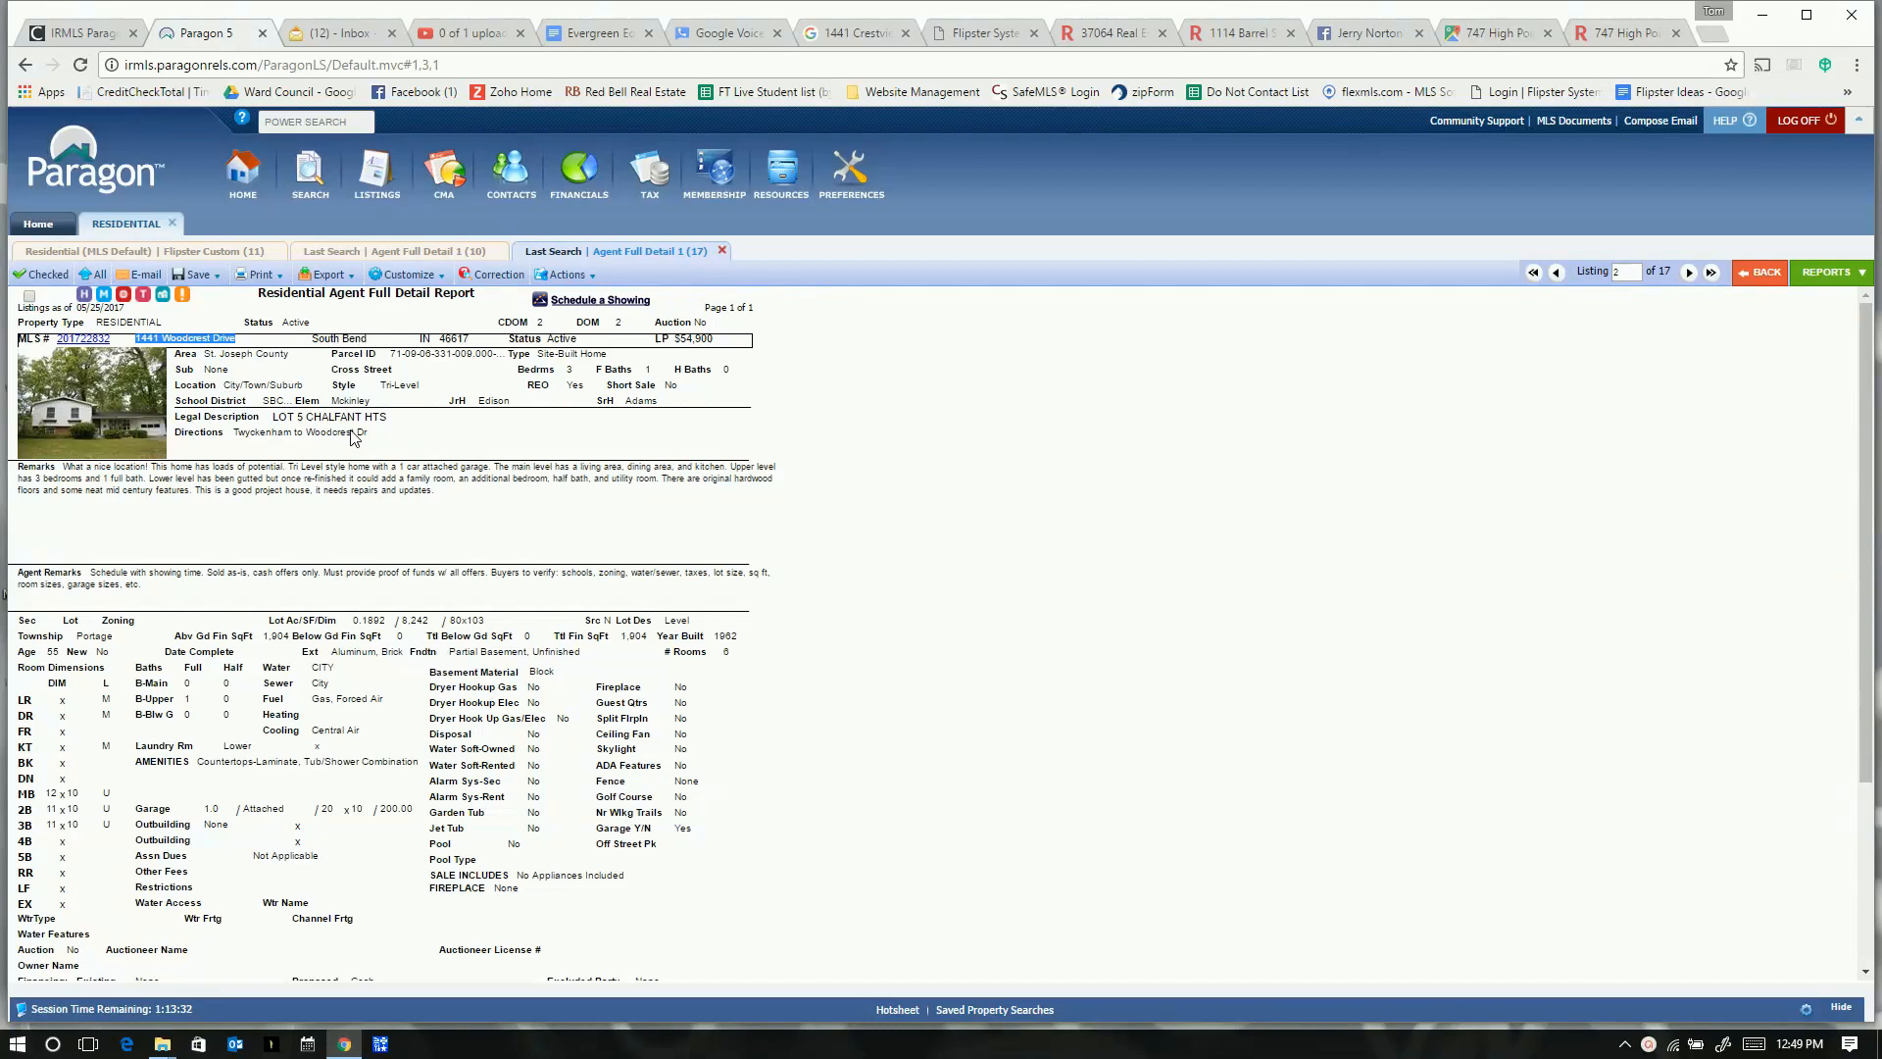
click(1063, 427)
right_click(347, 1045)
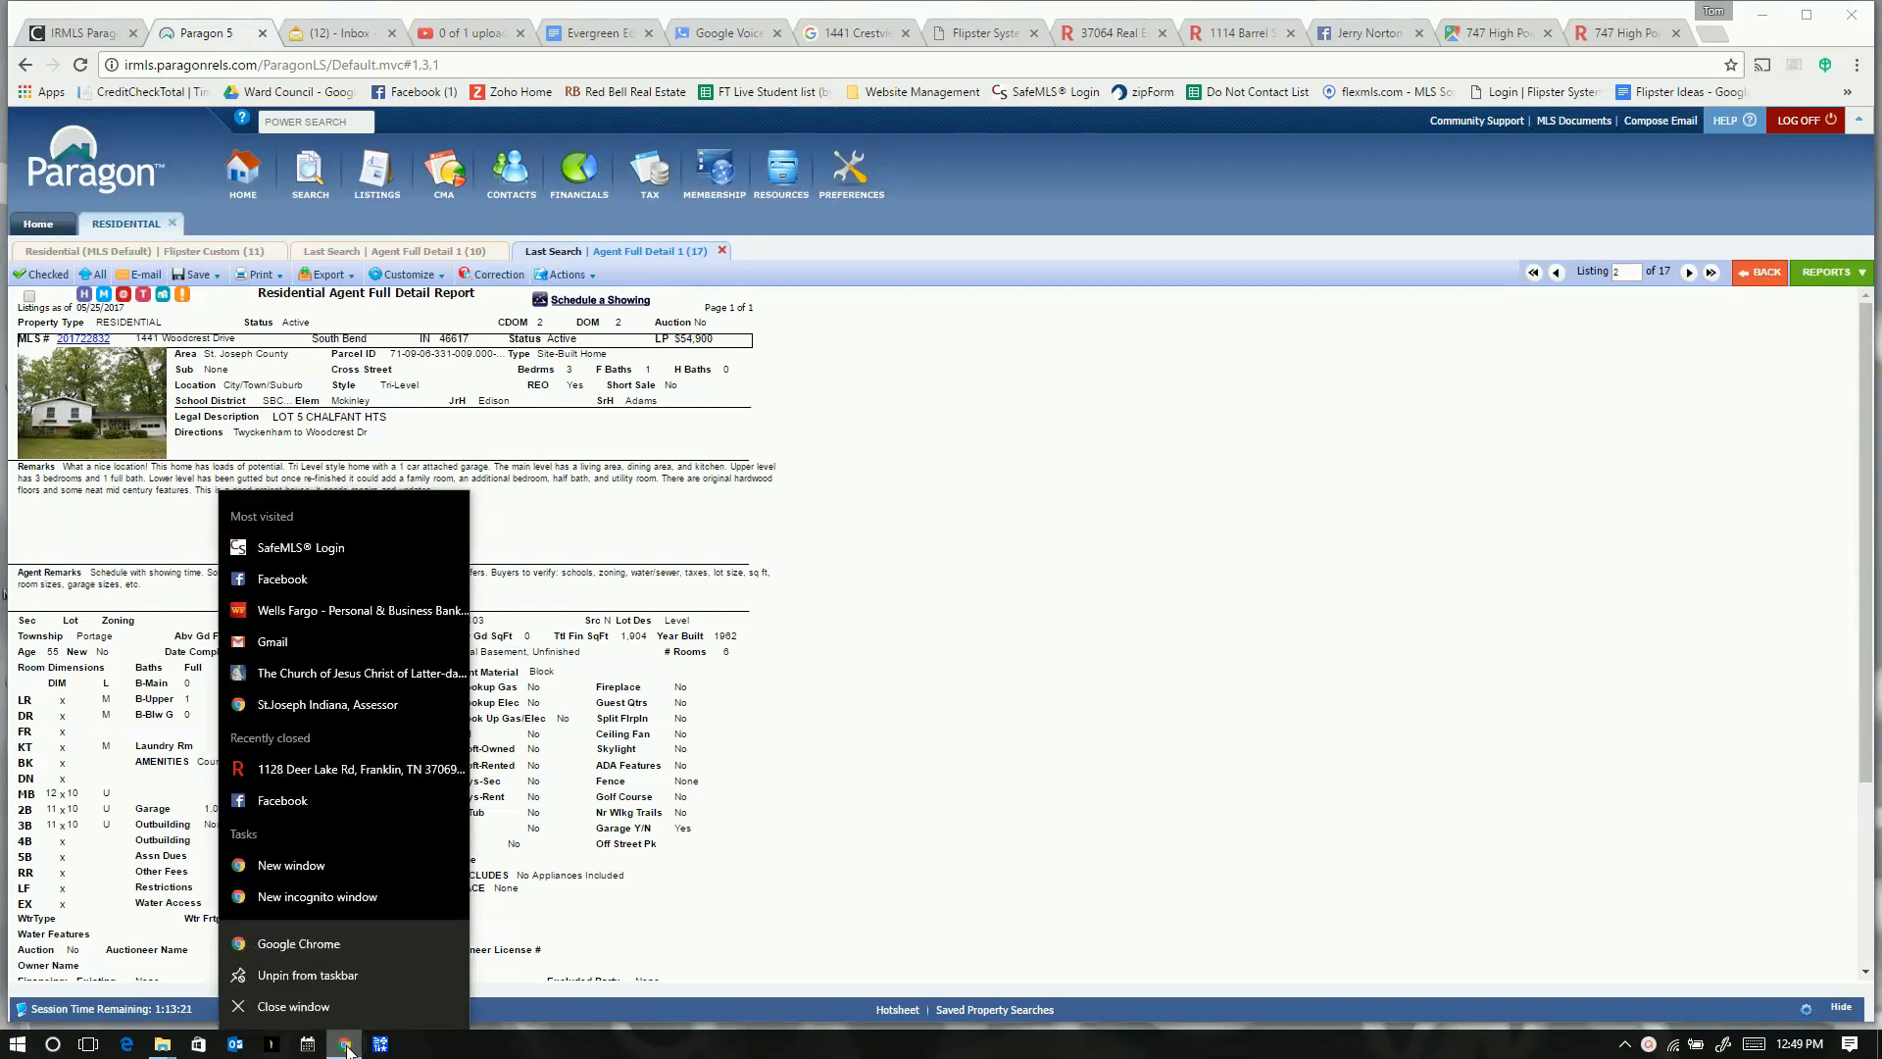
click(309, 867)
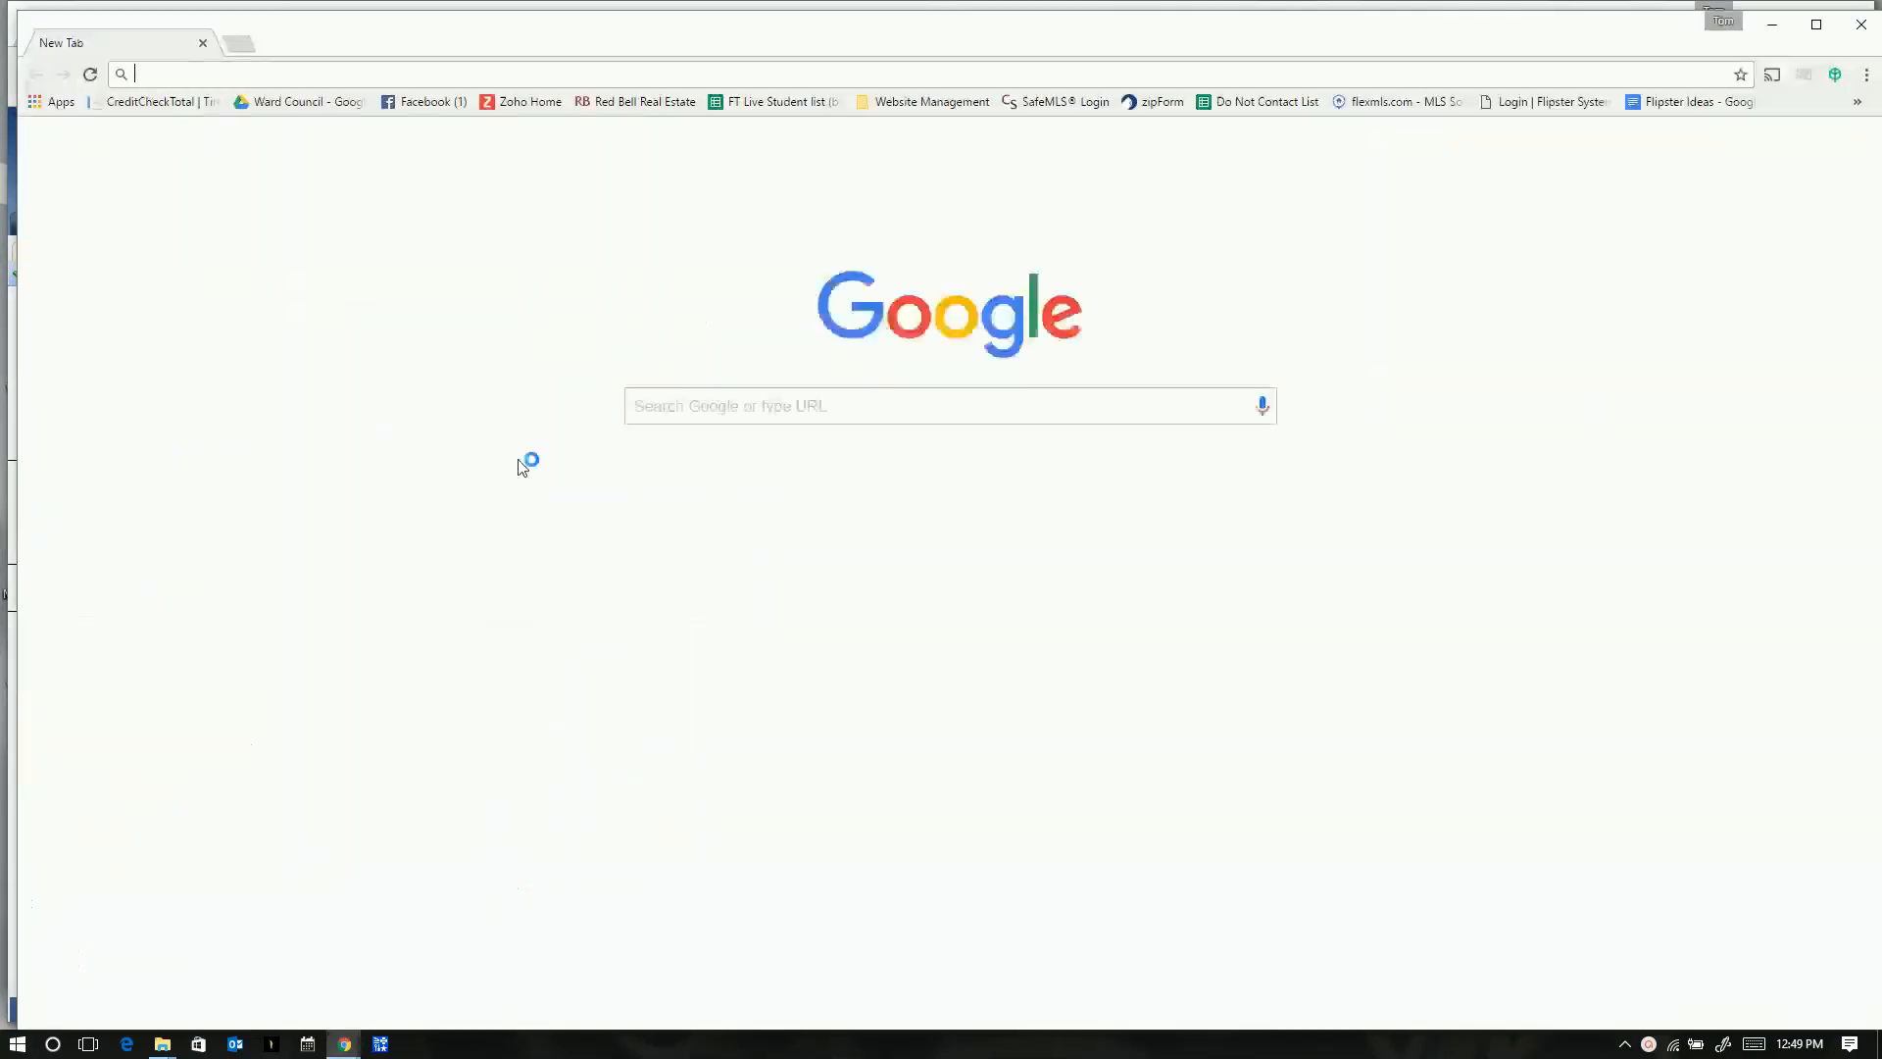
- Load flipstersystem.com in the new Chrome window using the 'fl' address suggestion
key(alt+Tab)
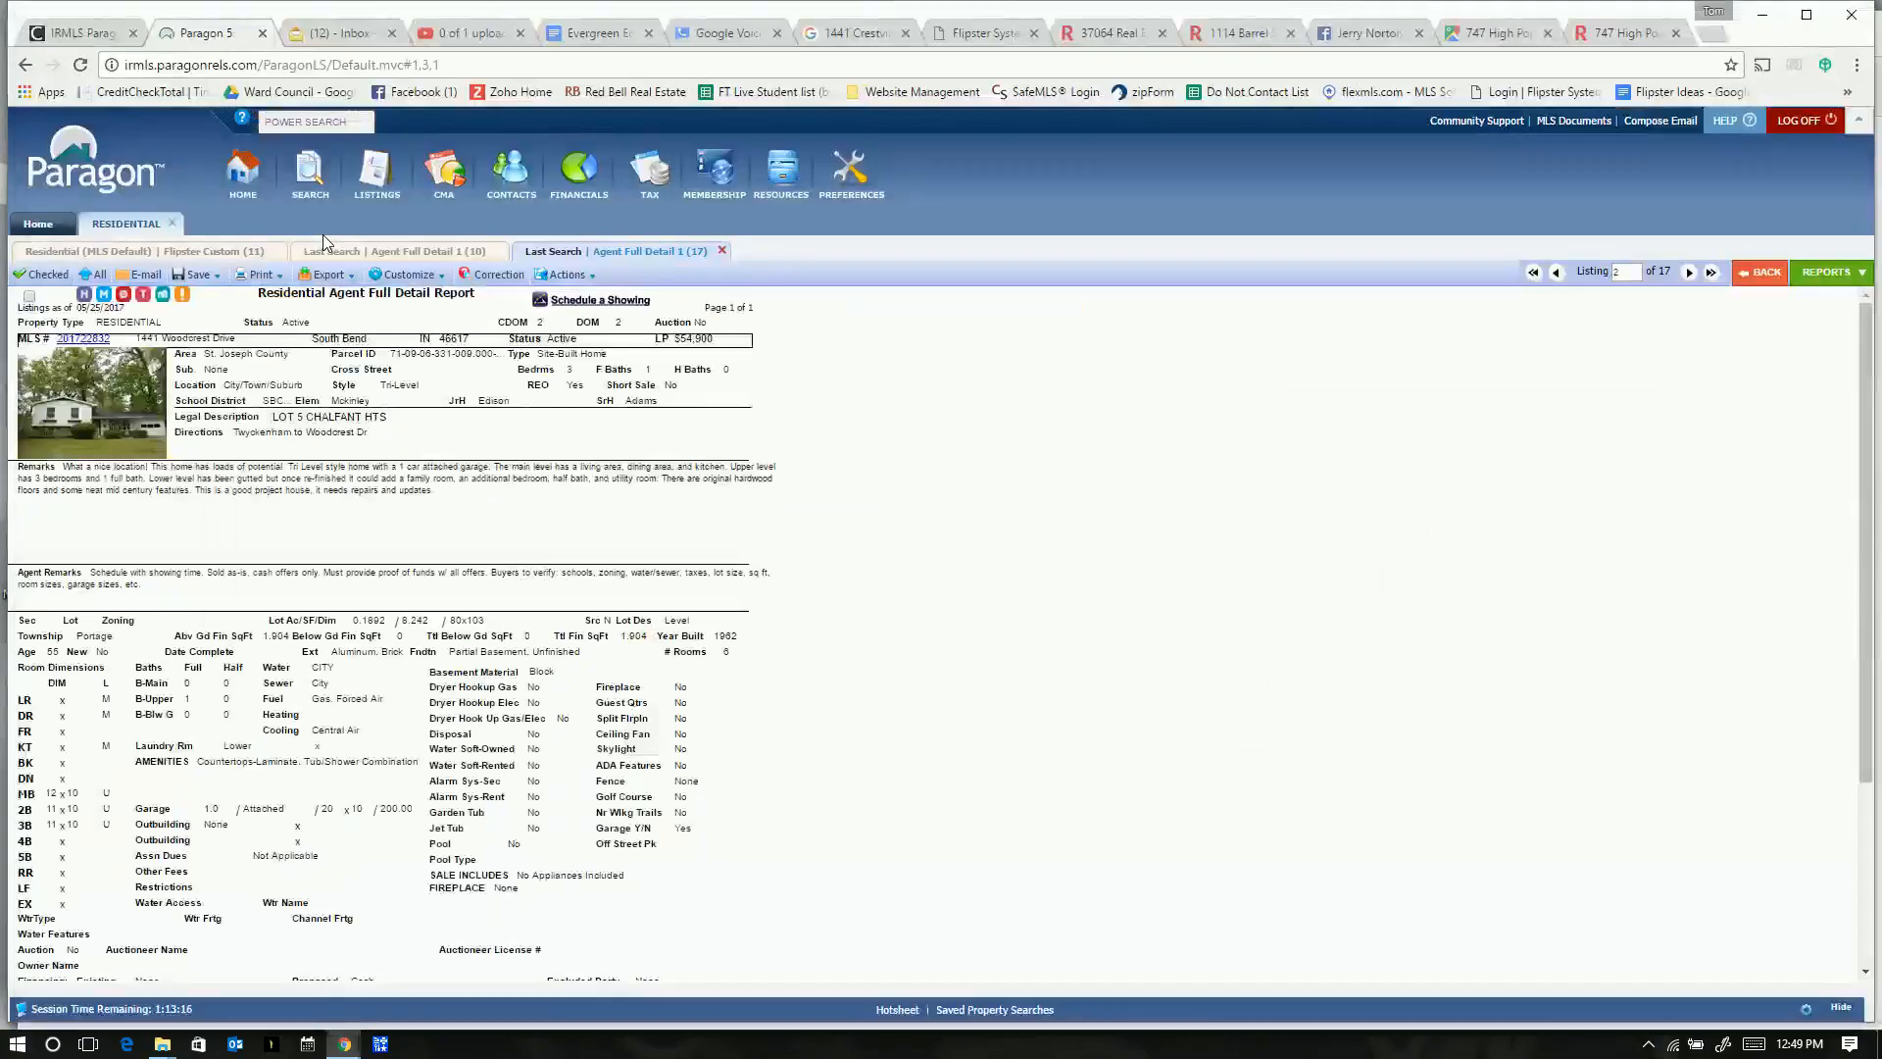
key(alt+Tab)
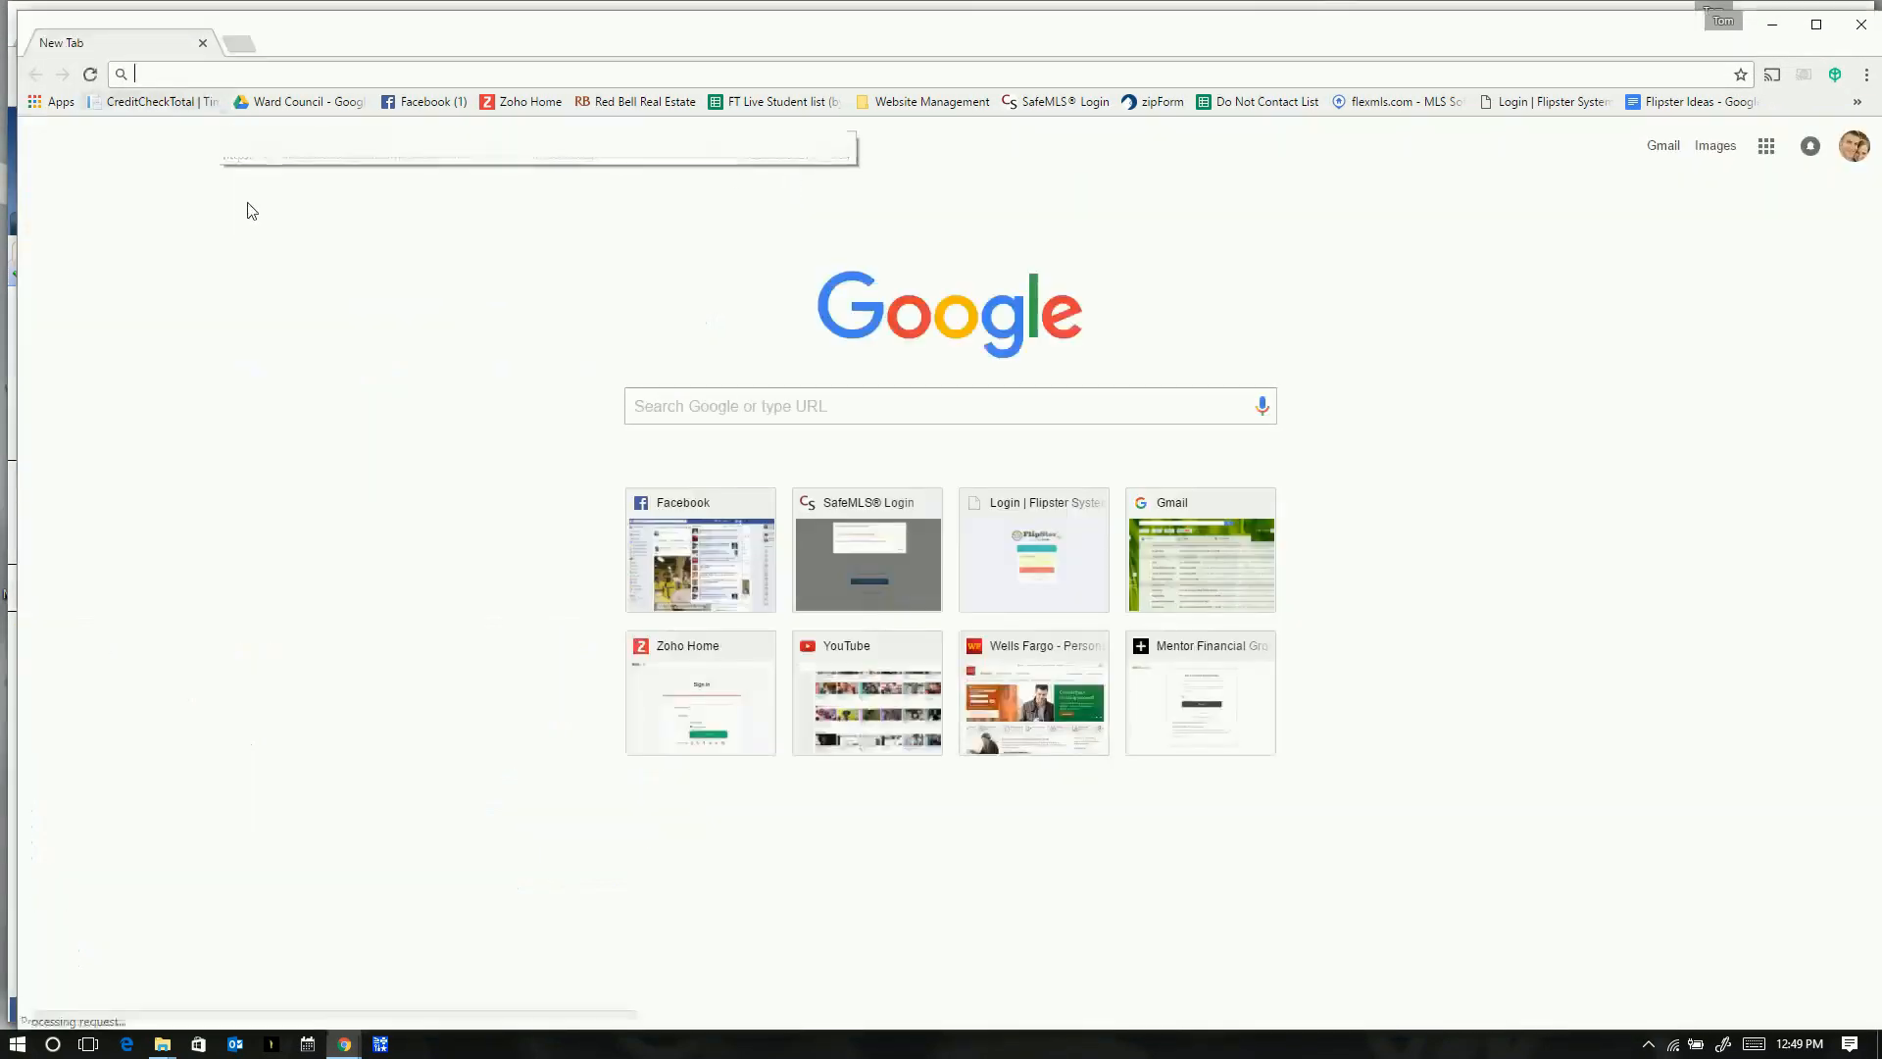
key(alt+Tab)
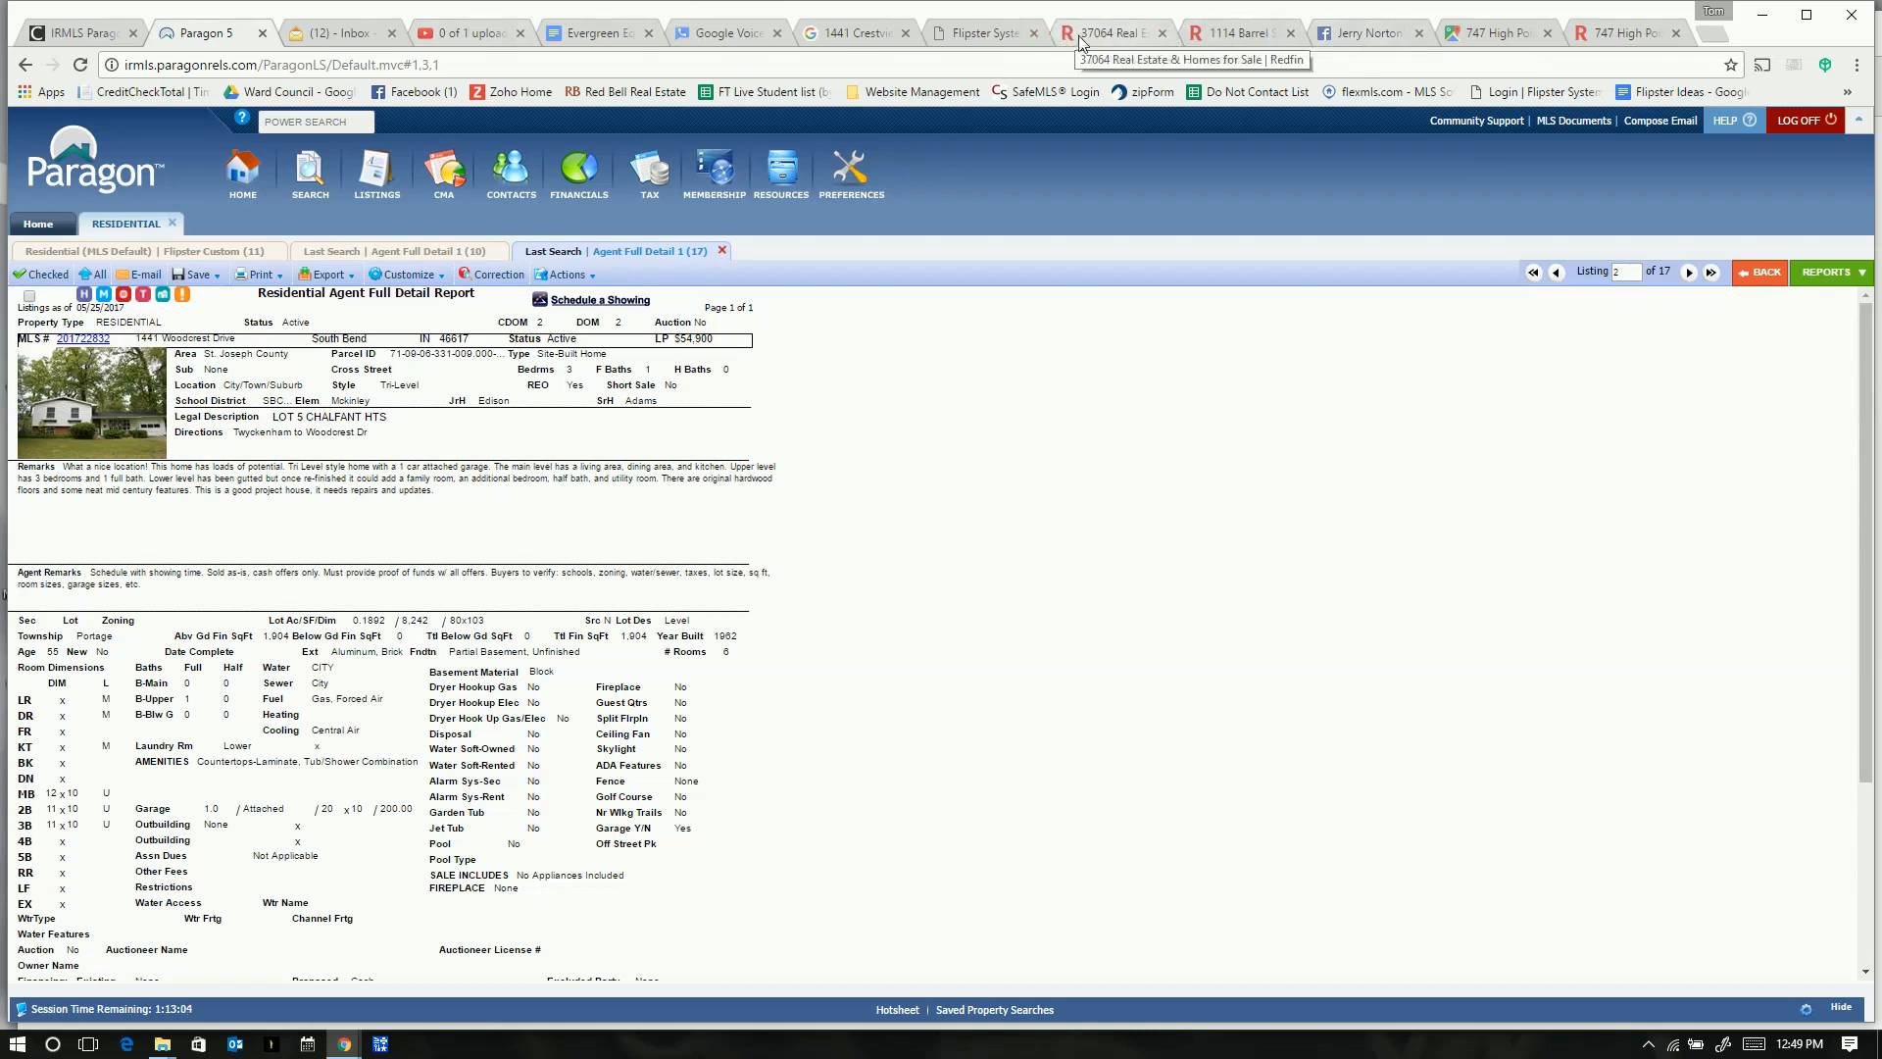
key(alt+Tab)
key(alt+Tab)
key(alt+Tab)
key(alt+Tab)
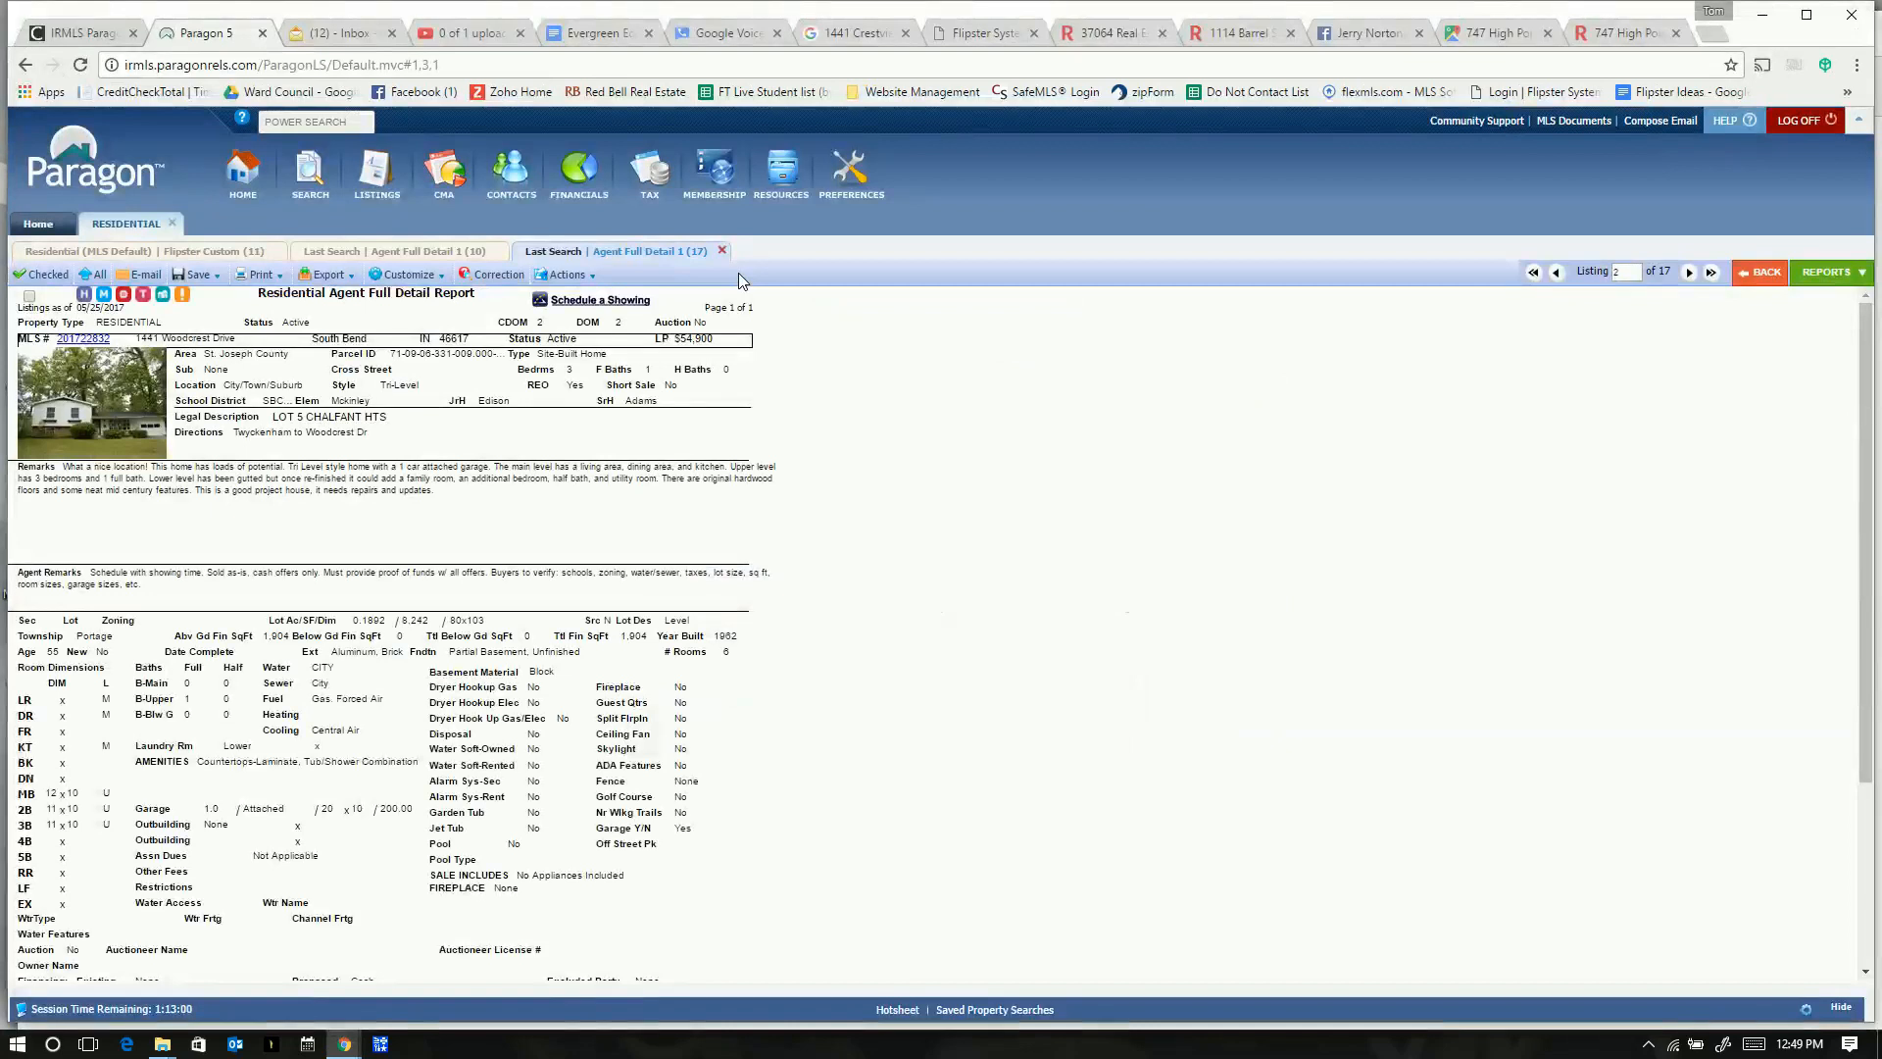
key(alt+Tab)
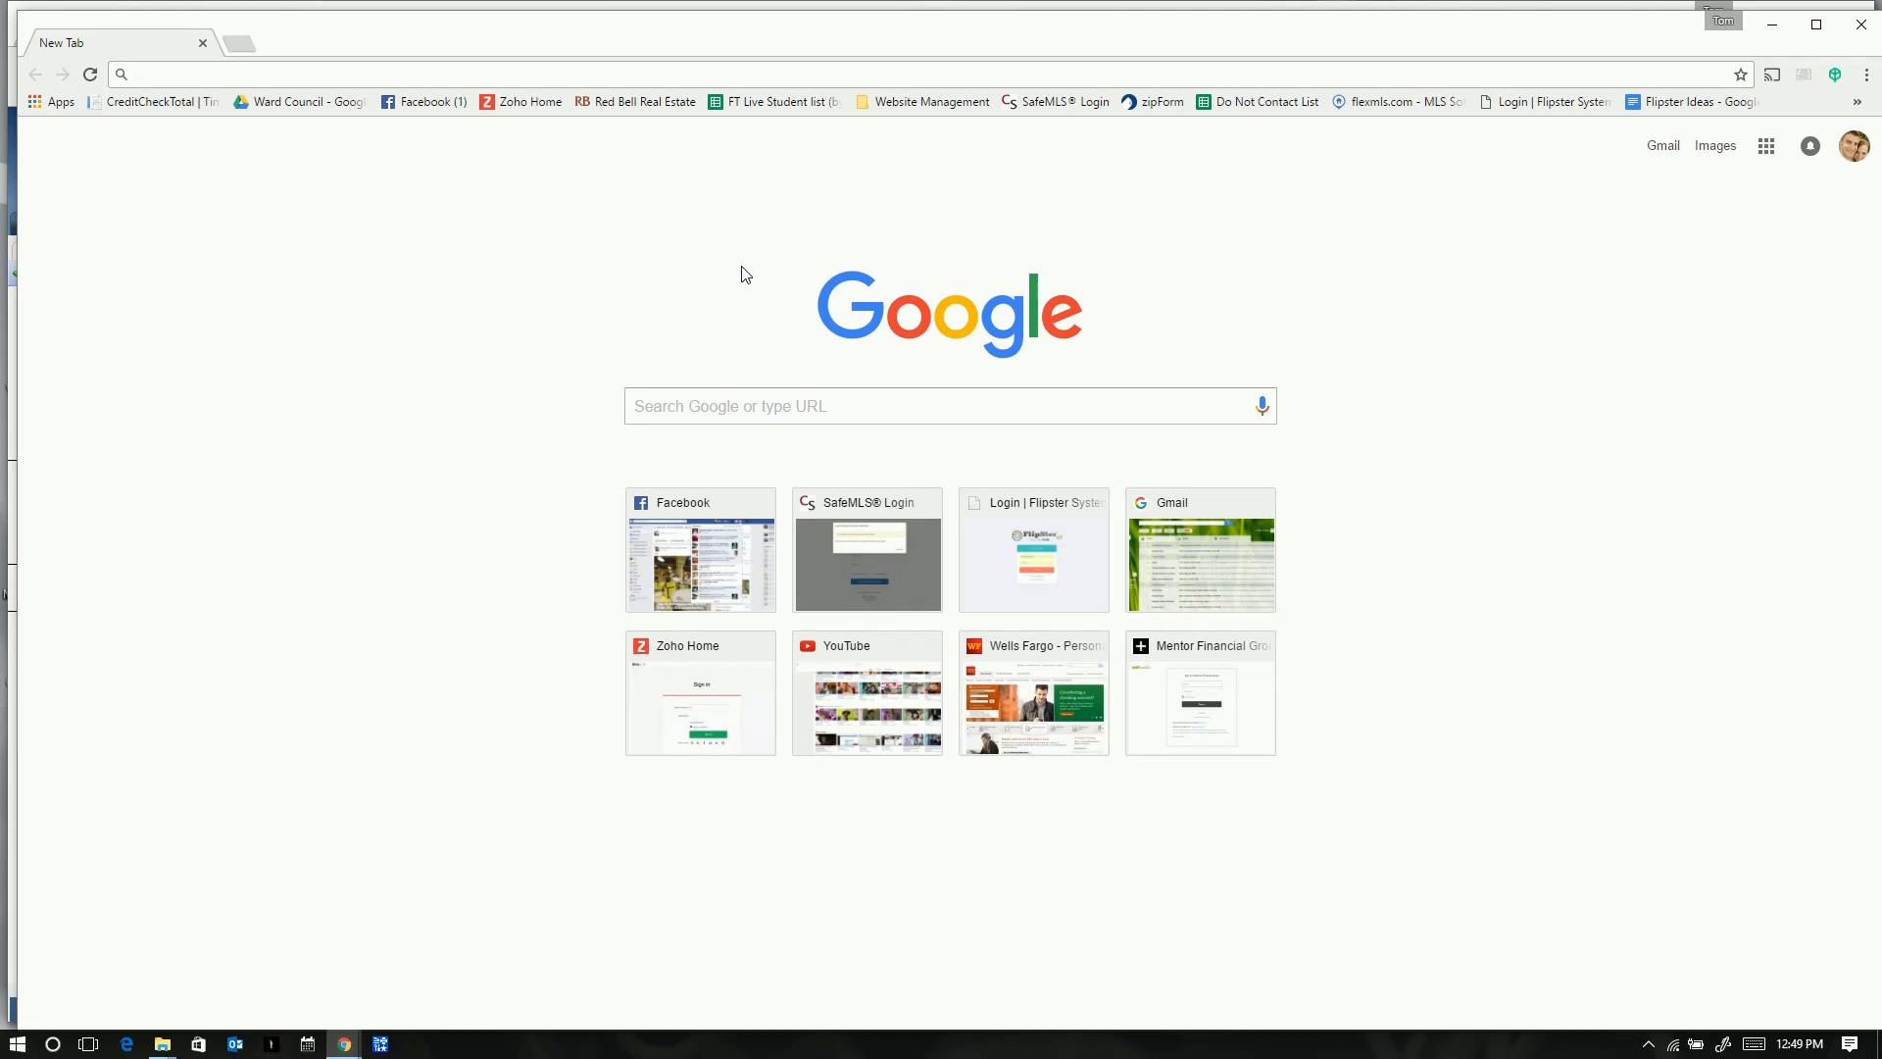
text(flipstersystem.com)
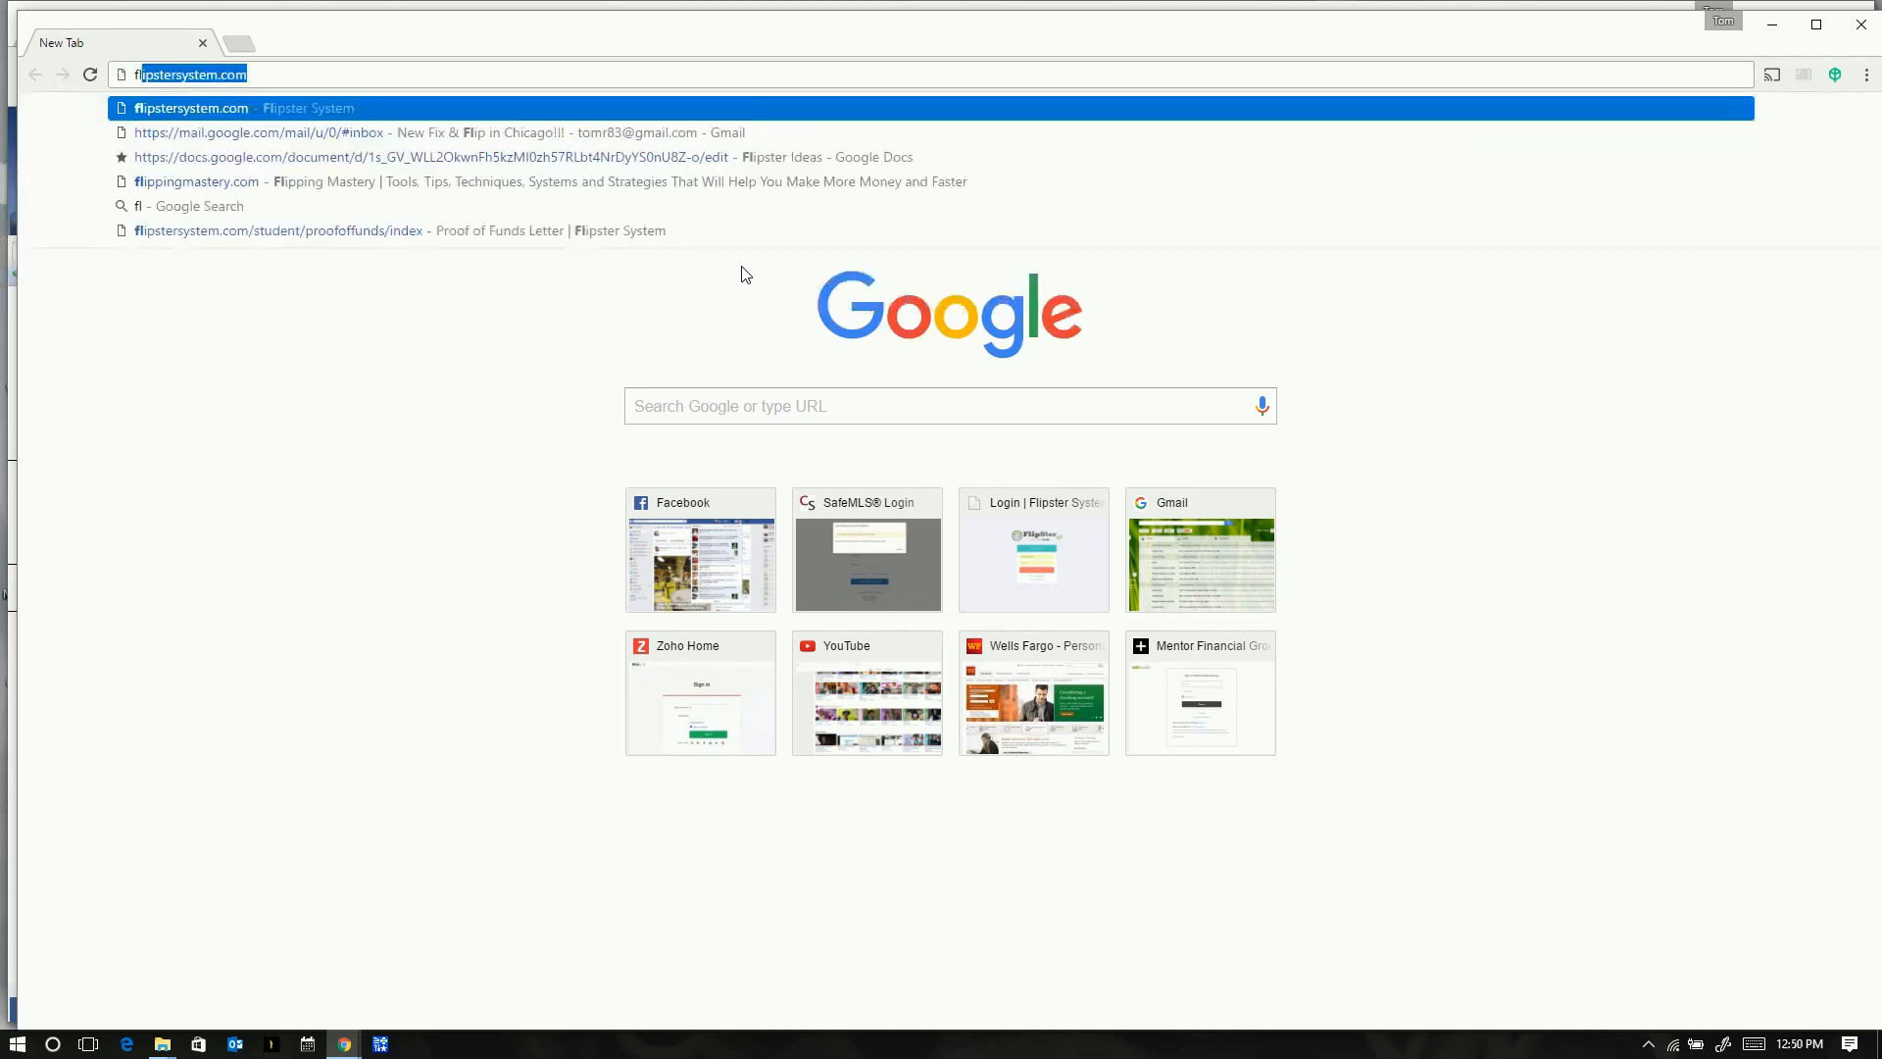
key(Return)
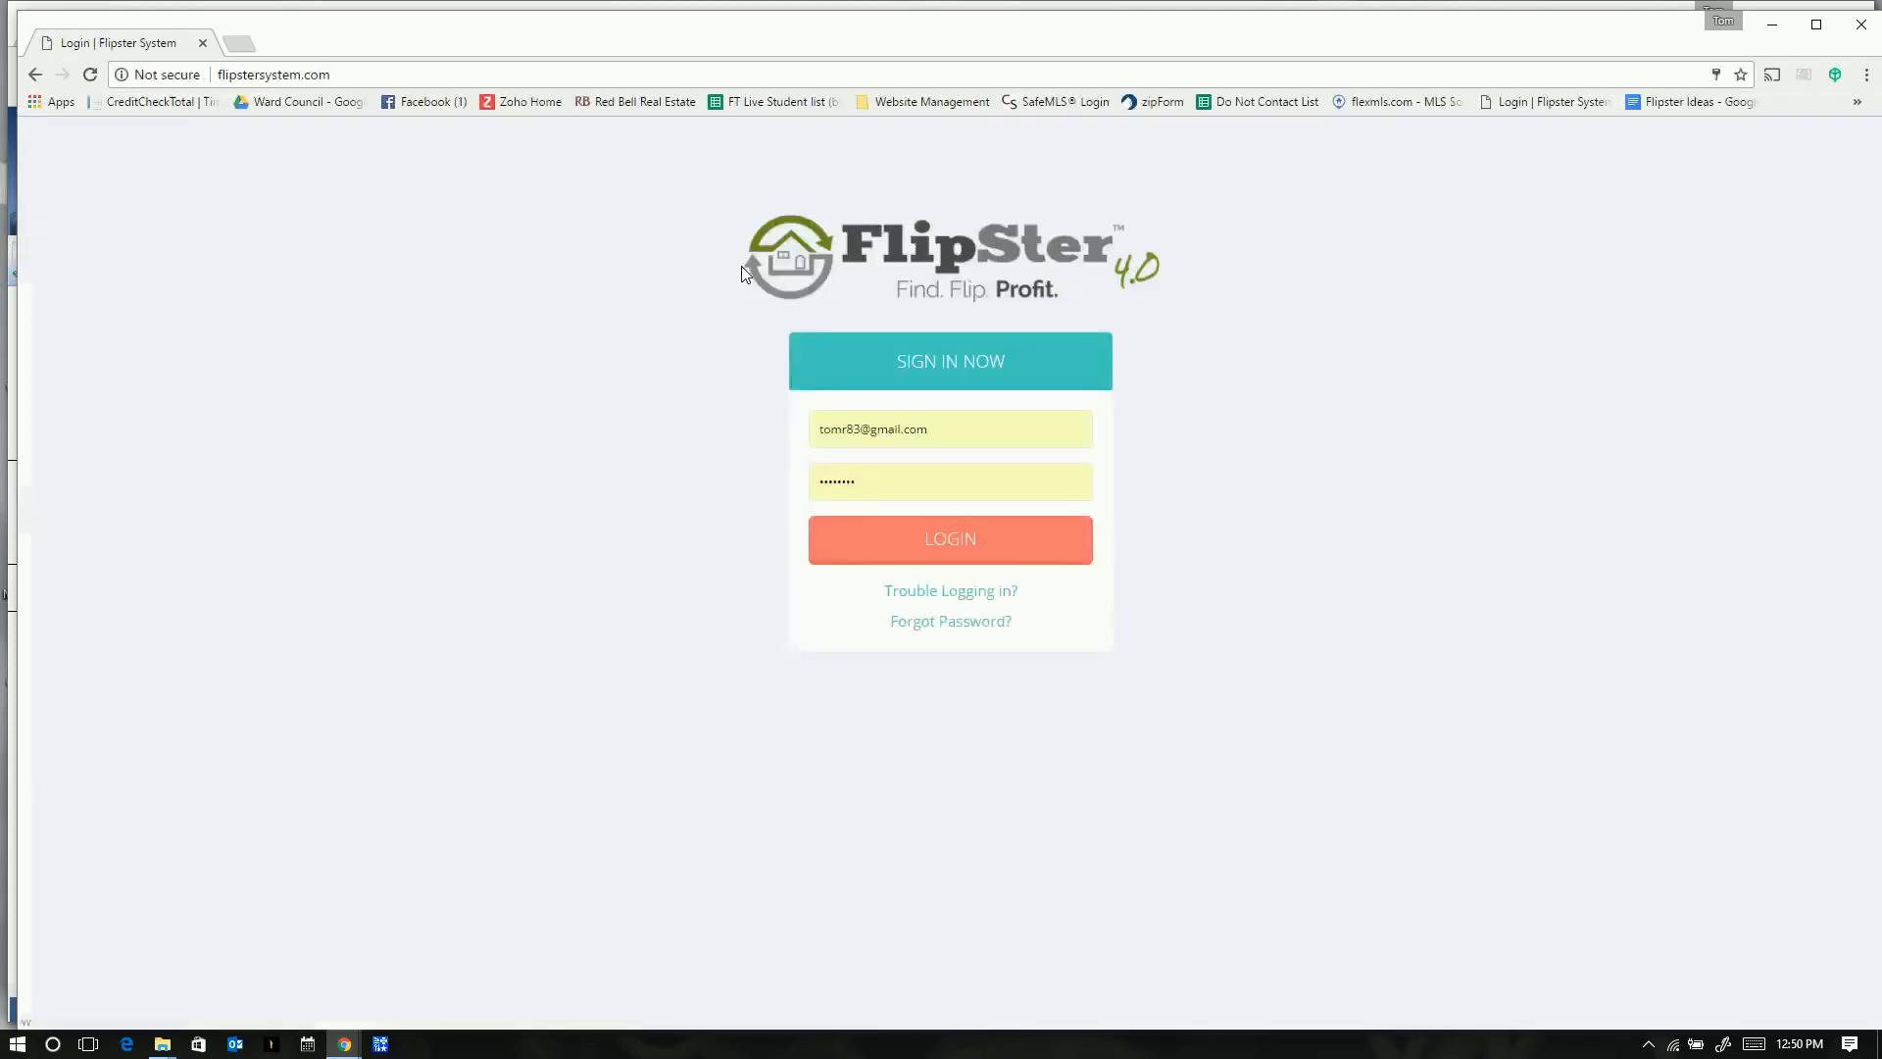
- Log in to Flipster System and start a new property under Properties
click(961, 545)
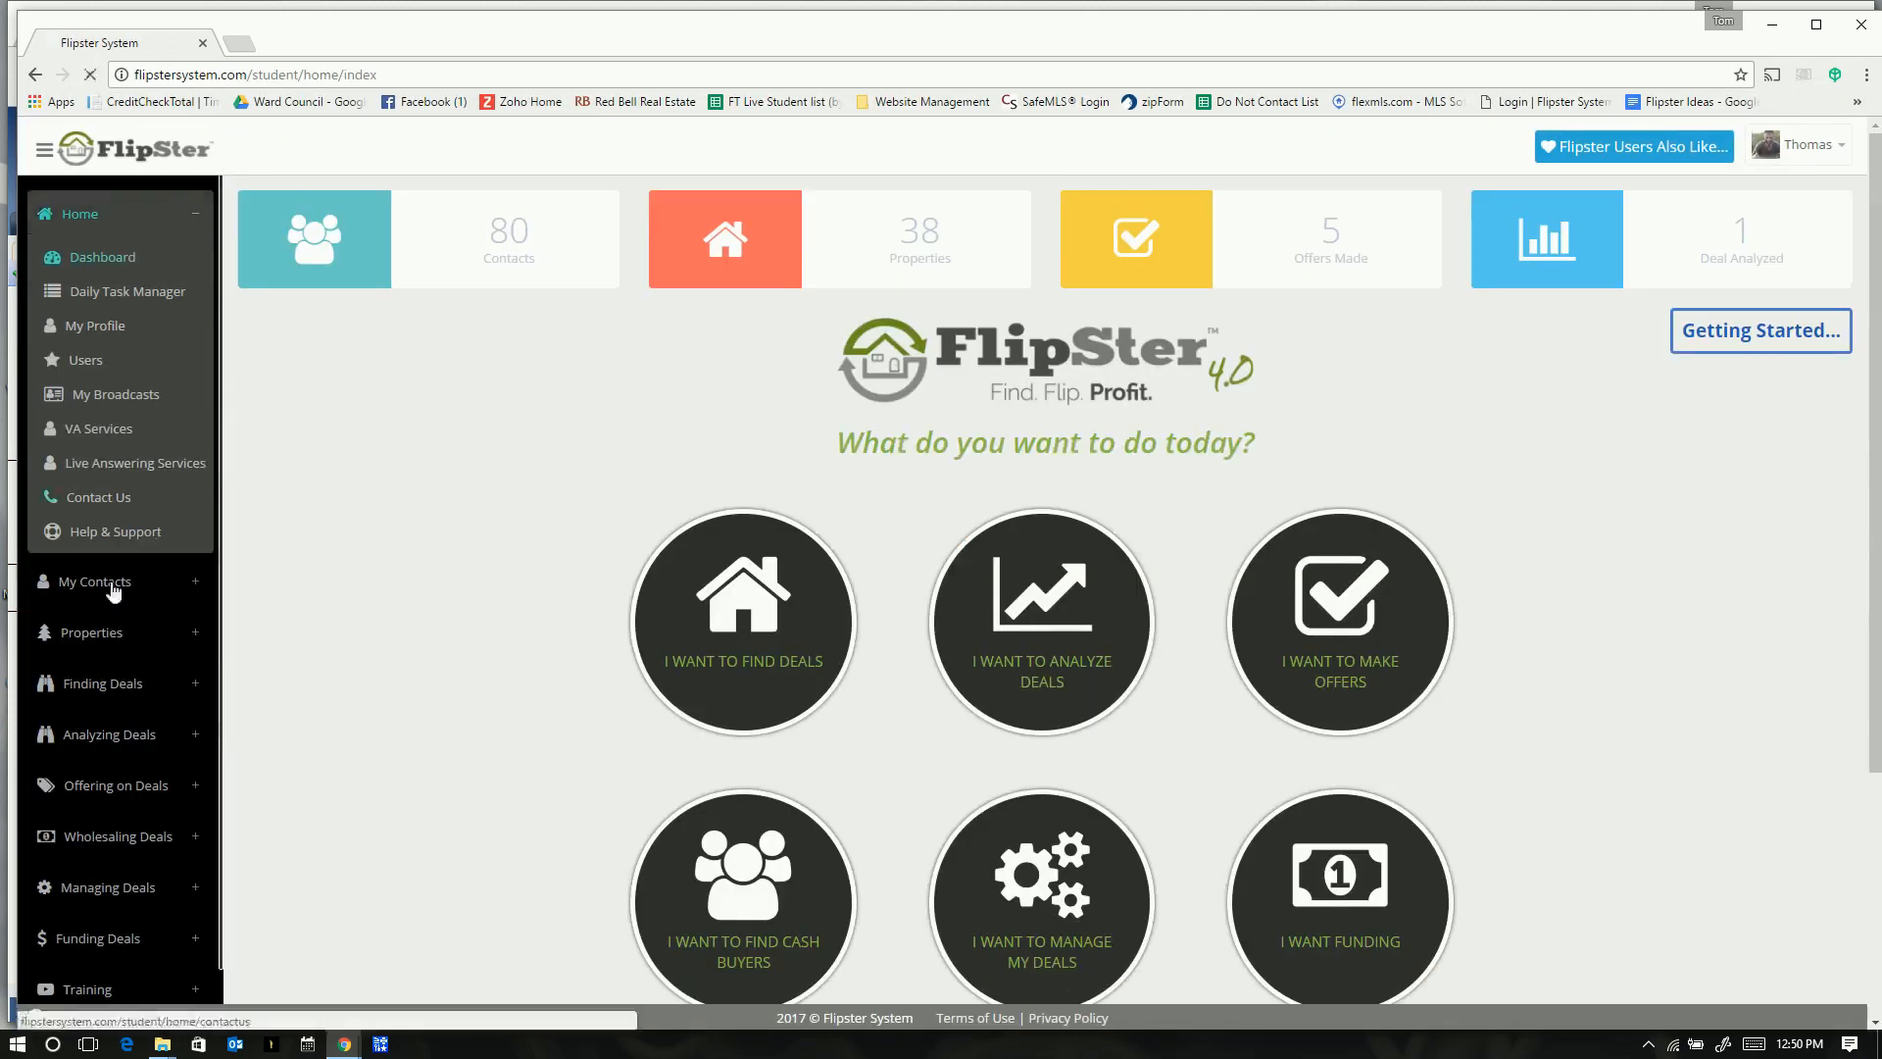
click(109, 627)
click(90, 397)
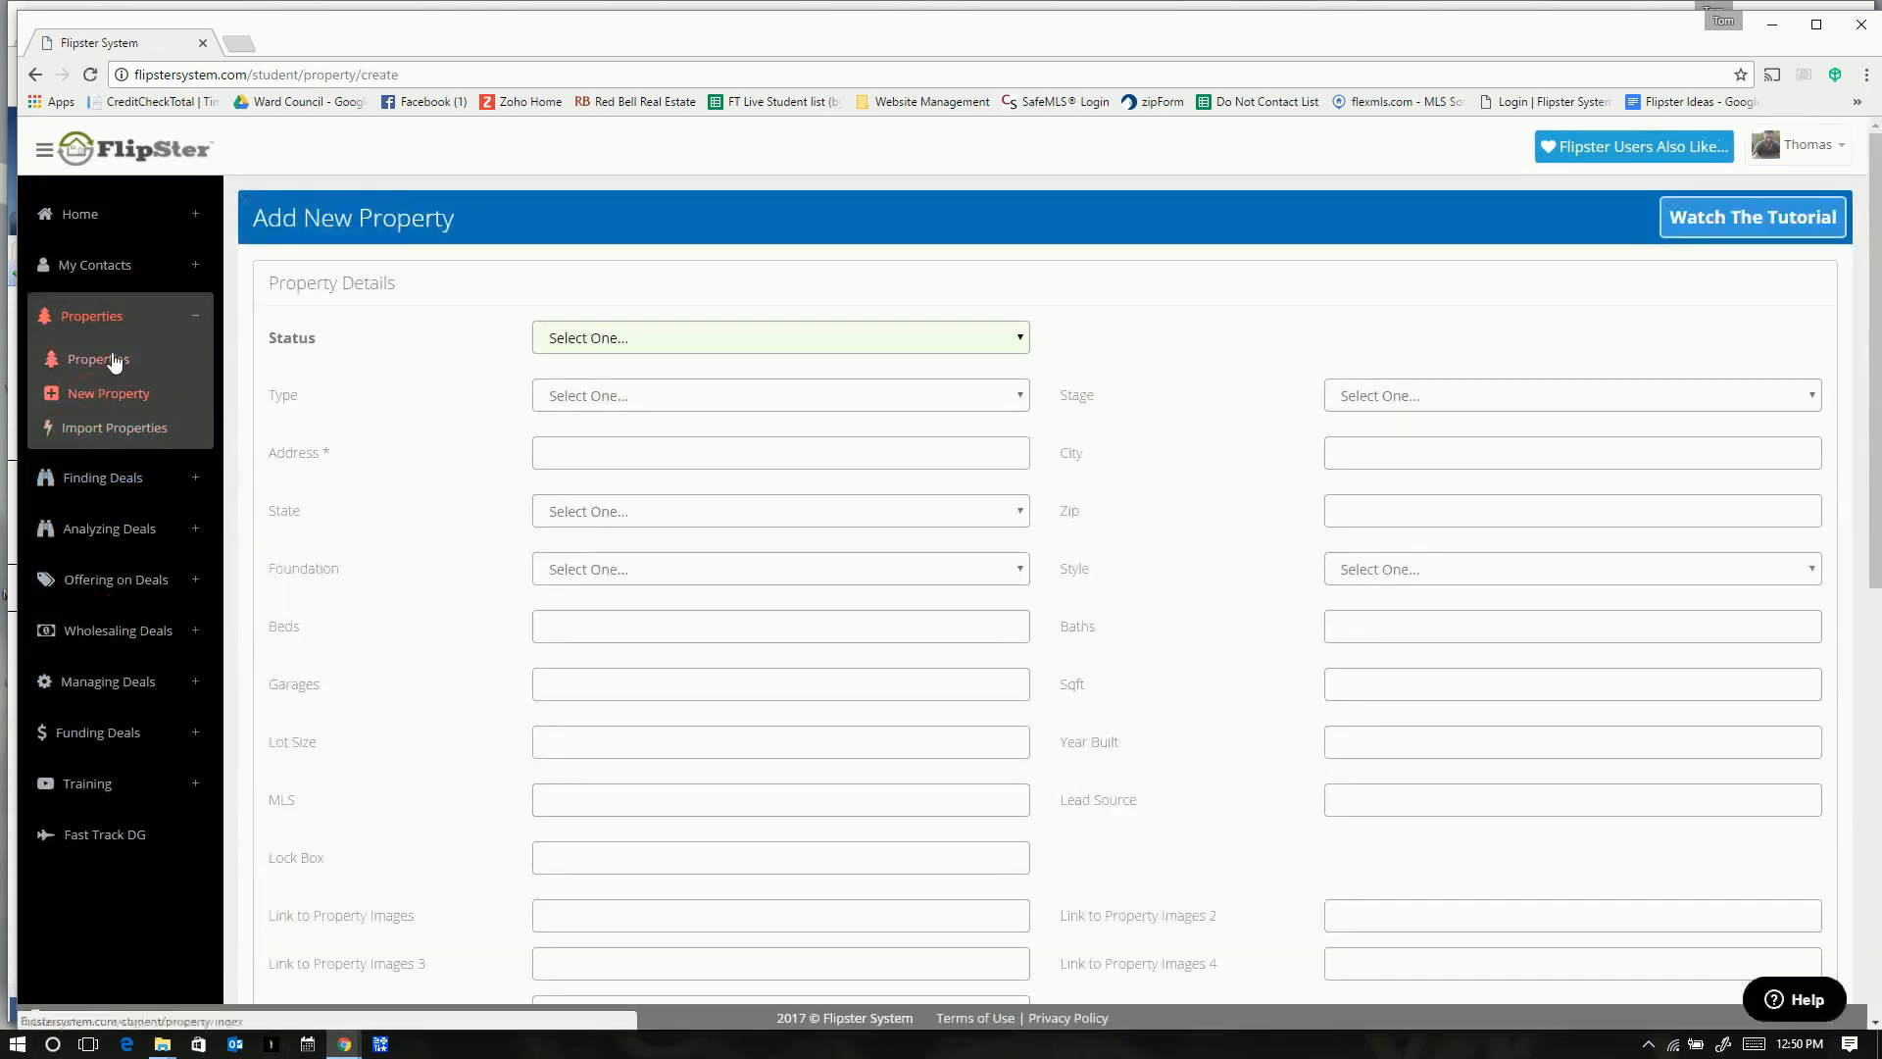
- Set the property Status to Active, Type to House and Stage to Offering
click(670, 337)
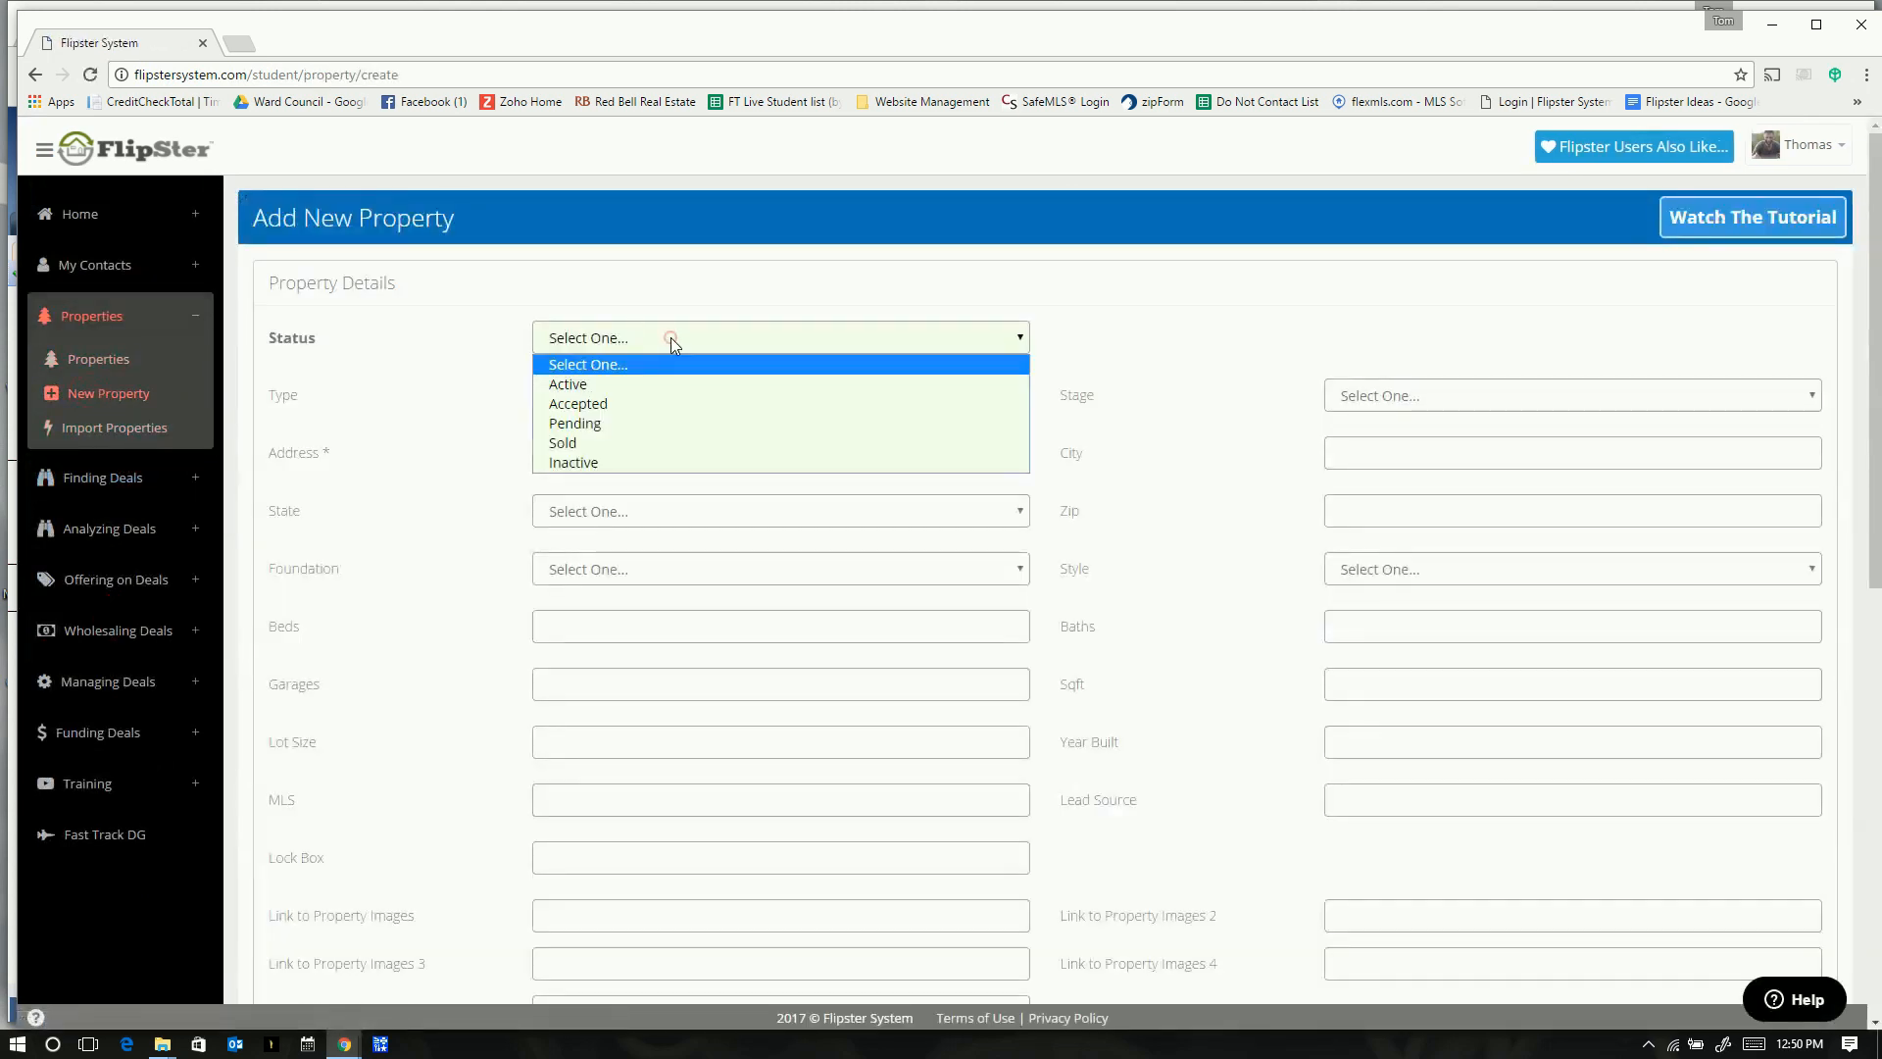
click(635, 384)
click(639, 395)
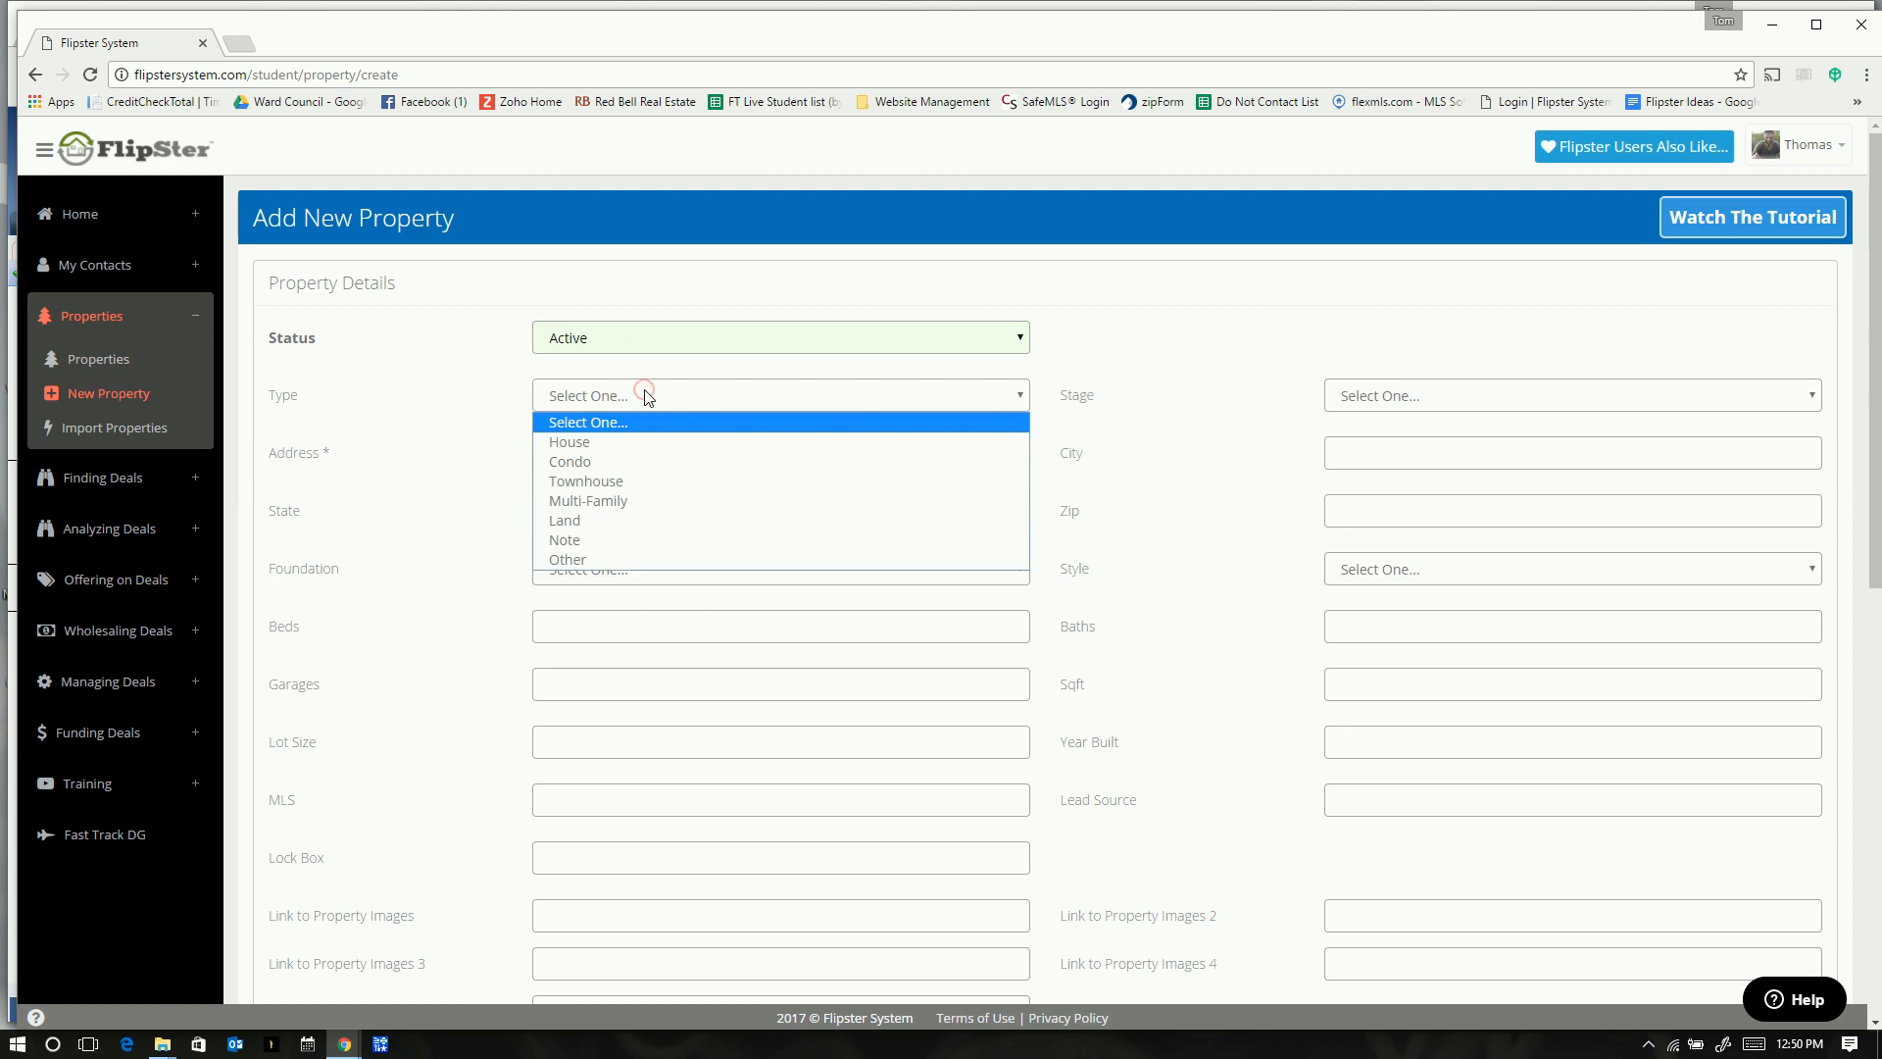
click(622, 442)
click(1417, 395)
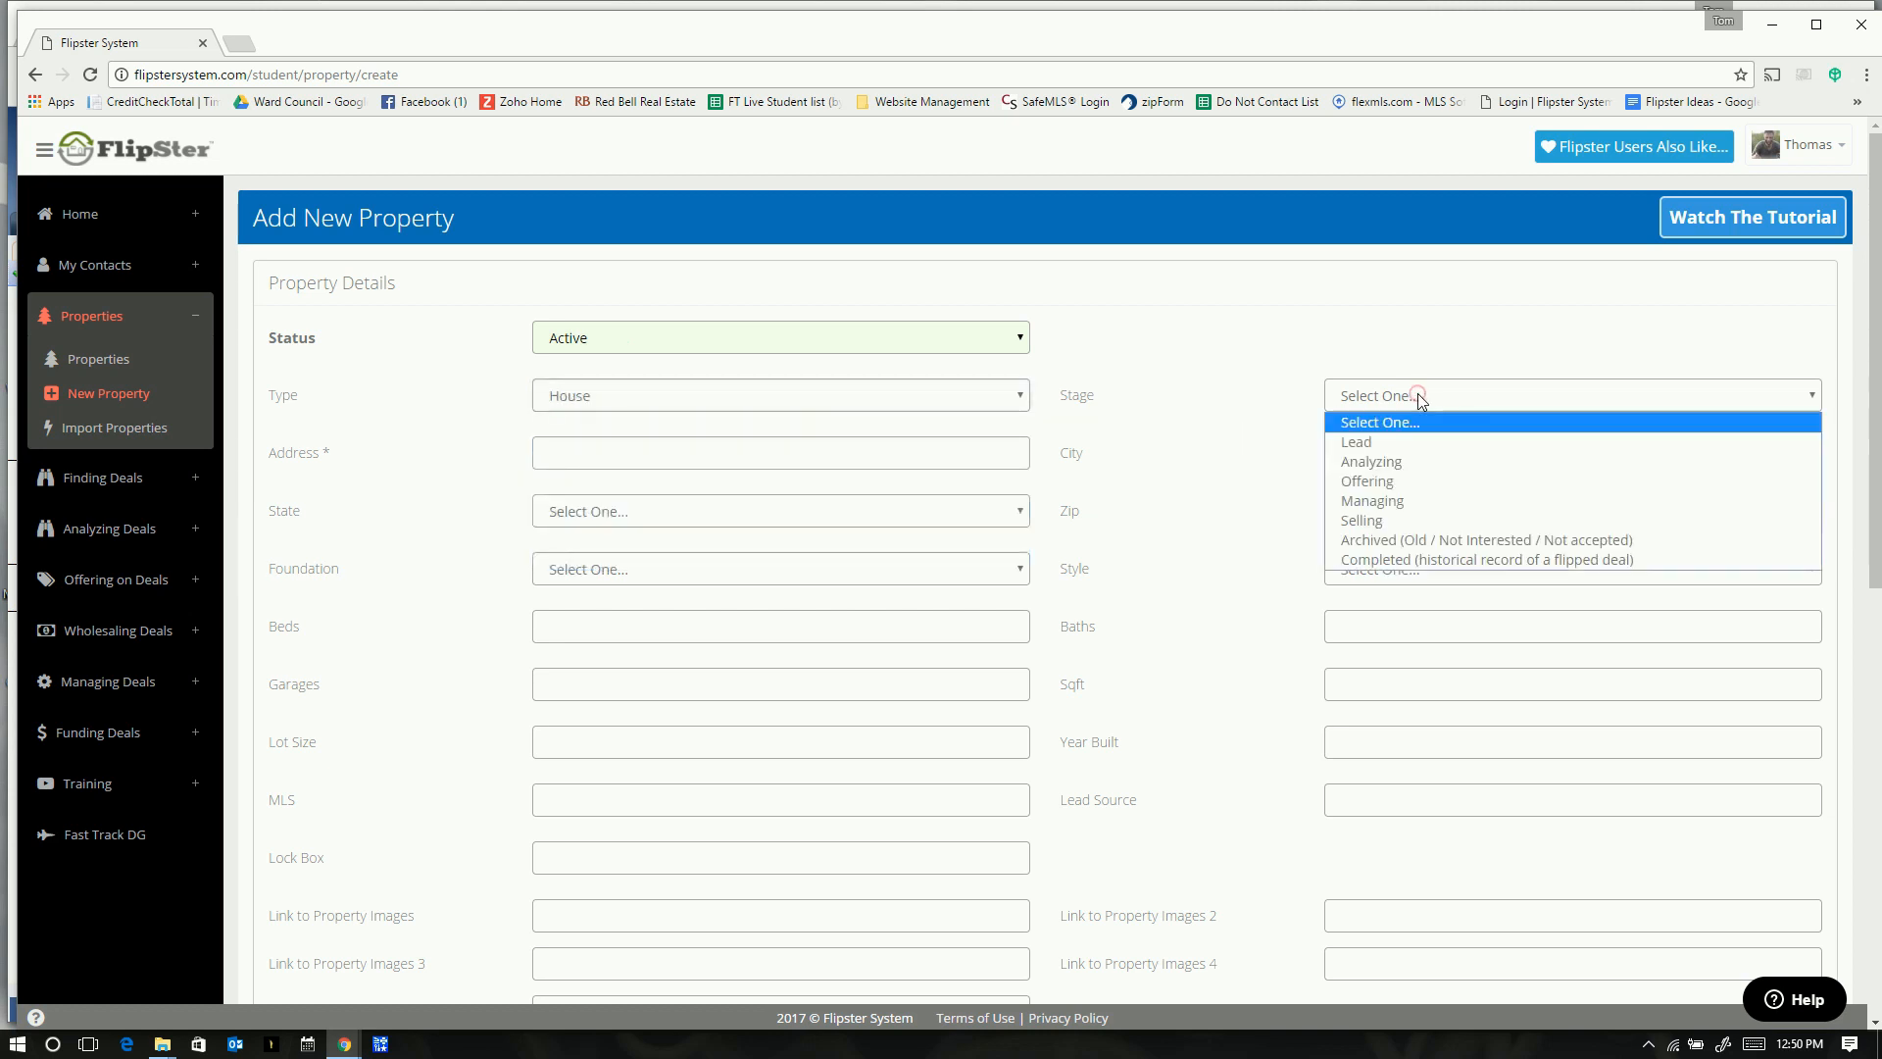
click(1390, 481)
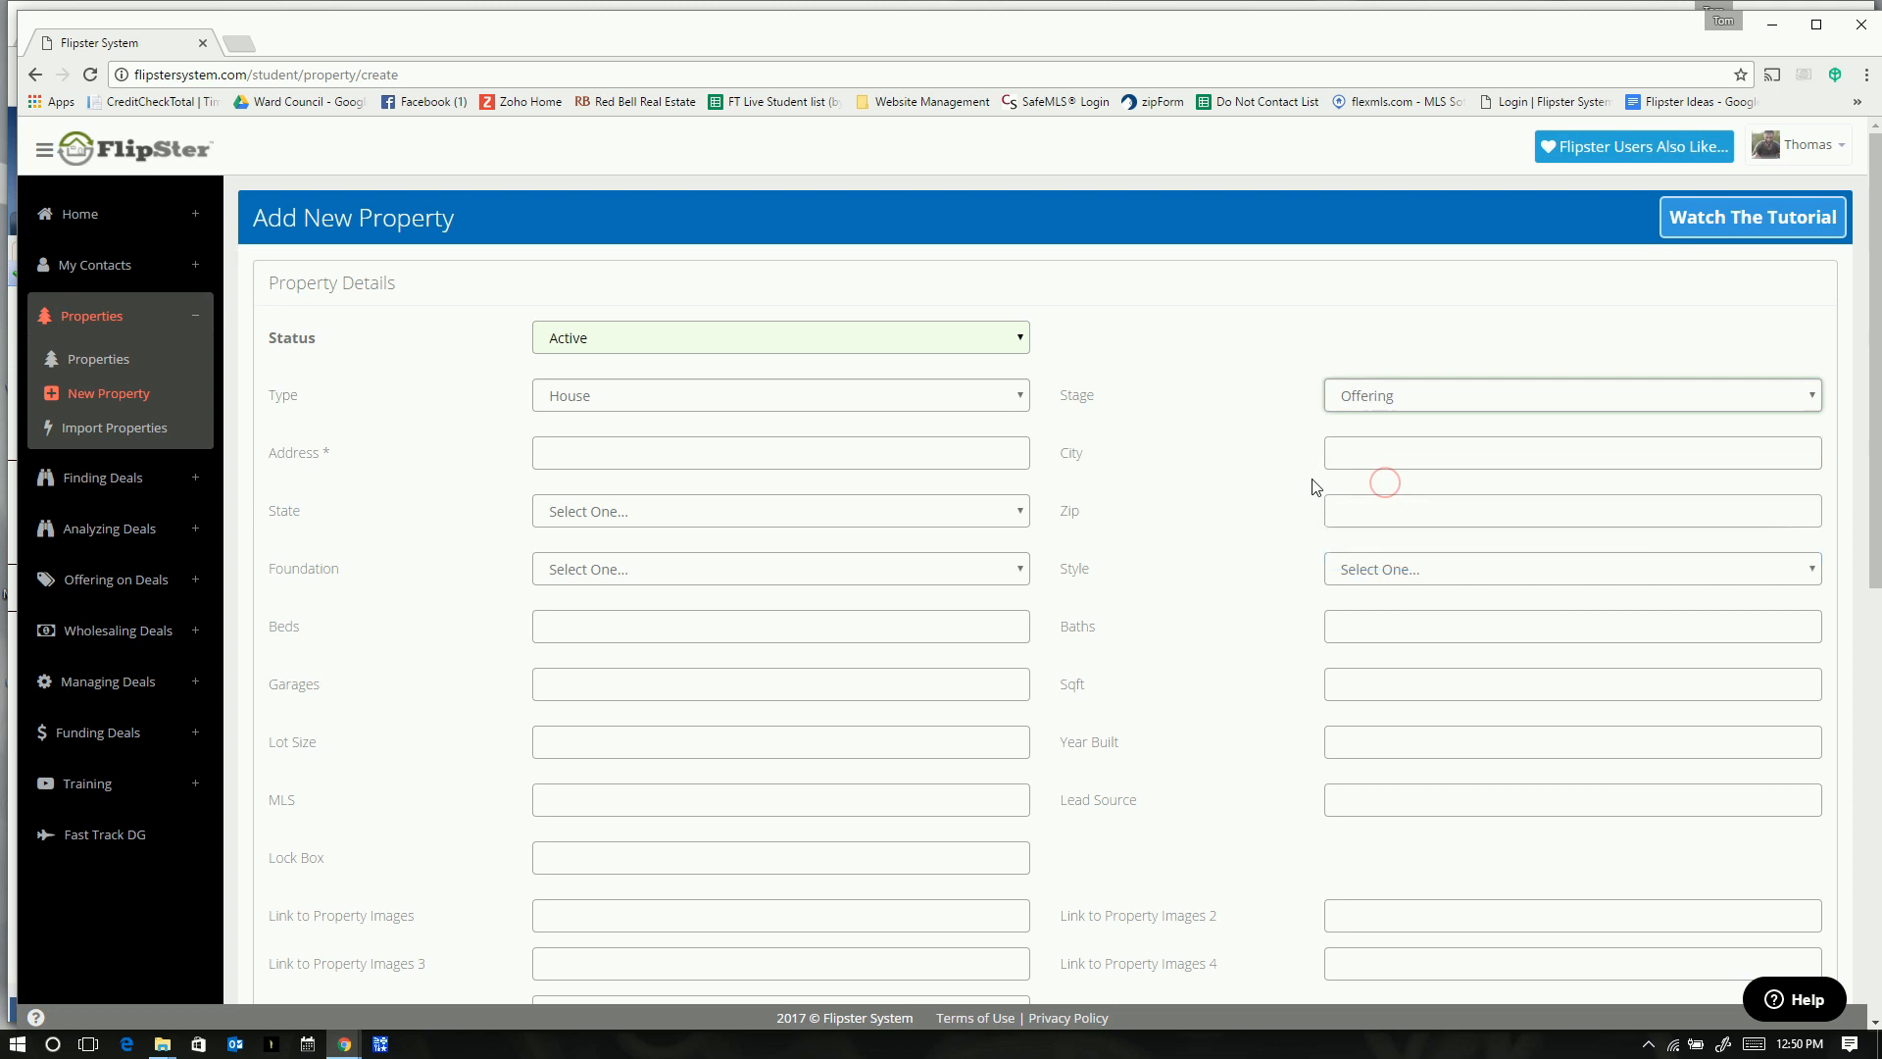
click(1476, 391)
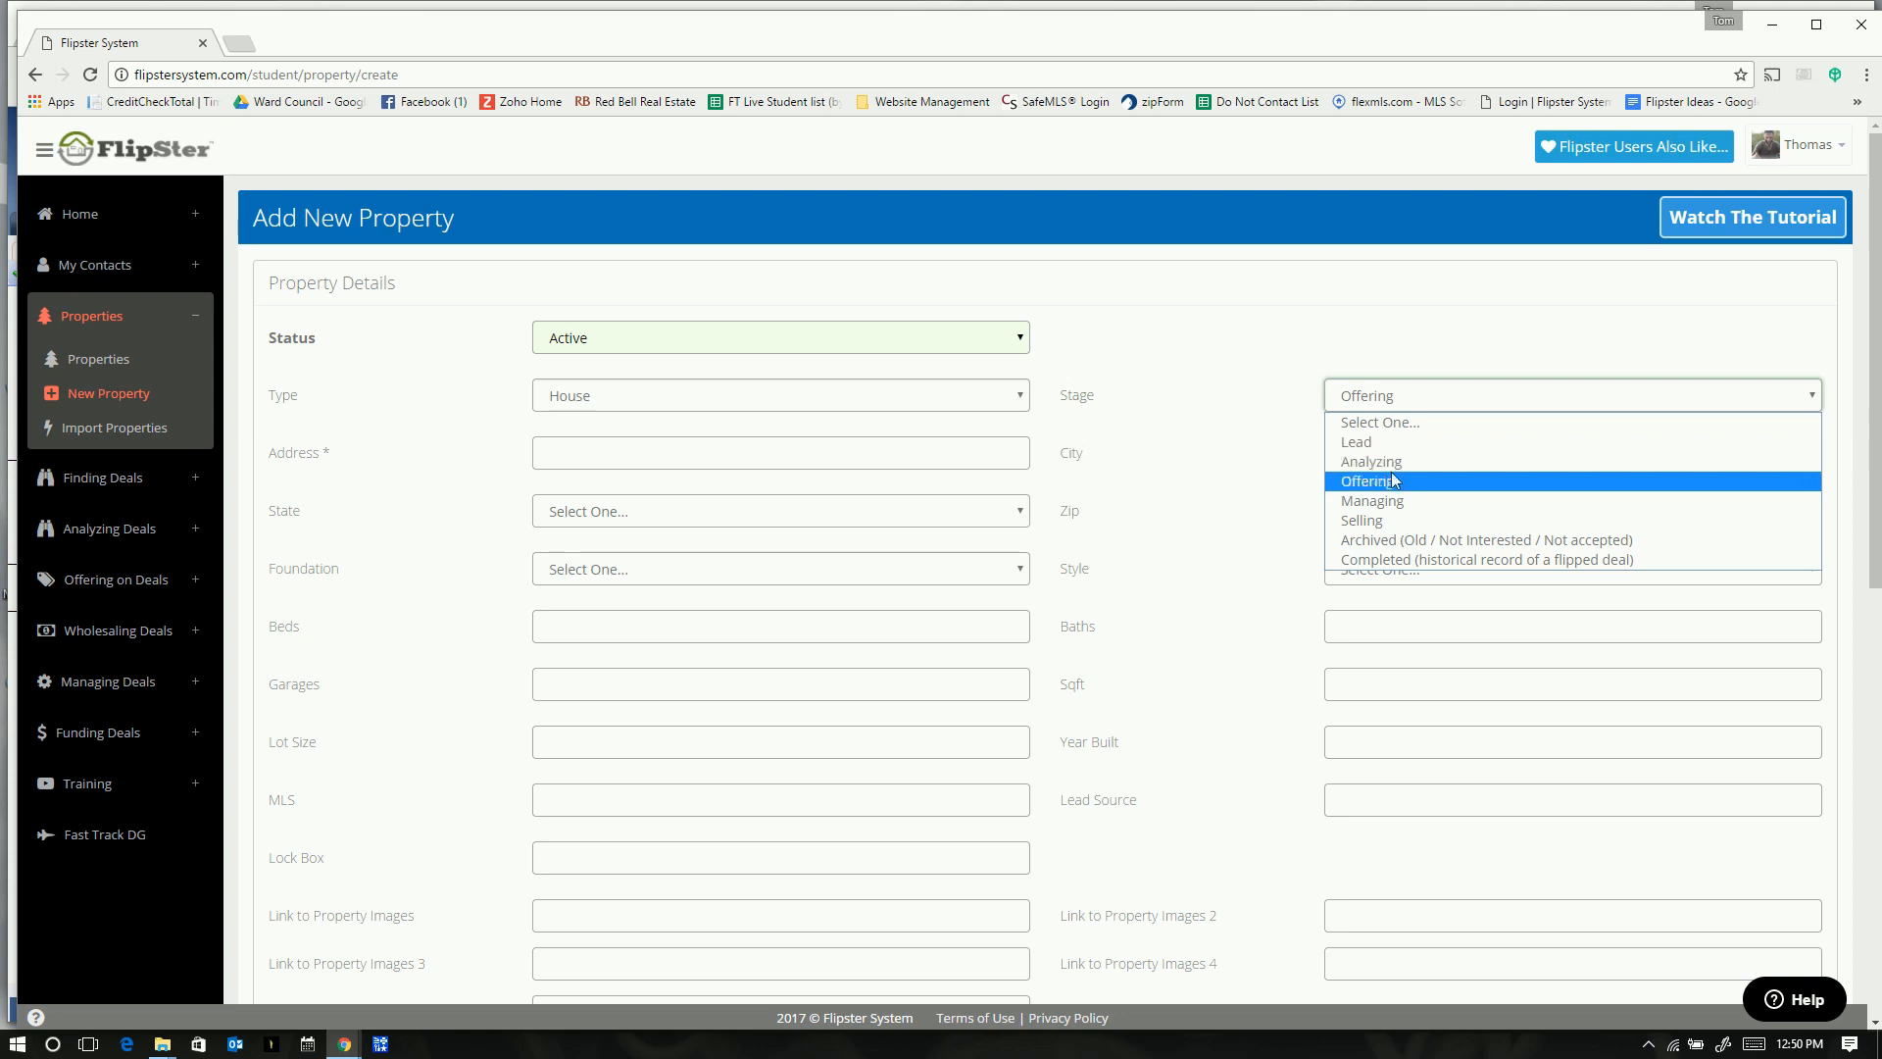
click(1384, 480)
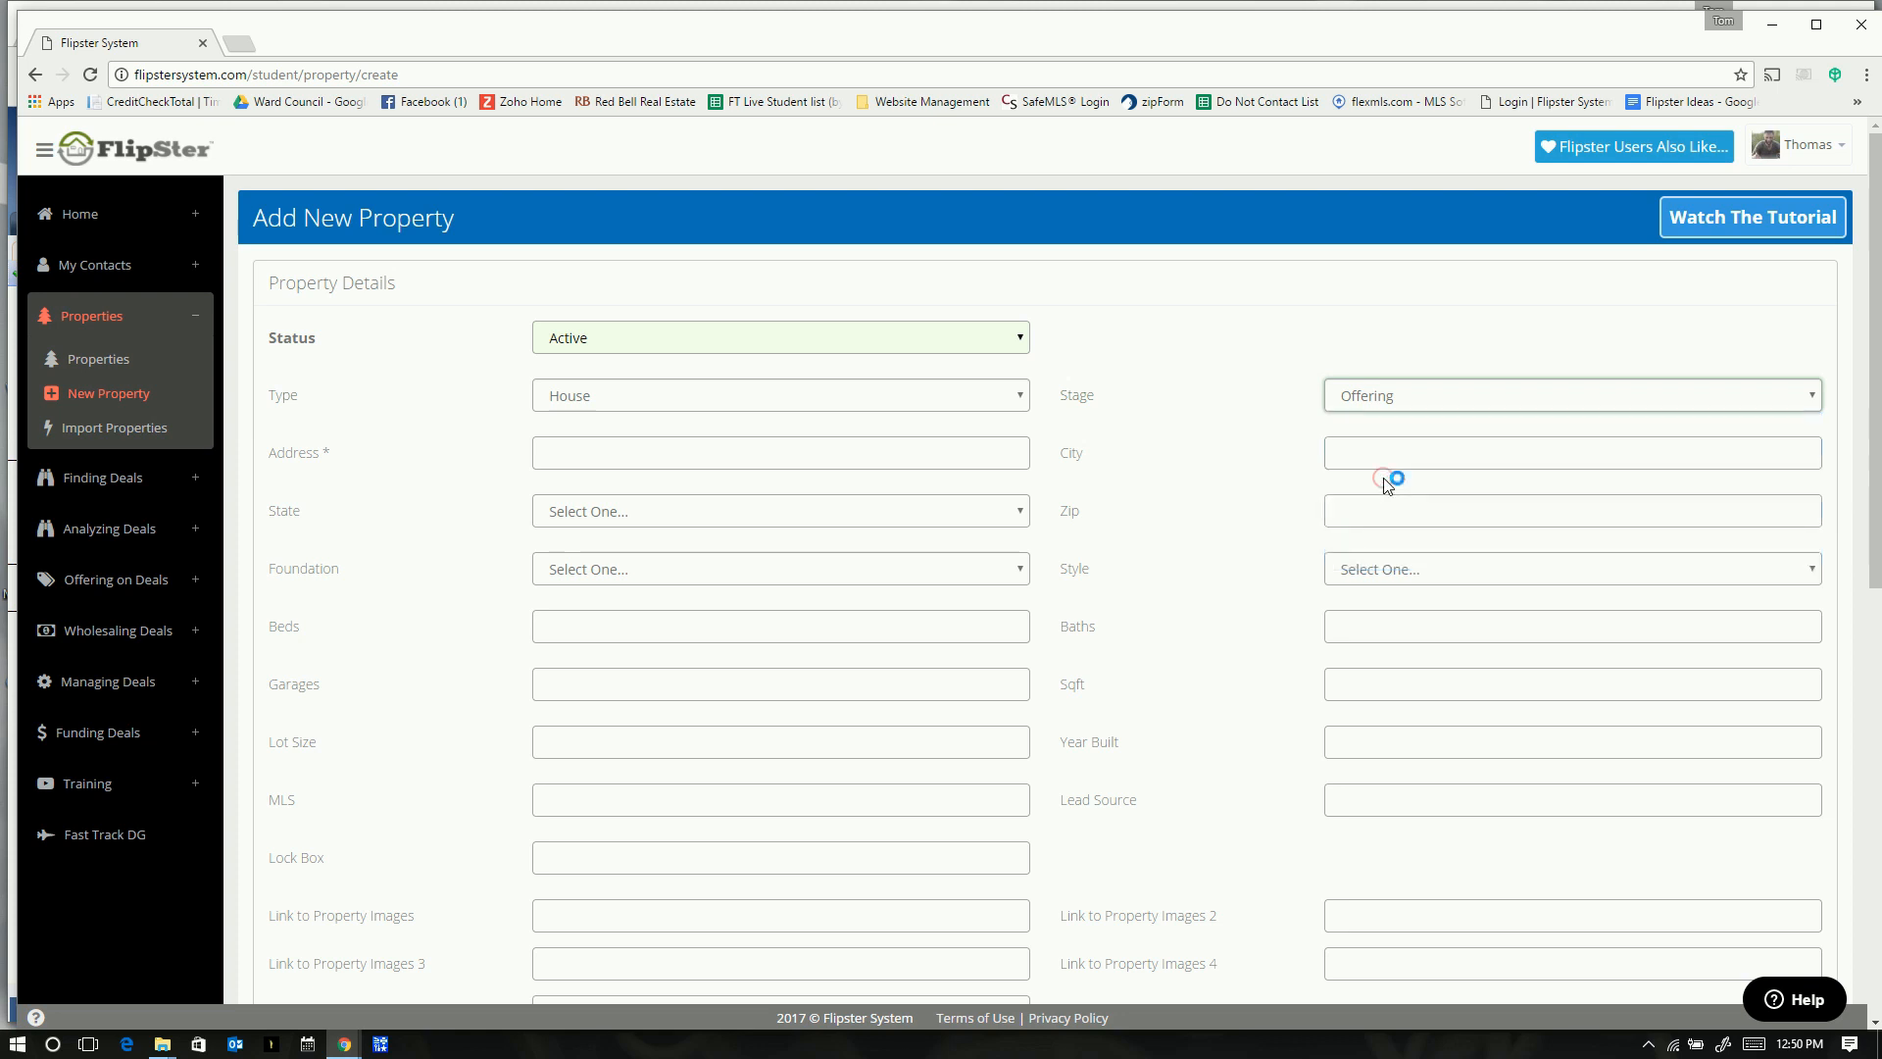
click(655, 389)
click(655, 393)
click(568, 443)
key(alt+Tab)
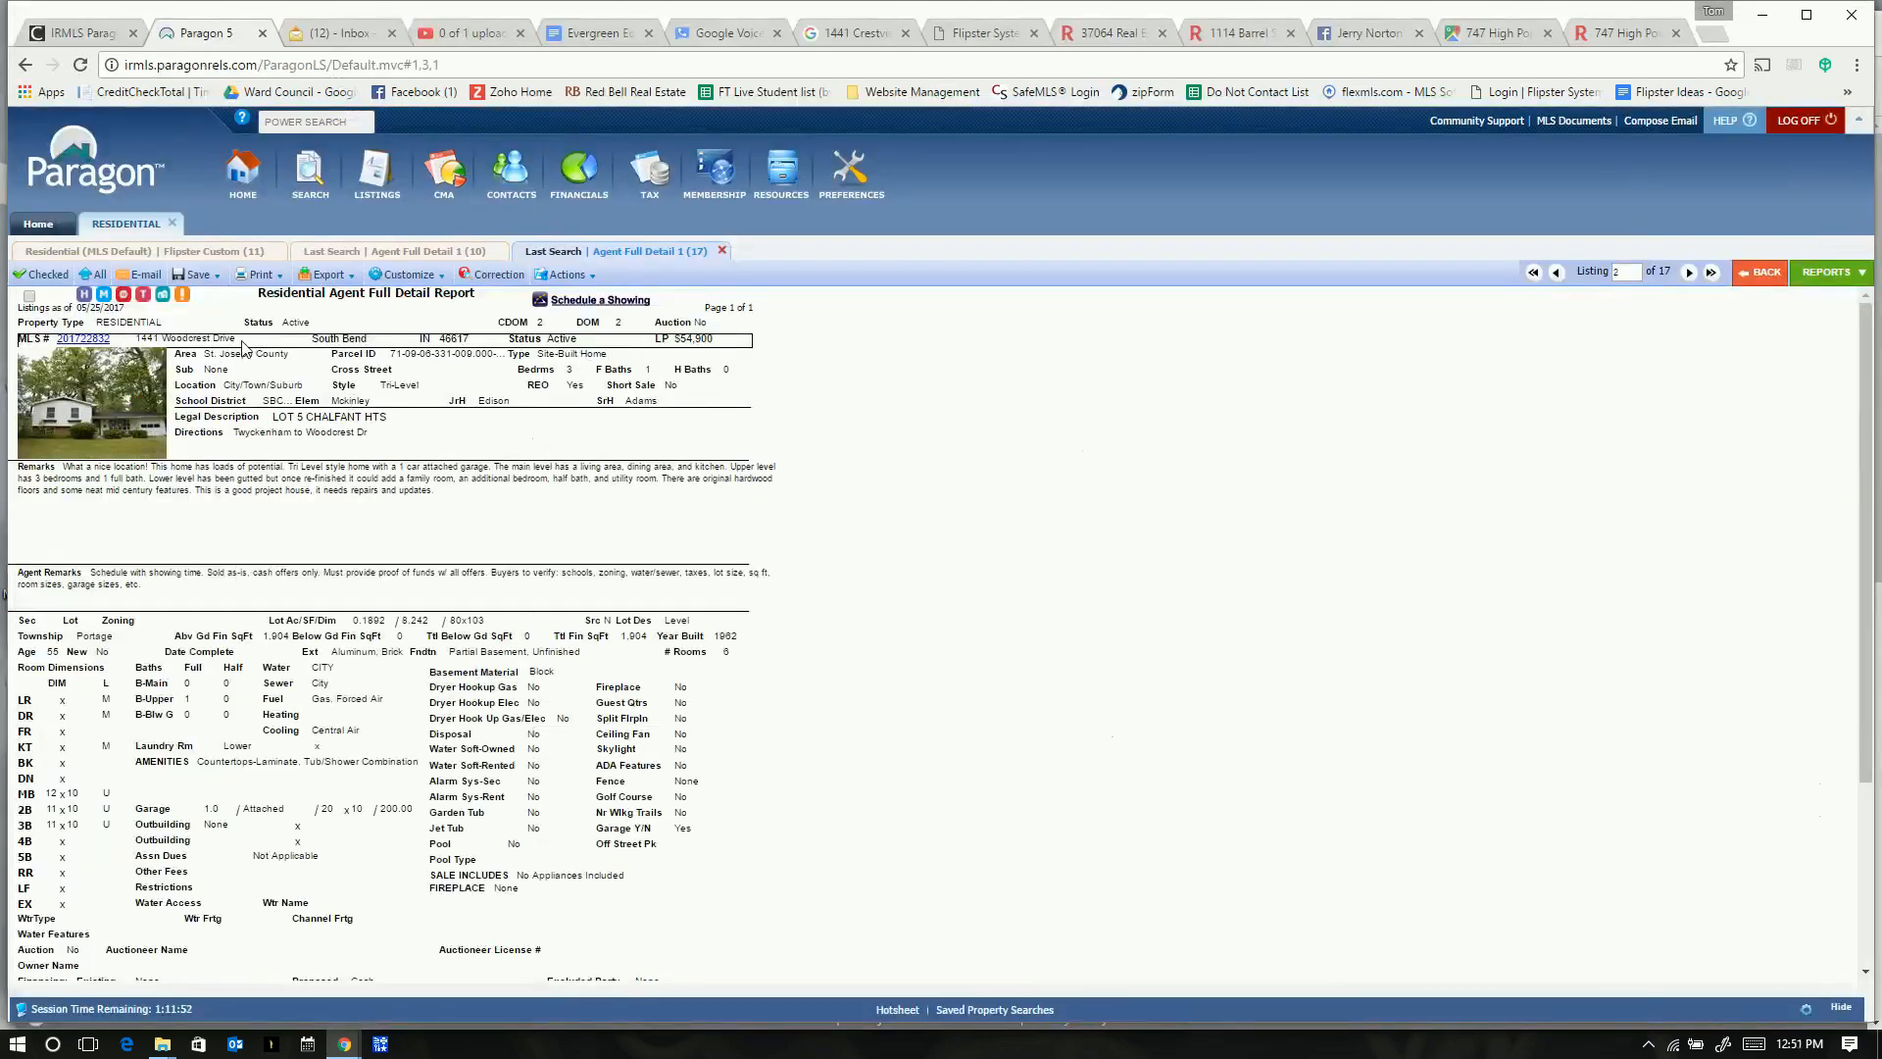
drag(240, 343, 139, 341)
key(ctrl+c)
right_click(145, 340)
click(171, 345)
key(alt+Tab)
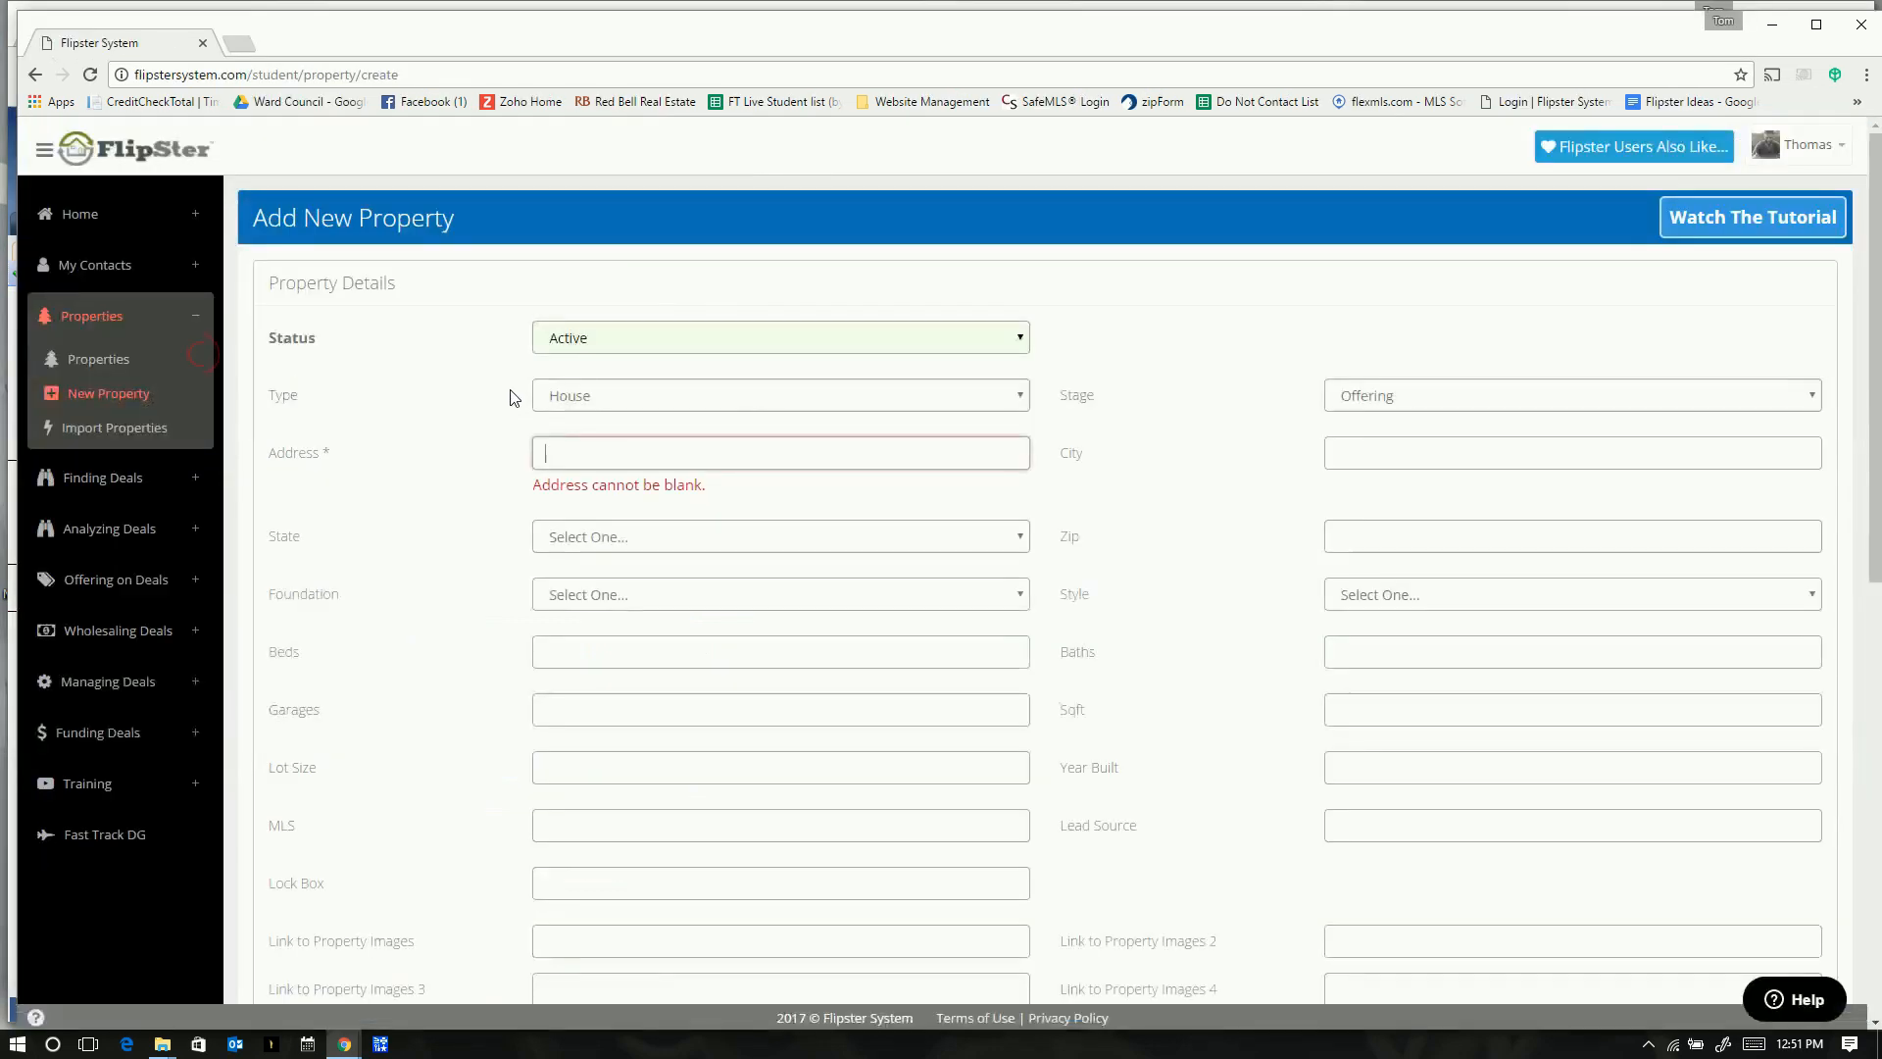
key(ctrl+v)
- Set the State dropdown to Indiana
click(617, 542)
text(in)
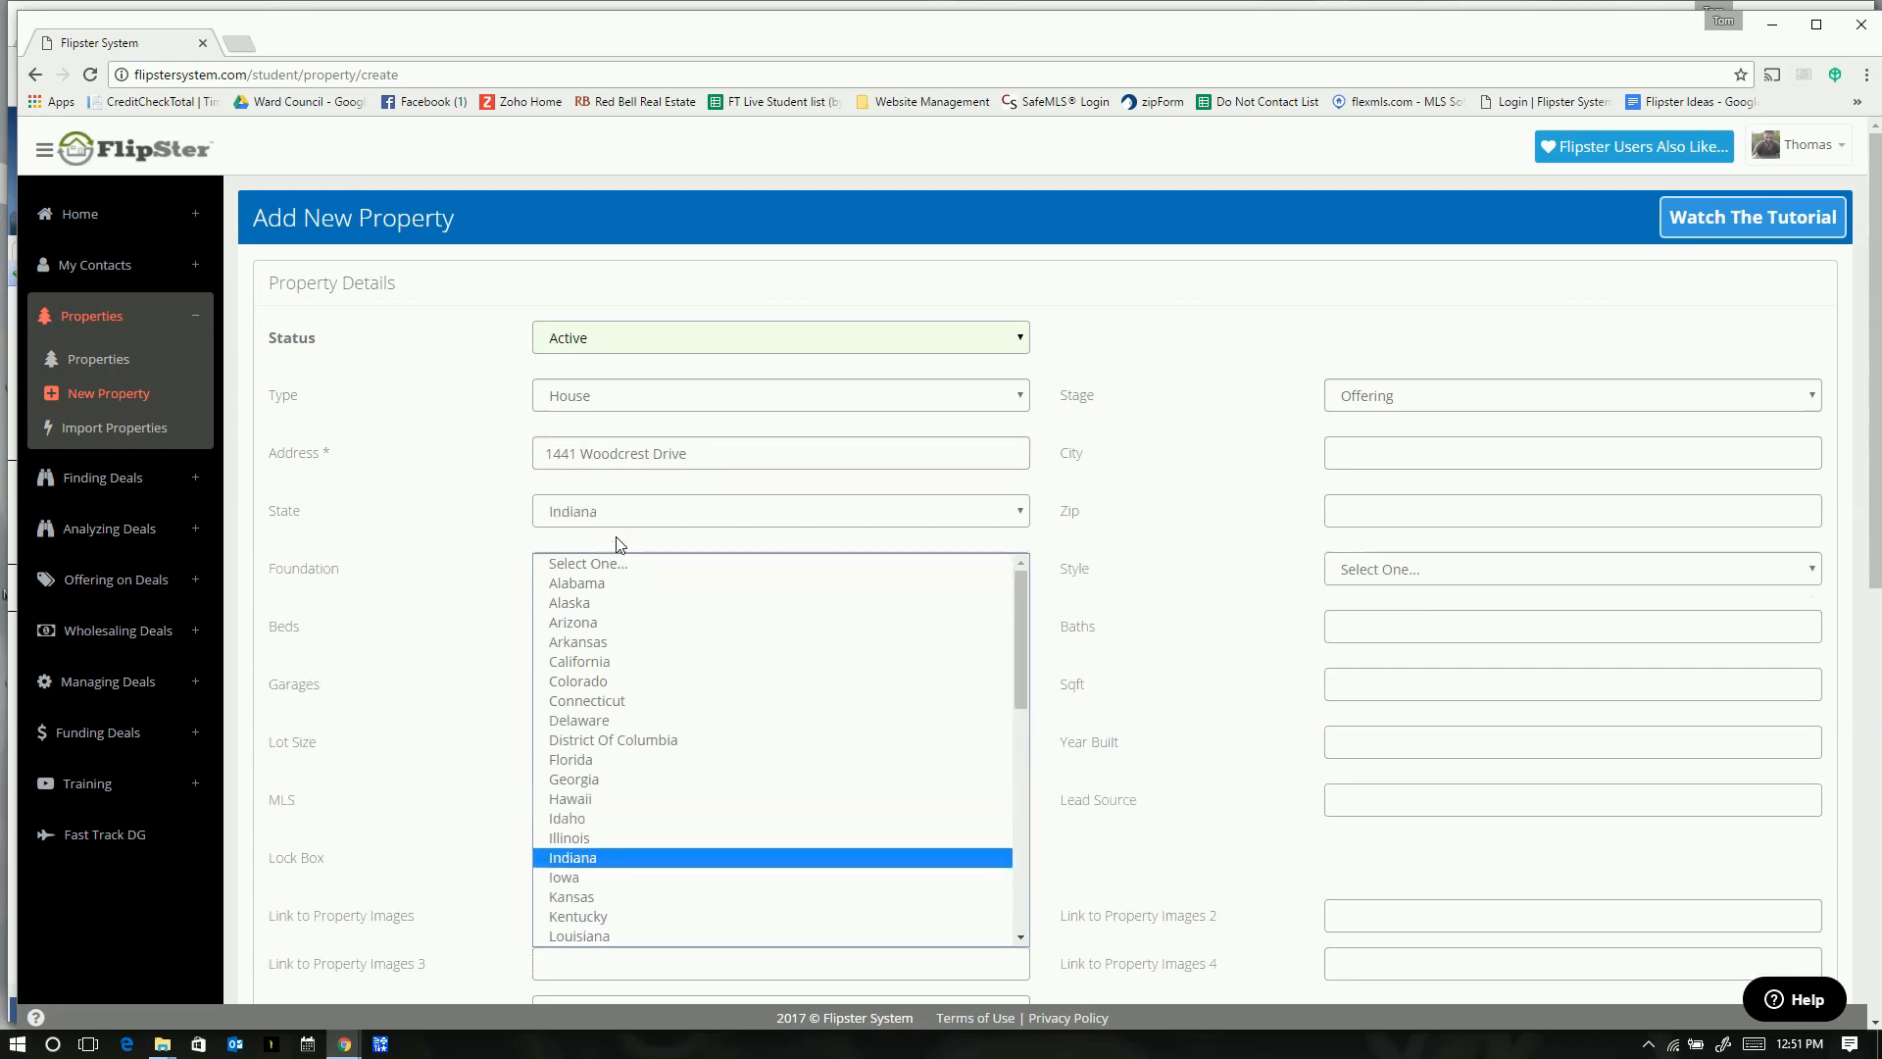
key(Return)
click(594, 529)
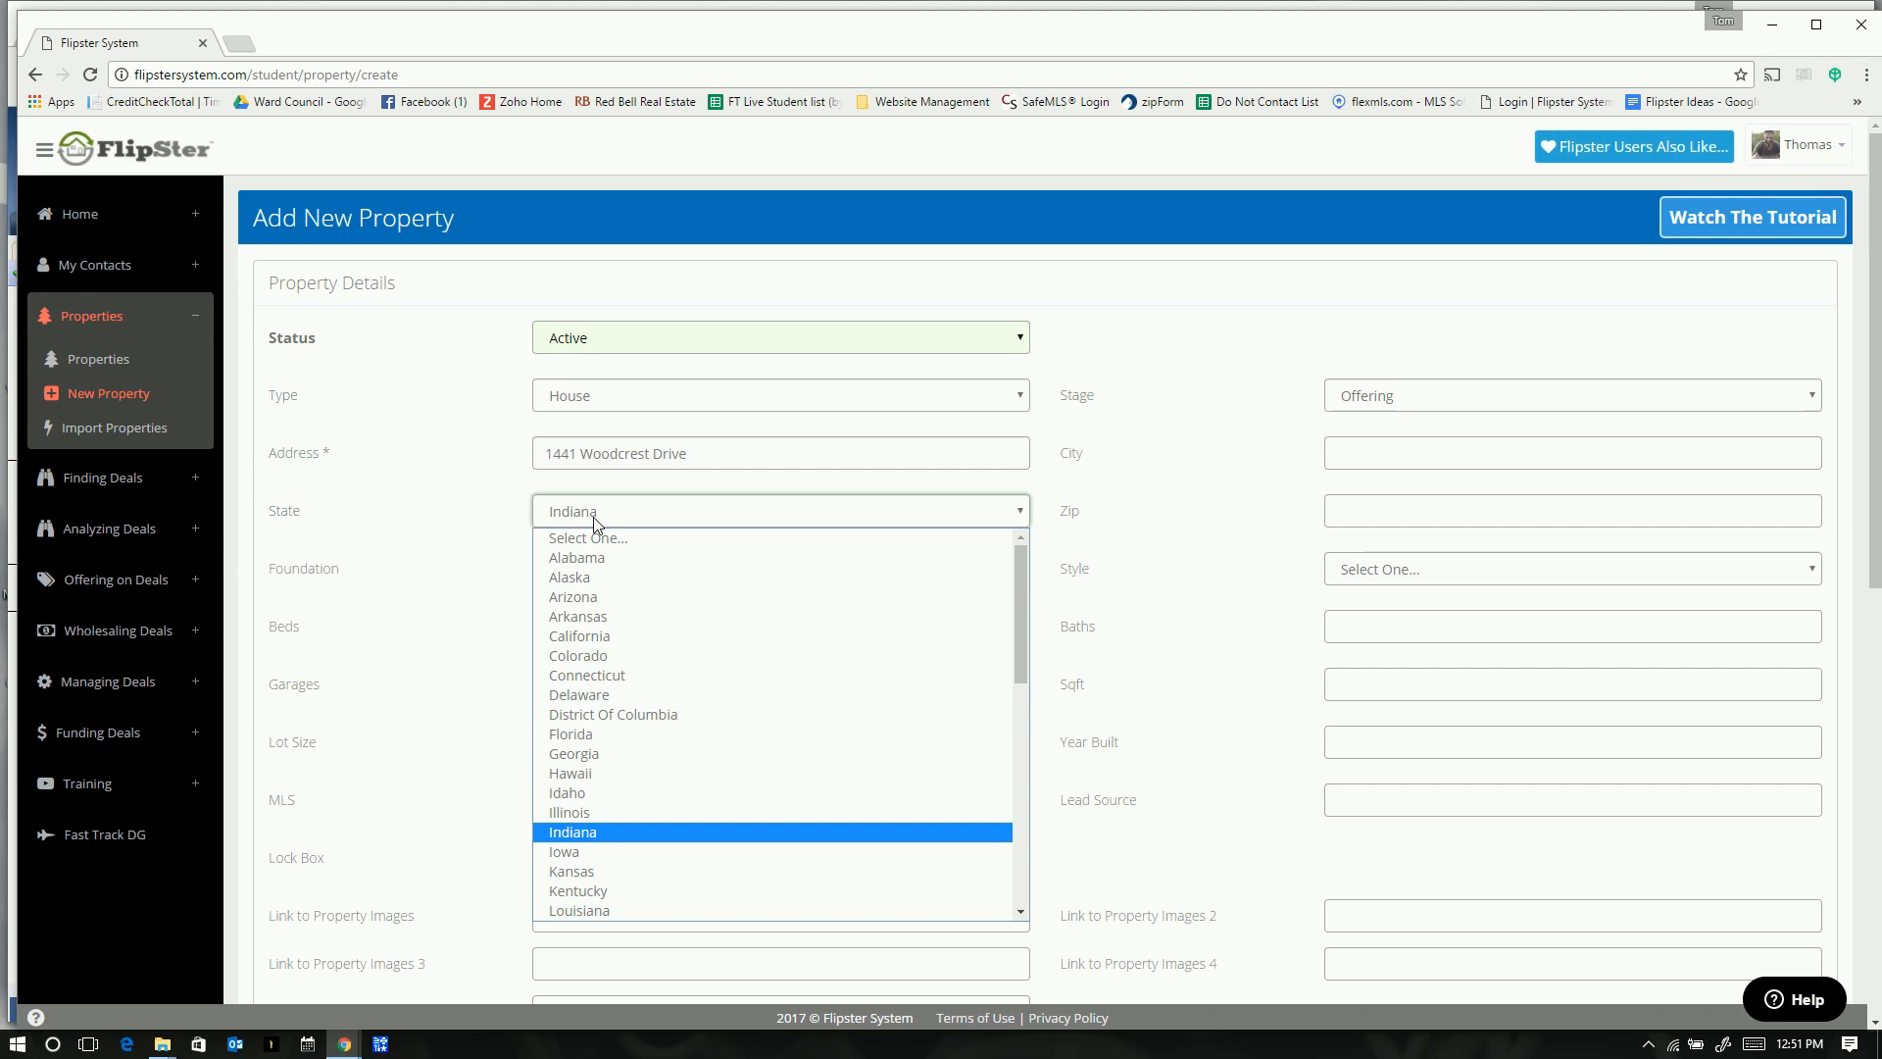
click(609, 514)
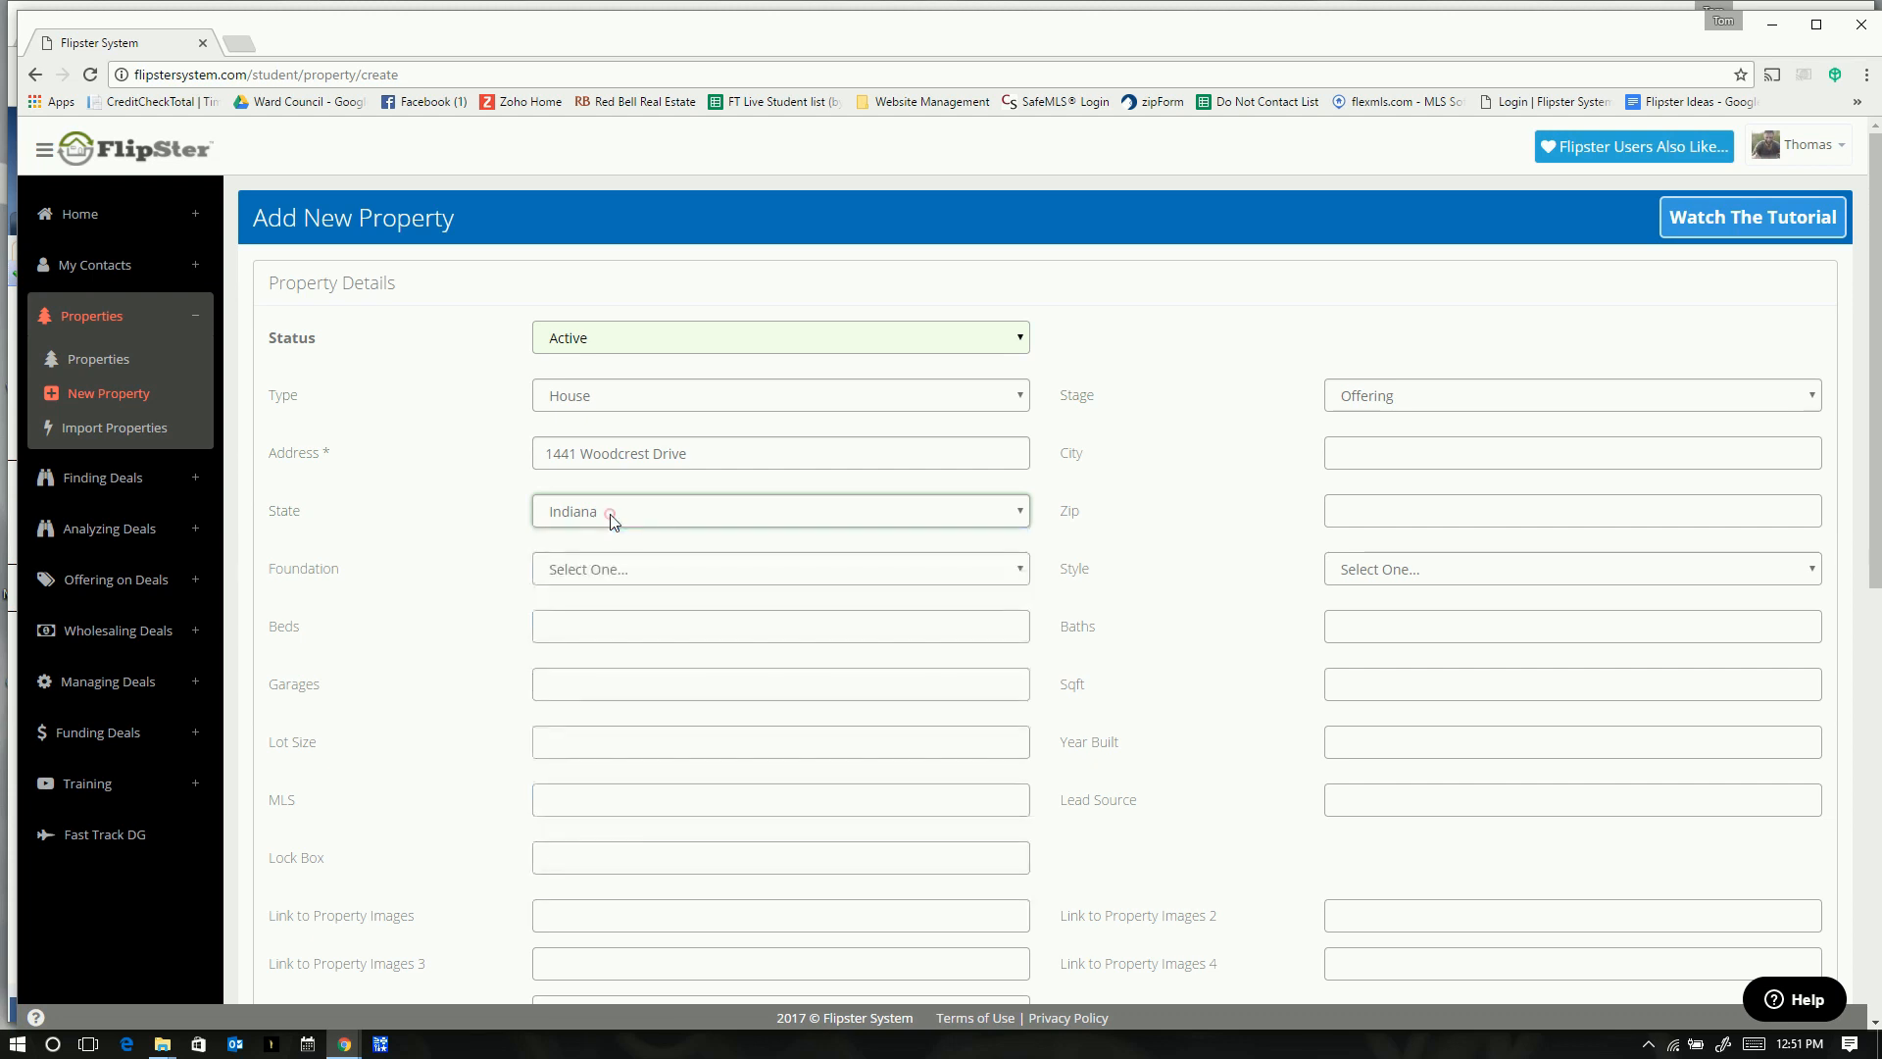
click(609, 514)
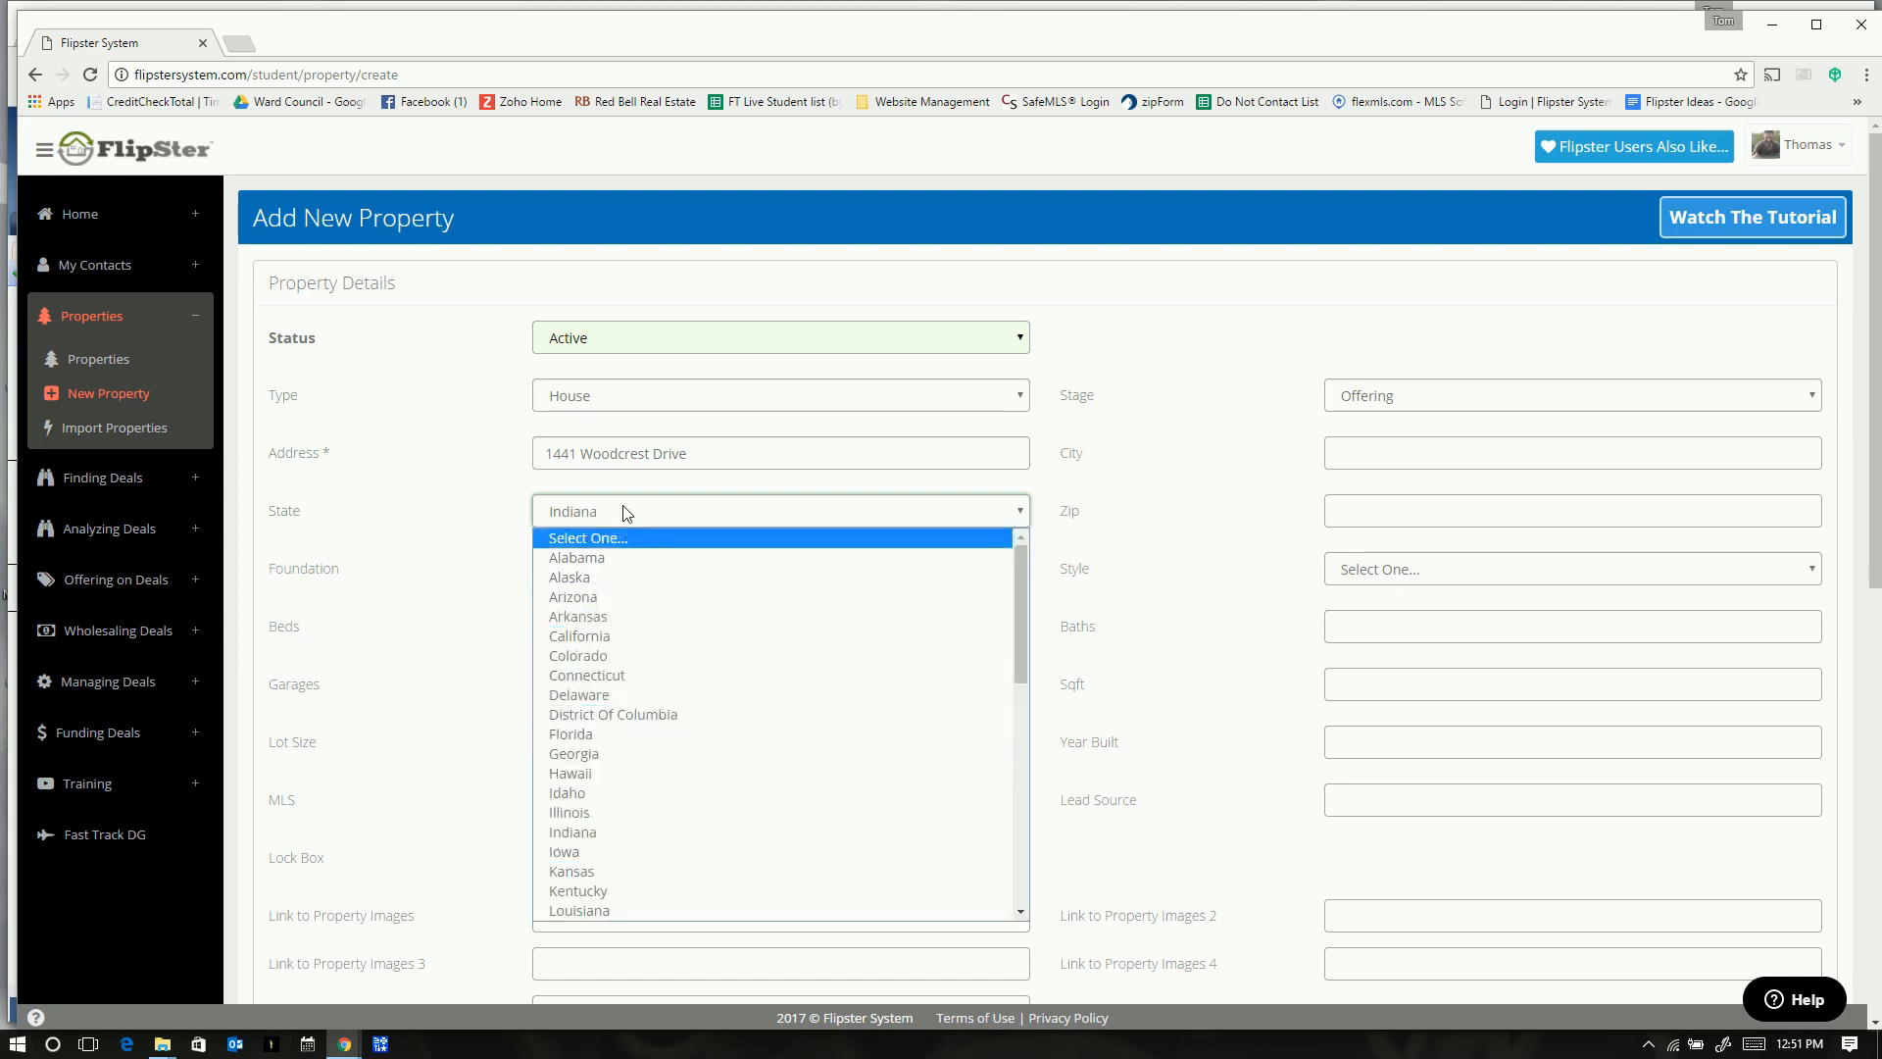
key(c)
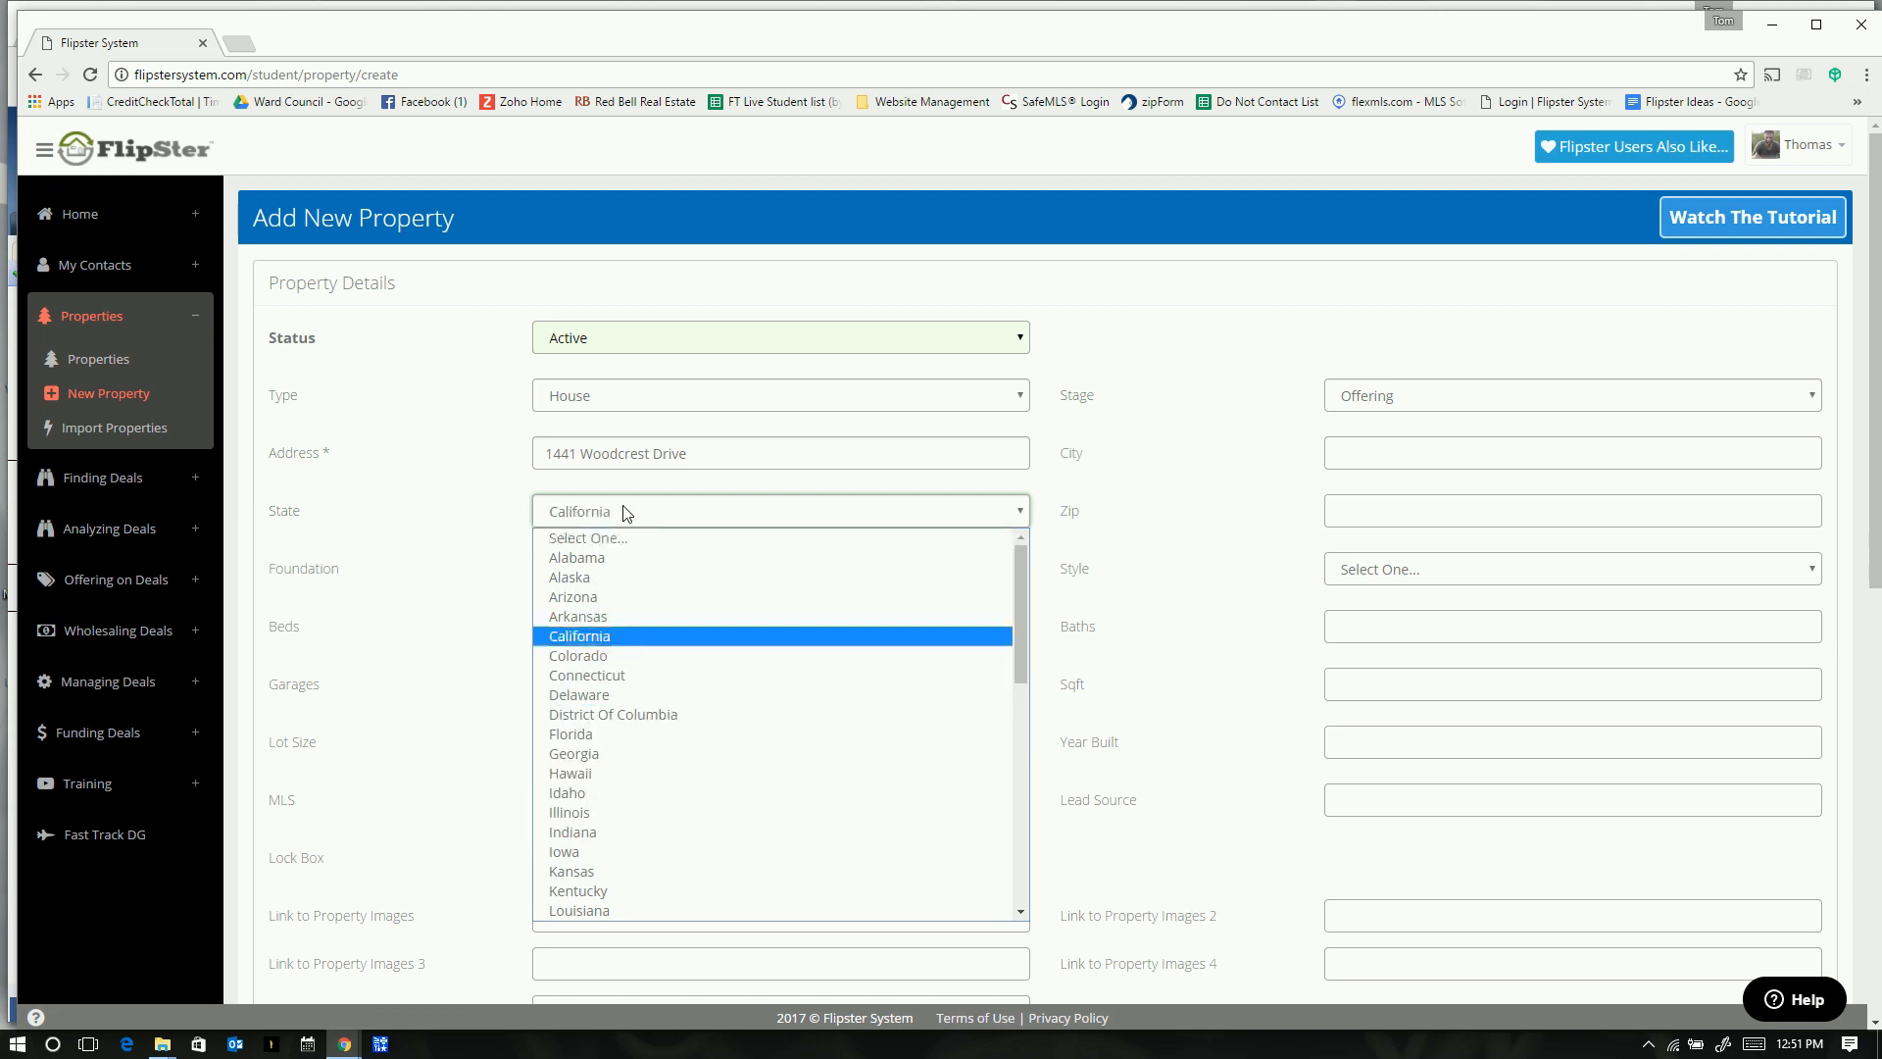
key(i)
key(n)
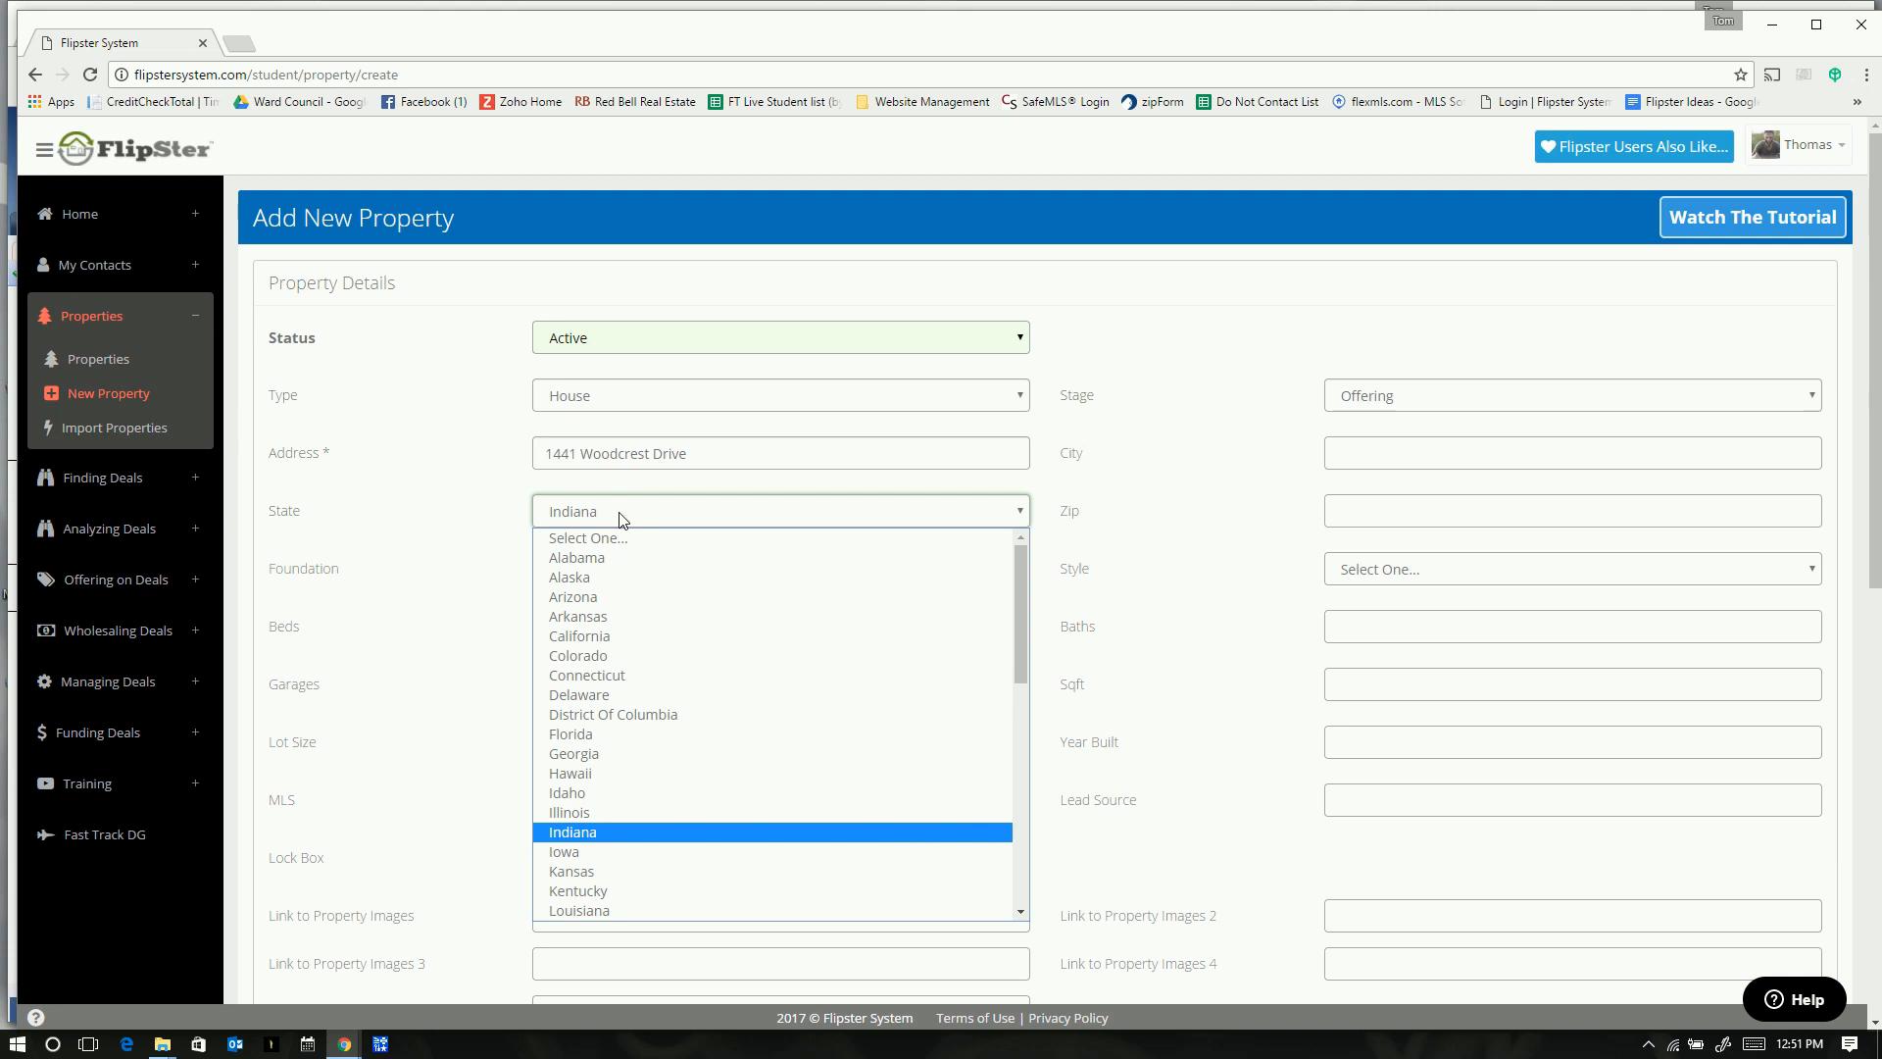
key(Return)
click(1414, 449)
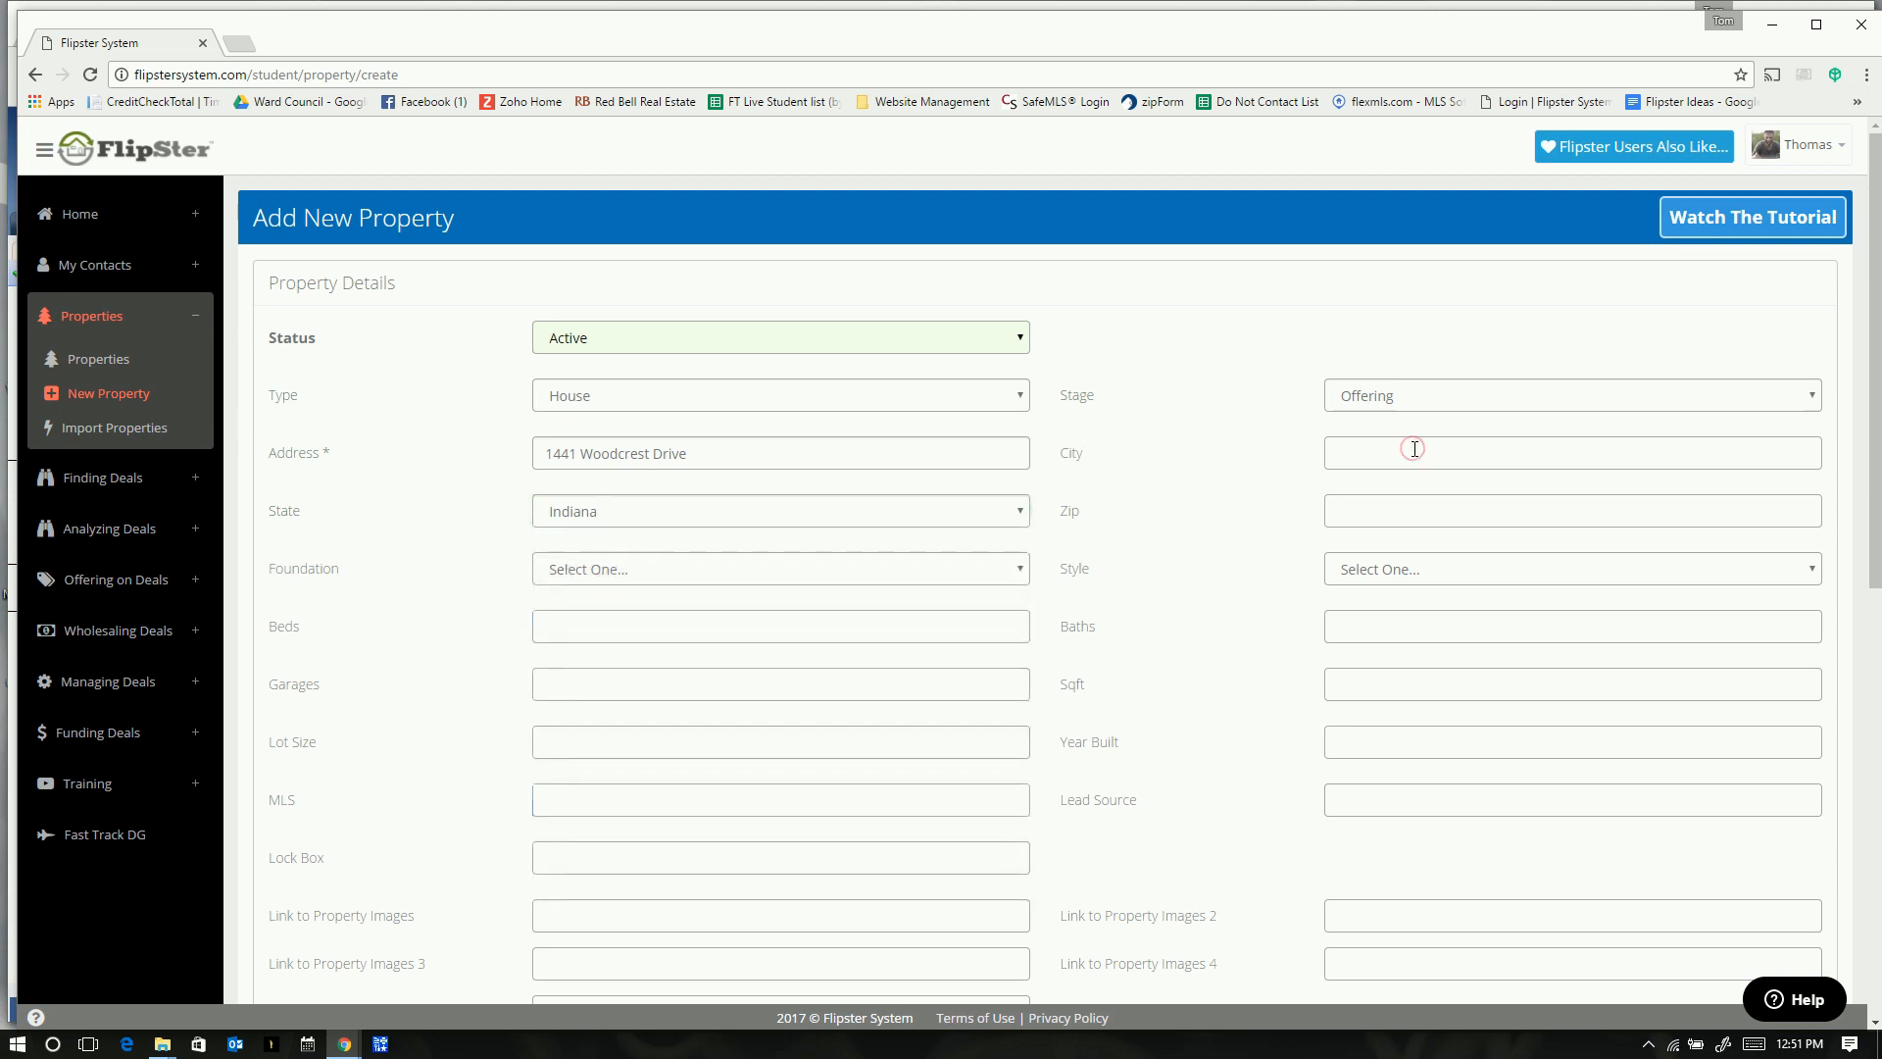
- Enter South Bend as the city and 46617 as the zip
text(South)
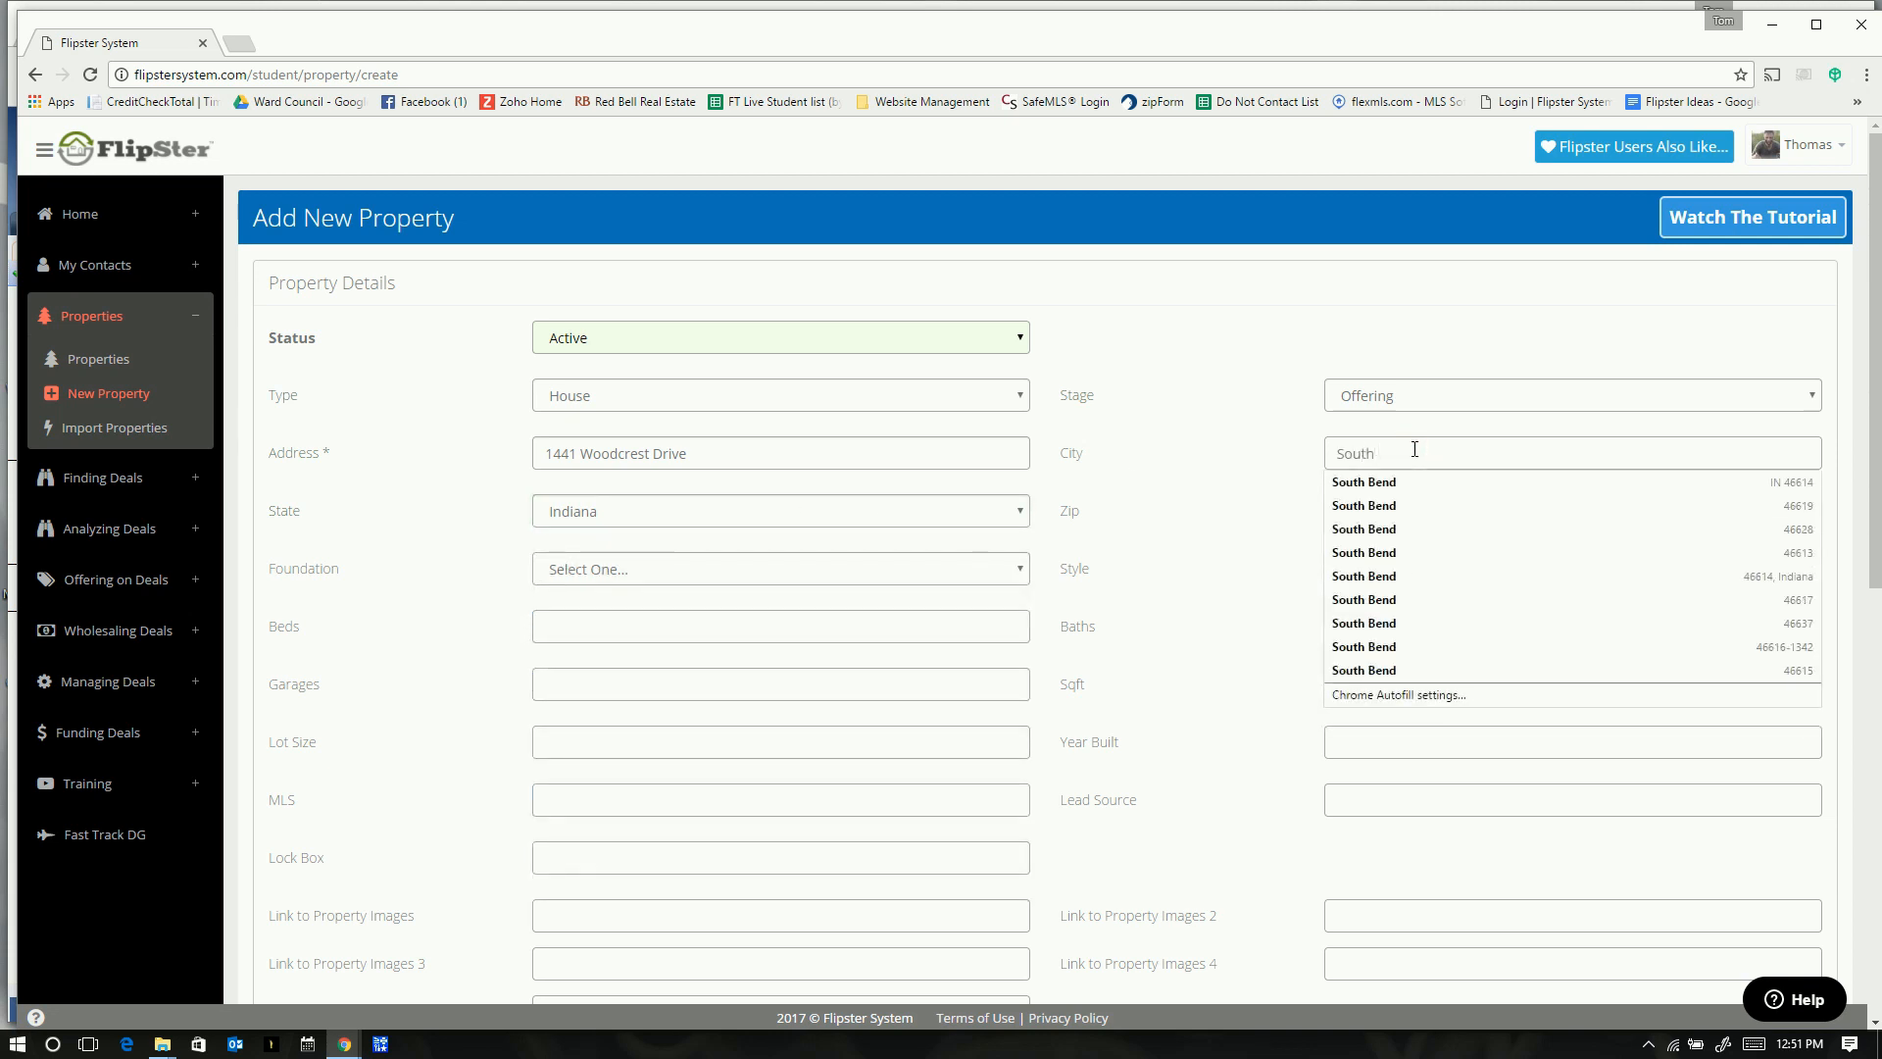
key(Escape)
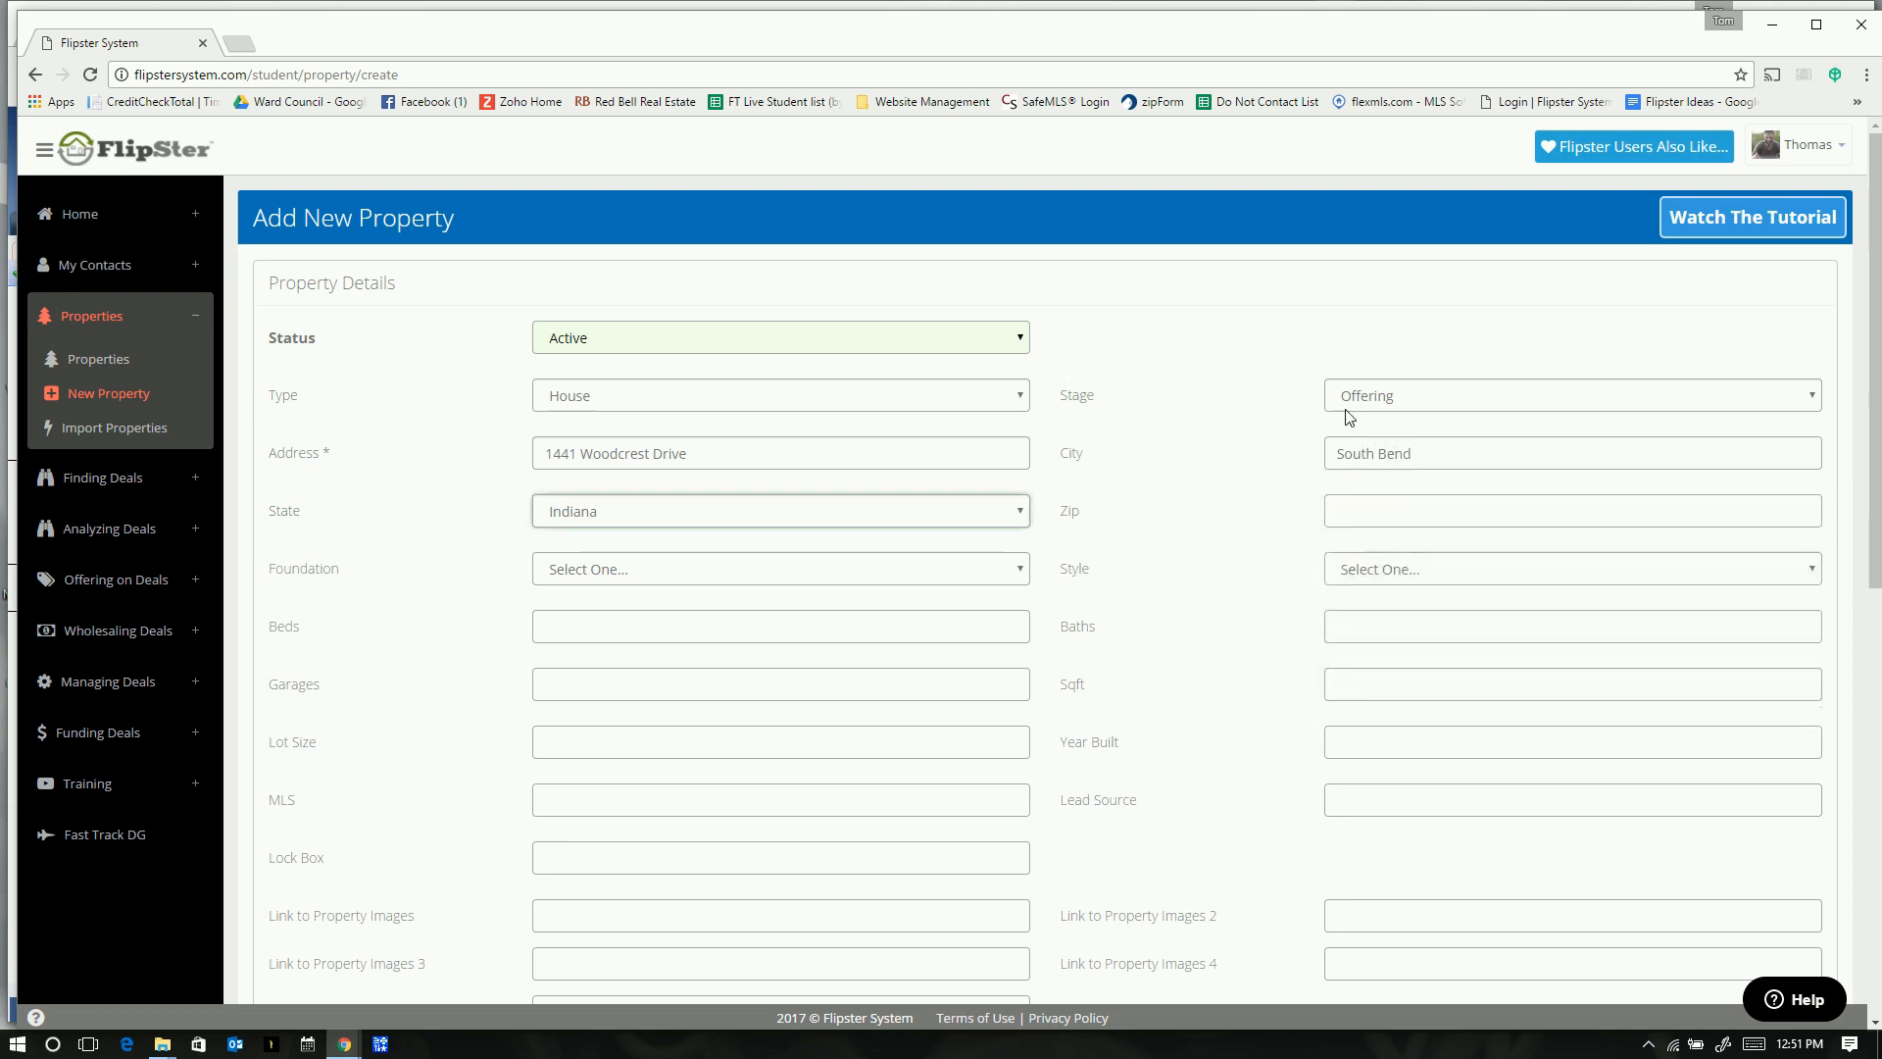
key(alt+Tab)
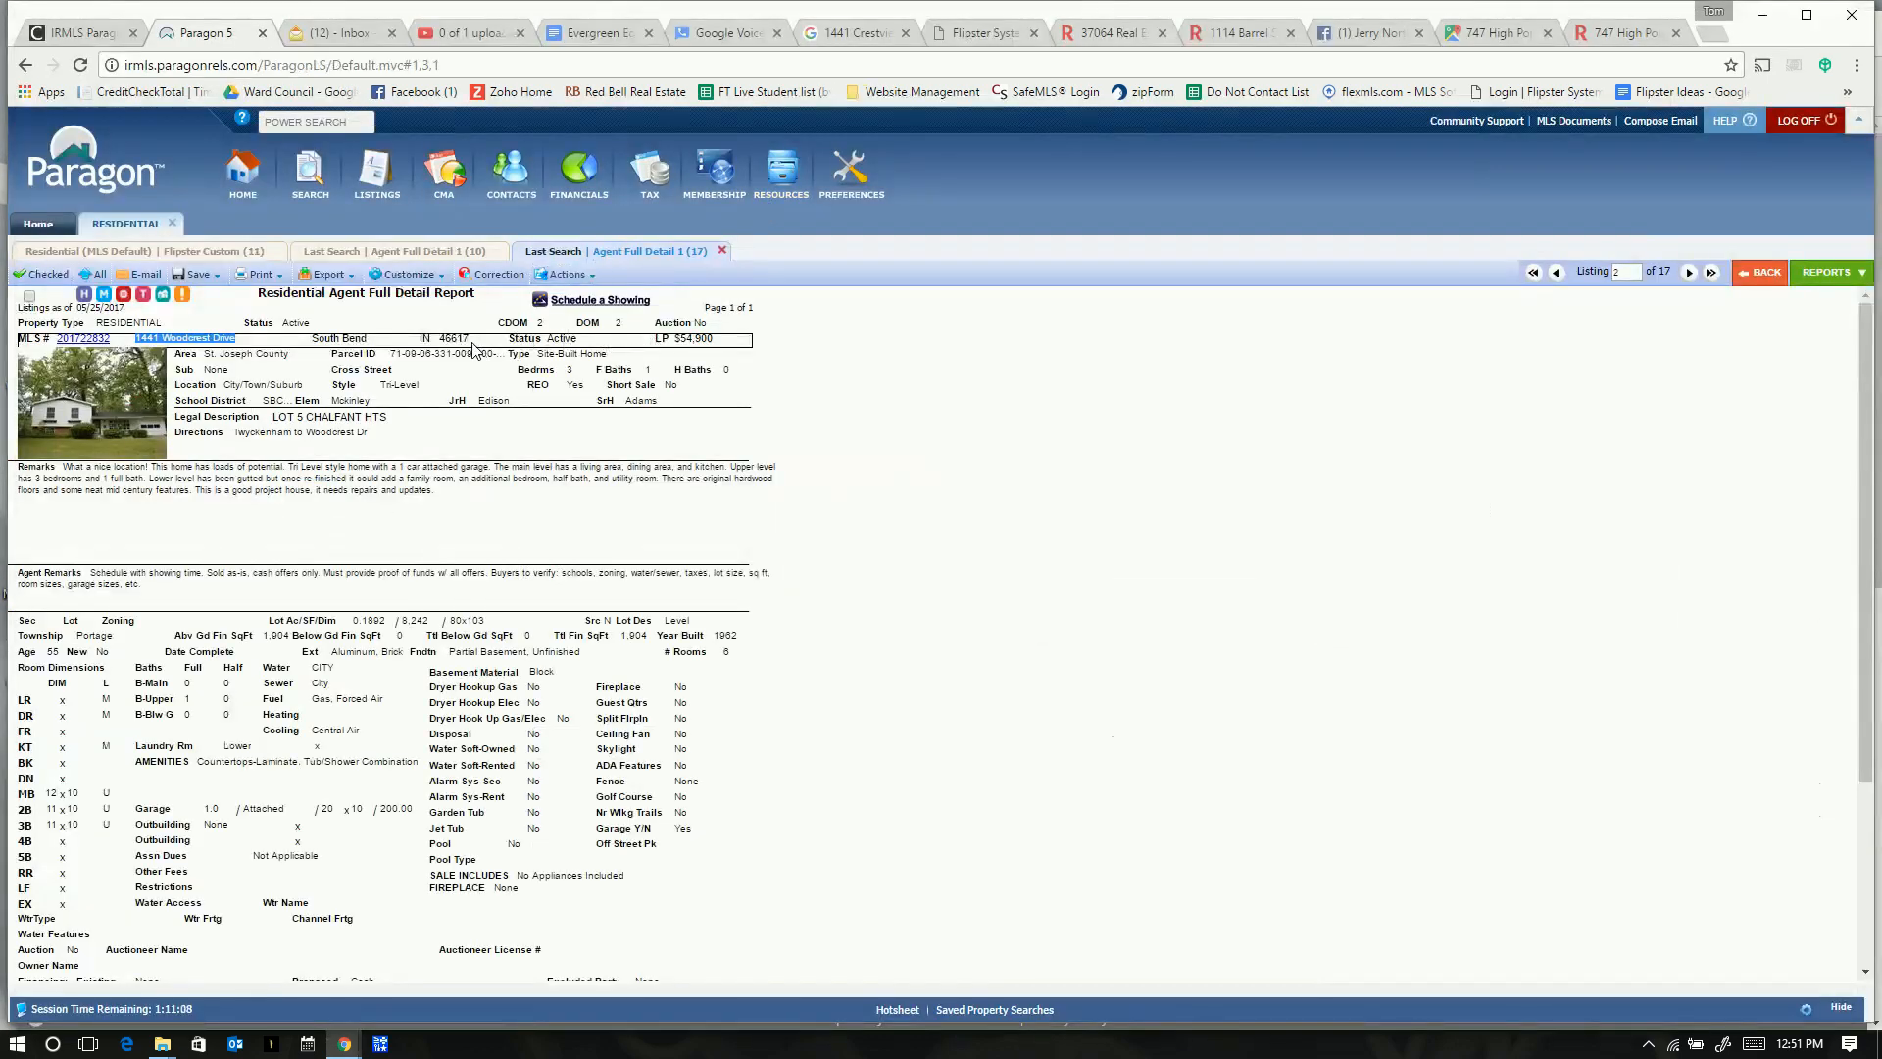
key(alt+Tab)
key(Tab)
text(46617)
key(Tab)
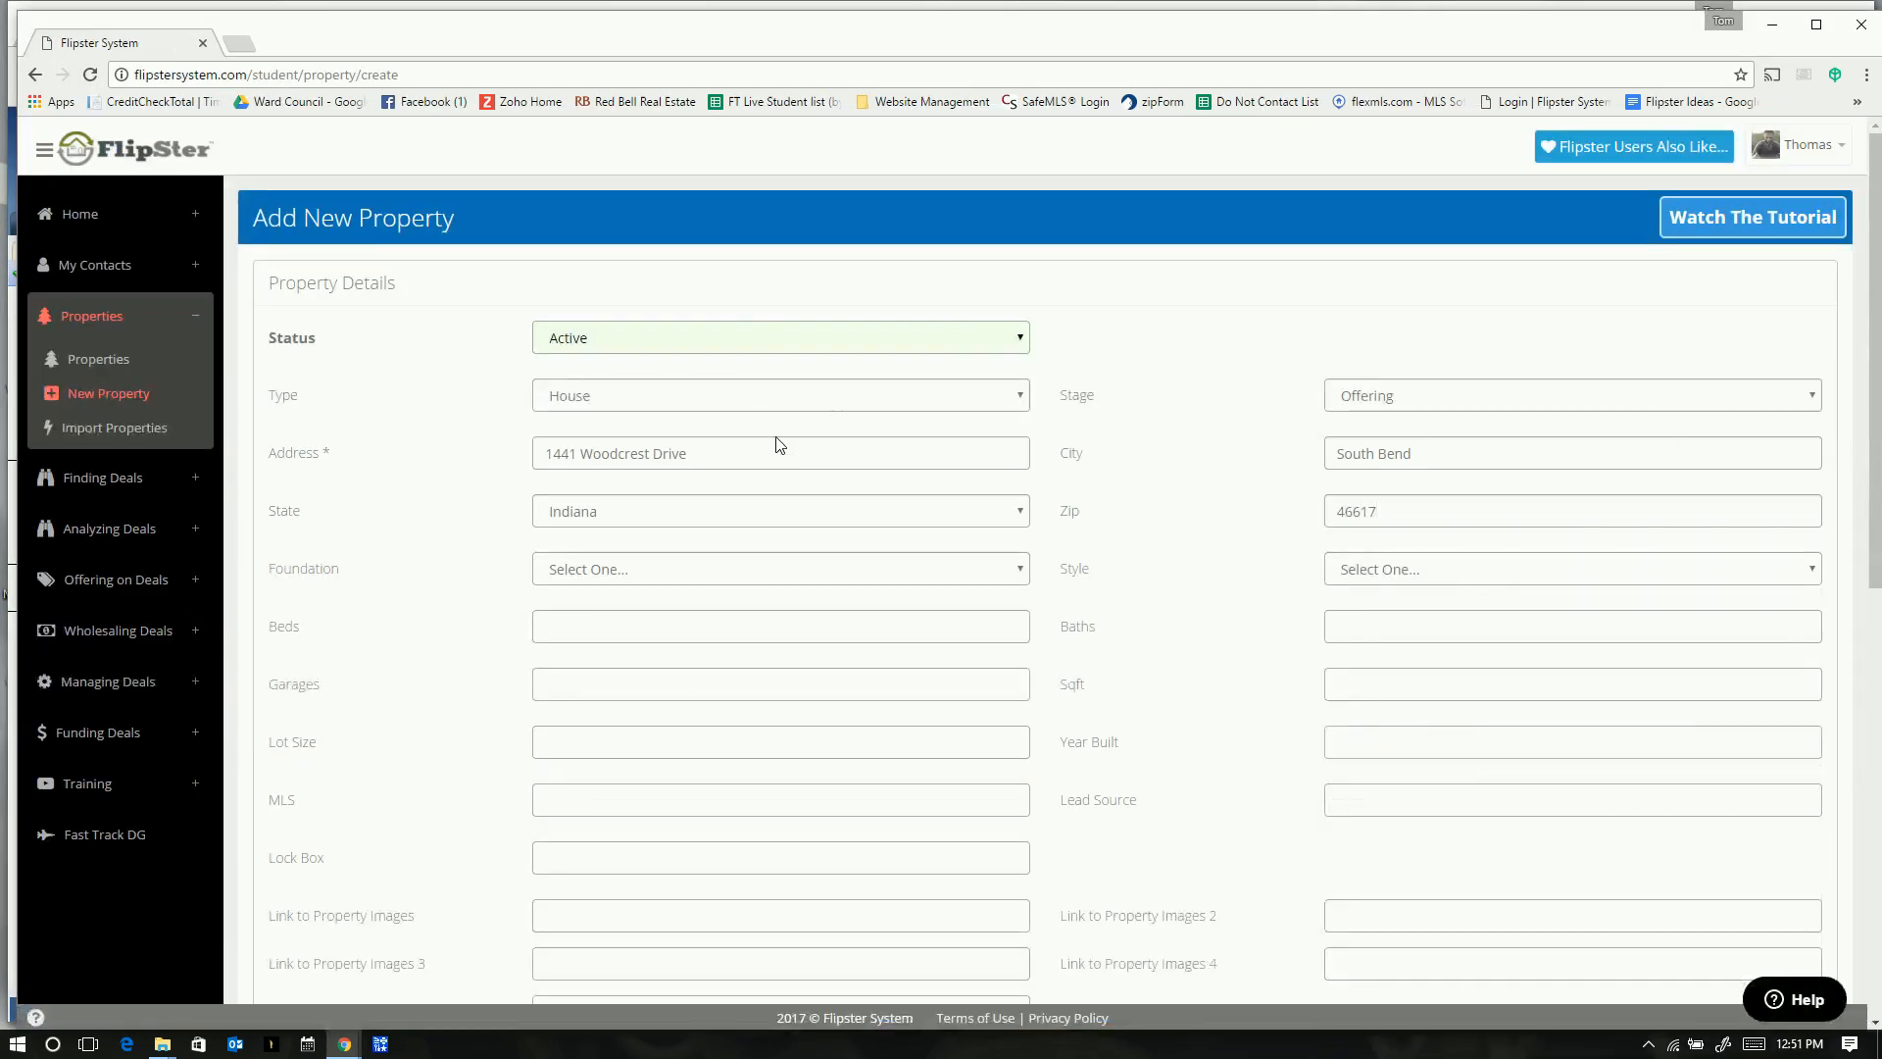
- Set foundation to Basement - Partially Finished, style to Tri-Level, and beds to 3
click(583, 574)
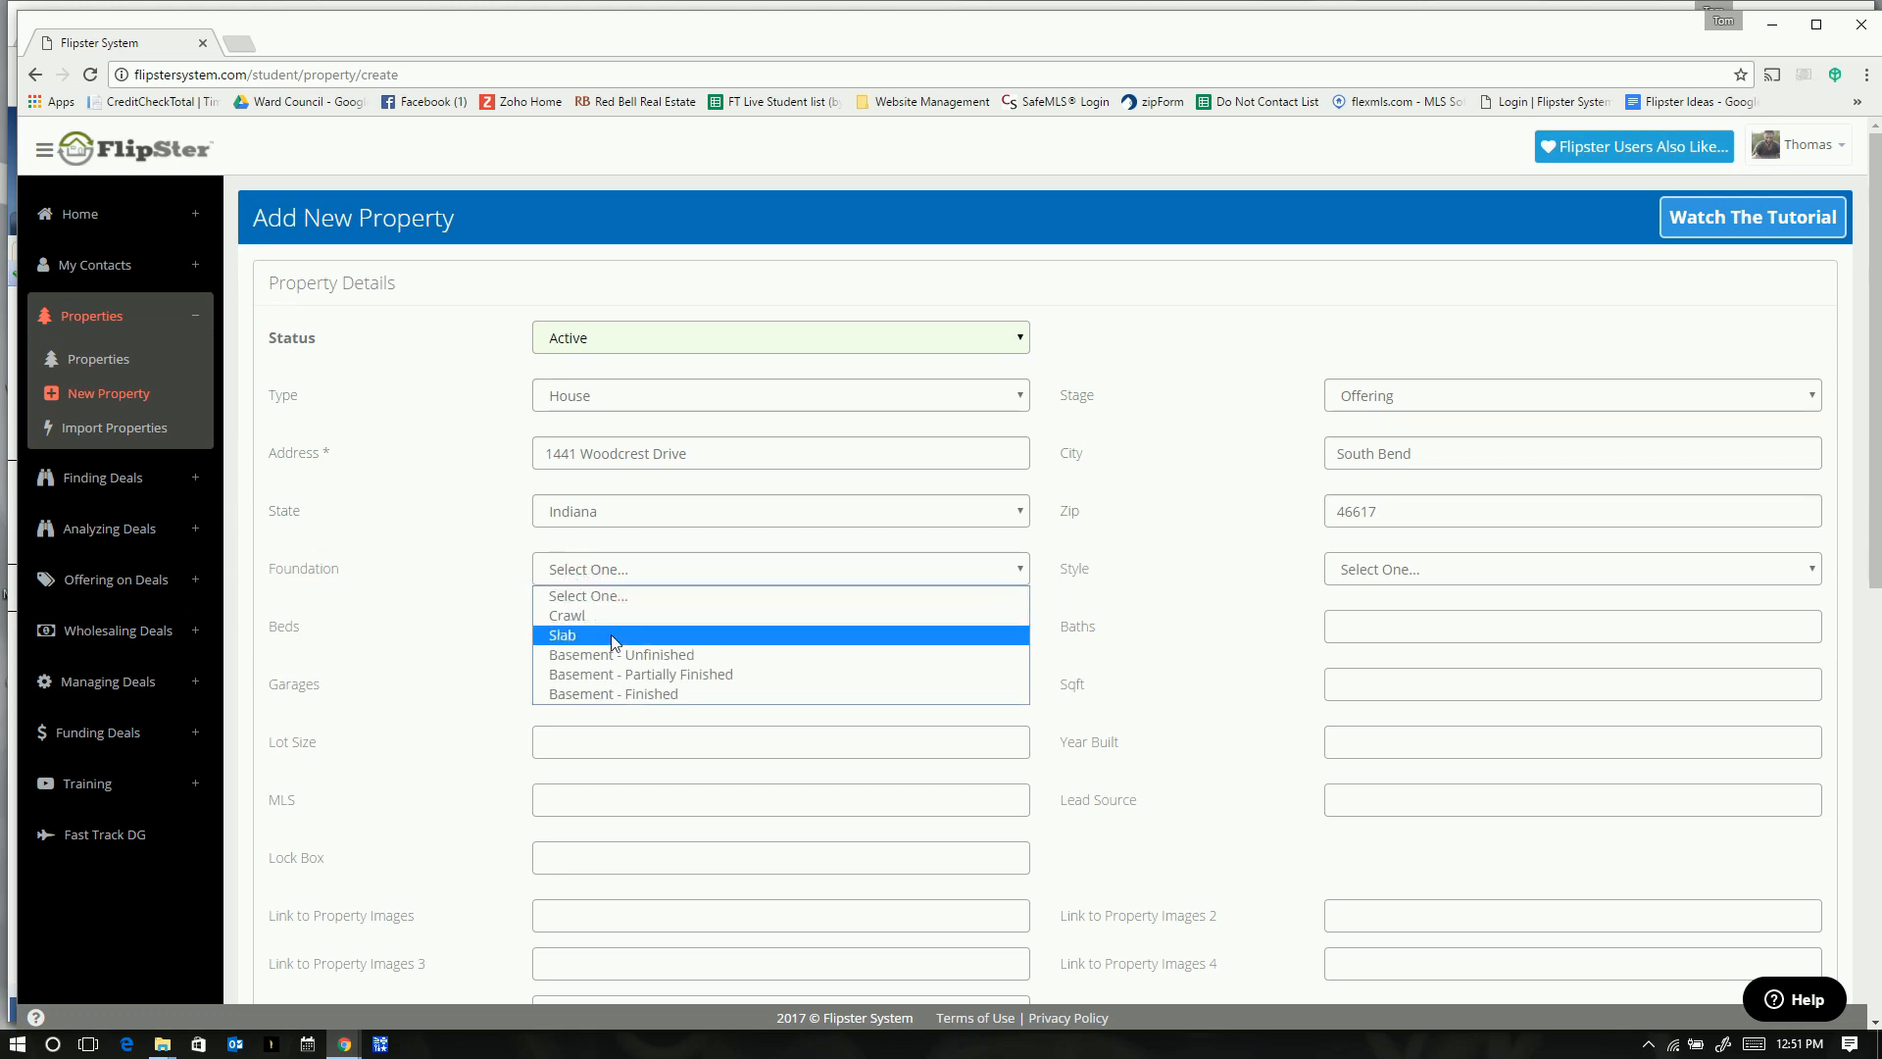
click(625, 676)
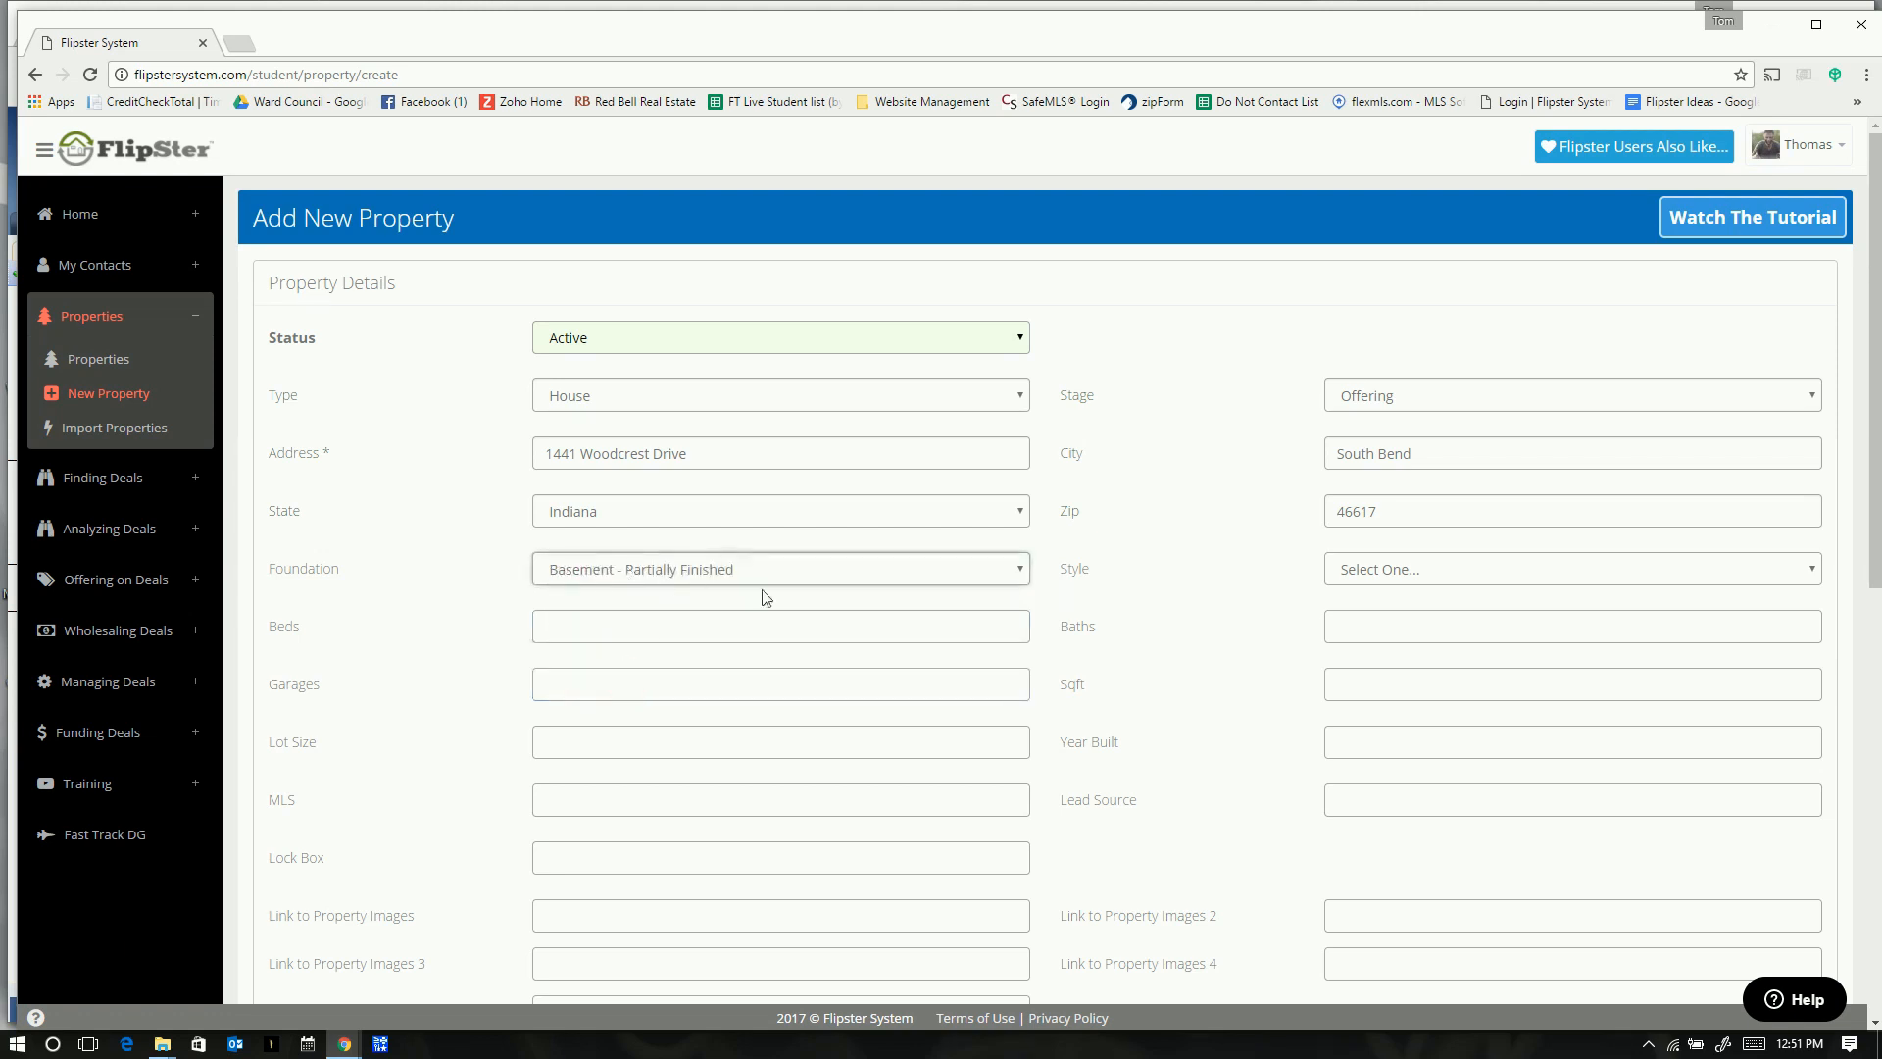
click(1391, 567)
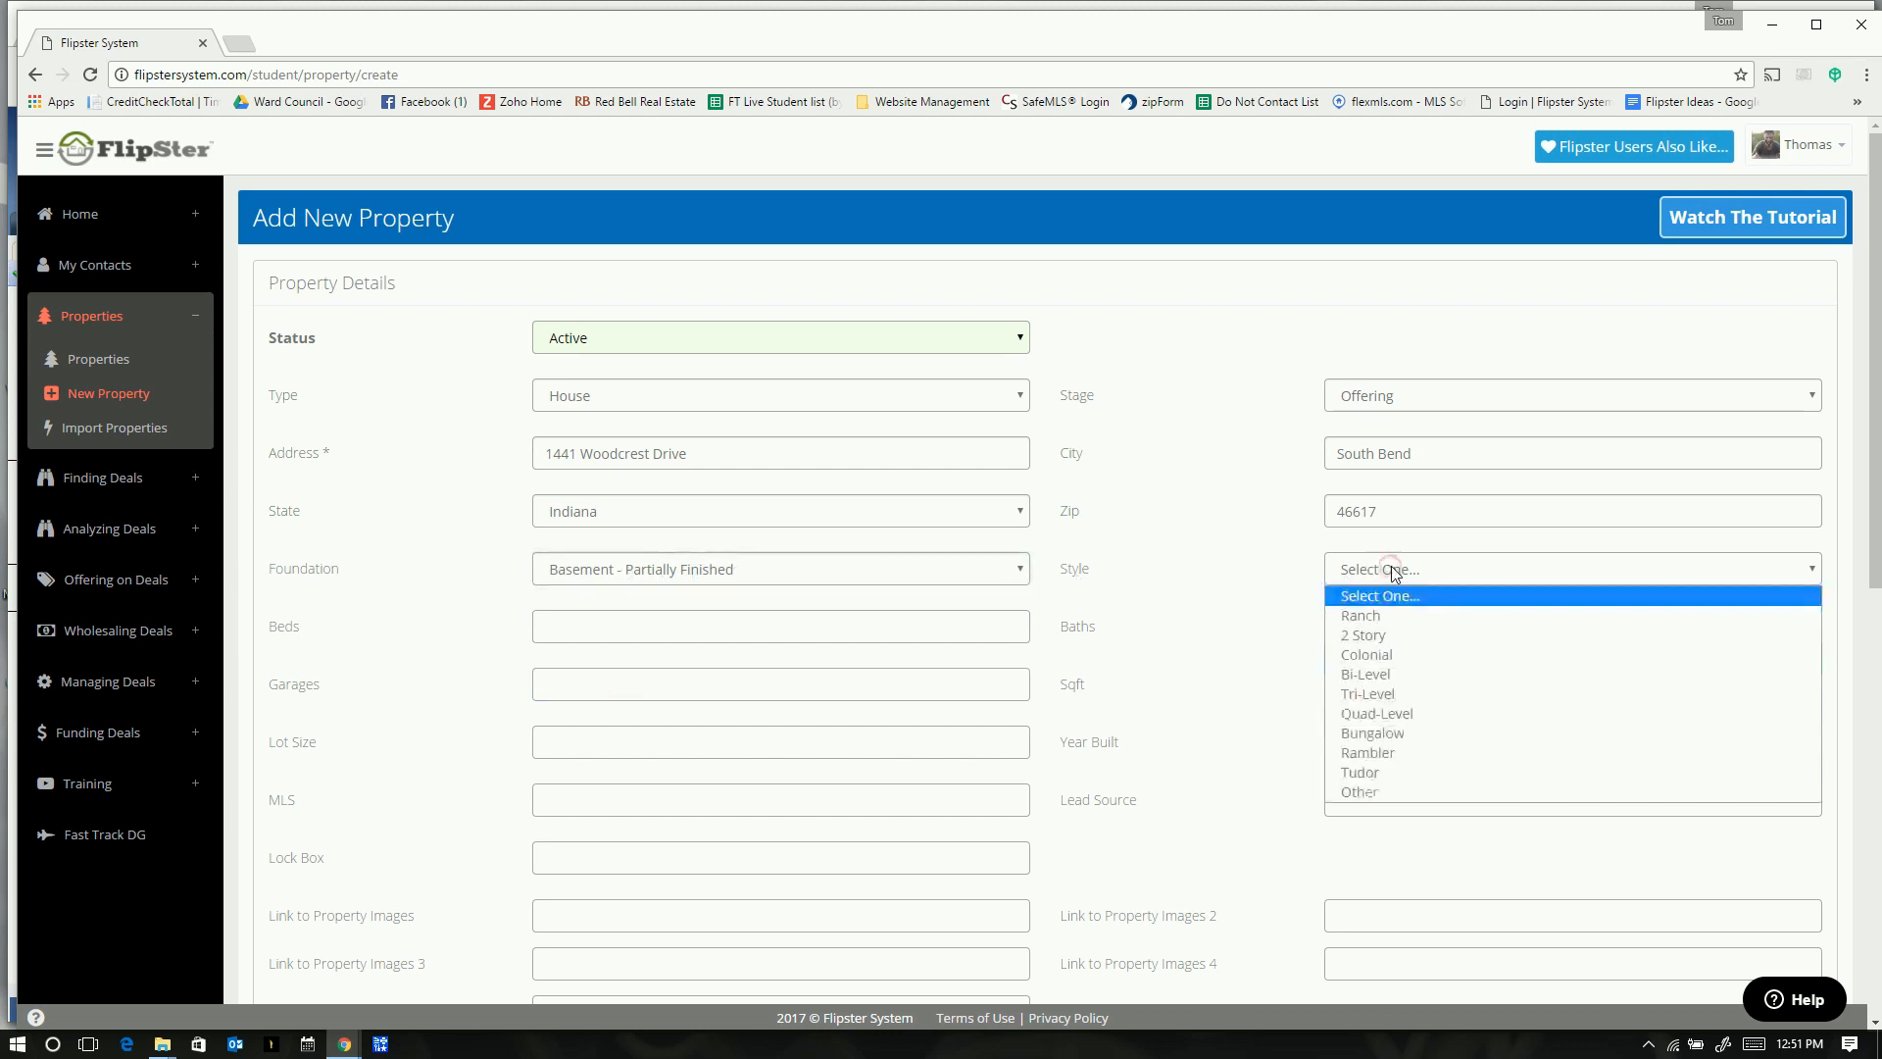
click(1369, 696)
click(577, 624)
text(3)
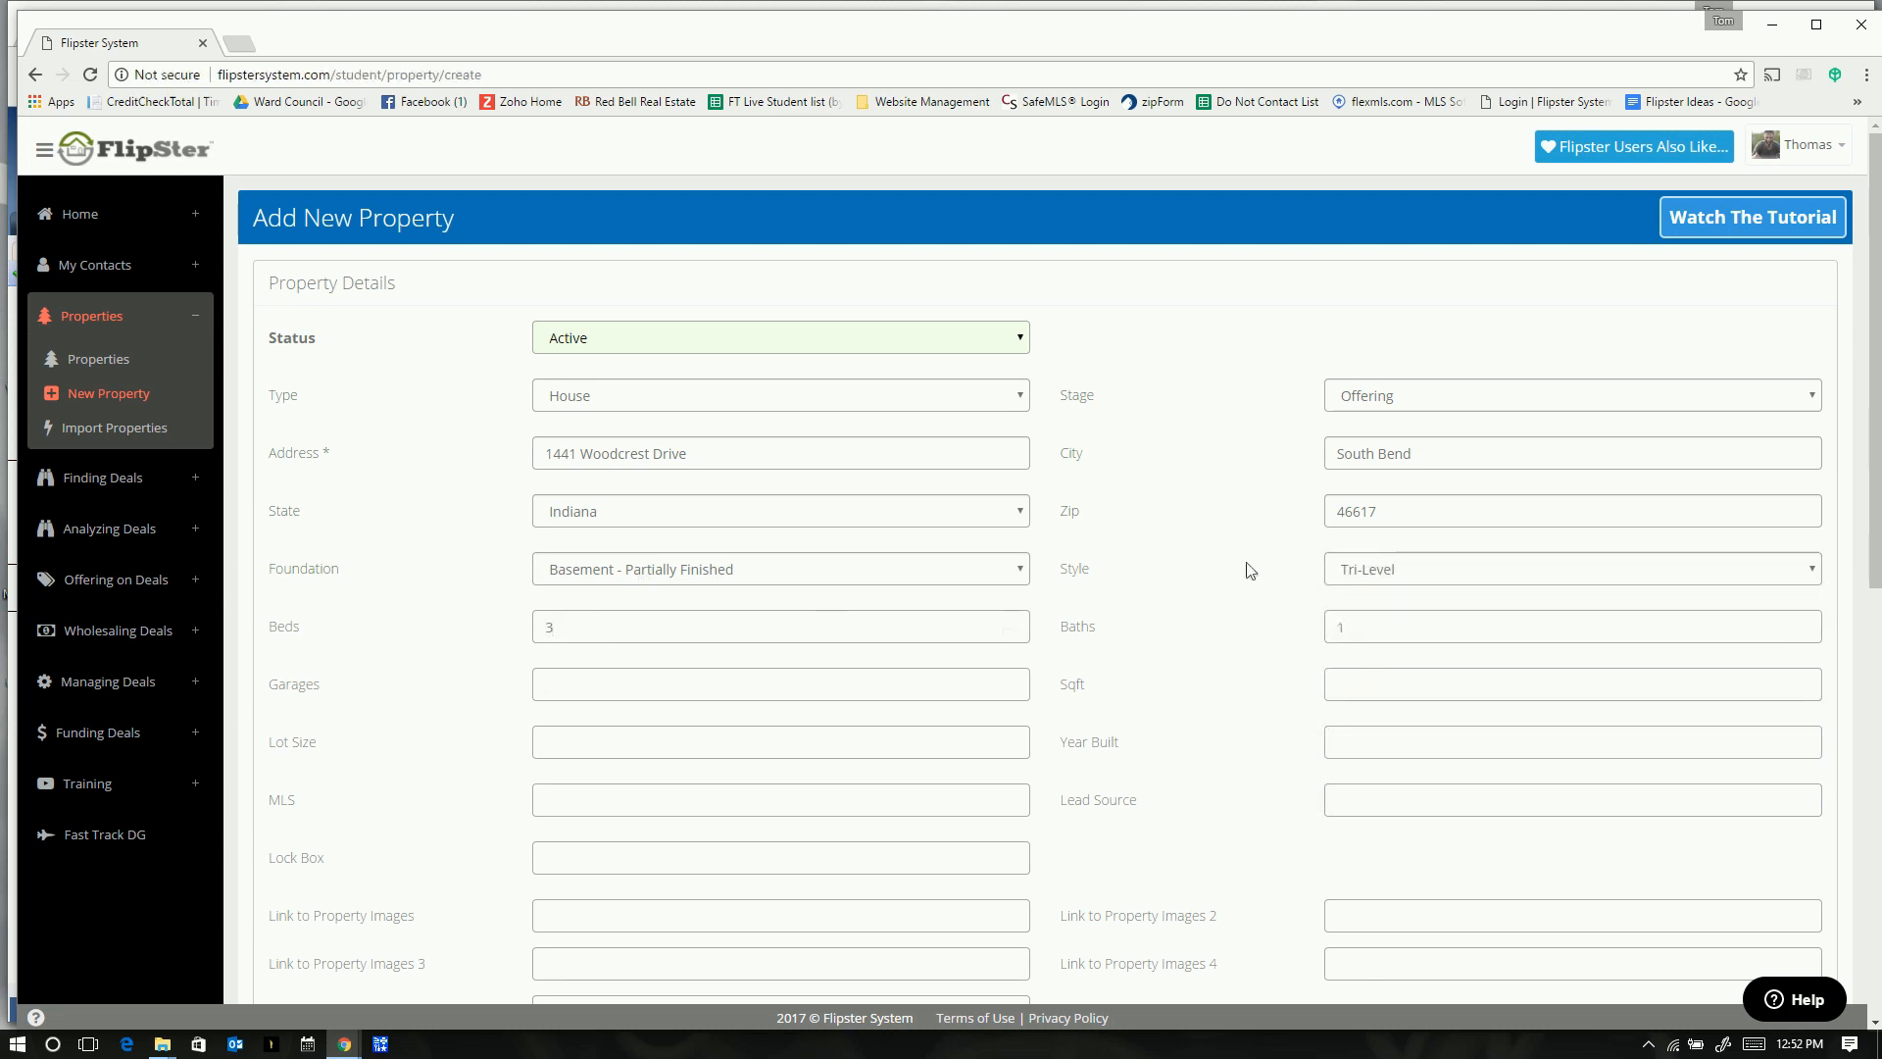
key(alt+Tab)
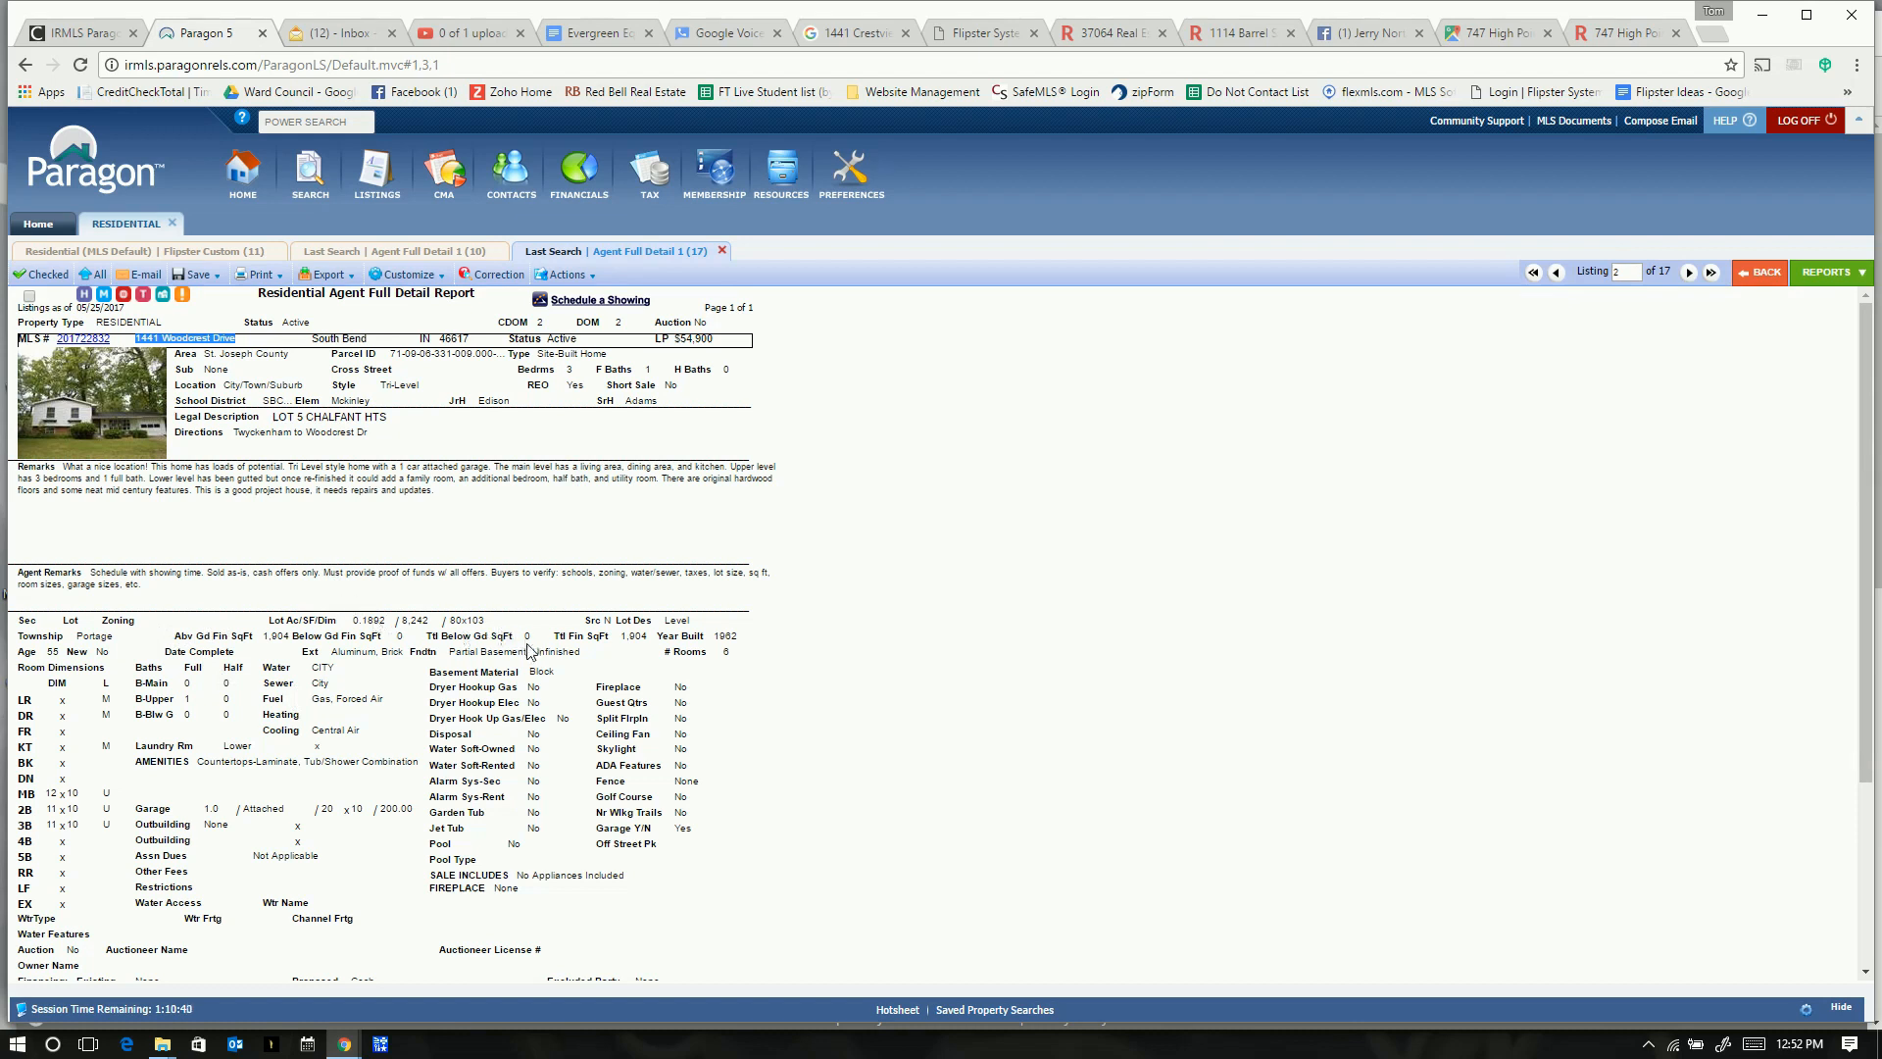
- Enter 1904 square feet and 1 garage from the MLS listing
double_click(278, 636)
key(alt+Tab)
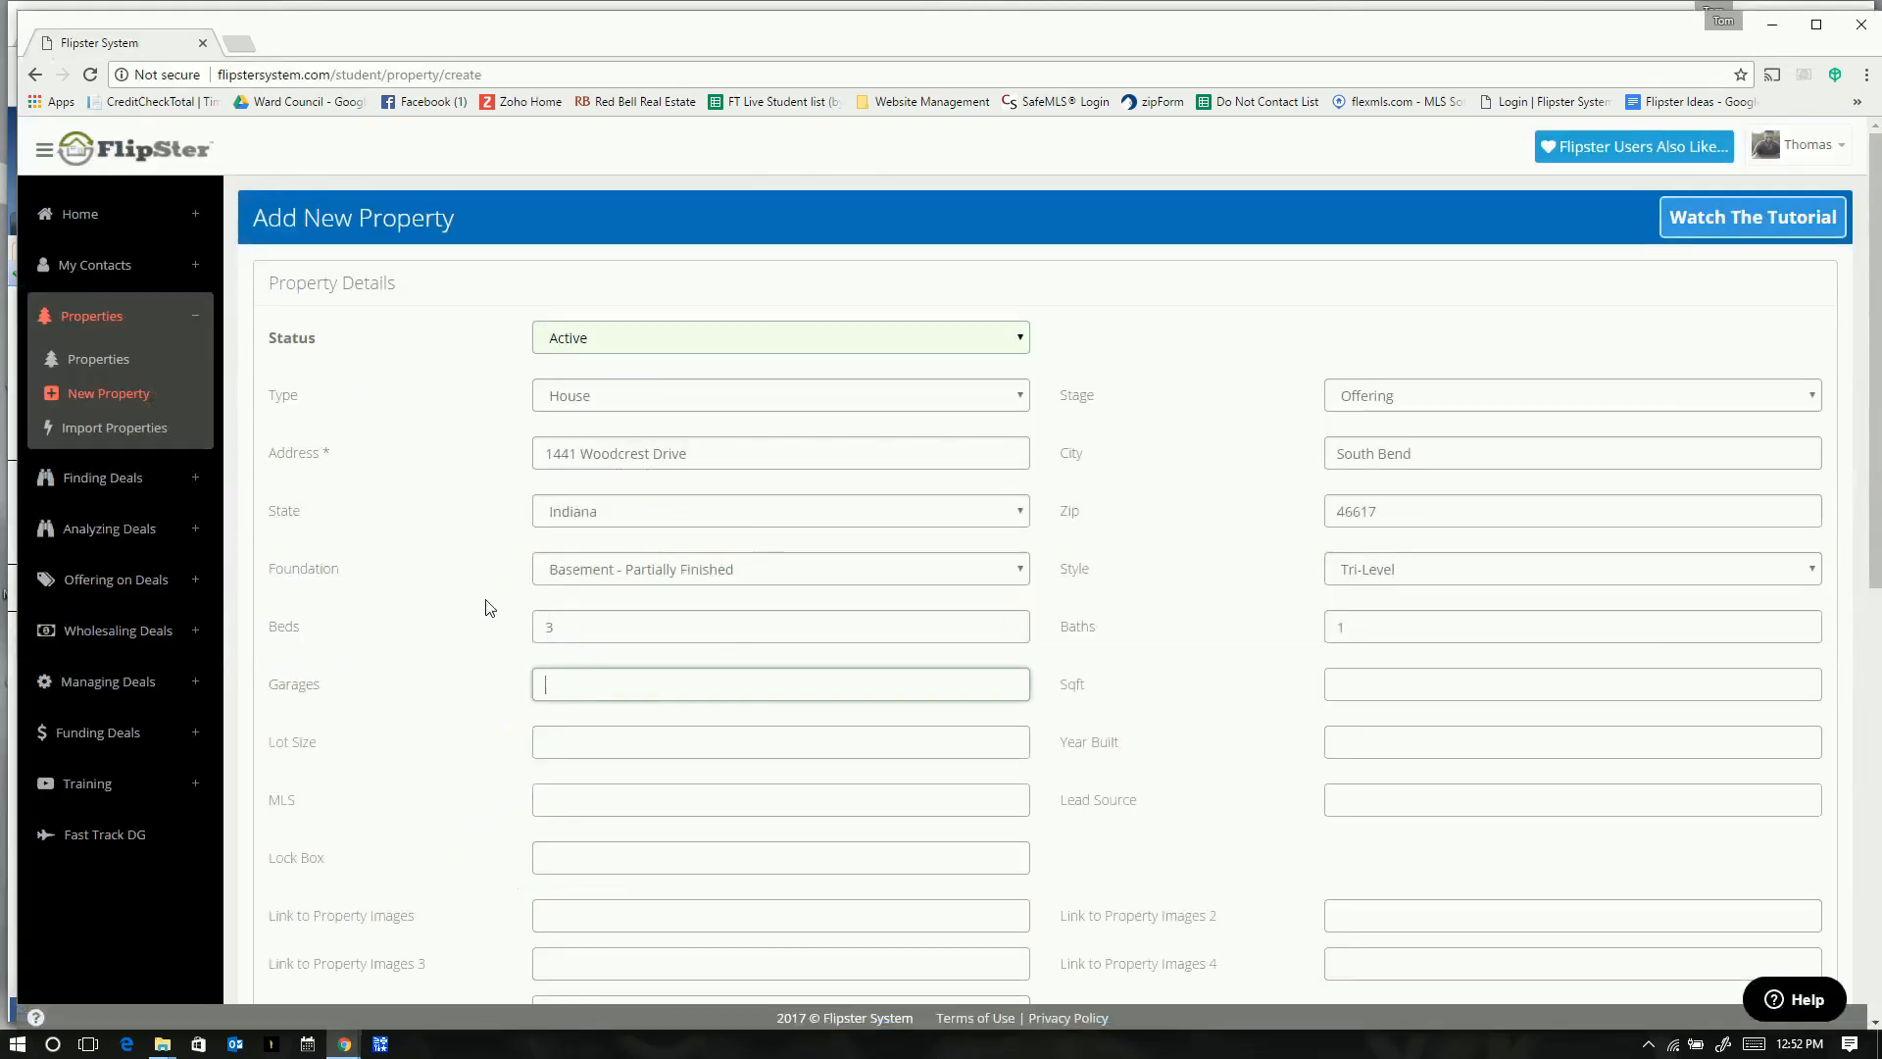
click(1379, 681)
text(1904)
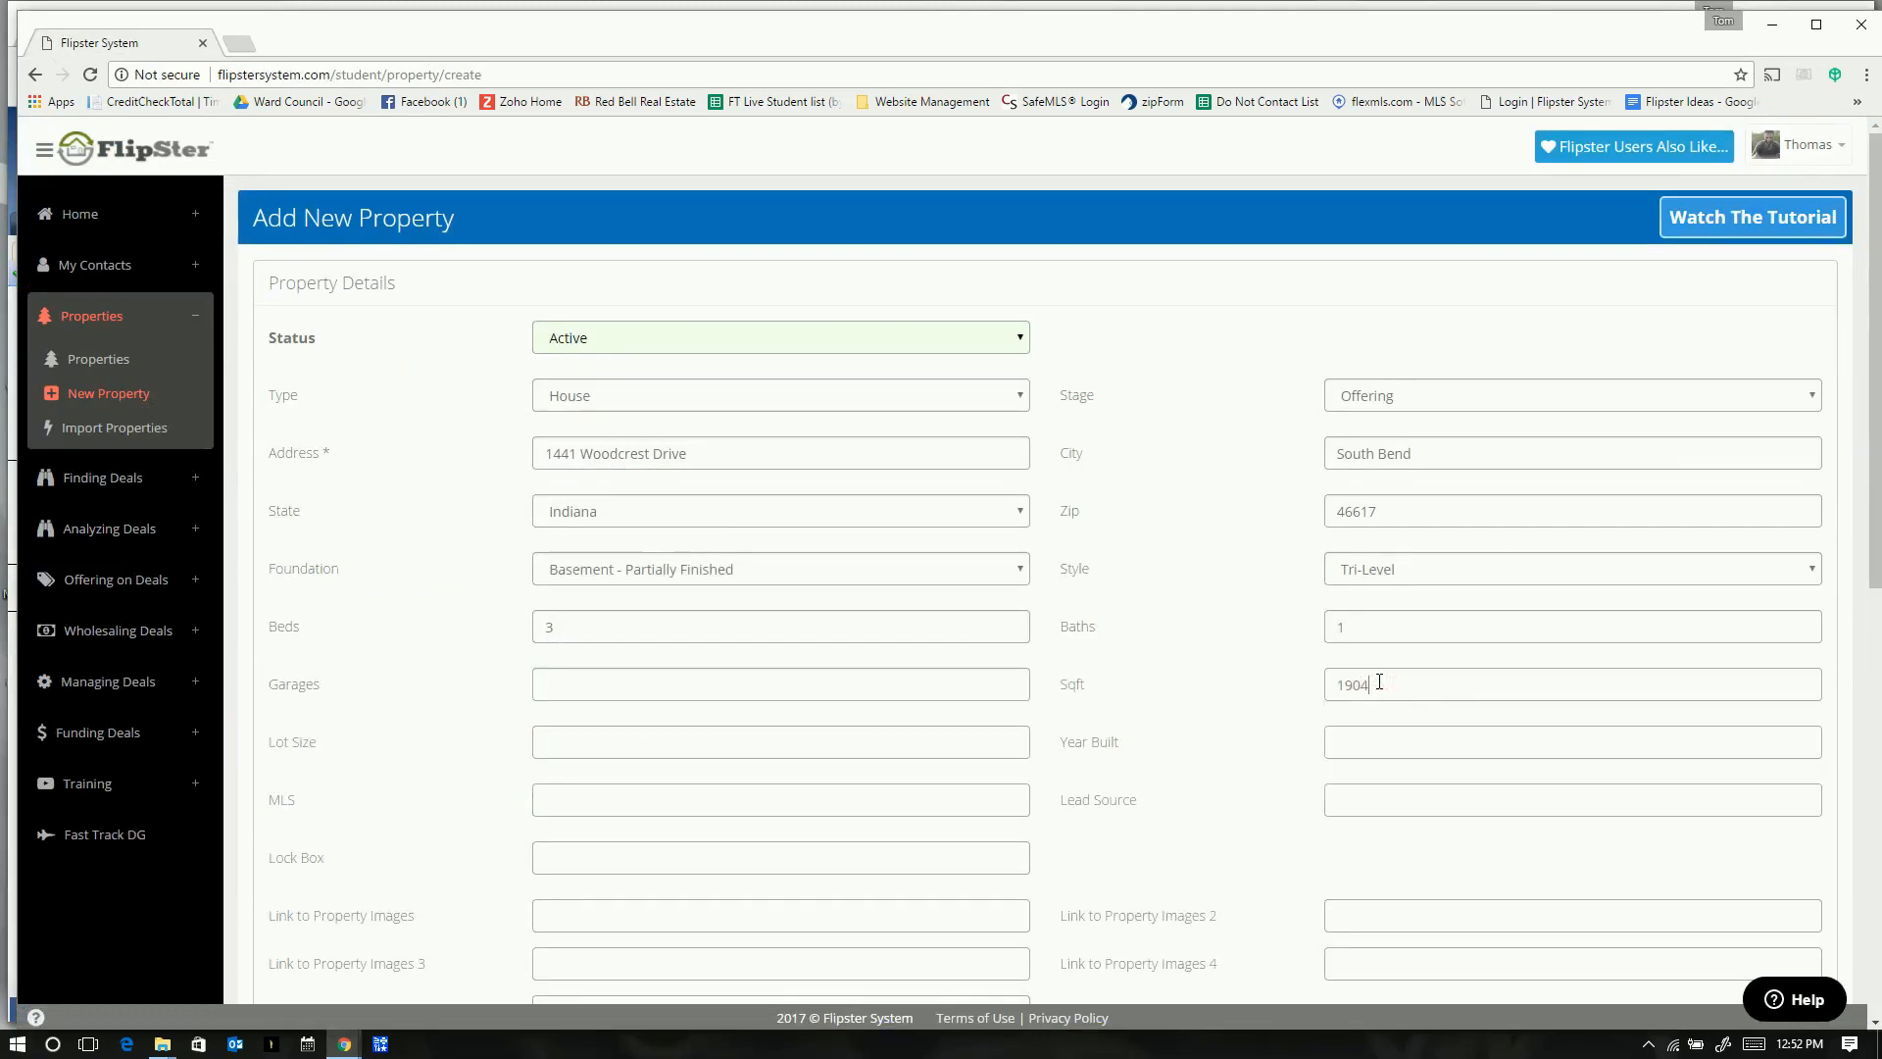
click(571, 682)
key(alt+Tab)
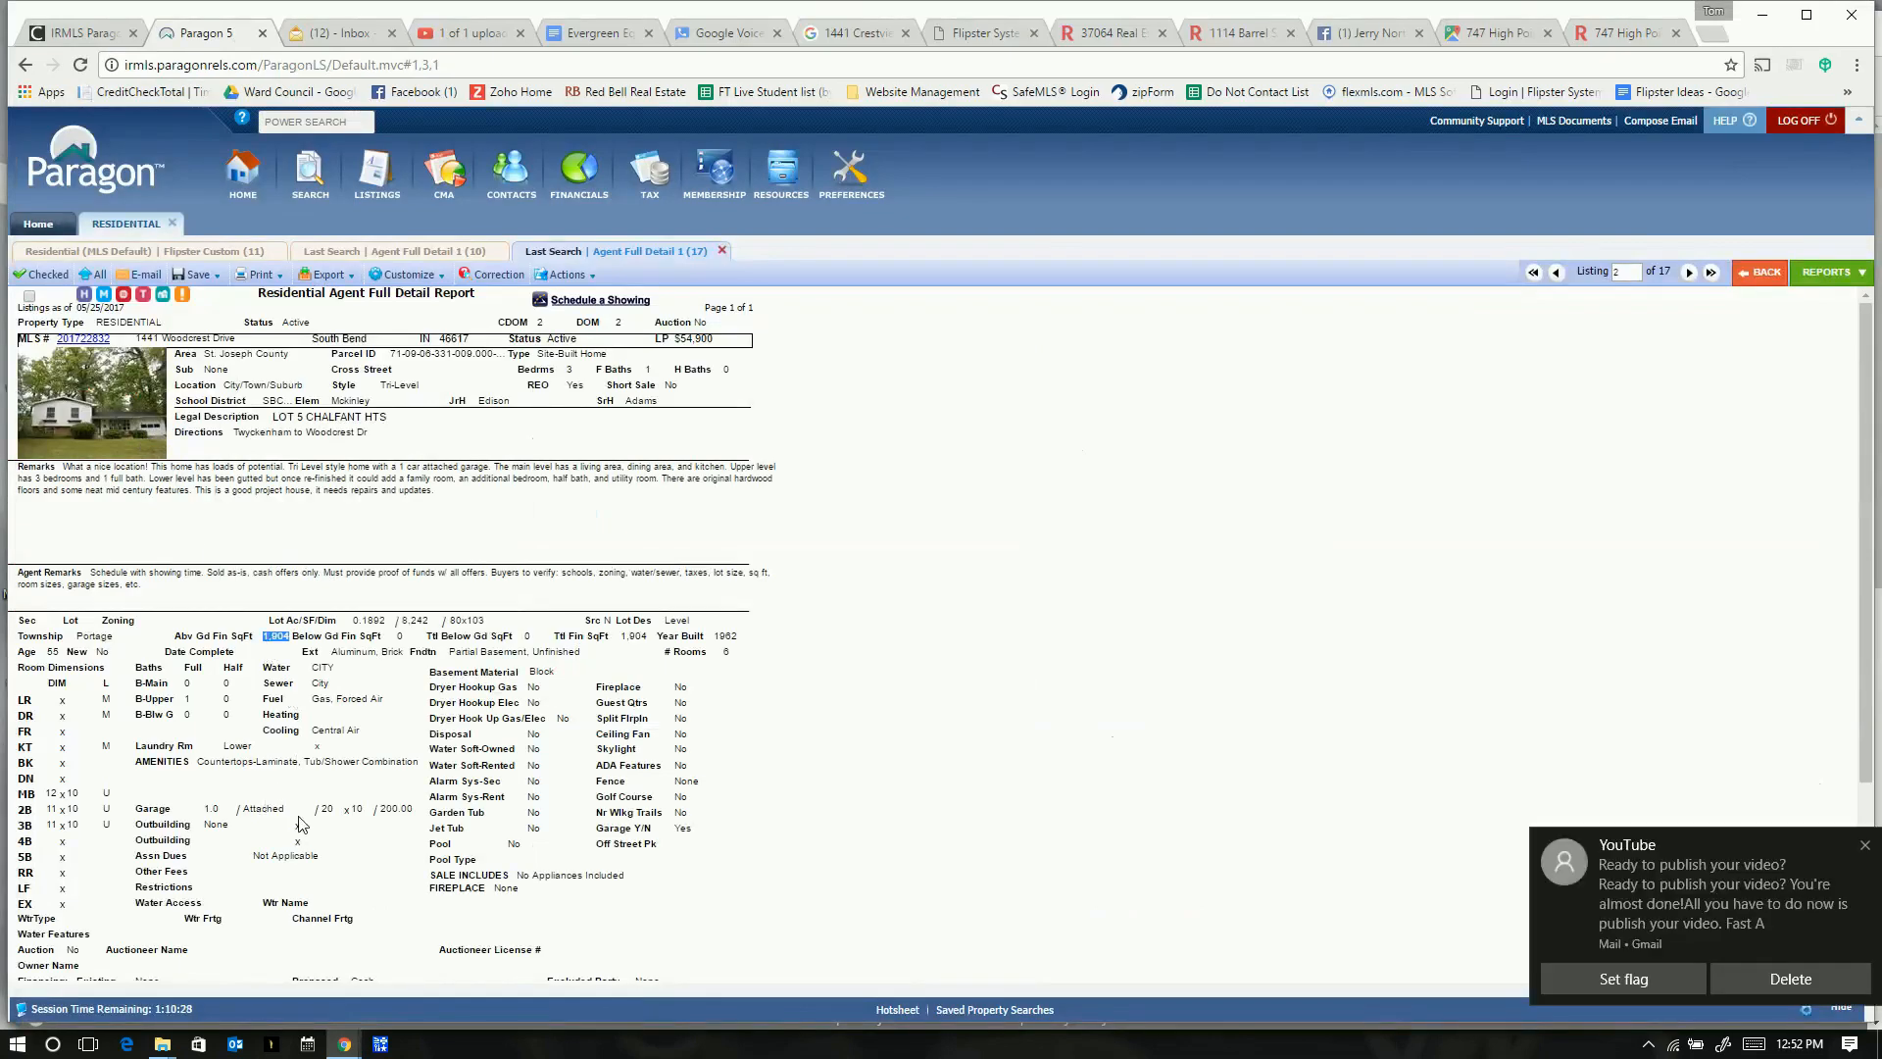
click(1864, 847)
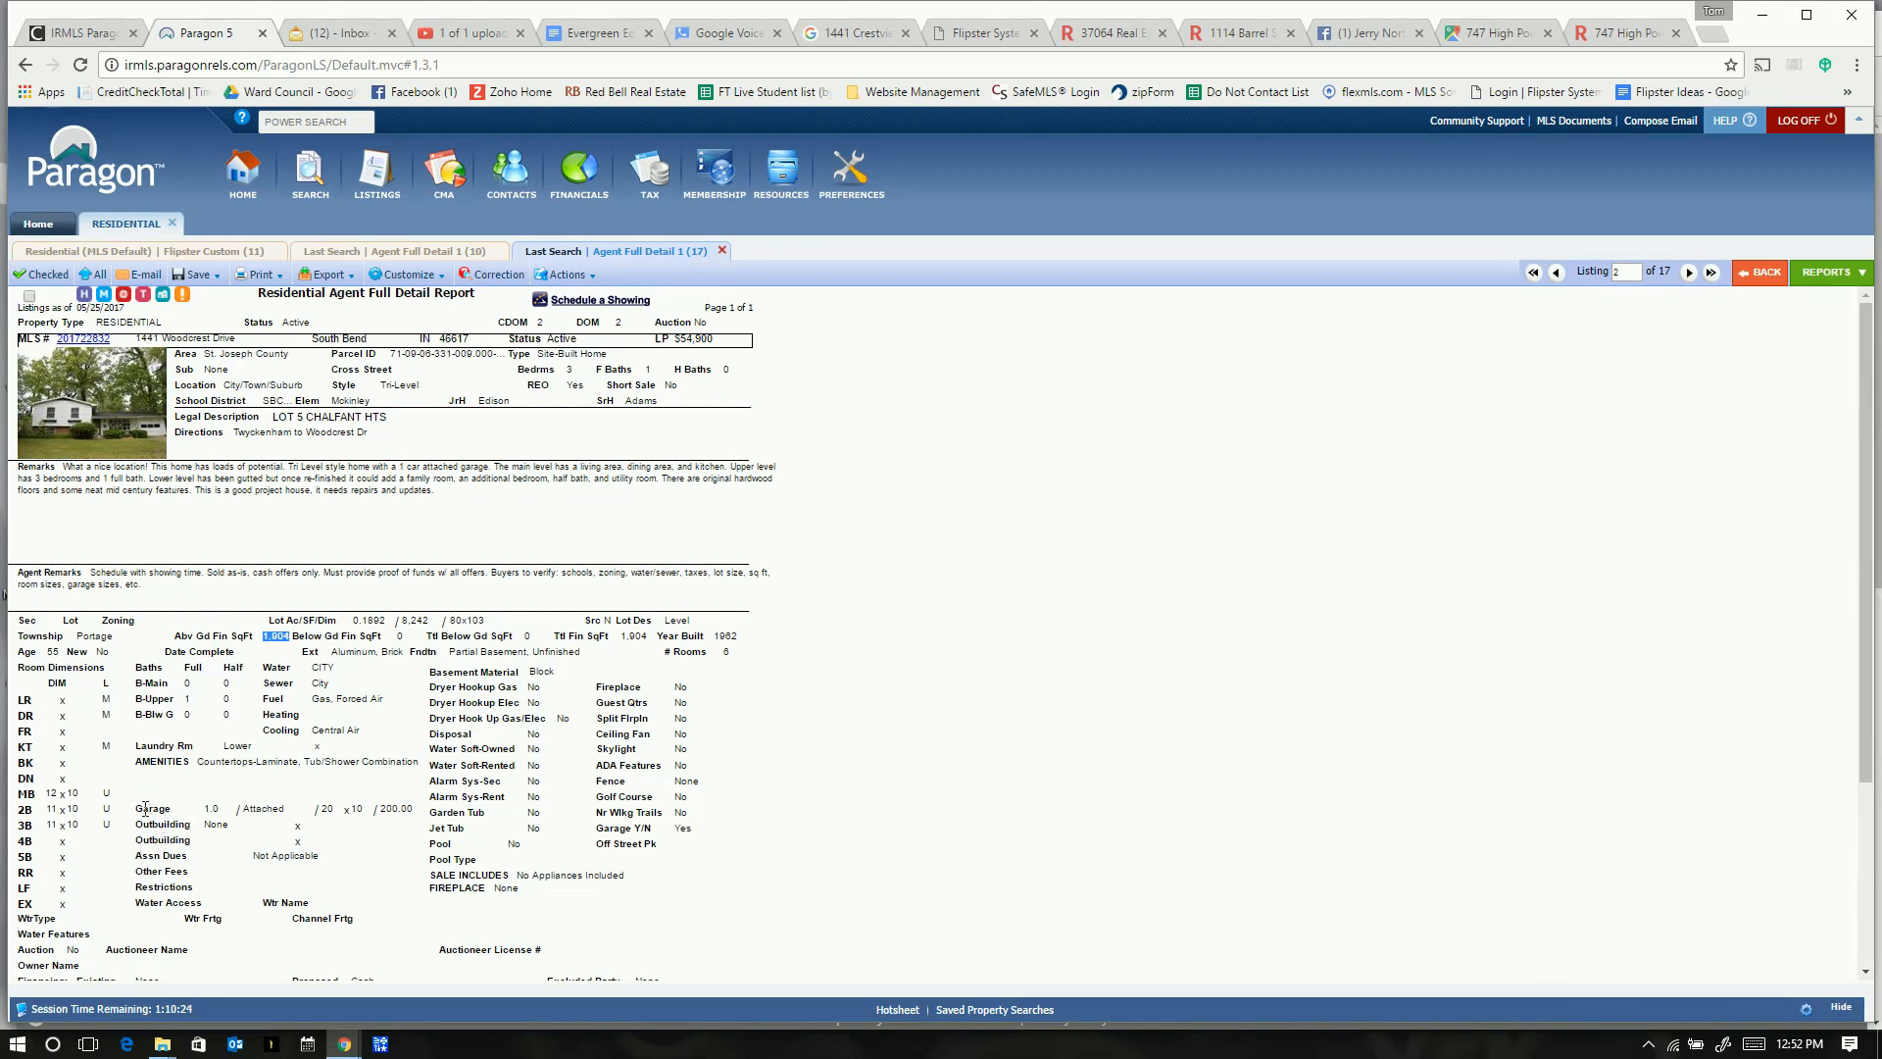
key(alt+Tab)
text(1)
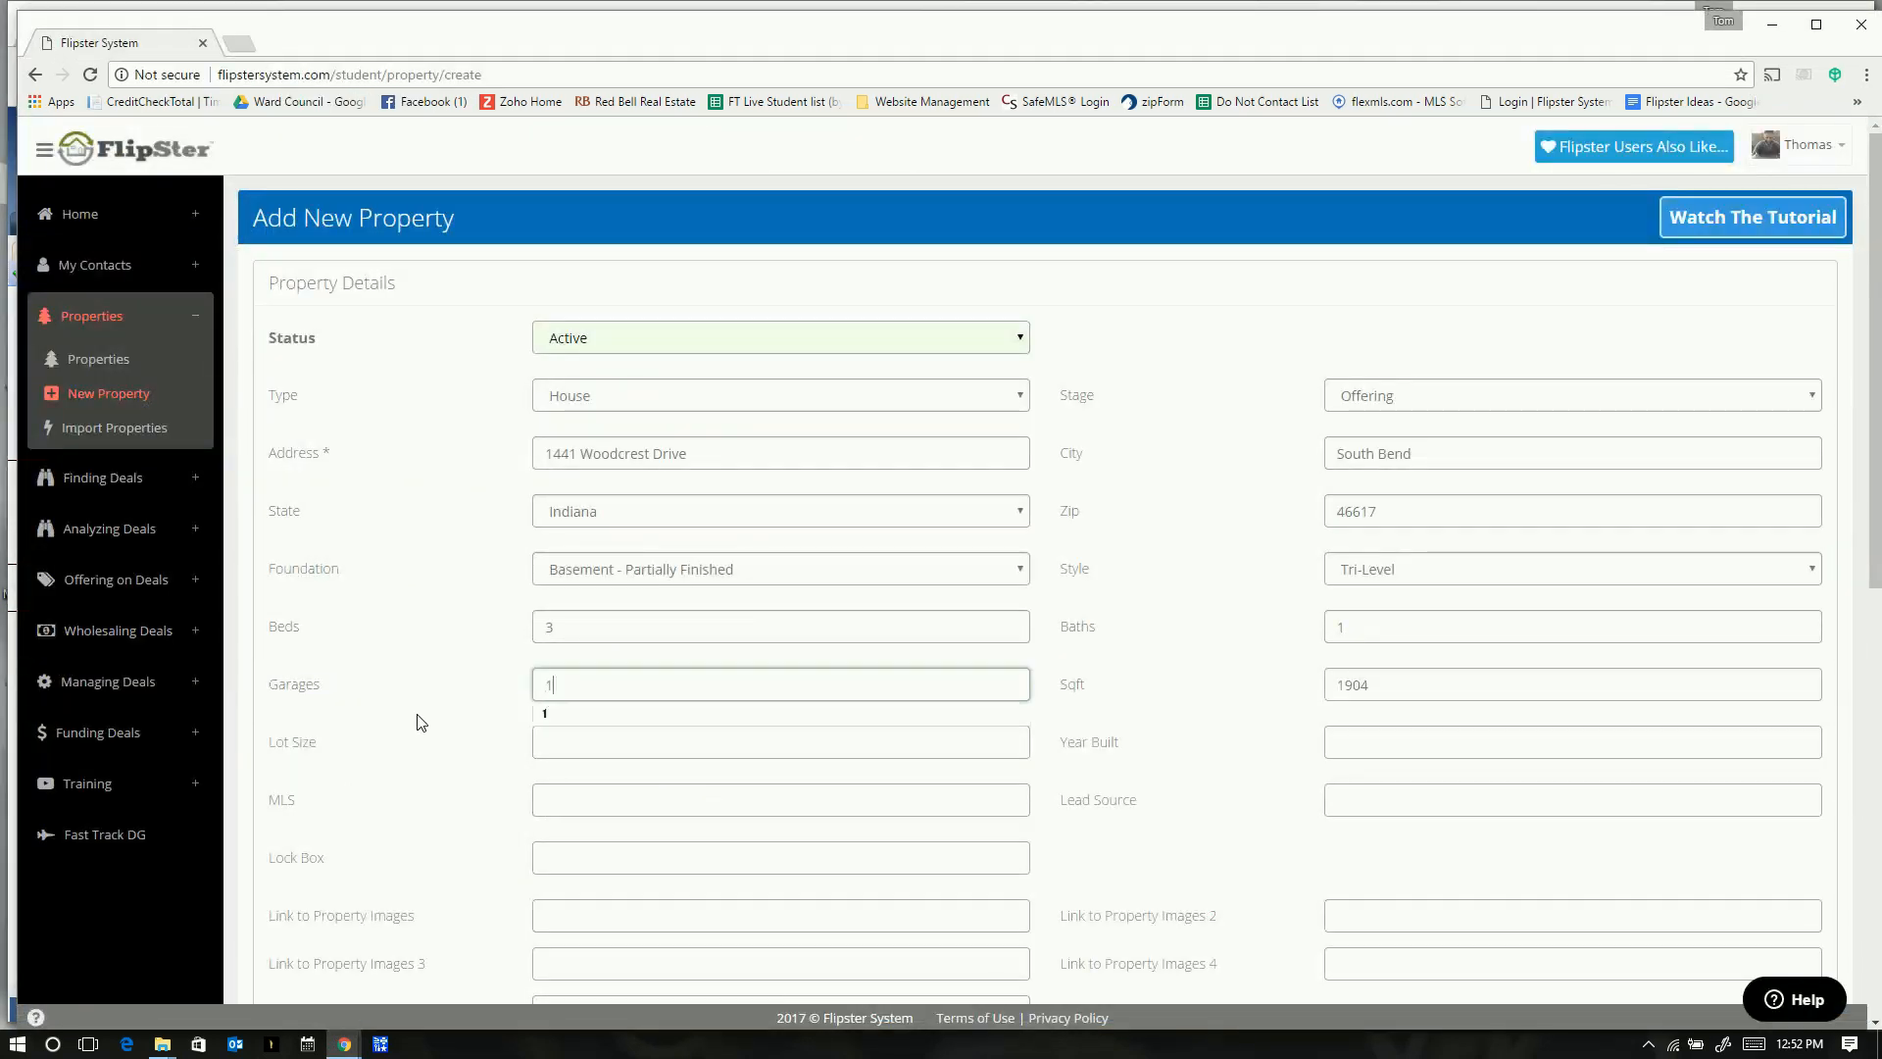
key(Tab)
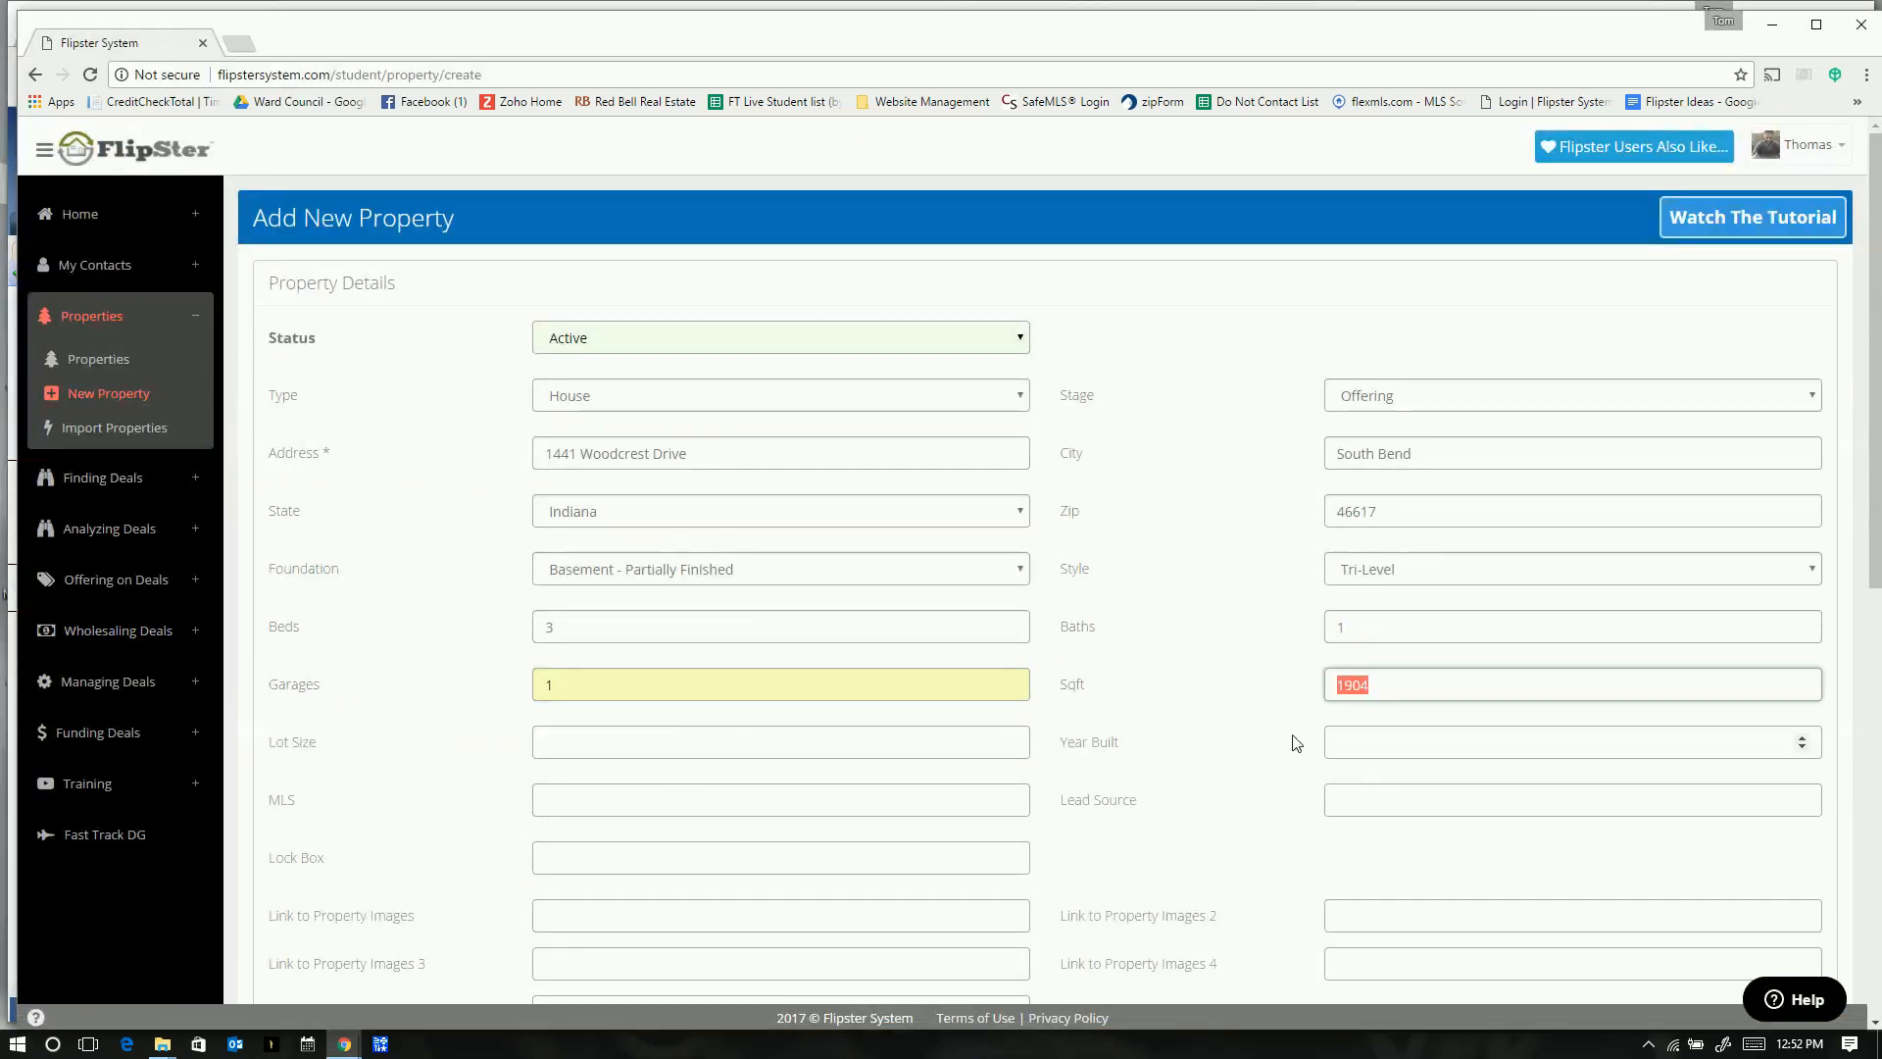
- Enter year built 1962 and paste lot size 0.1892 from the listing
key(alt+Tab)
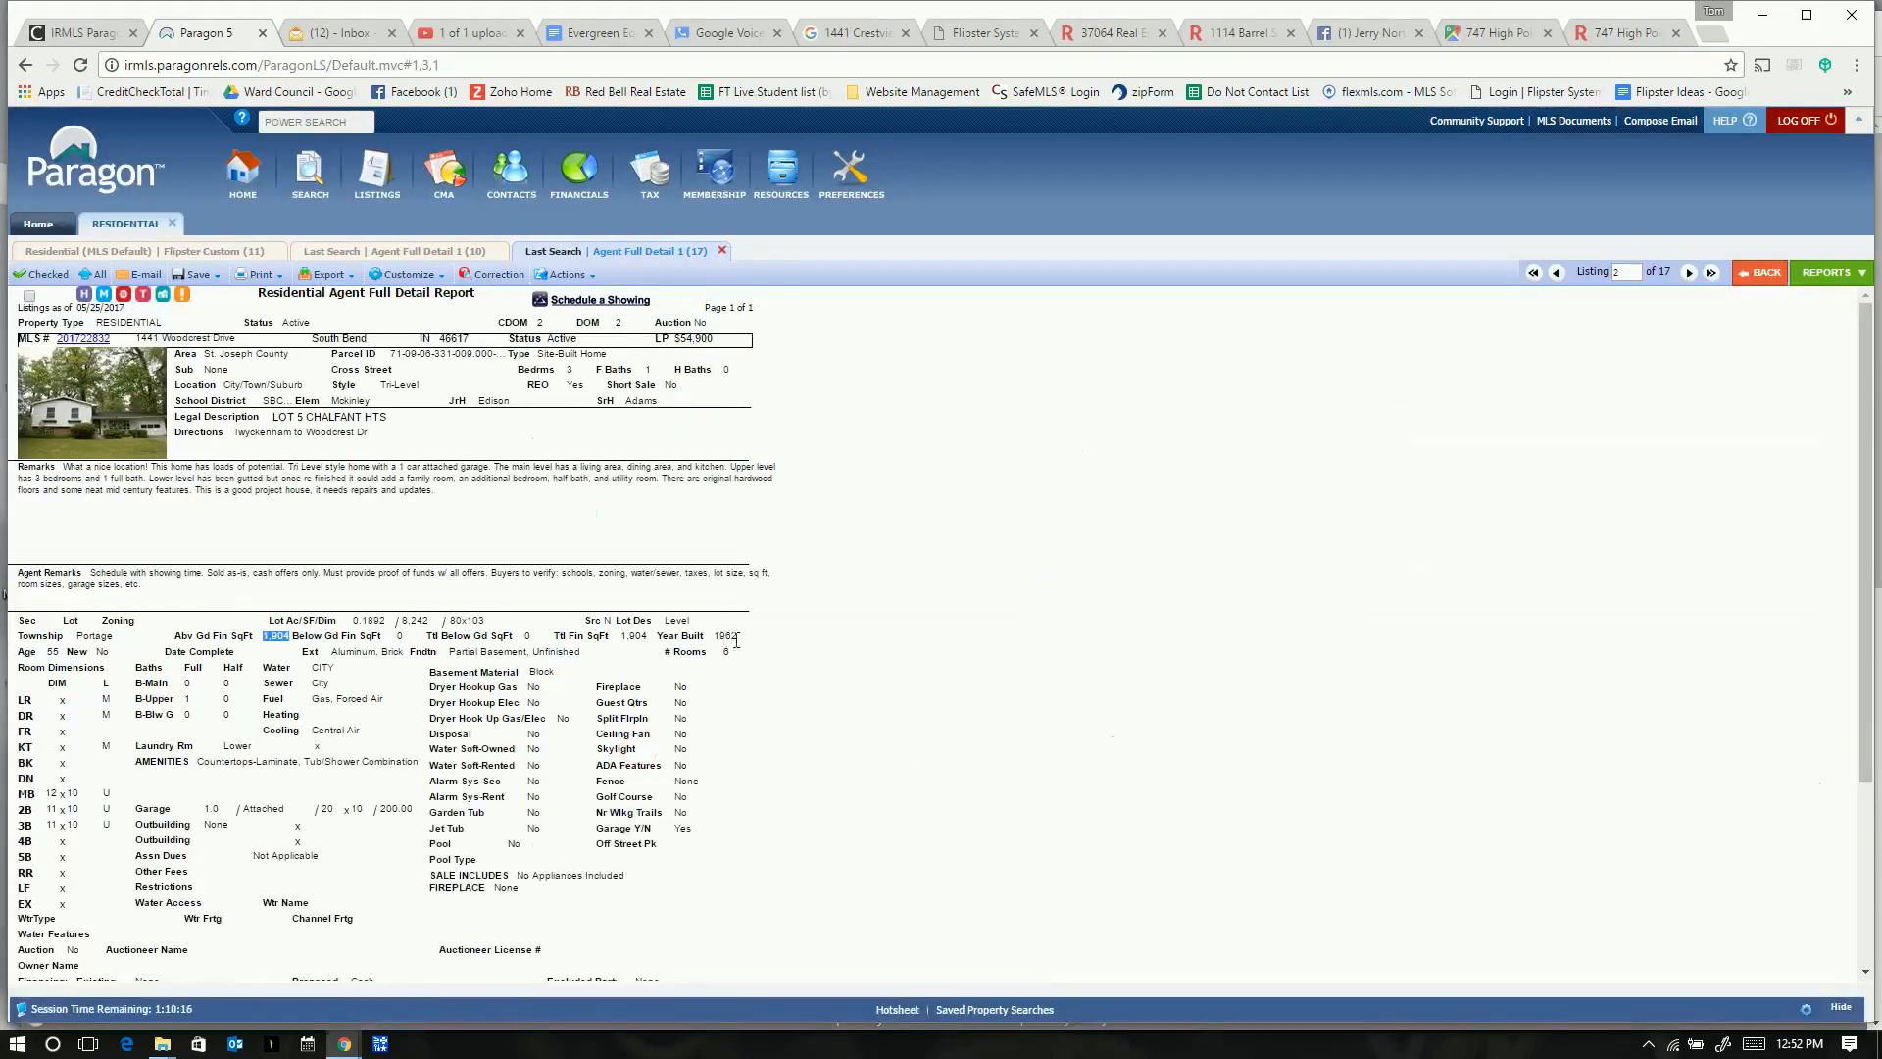
key(alt+Tab)
click(1374, 742)
text(1962)
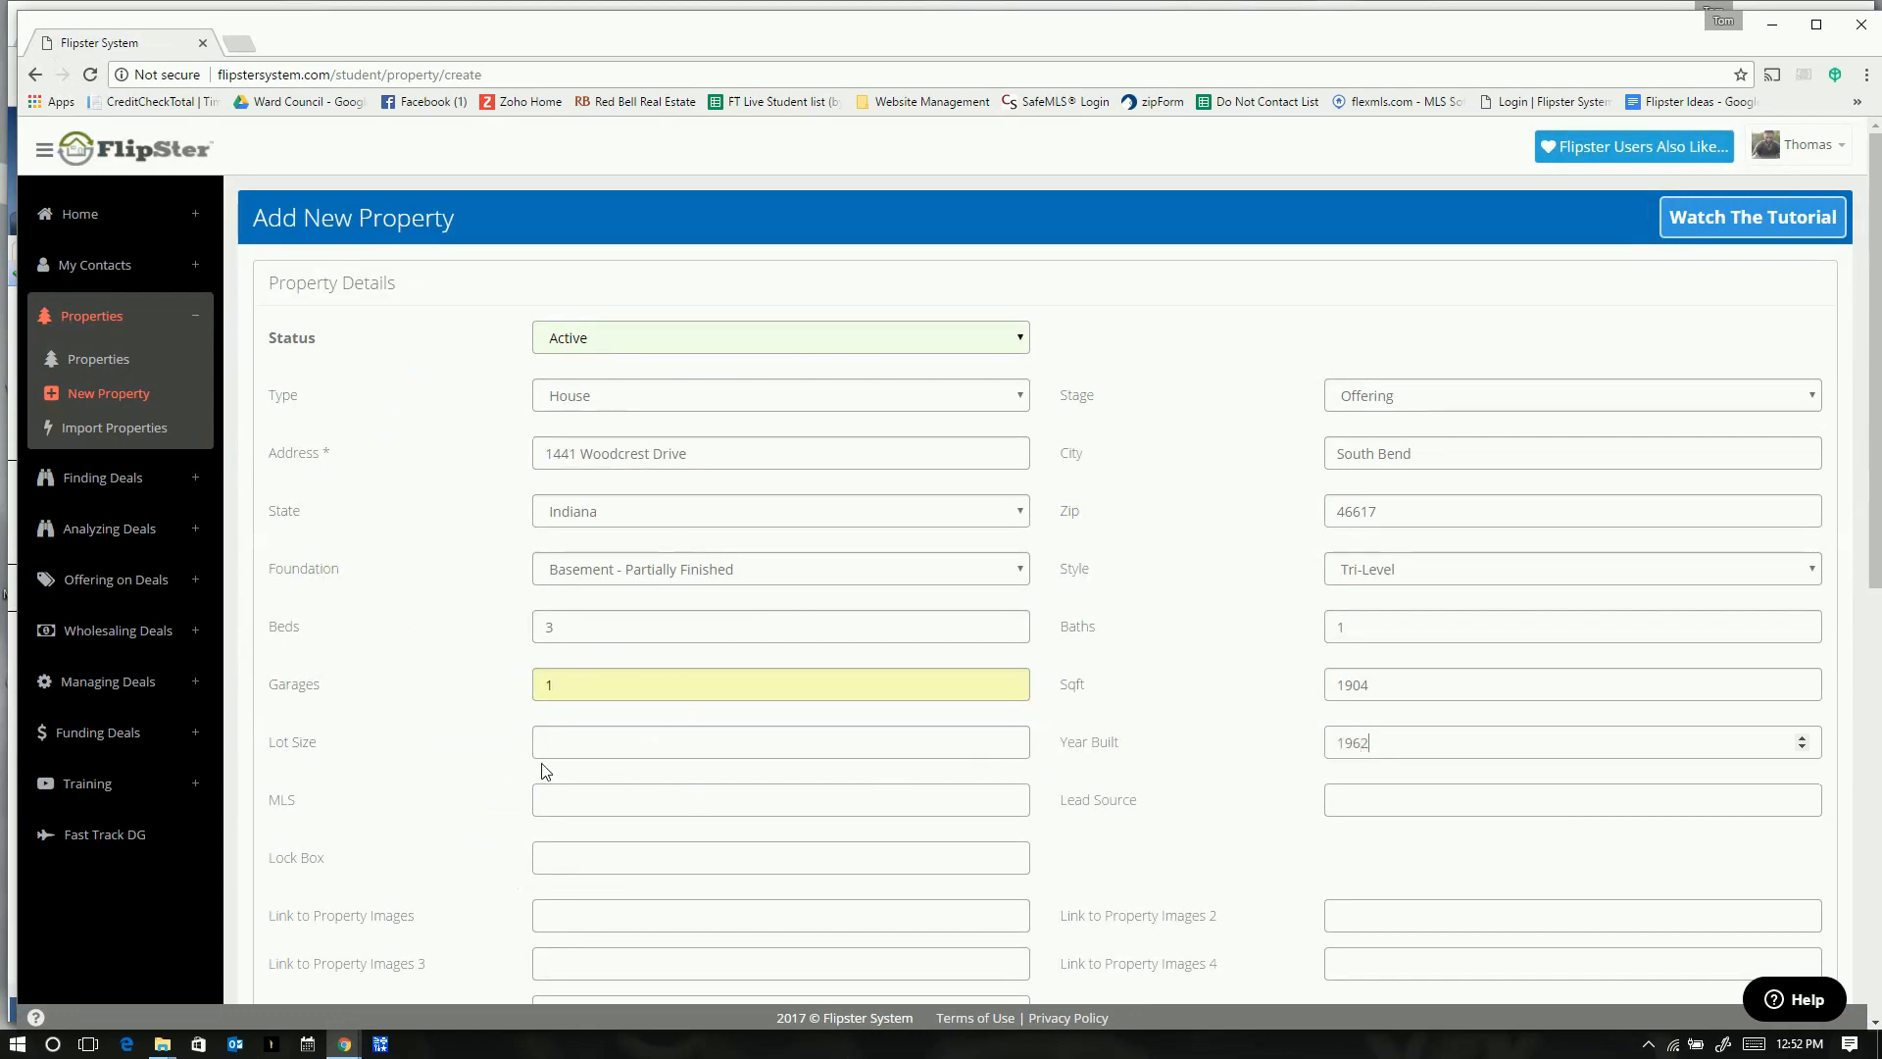
click(551, 742)
scroll(638, 827, down, 2)
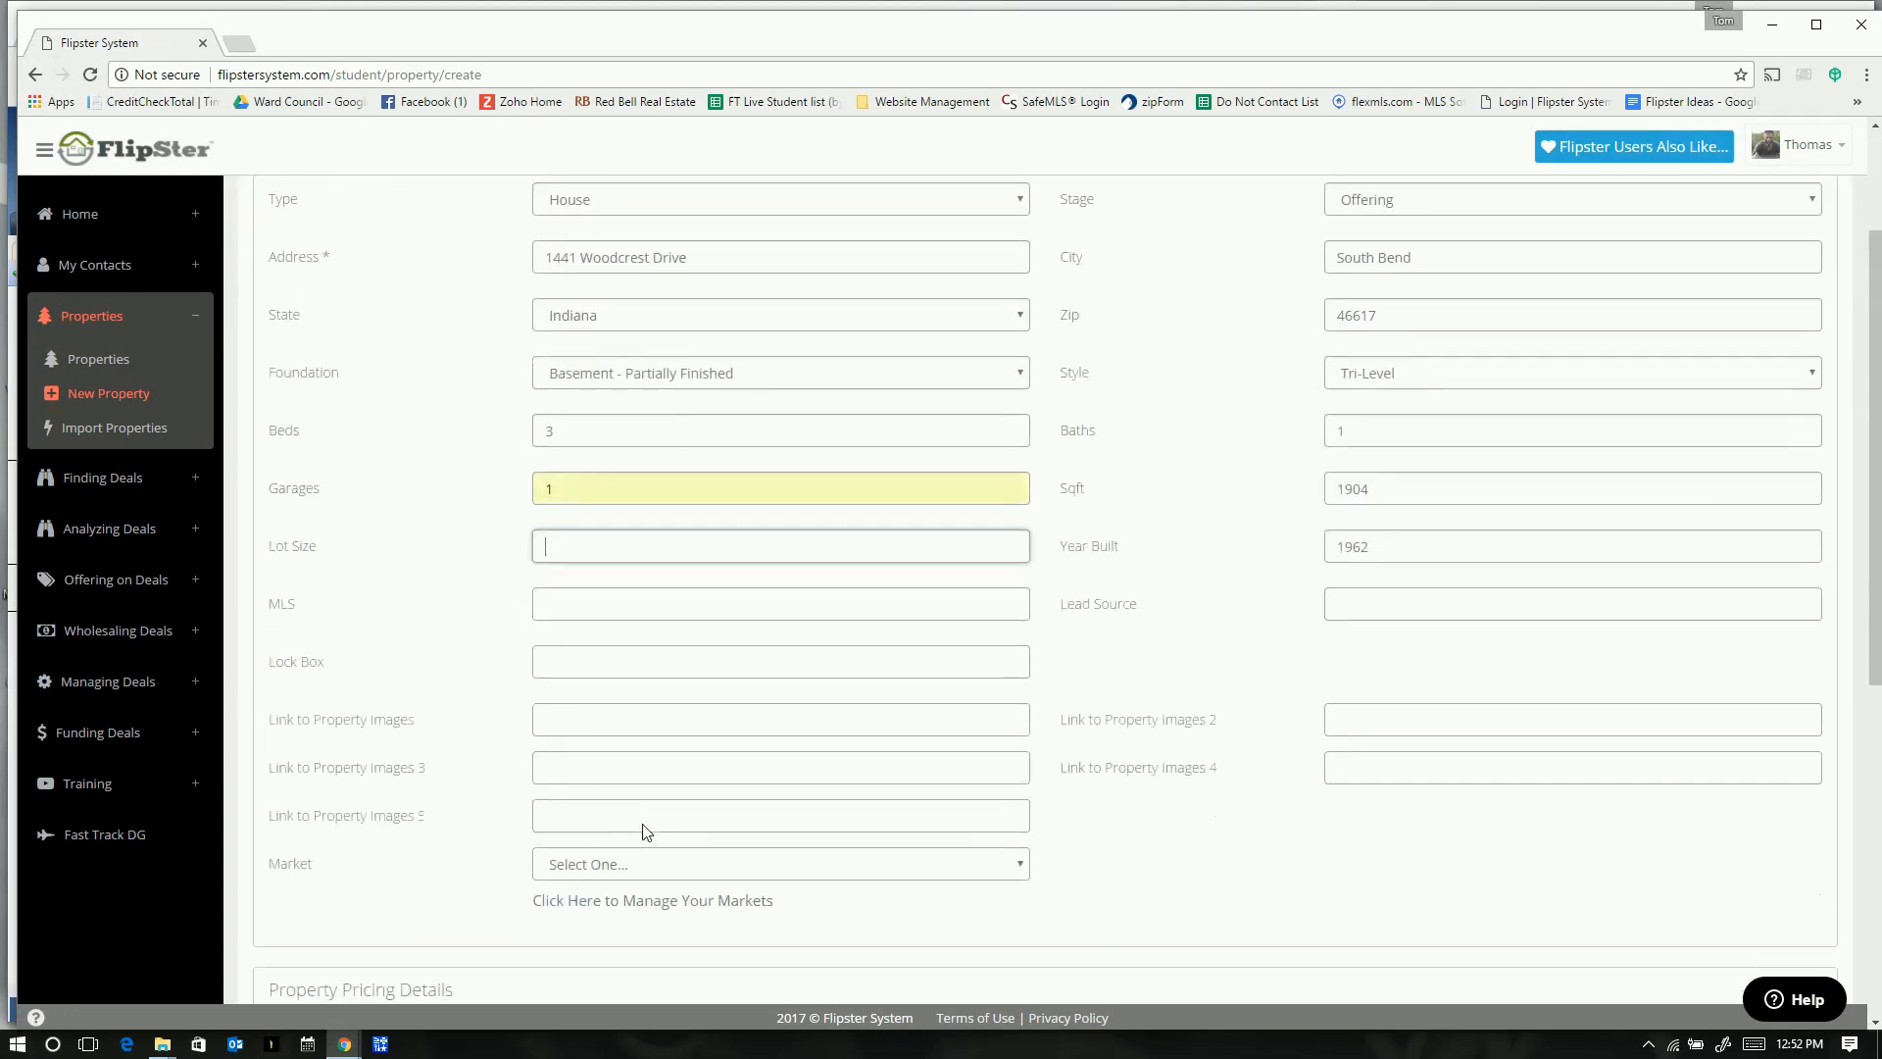
key(alt+Tab)
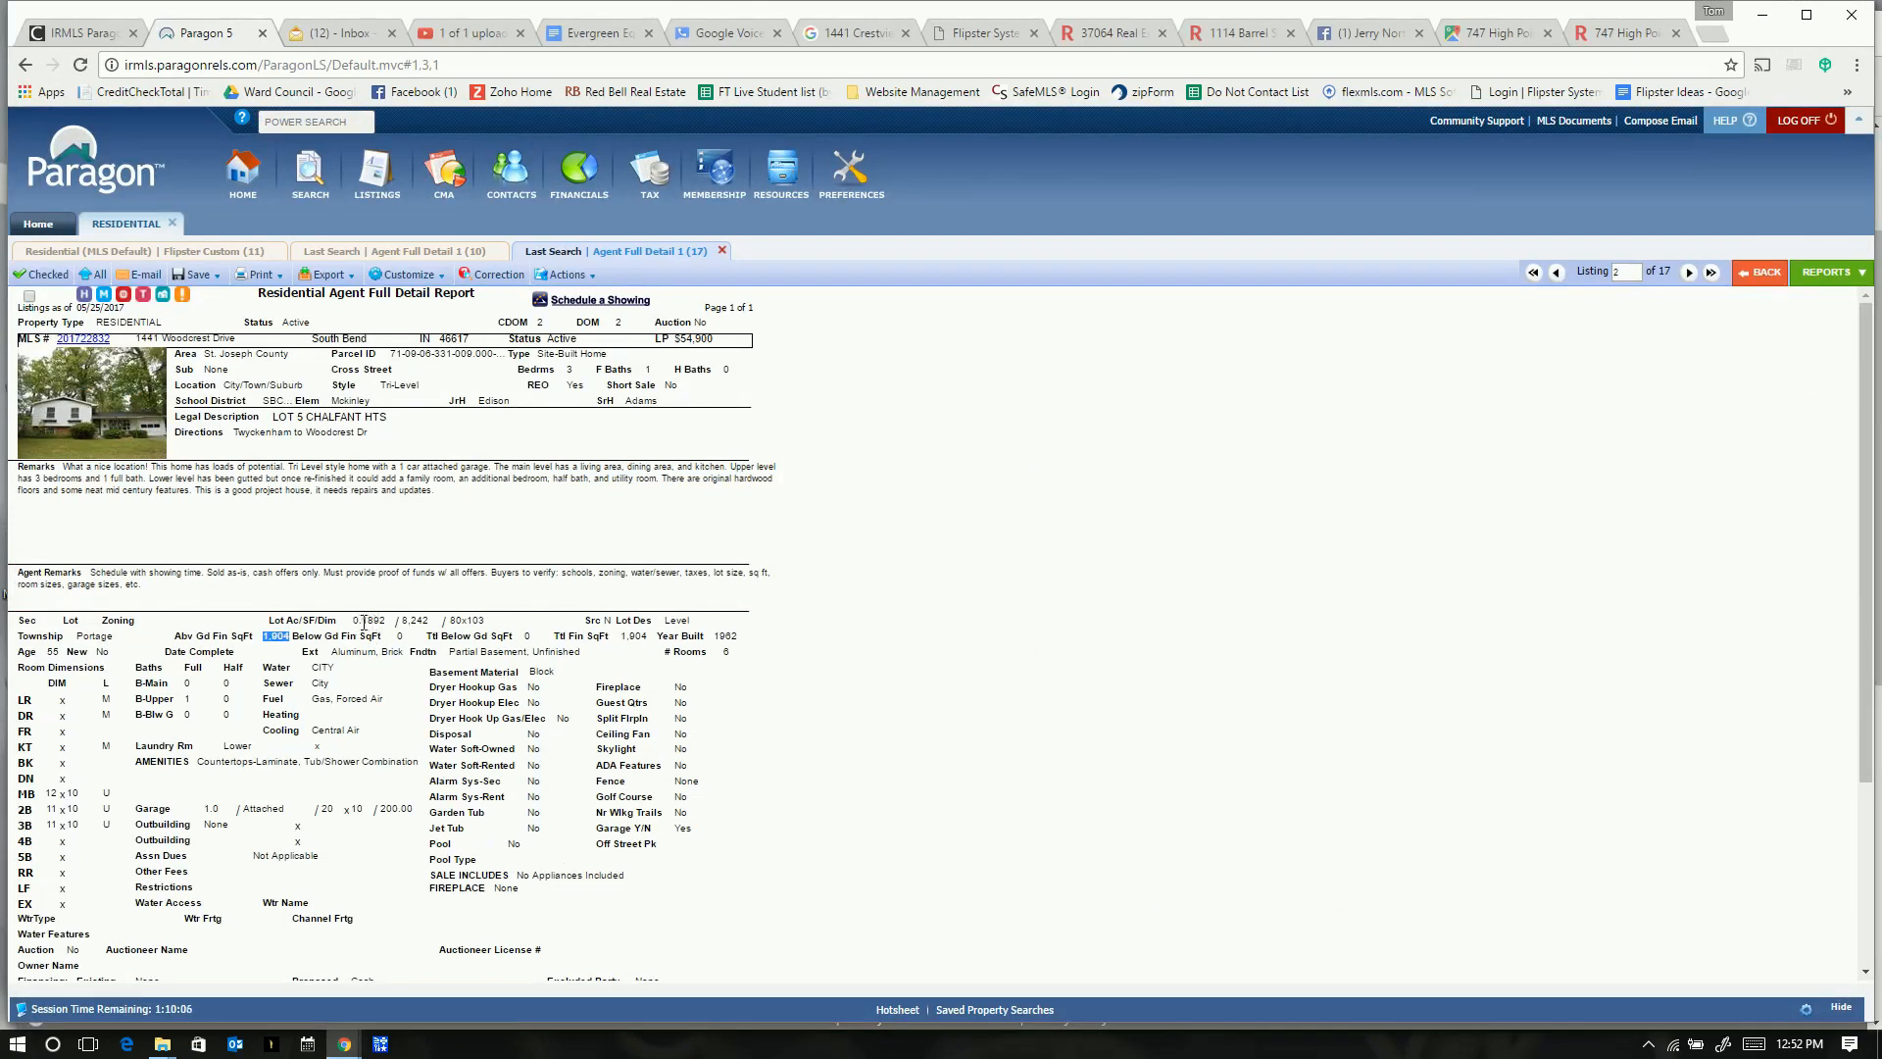
drag(380, 621, 356, 621)
drag(388, 620, 355, 620)
key(ctrl+c)
key(alt+Tab)
key(ctrl+v)
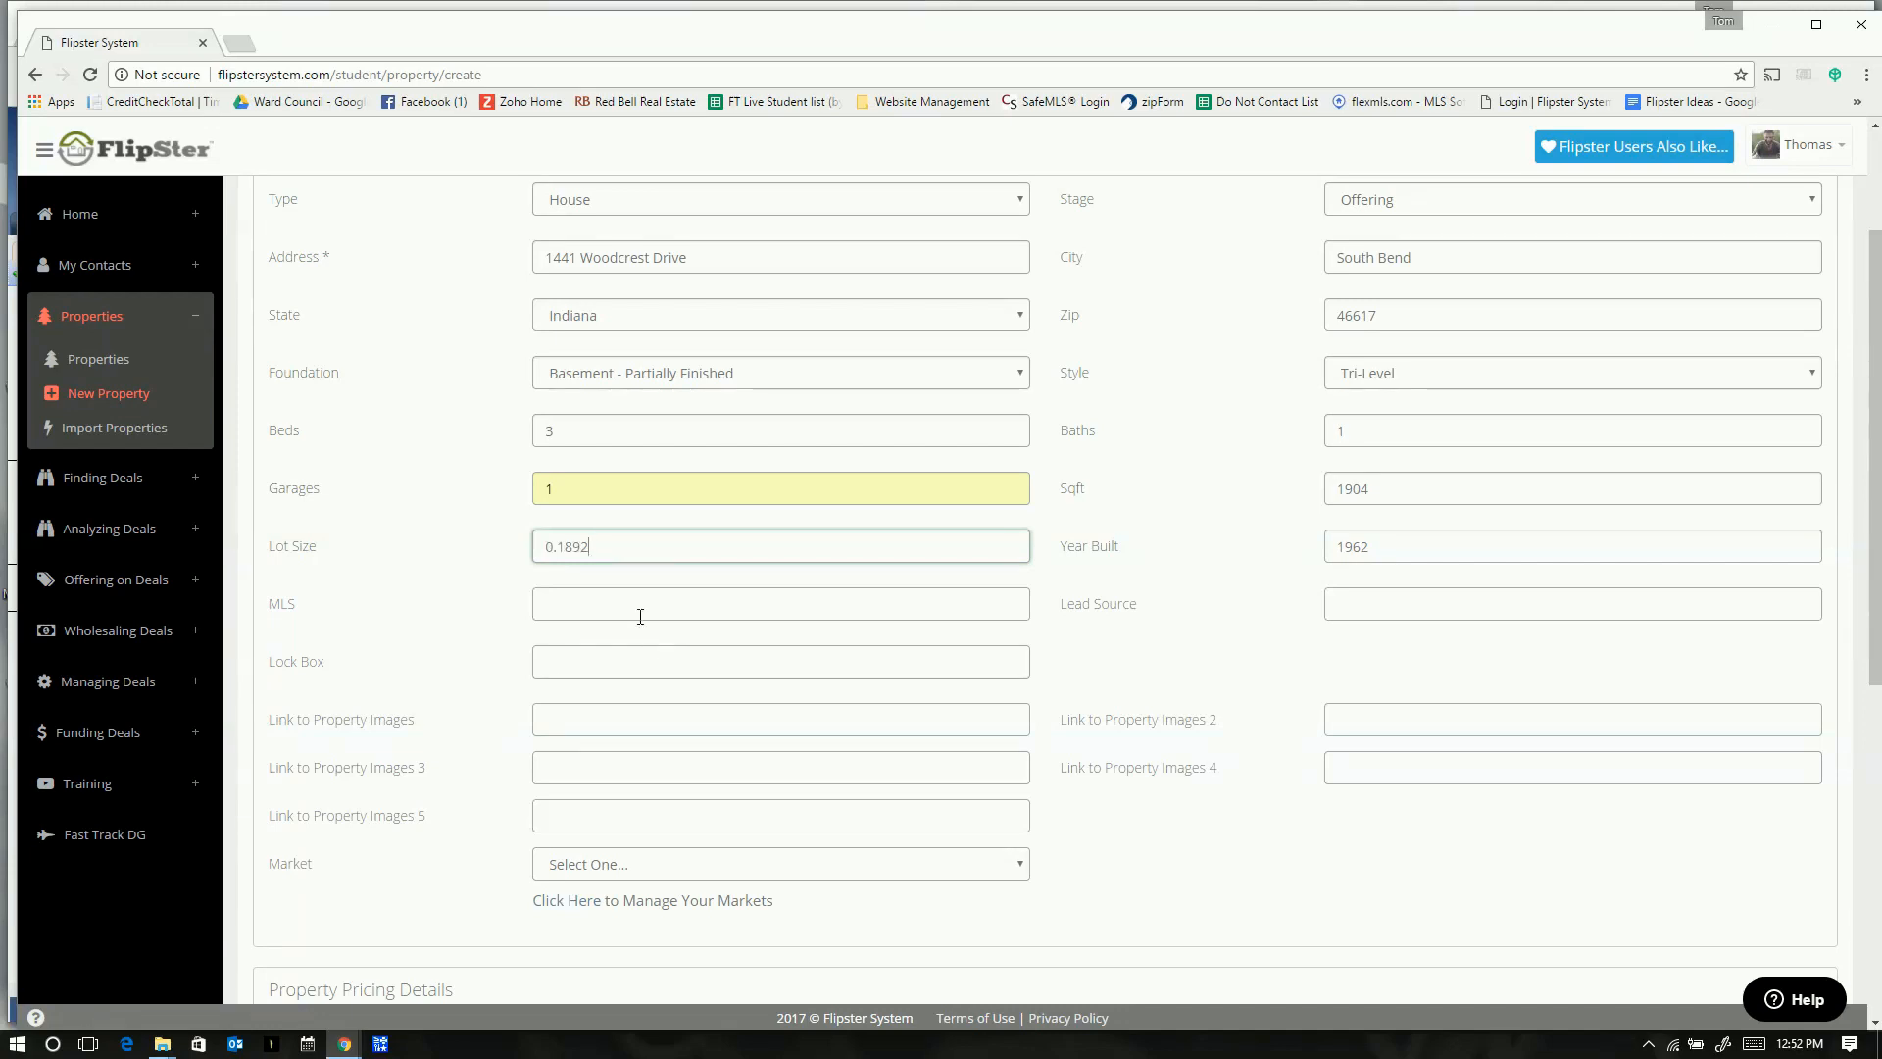
key(alt+Tab)
drag(116, 343, 59, 343)
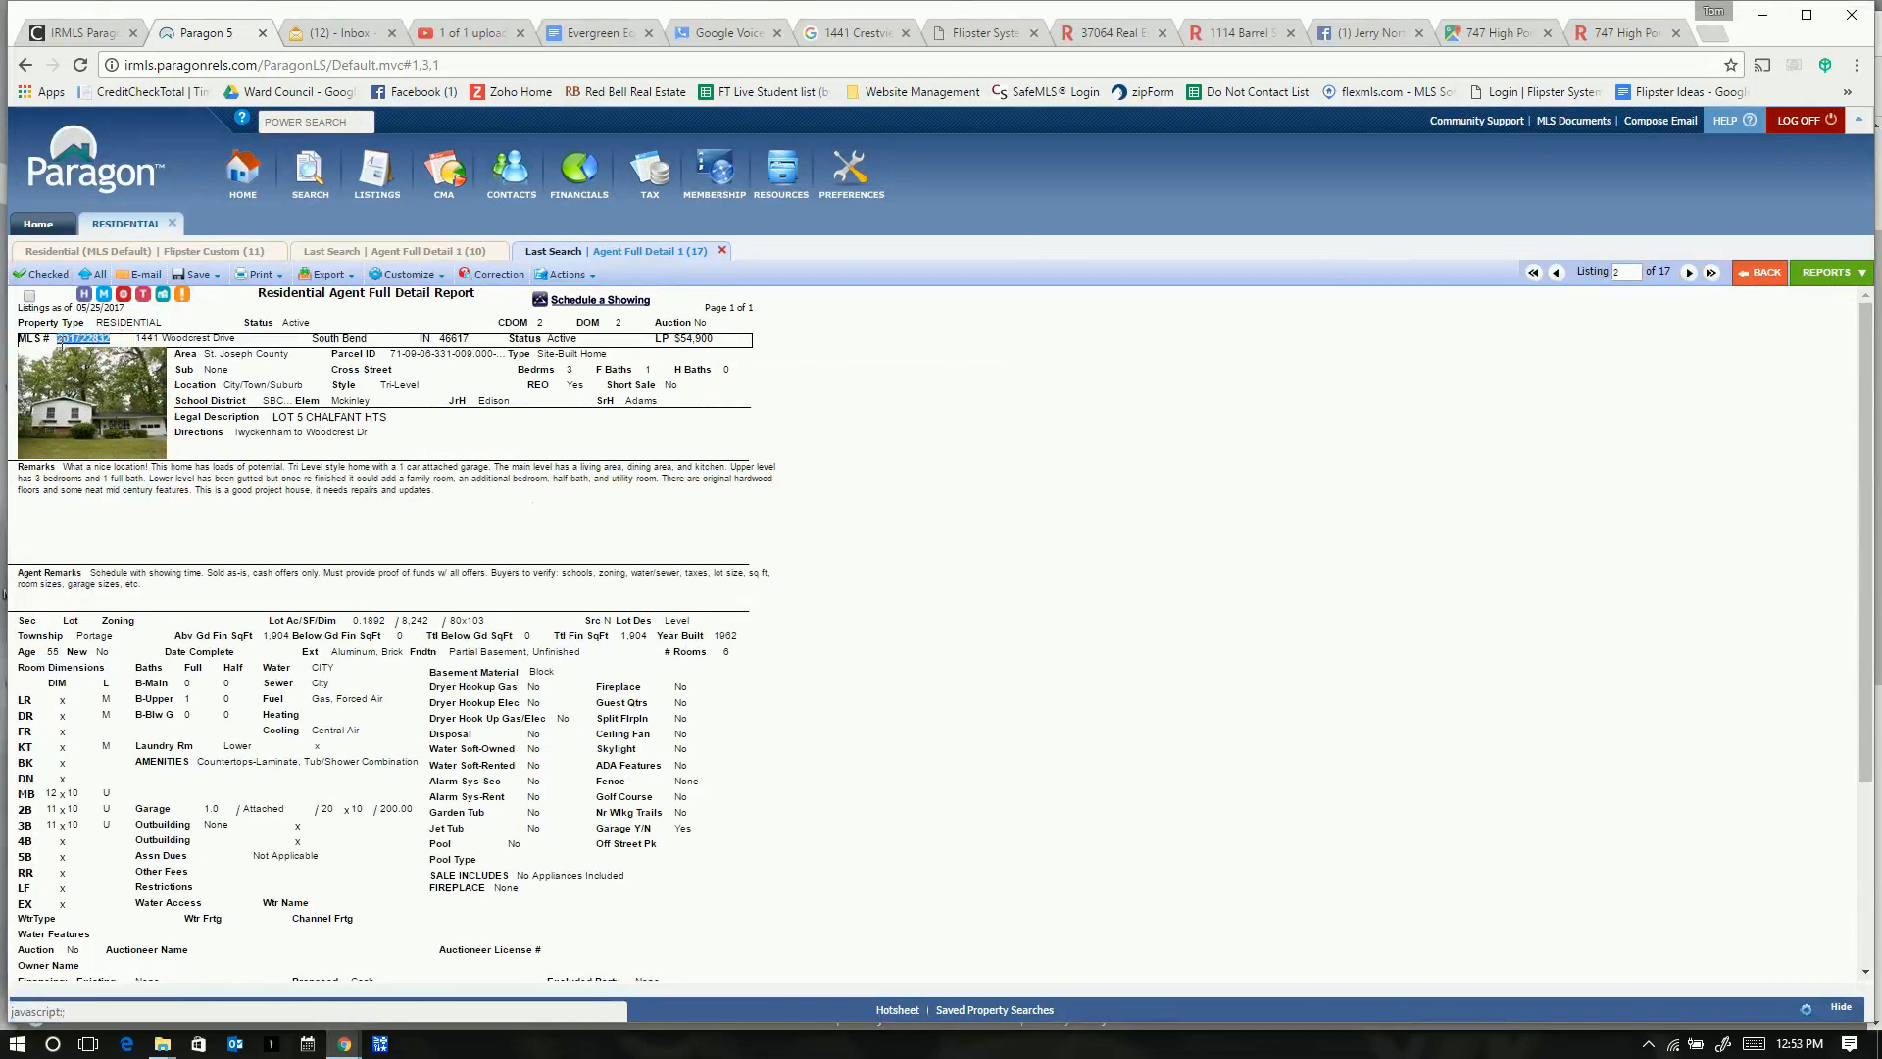
- Paste MLS number 201722832 and choose the lead source contact from autocomplete
right_click(90, 340)
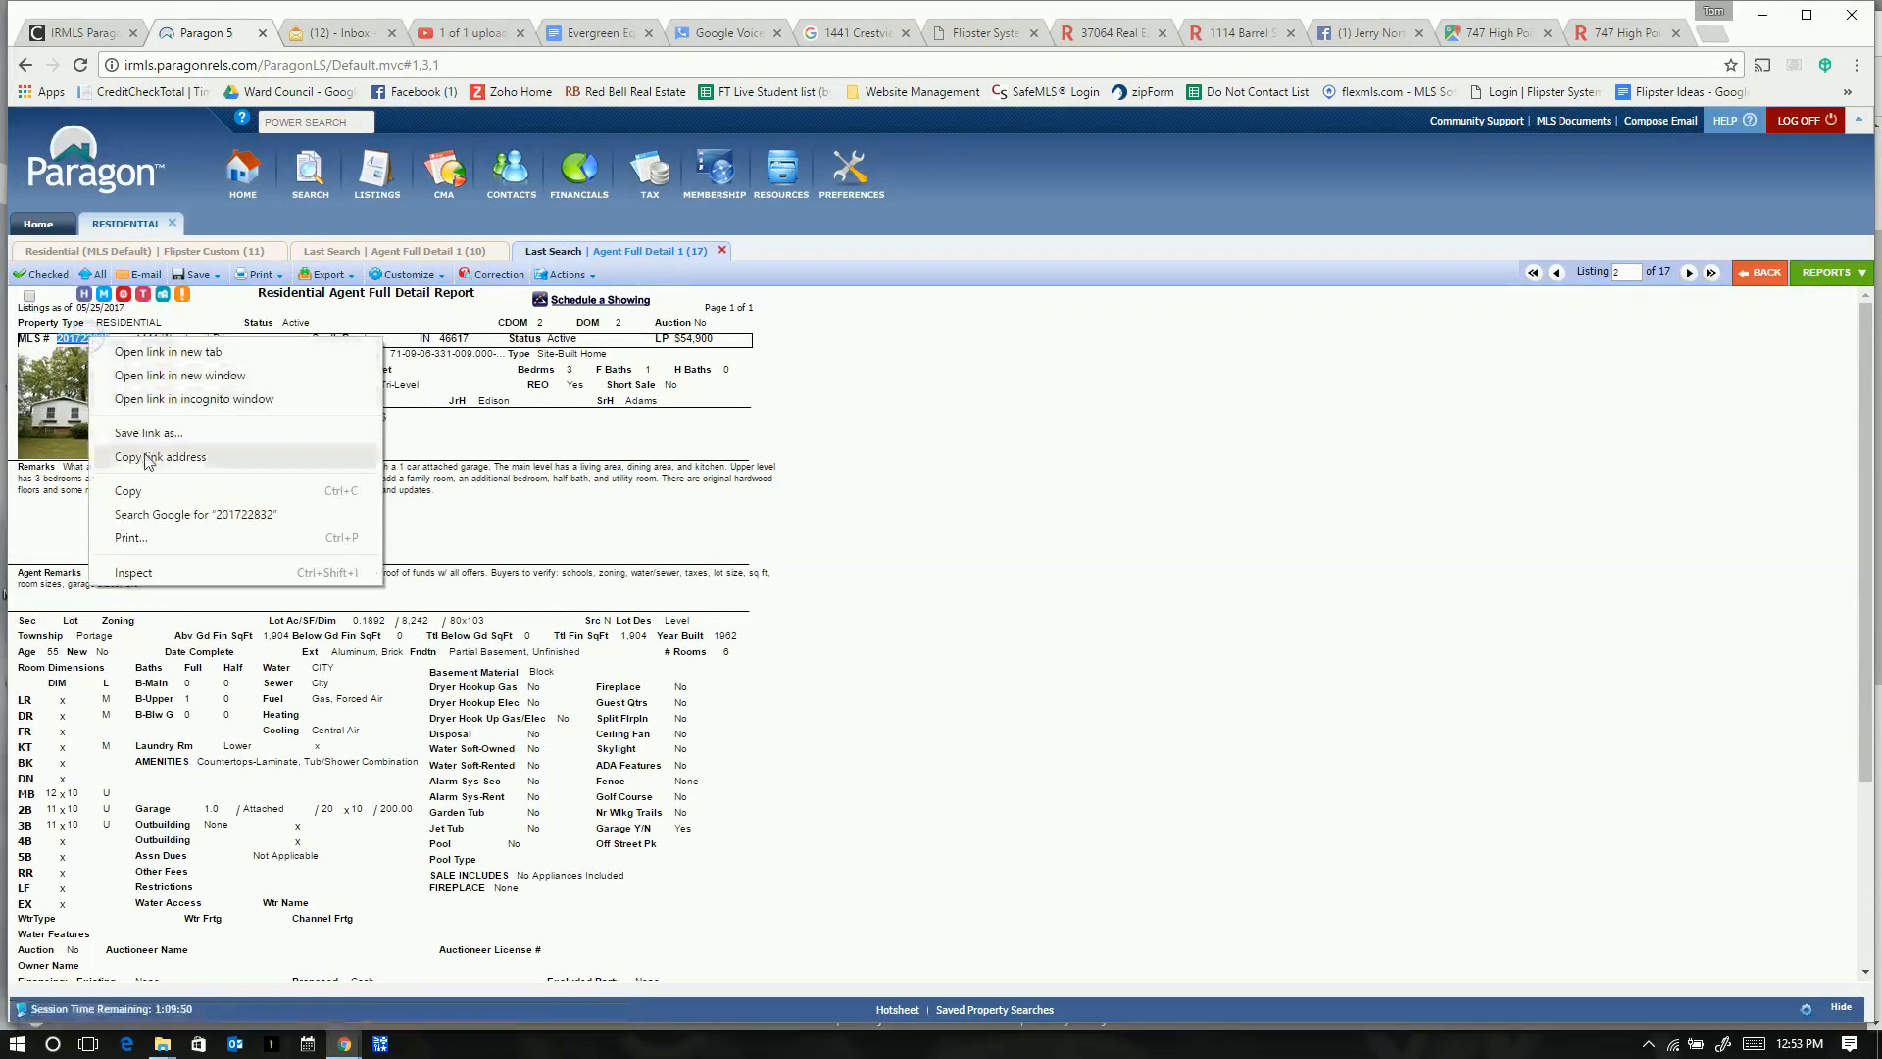
click(140, 500)
key(alt+Tab)
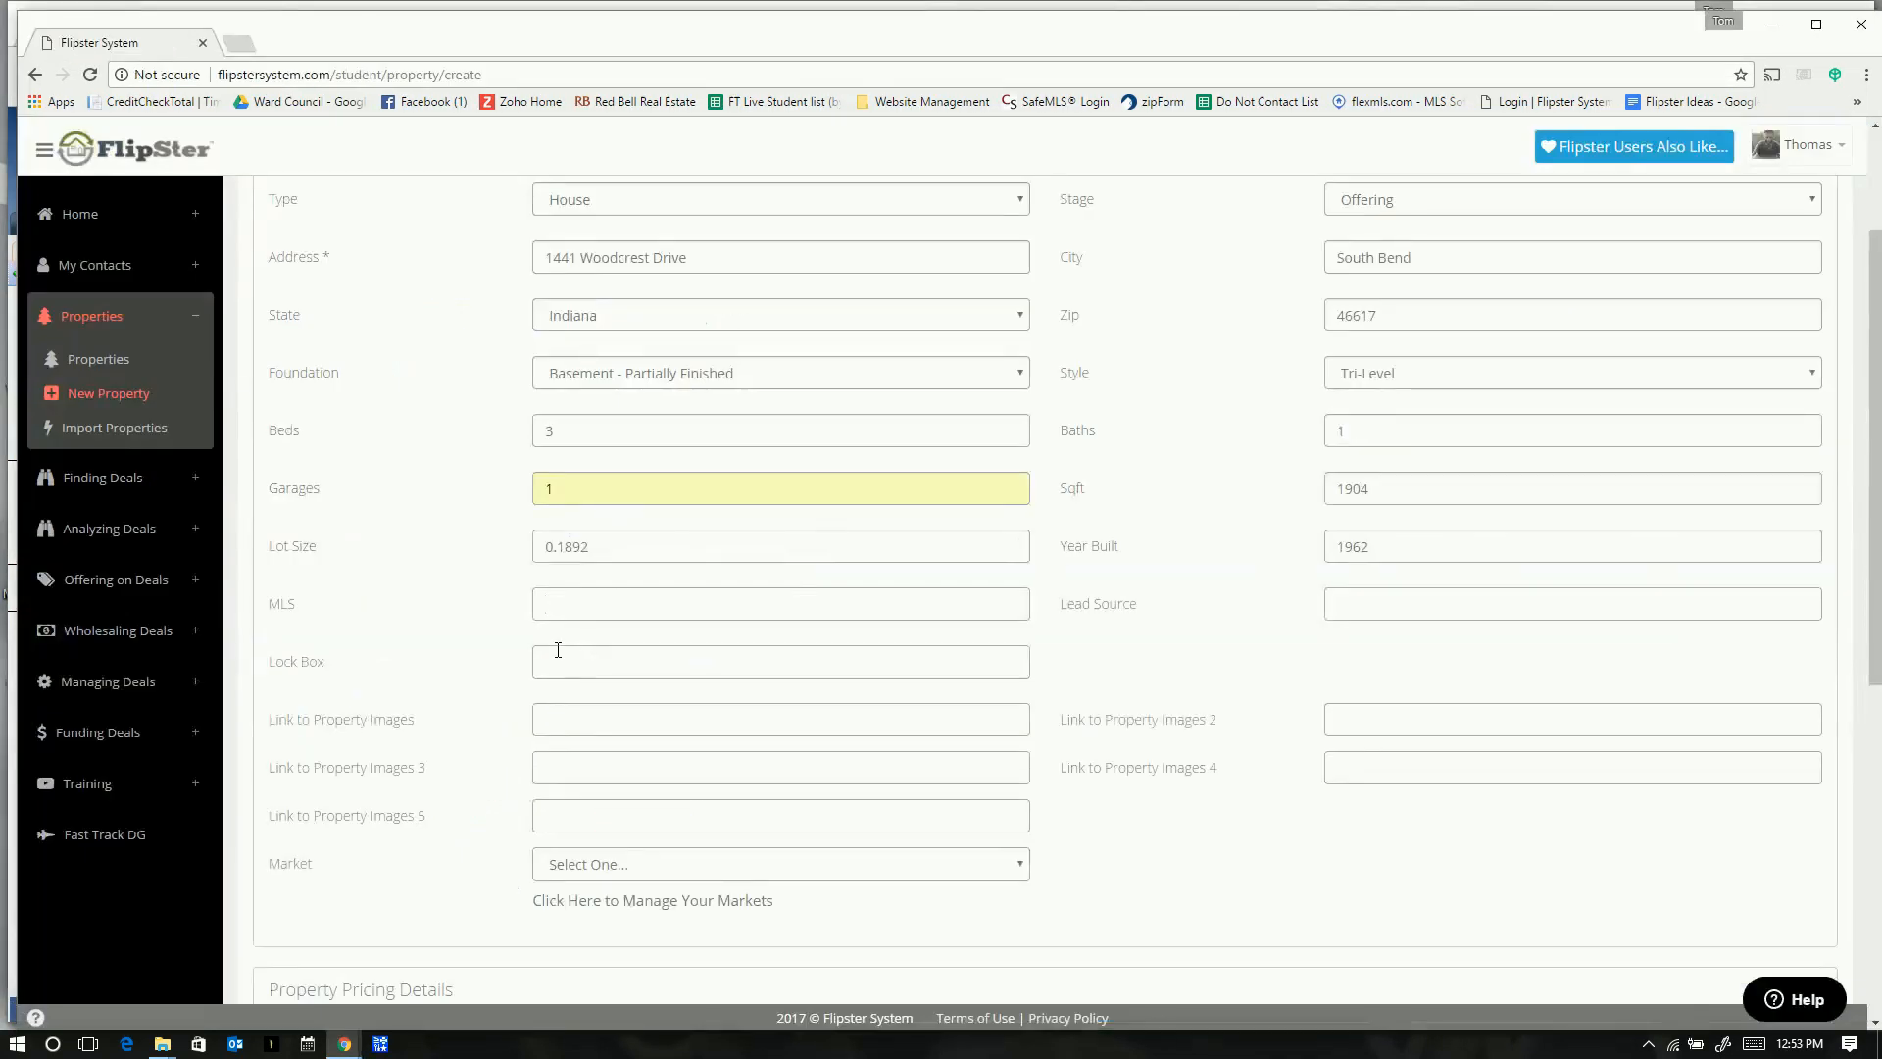
key(ctrl+v)
text(Mark)
key(Down)
key(Tab)
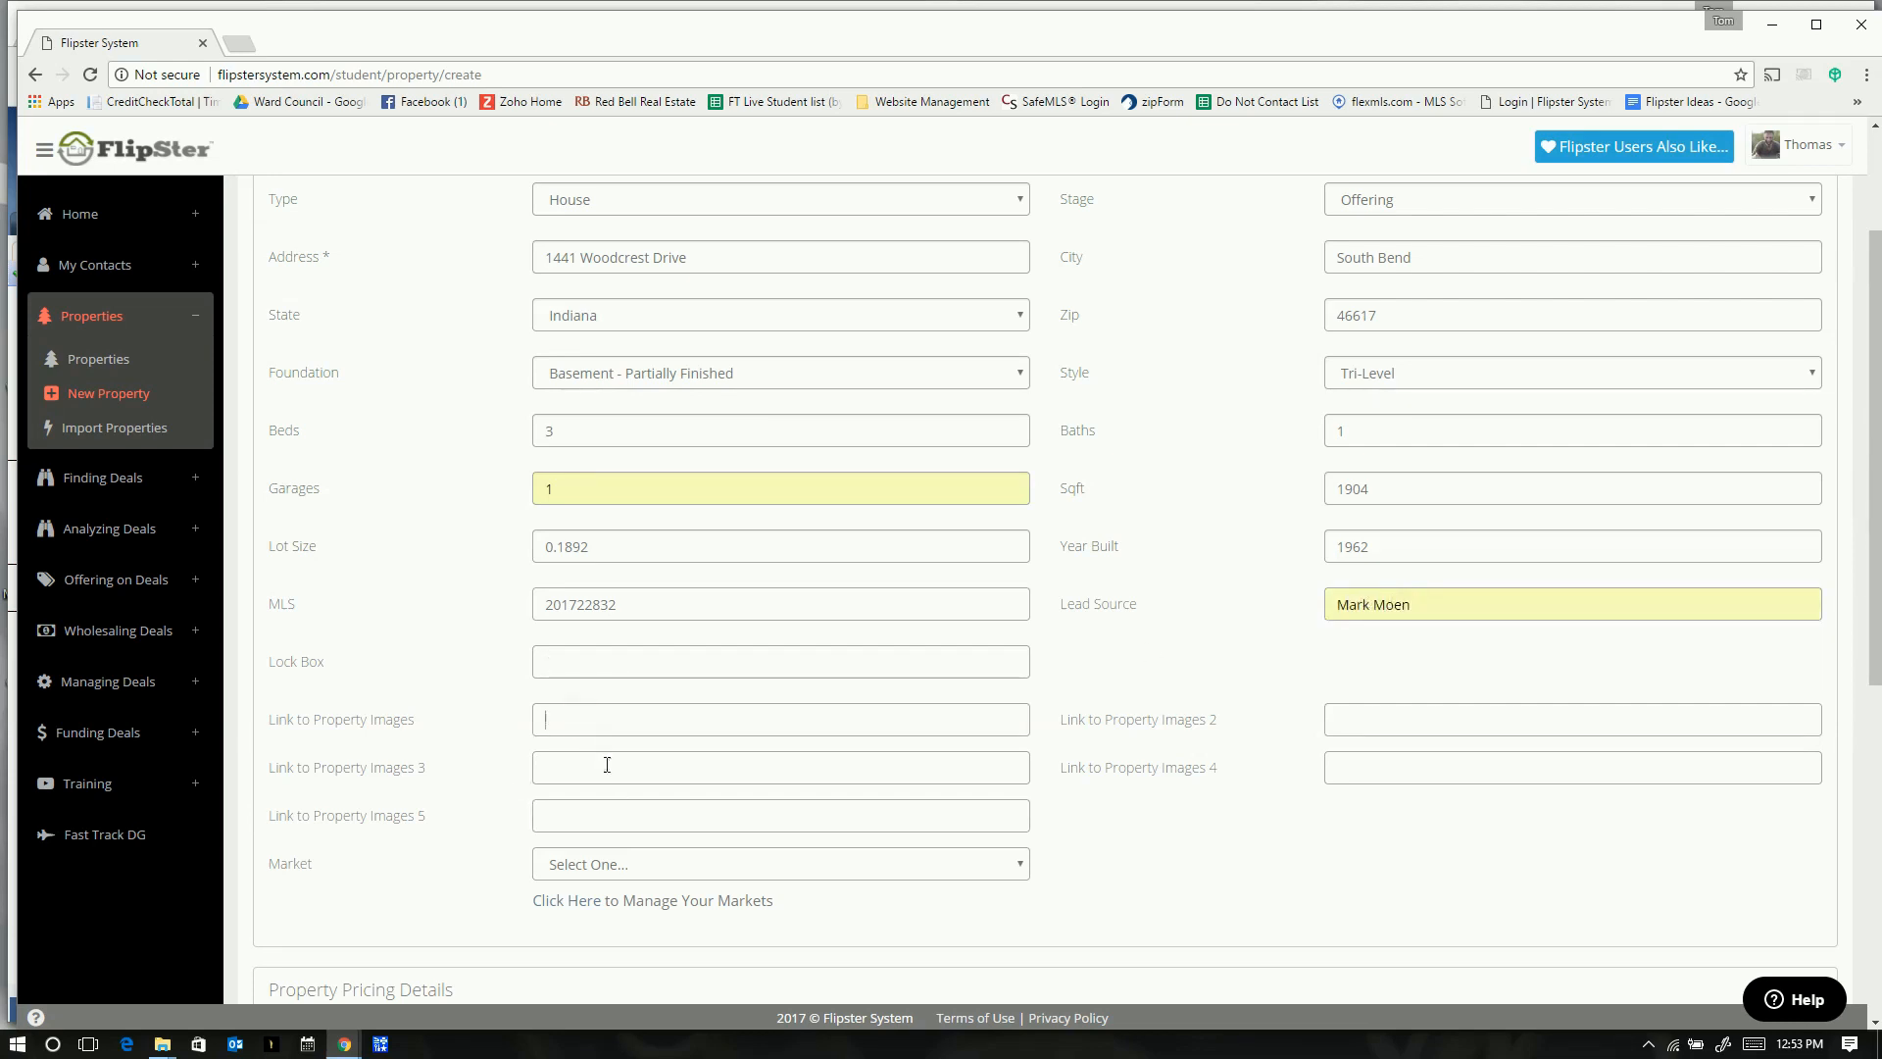
key(alt+Tab)
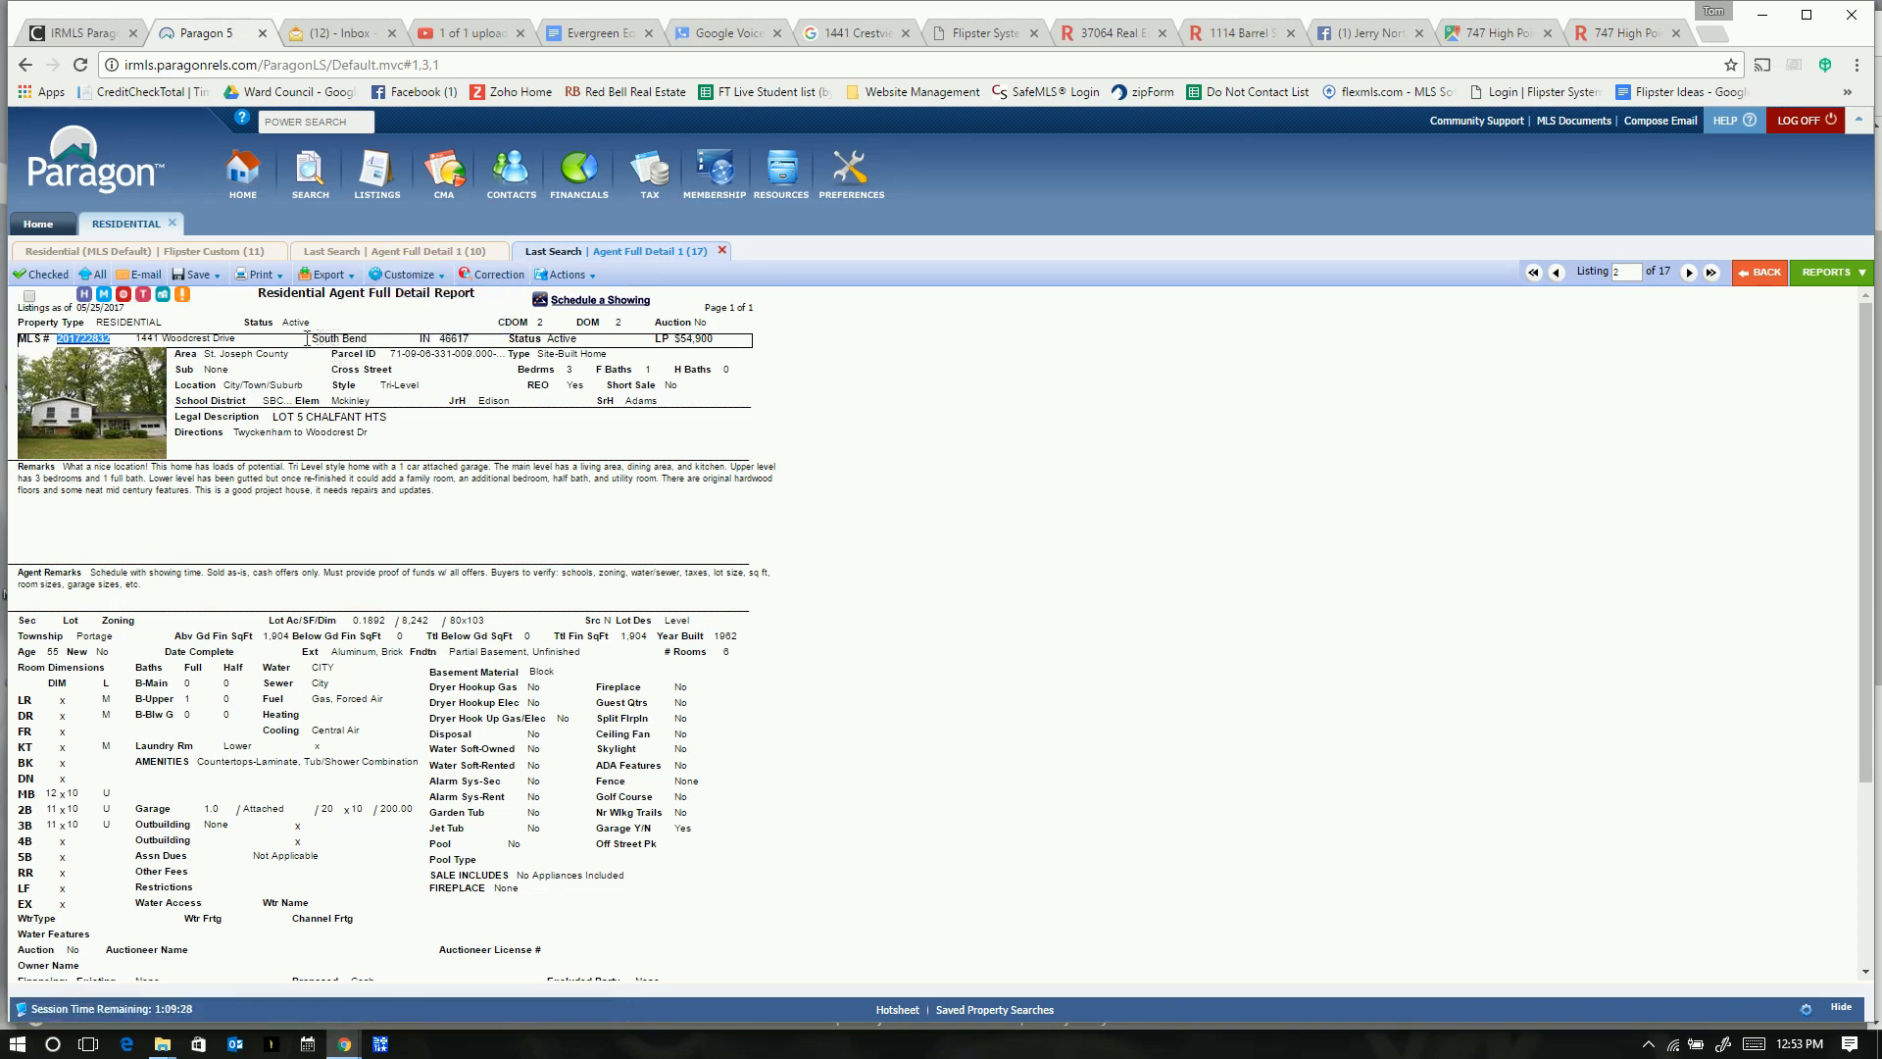
- Browse the listing photos through to the kitchen, then open E-Mail Reports
click(71, 415)
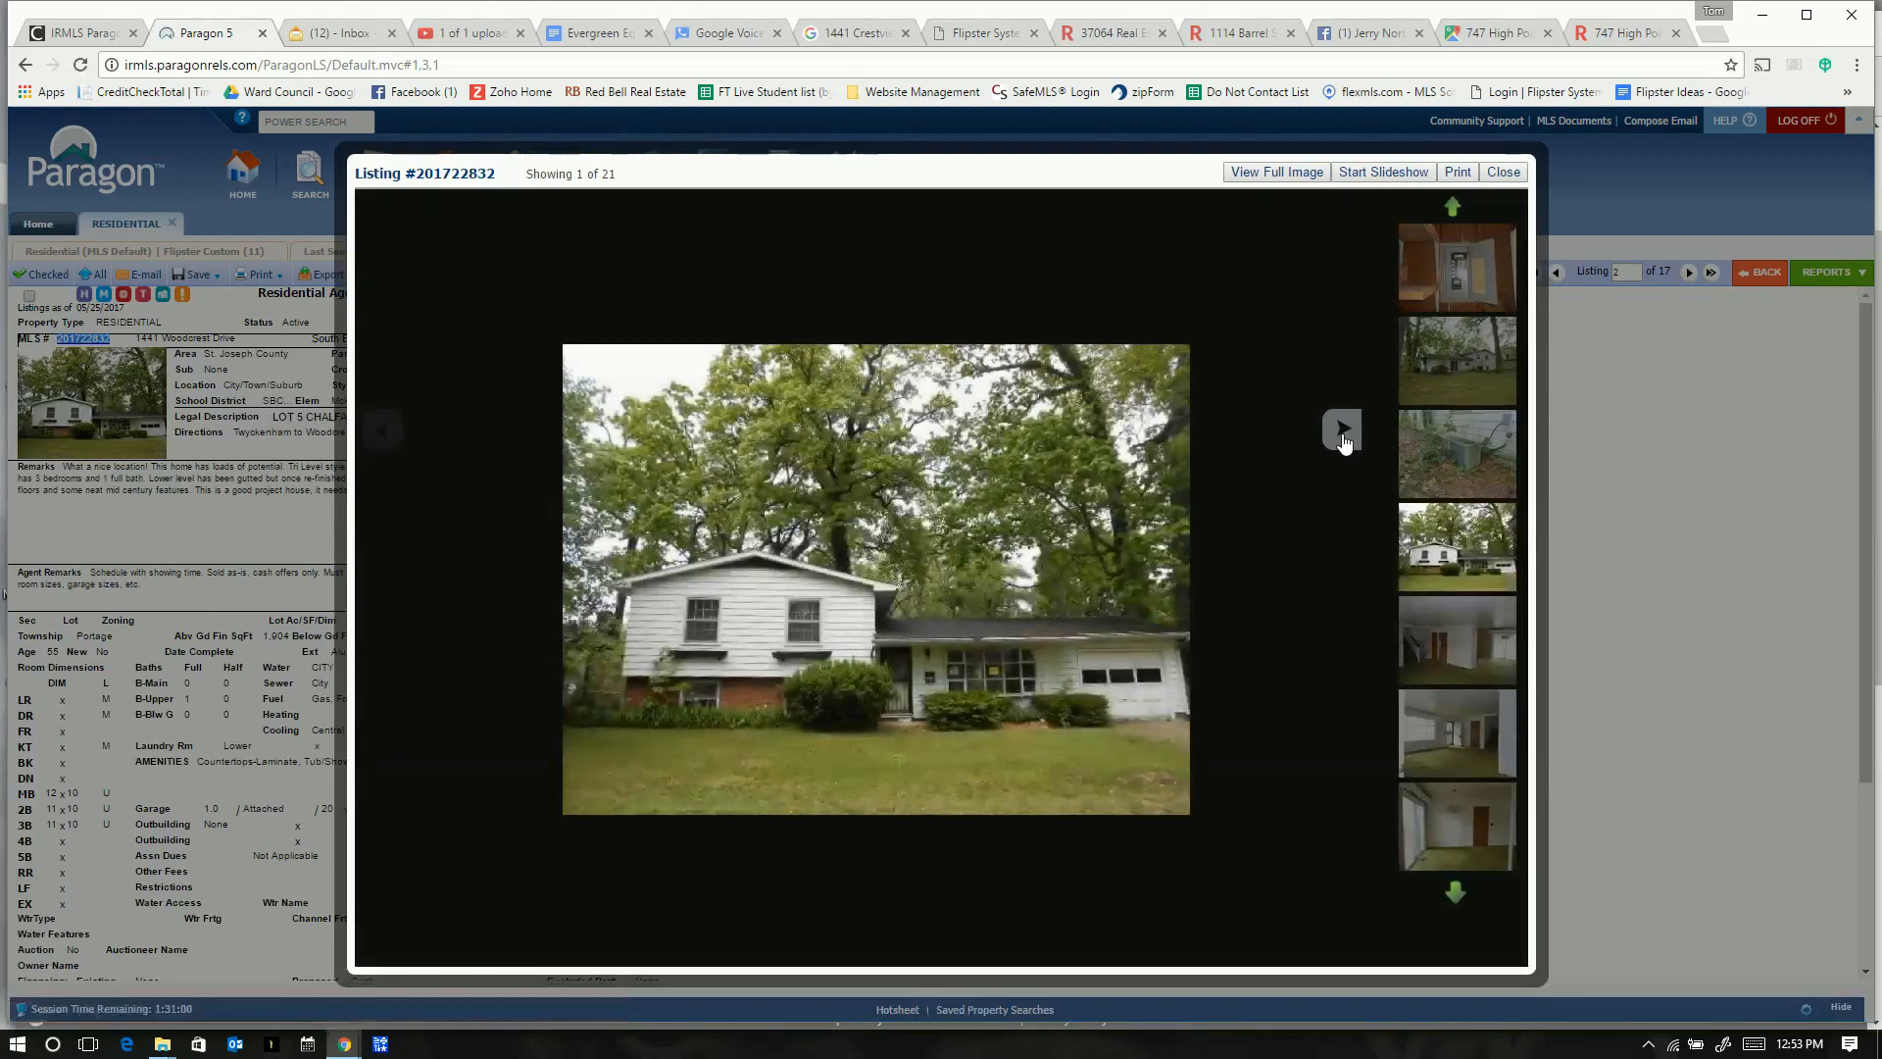
click(1342, 432)
click(1342, 432)
click(1342, 432)
click(1342, 431)
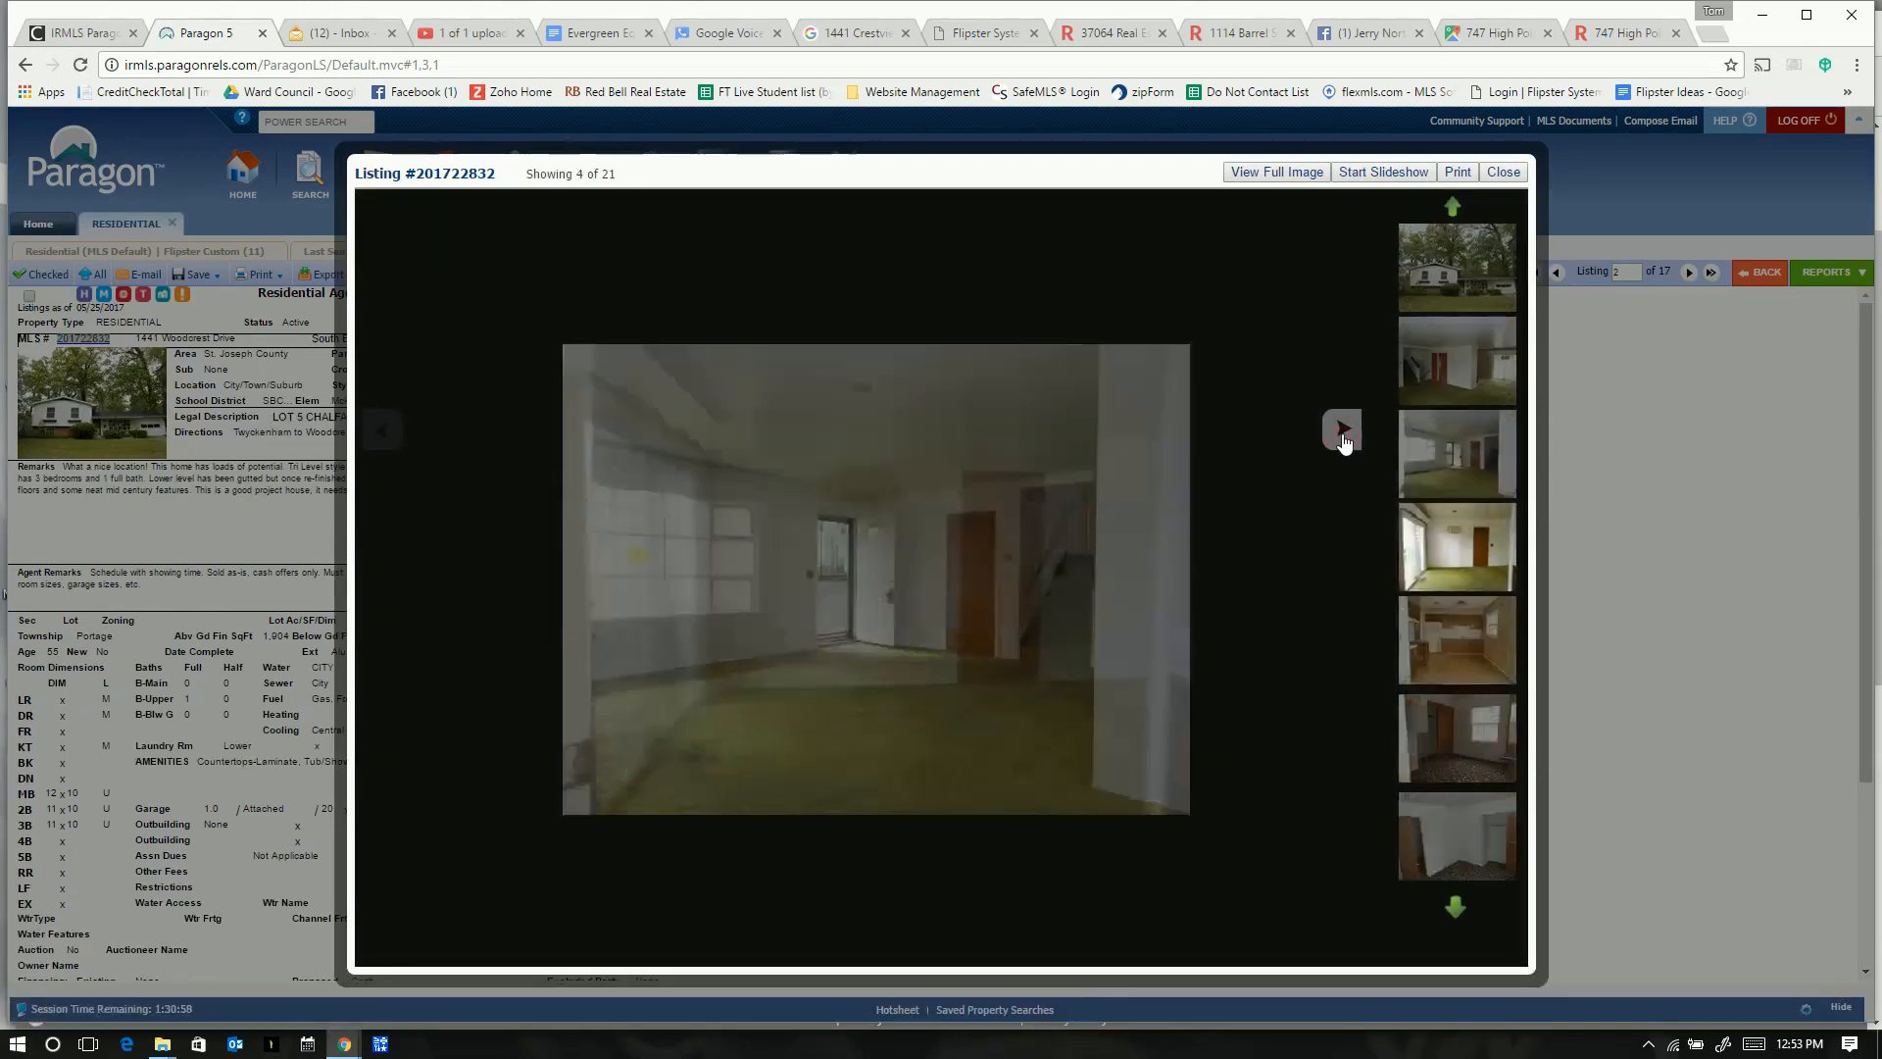
click(1342, 431)
click(1503, 172)
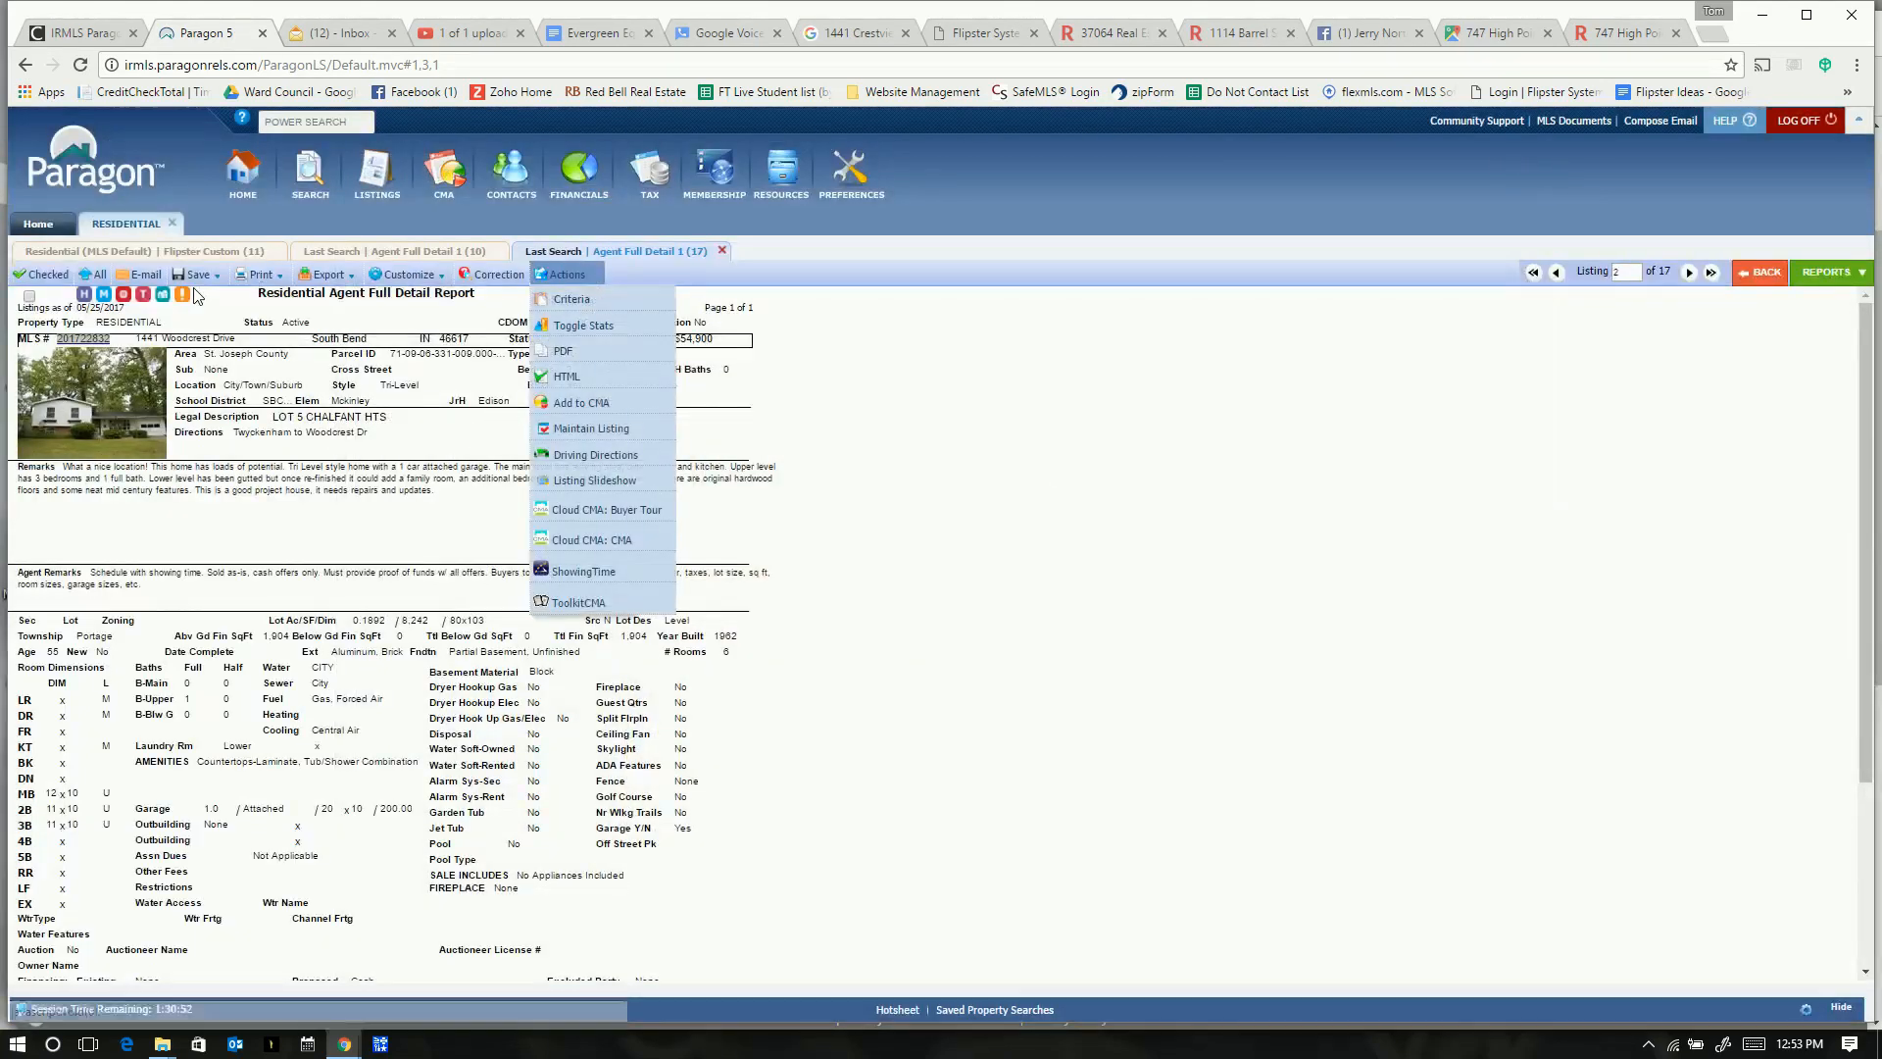
click(144, 274)
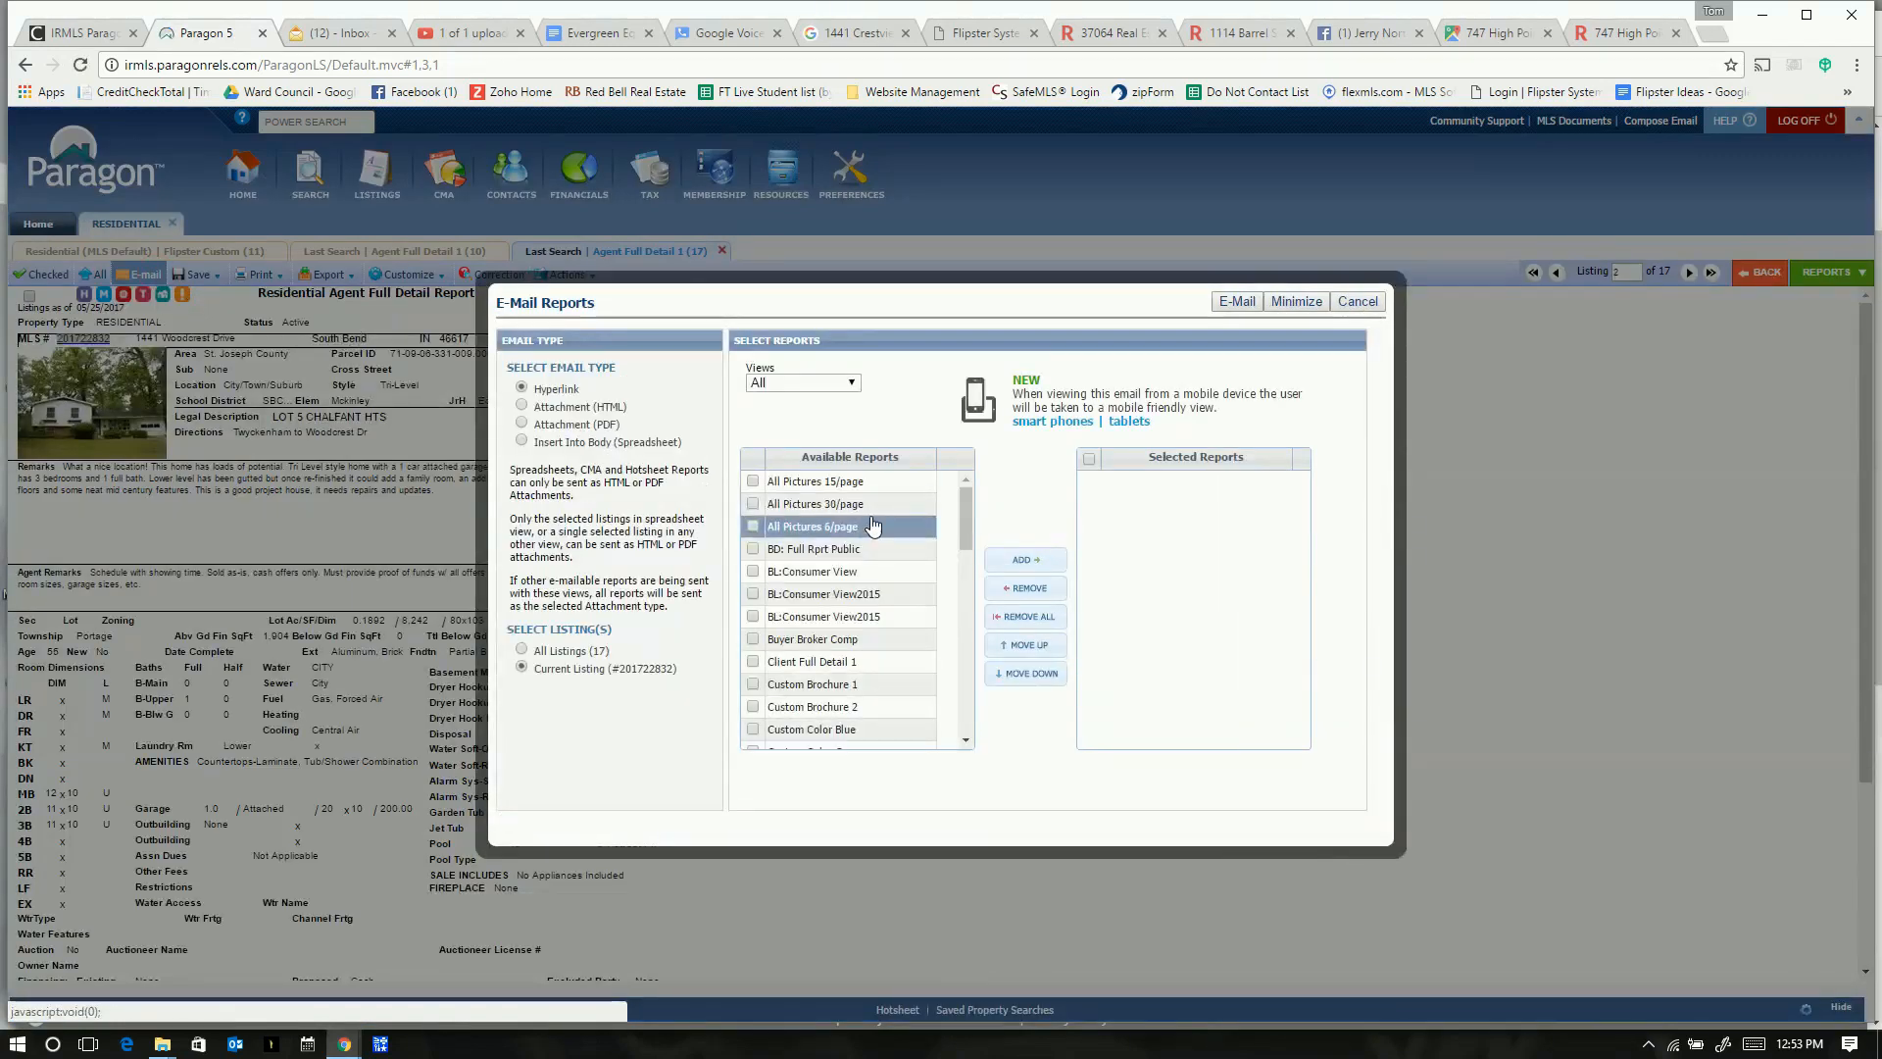
- Add All Pictures 6/page and LA:Full Report 2 reports and open Compose E-Mail
click(752, 527)
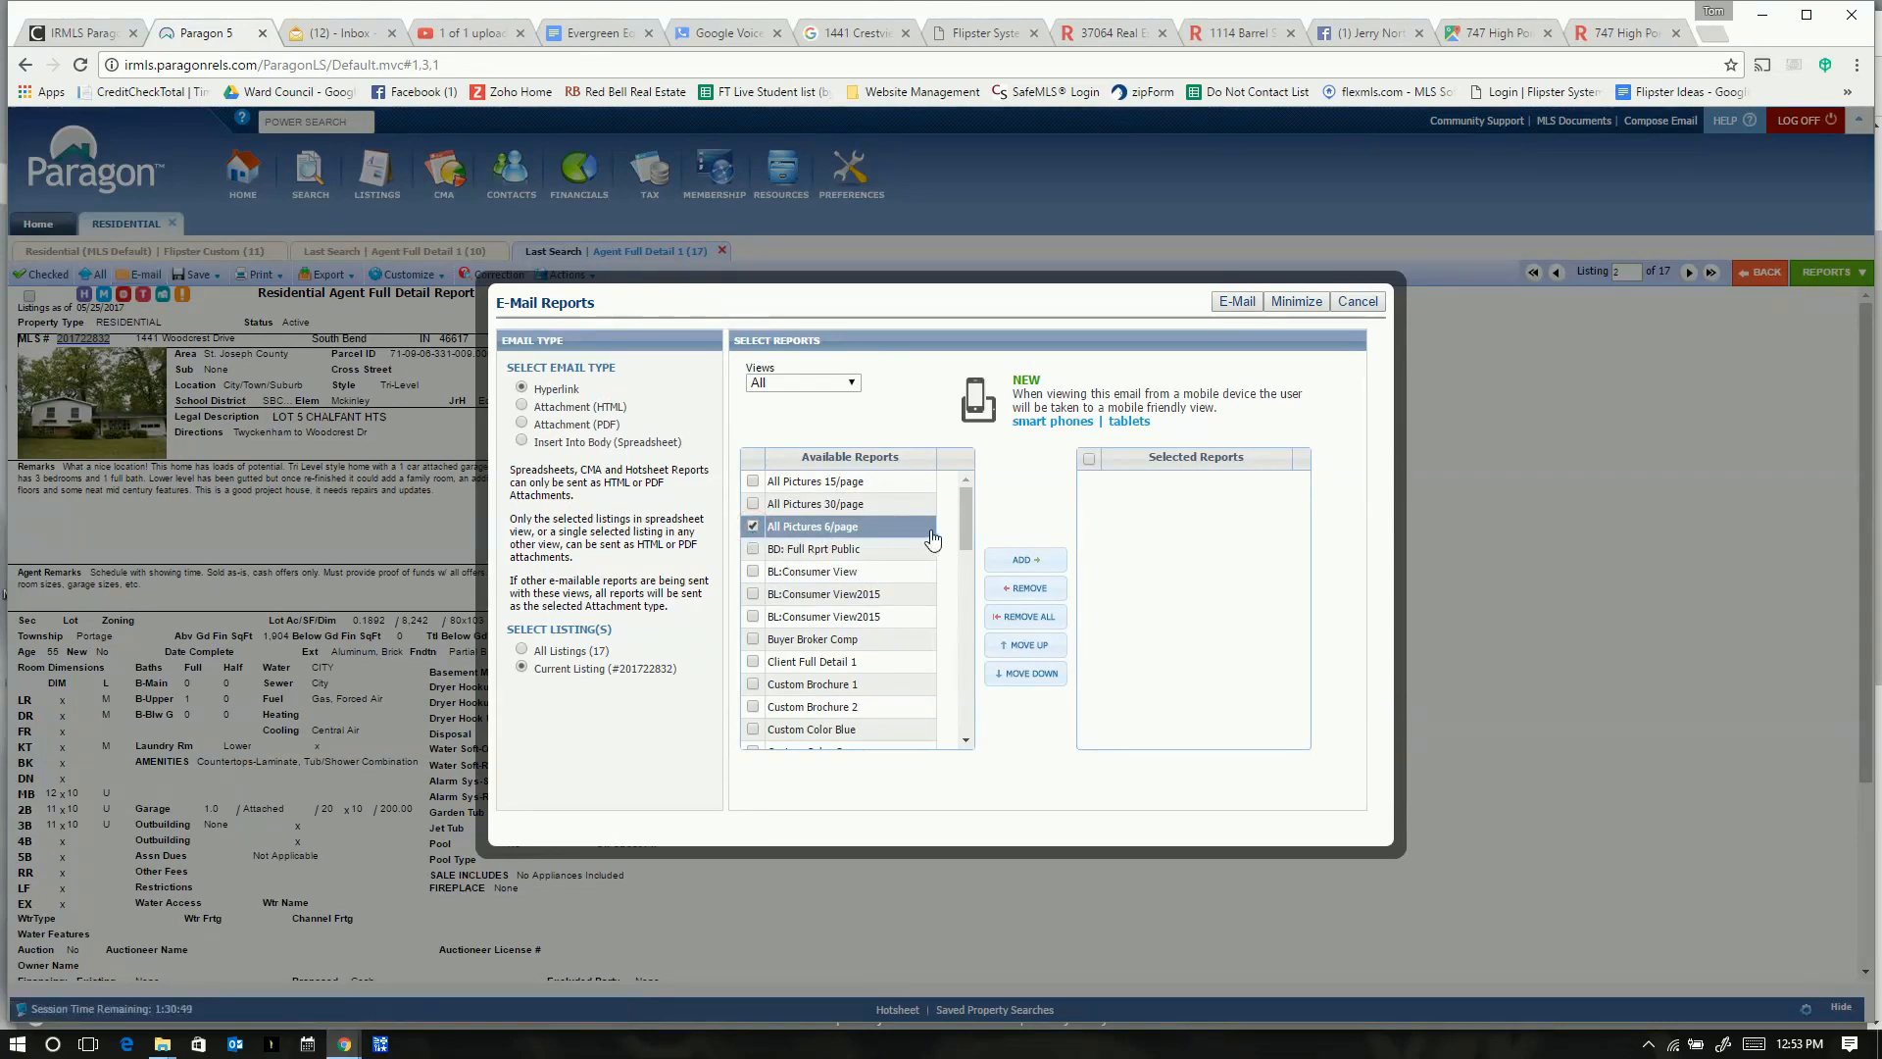
drag(968, 506, 970, 562)
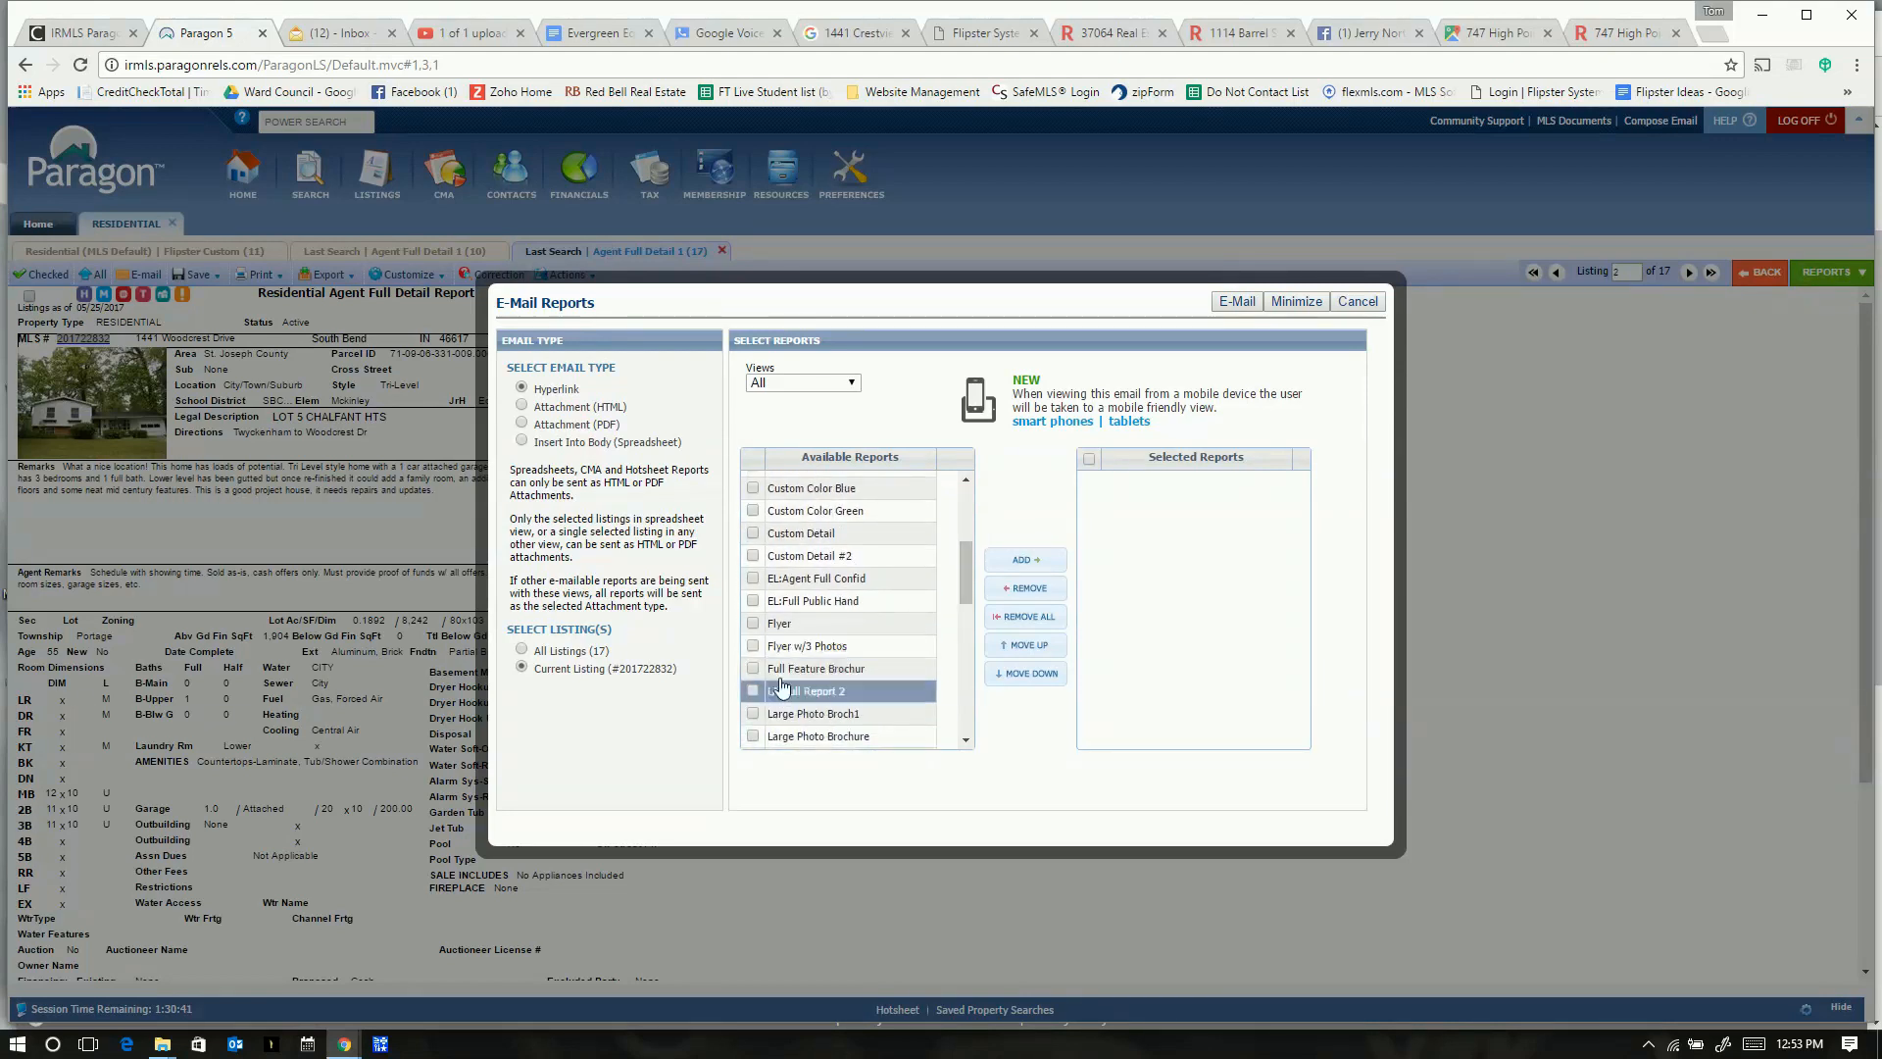
click(752, 691)
click(1024, 560)
click(1088, 481)
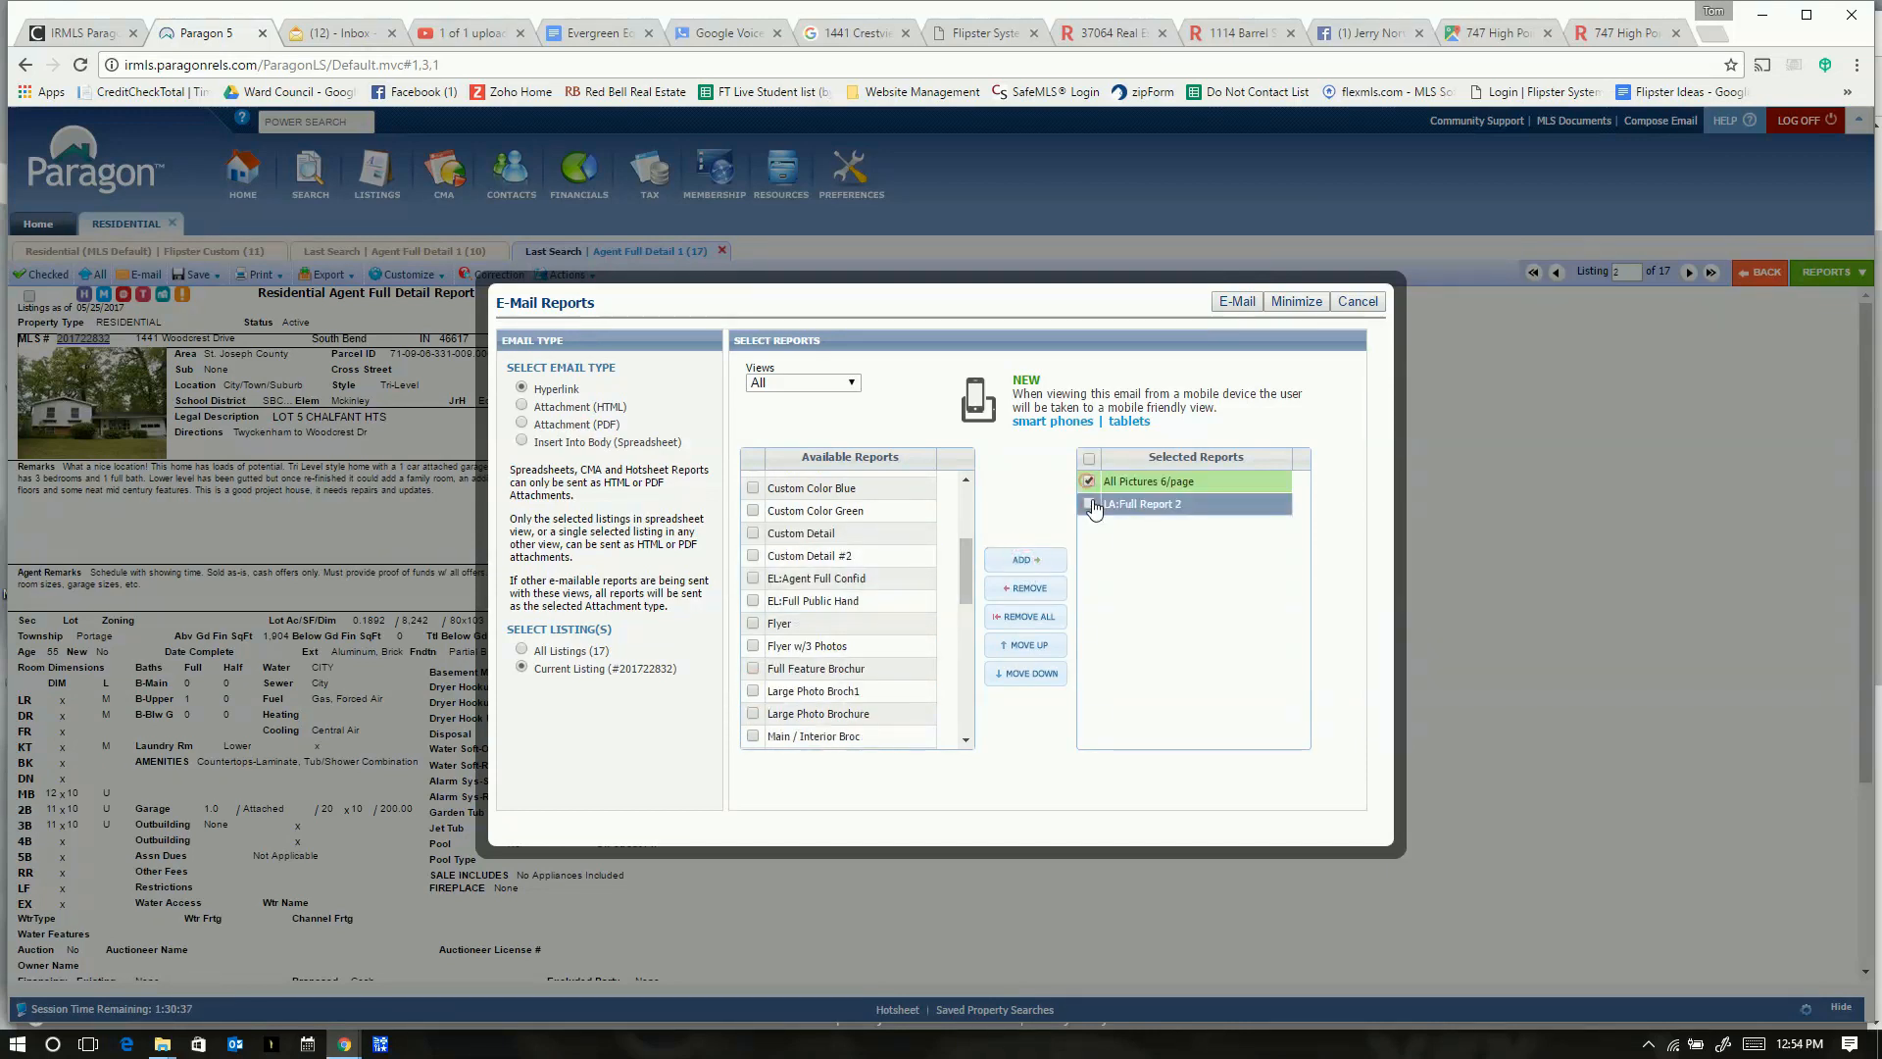
click(1237, 302)
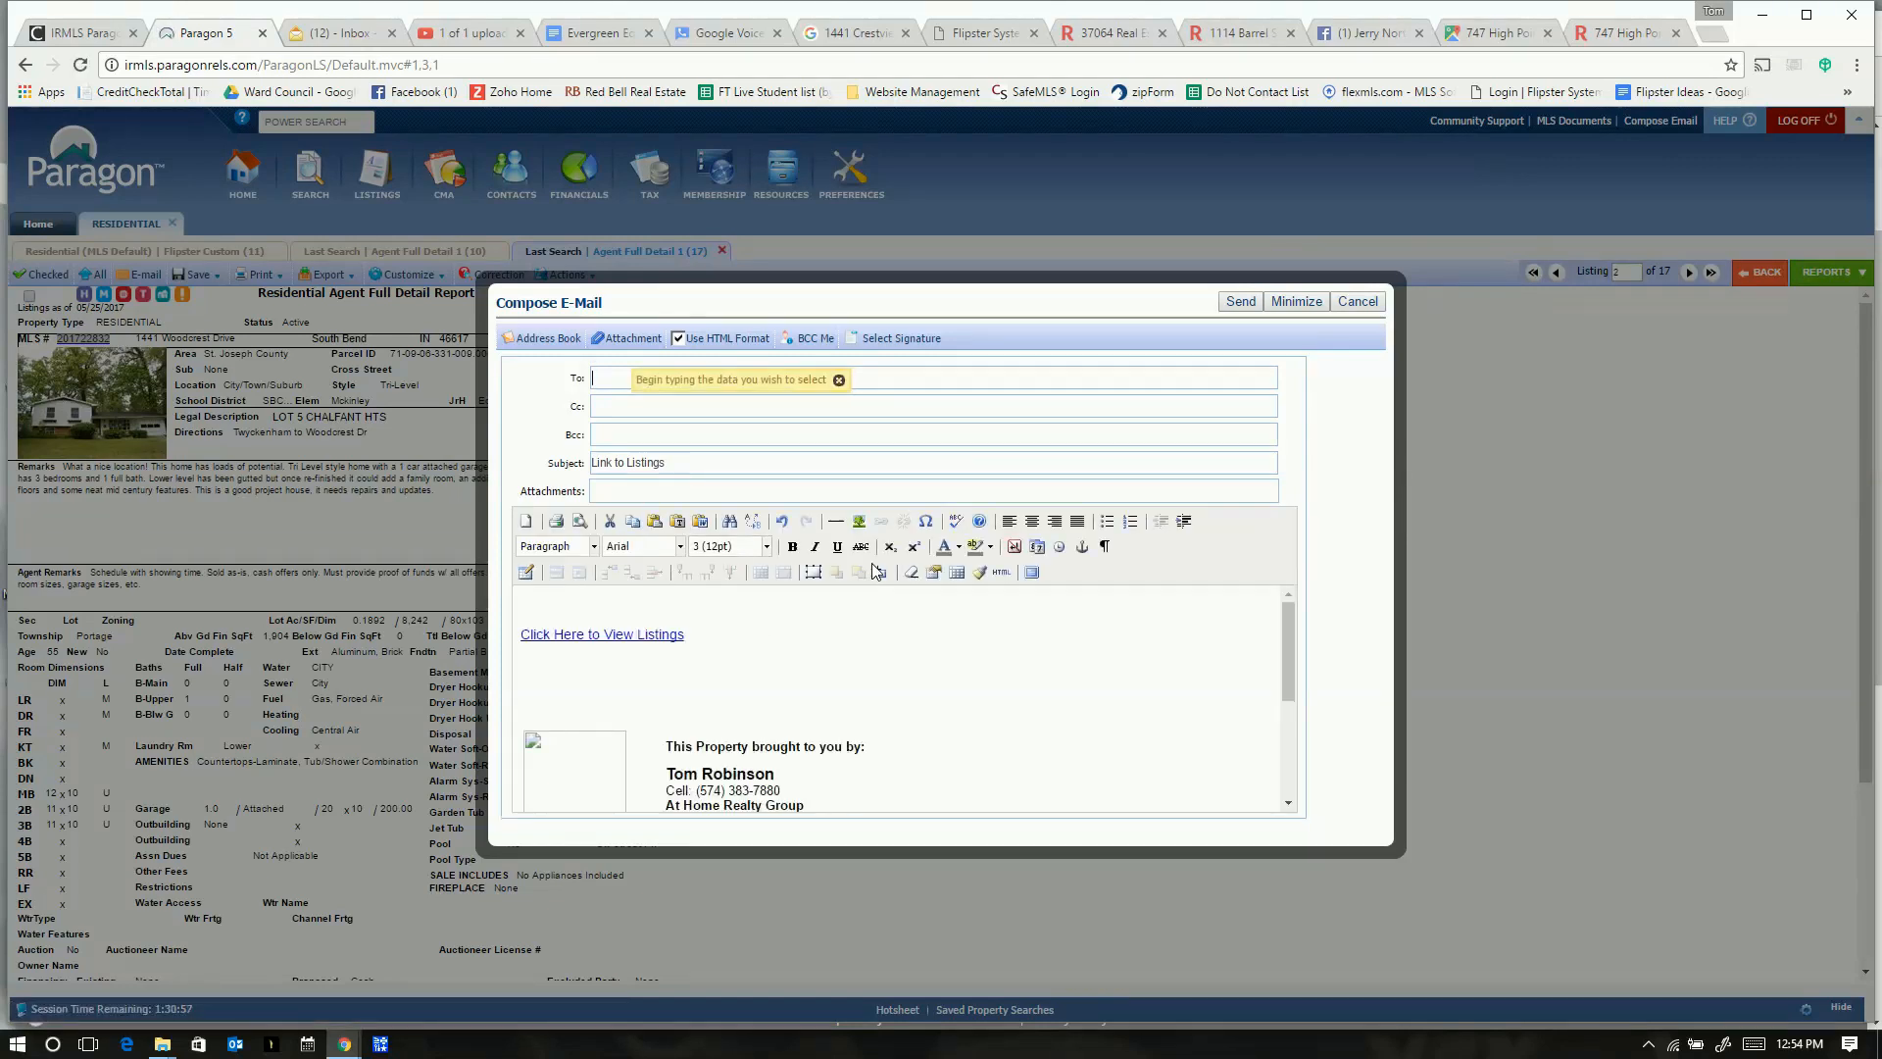
- Copy the listings link URL from its link settings and open a new Chrome tab
click(591, 634)
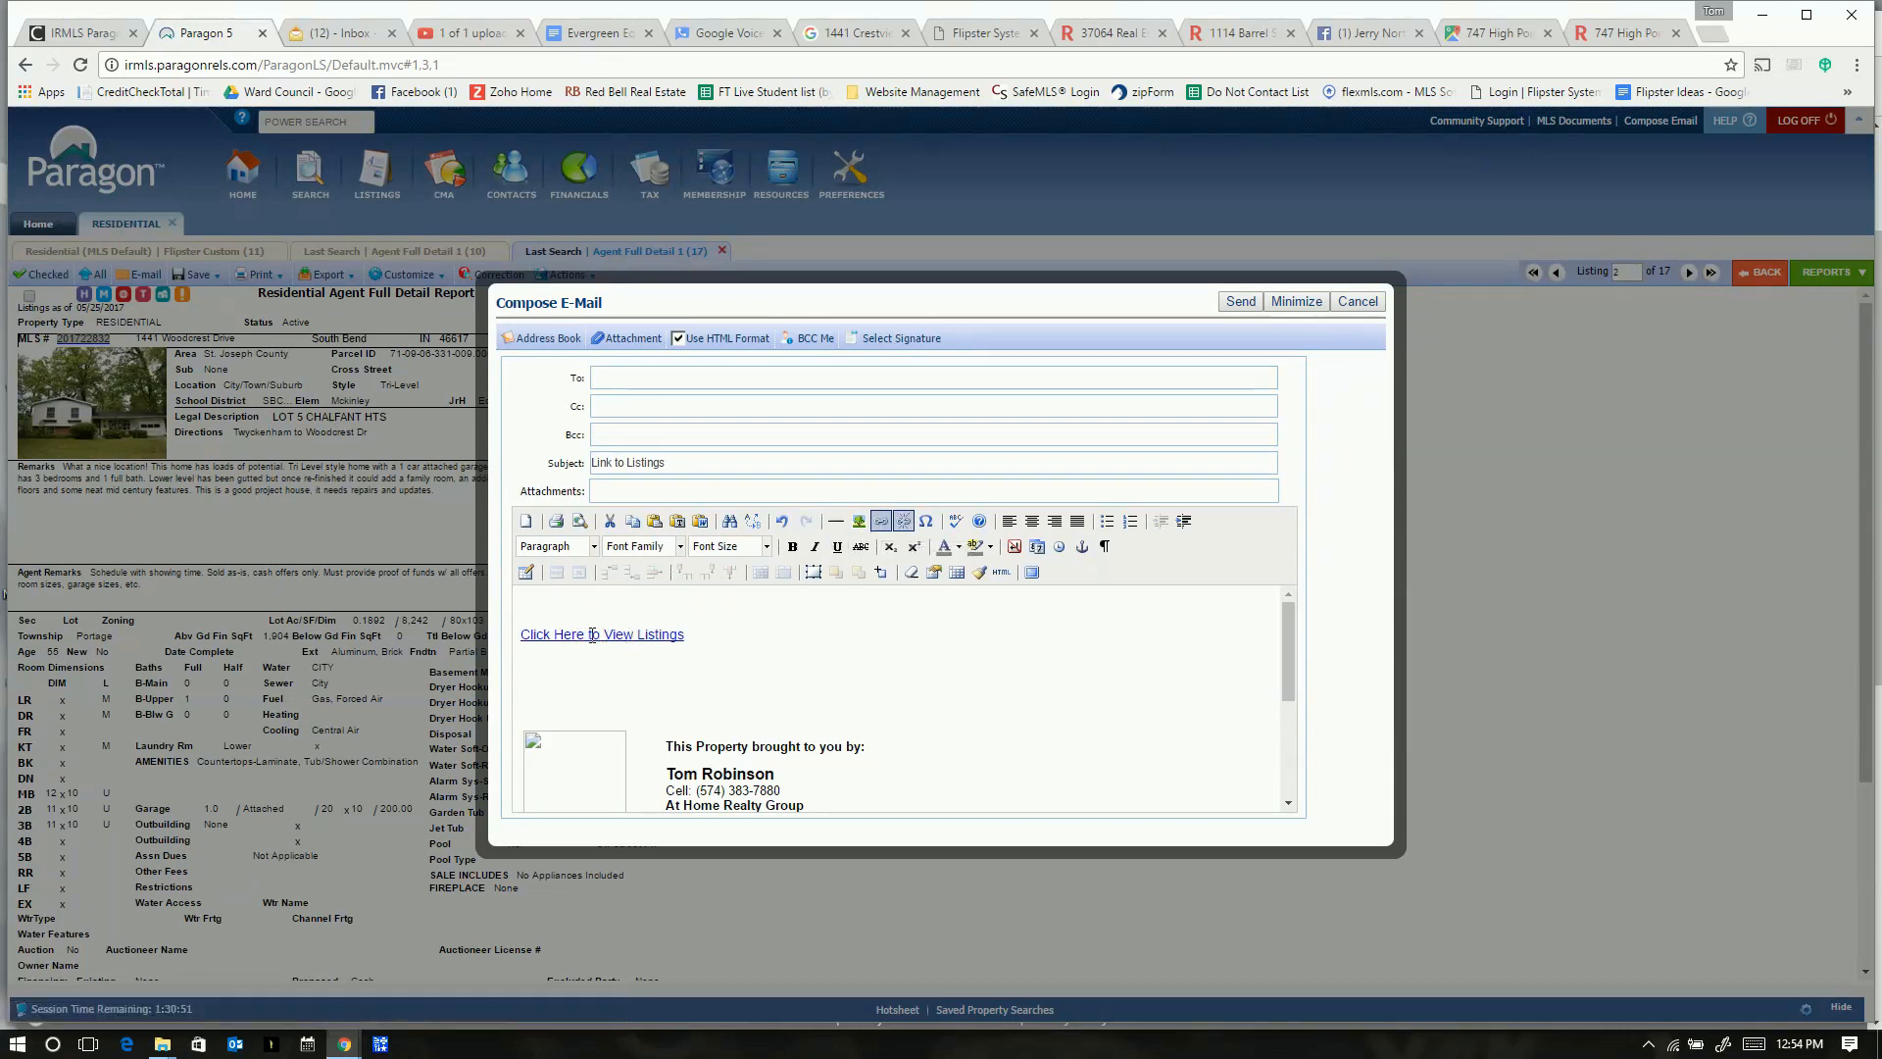
click(882, 522)
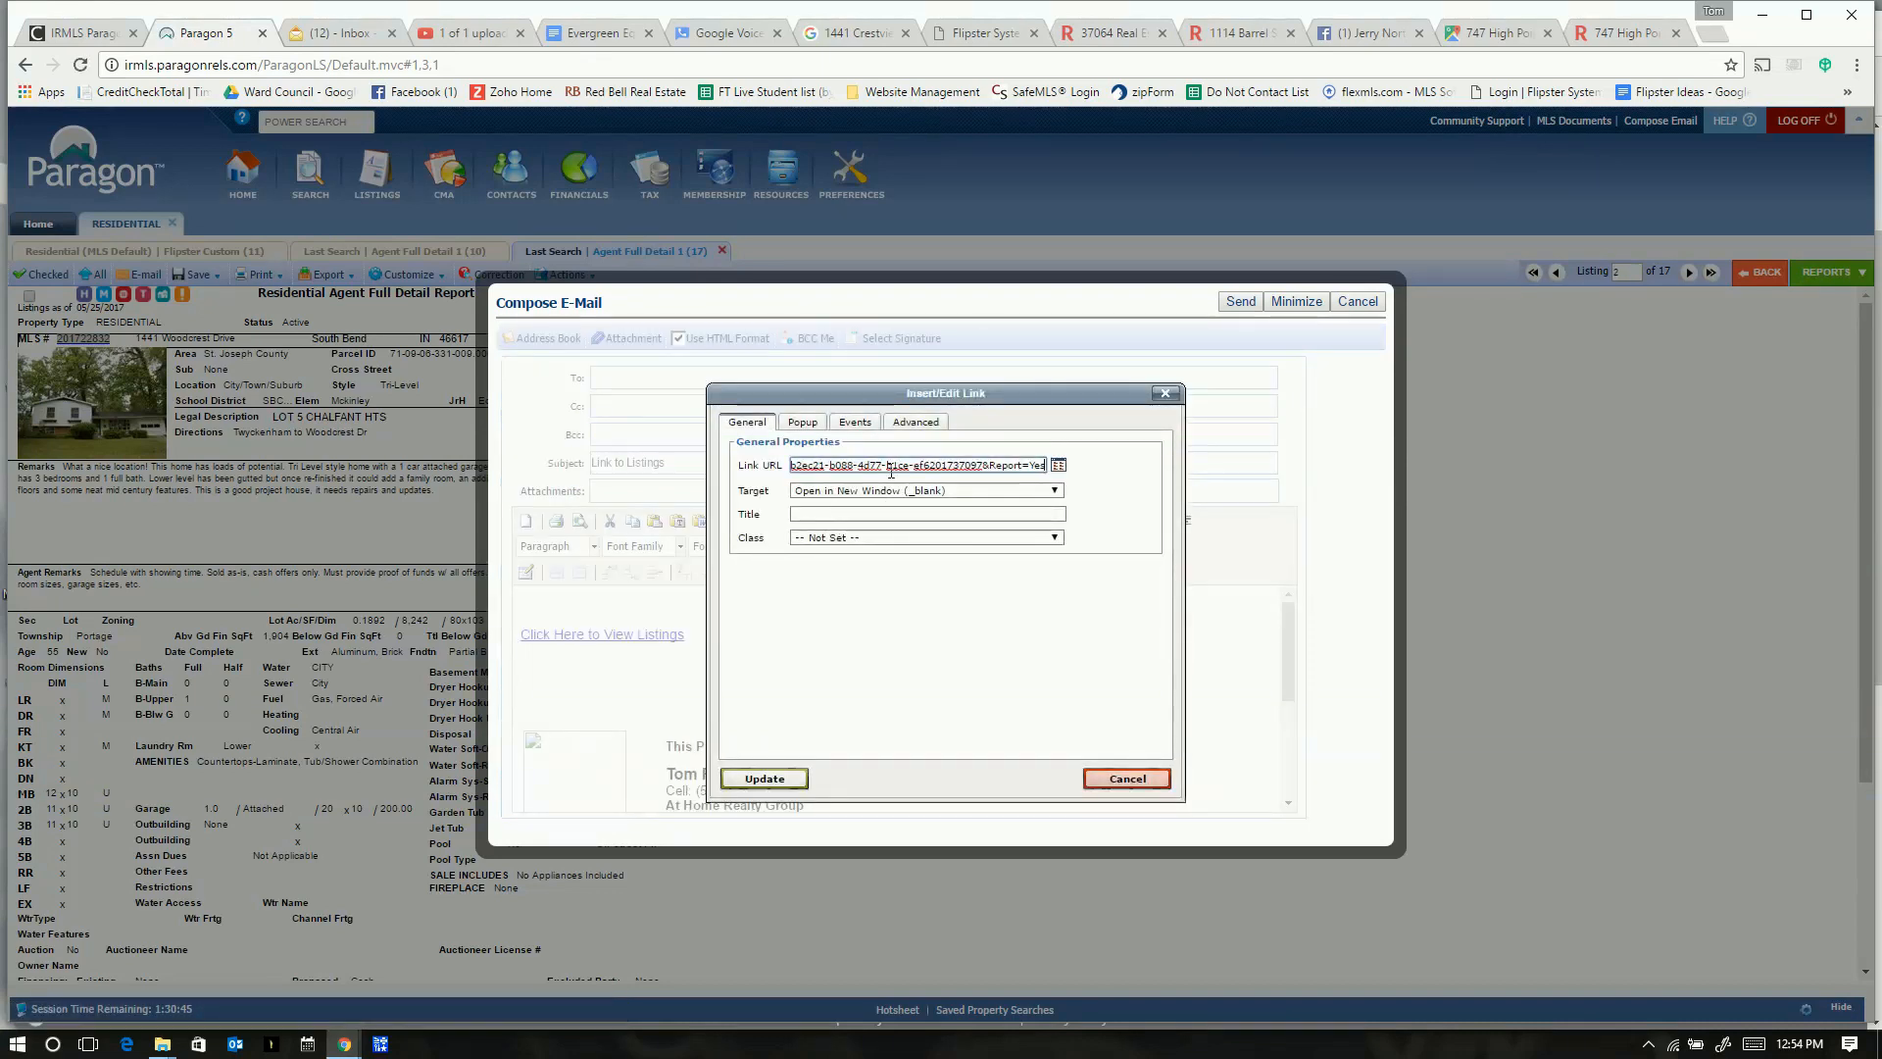
triple_click(891, 467)
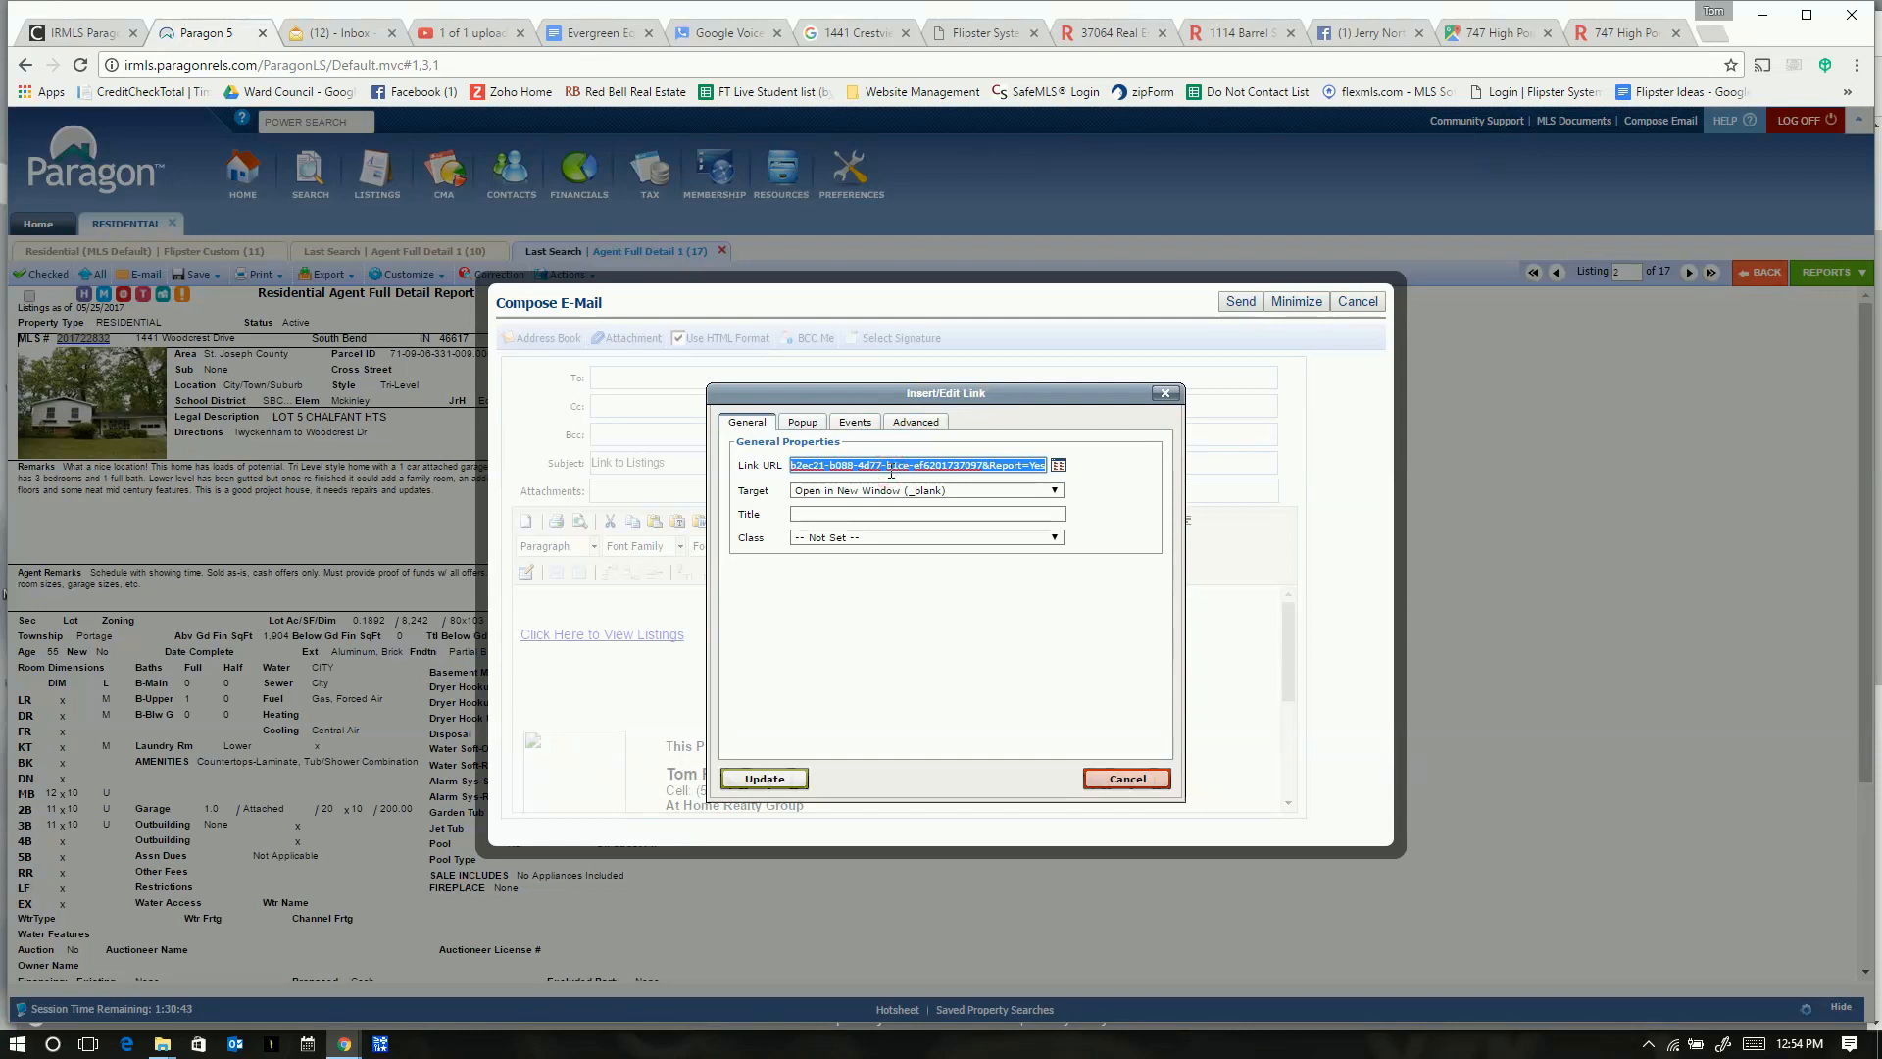
right_click(891, 474)
click(920, 509)
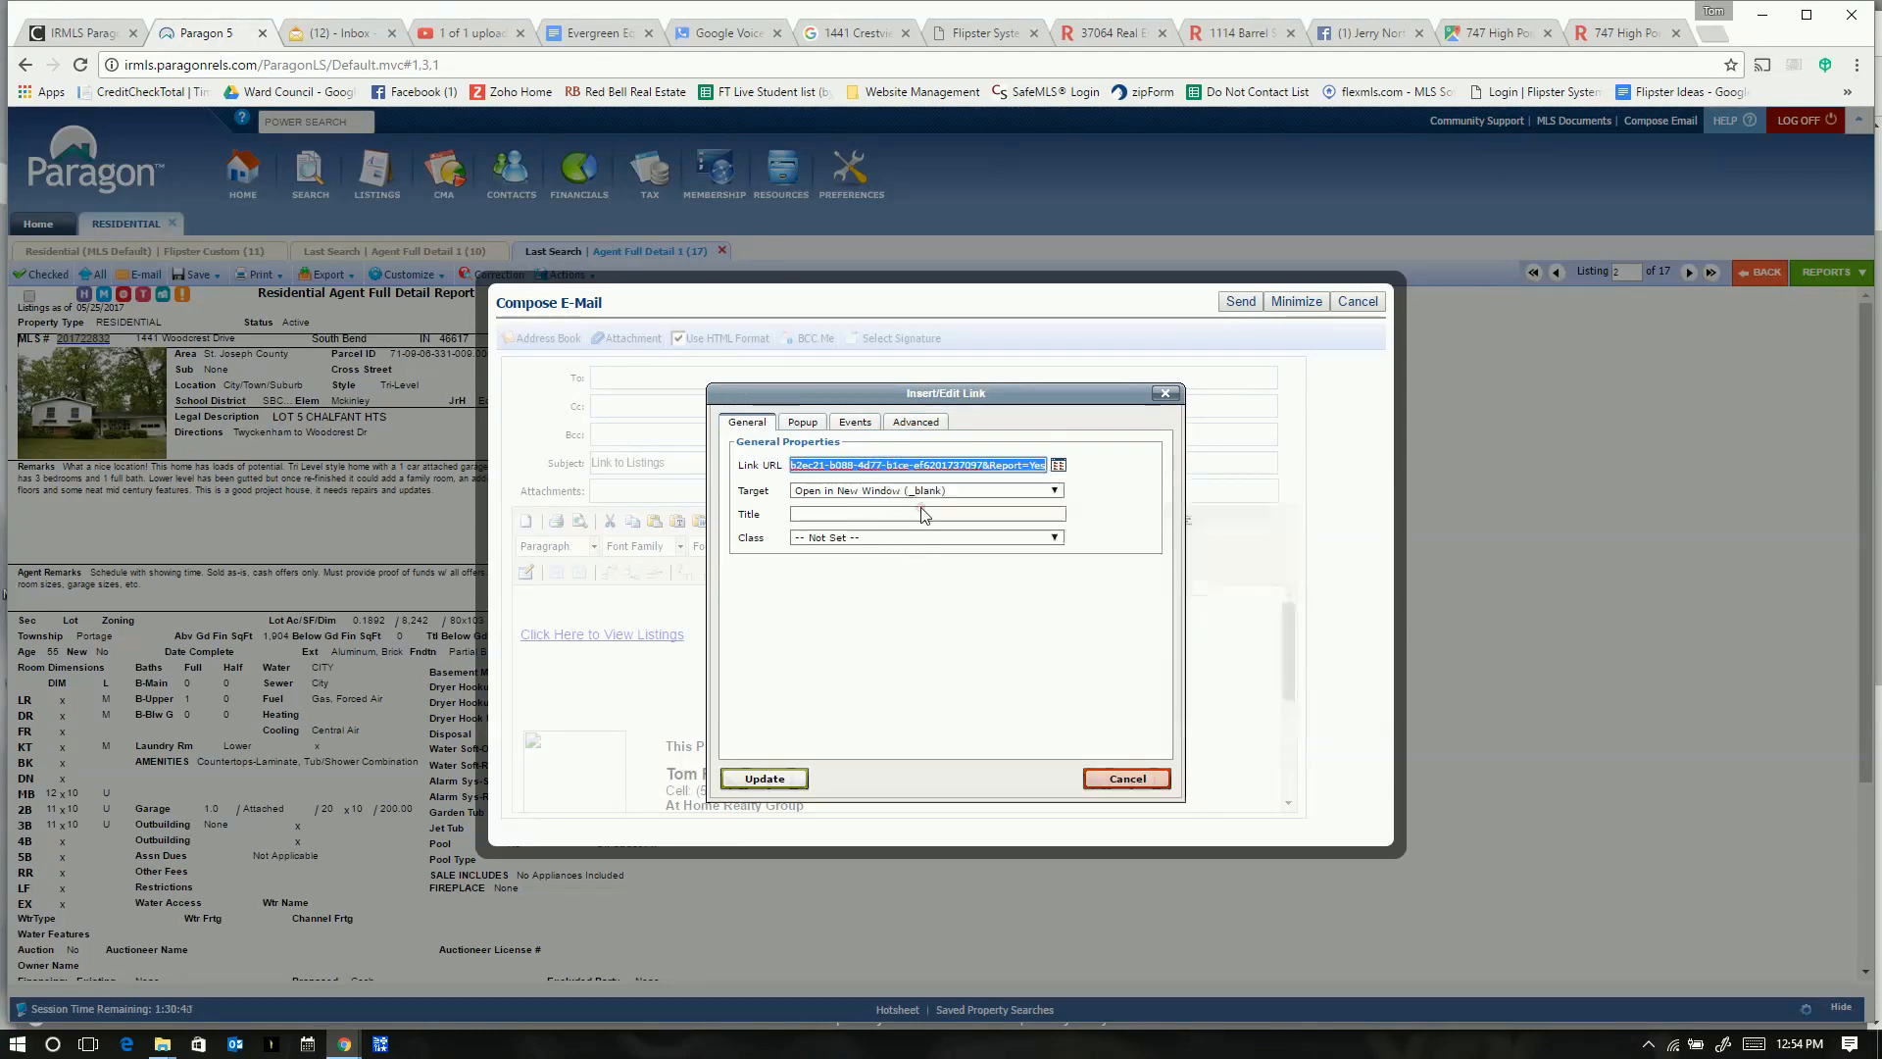
click(1711, 34)
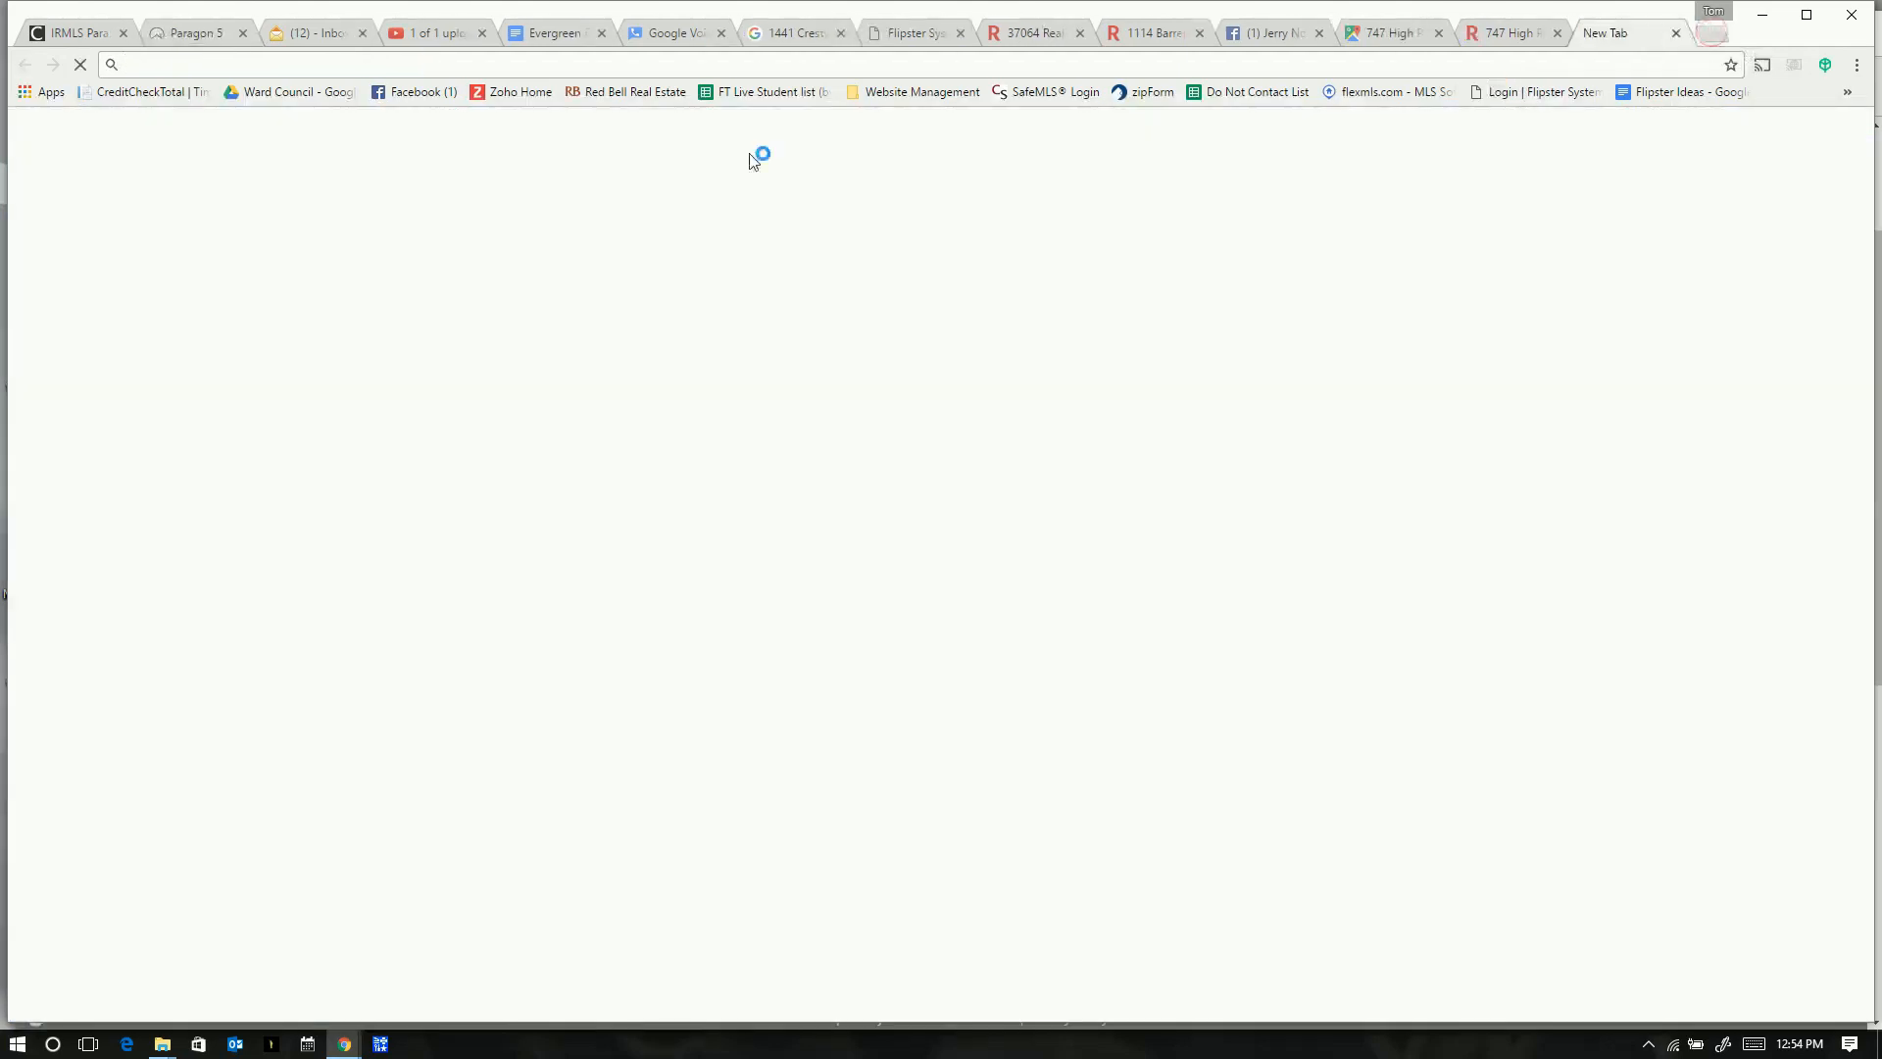
key(ctrl+v)
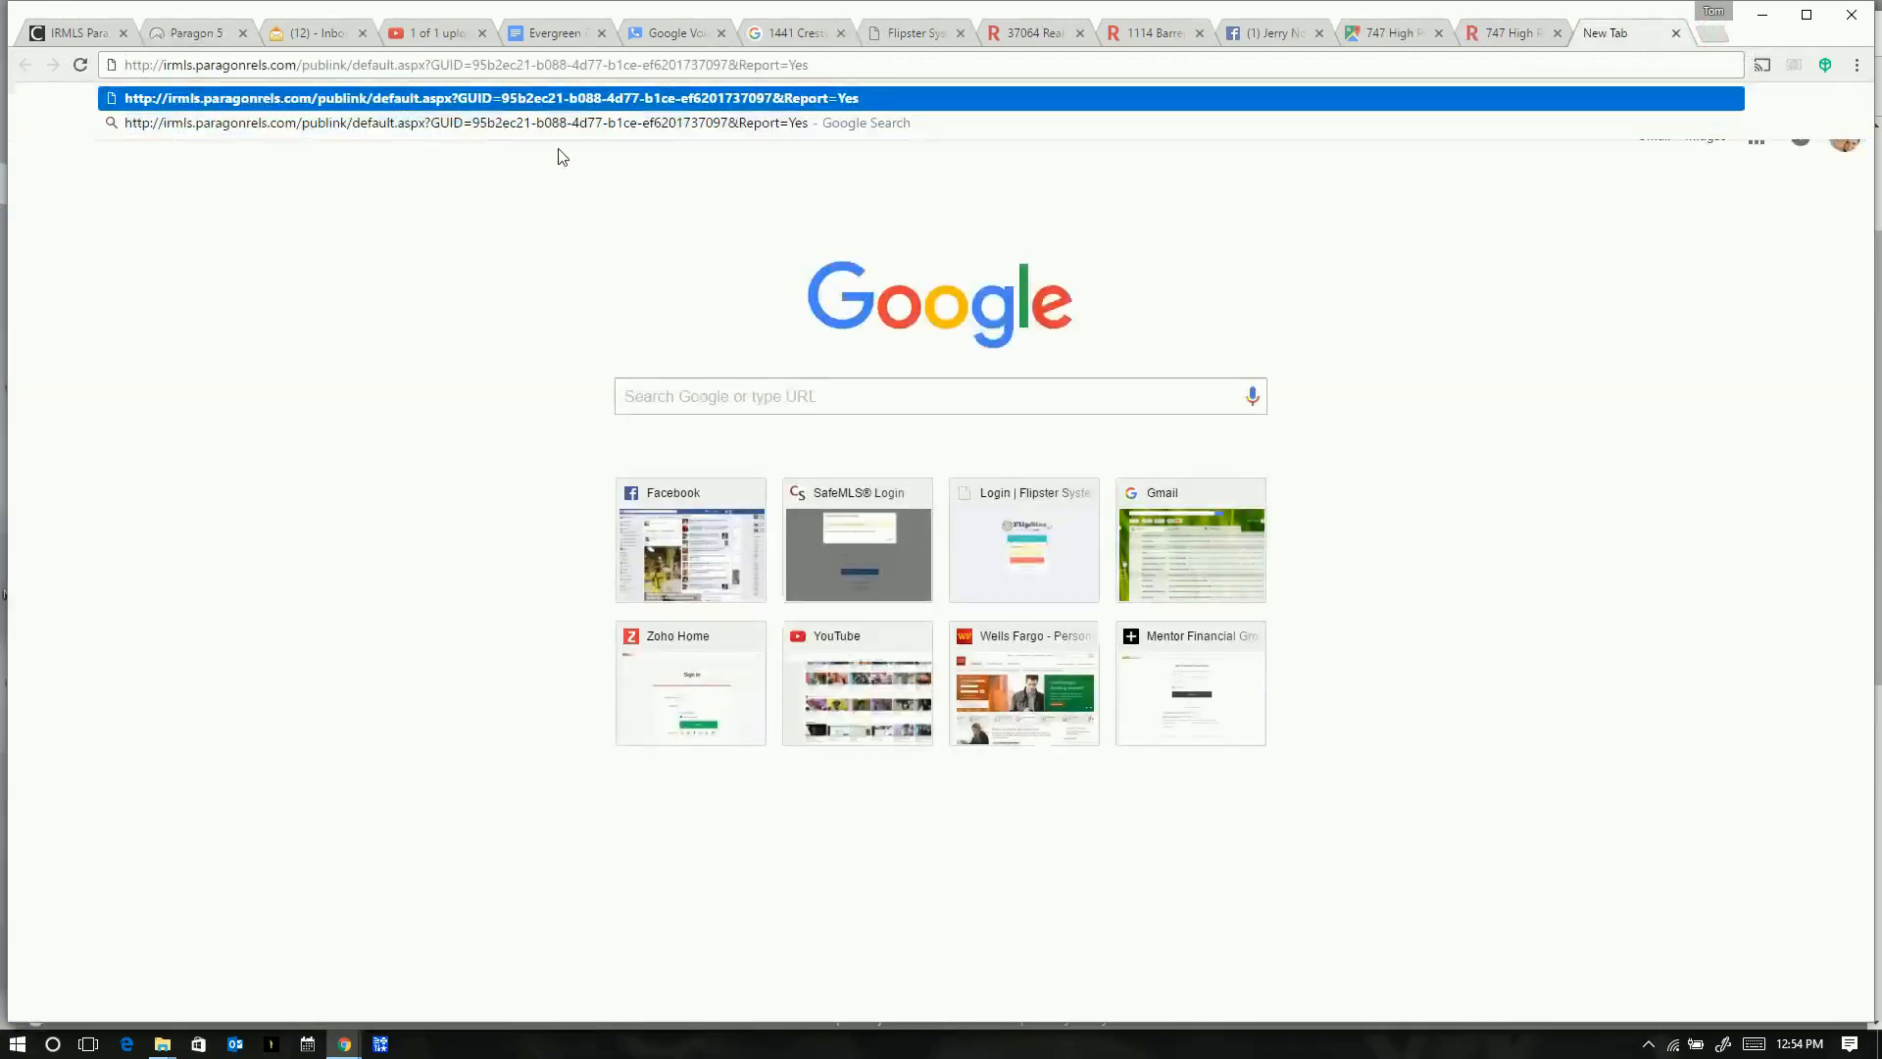
key(Return)
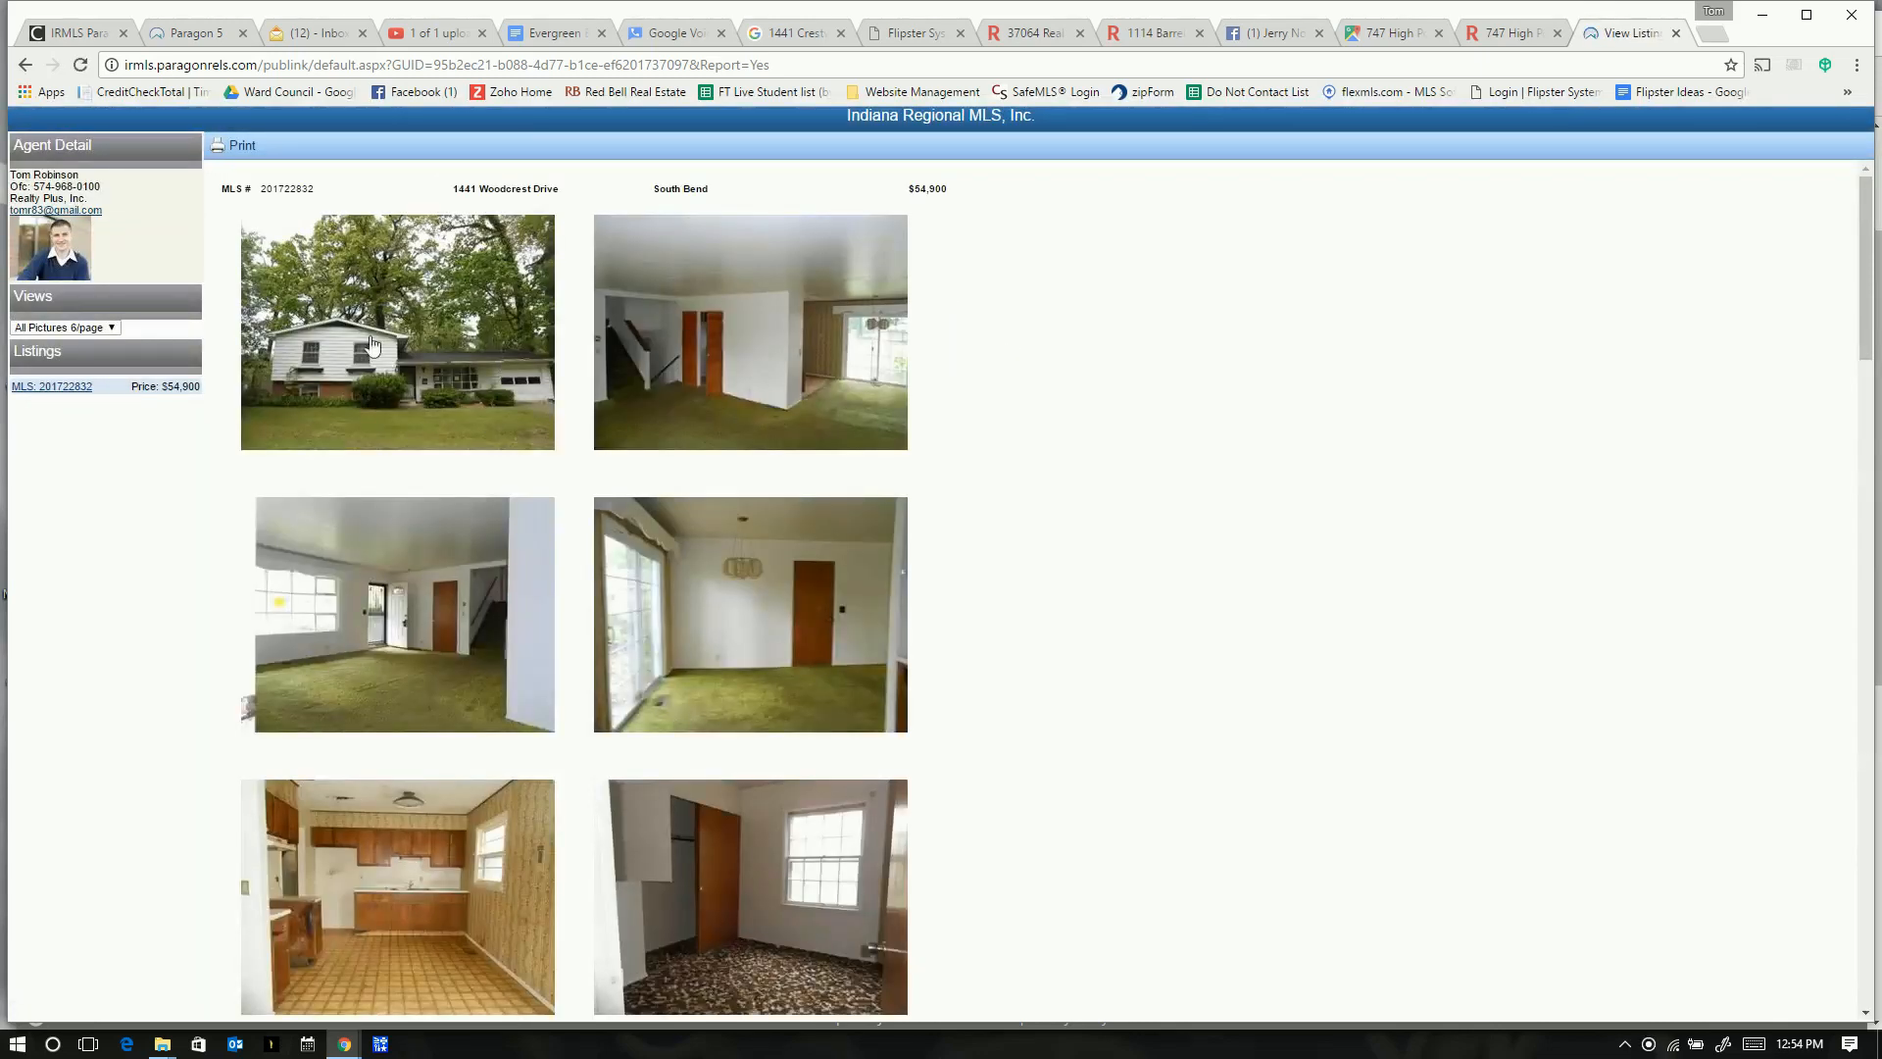
scroll(494, 539, down, 2)
scroll(494, 539, down, 1)
scroll(122, 320, up, 4)
- Switch the listing view to LA:Full Report 2, back to All Pictures 6/page, then select its address
click(112, 327)
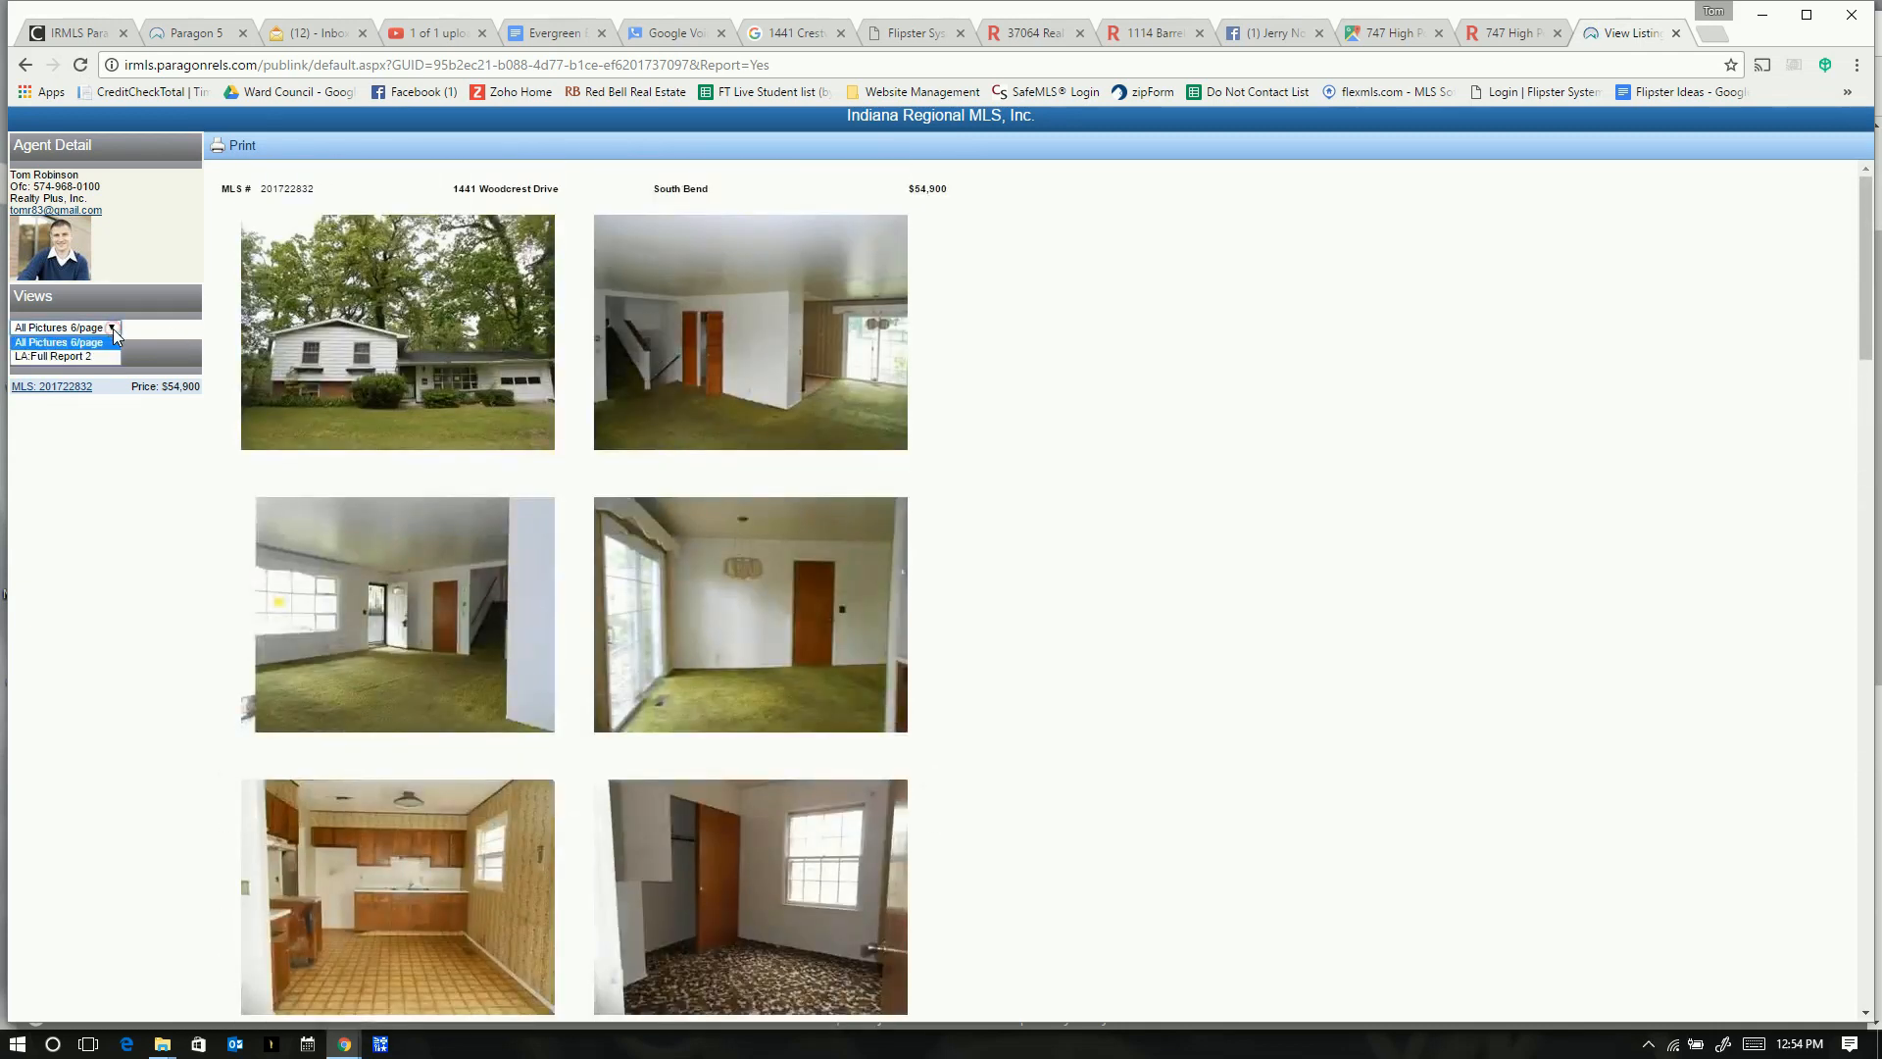
click(78, 355)
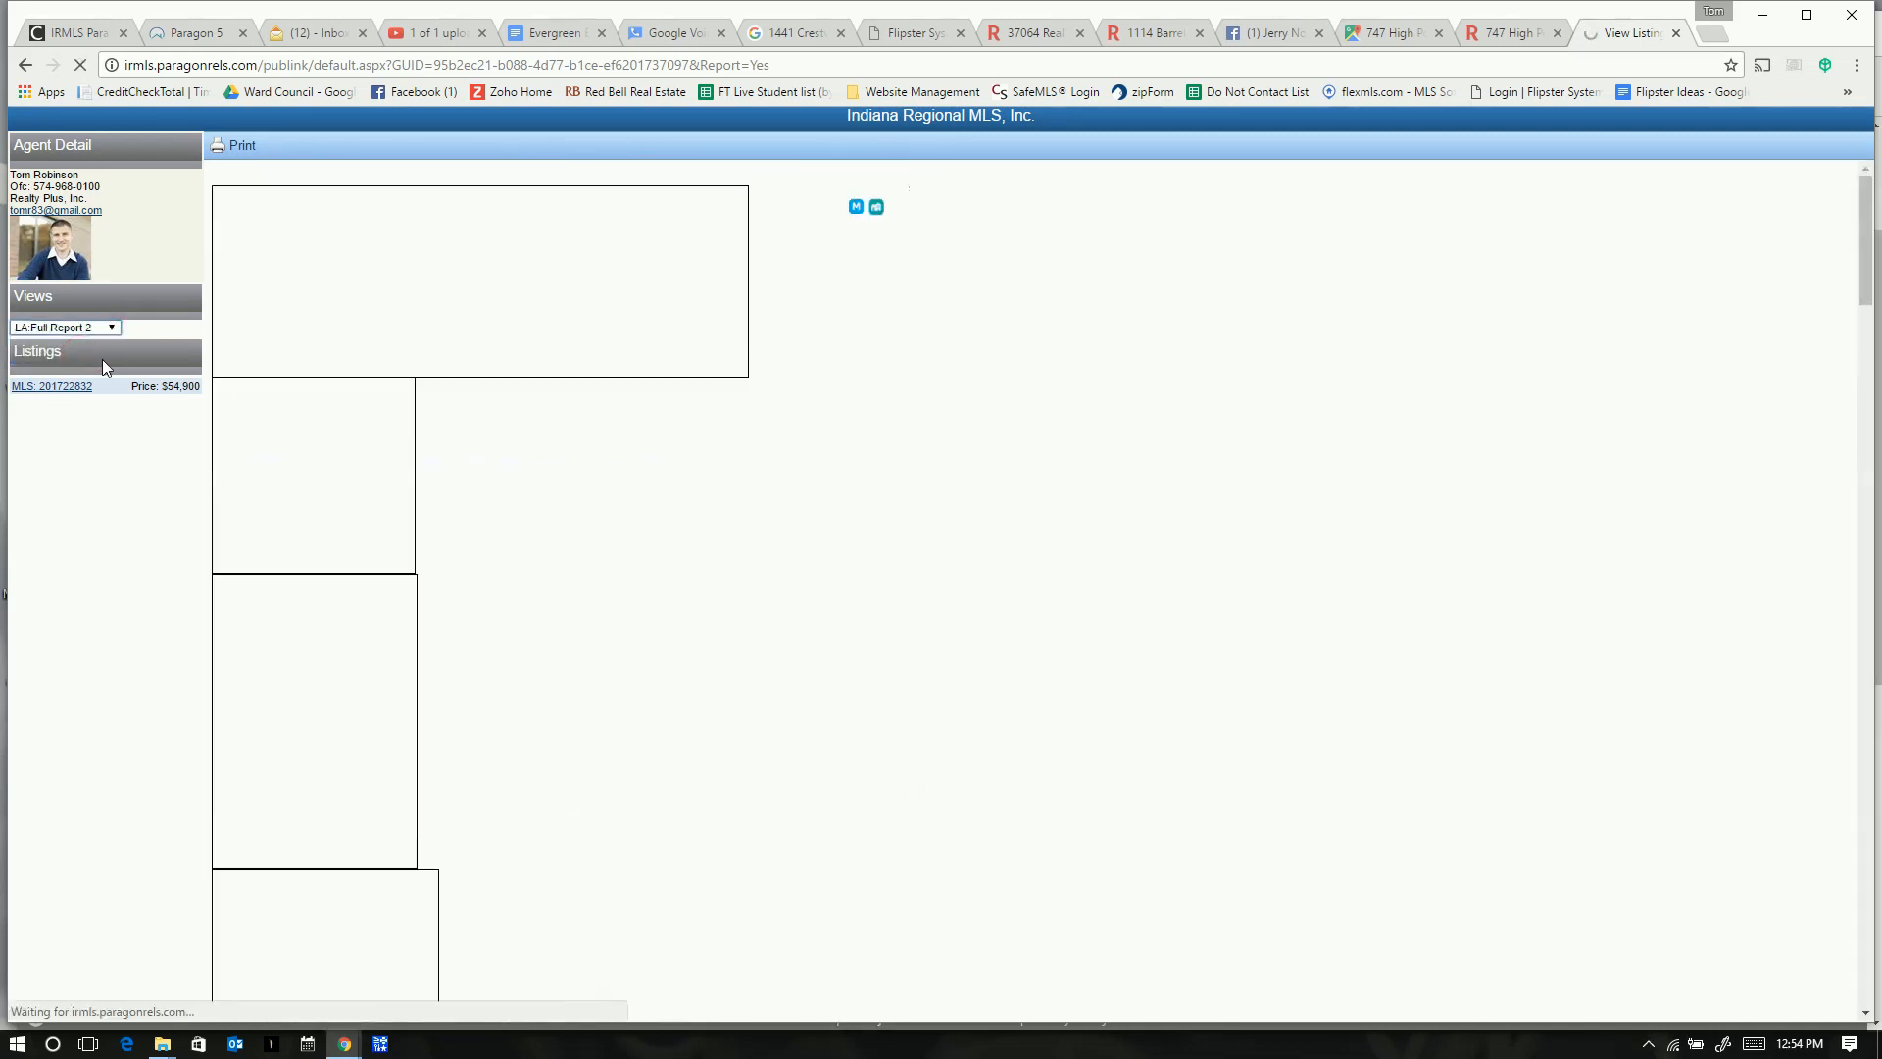
scroll(581, 437, down, 1)
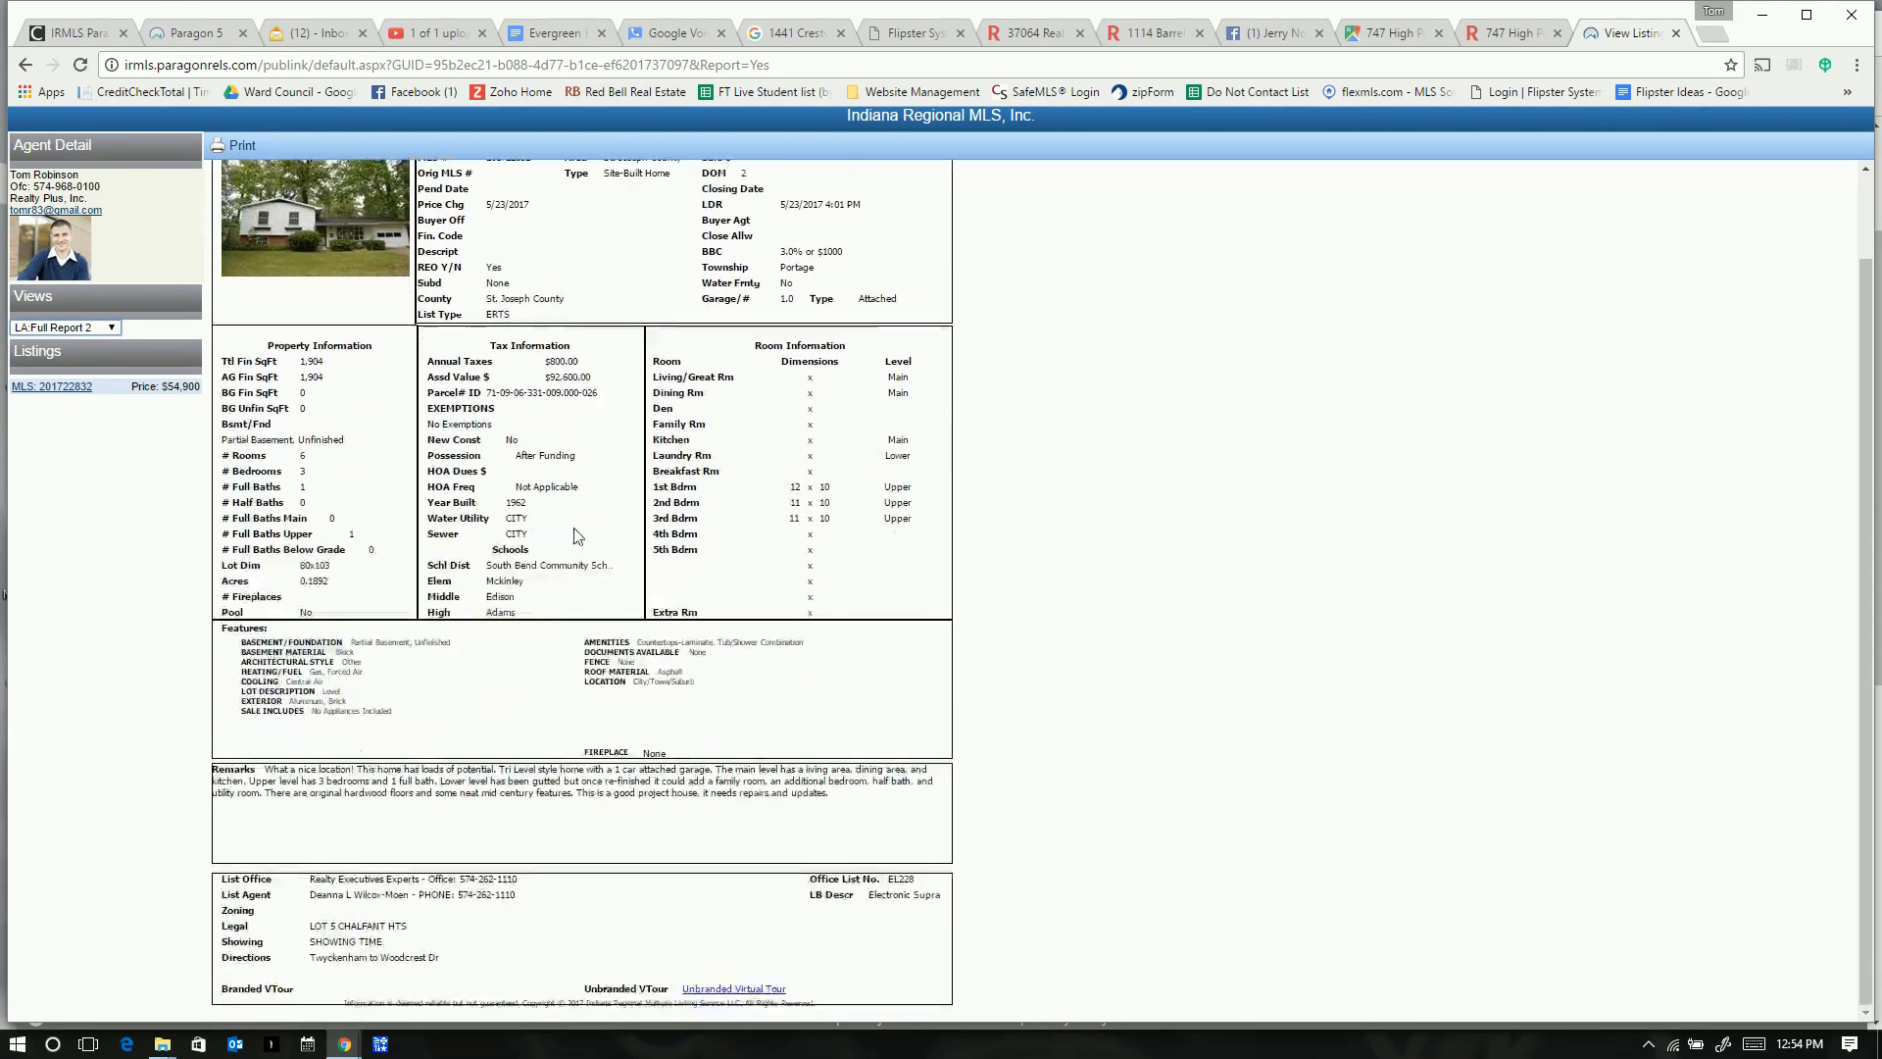
scroll(122, 321, up, 2)
click(116, 332)
click(108, 341)
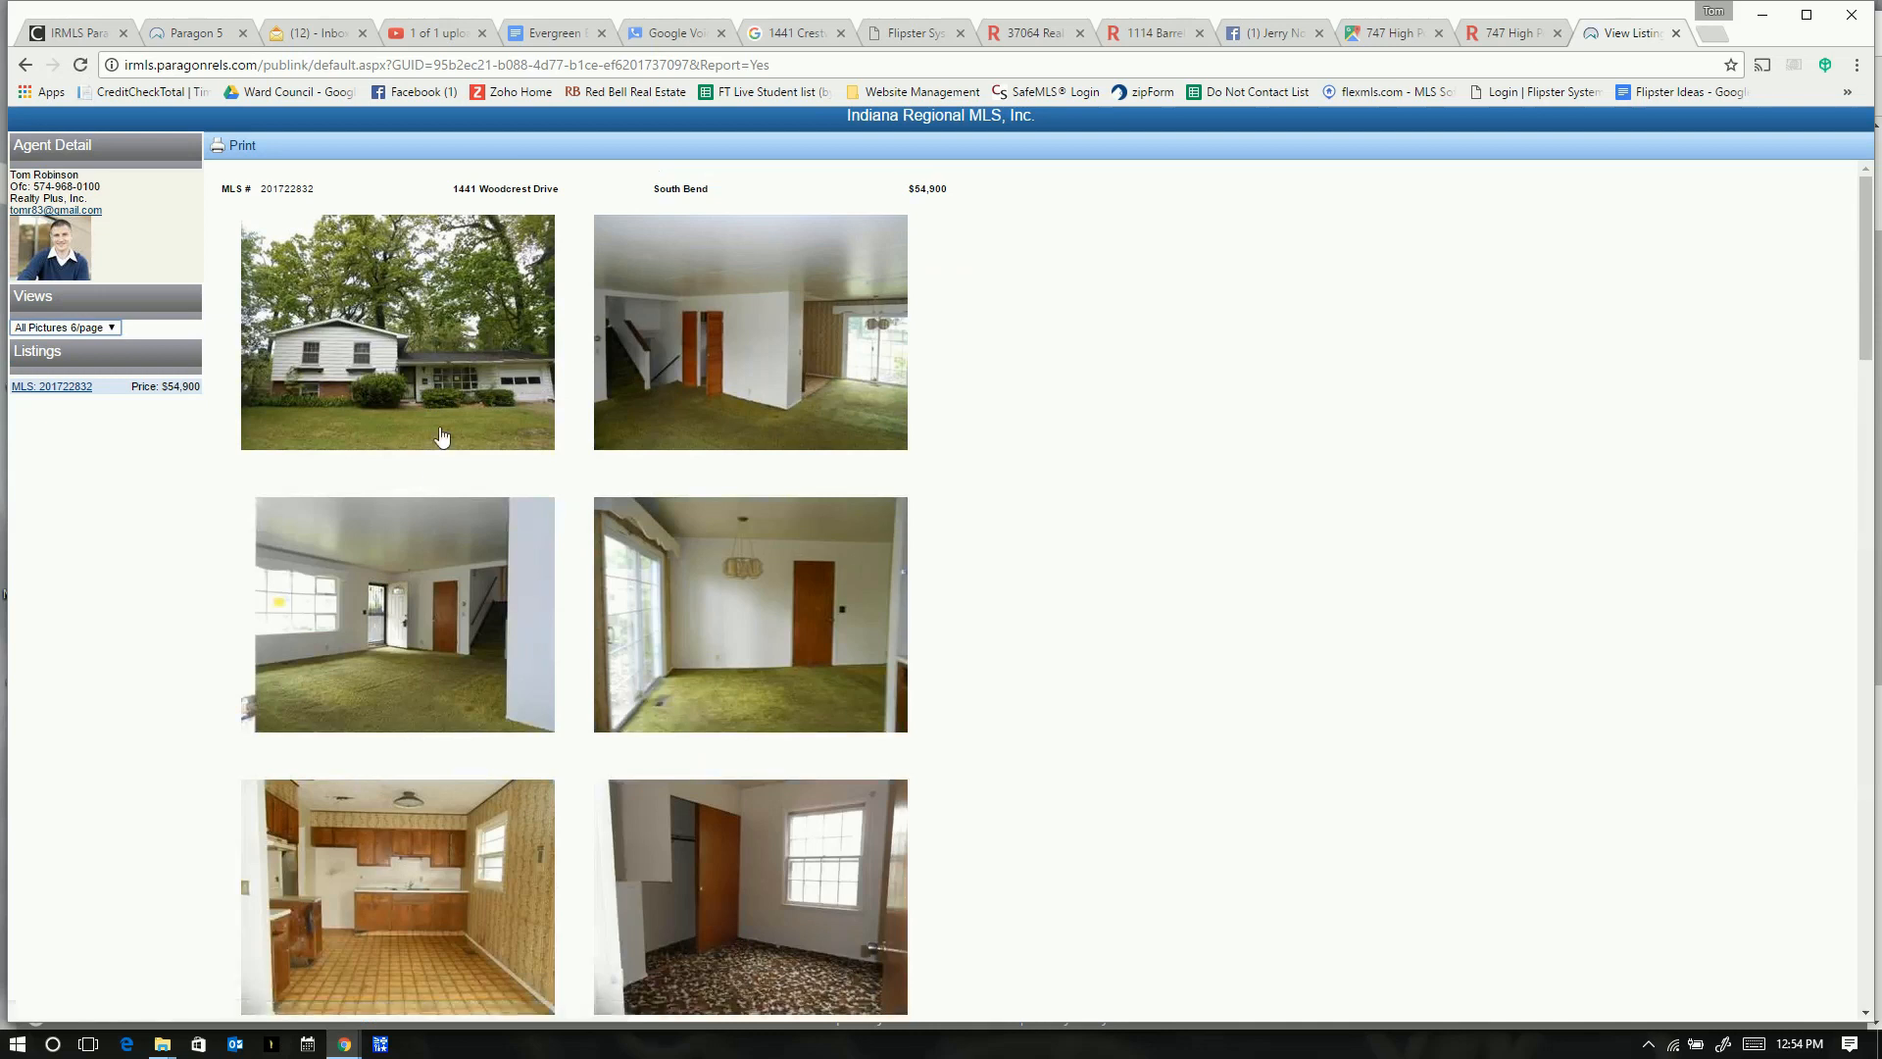
scroll(532, 369, down, 5)
scroll(533, 368, up, 5)
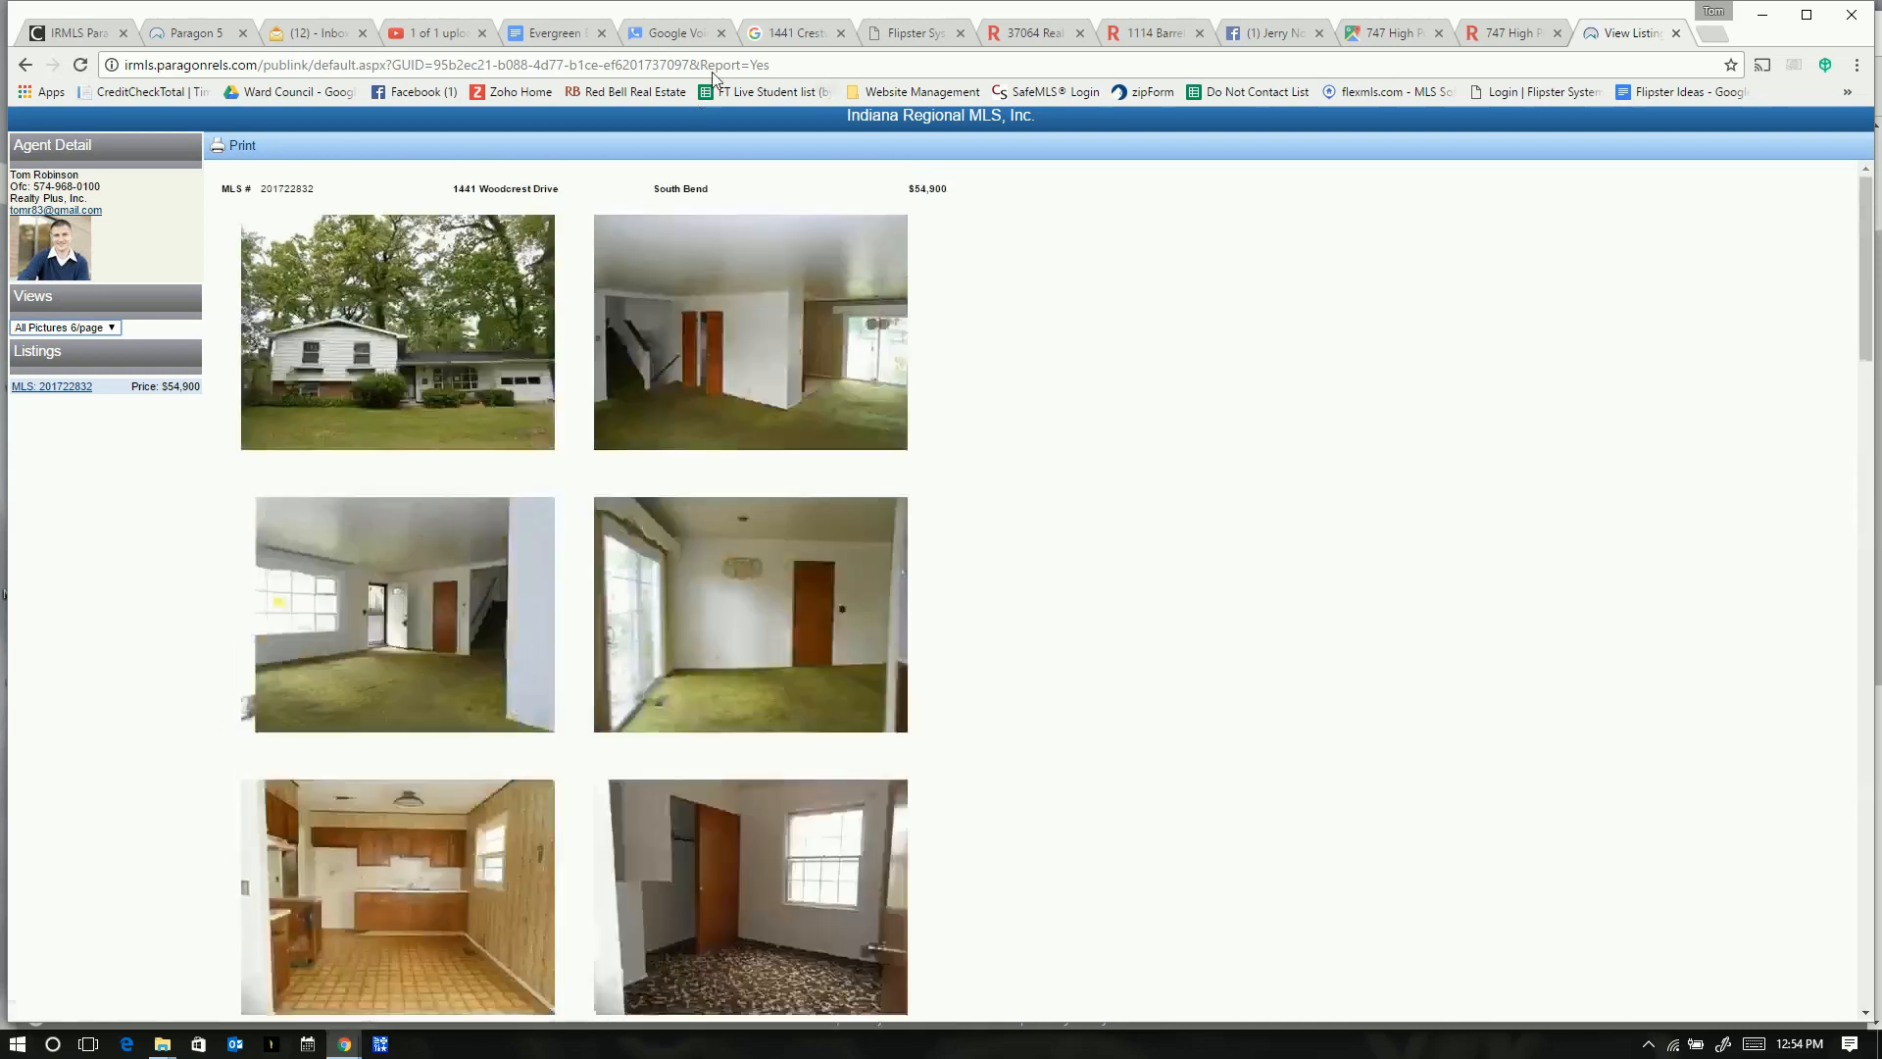
click(773, 65)
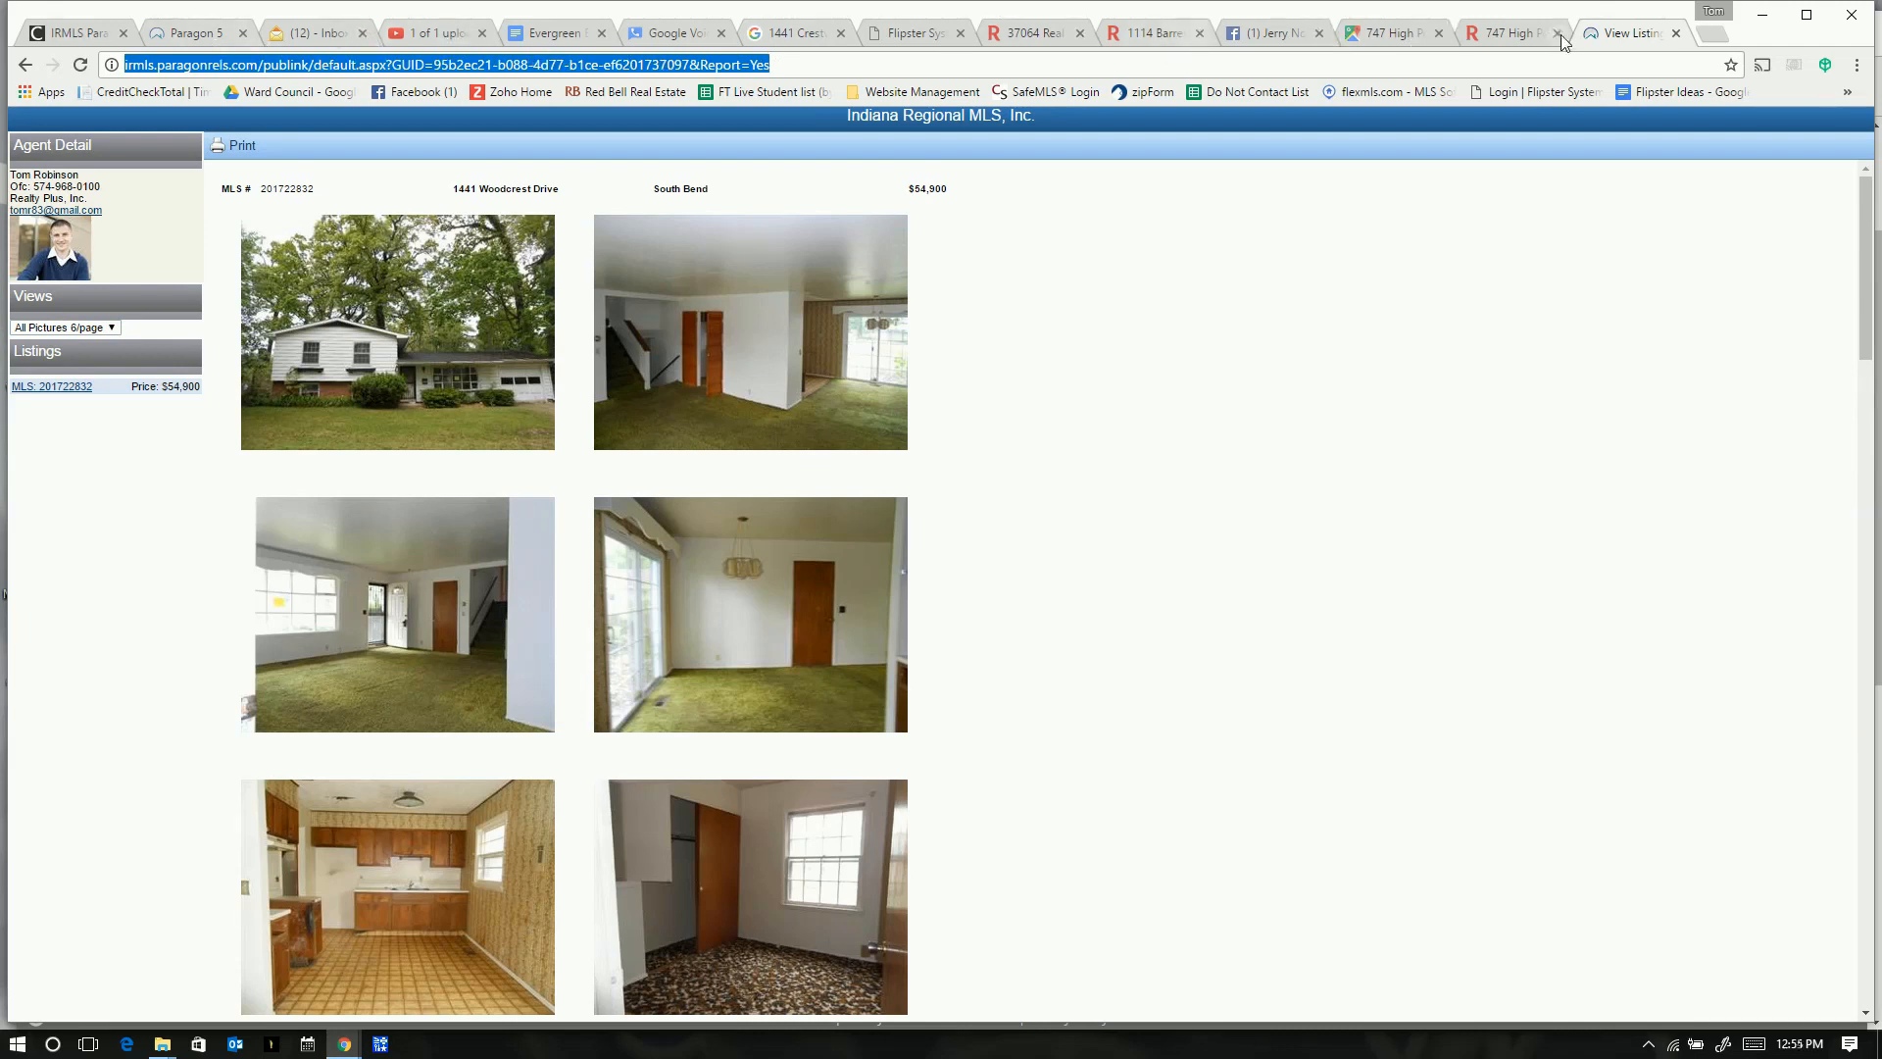
- Paste the MLS listing address into Flipster's Link to Property Images field
click(903, 38)
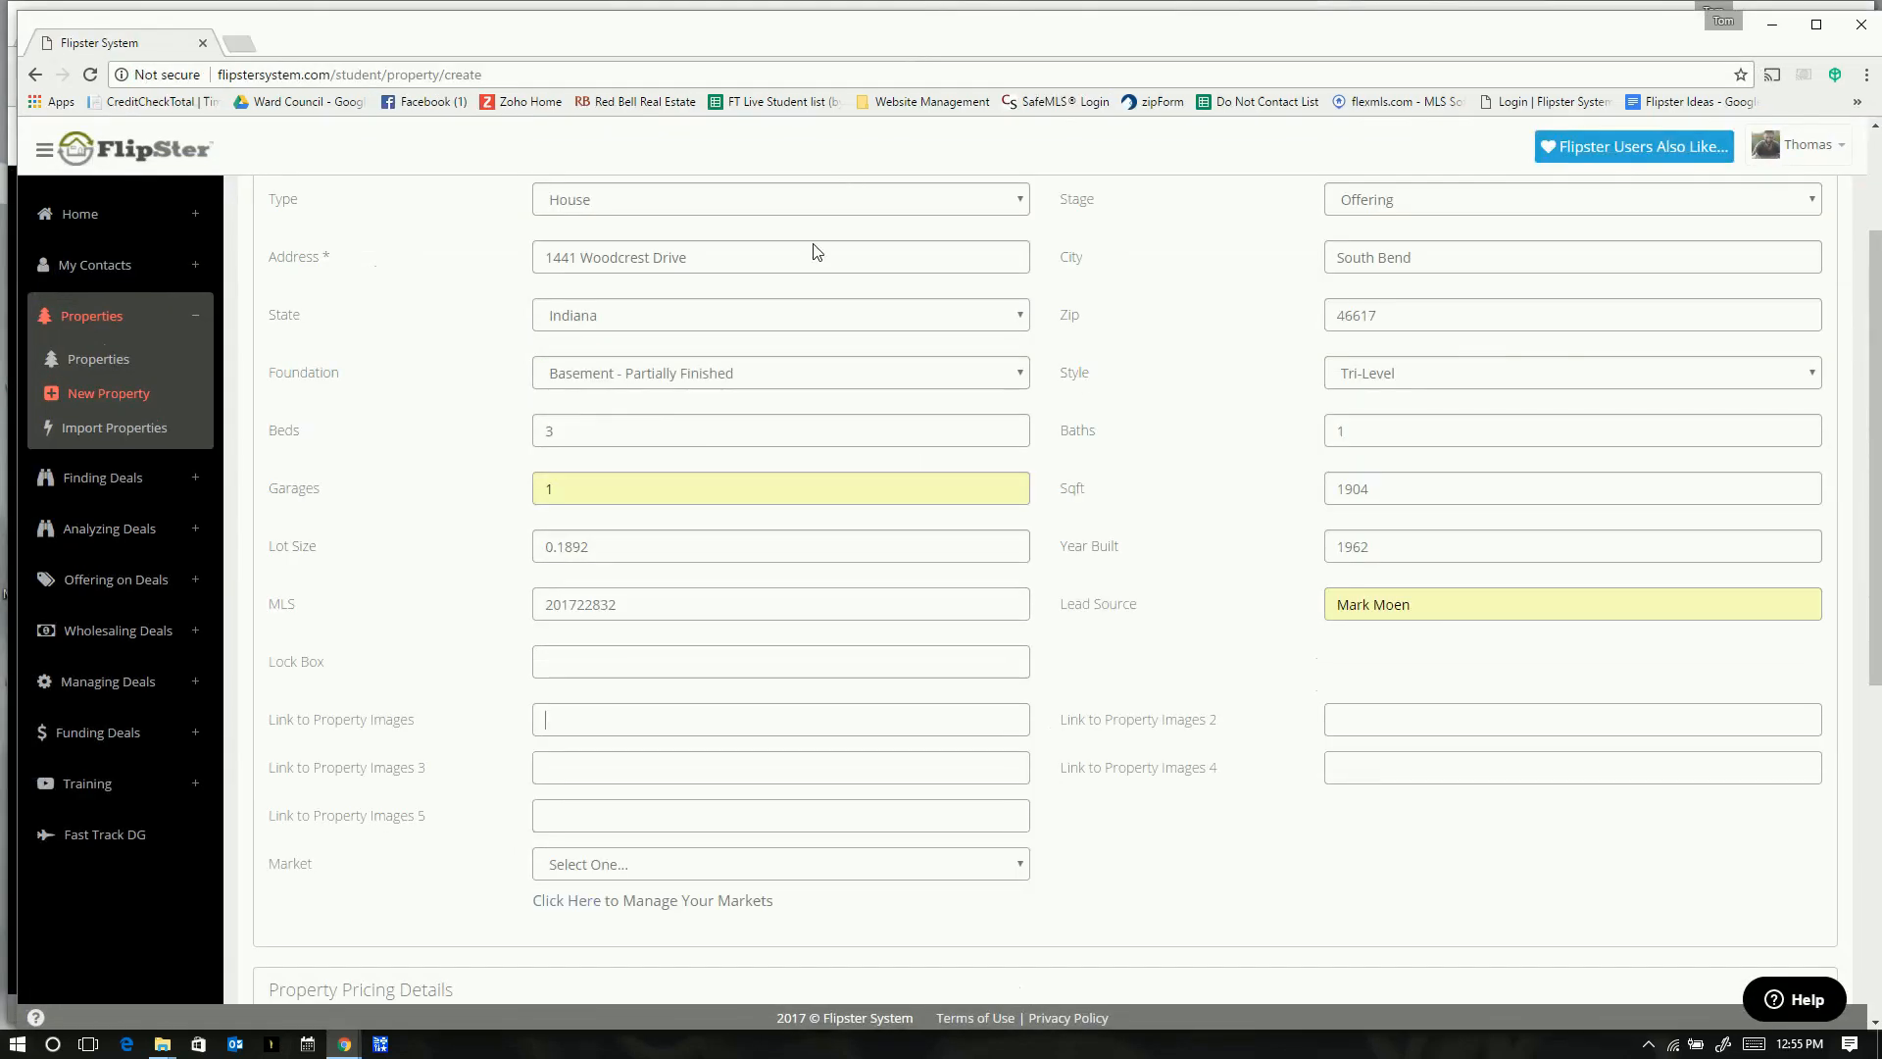
click(560, 705)
key(ctrl+v)
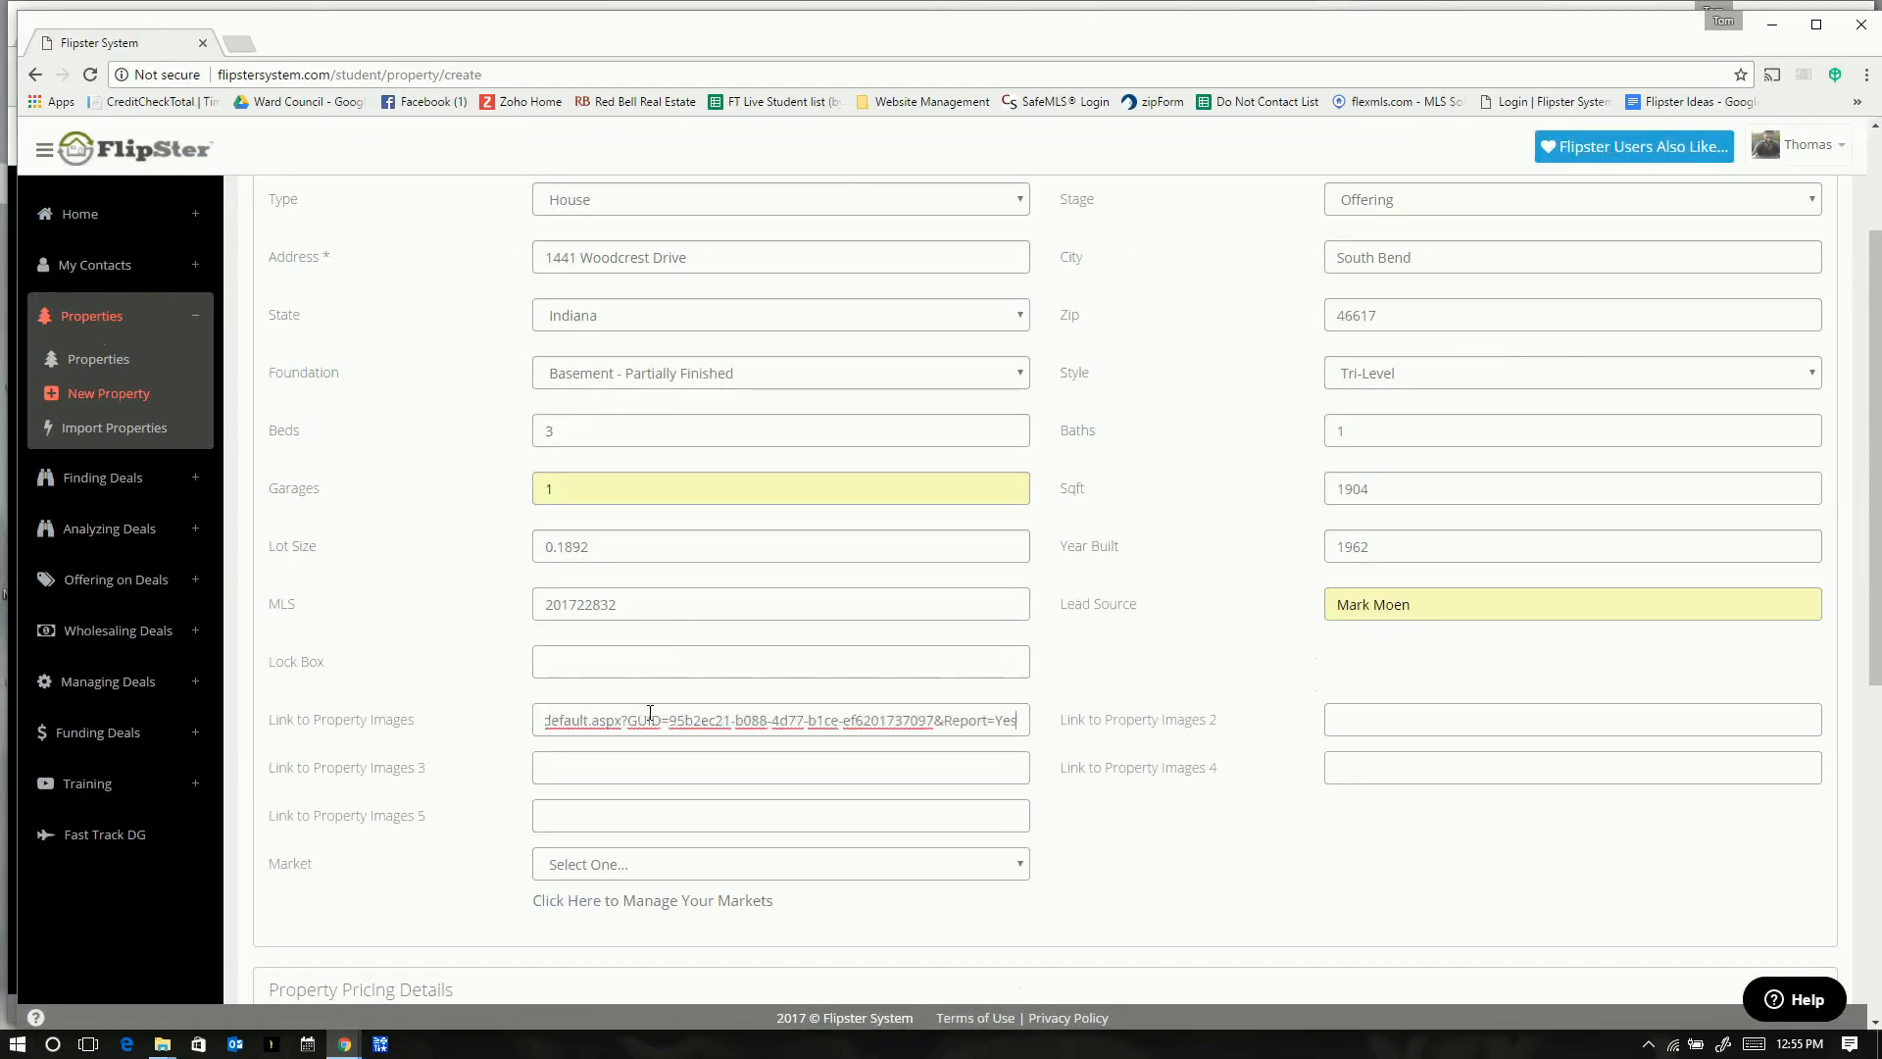
click(693, 764)
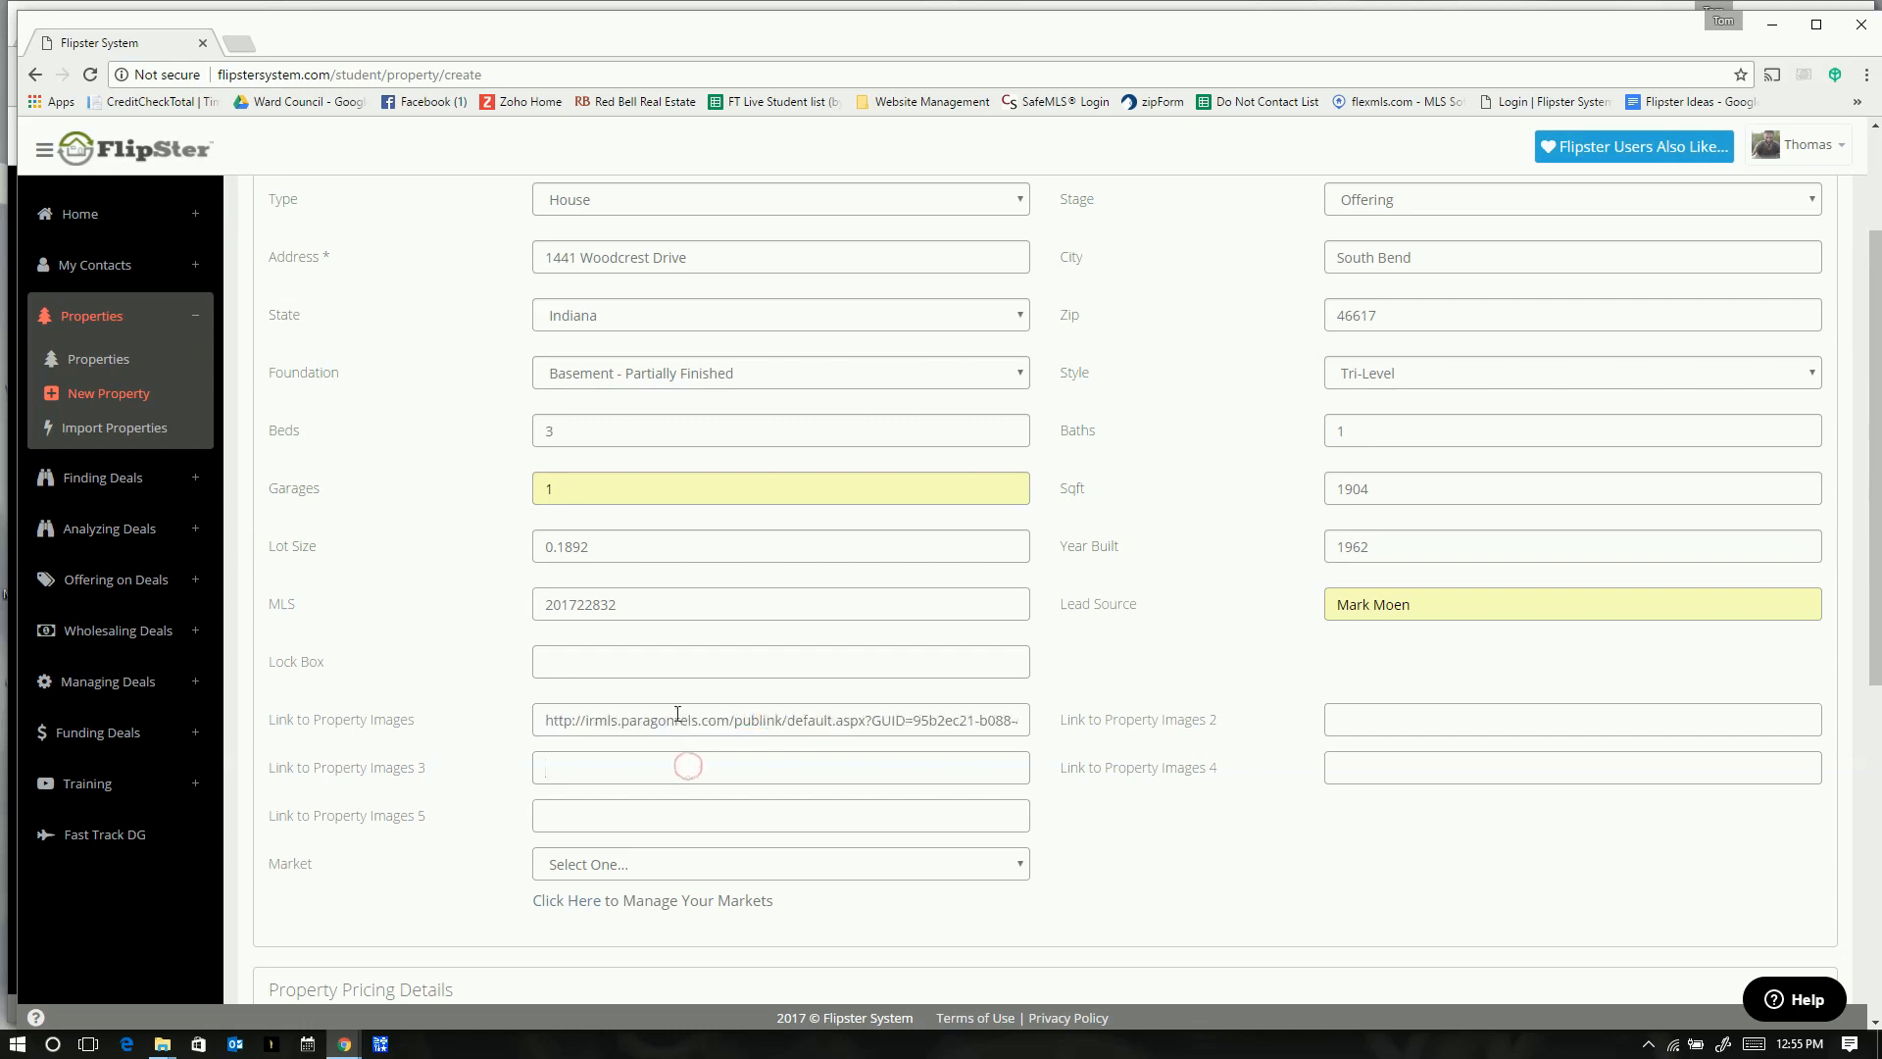
- Set the property's market to Michiana and begin the list price with 5
click(679, 866)
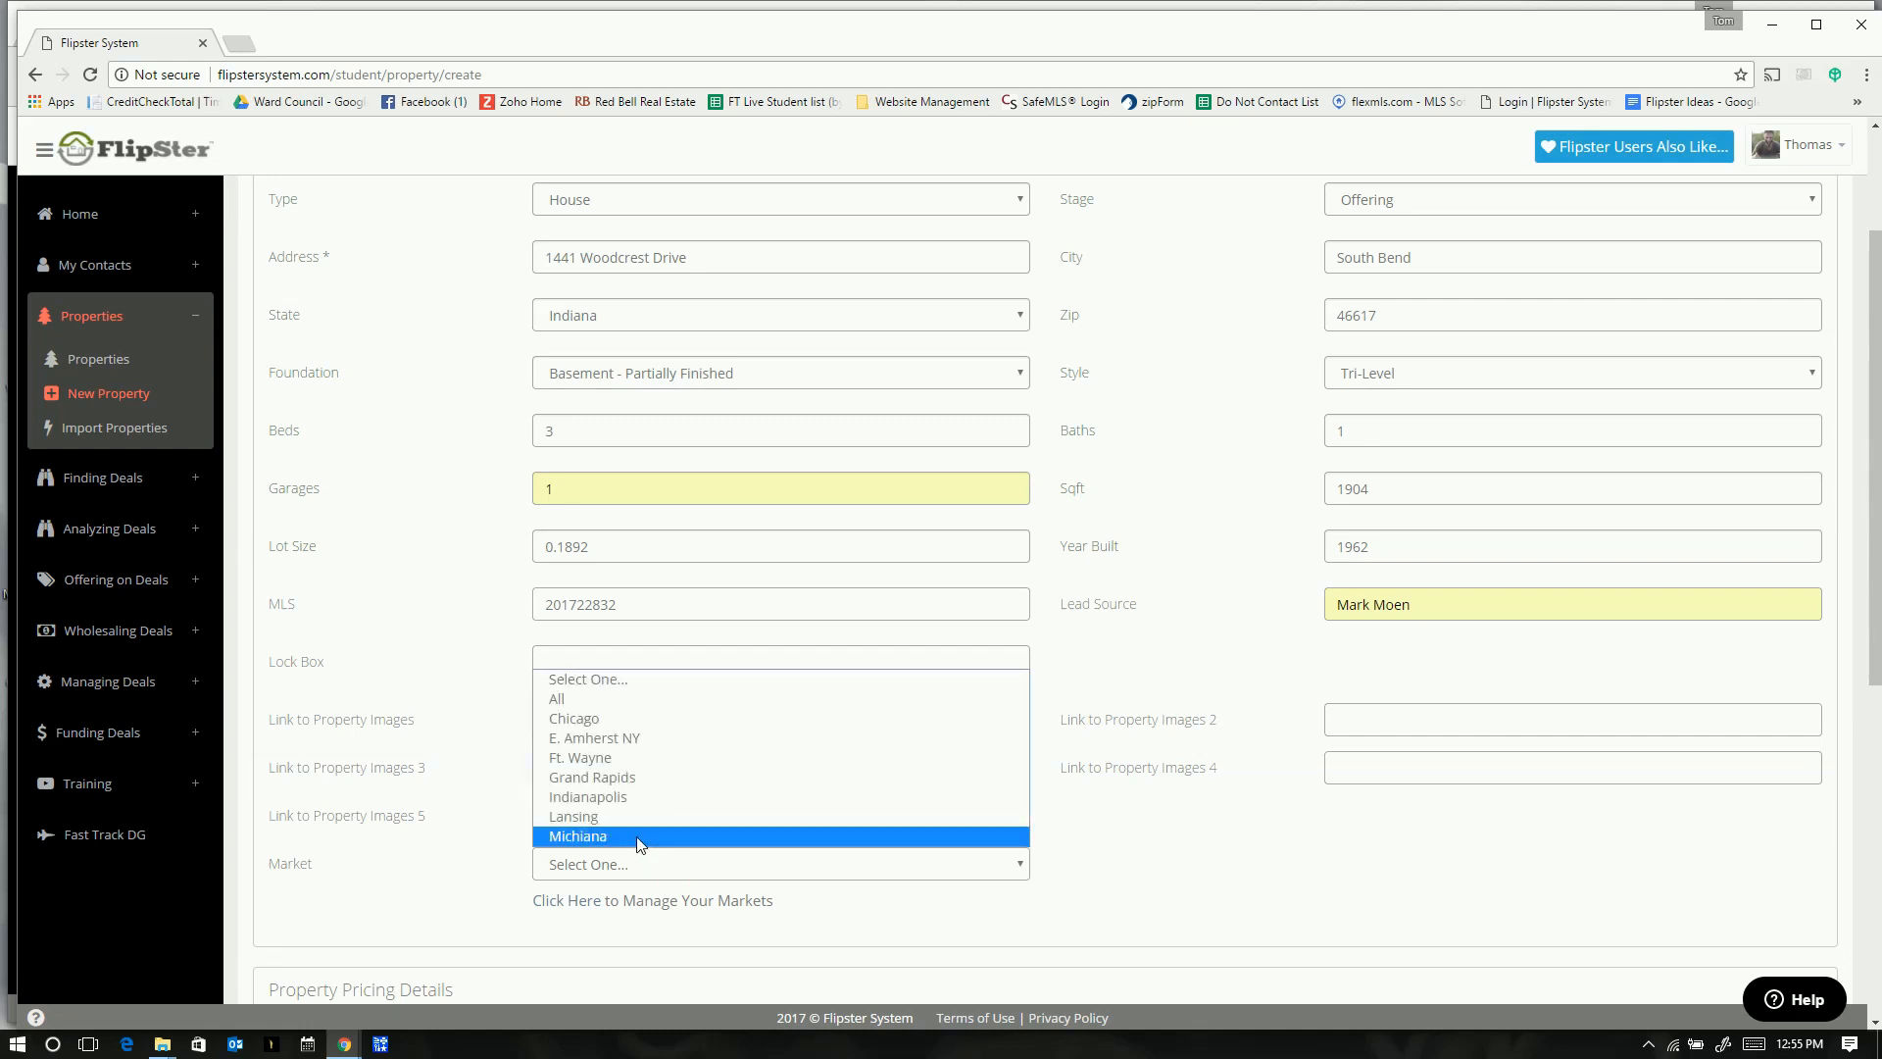
click(639, 835)
click(1151, 833)
scroll(1173, 843, down, 1)
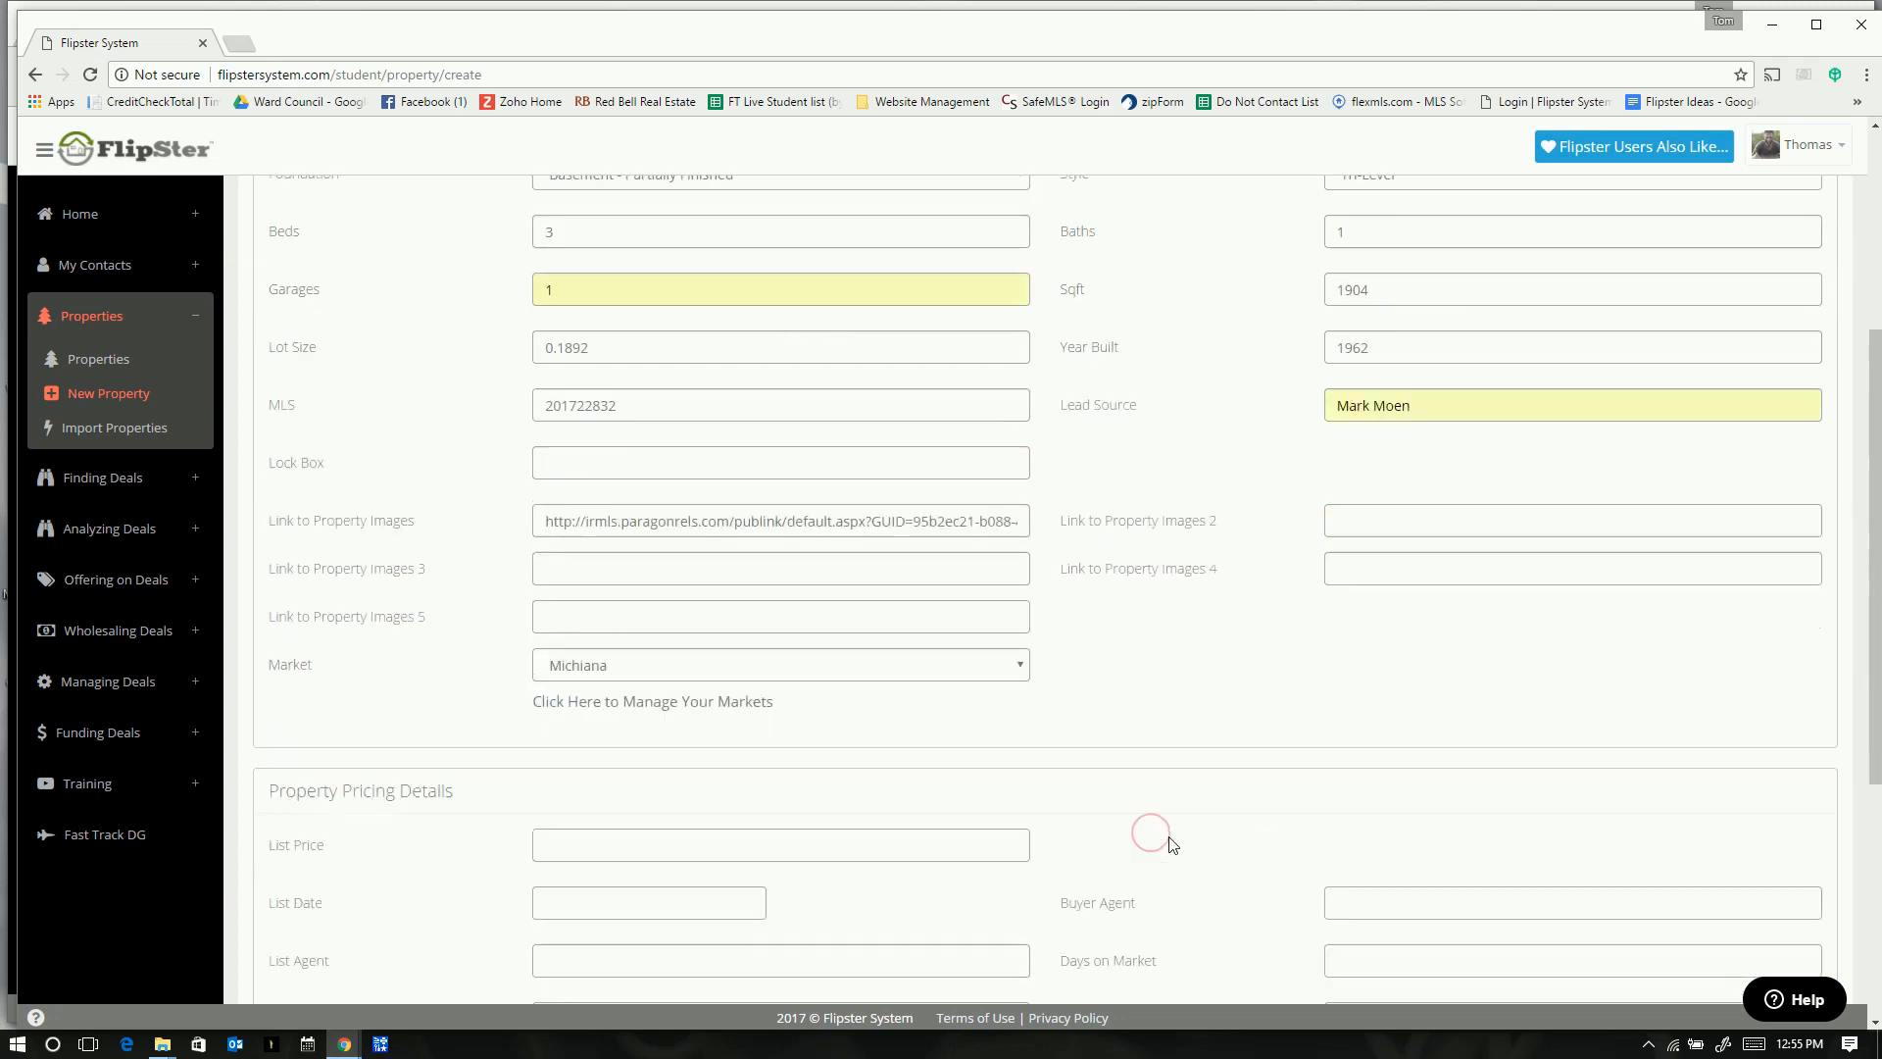
scroll(1172, 843, down, 2)
click(583, 566)
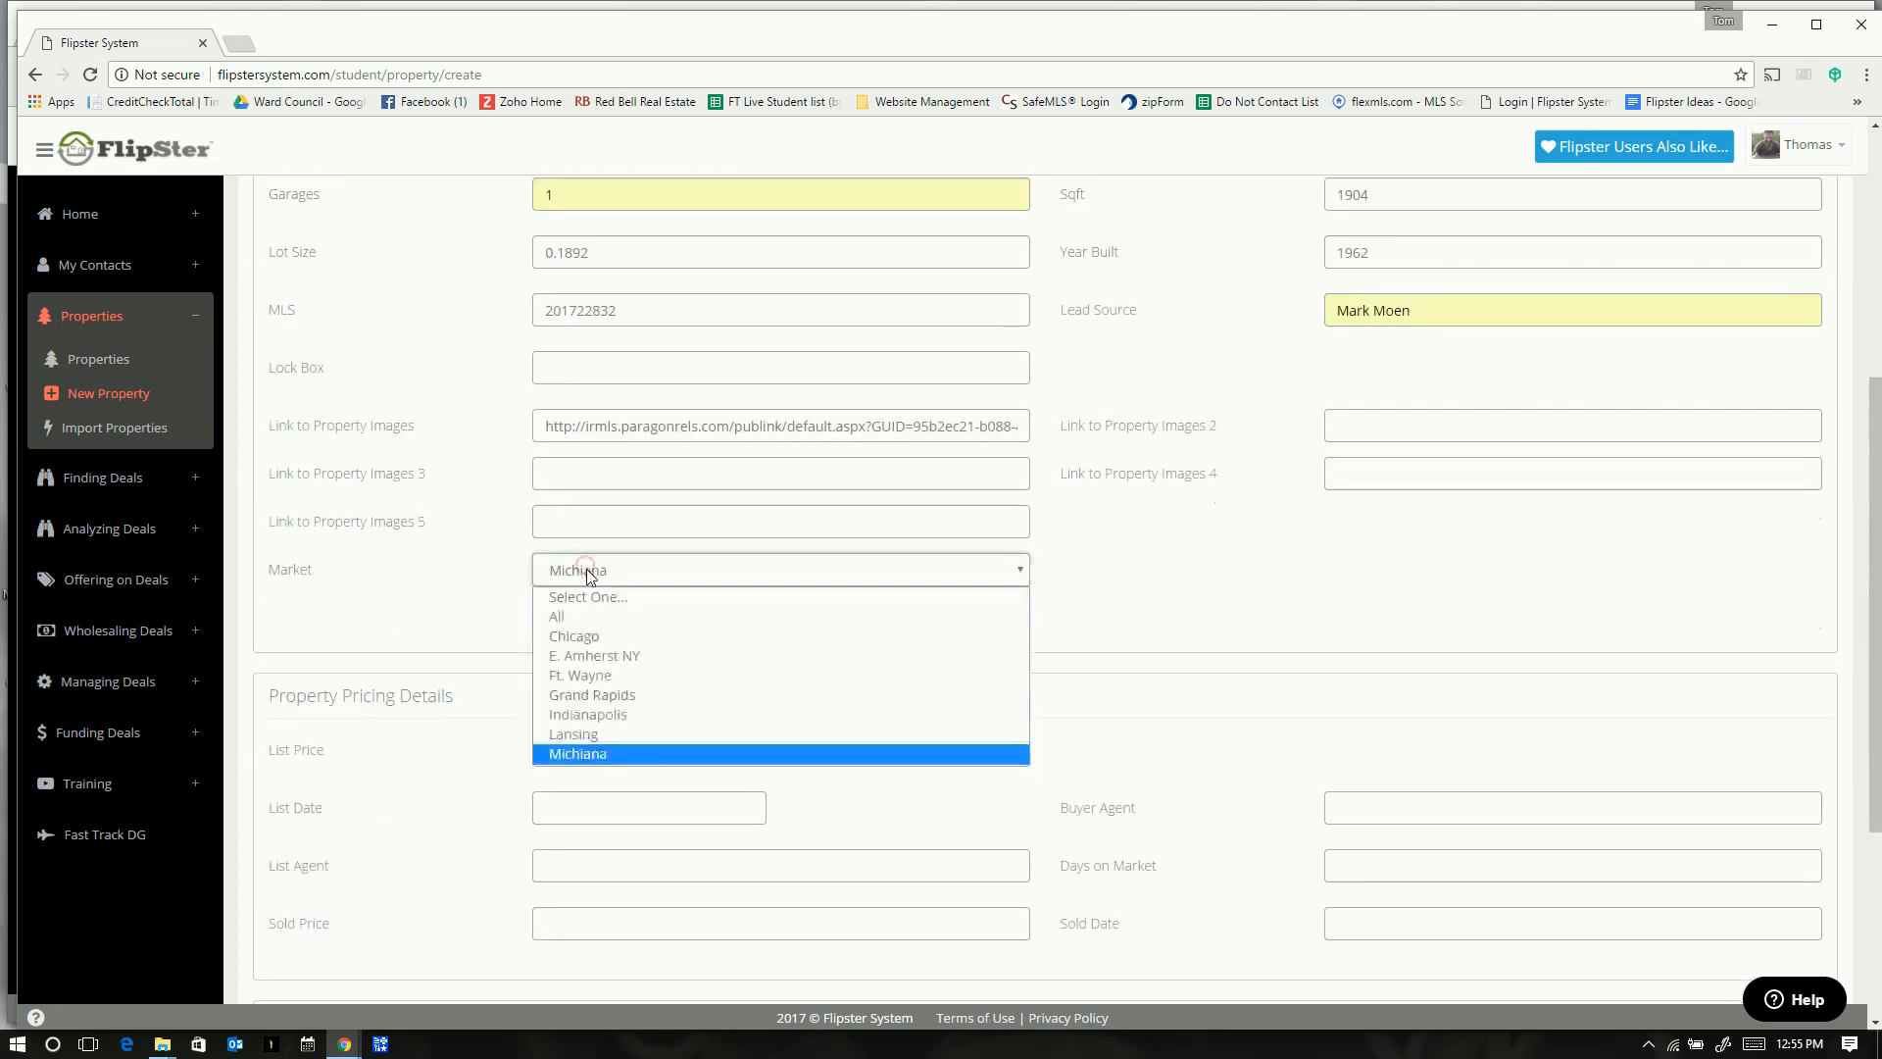
click(579, 751)
click(607, 739)
text(5)
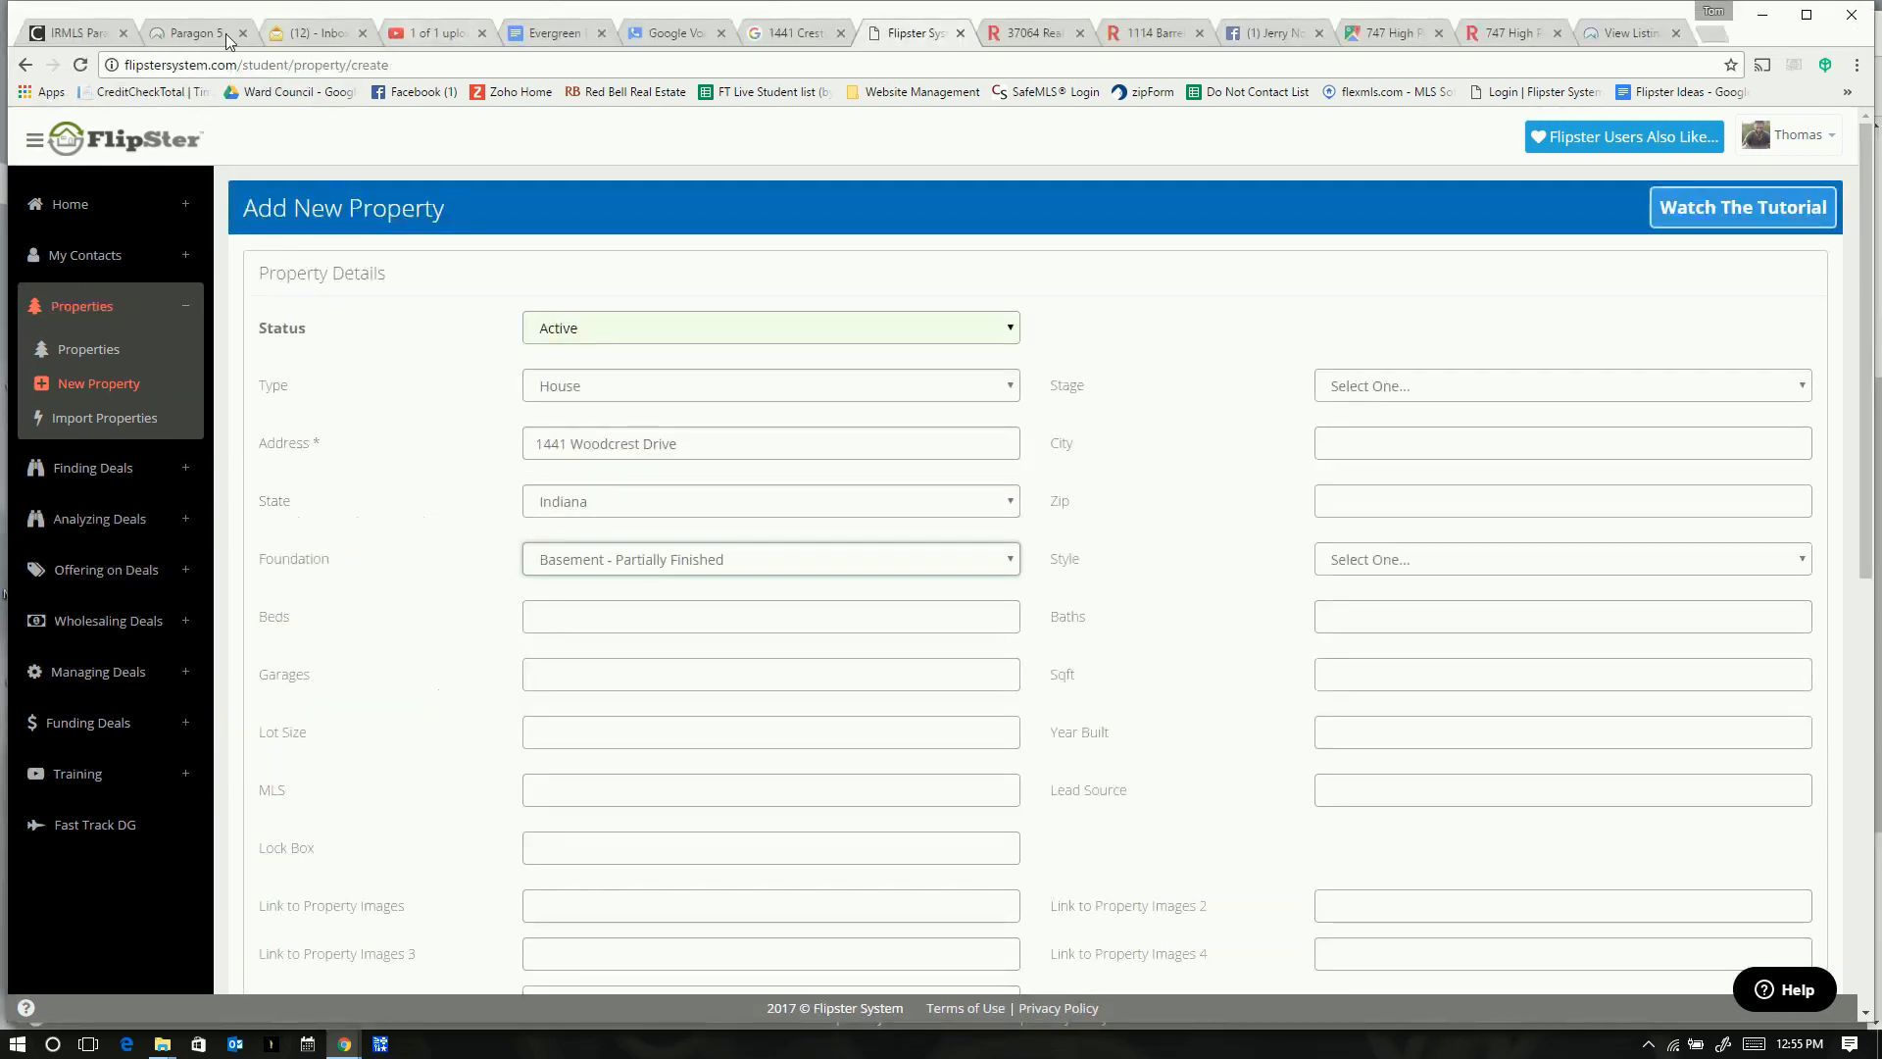
- Cancel Paragon's Insert/Edit Link dialog and discard the Compose E-Mail draft
click(201, 32)
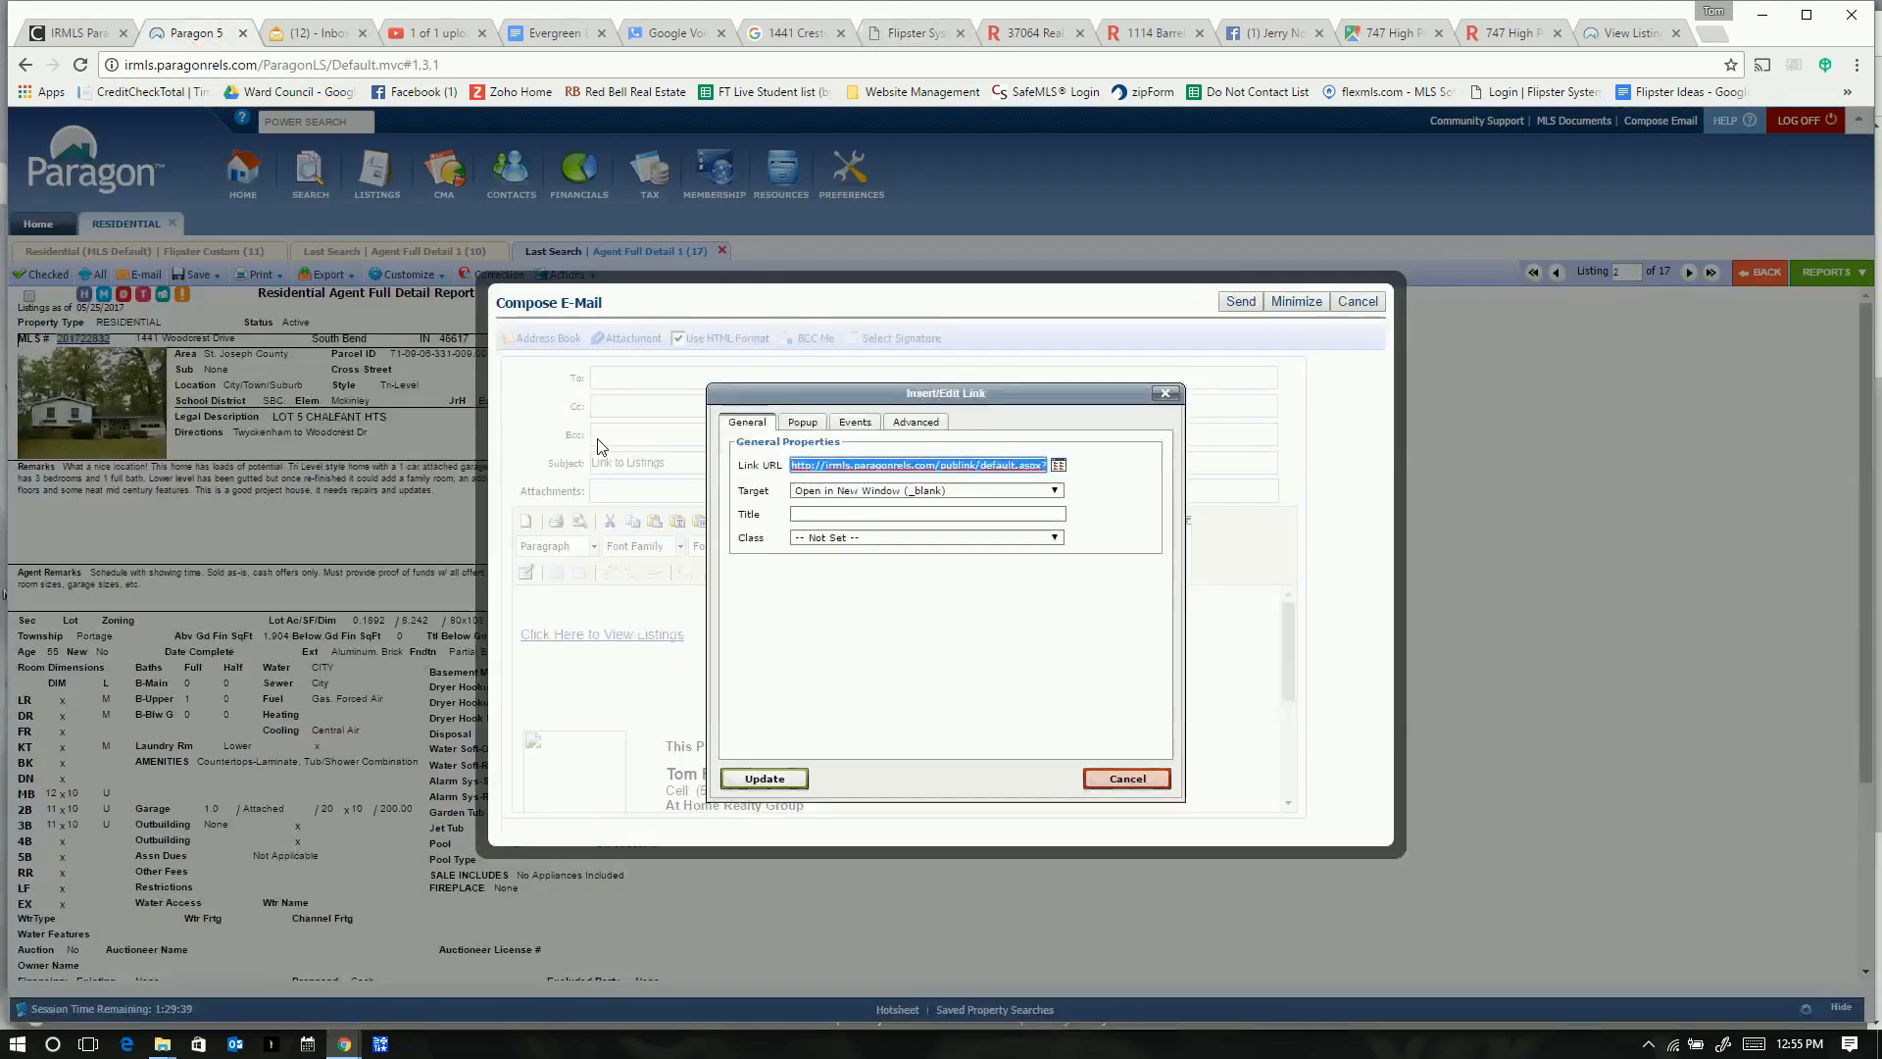
click(1116, 781)
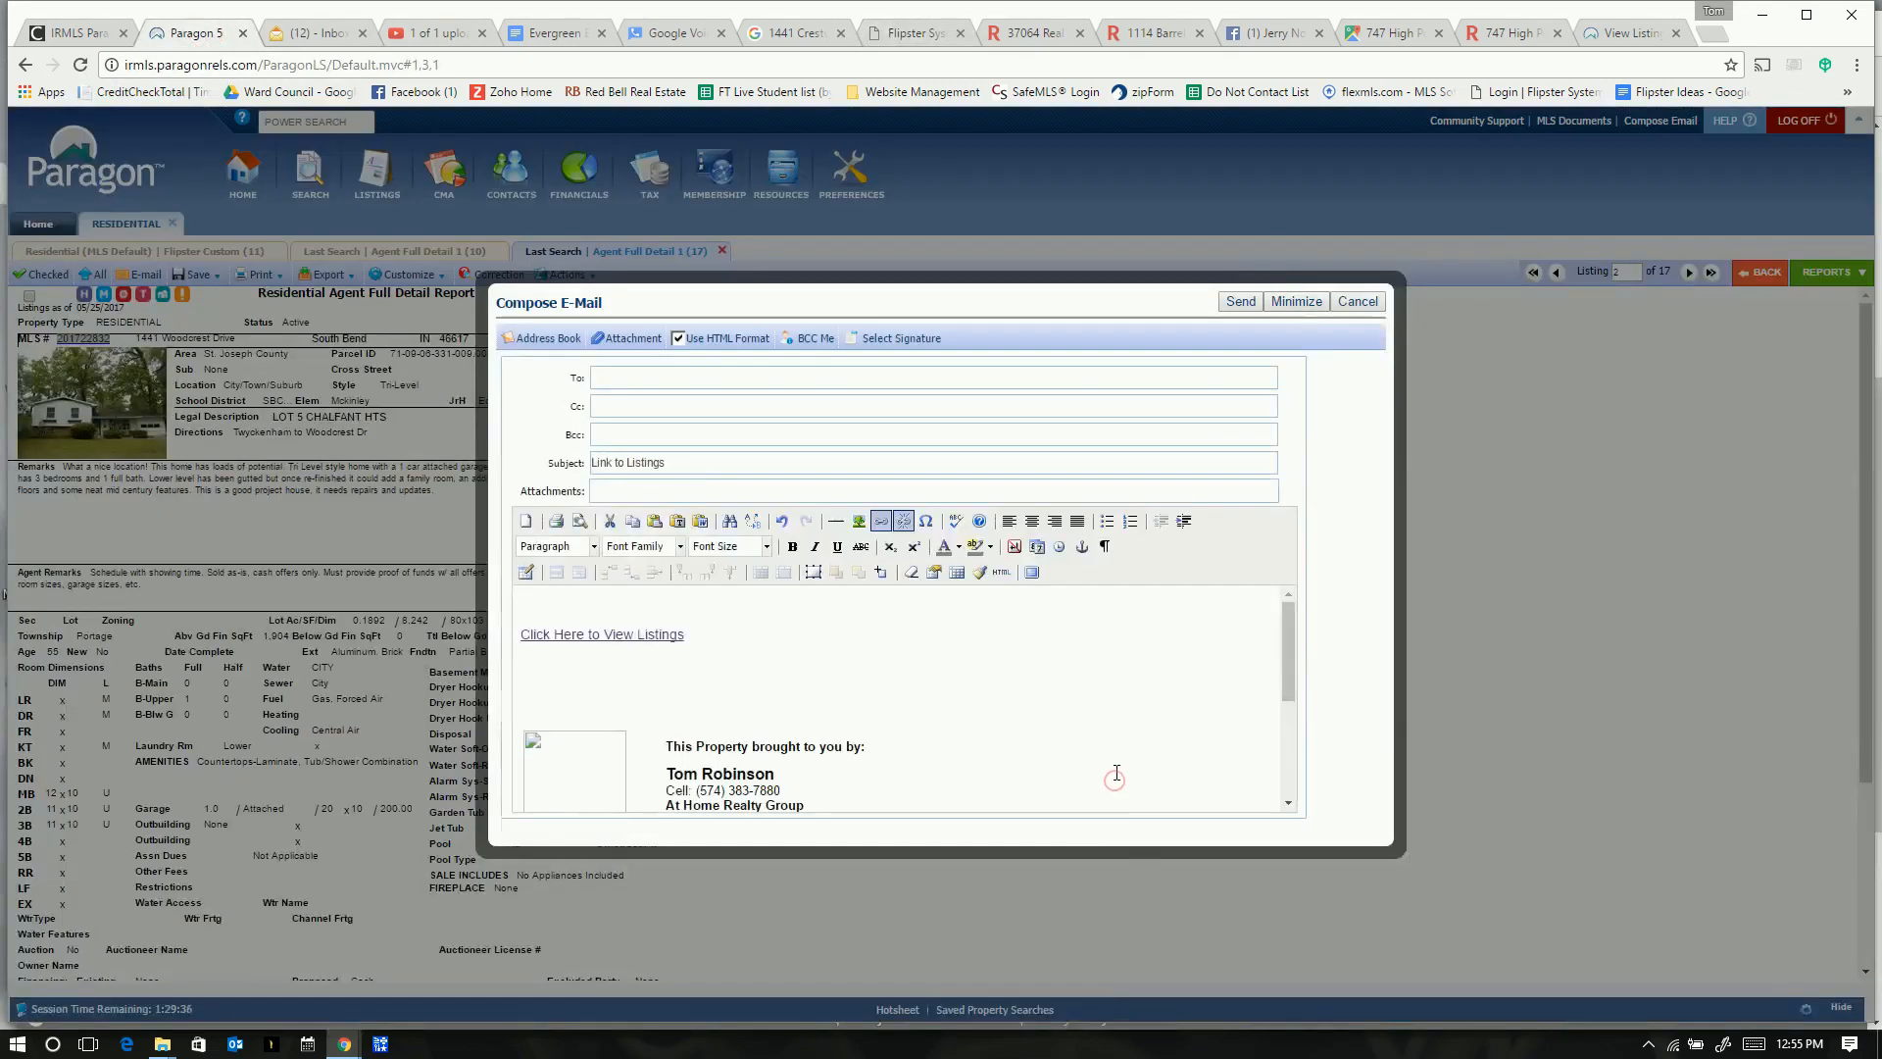
click(1351, 304)
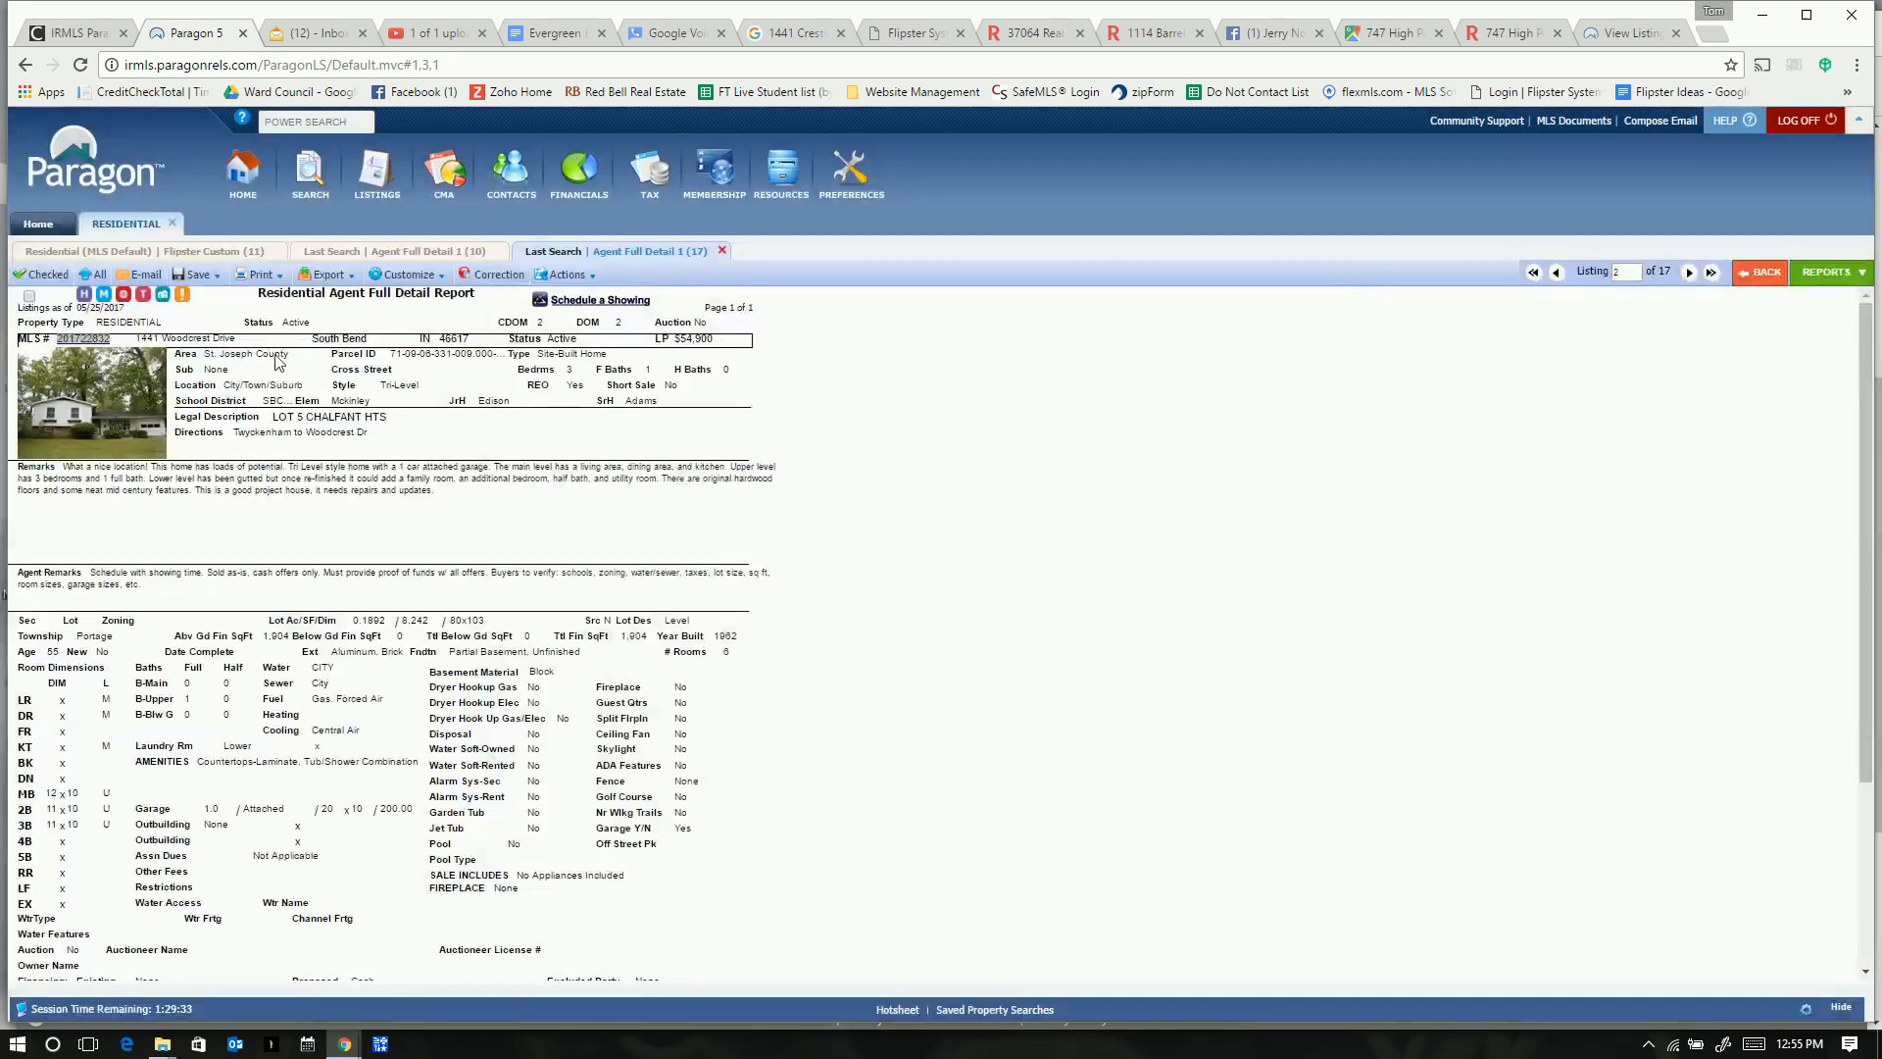
key(alt+Tab)
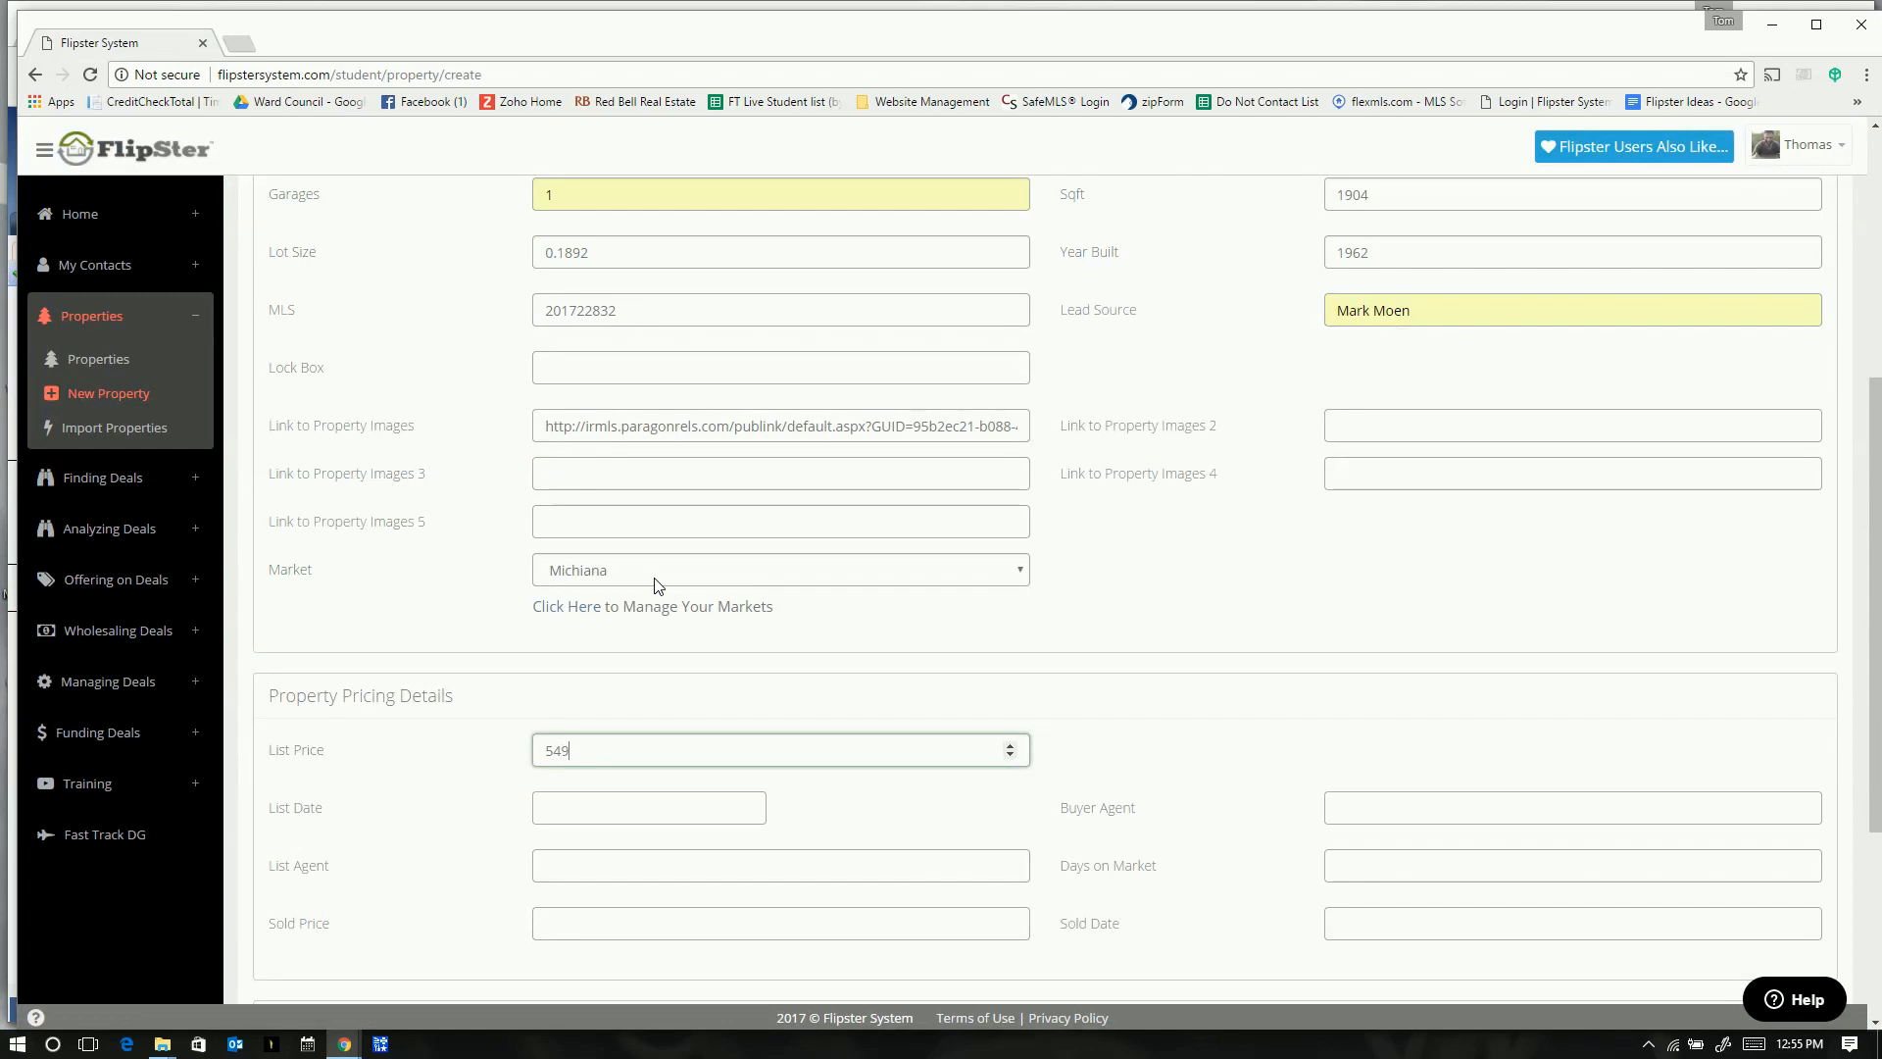
- Set list date May 23, 2017, pick the listing agent, keep 2 days on market, and create the property
click(602, 817)
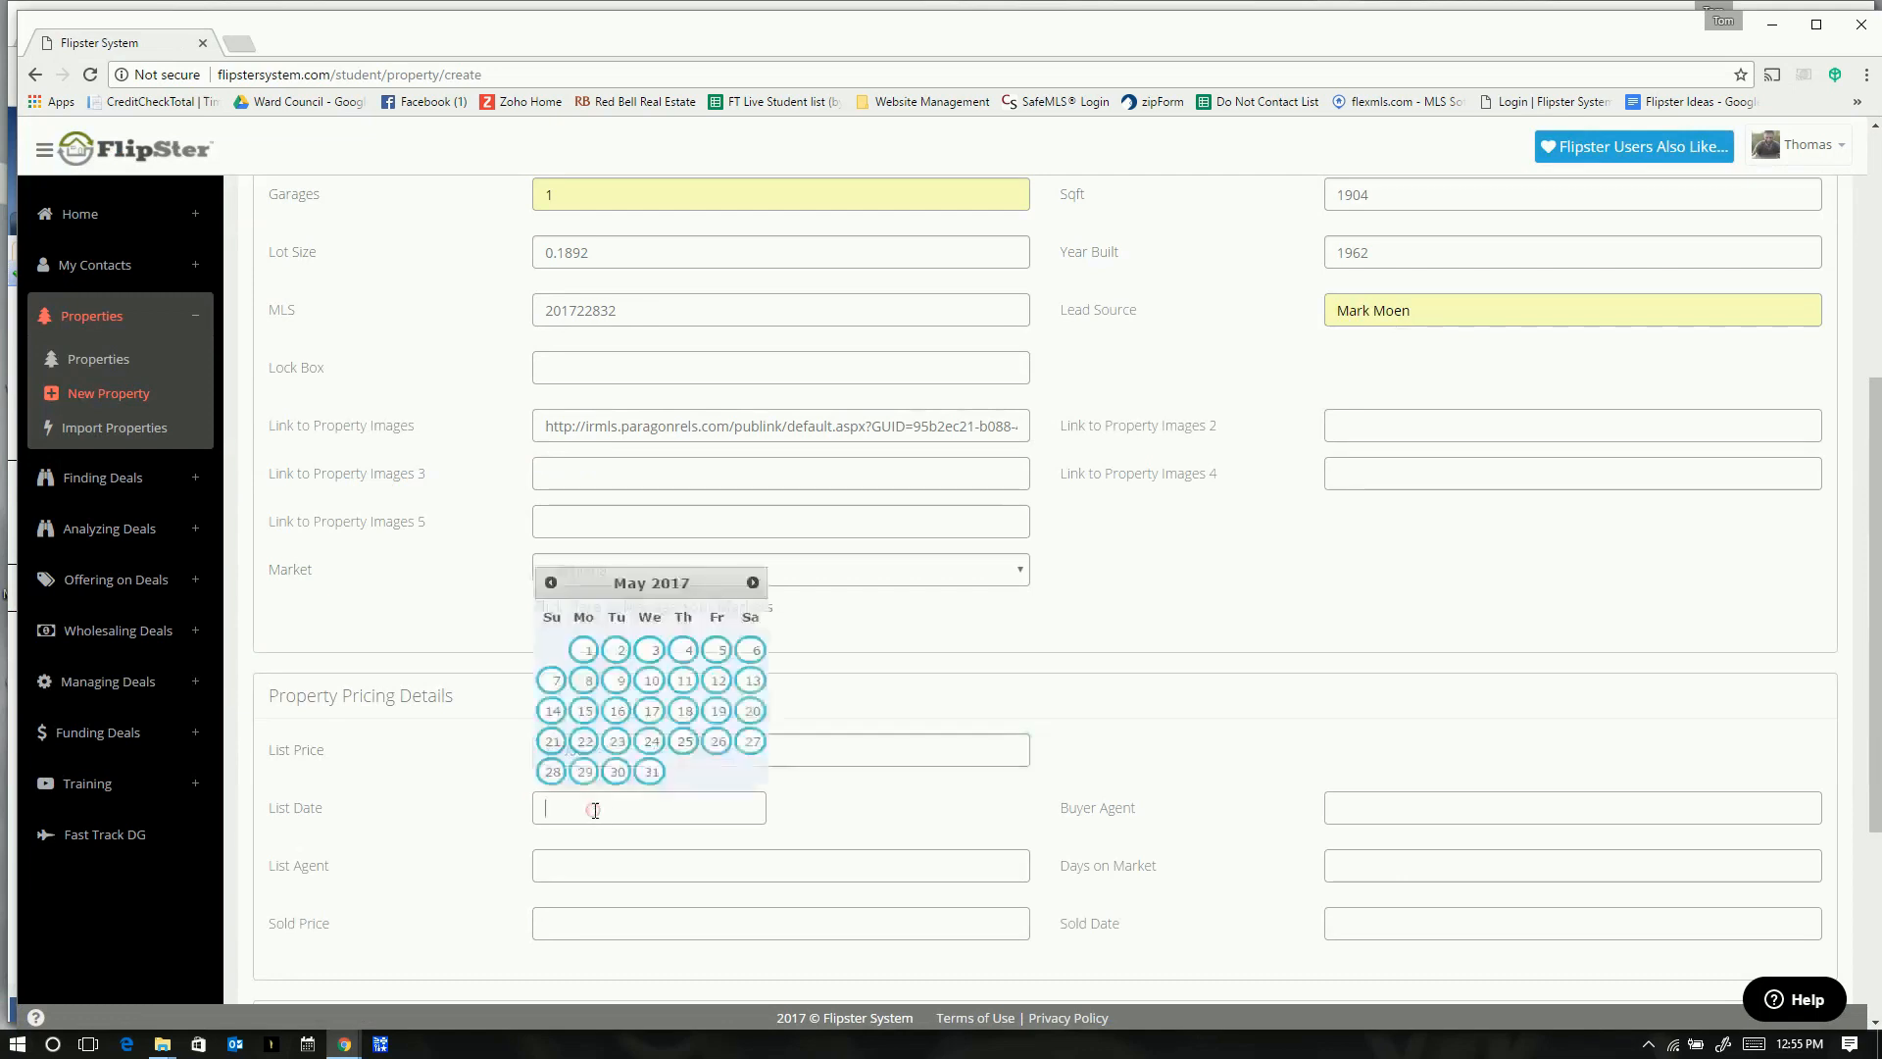
click(624, 743)
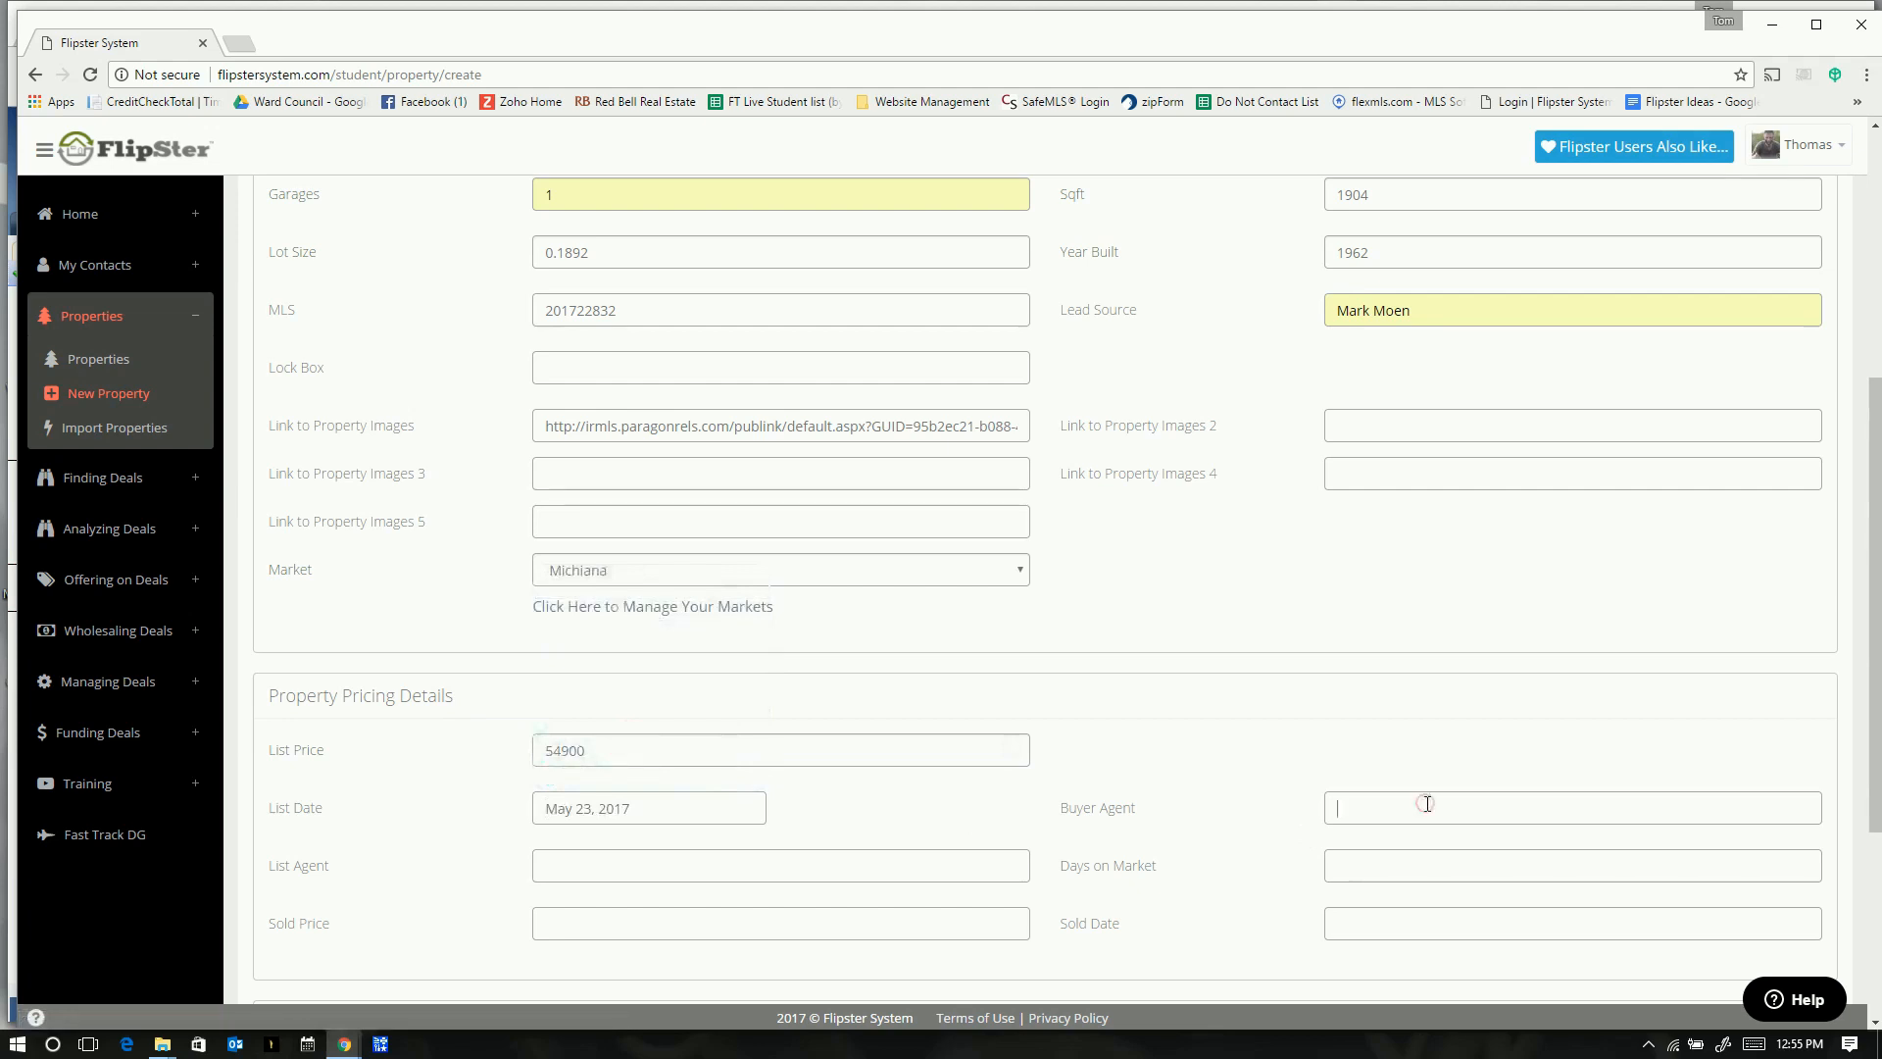
scroll(601, 836, down, 1)
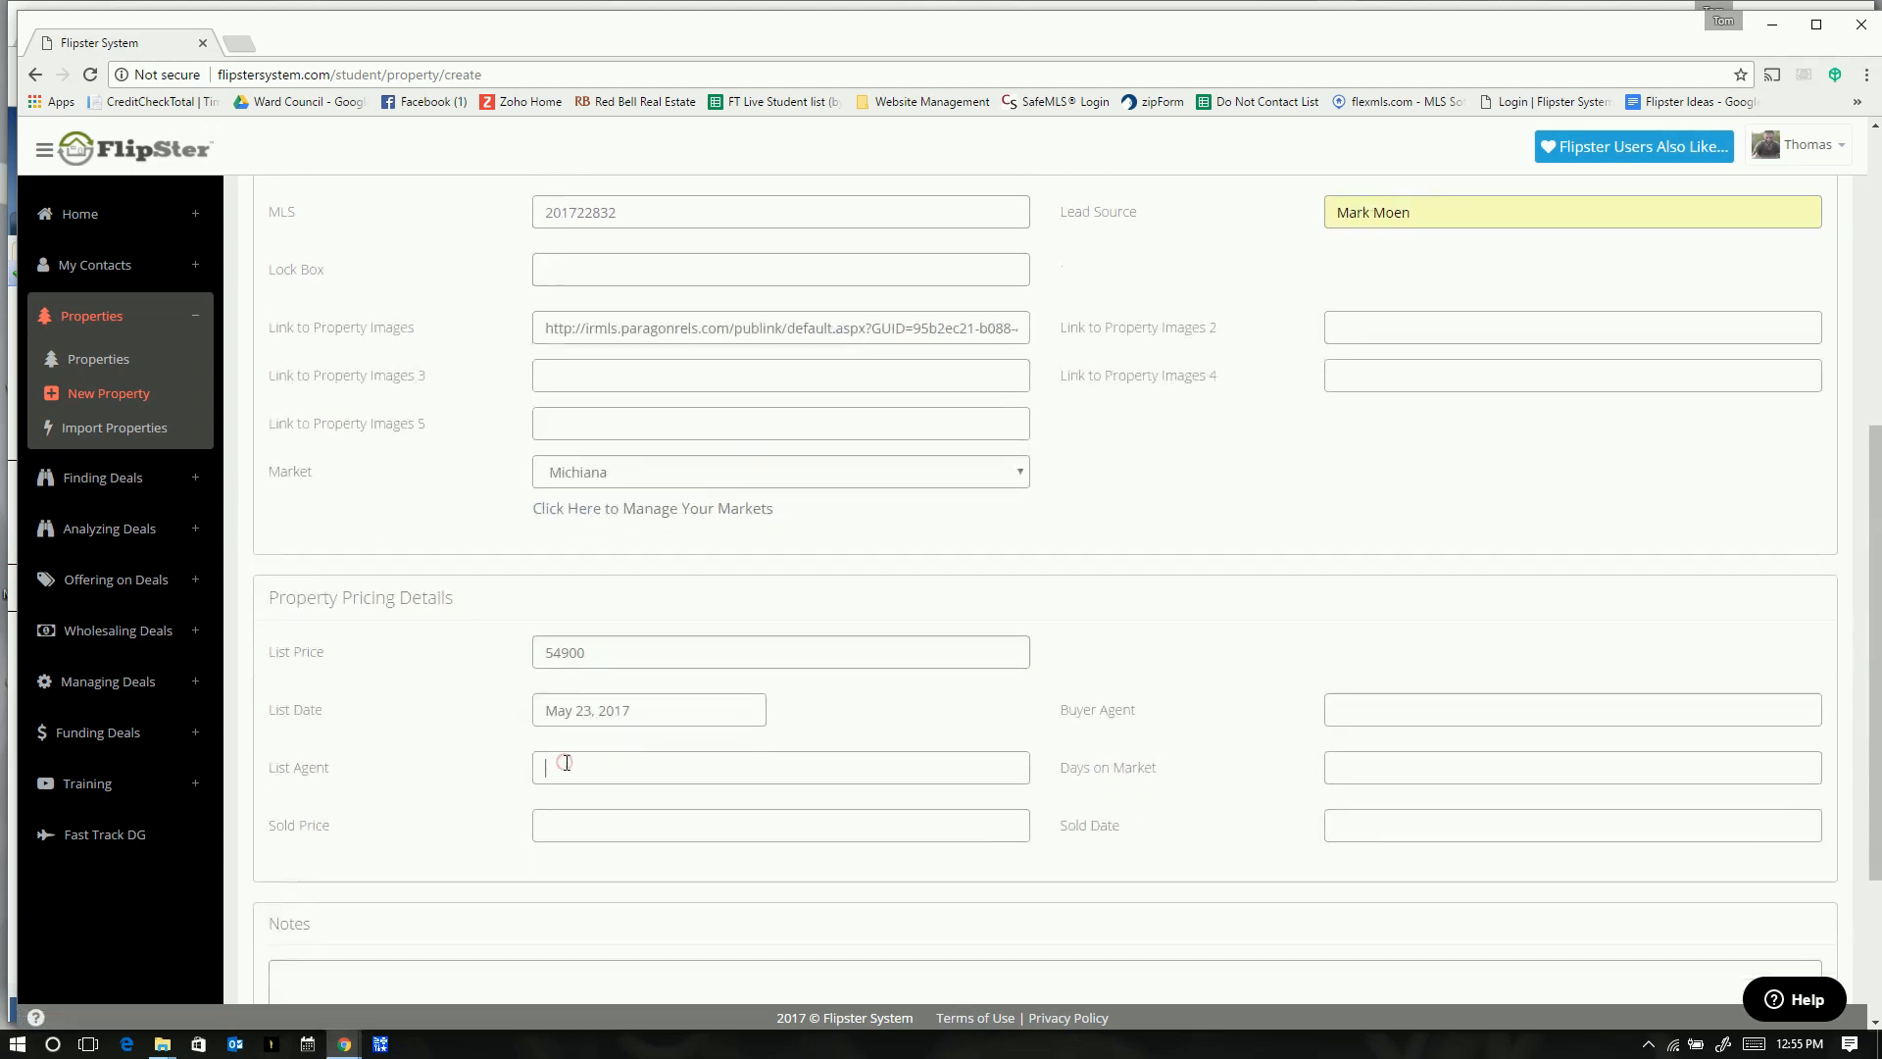
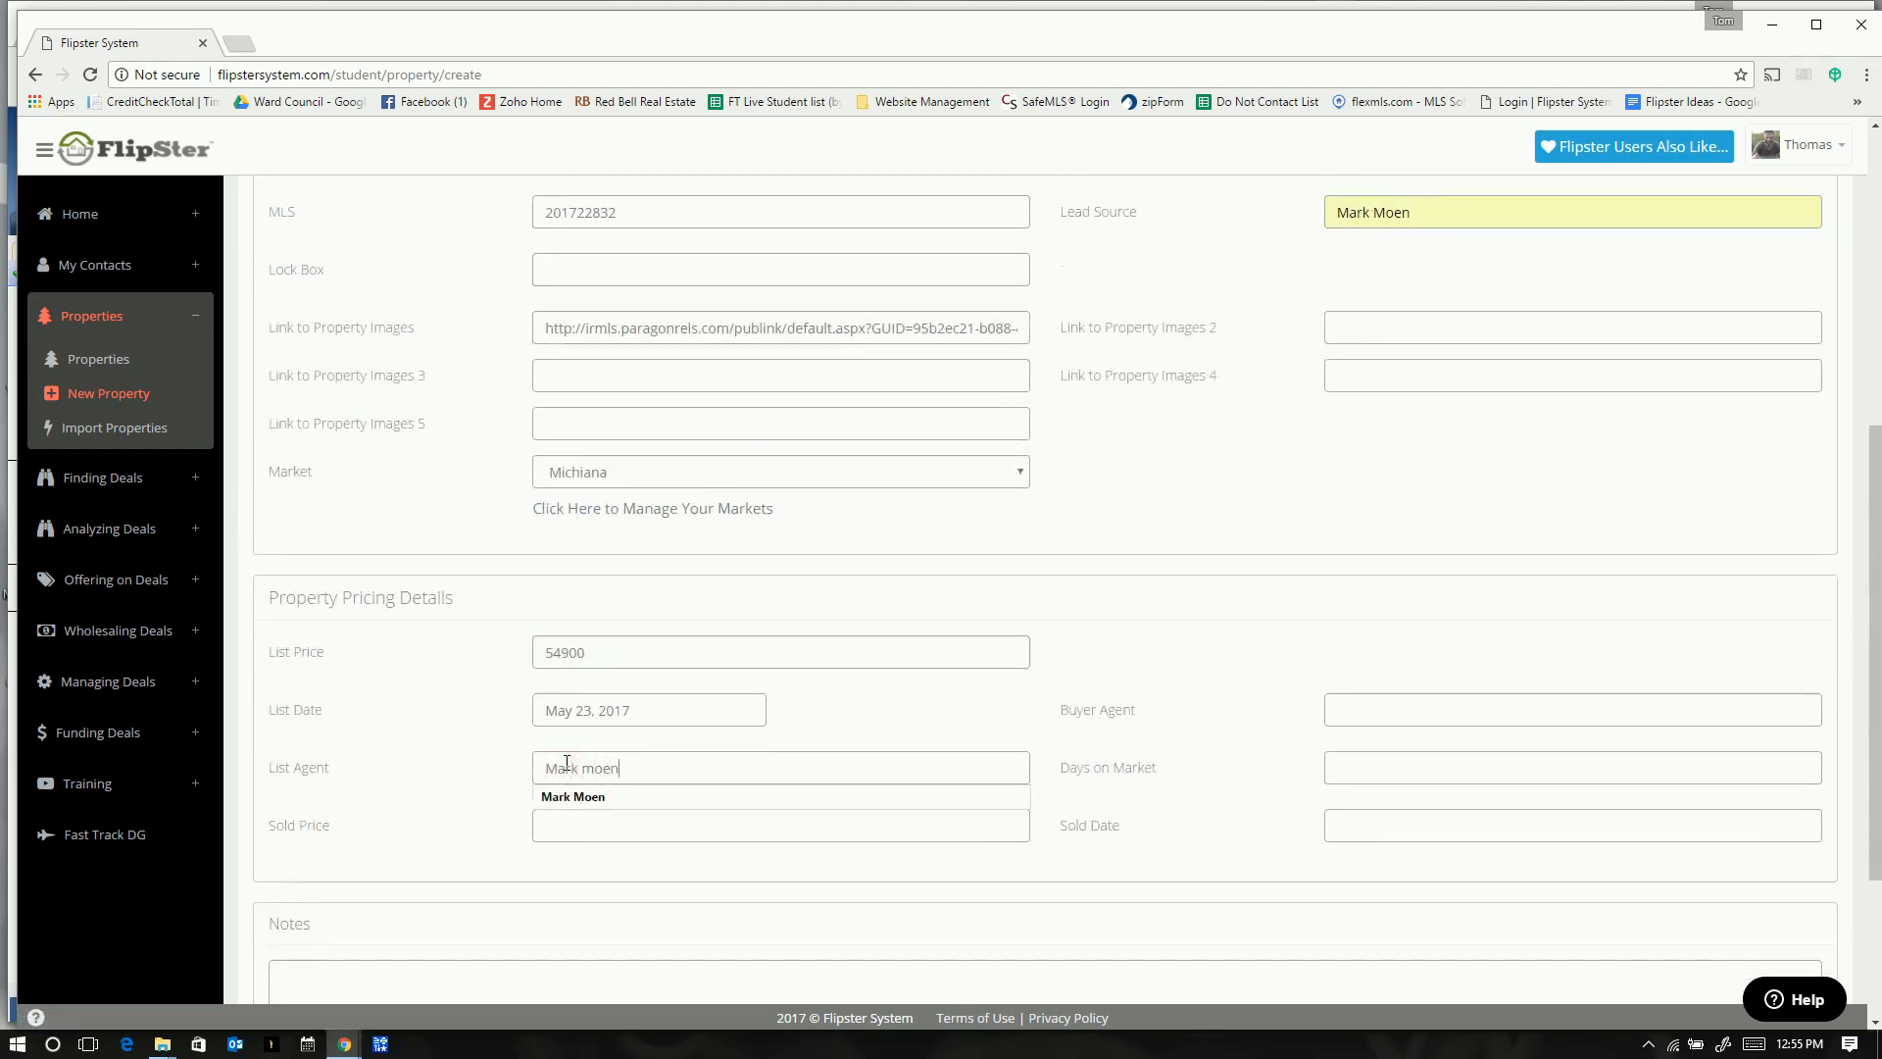
key(Tab)
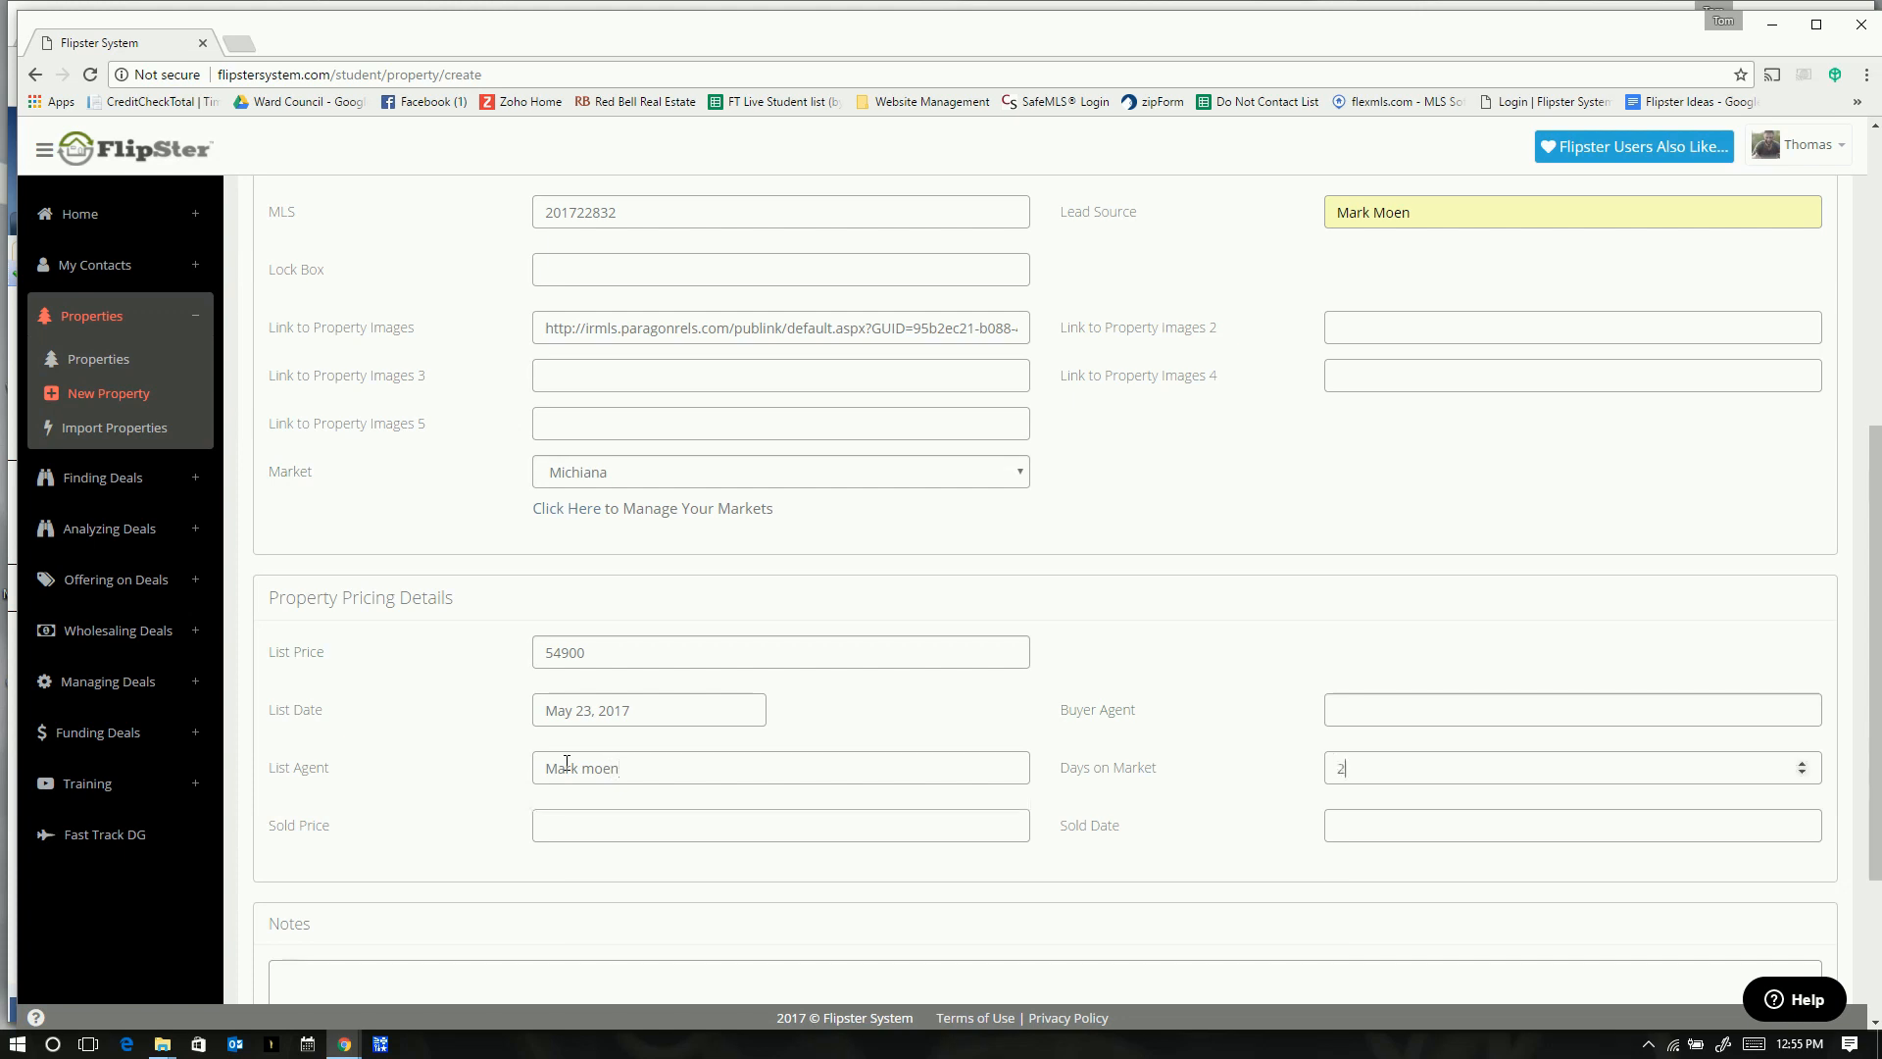
key(Tab)
scroll(399, 825, down, 2)
scroll(392, 822, down, 1)
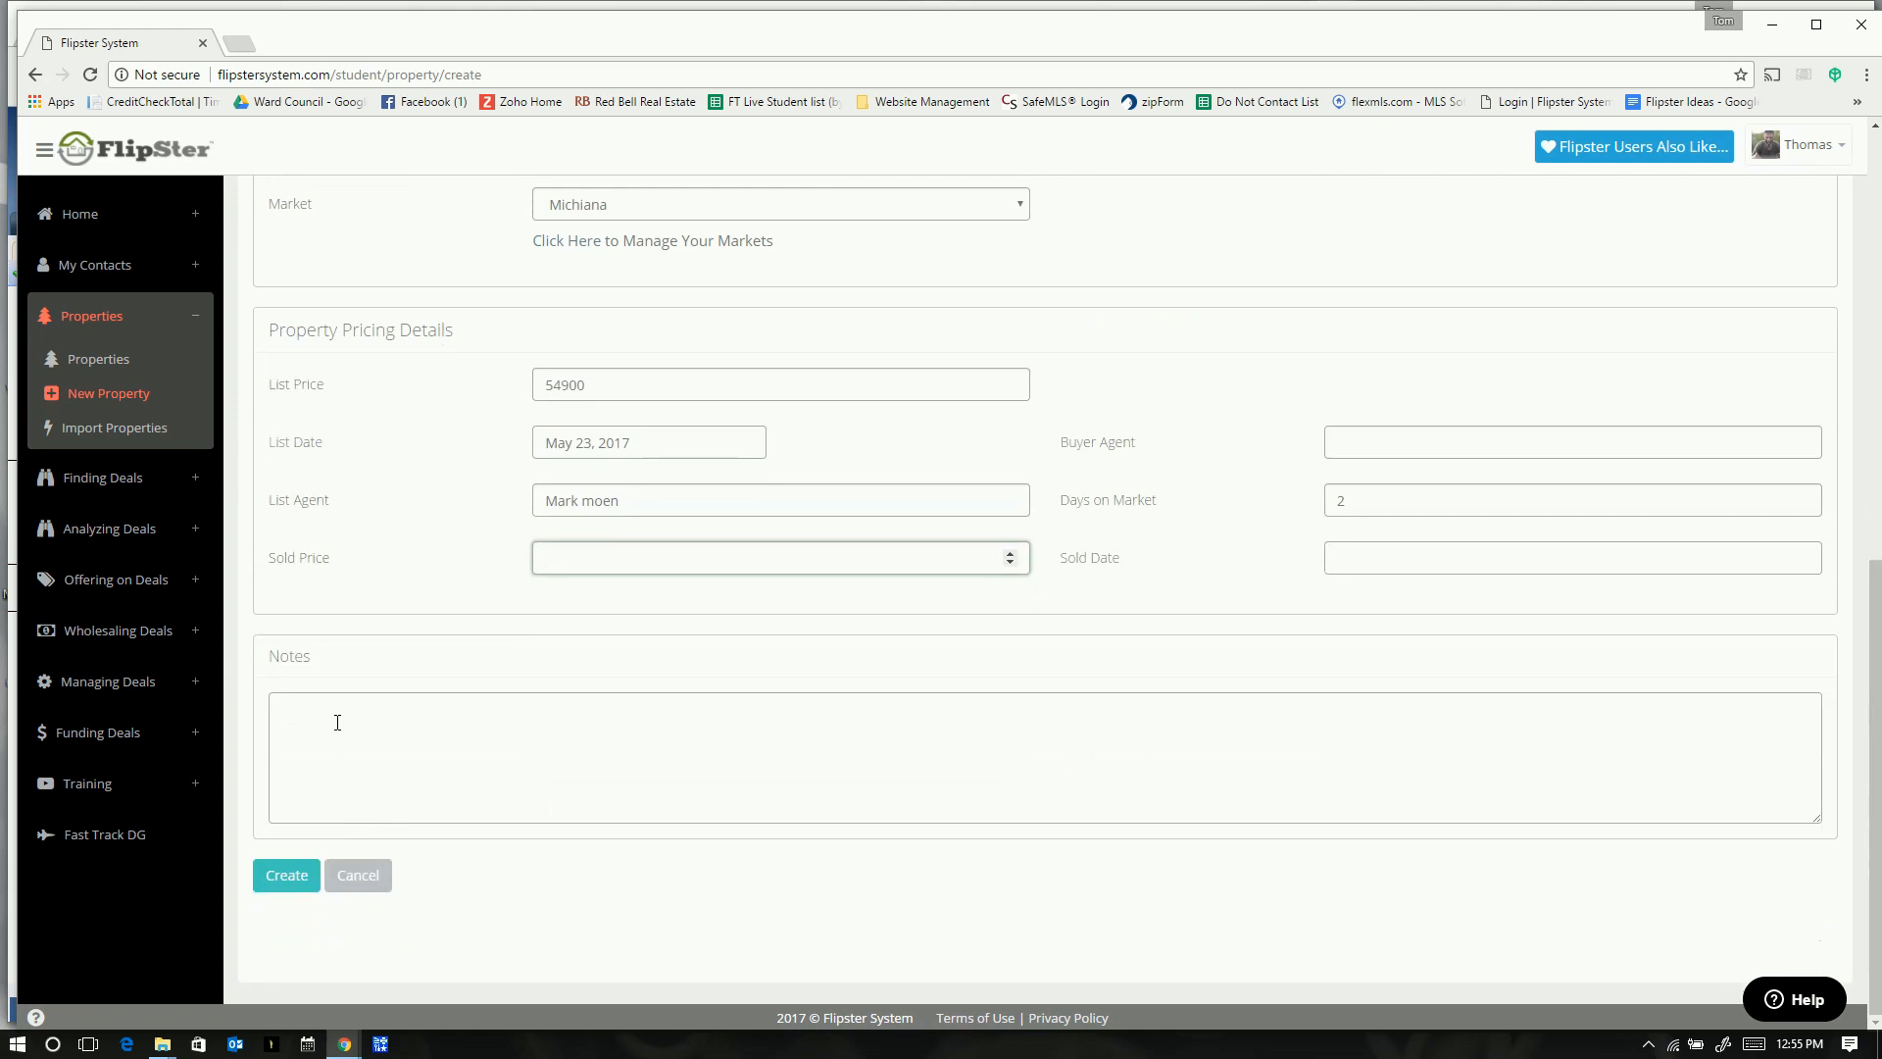
click(286, 875)
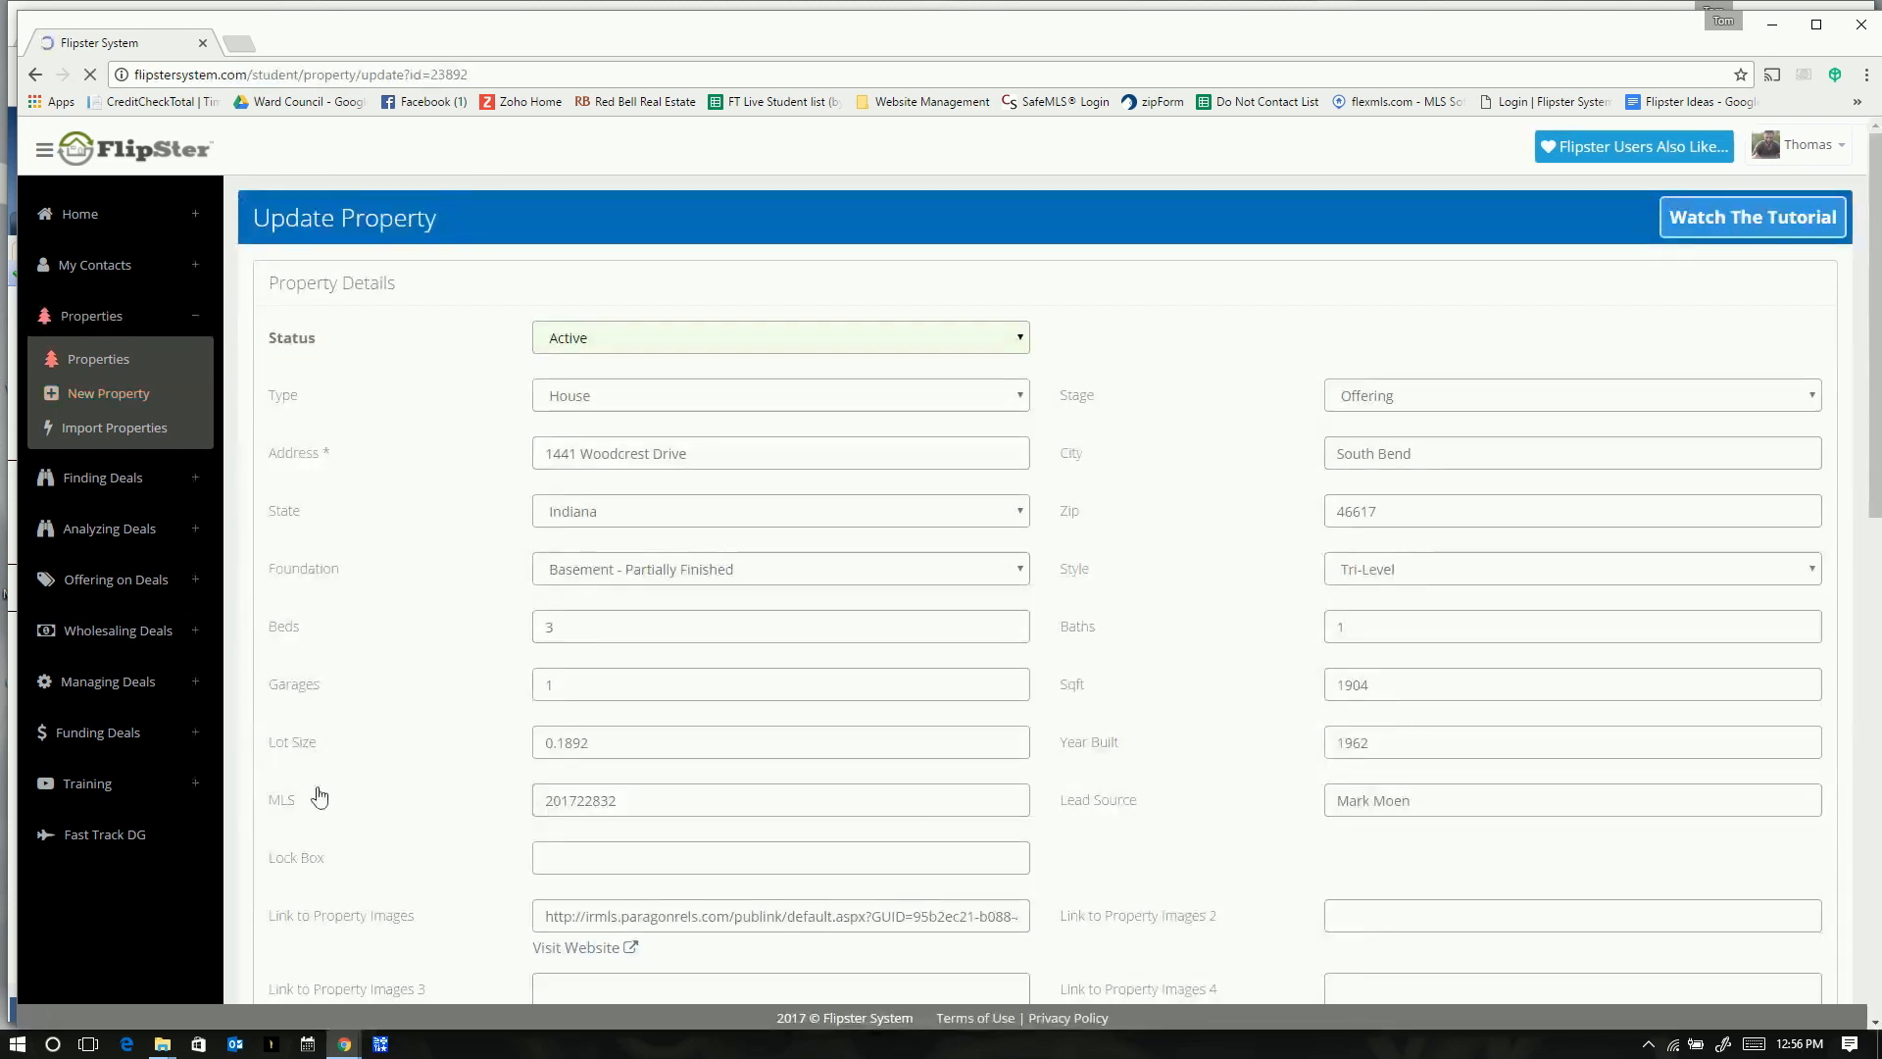
click(421, 626)
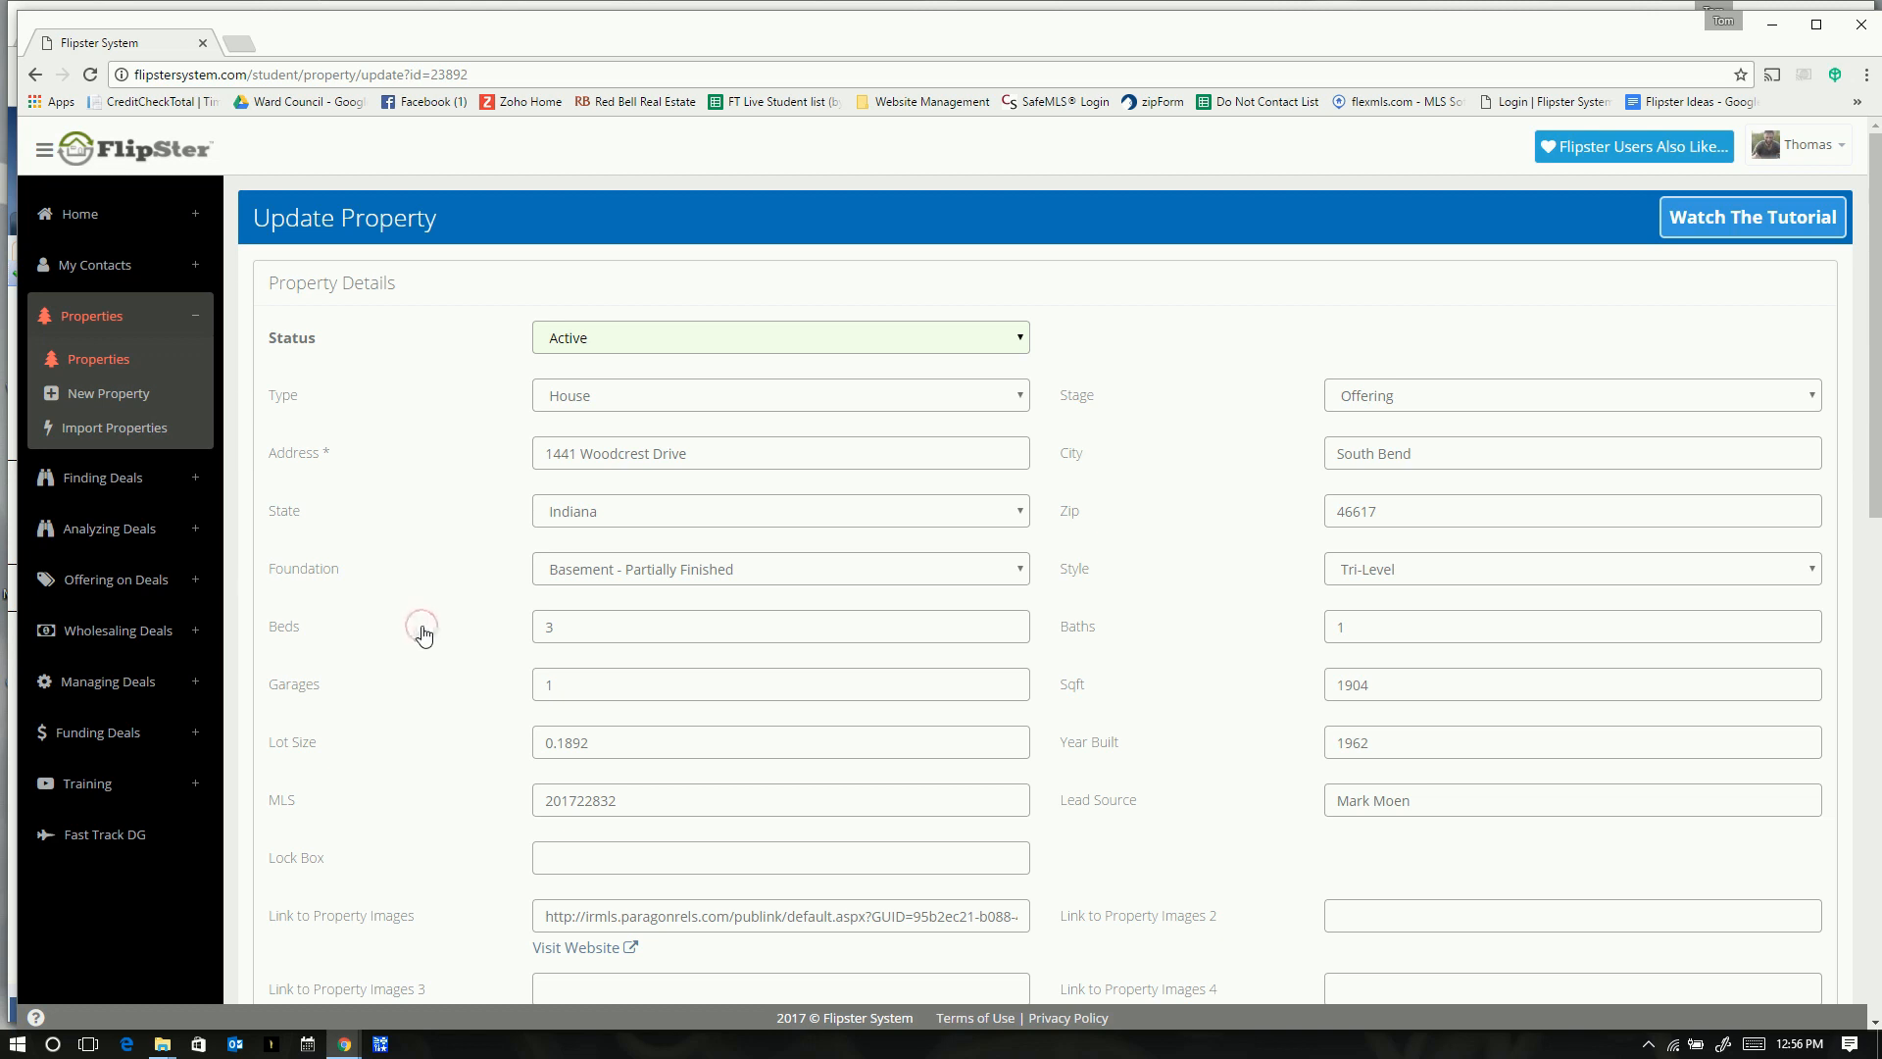
scroll(833, 450, down, 8)
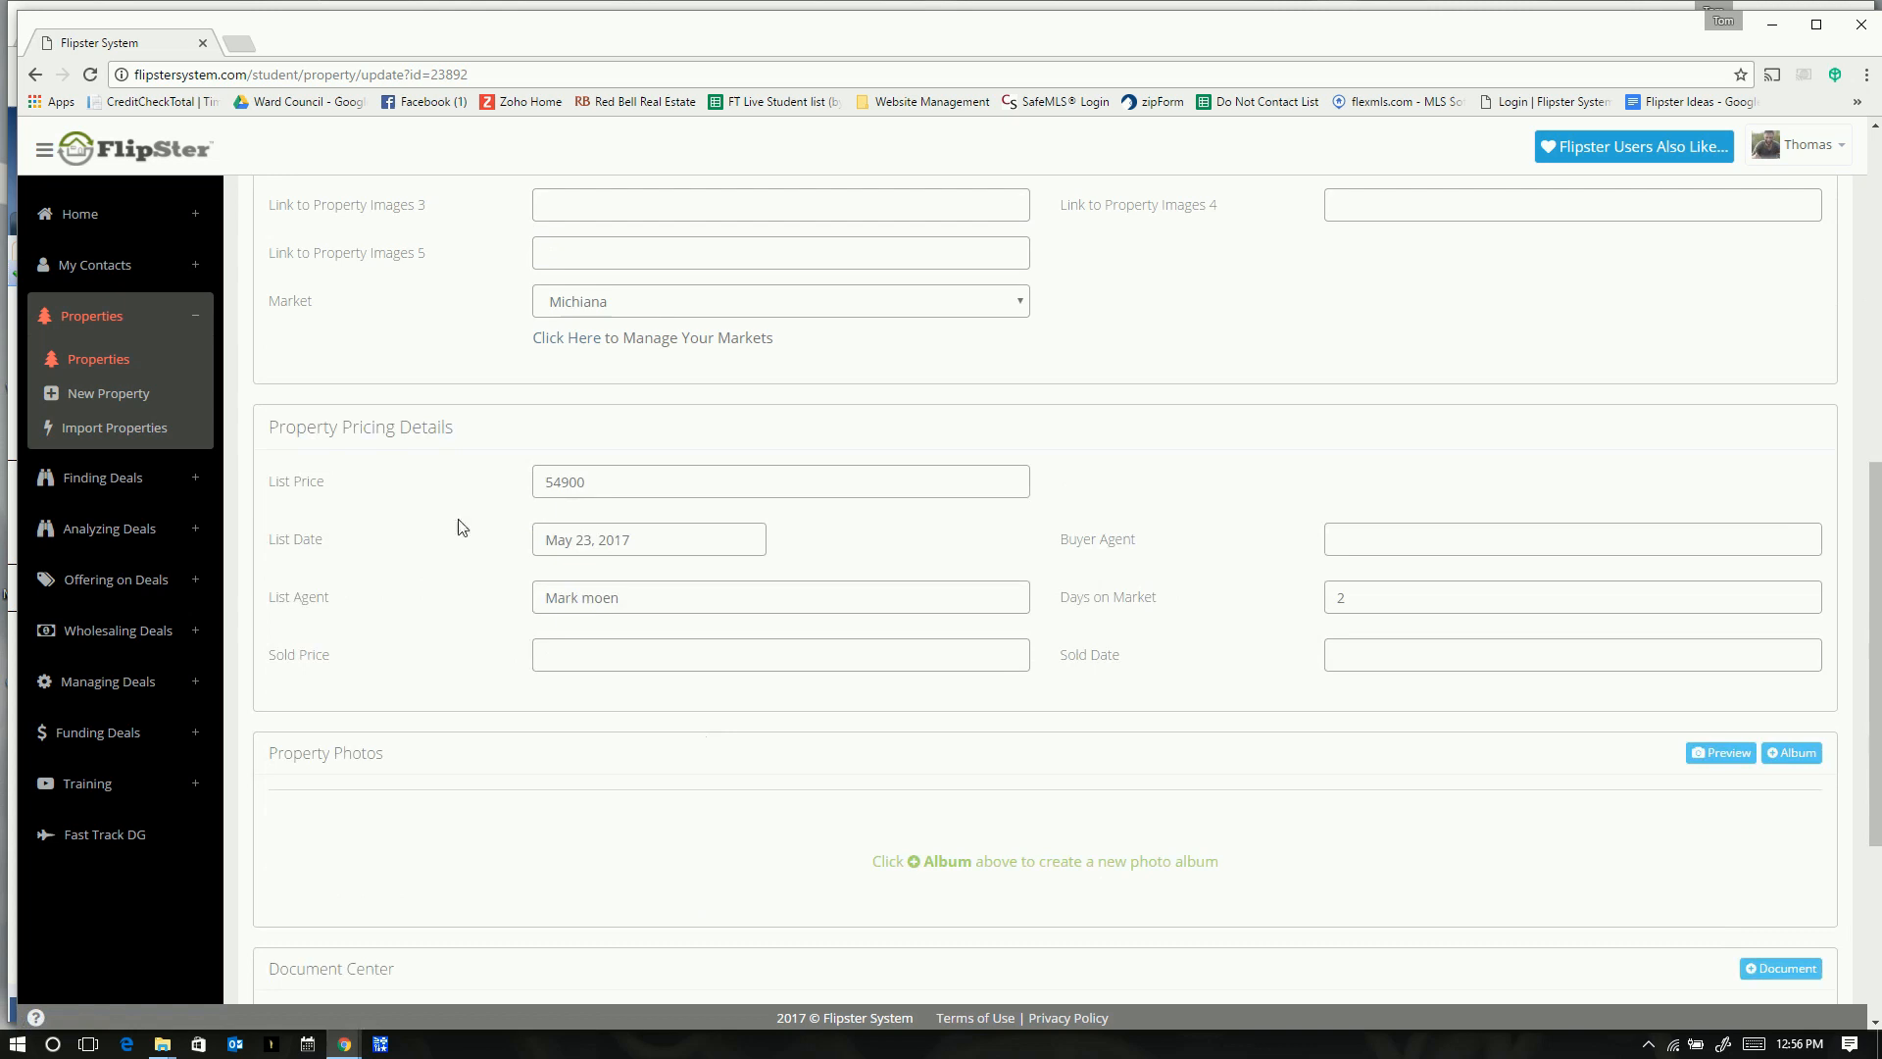
scroll(1378, 427, up, 6)
scroll(1378, 431, up, 2)
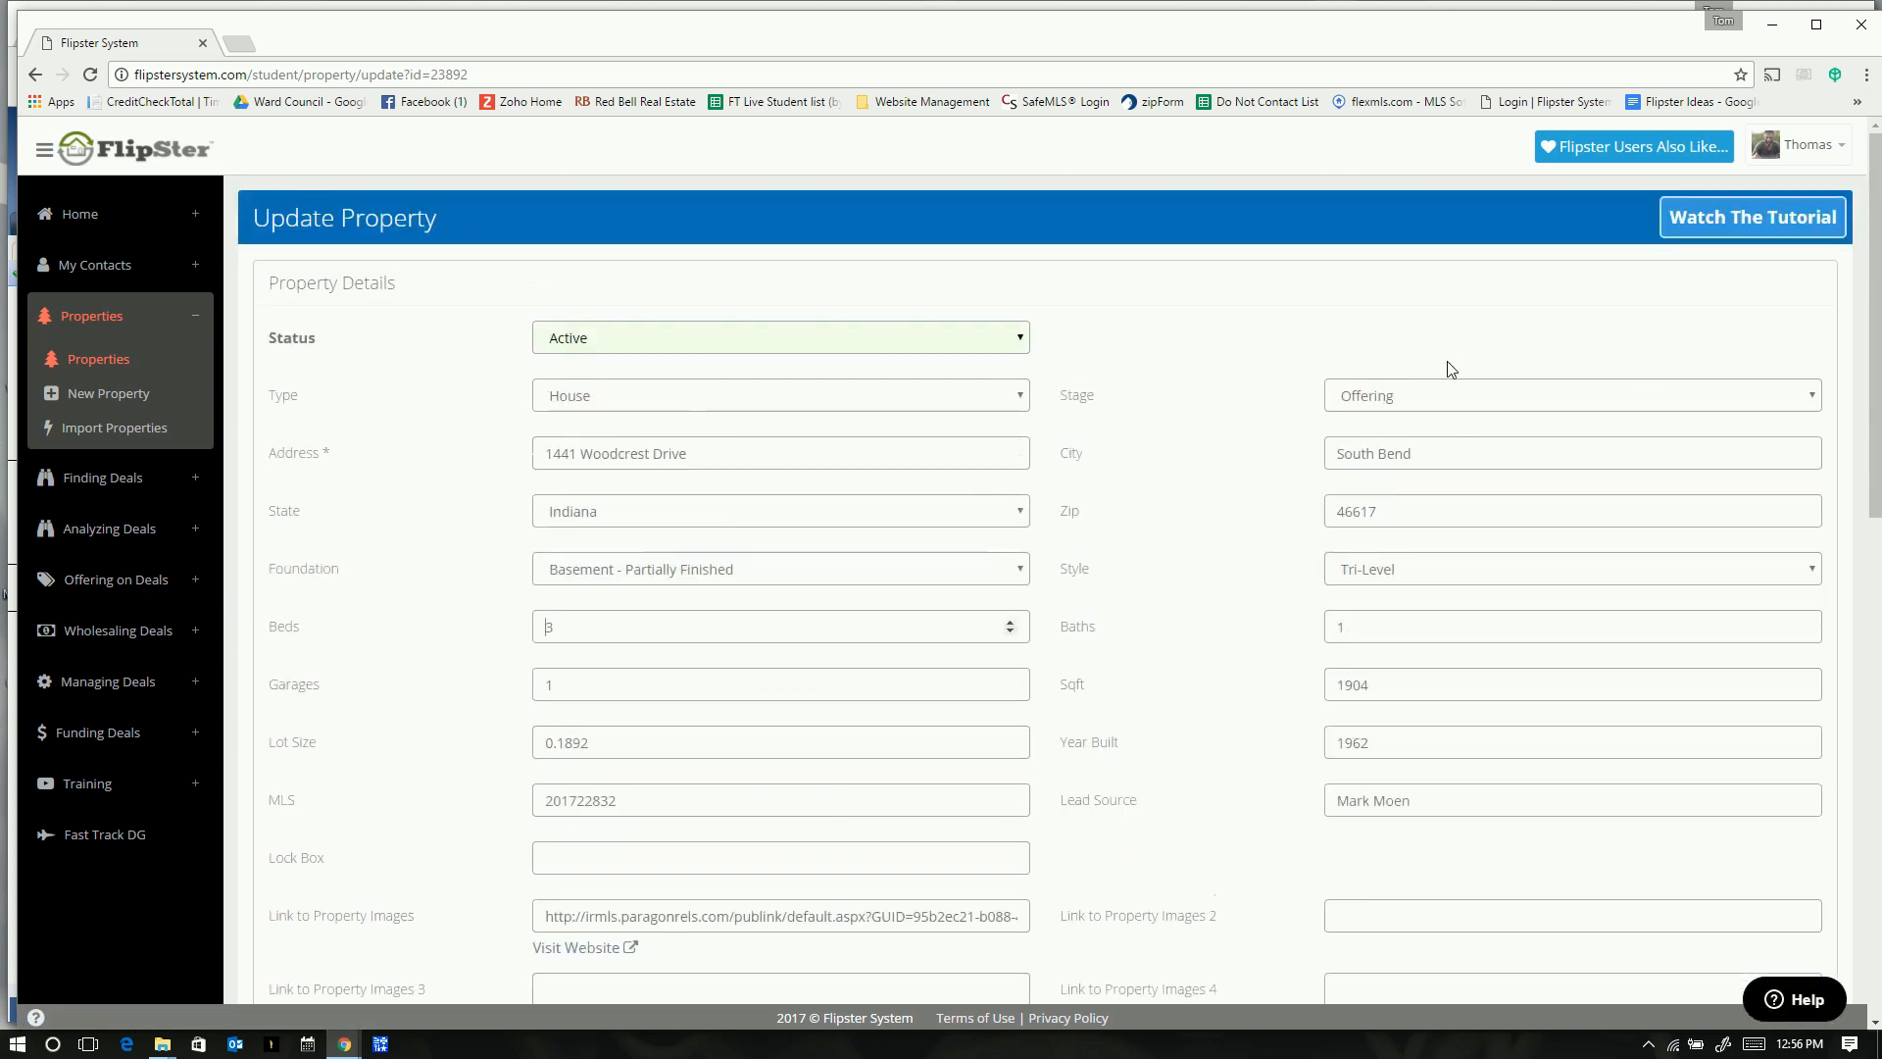
click(1383, 405)
click(1376, 480)
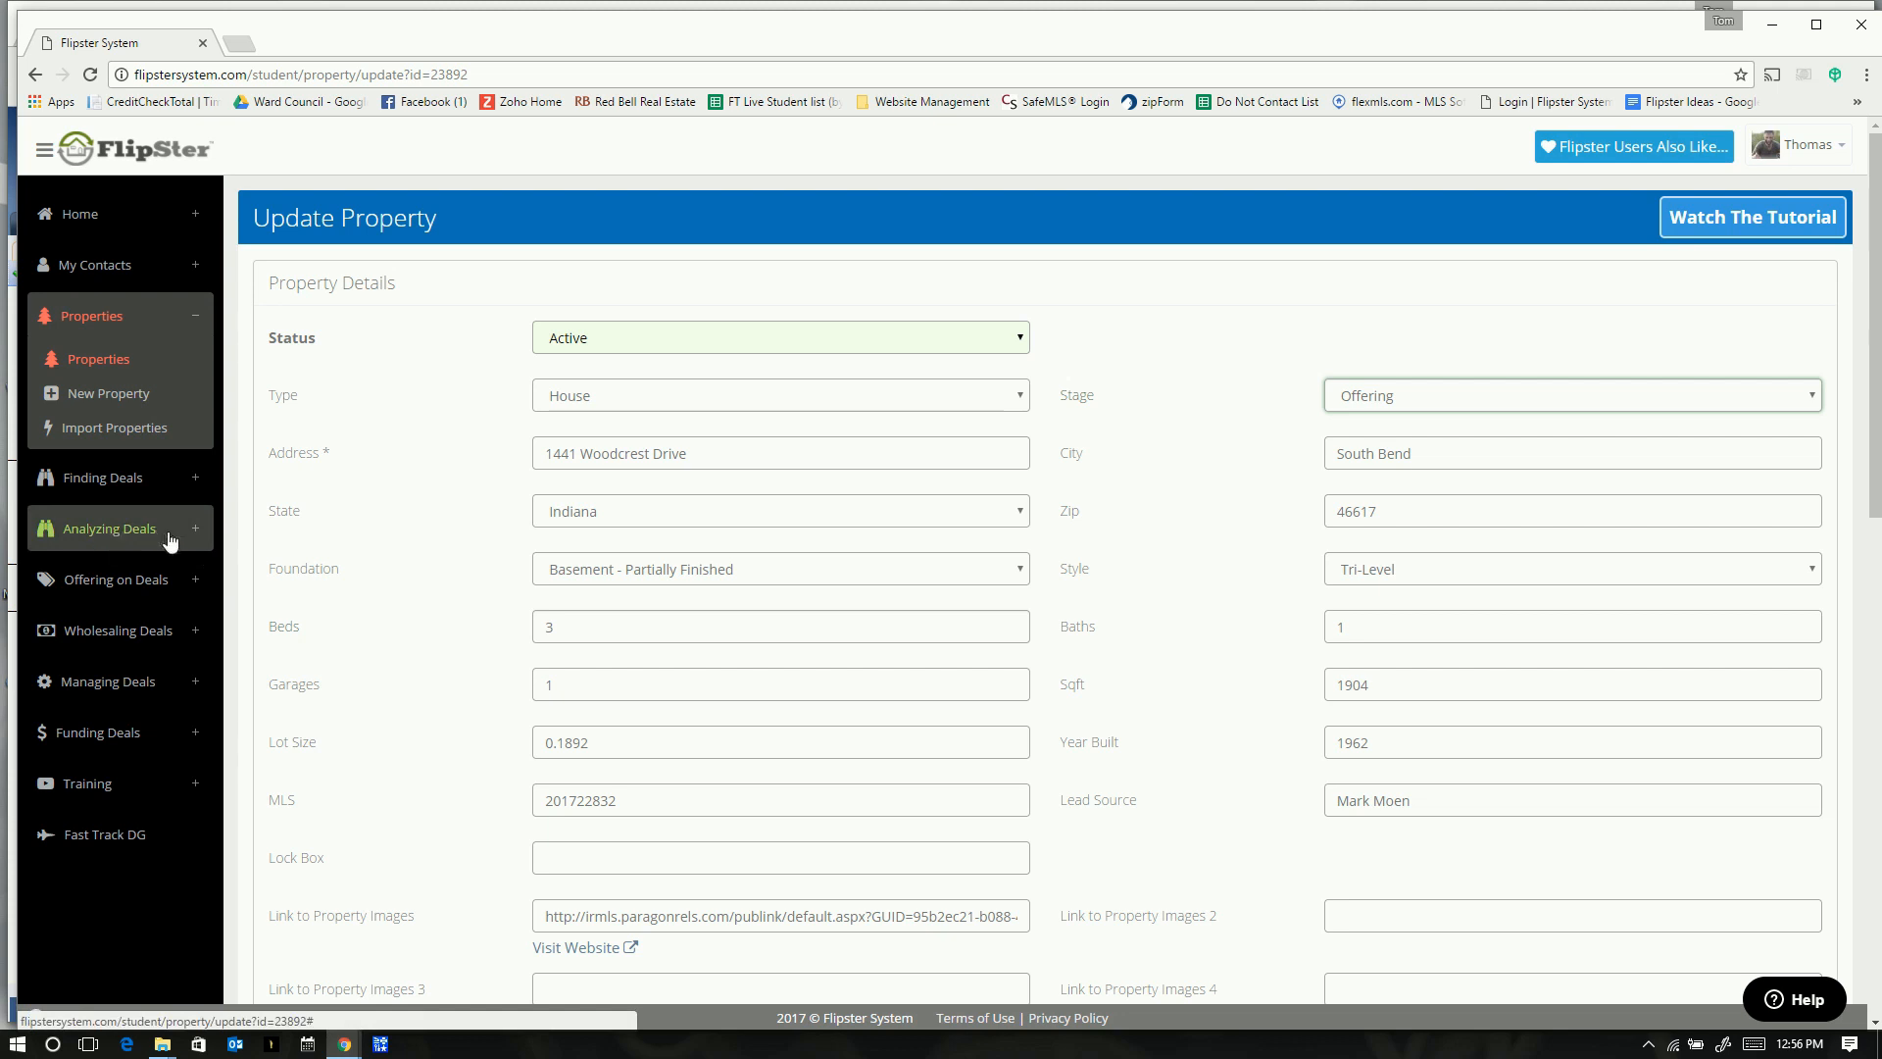
click(197, 582)
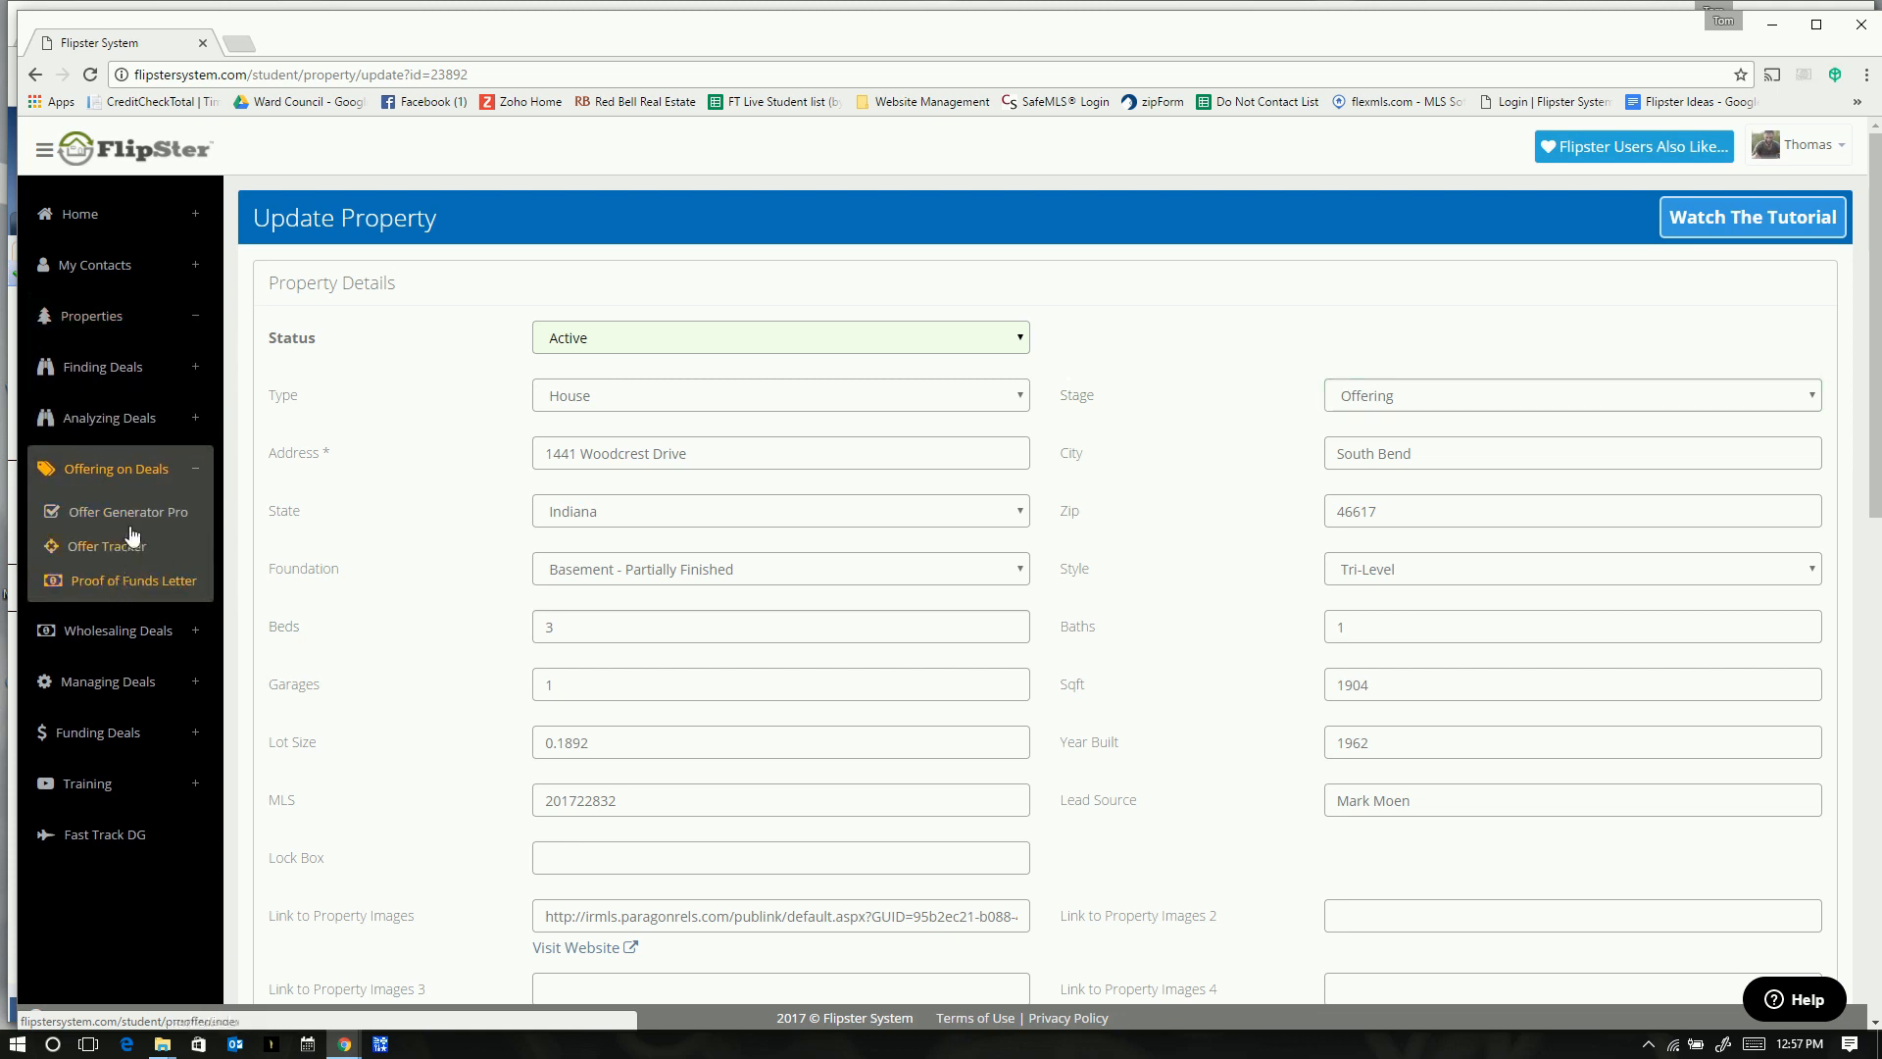
click(119, 585)
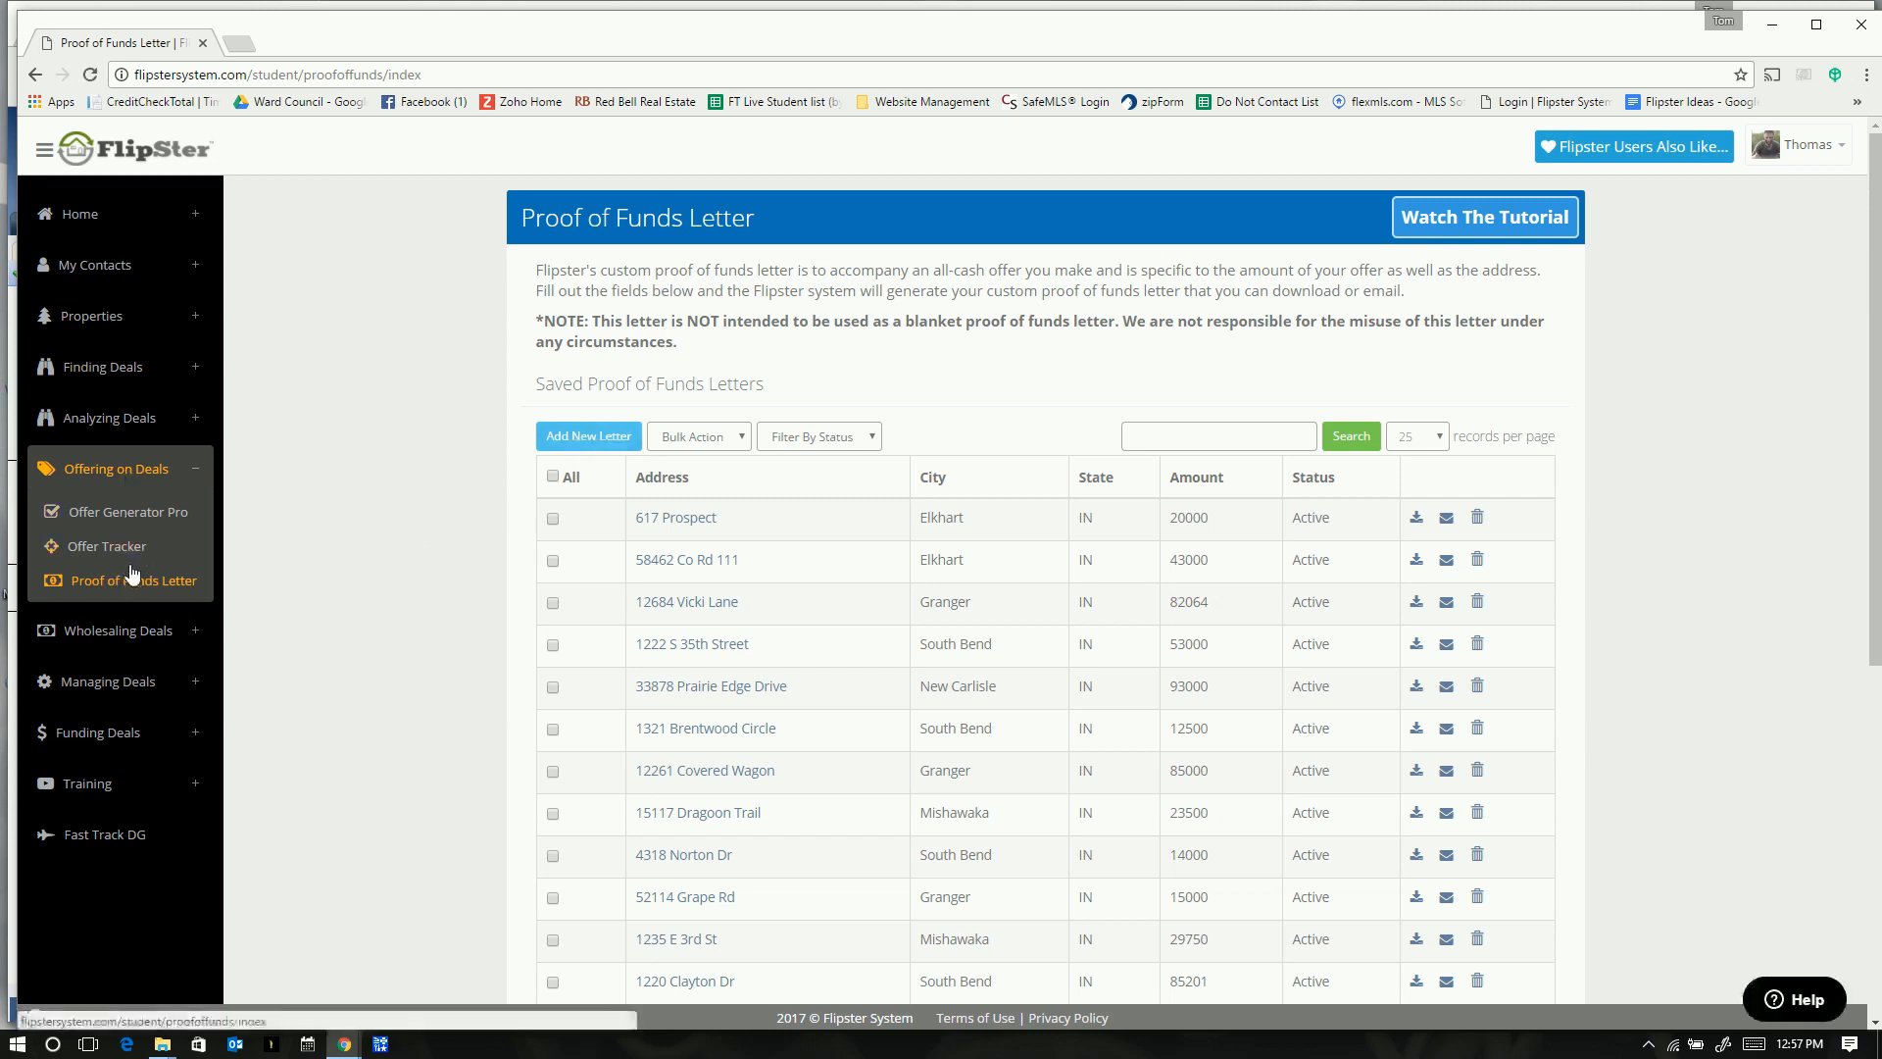
click(578, 438)
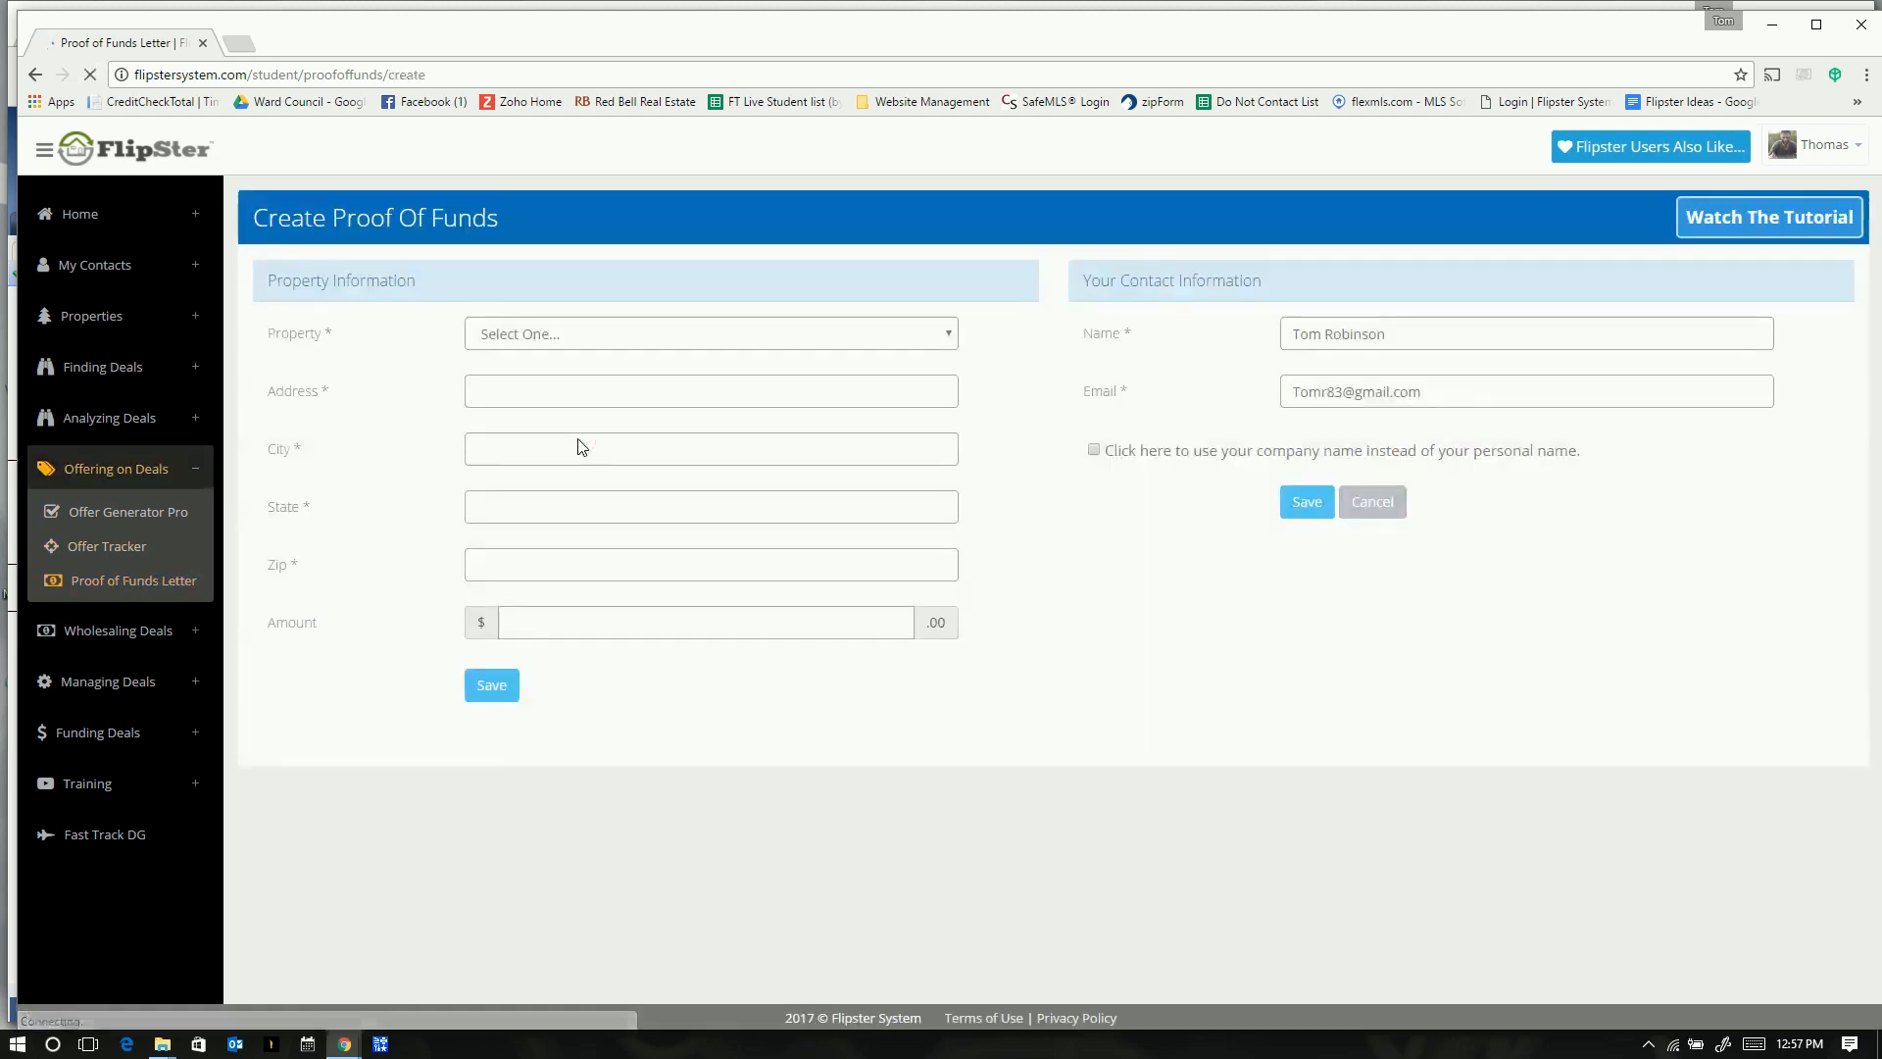
click(947, 333)
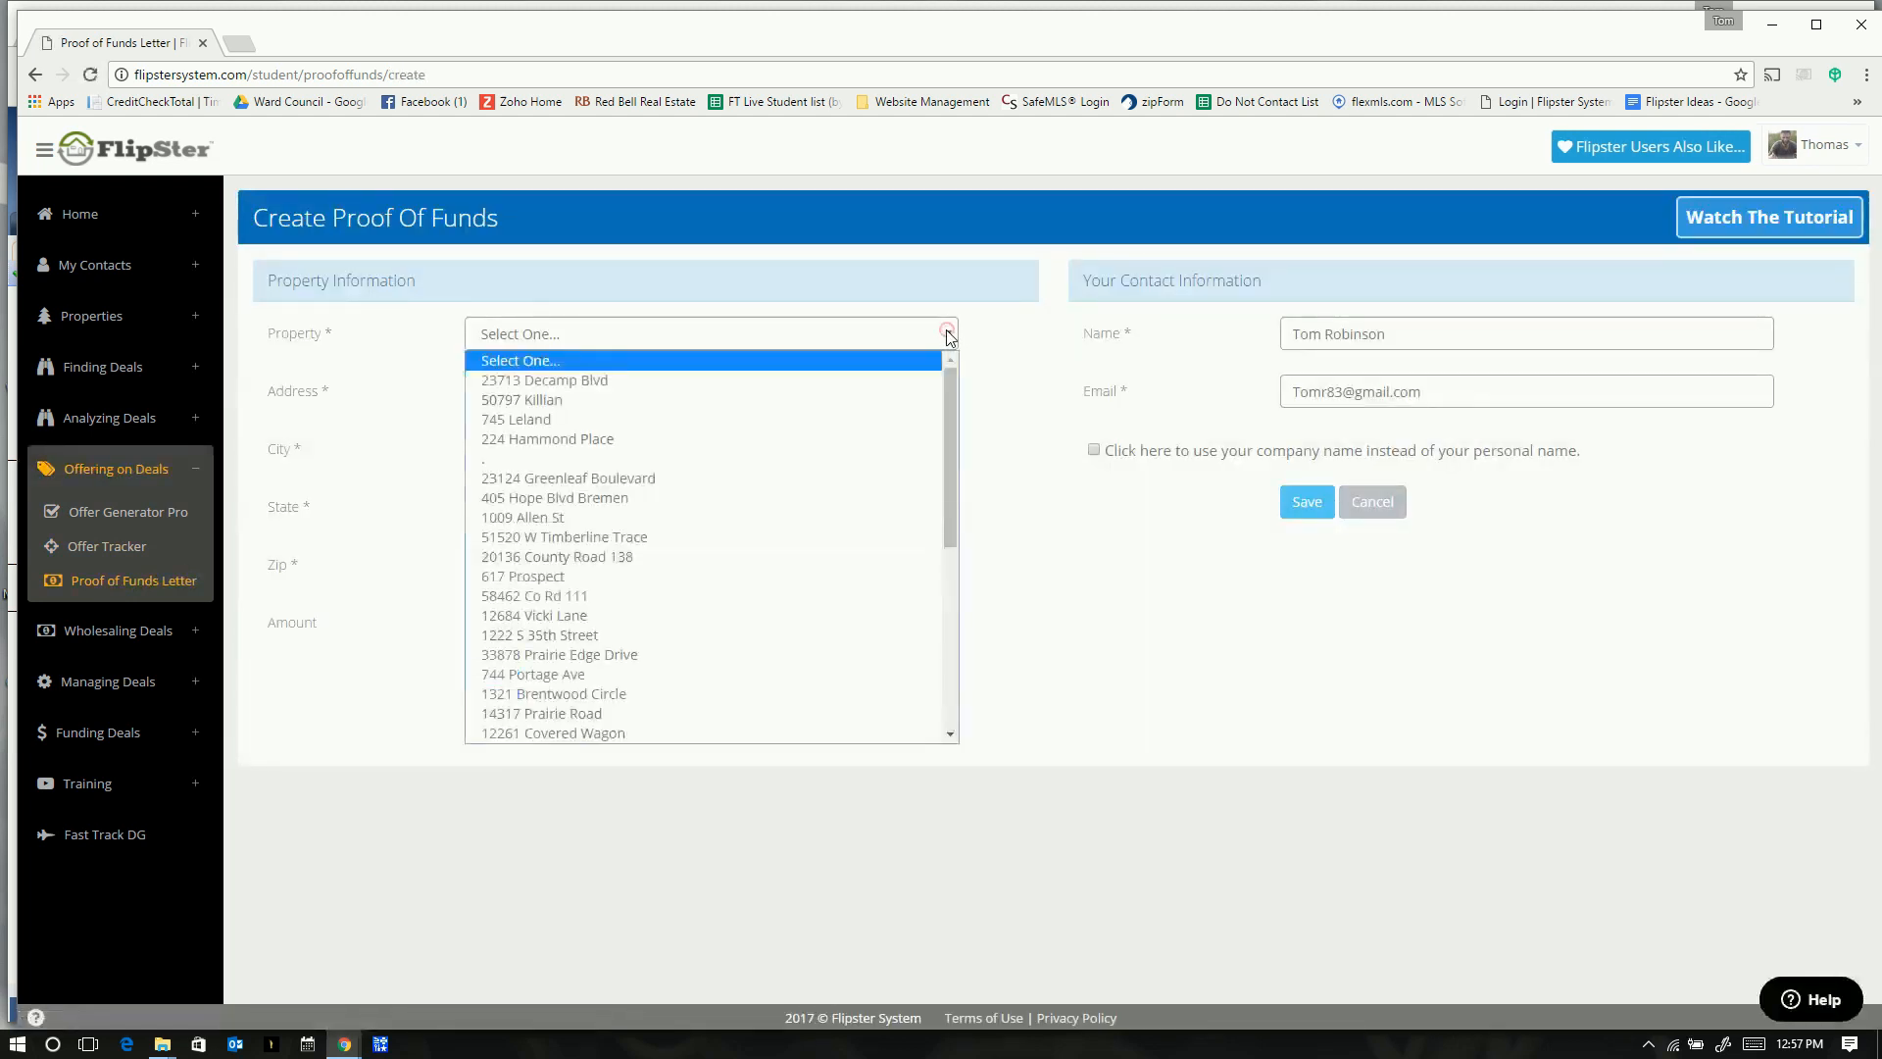
scroll(724, 690, down, 7)
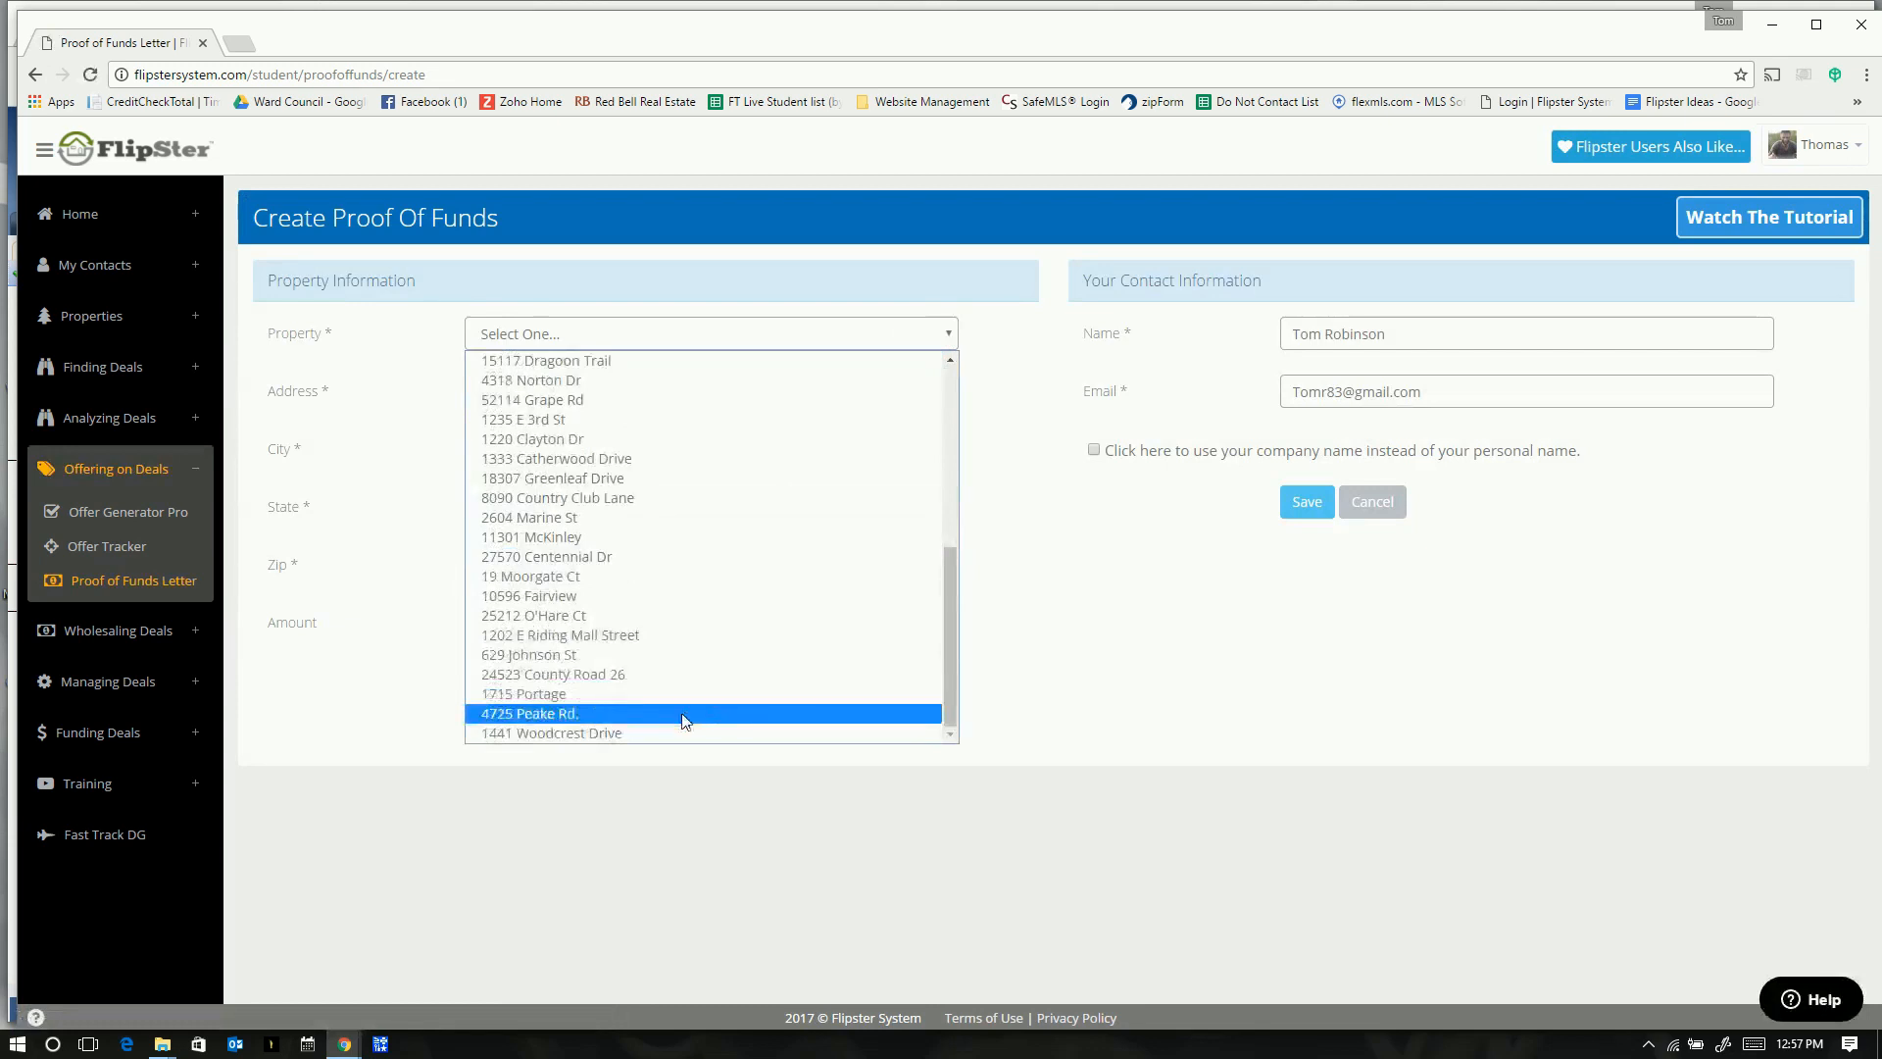
click(546, 735)
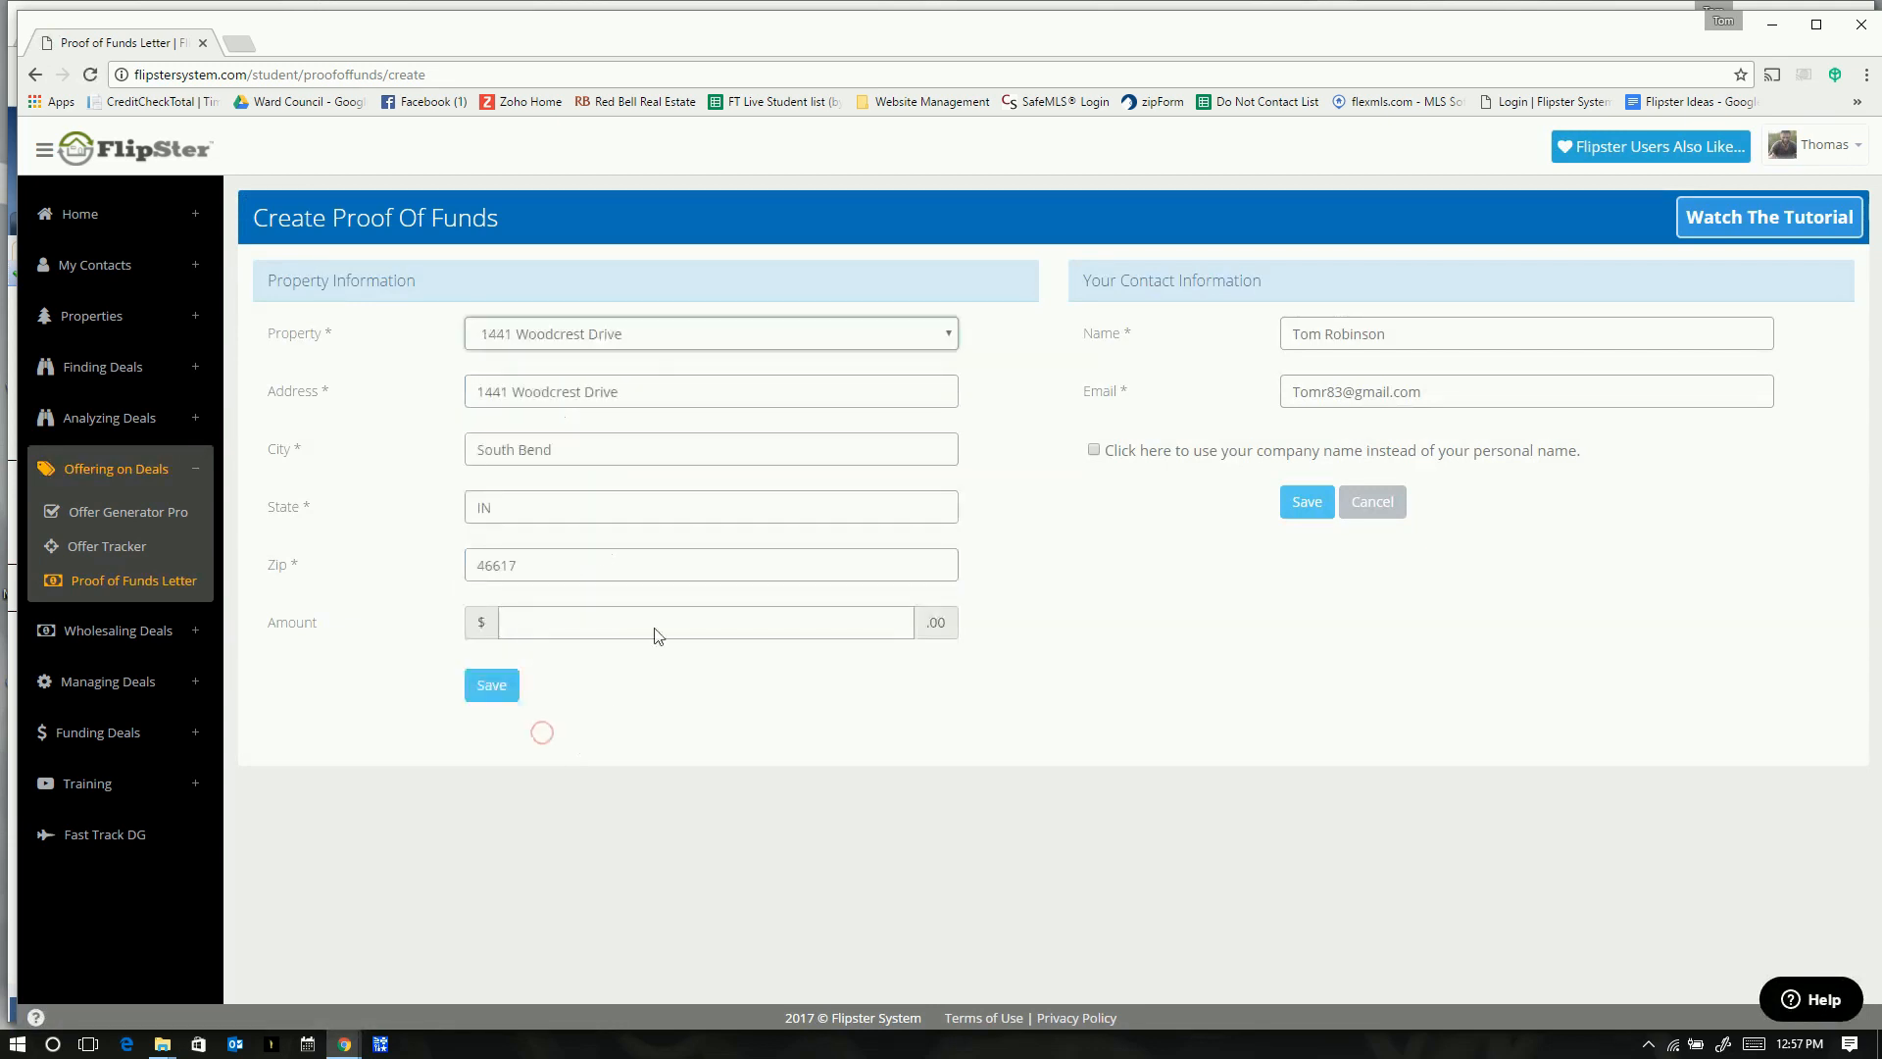
- Tick the use-company-name option, clear the Company field, and submit, triggering the blank Amount warning
click(1093, 450)
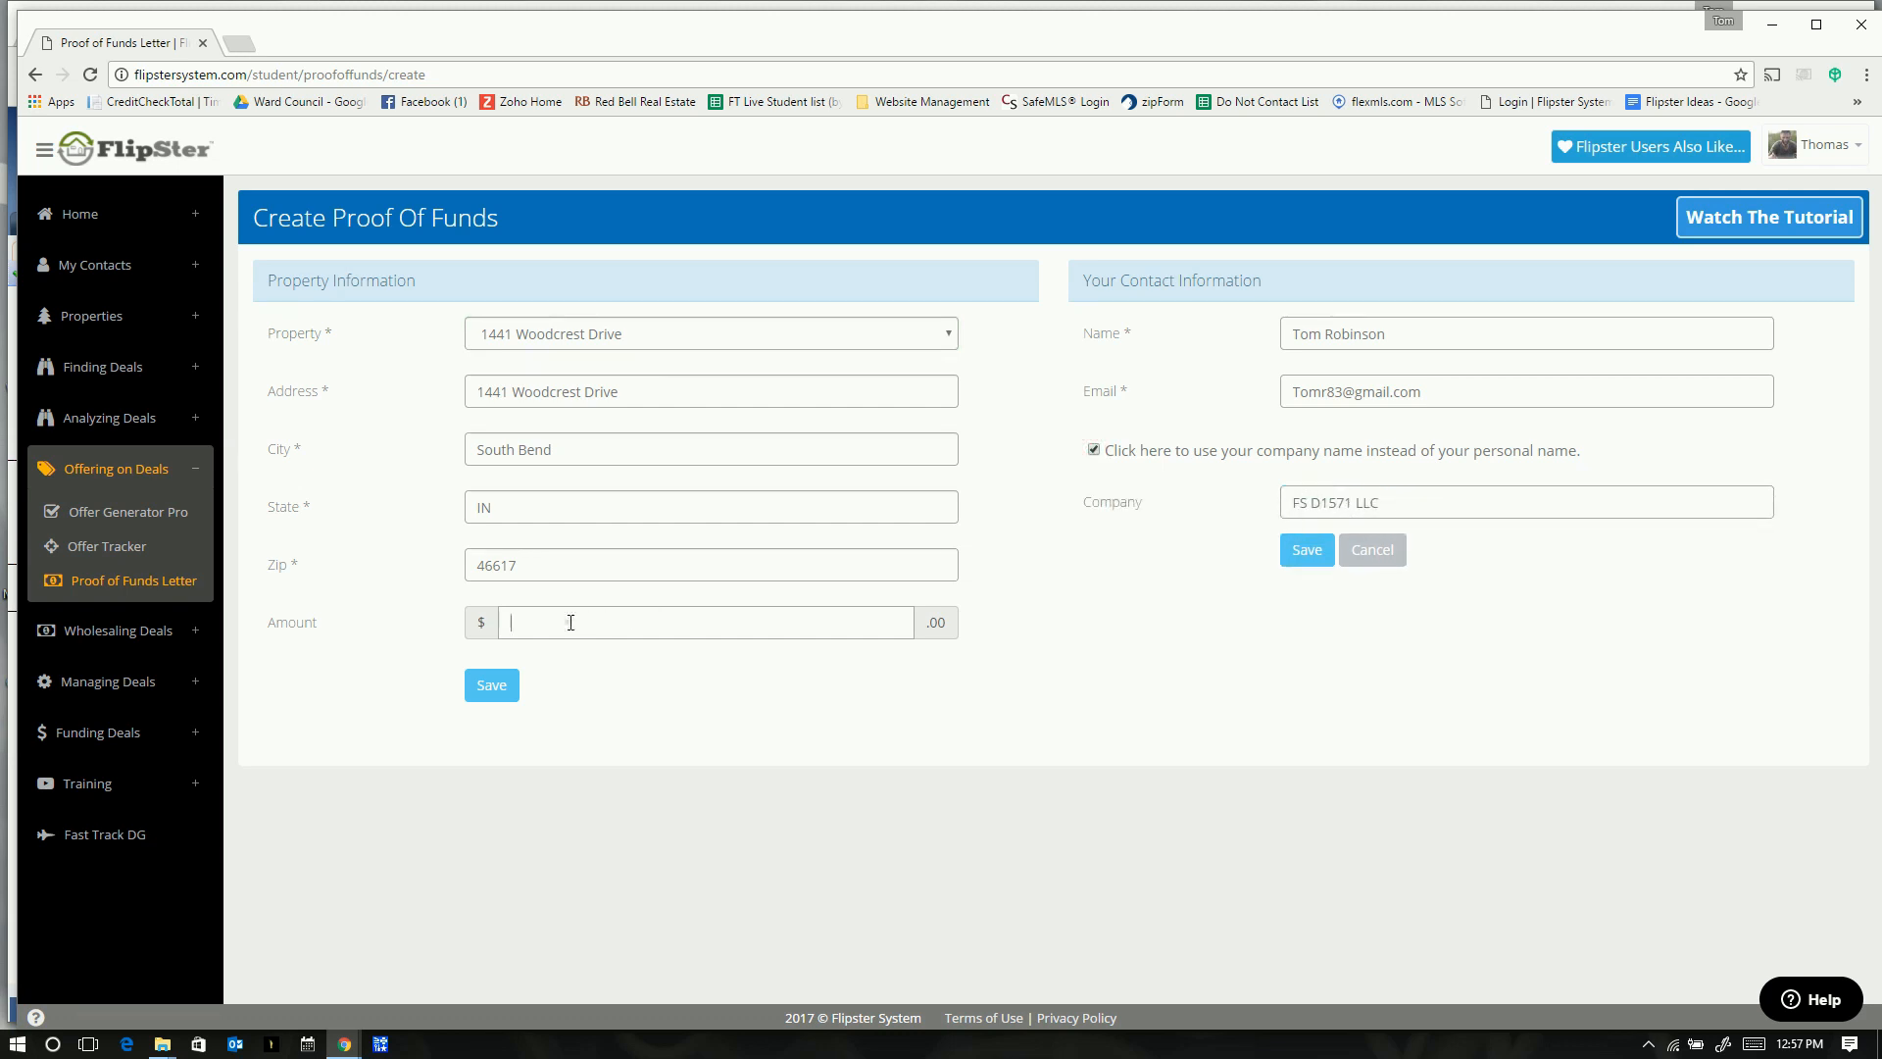
drag(1408, 506, 1134, 529)
key(BackSpace)
text(1)
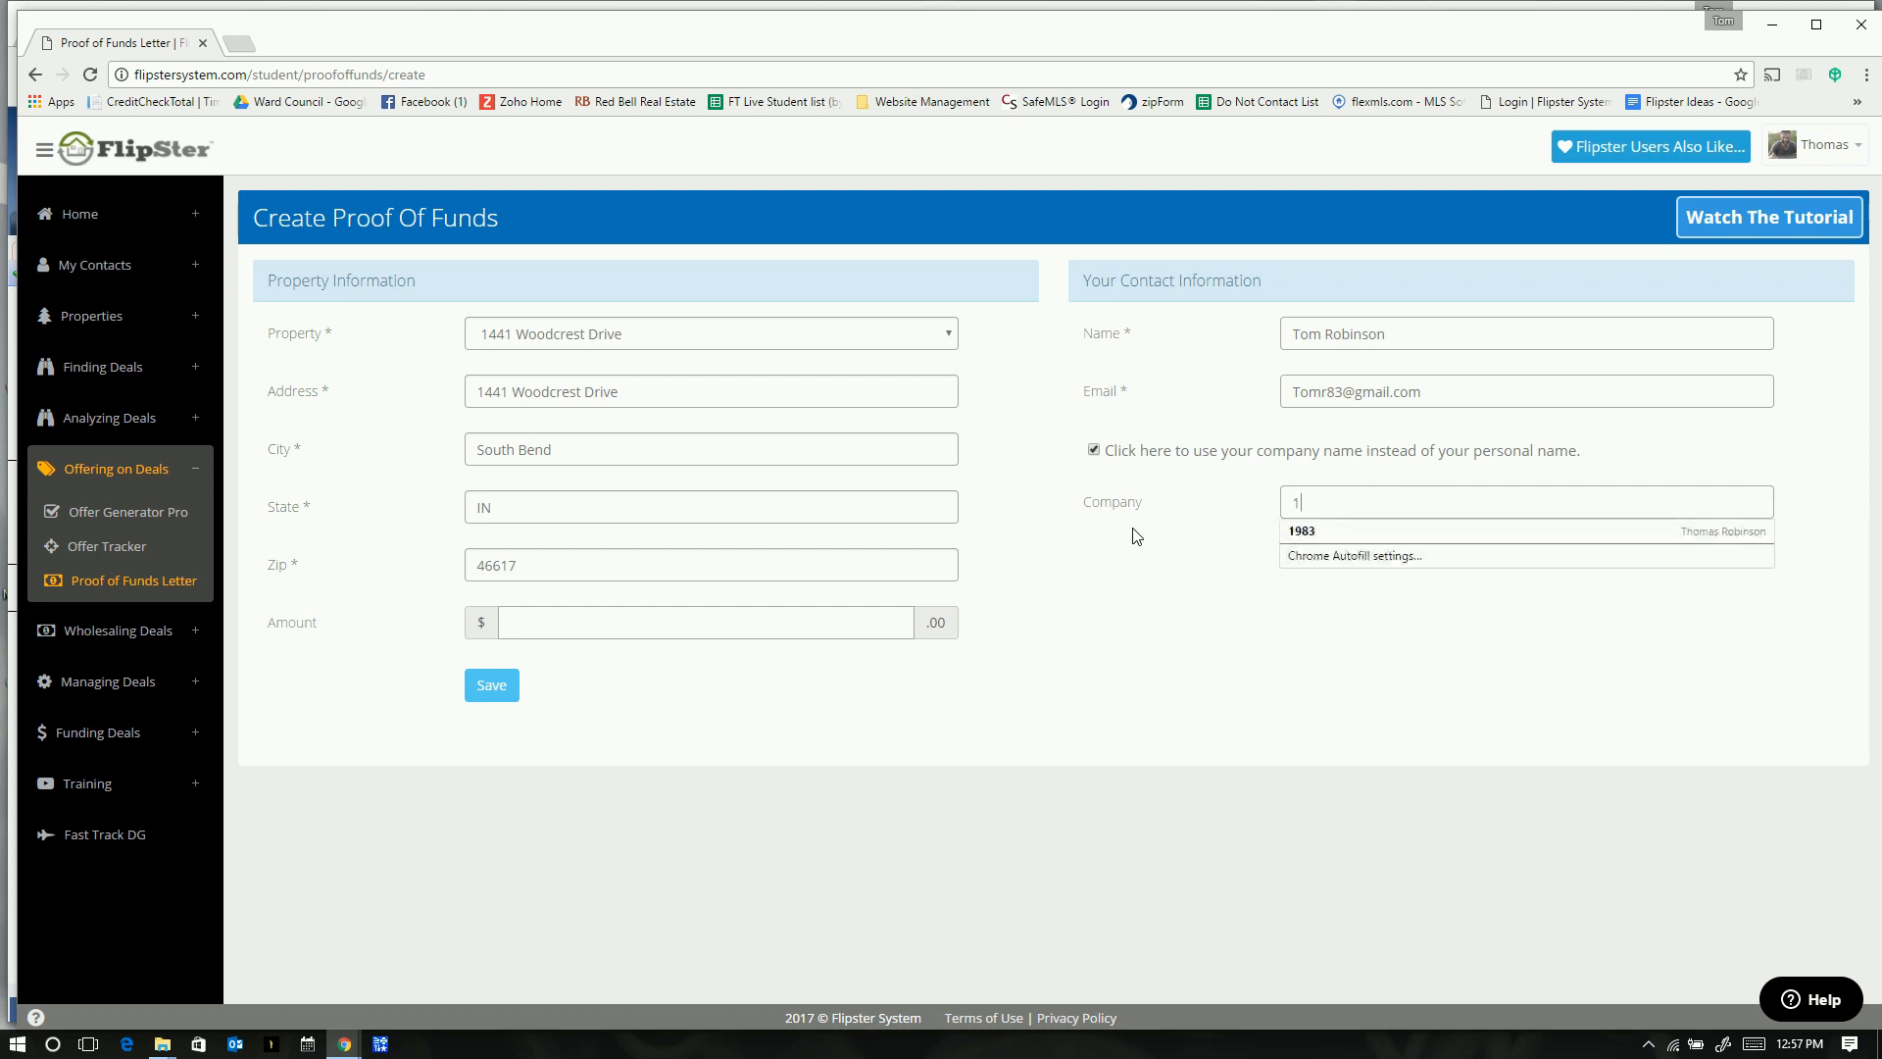
key(BackSpace)
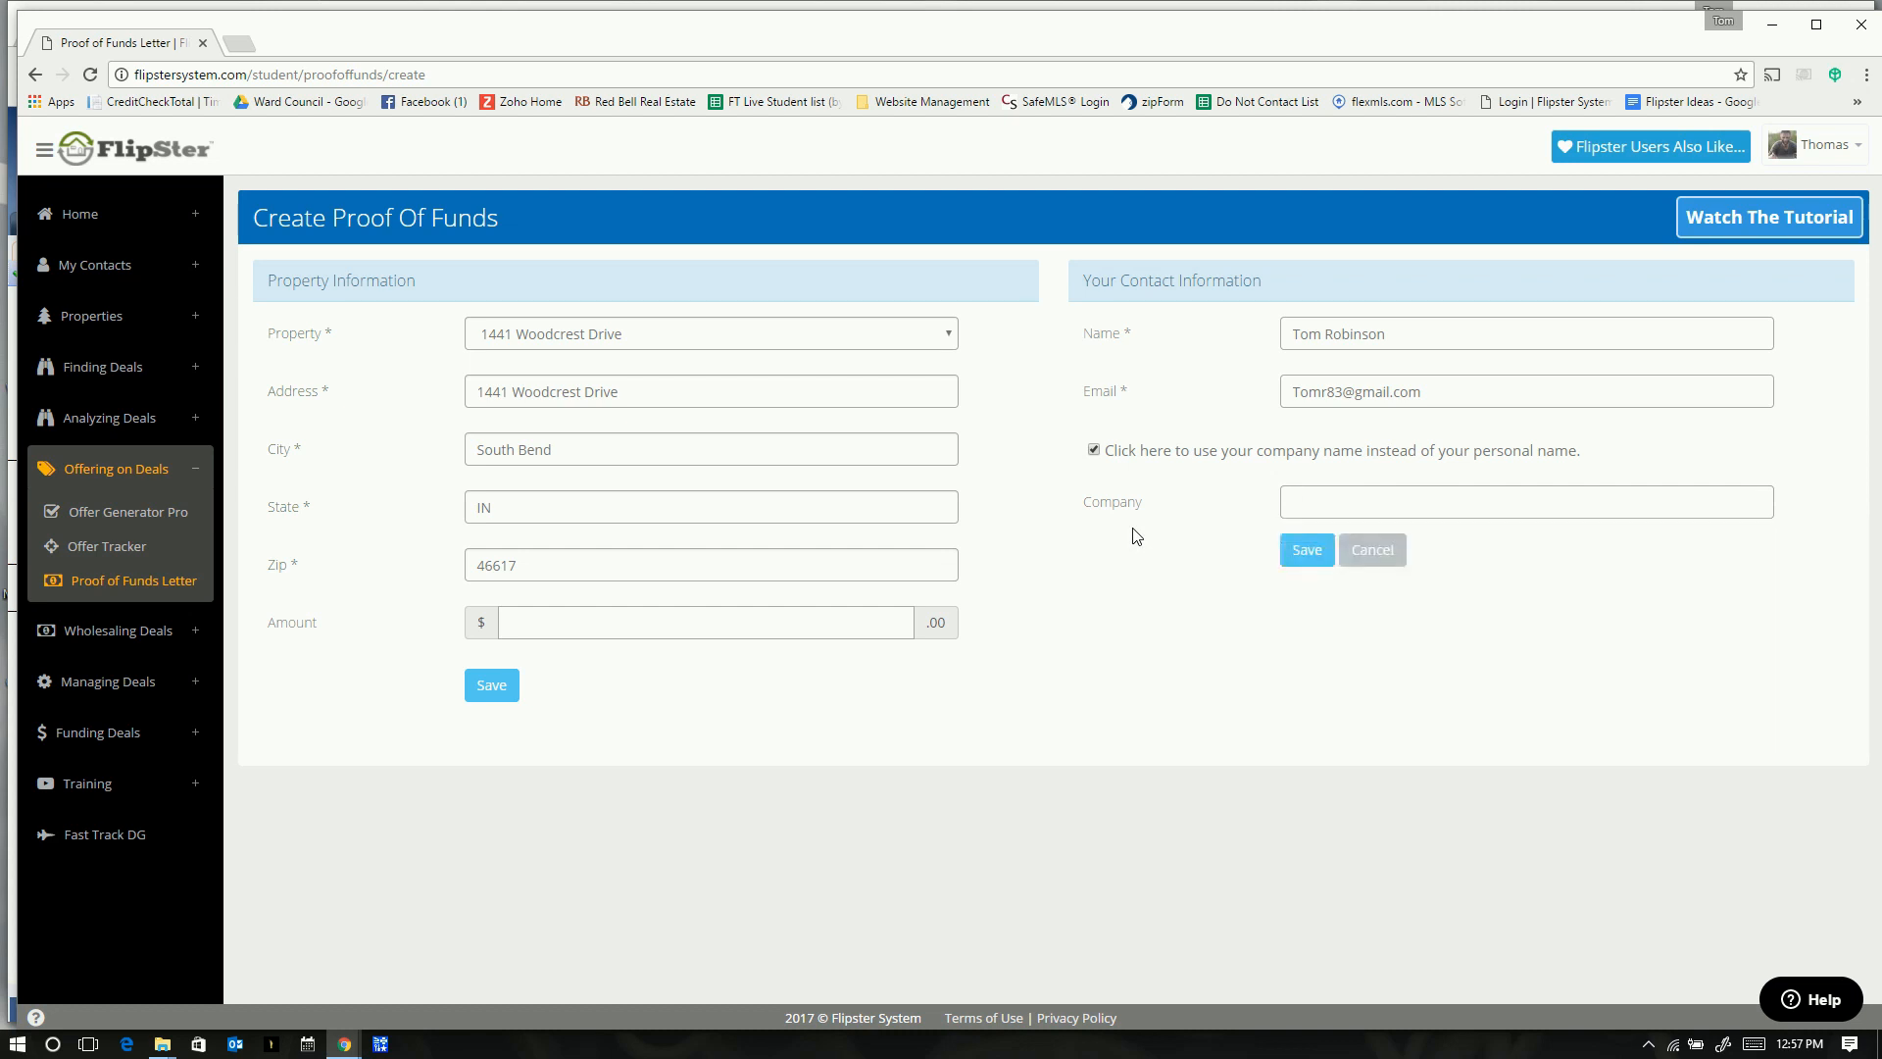
text(7)
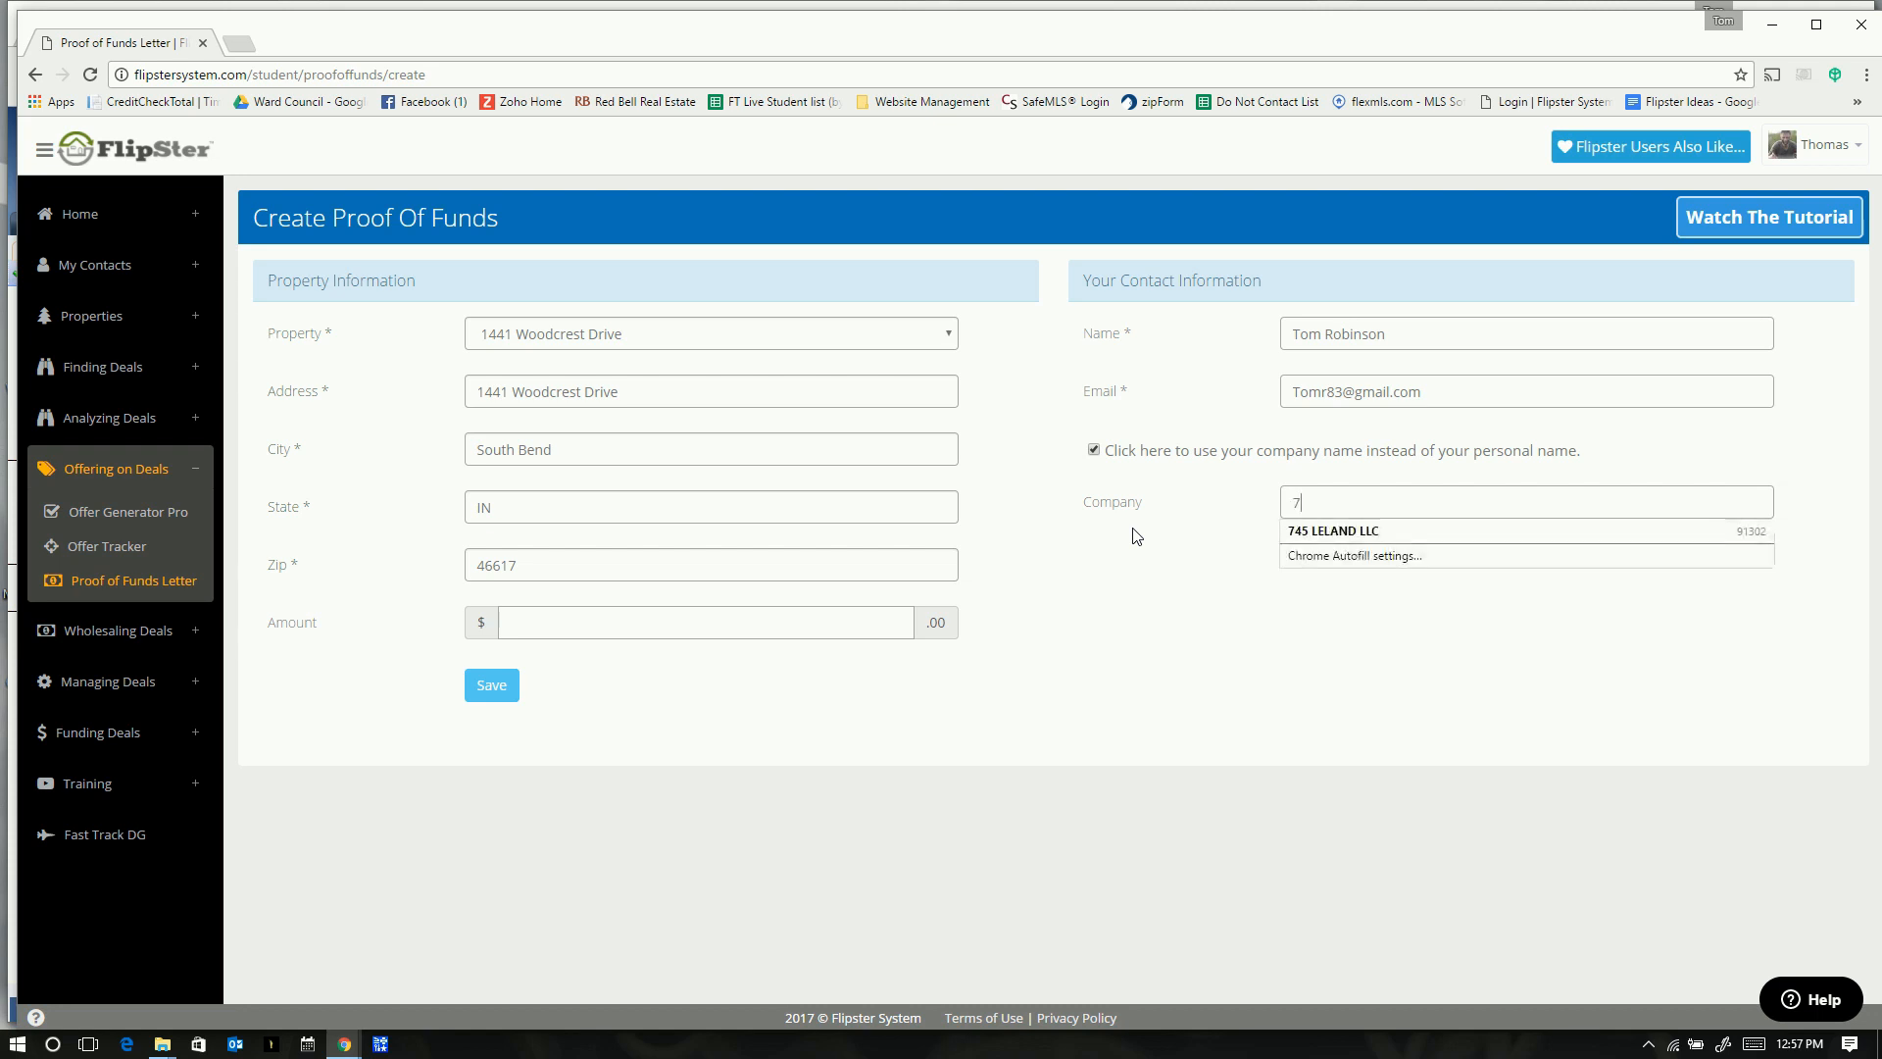
key(BackSpace)
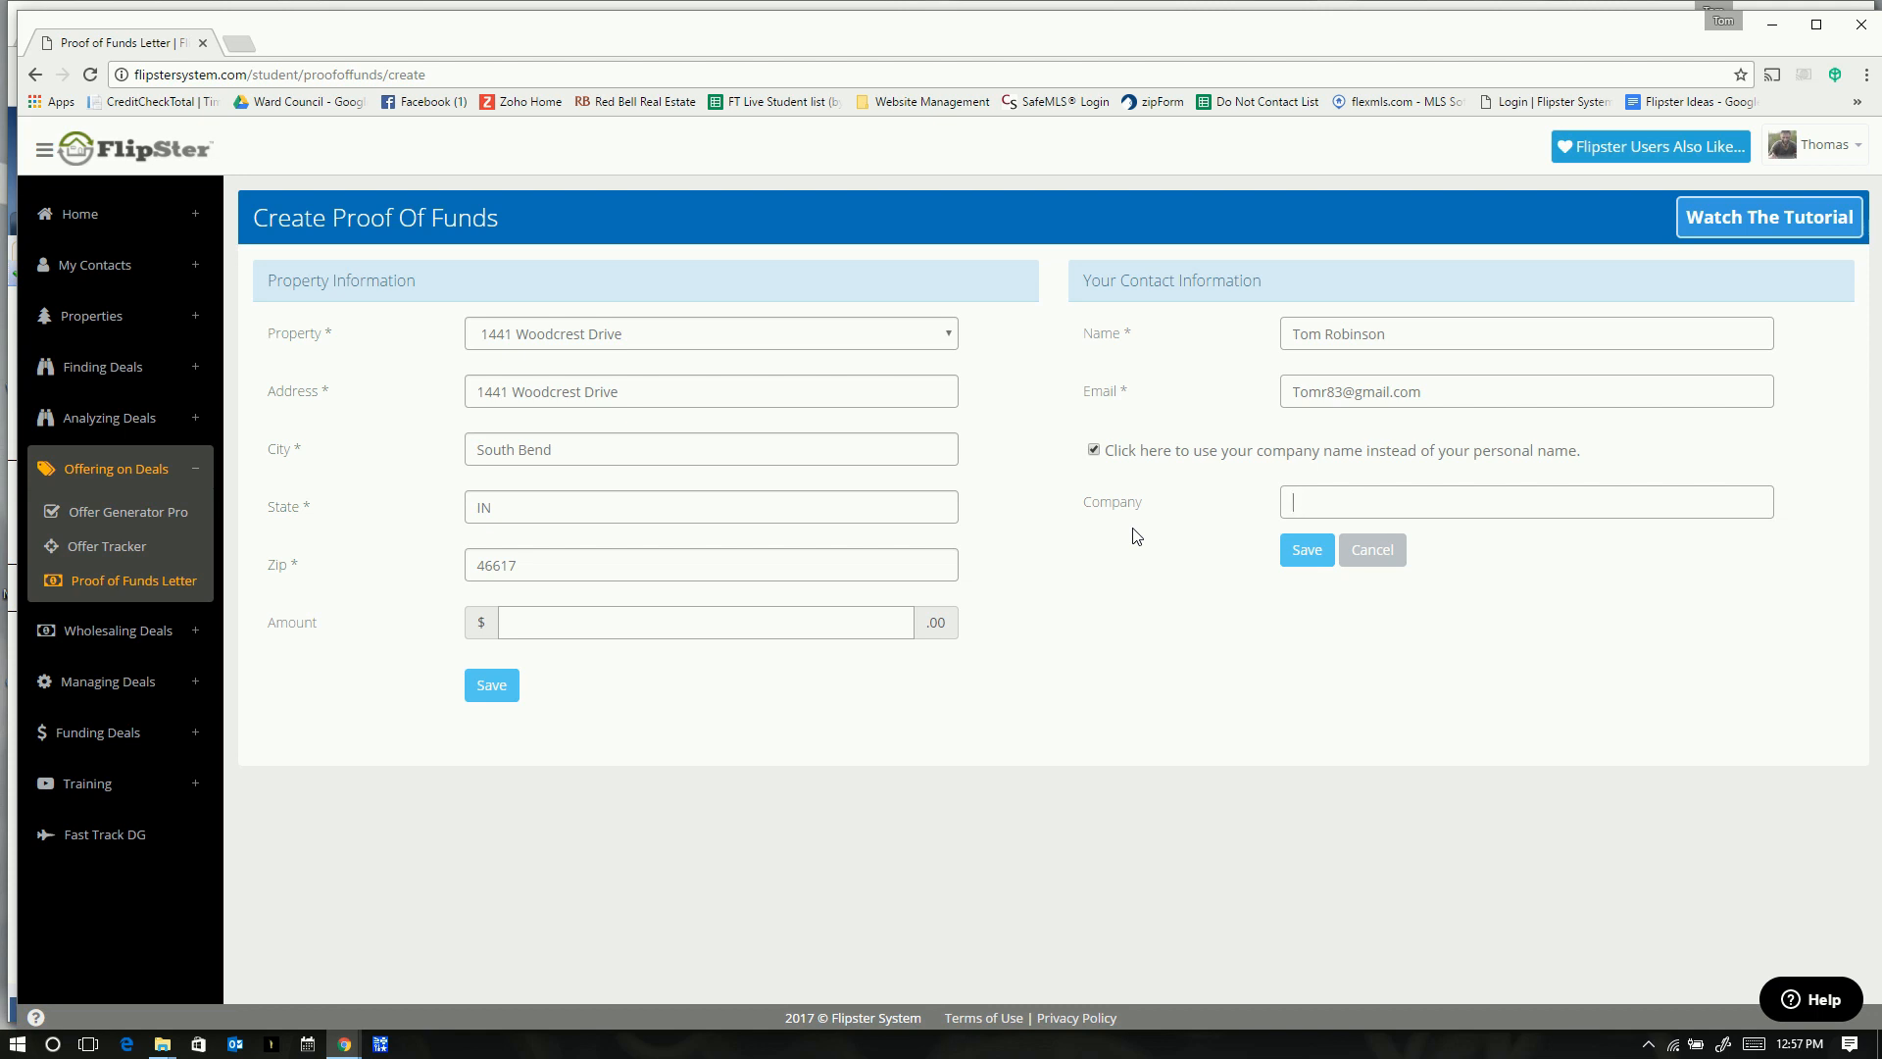
key(Return)
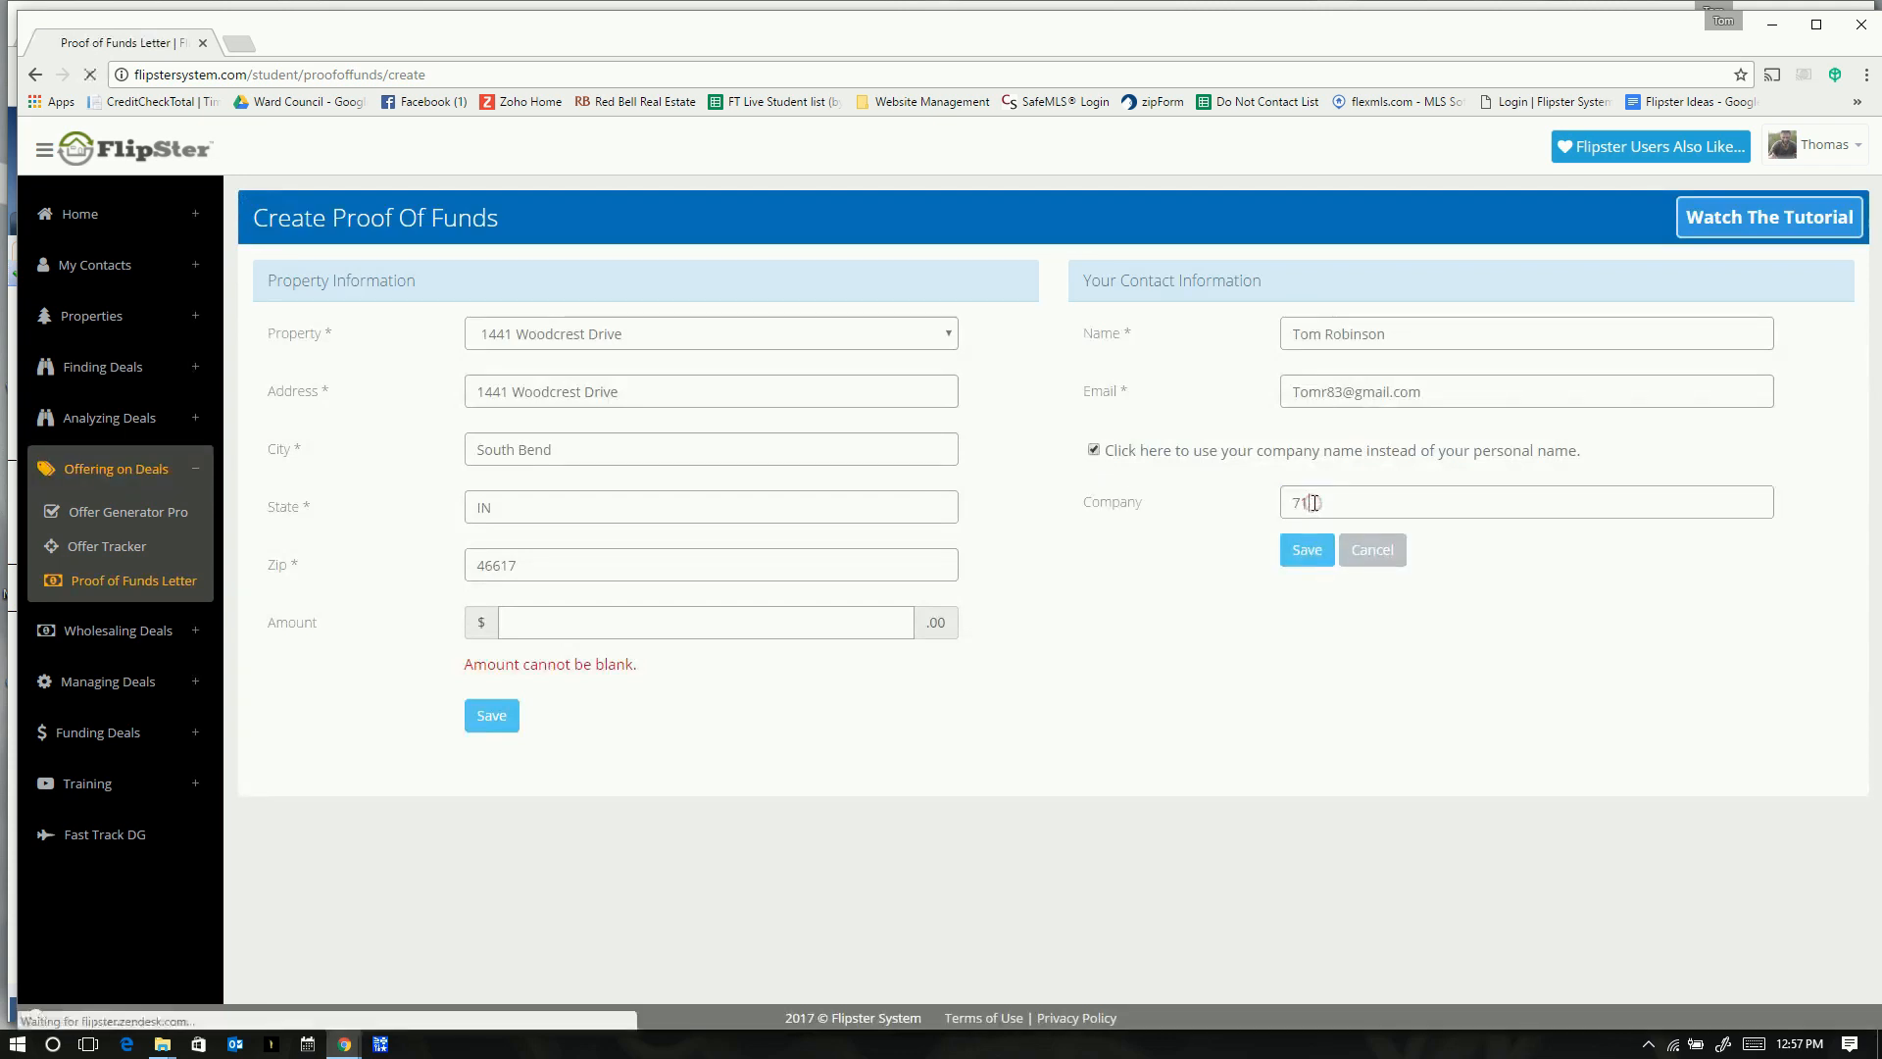
drag(1316, 503, 1224, 512)
key(BackSpace)
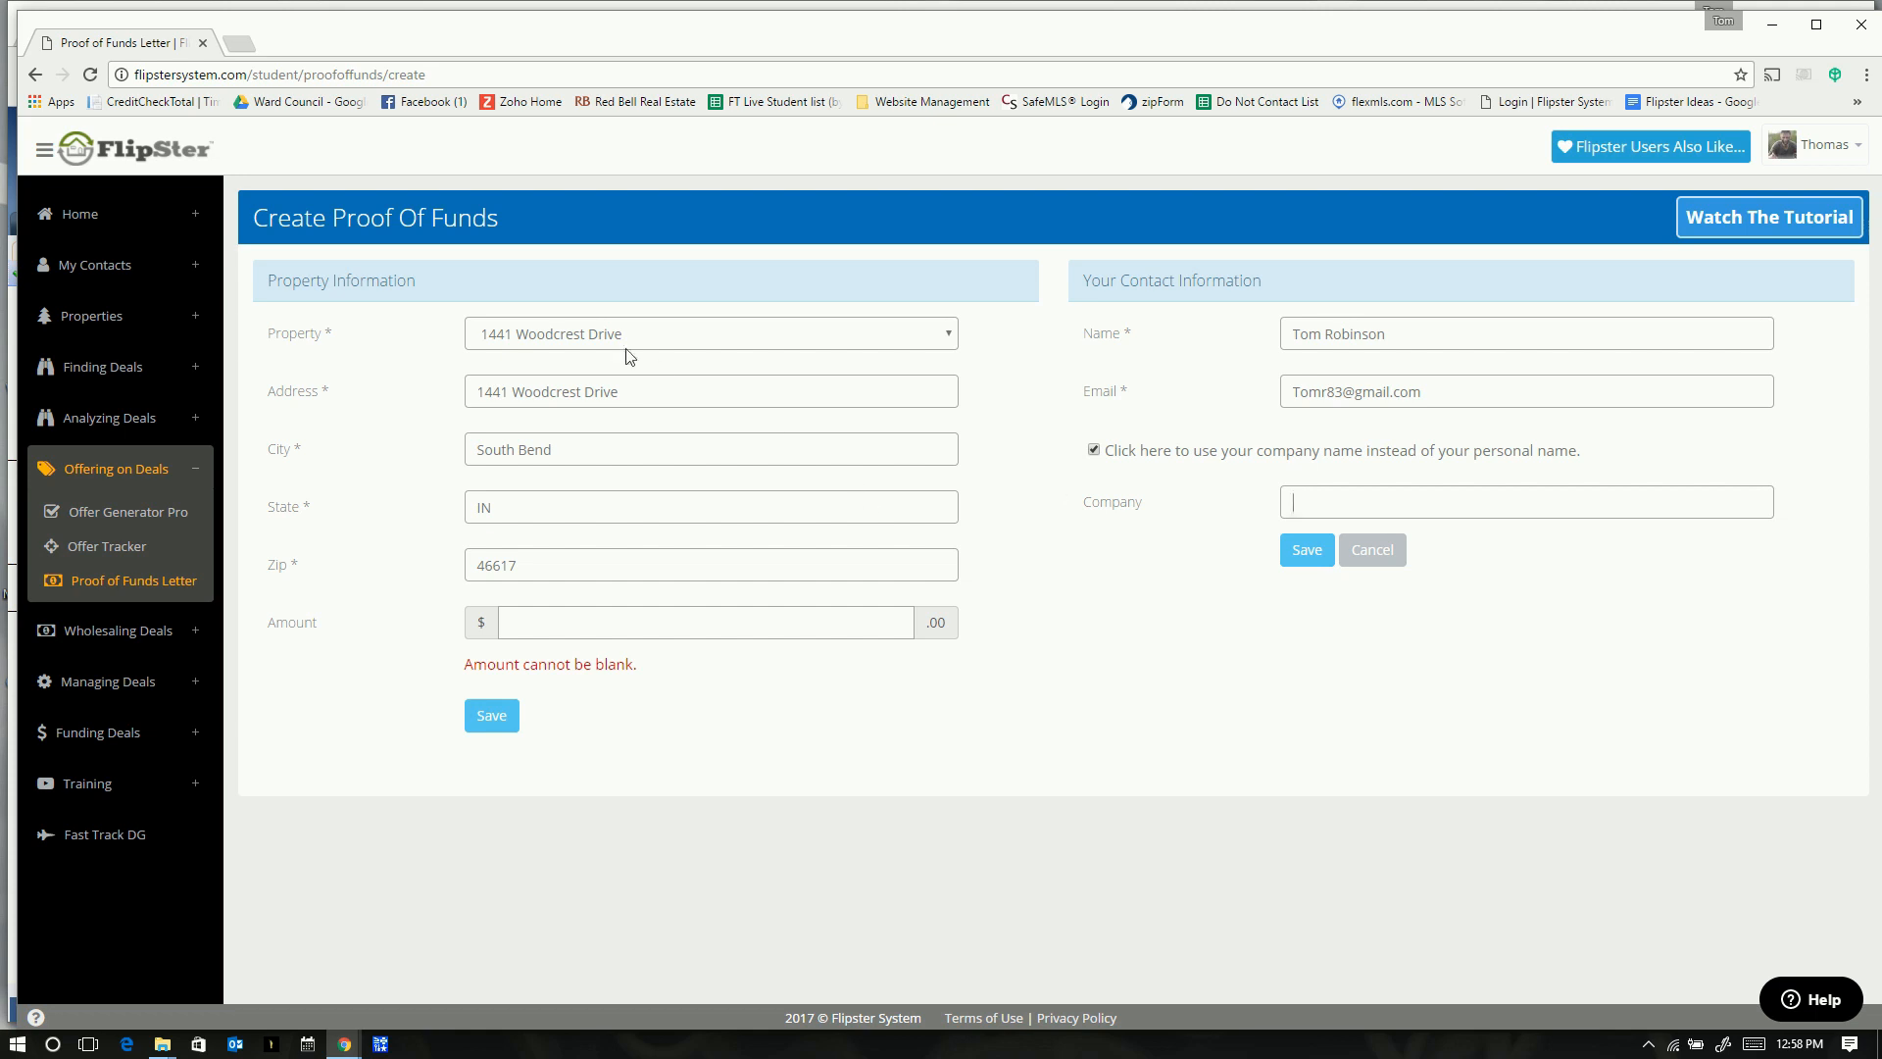
click(595, 337)
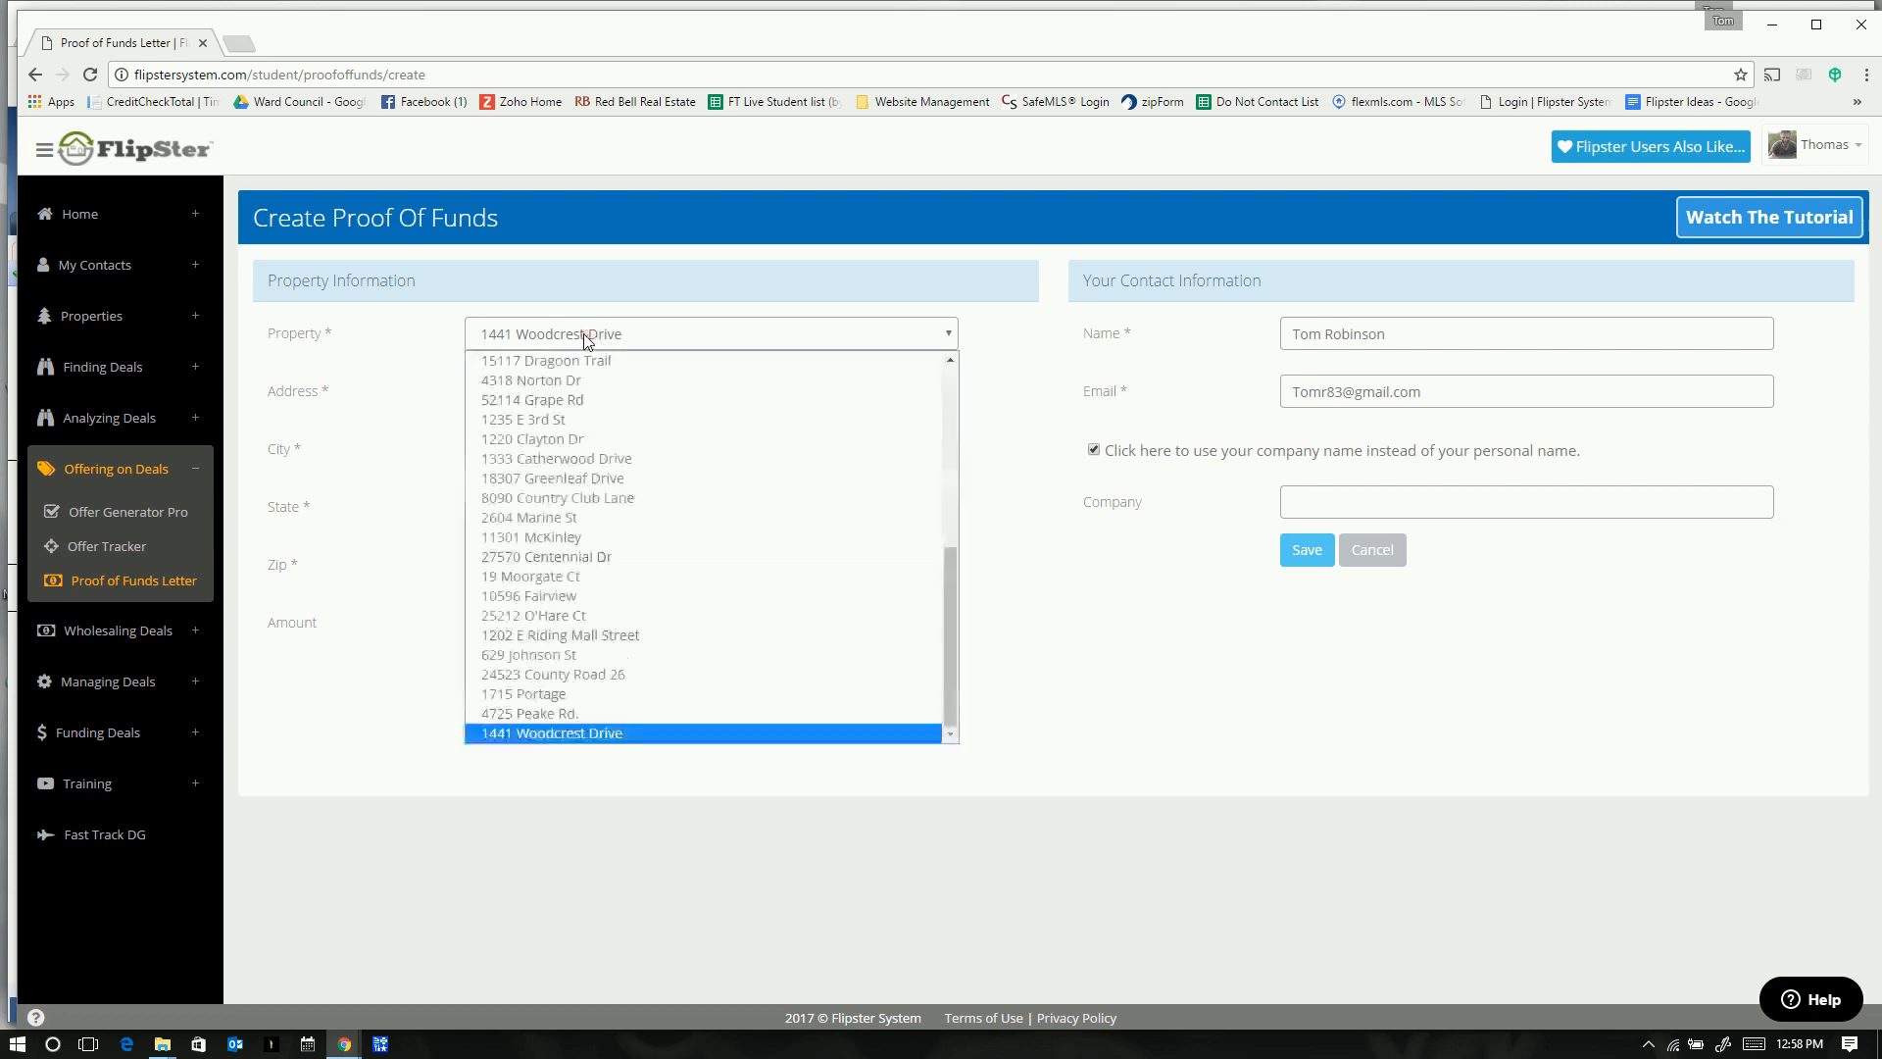
click(582, 332)
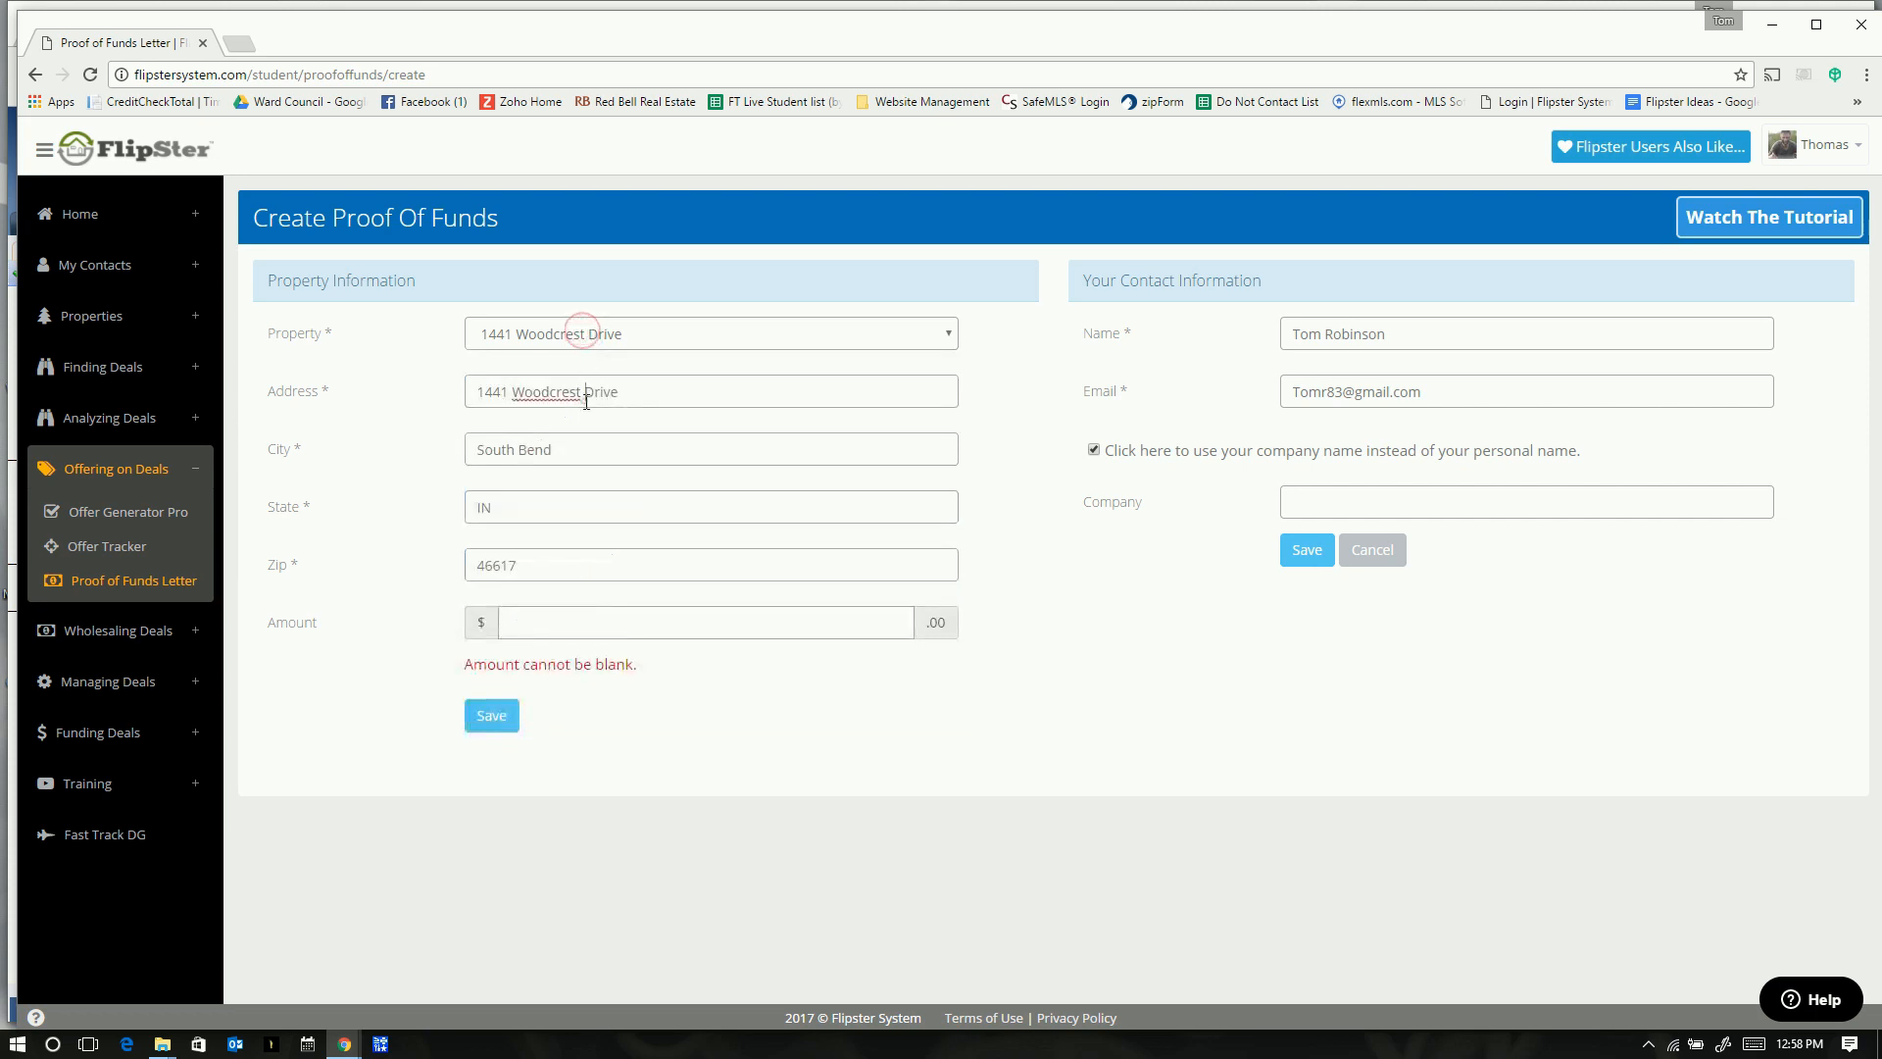
drag(582, 396, 466, 389)
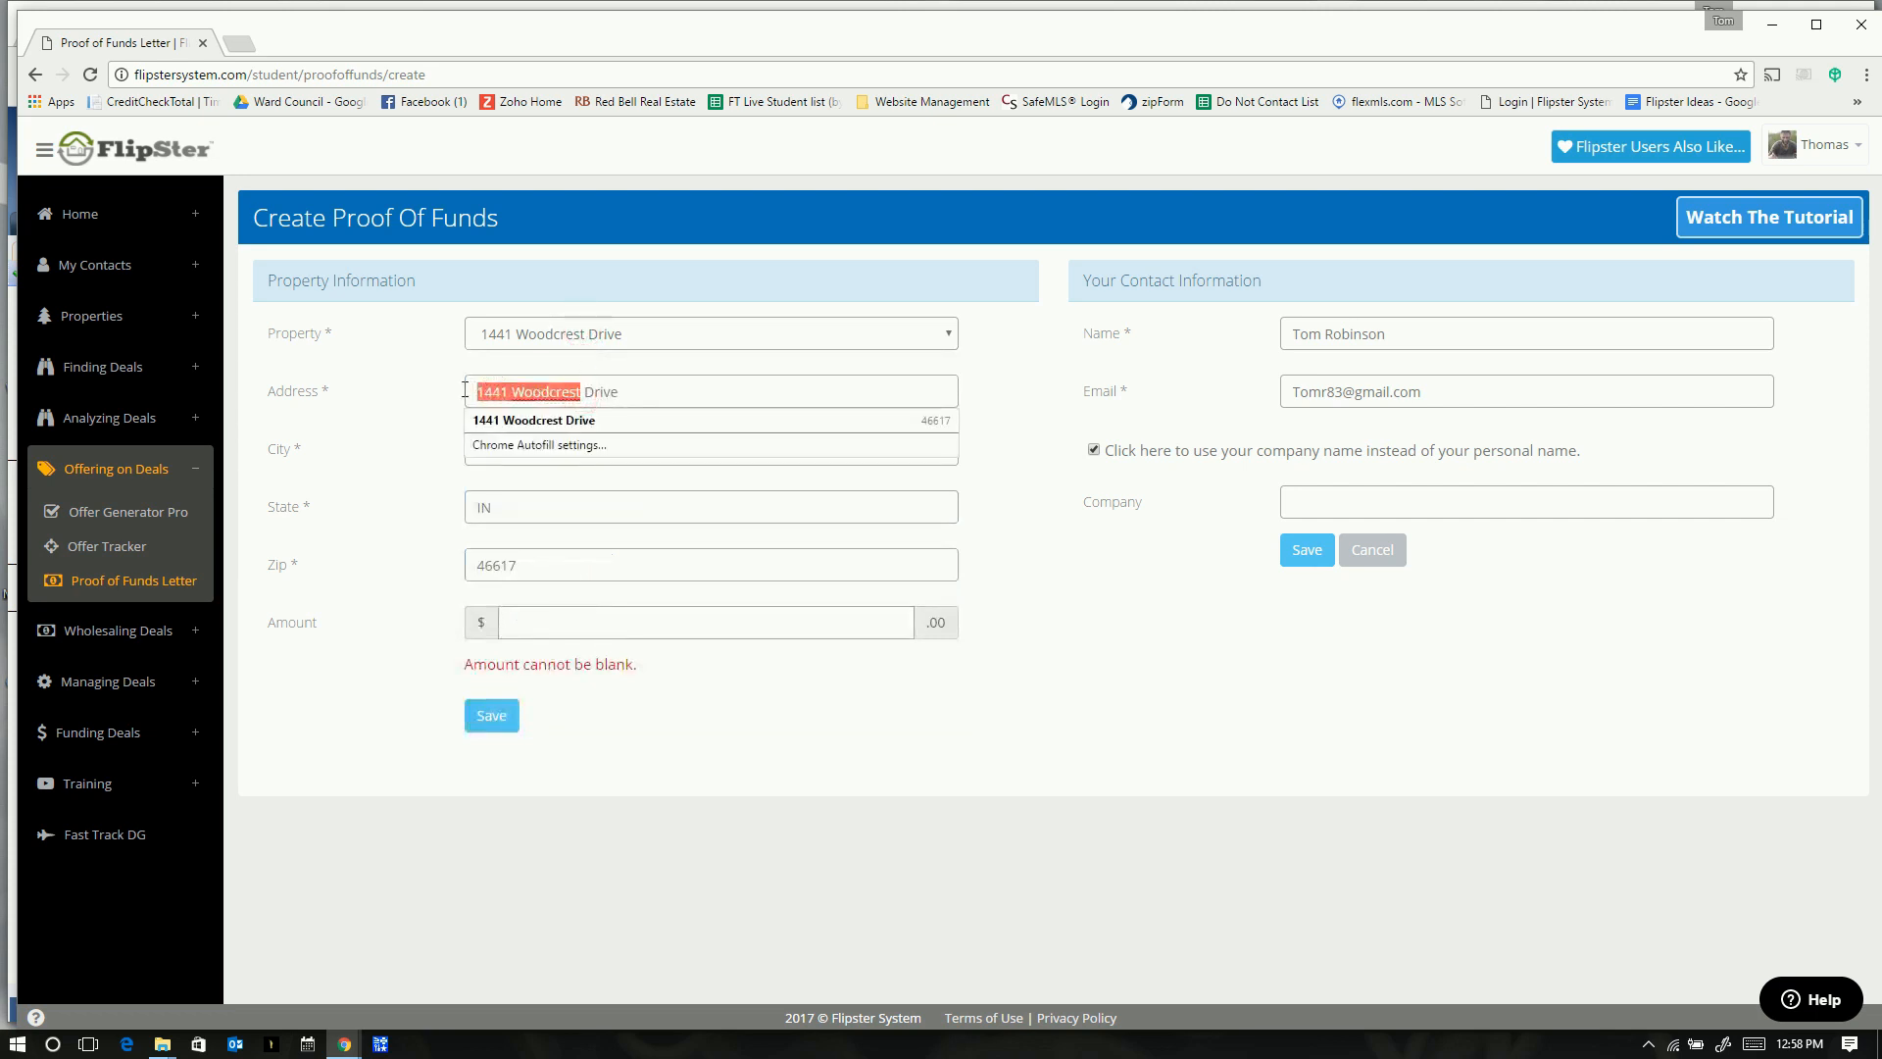
click(686, 396)
drag(580, 394, 446, 391)
click(1346, 501)
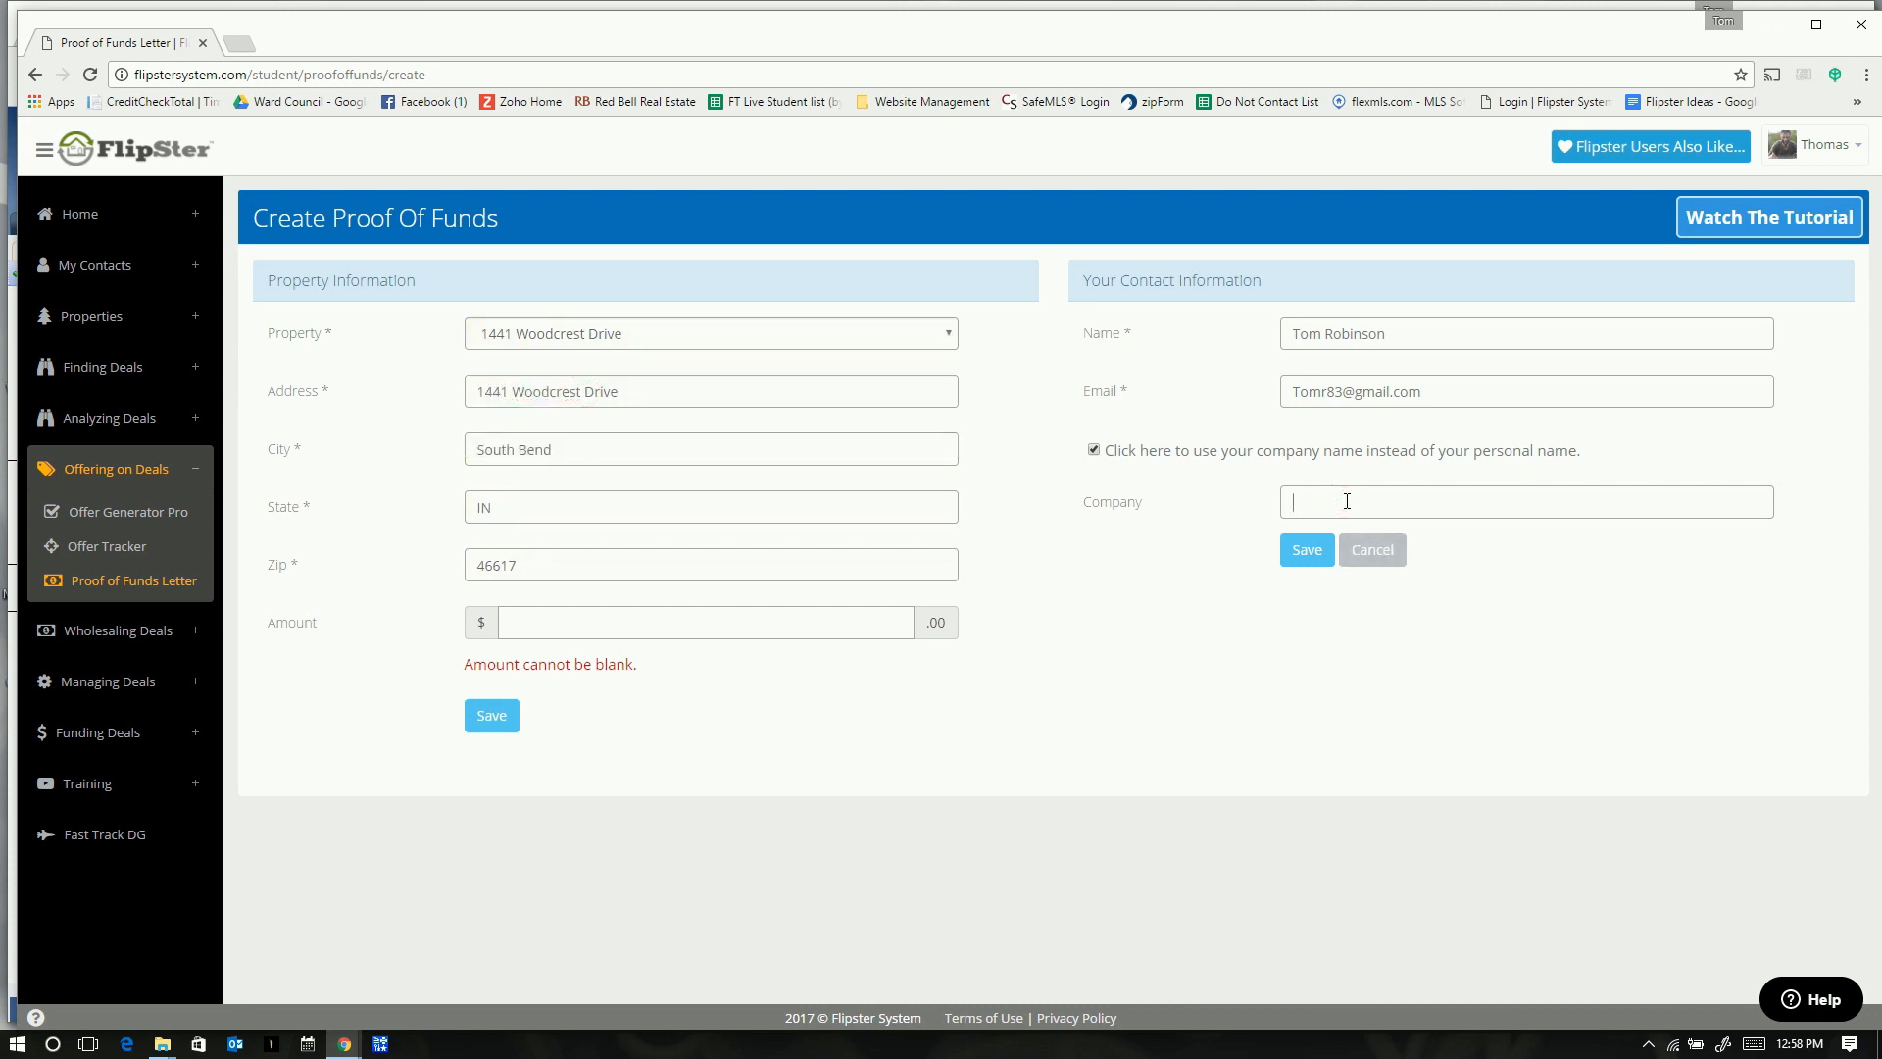
text(F)
click(1306, 555)
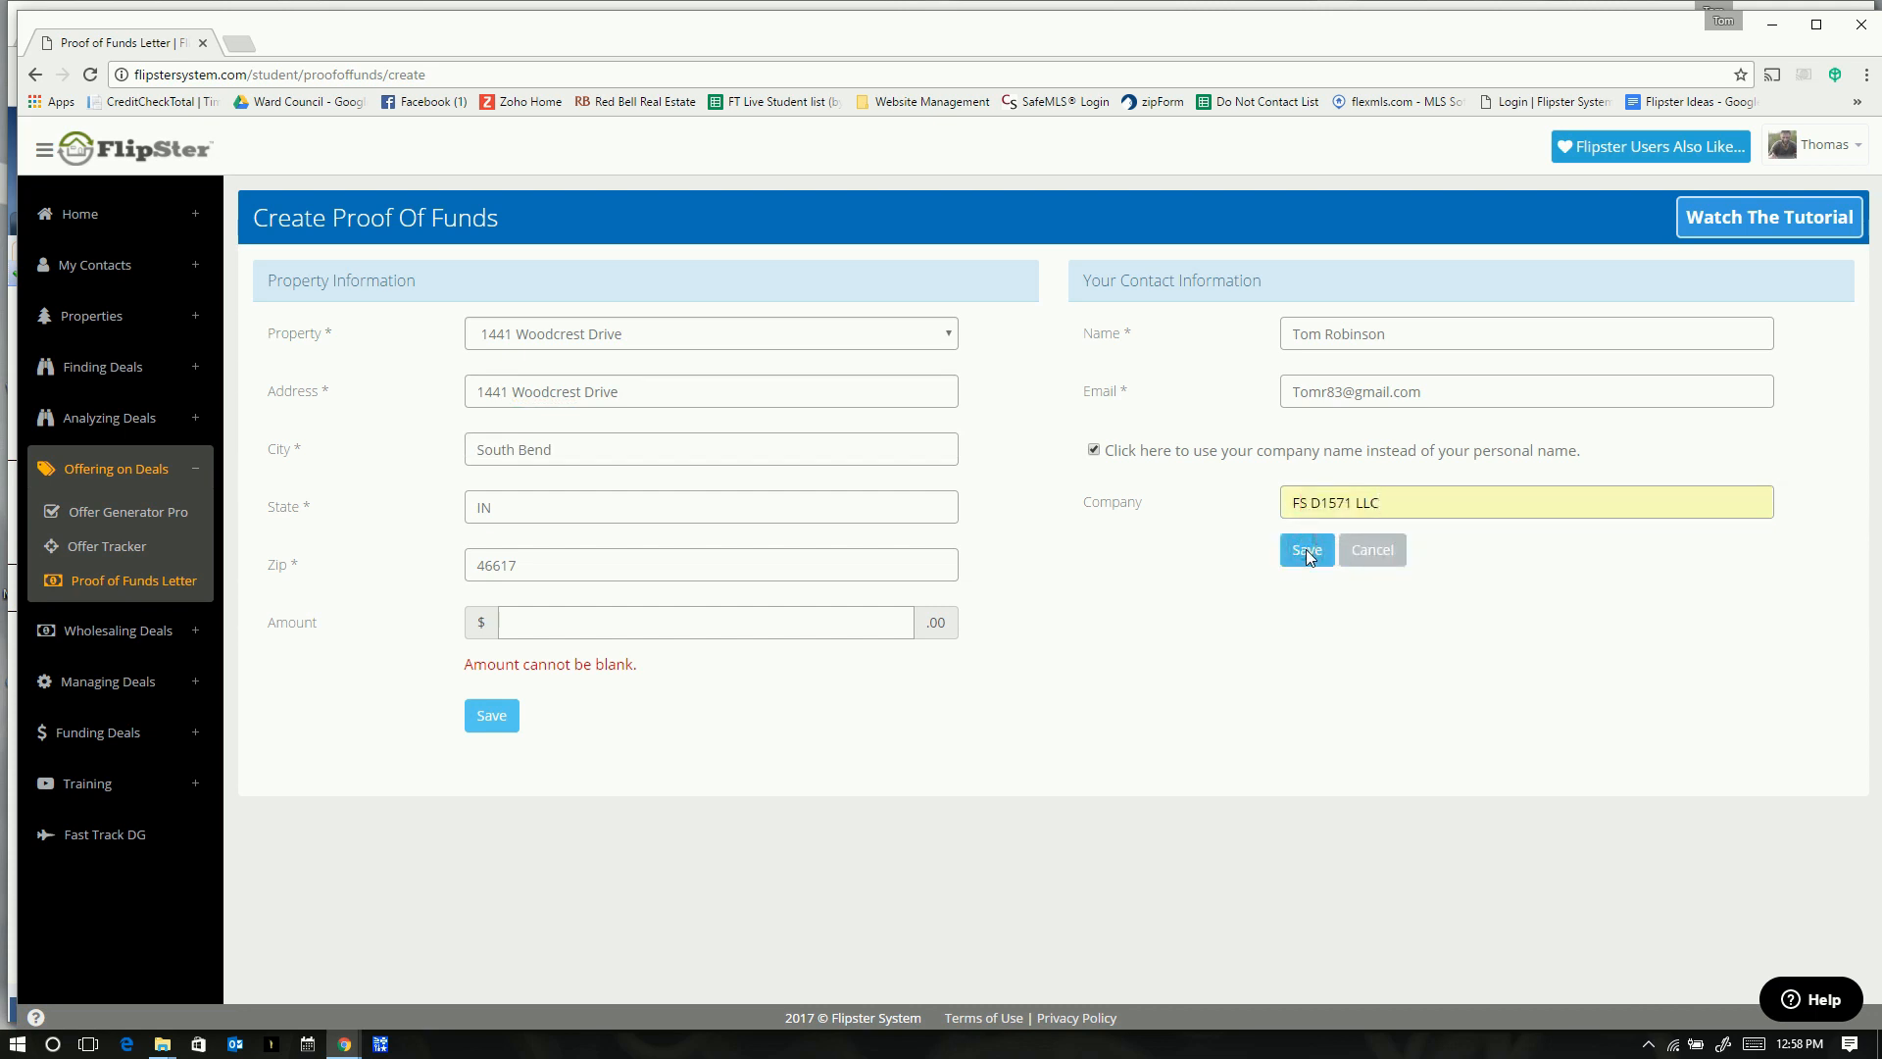
click(1222, 647)
- Enter the 37000 offer amount and save the proof of funds letter
click(604, 628)
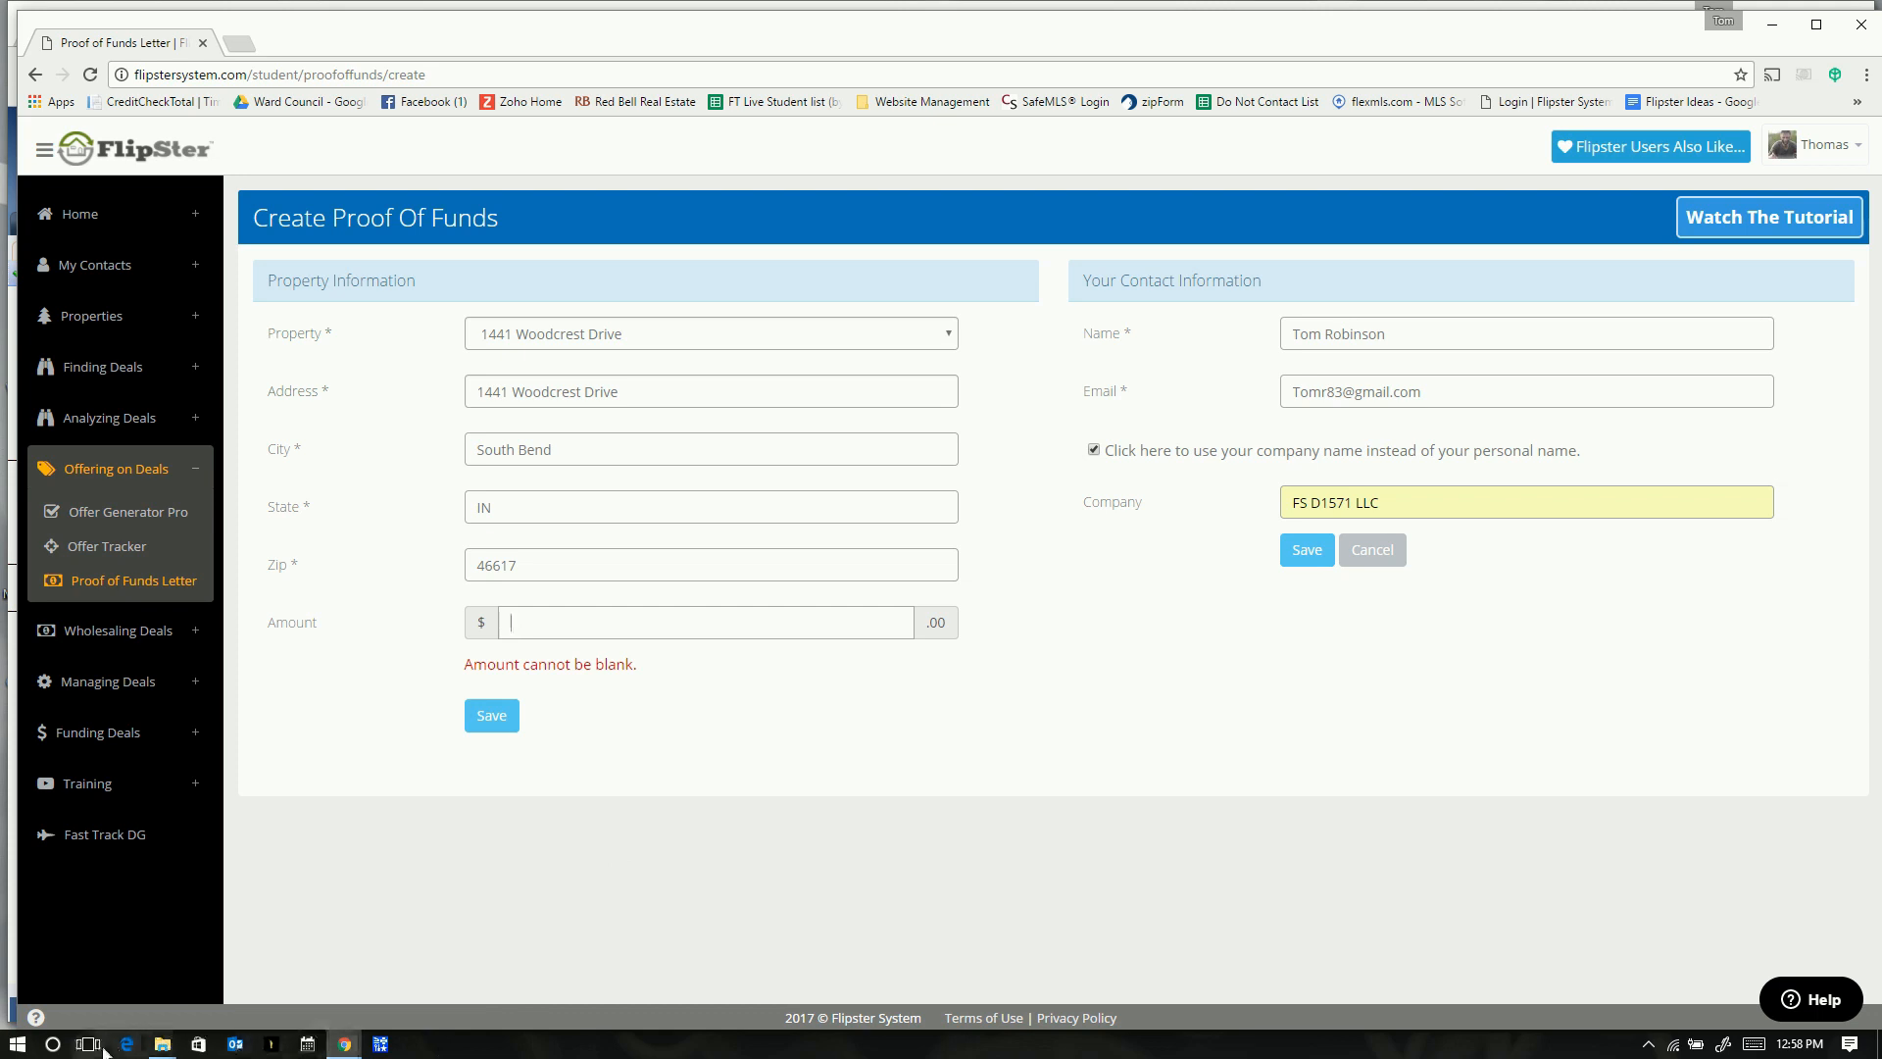
click(17, 1044)
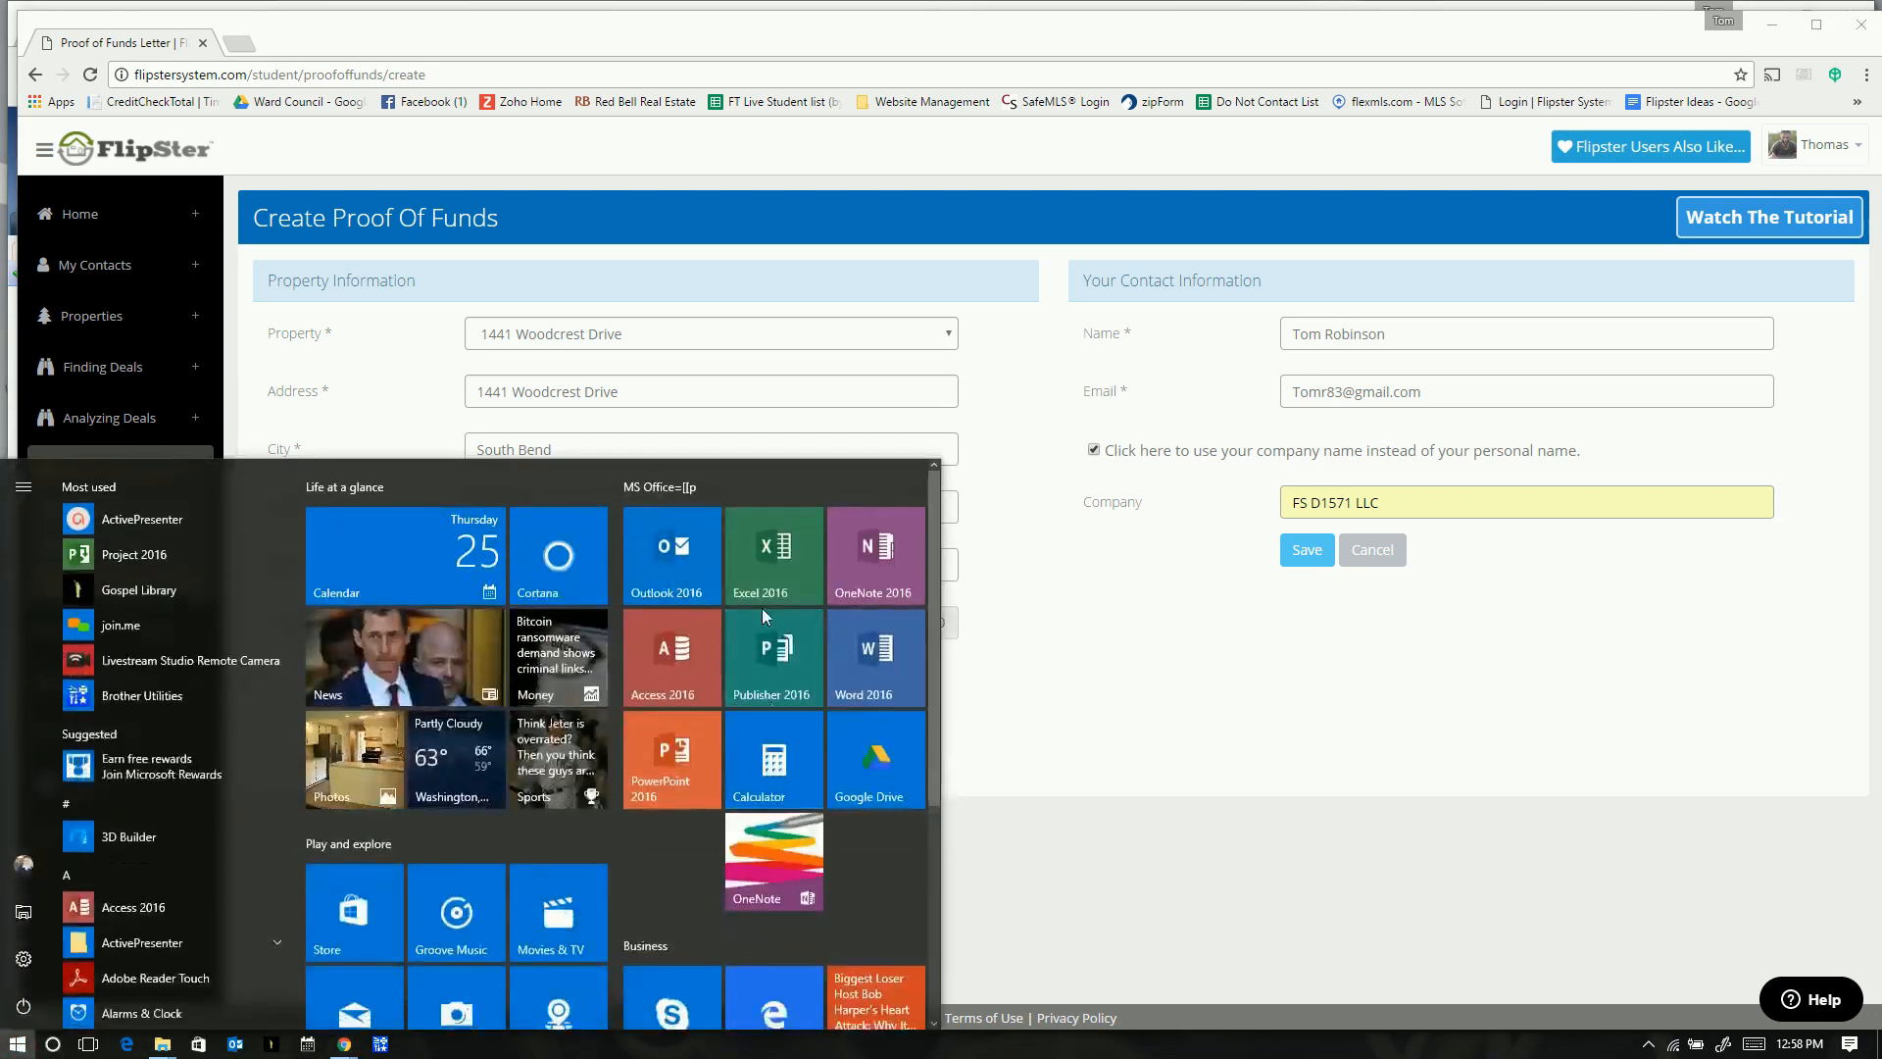
click(1272, 709)
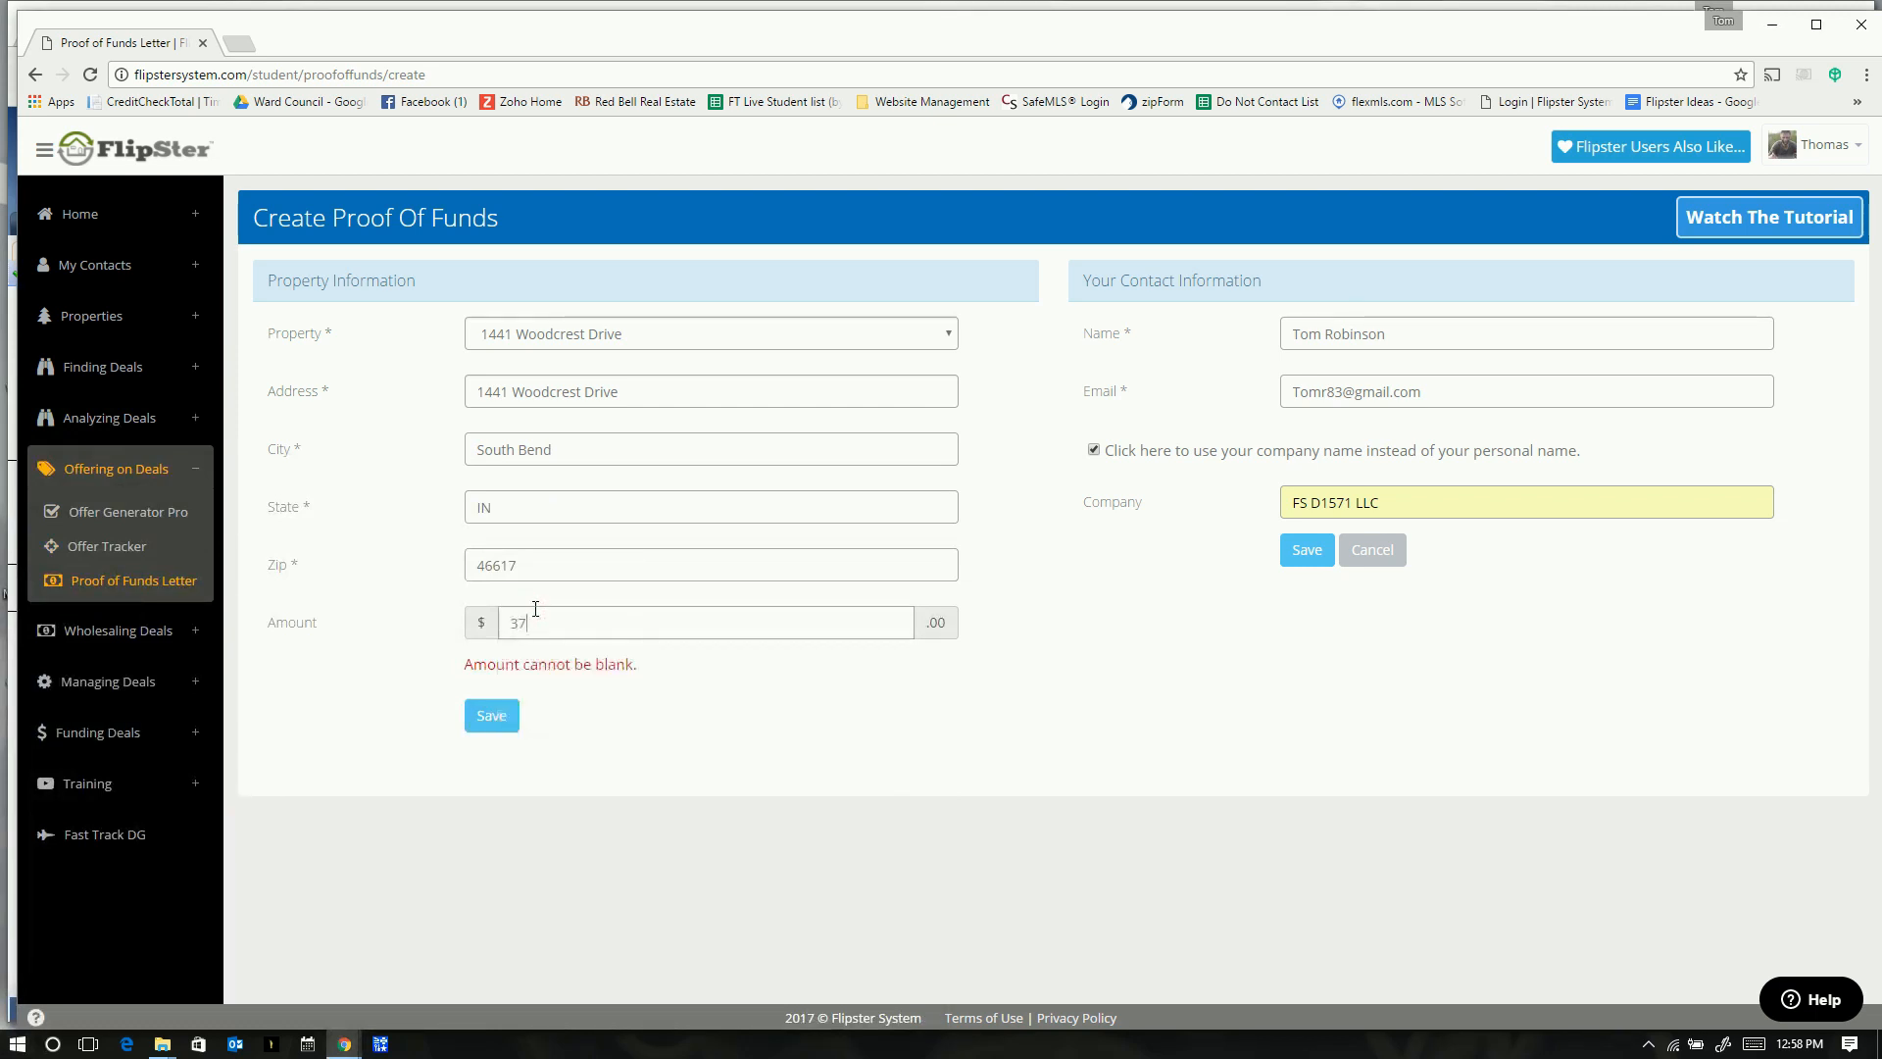
click(489, 724)
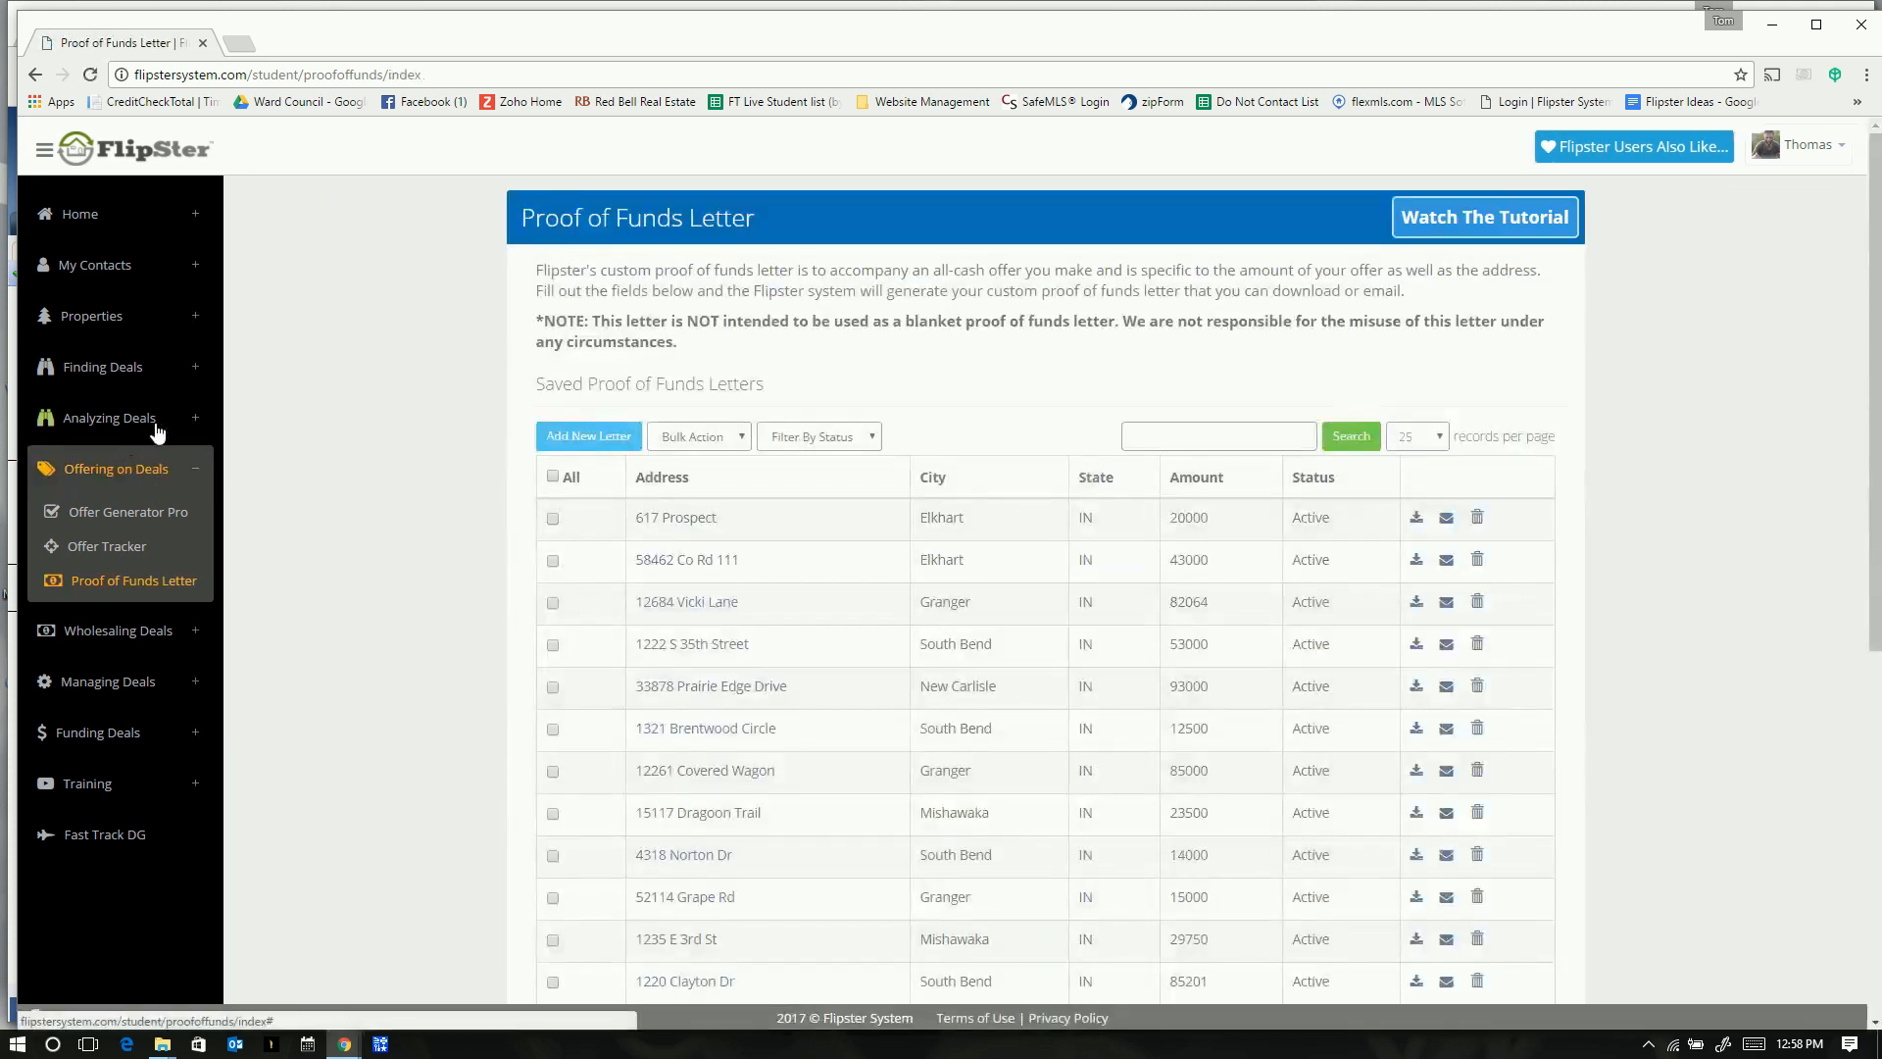
click(140, 429)
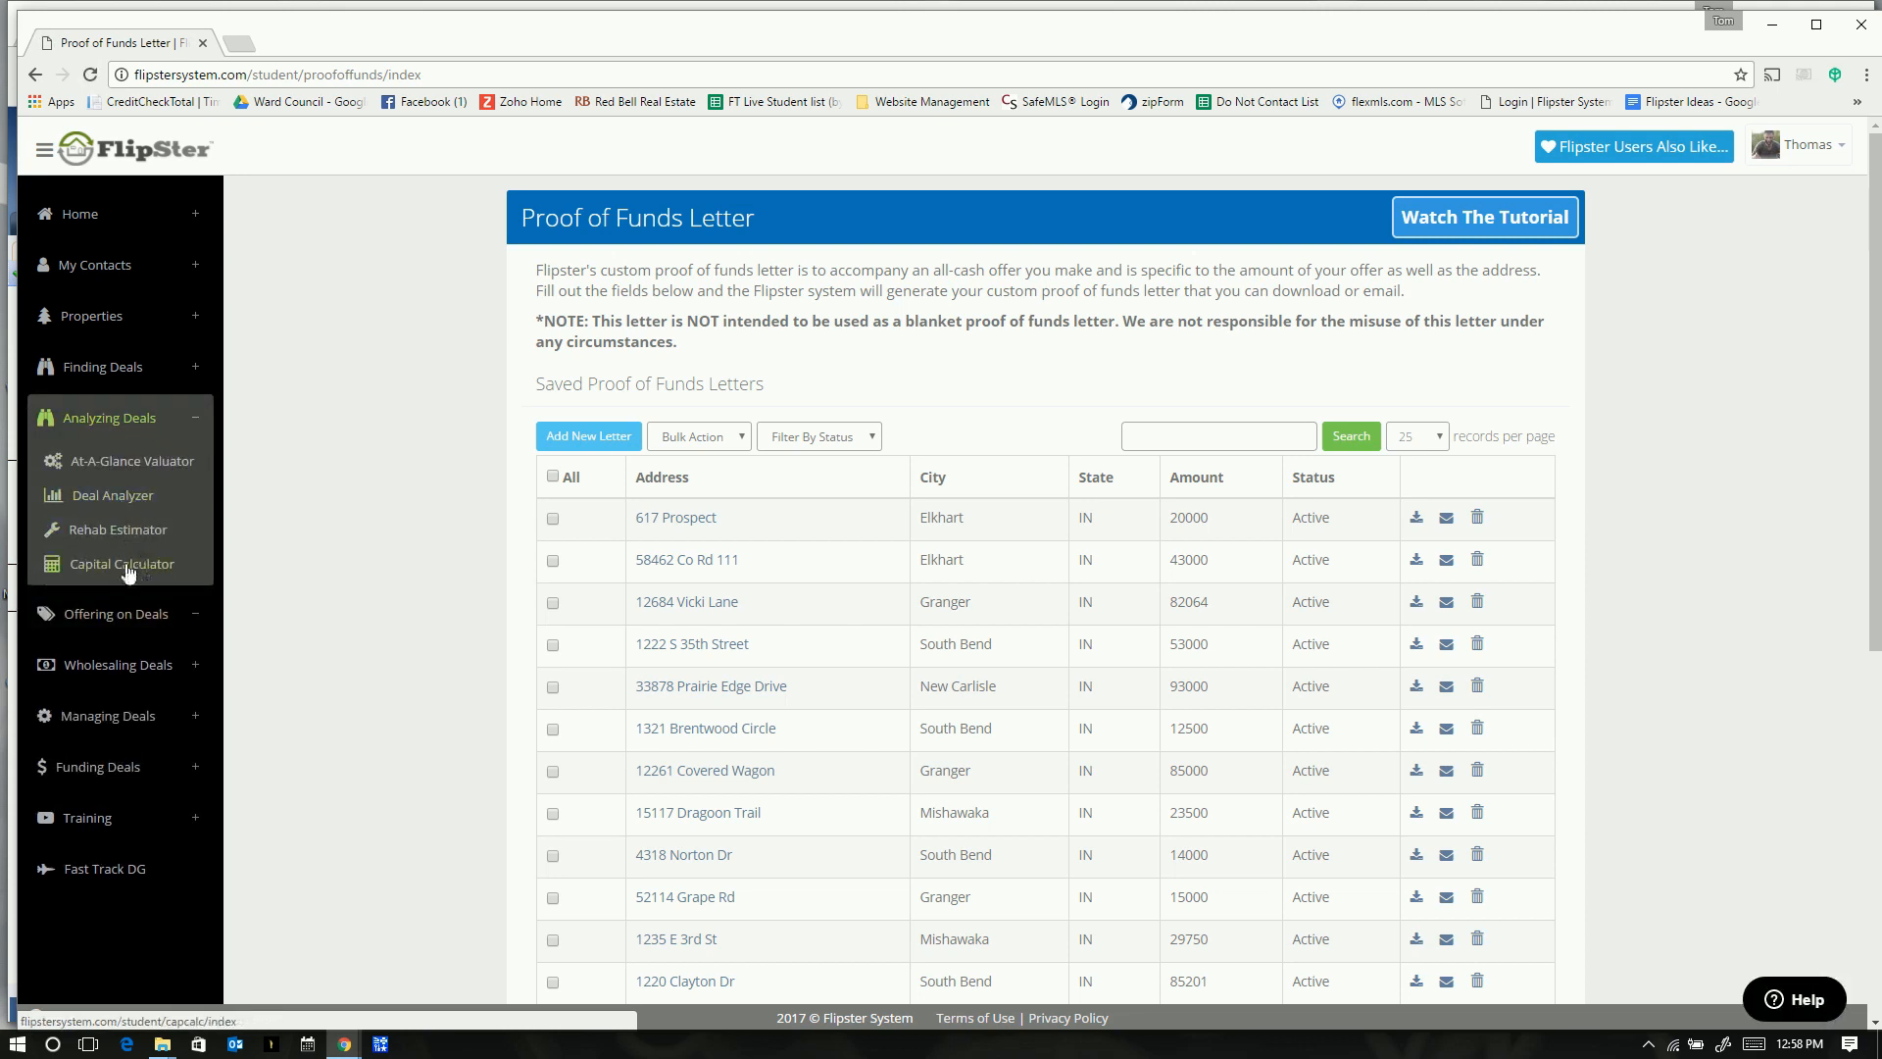
click(122, 493)
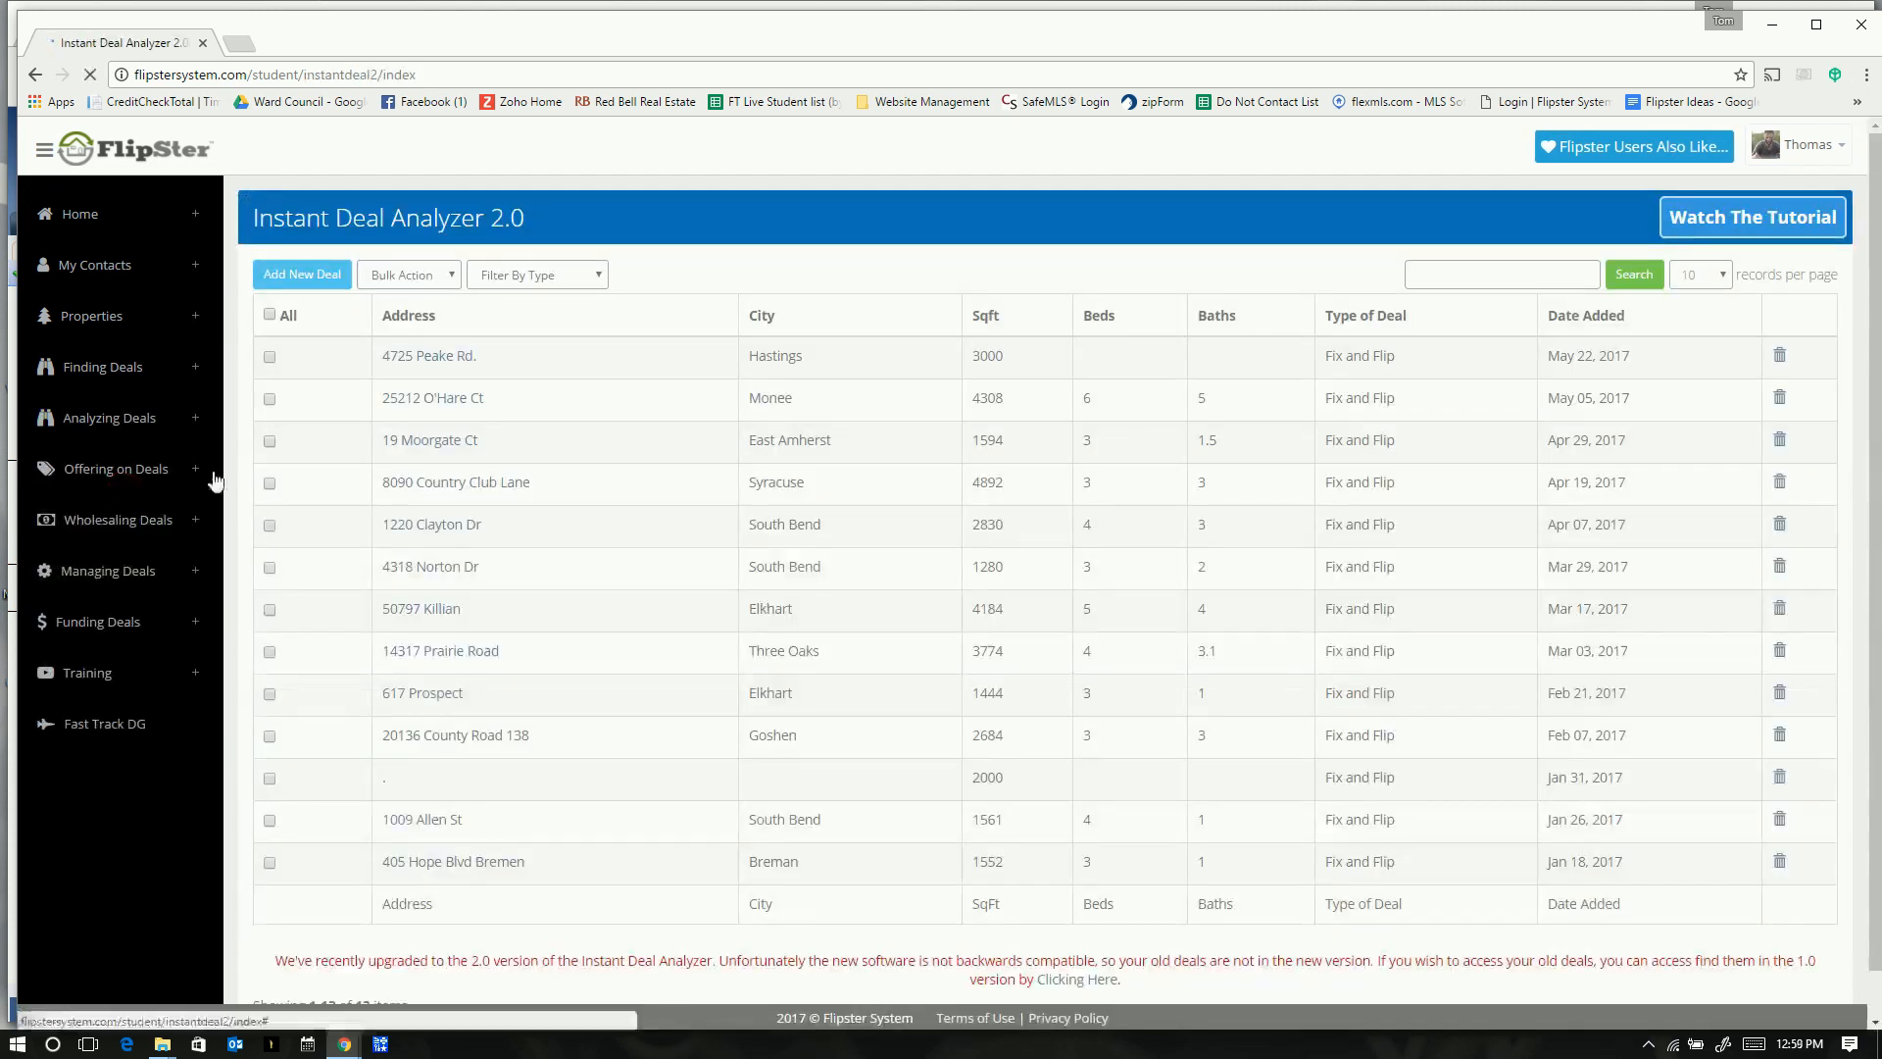
click(312, 283)
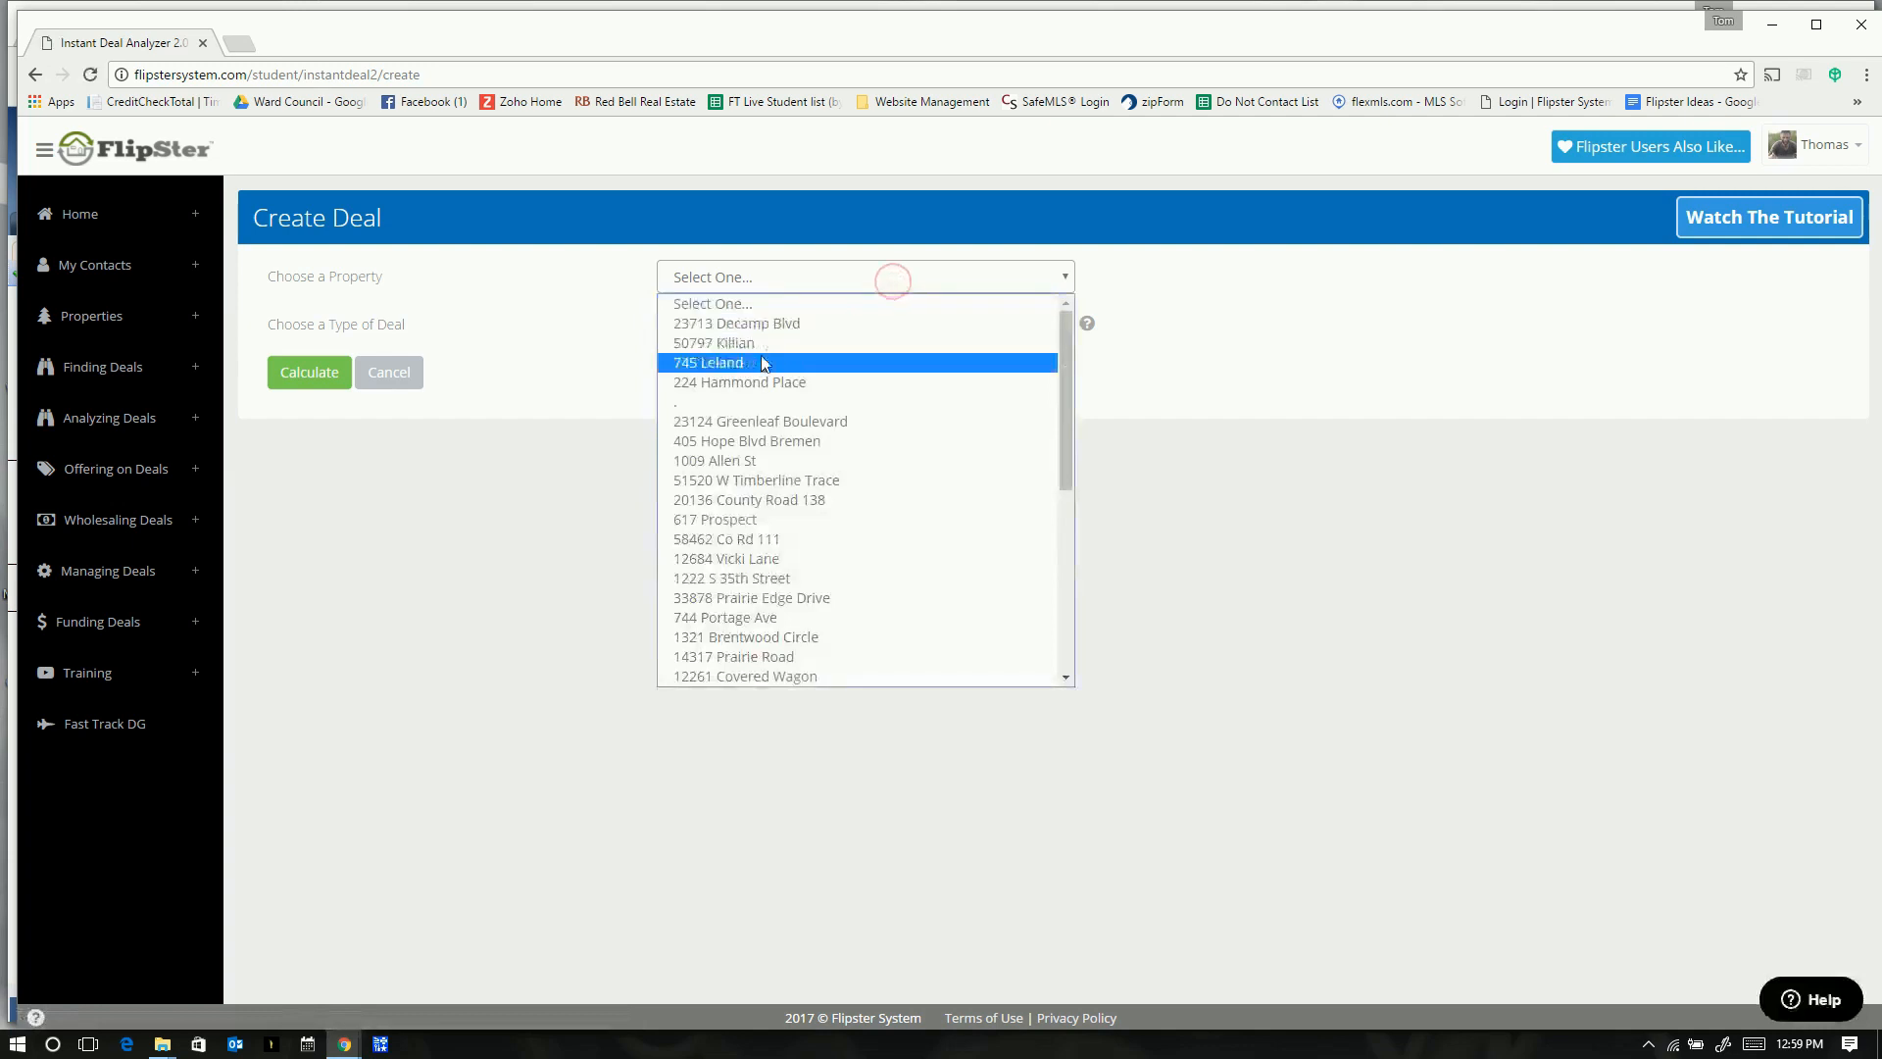
scroll(770, 677, down, 5)
click(770, 676)
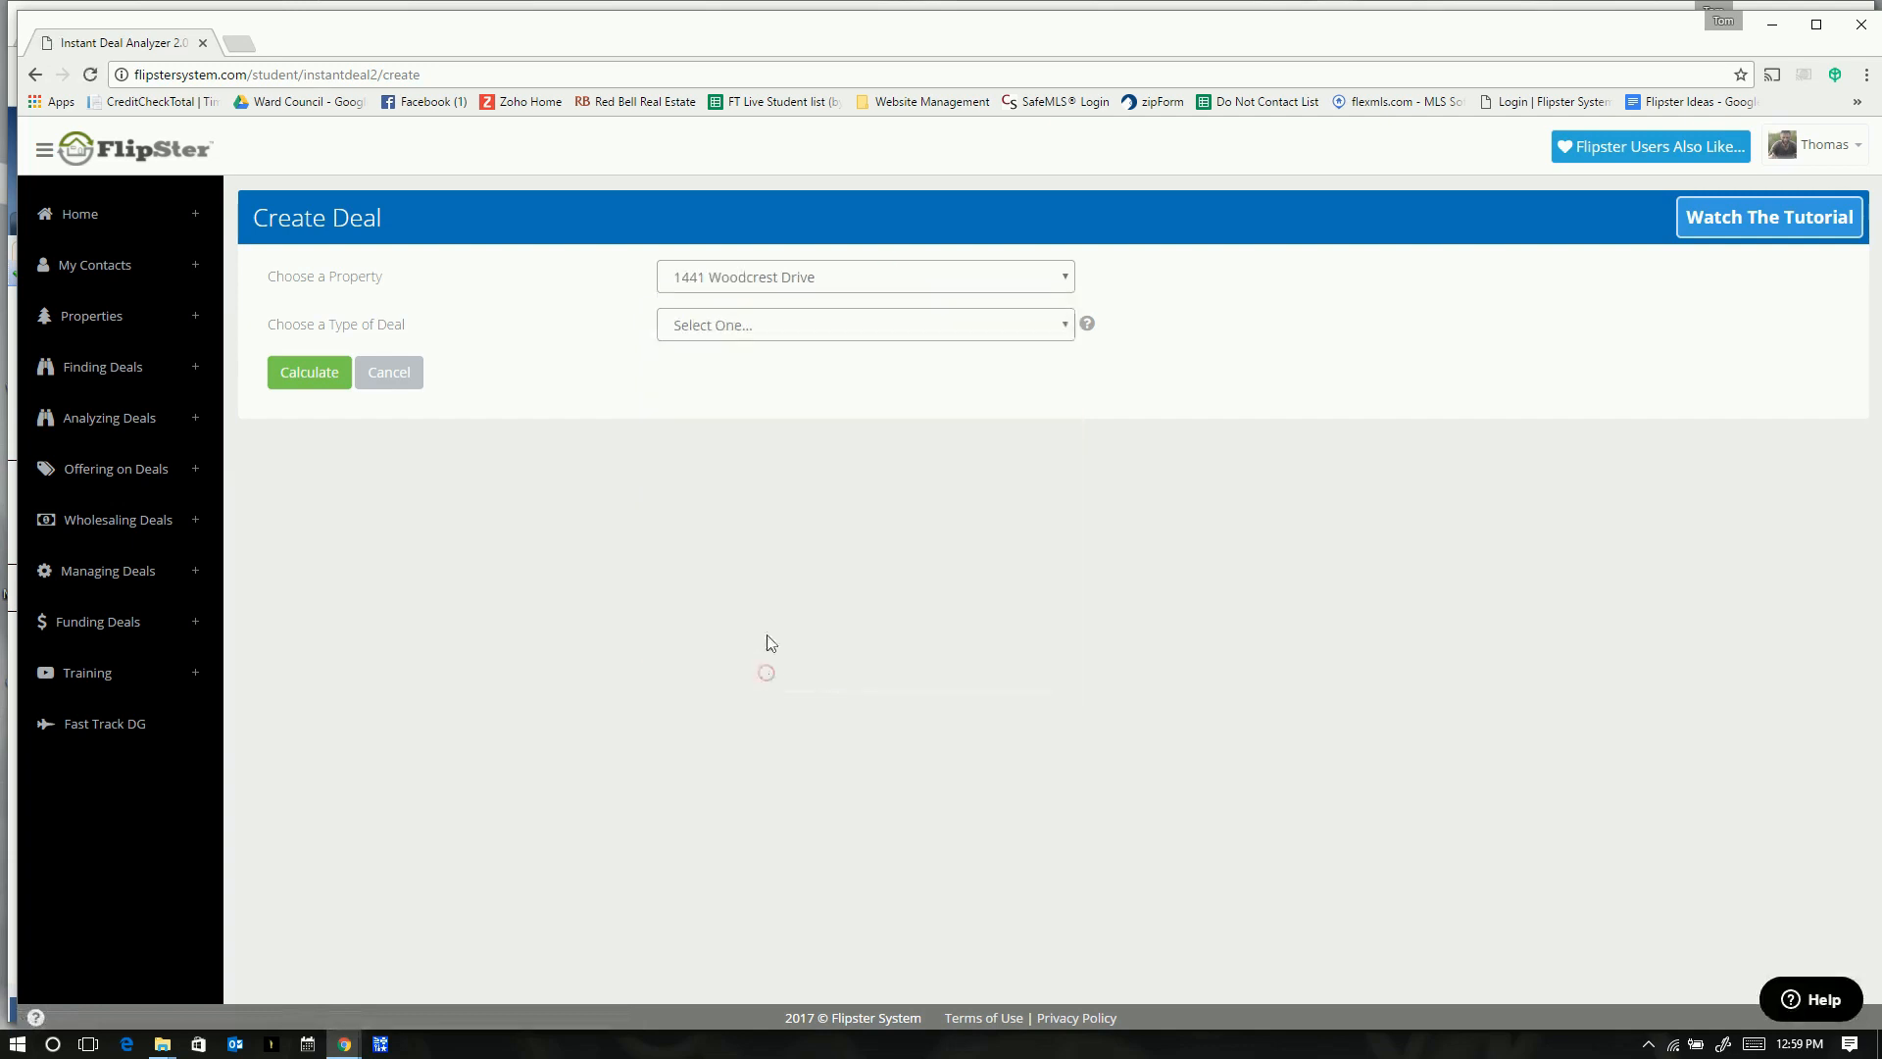
- Choose Fix and Flip, Average Rehab and no wholesaling, then calculate the buy price
click(745, 335)
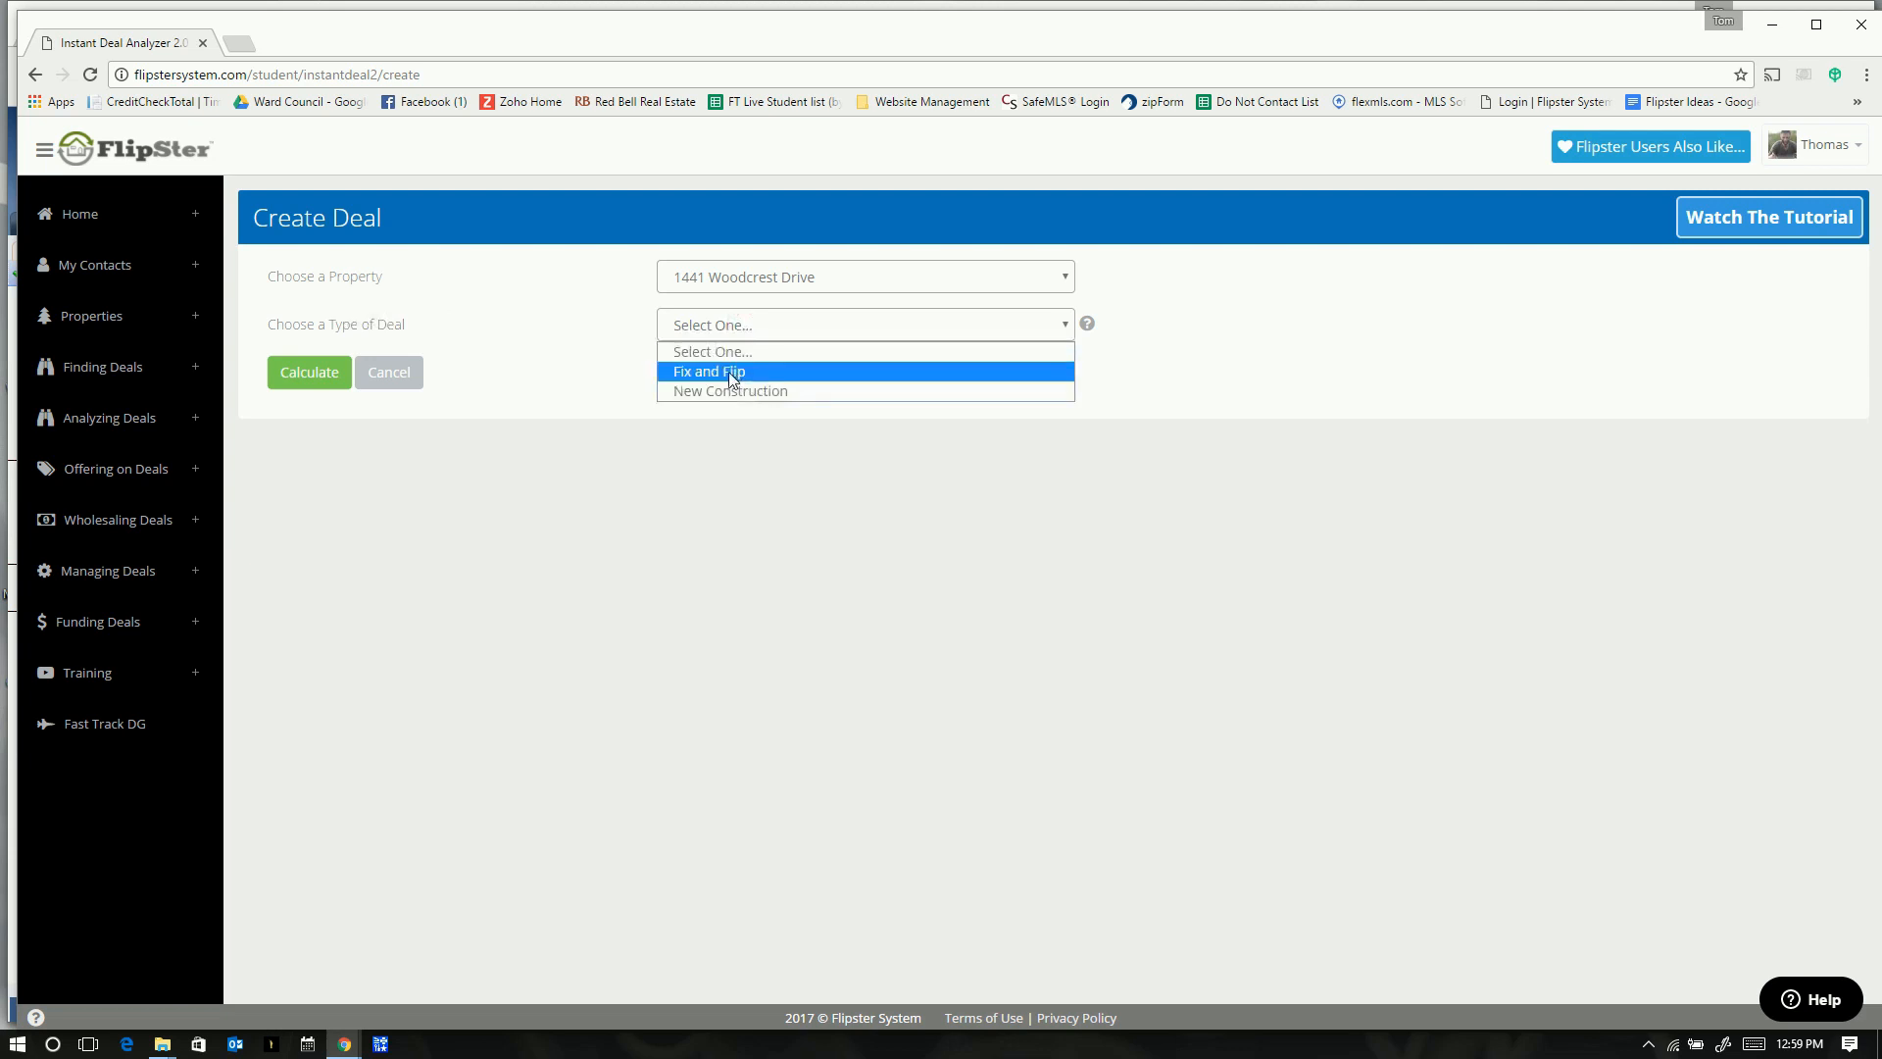
click(730, 374)
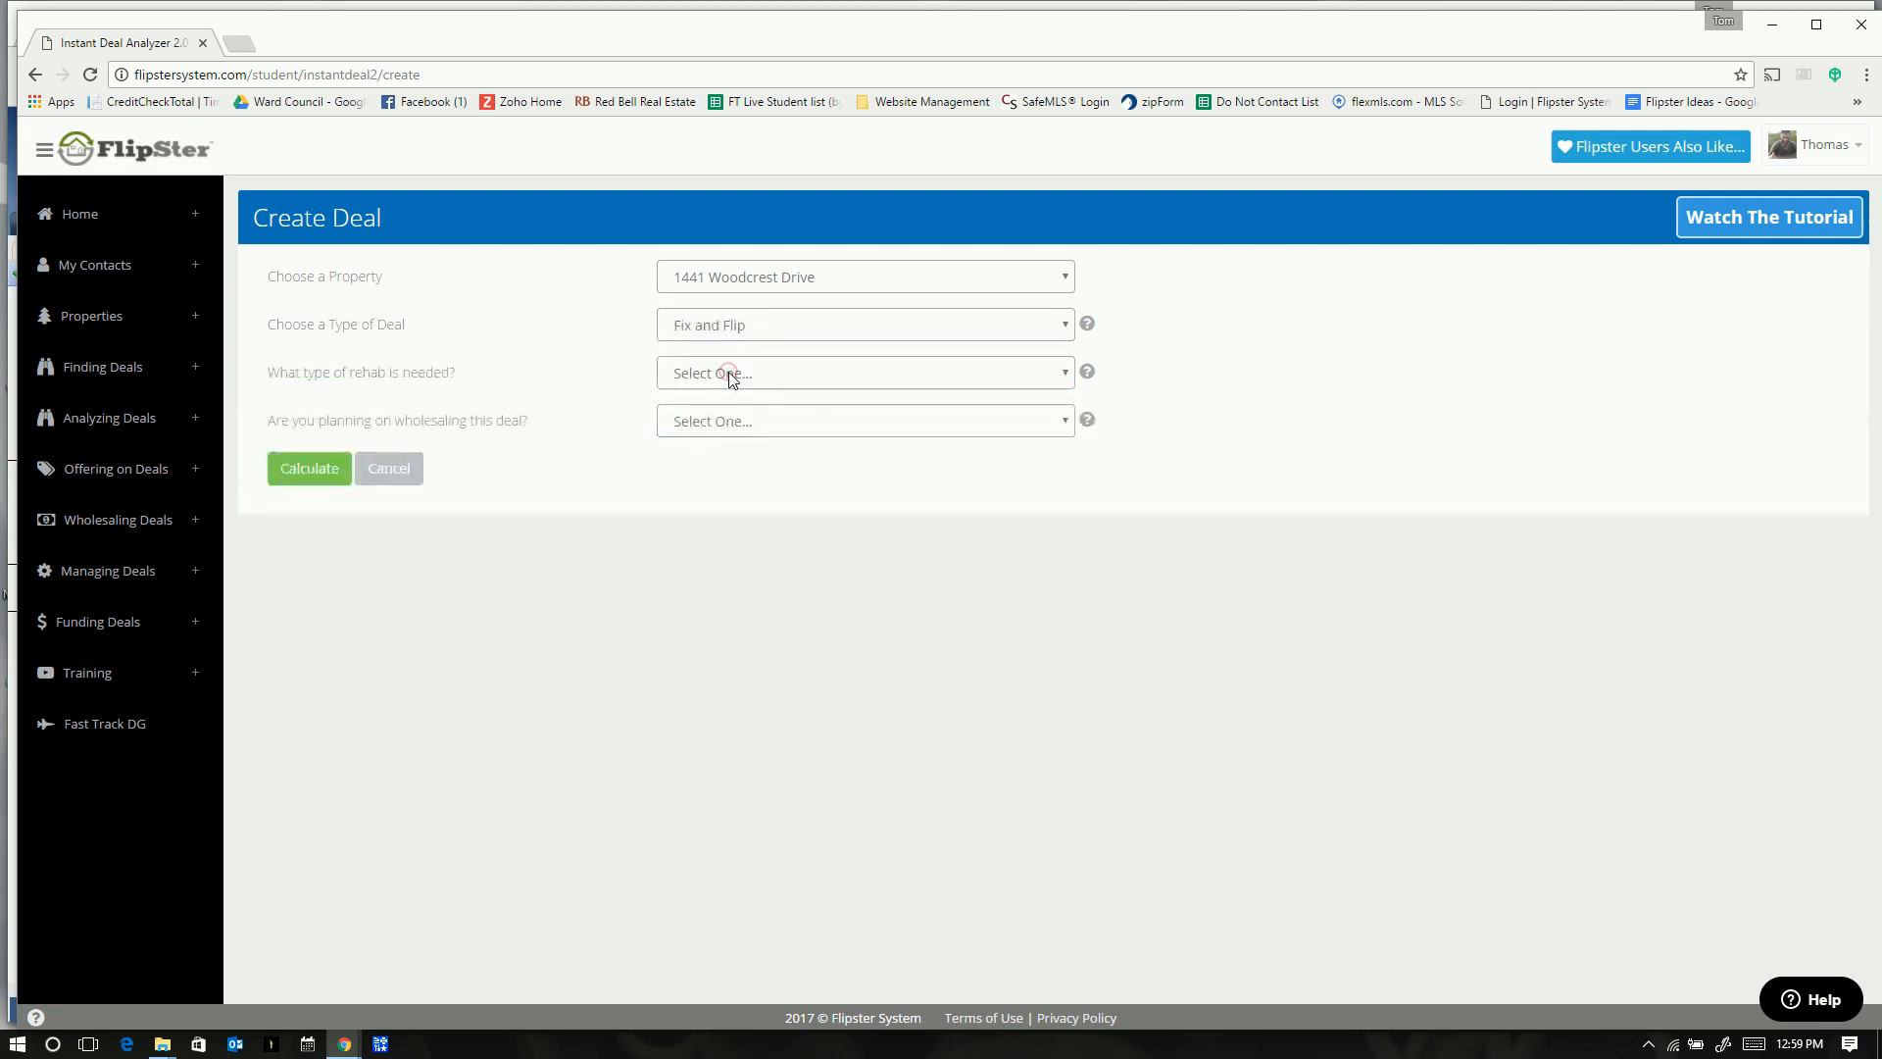
click(777, 381)
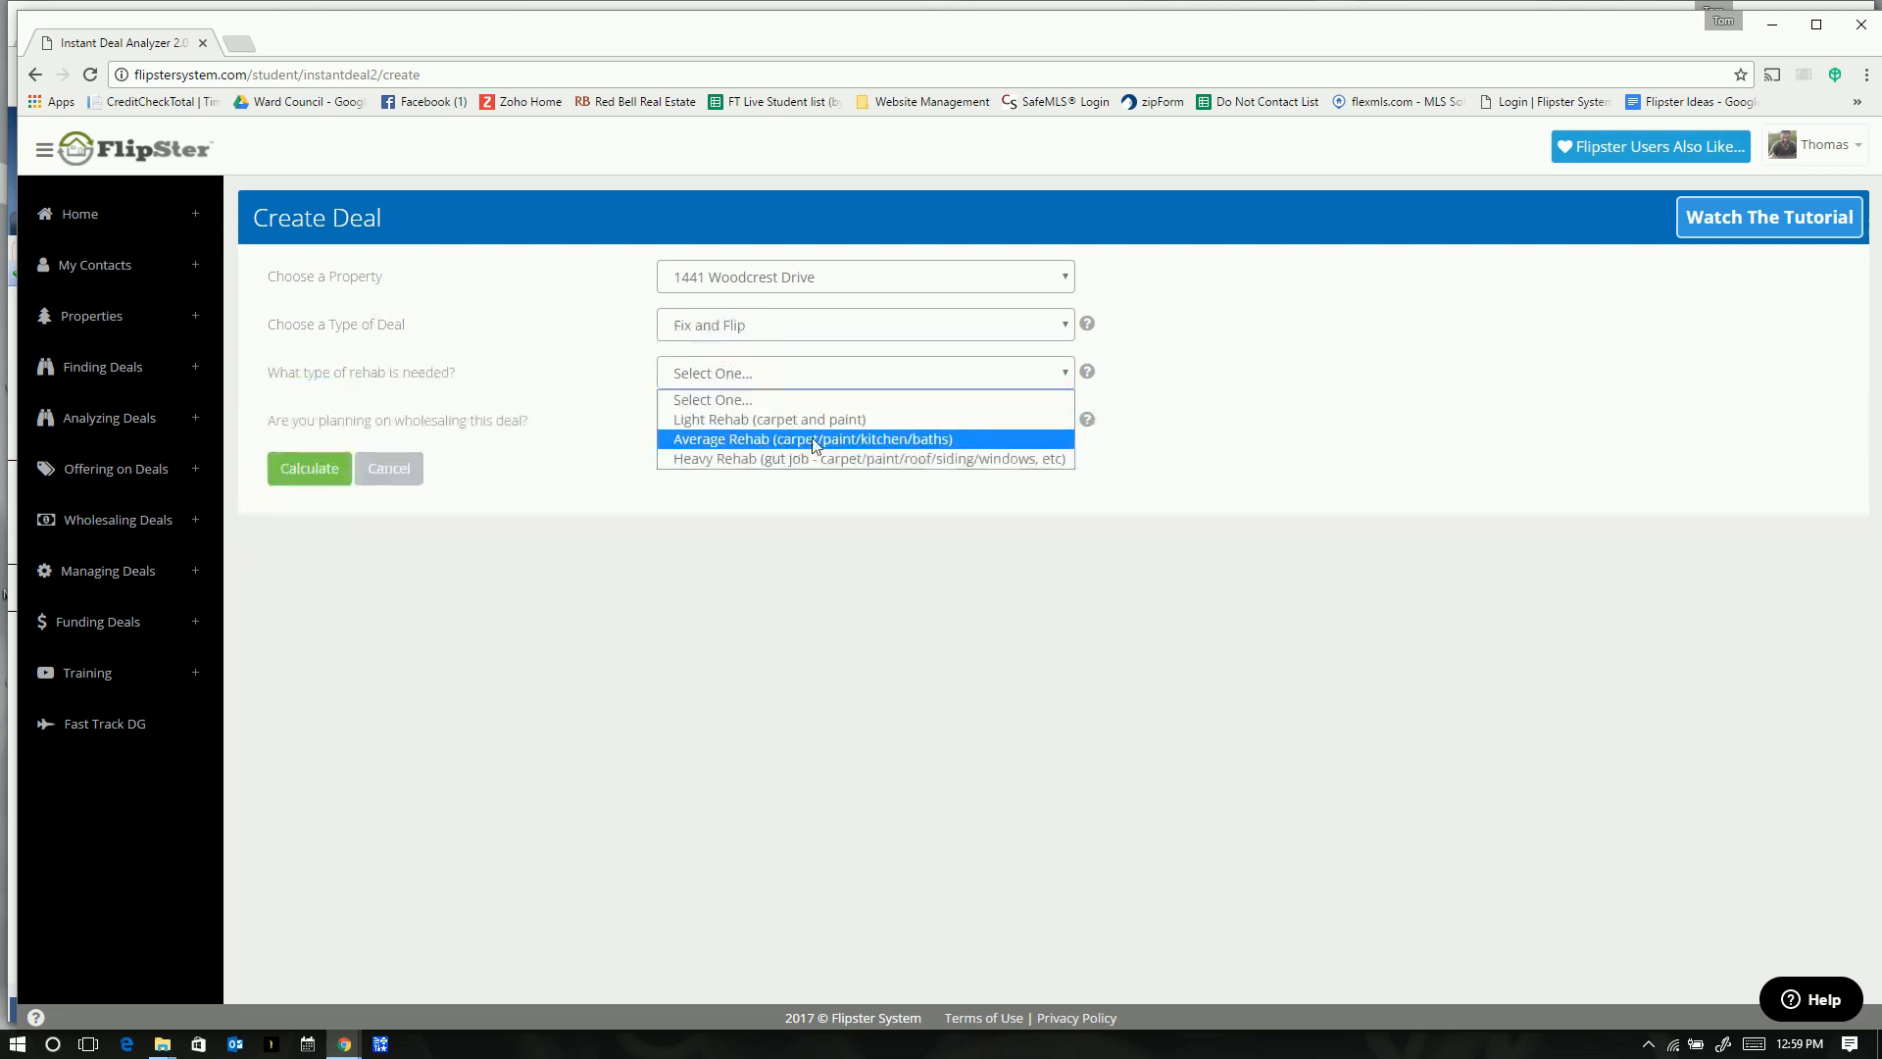
click(874, 438)
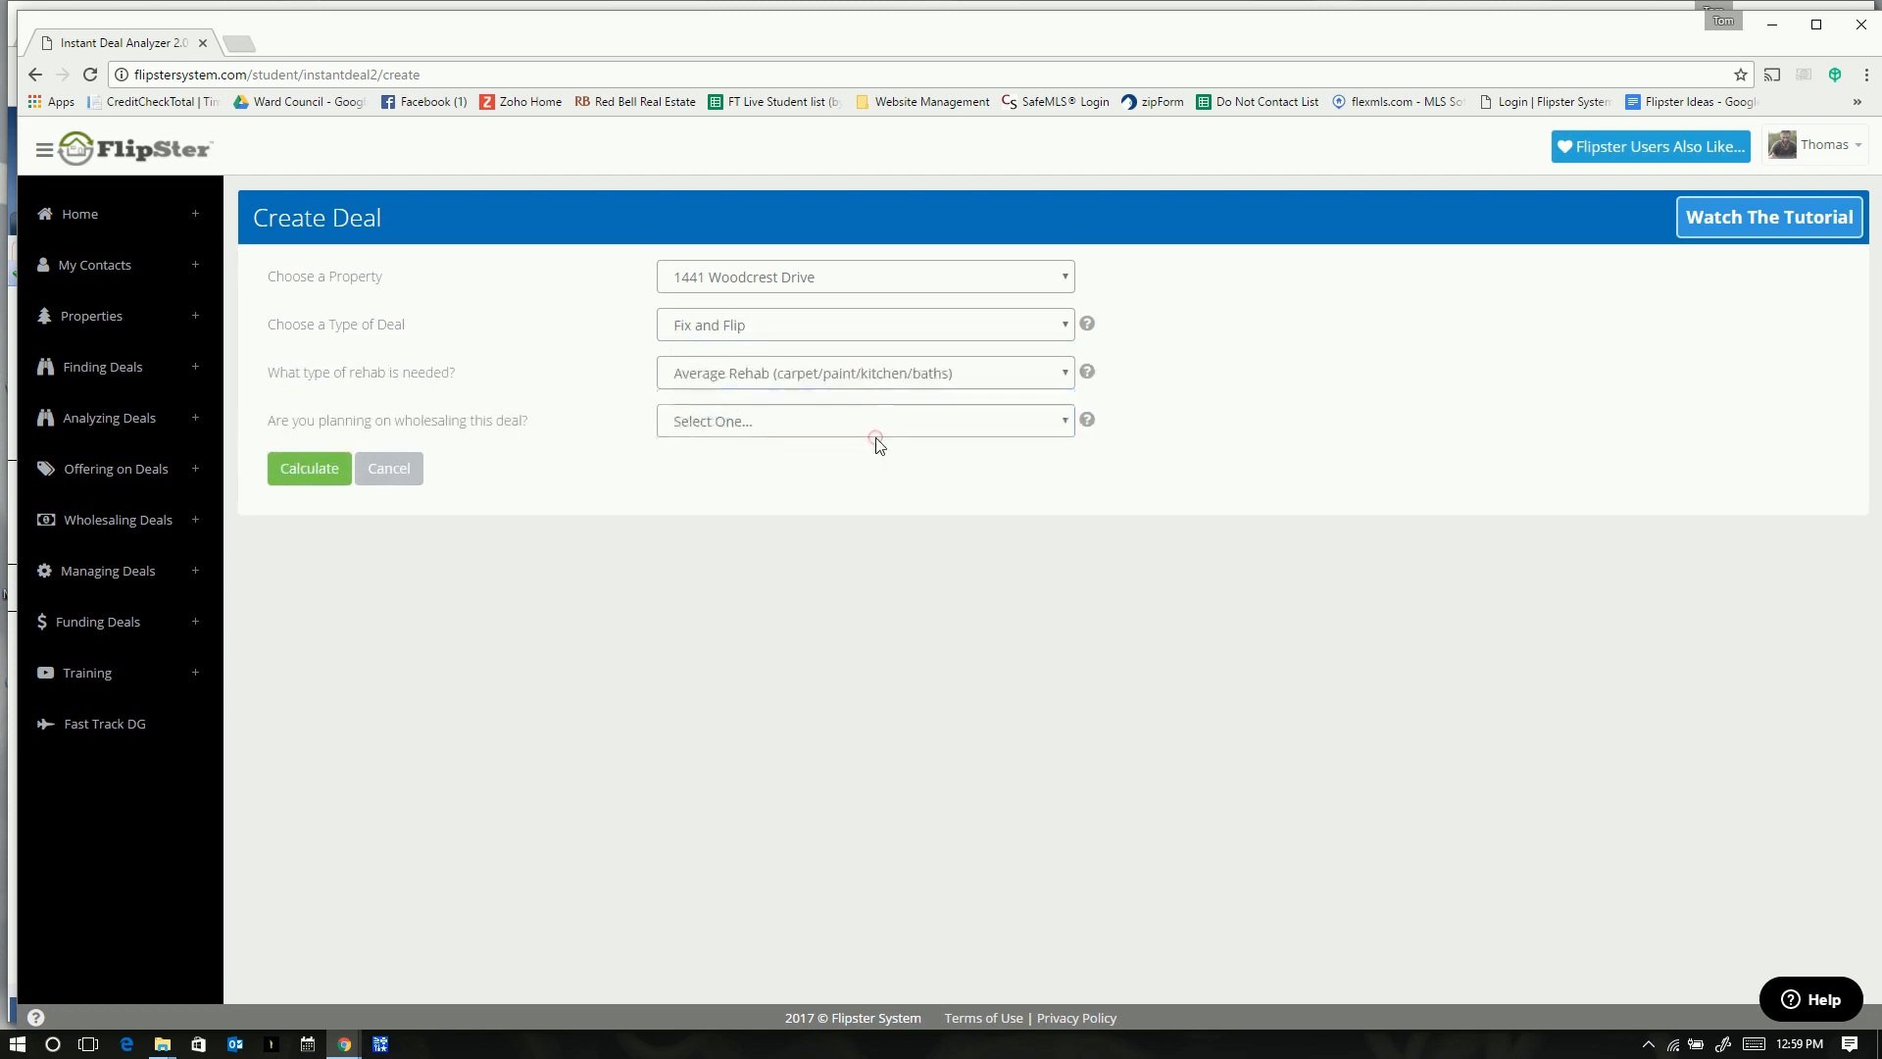
click(771, 423)
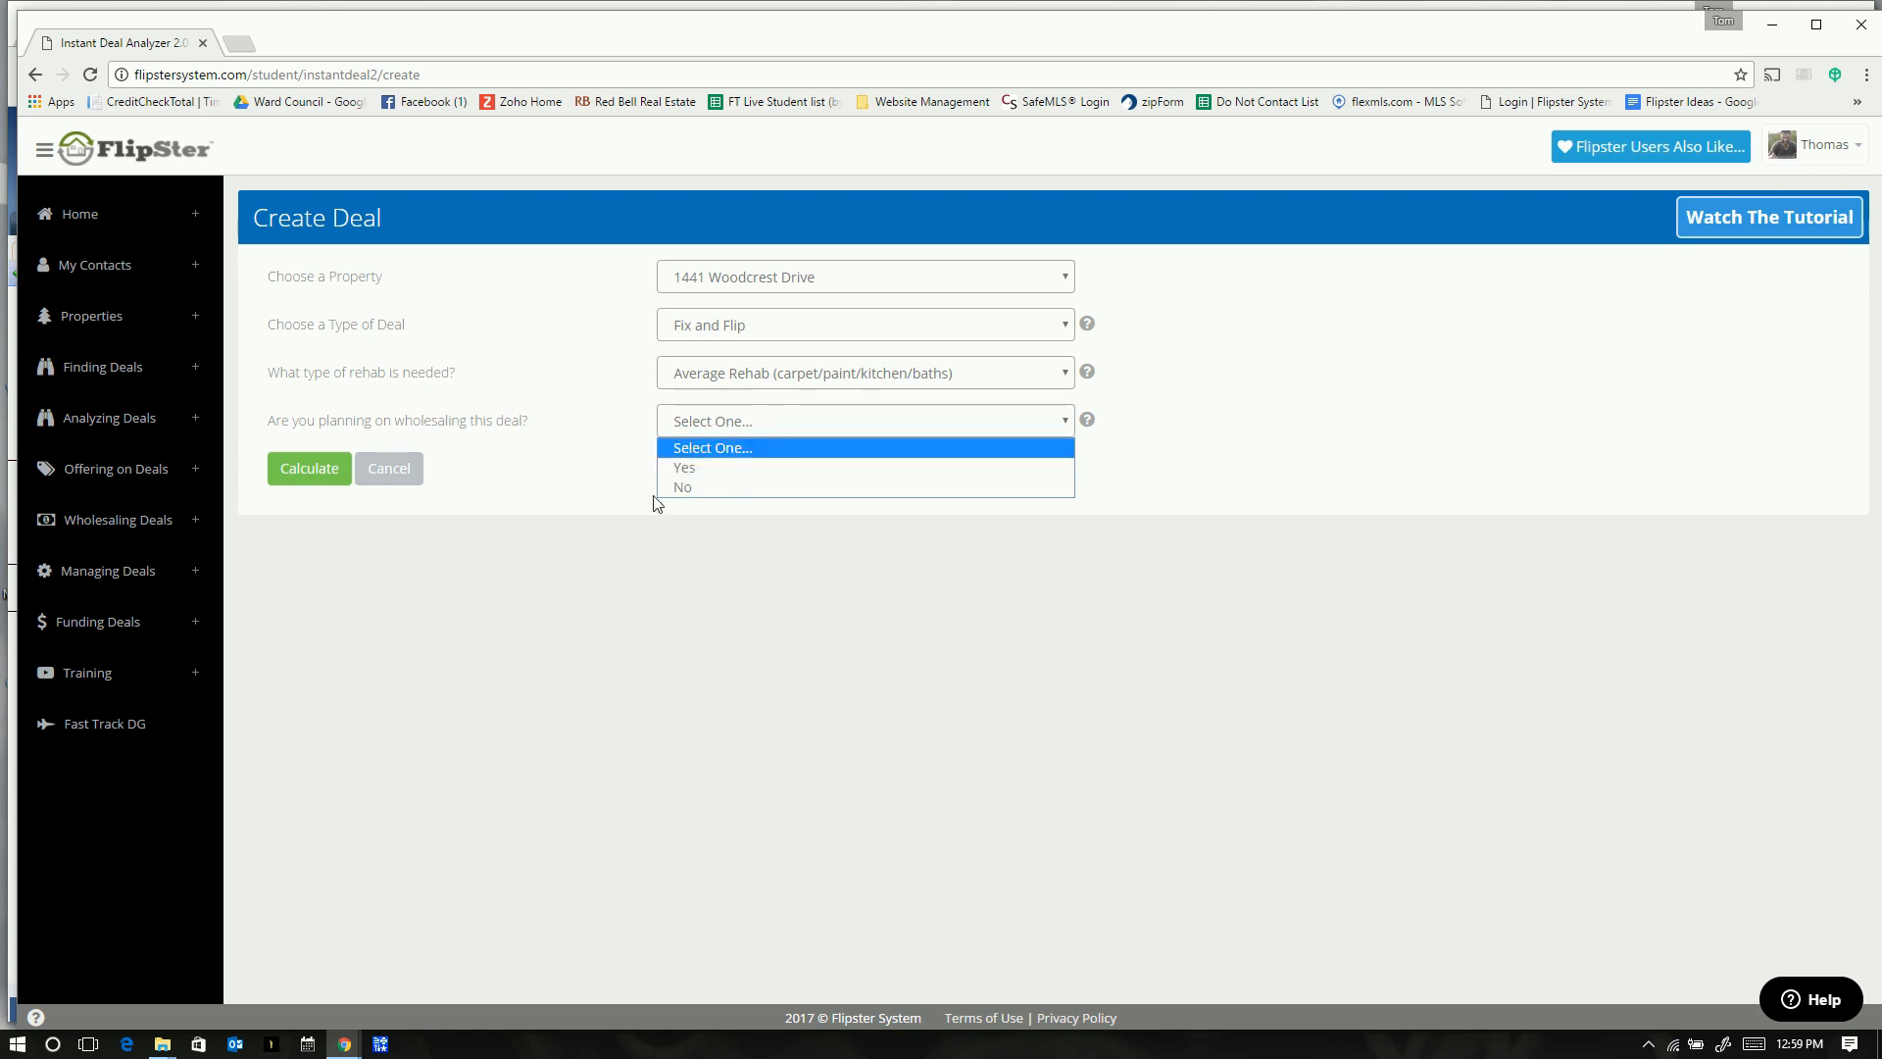
click(689, 487)
click(302, 472)
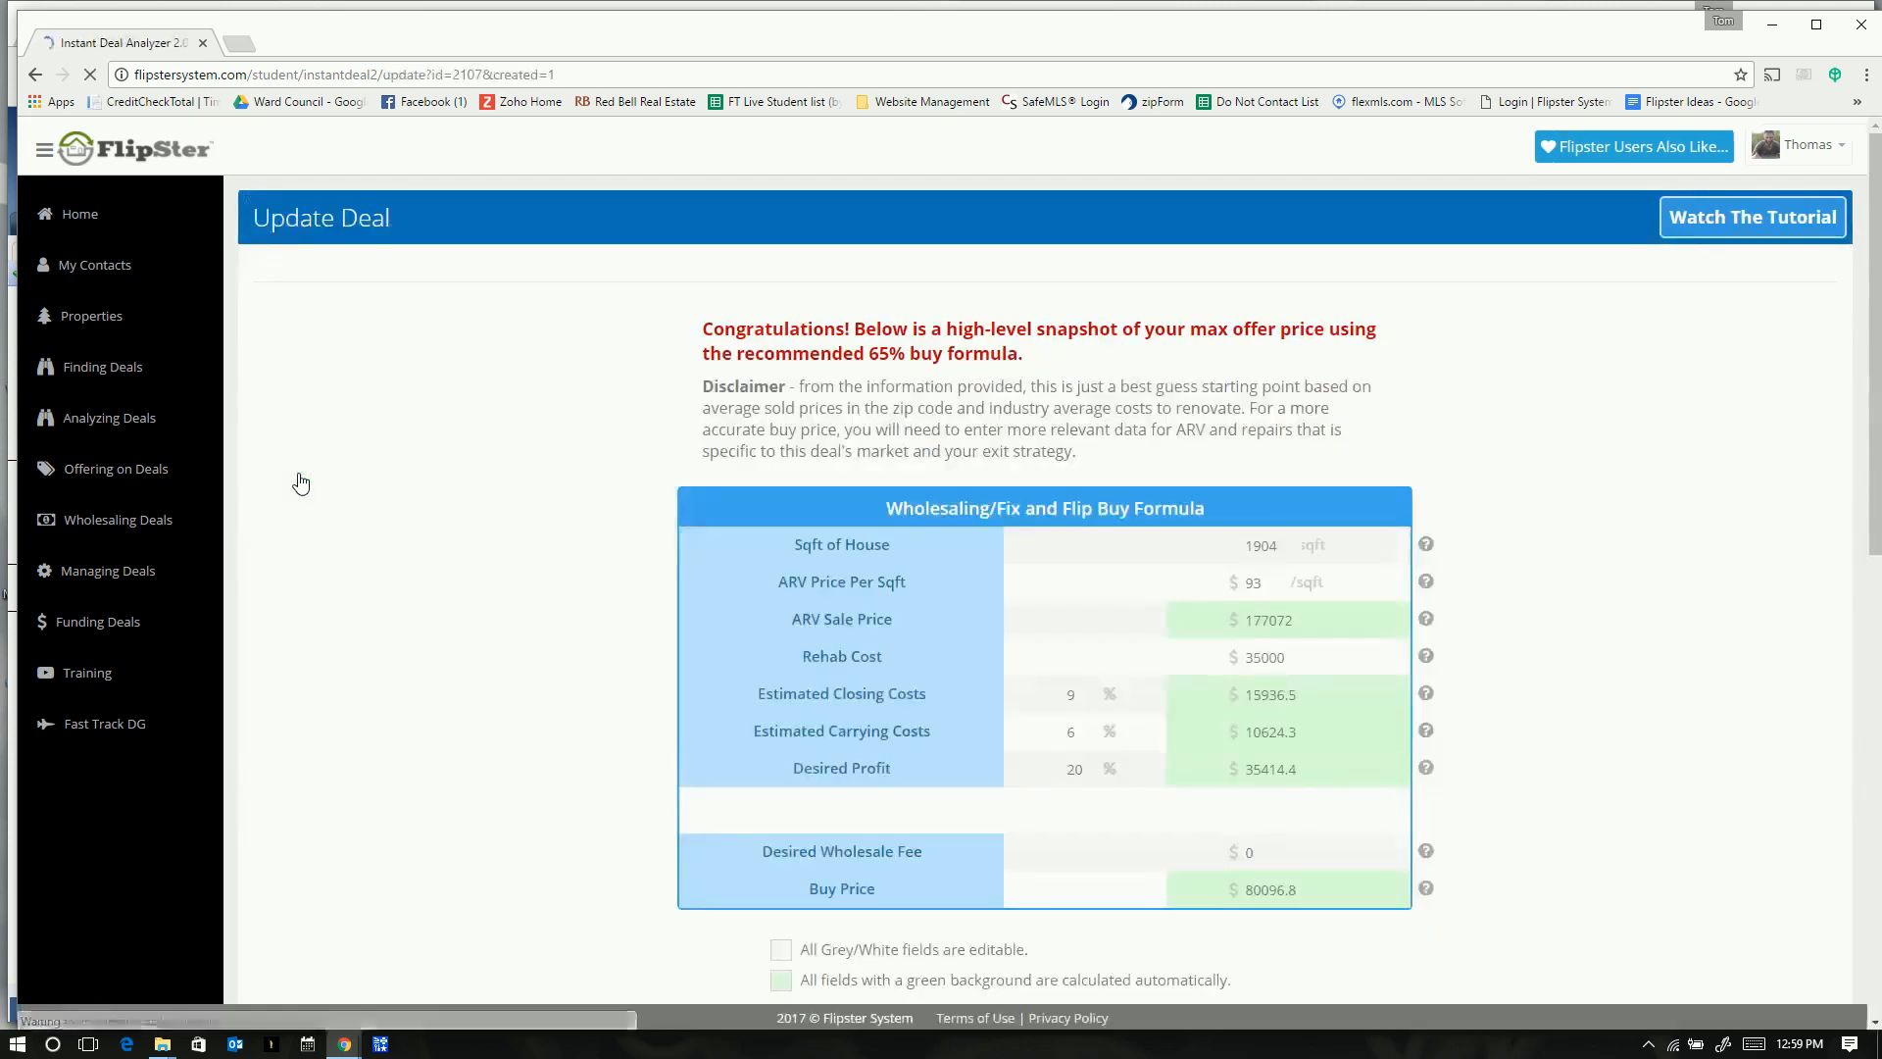
- Lower ARV Price Per Sqft from 93 to 60.5, bringing the Buy Price to 39875
click(1615, 721)
scroll(1607, 731, down, 2)
scroll(1573, 749, down, 1)
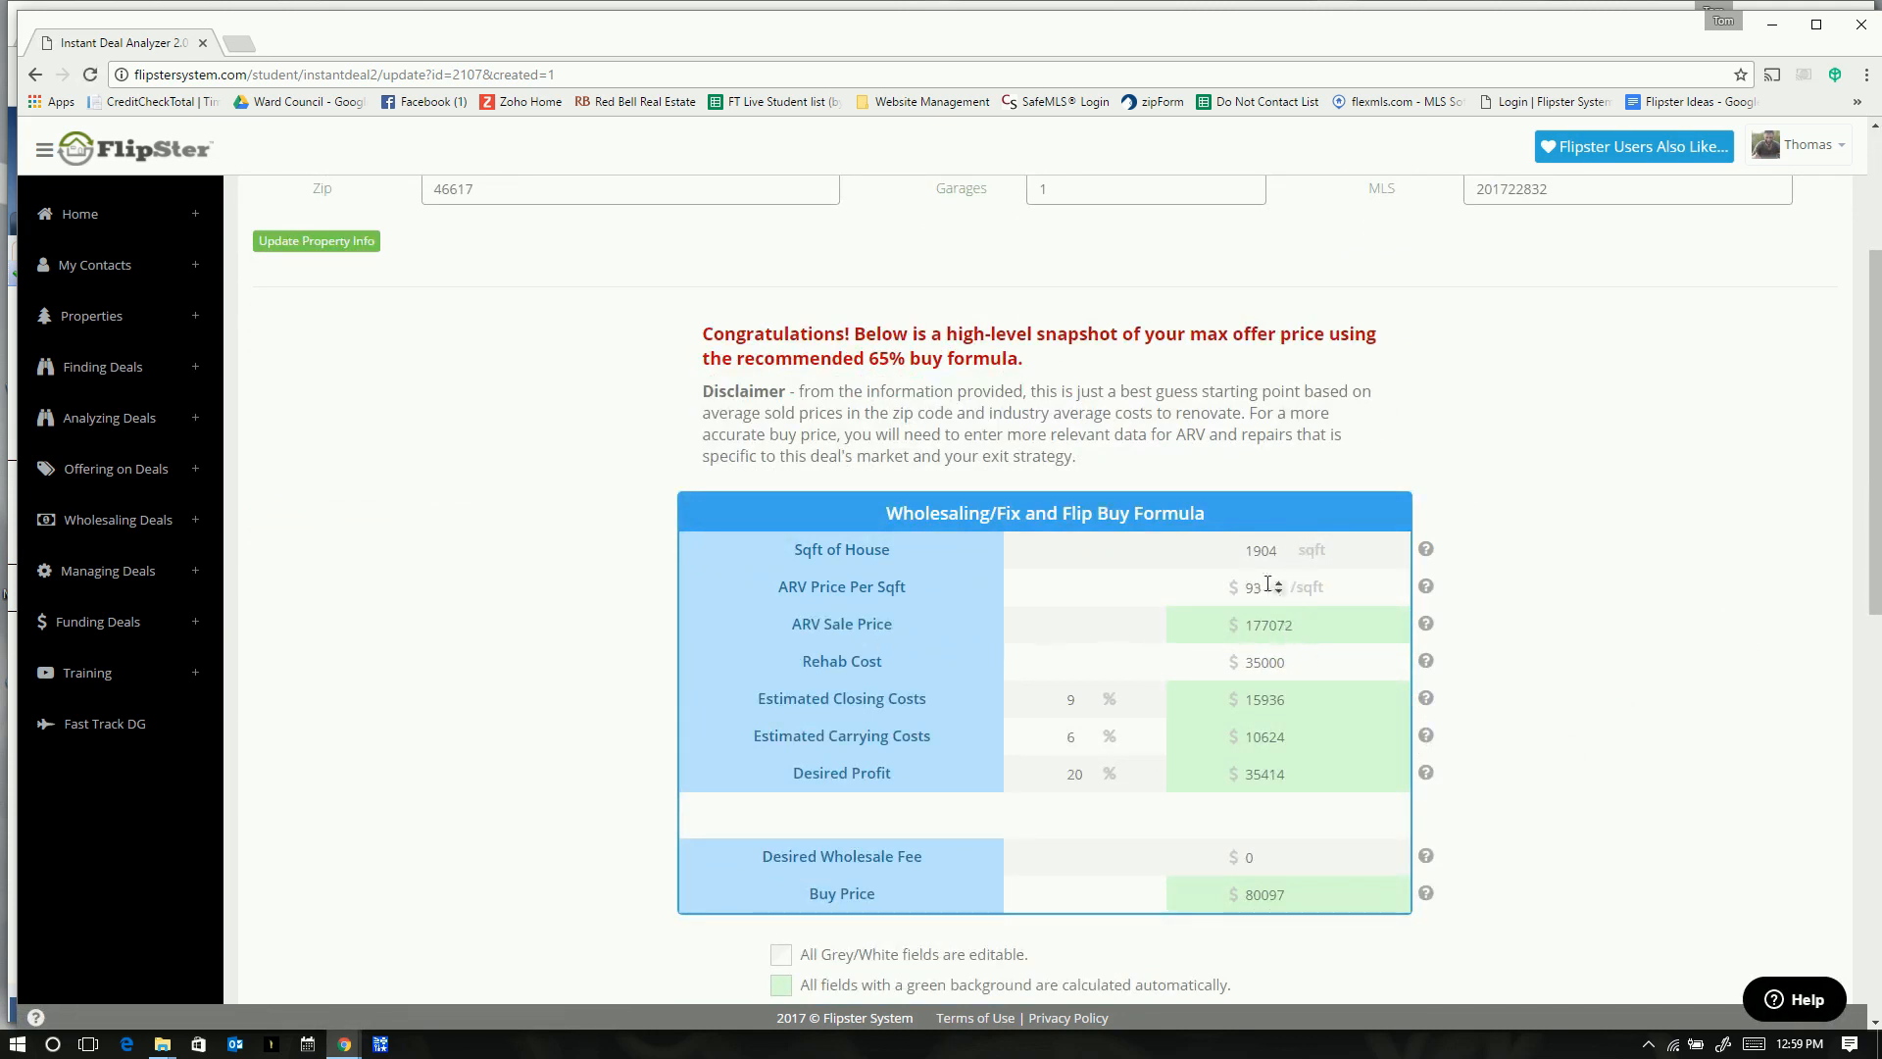
drag(1267, 593, 1242, 595)
click(1280, 593)
click(1279, 592)
click(1279, 592)
click(1280, 594)
click(1280, 593)
text(.5)
scroll(1358, 627, down, 1)
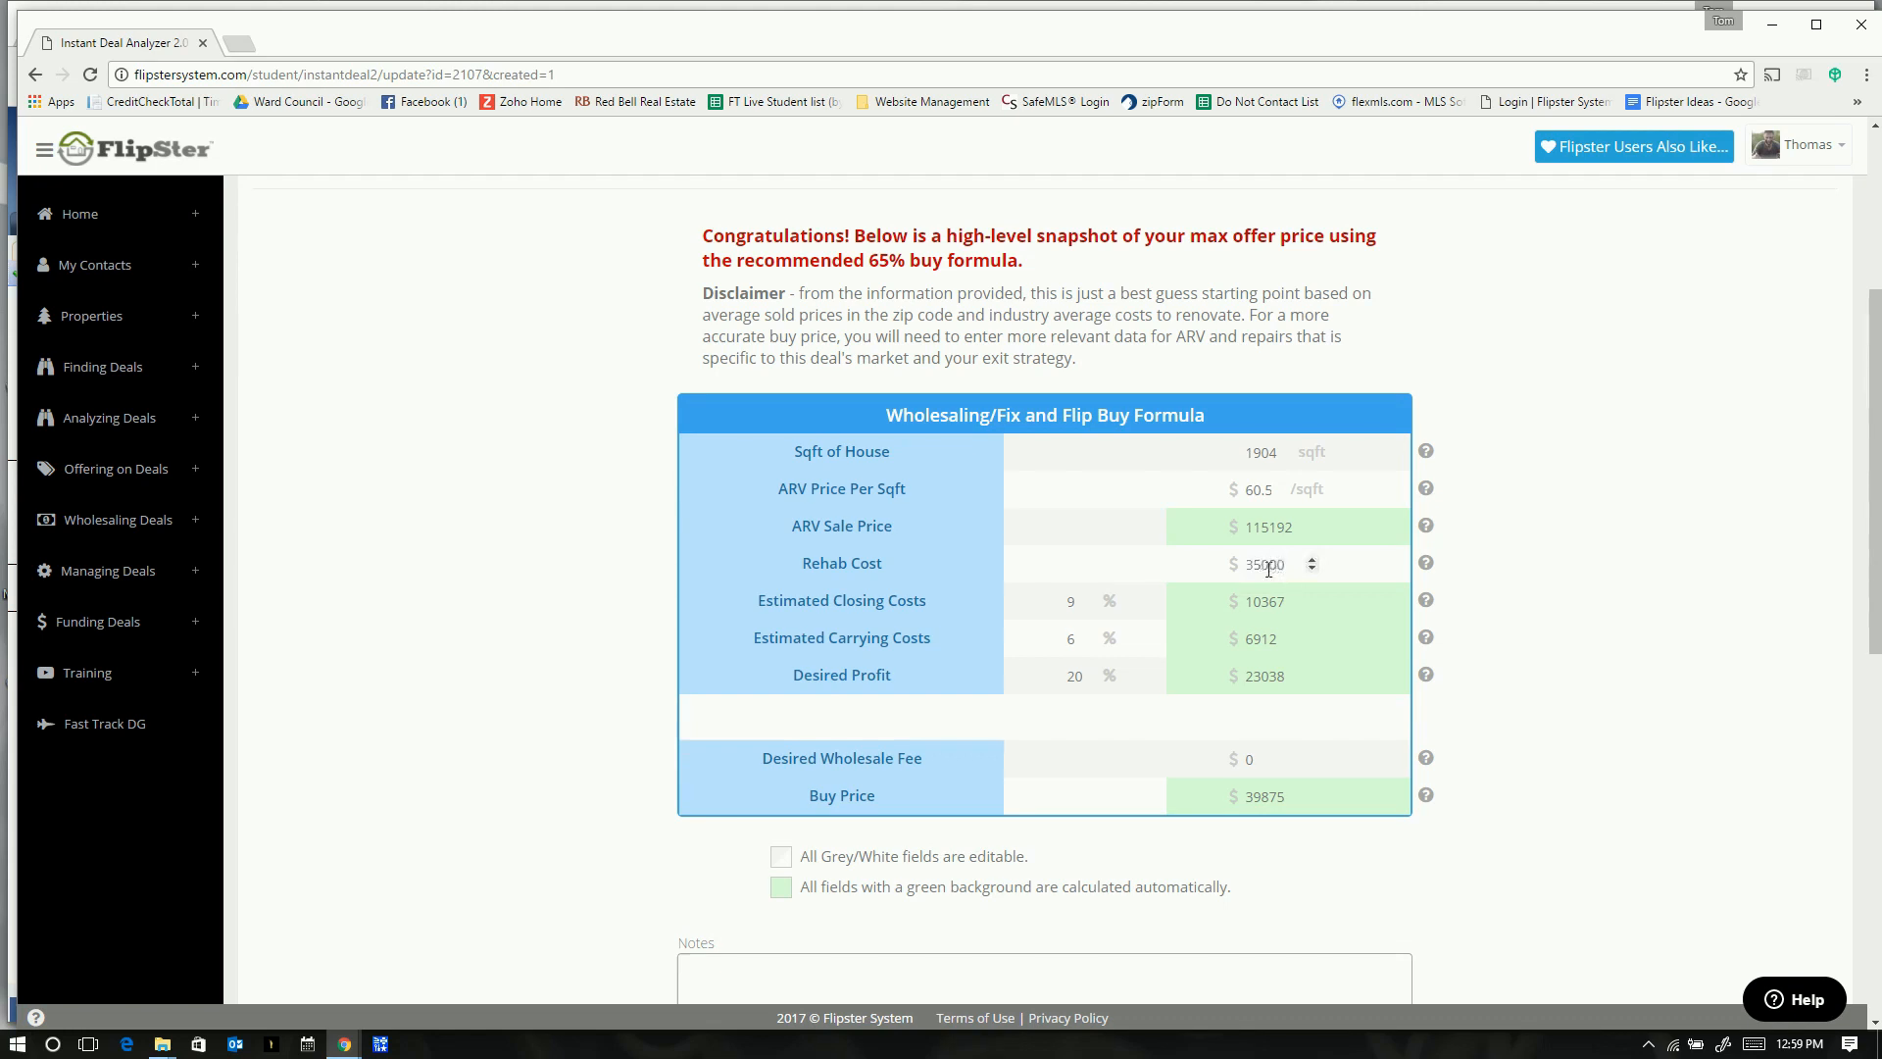
click(1627, 593)
scroll(1627, 593, down, 7)
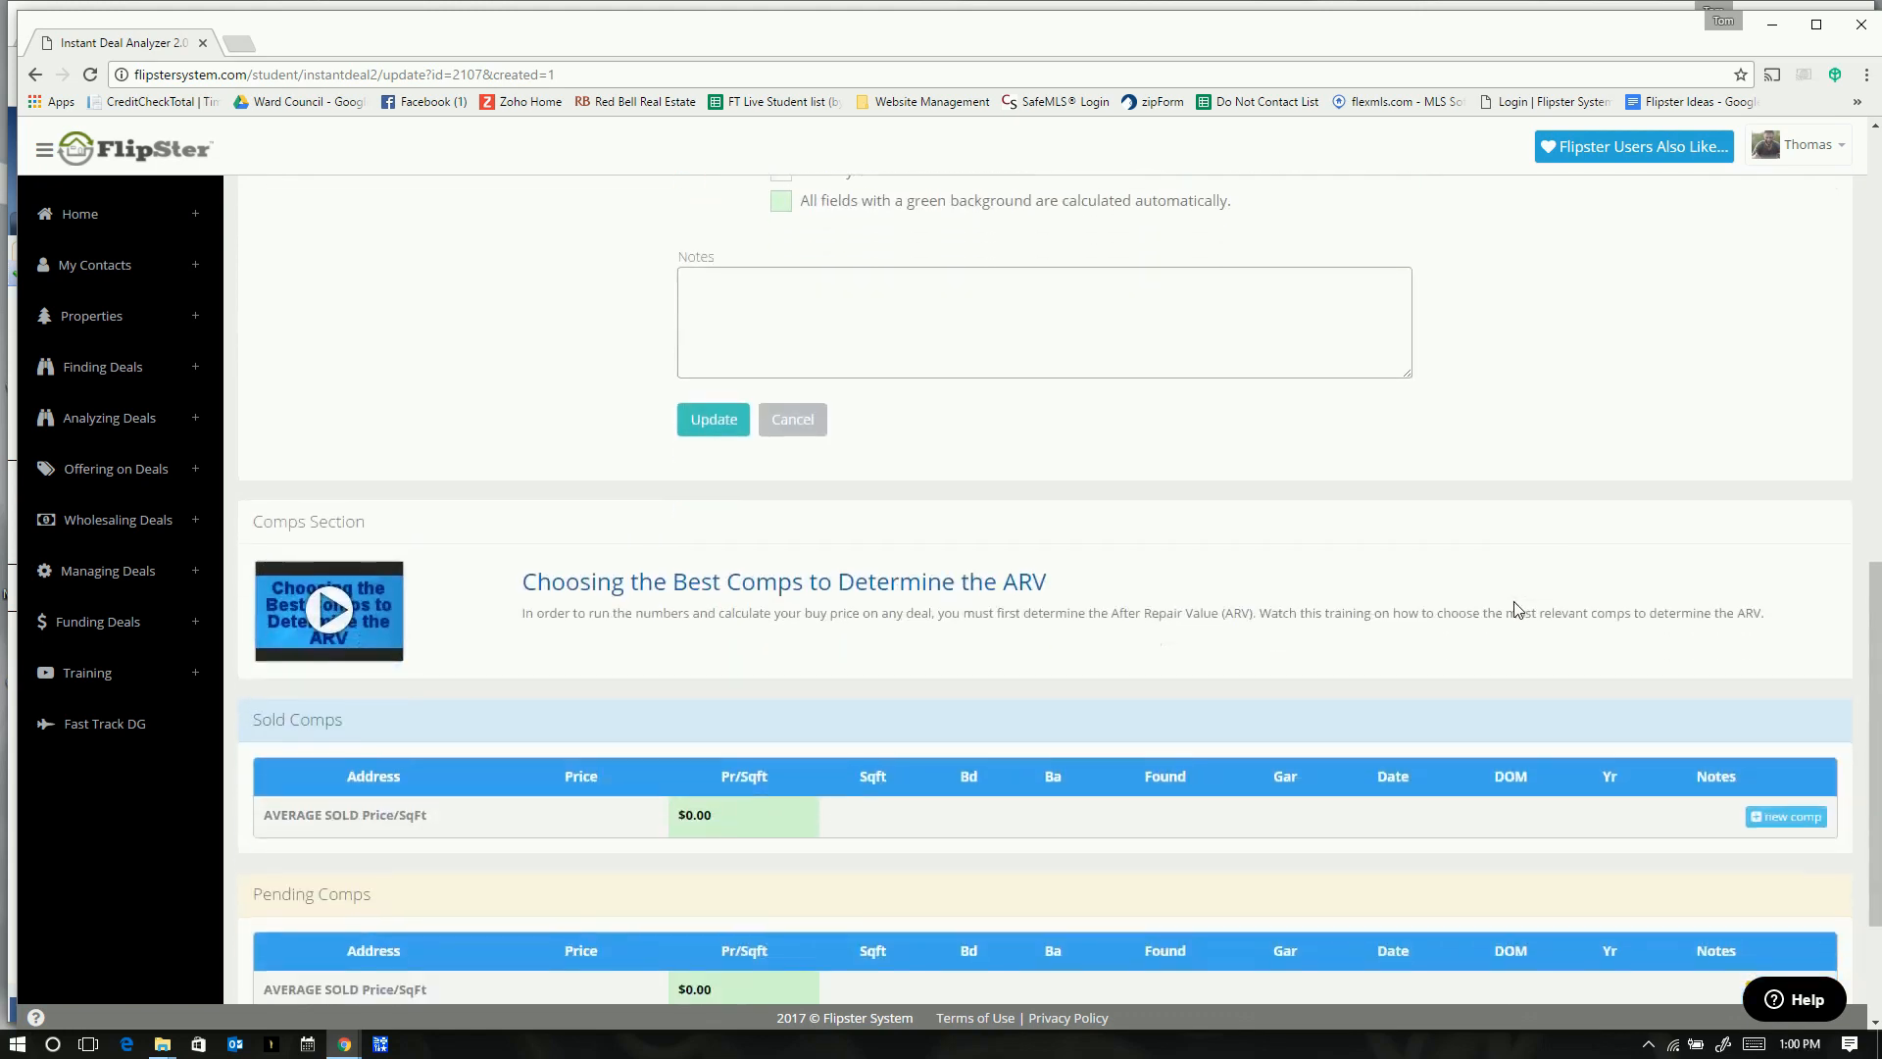
scroll(1515, 608, up, 4)
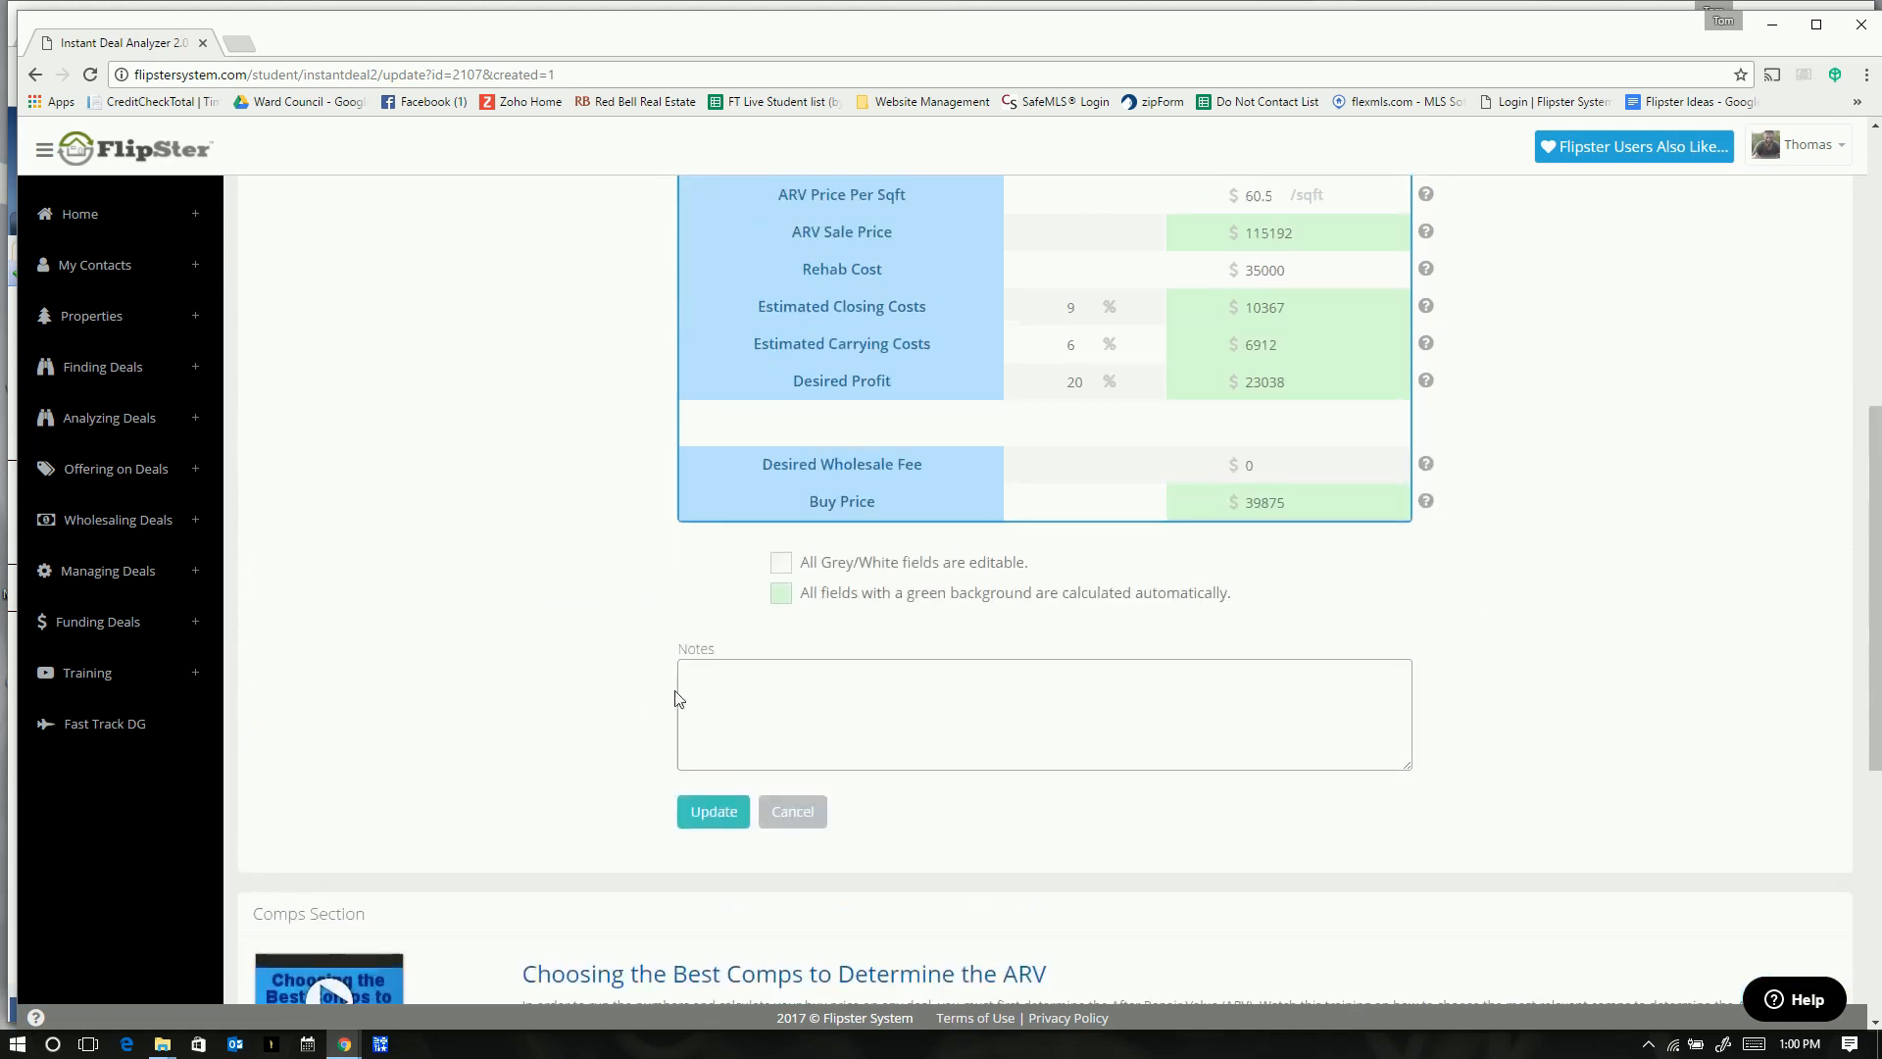
- Open the Add Sold Comp dialog from the deal's Sold Comps table
scroll(842, 715, up, 1)
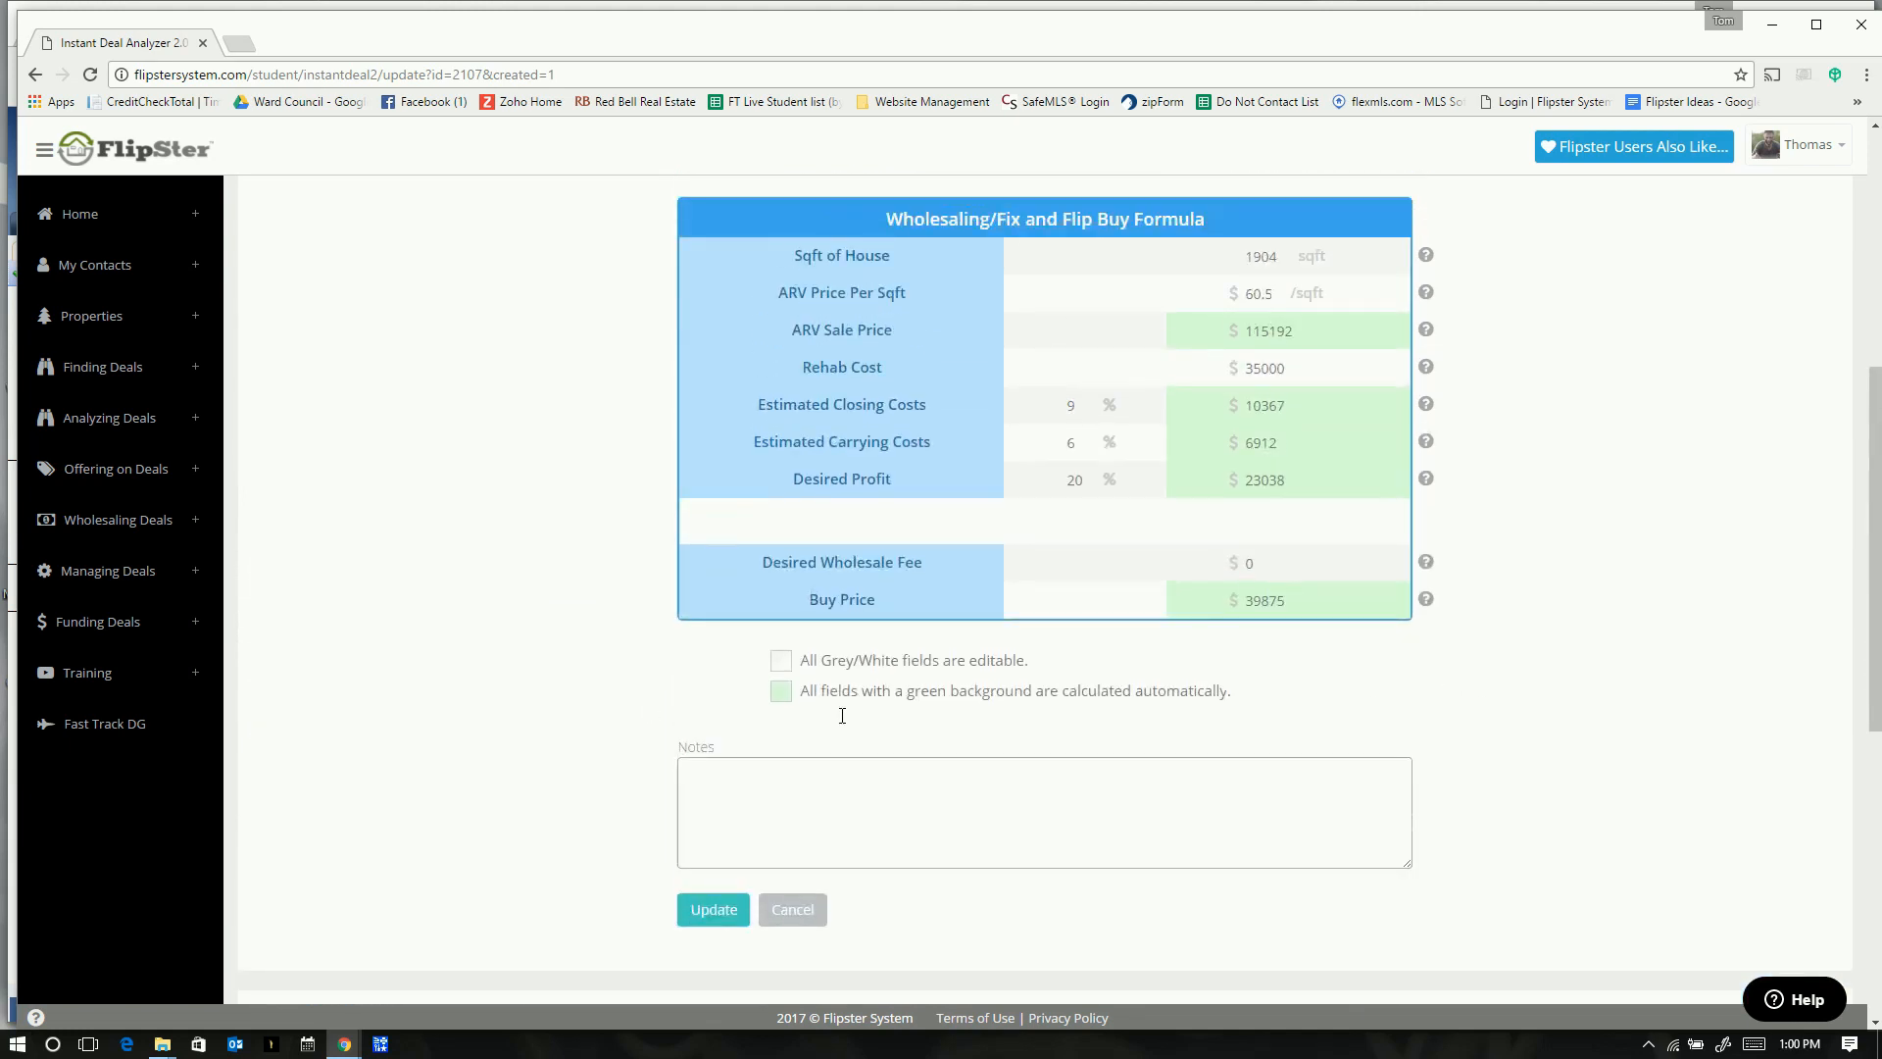
scroll(769, 706, down, 6)
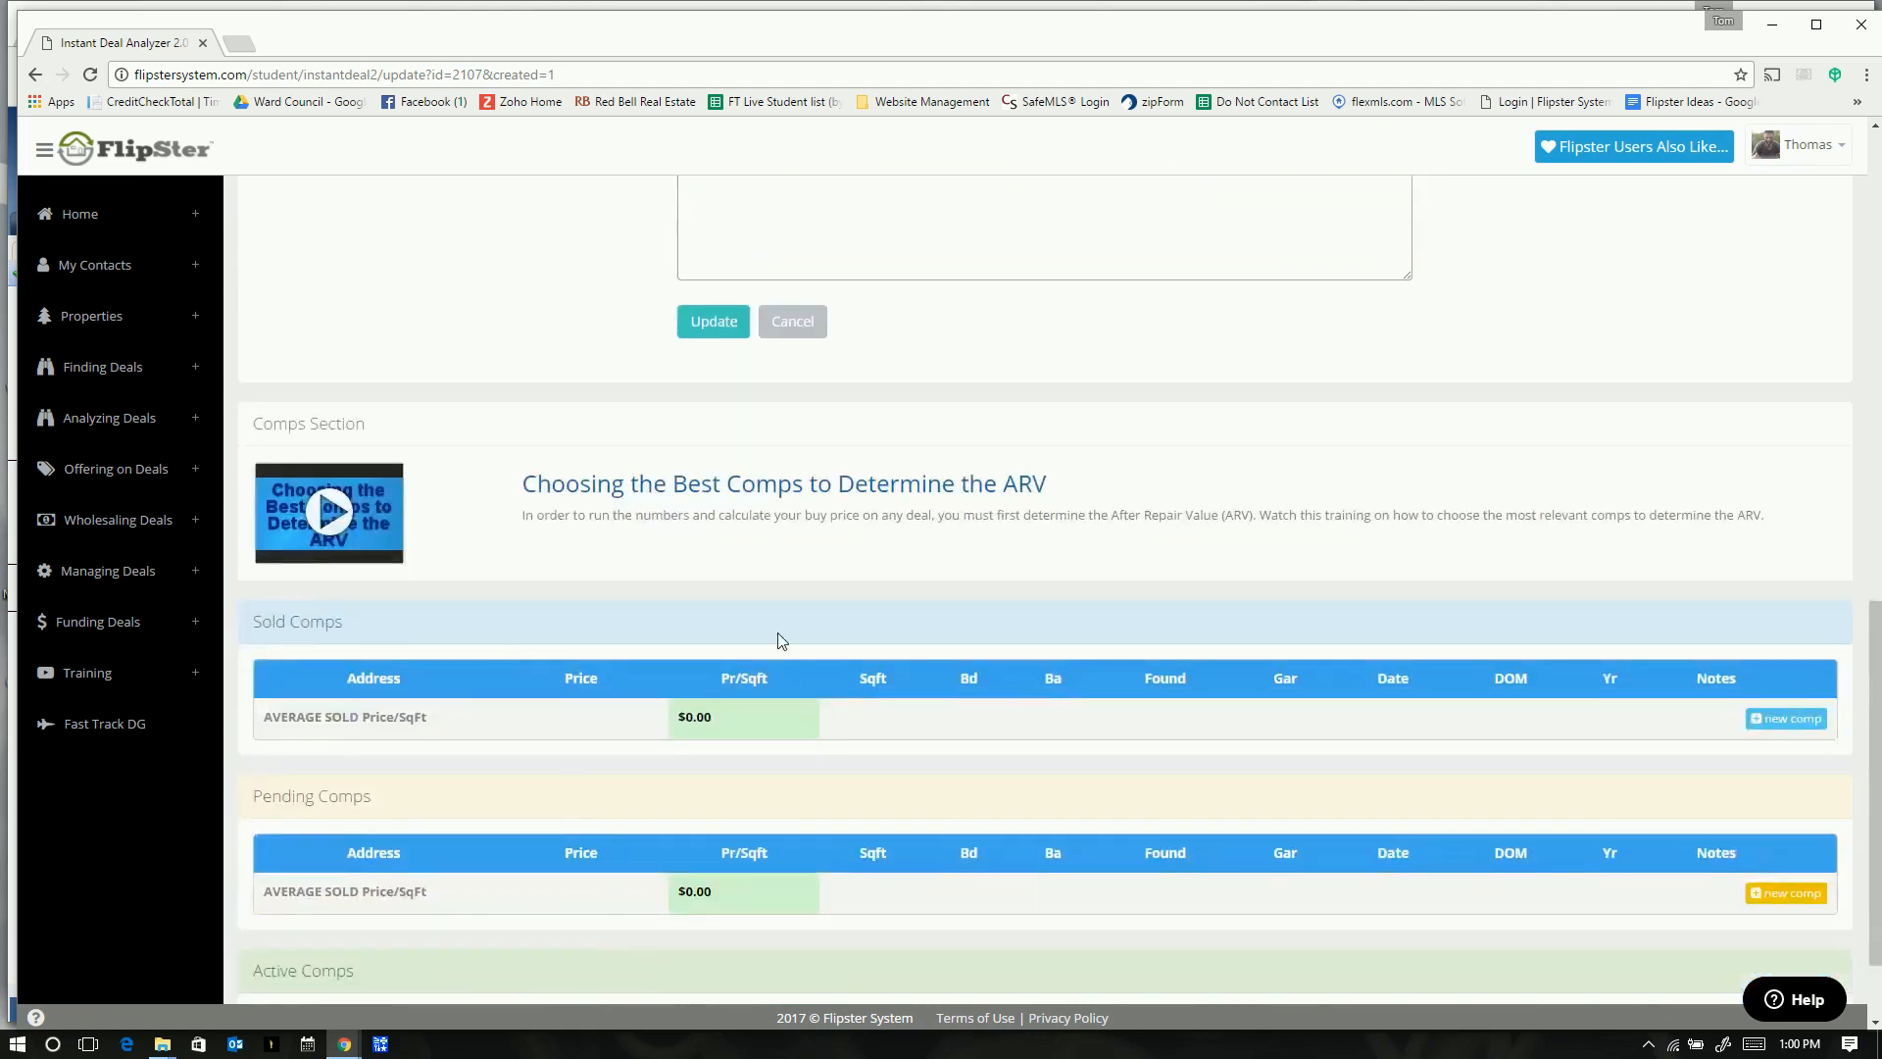
click(1761, 721)
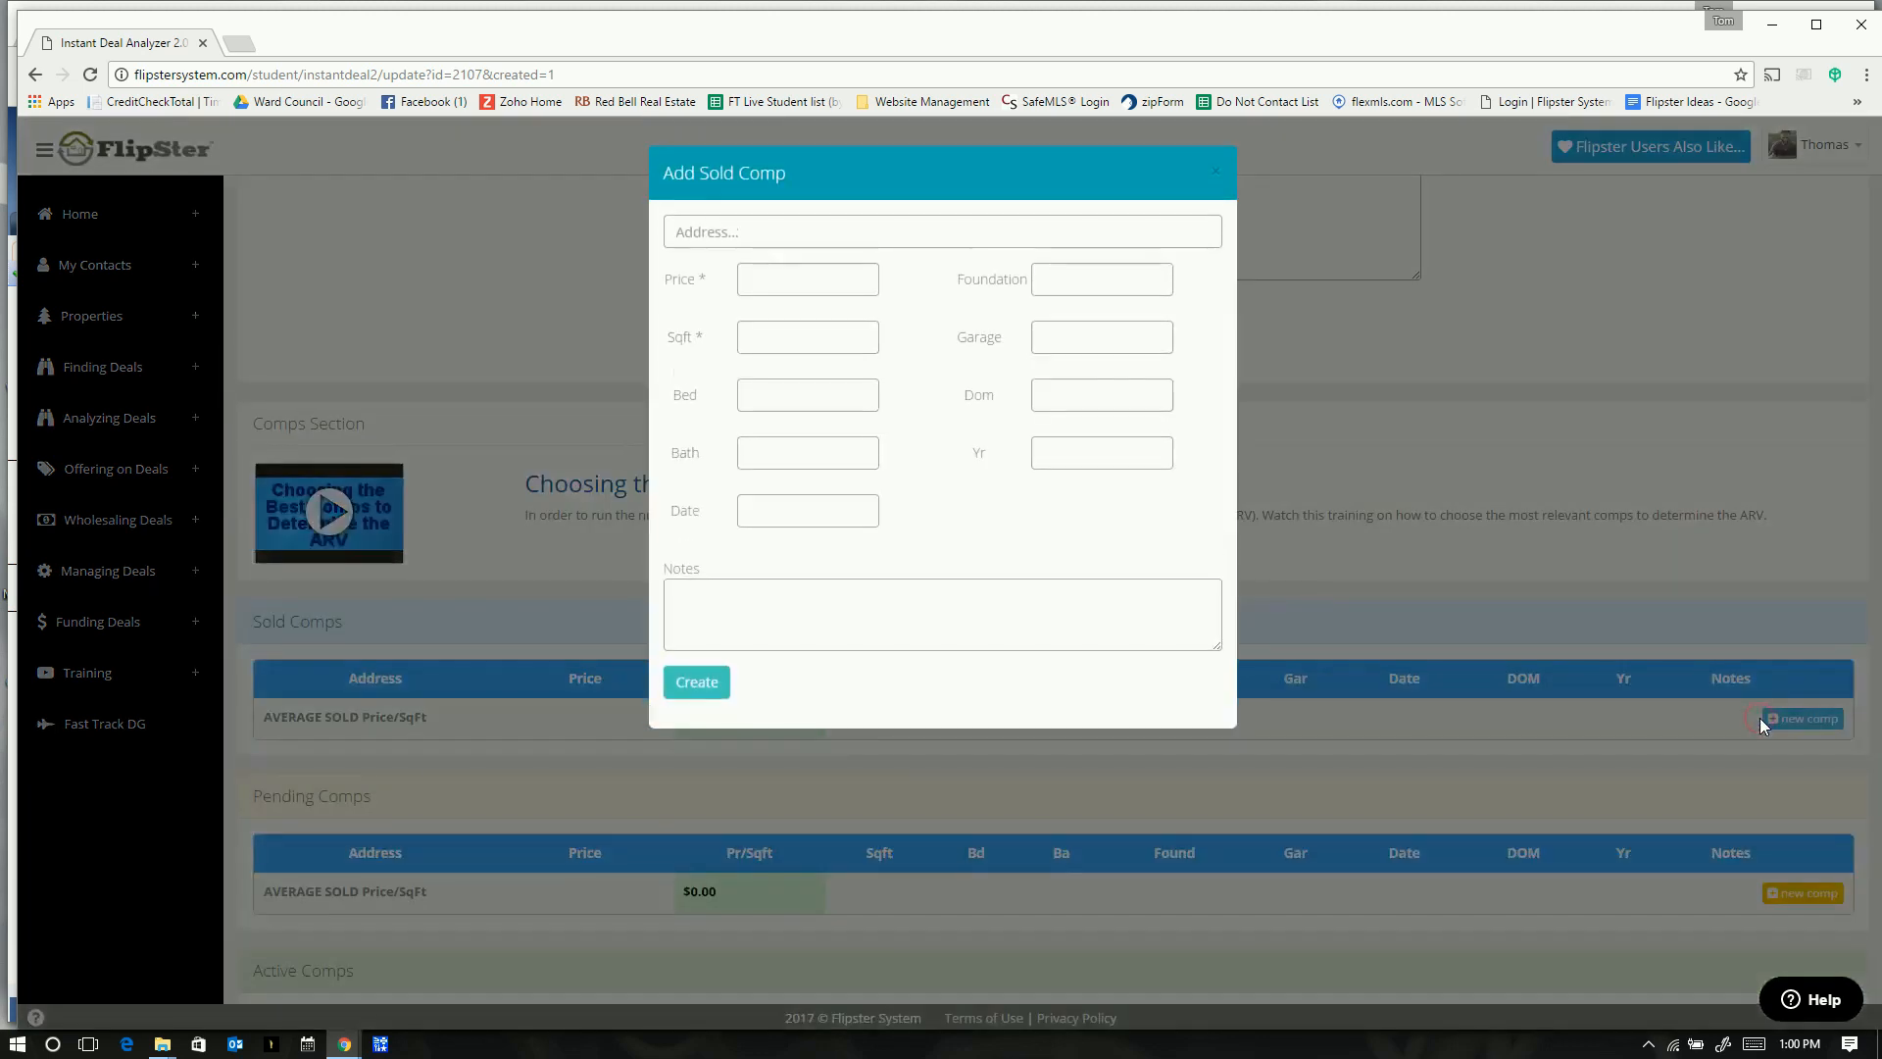
- In Paragon MLS, bring back the criteria of the last 17-listing sold search
key(alt+Tab)
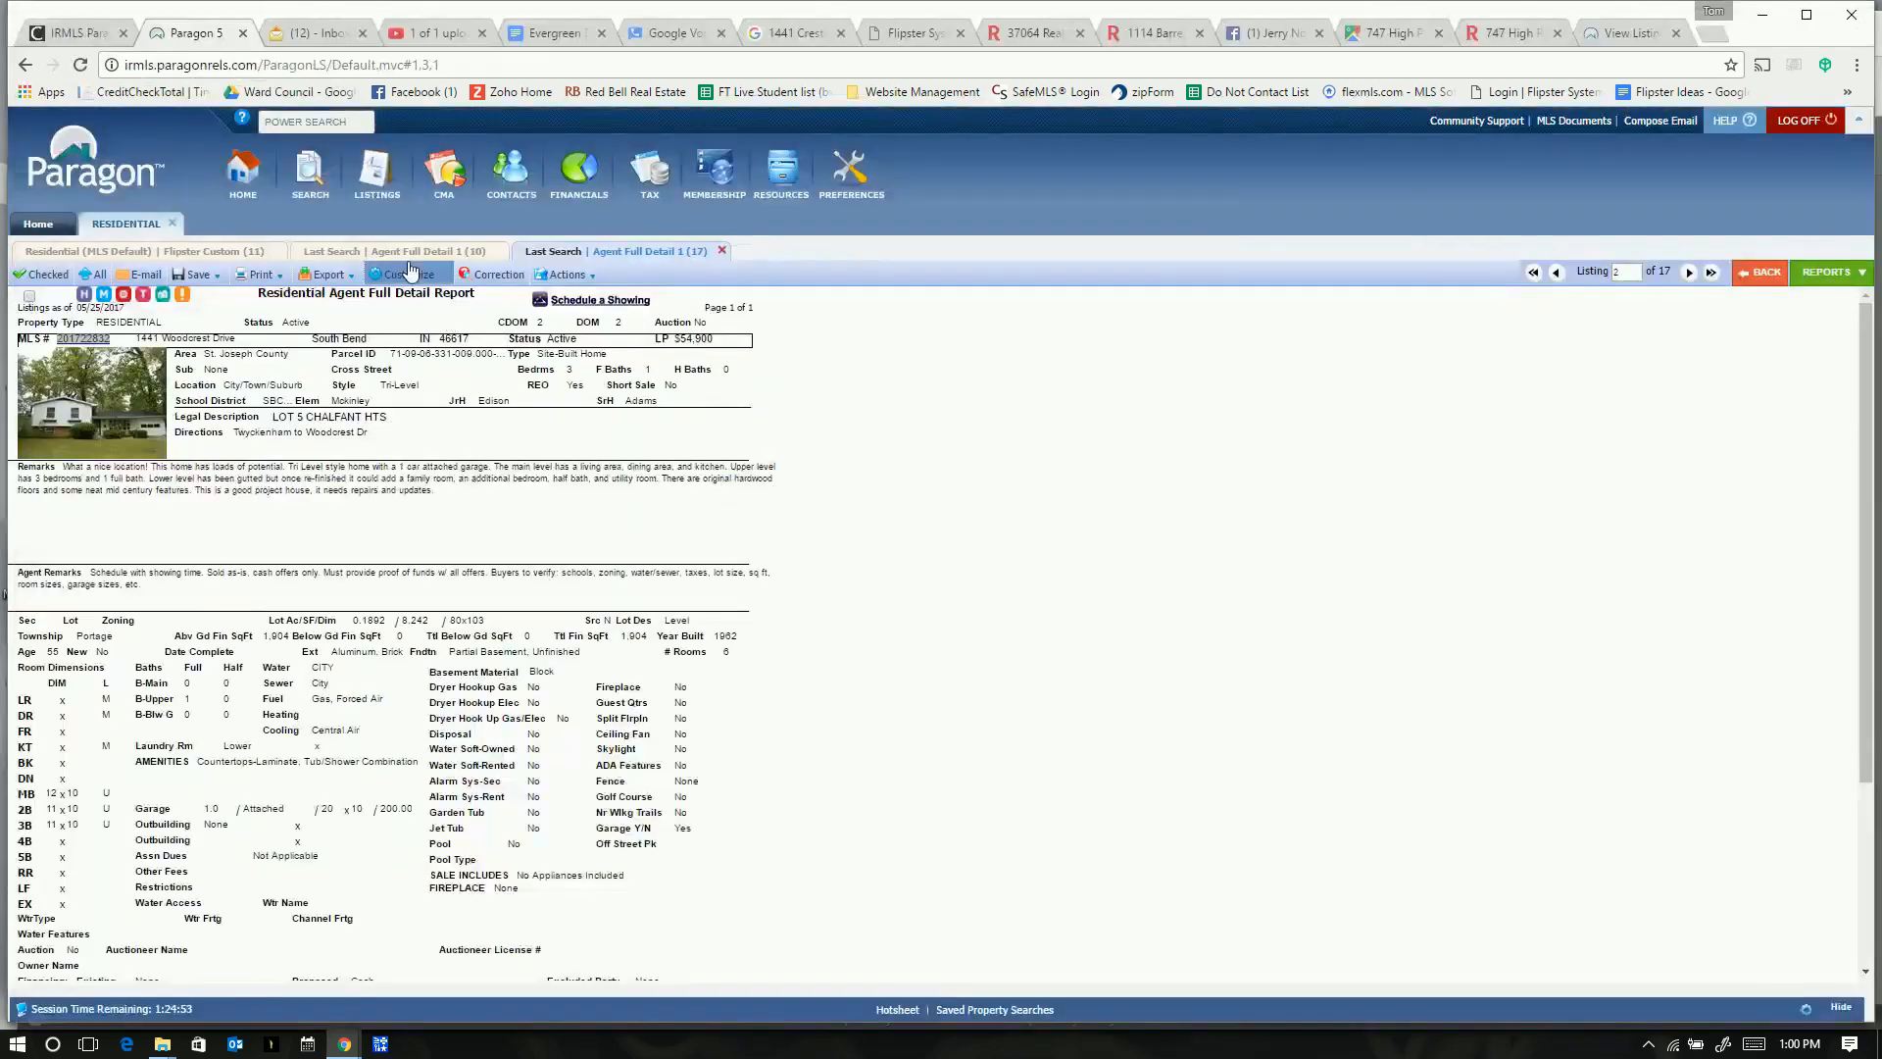
click(361, 252)
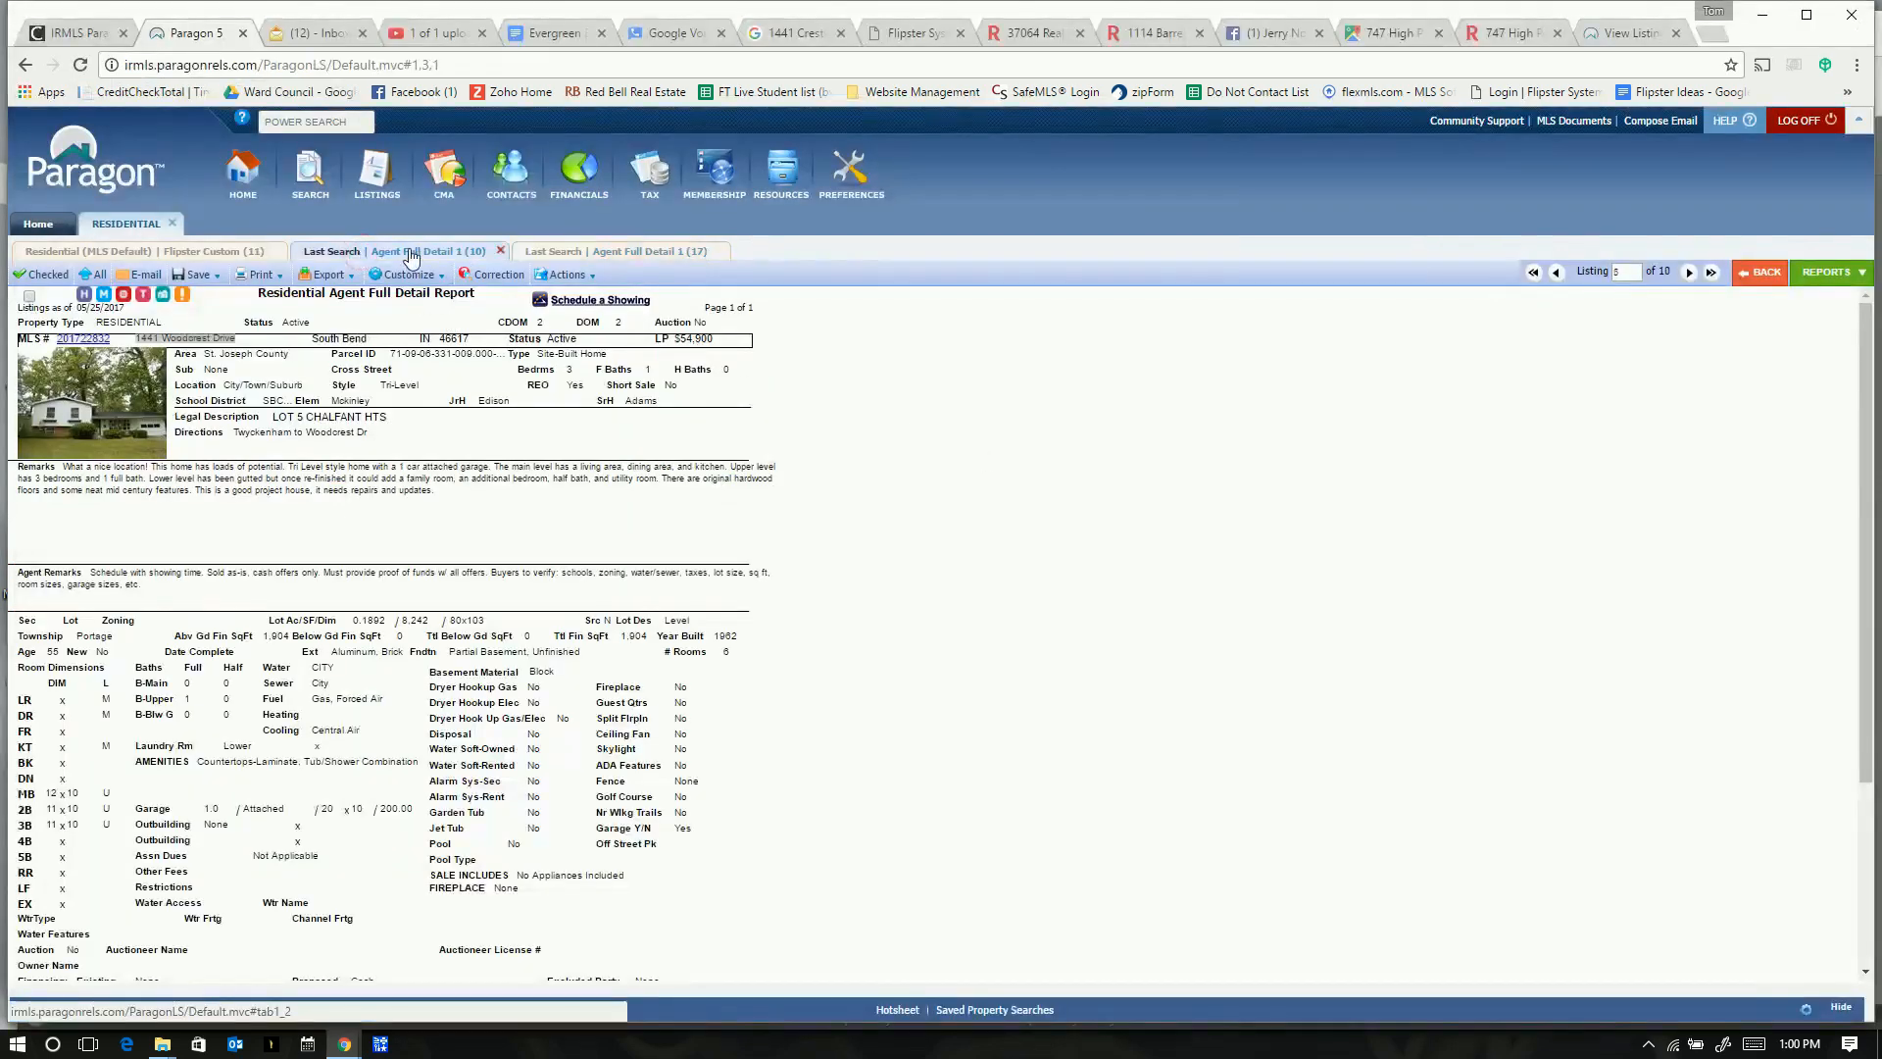
click(333, 252)
click(409, 253)
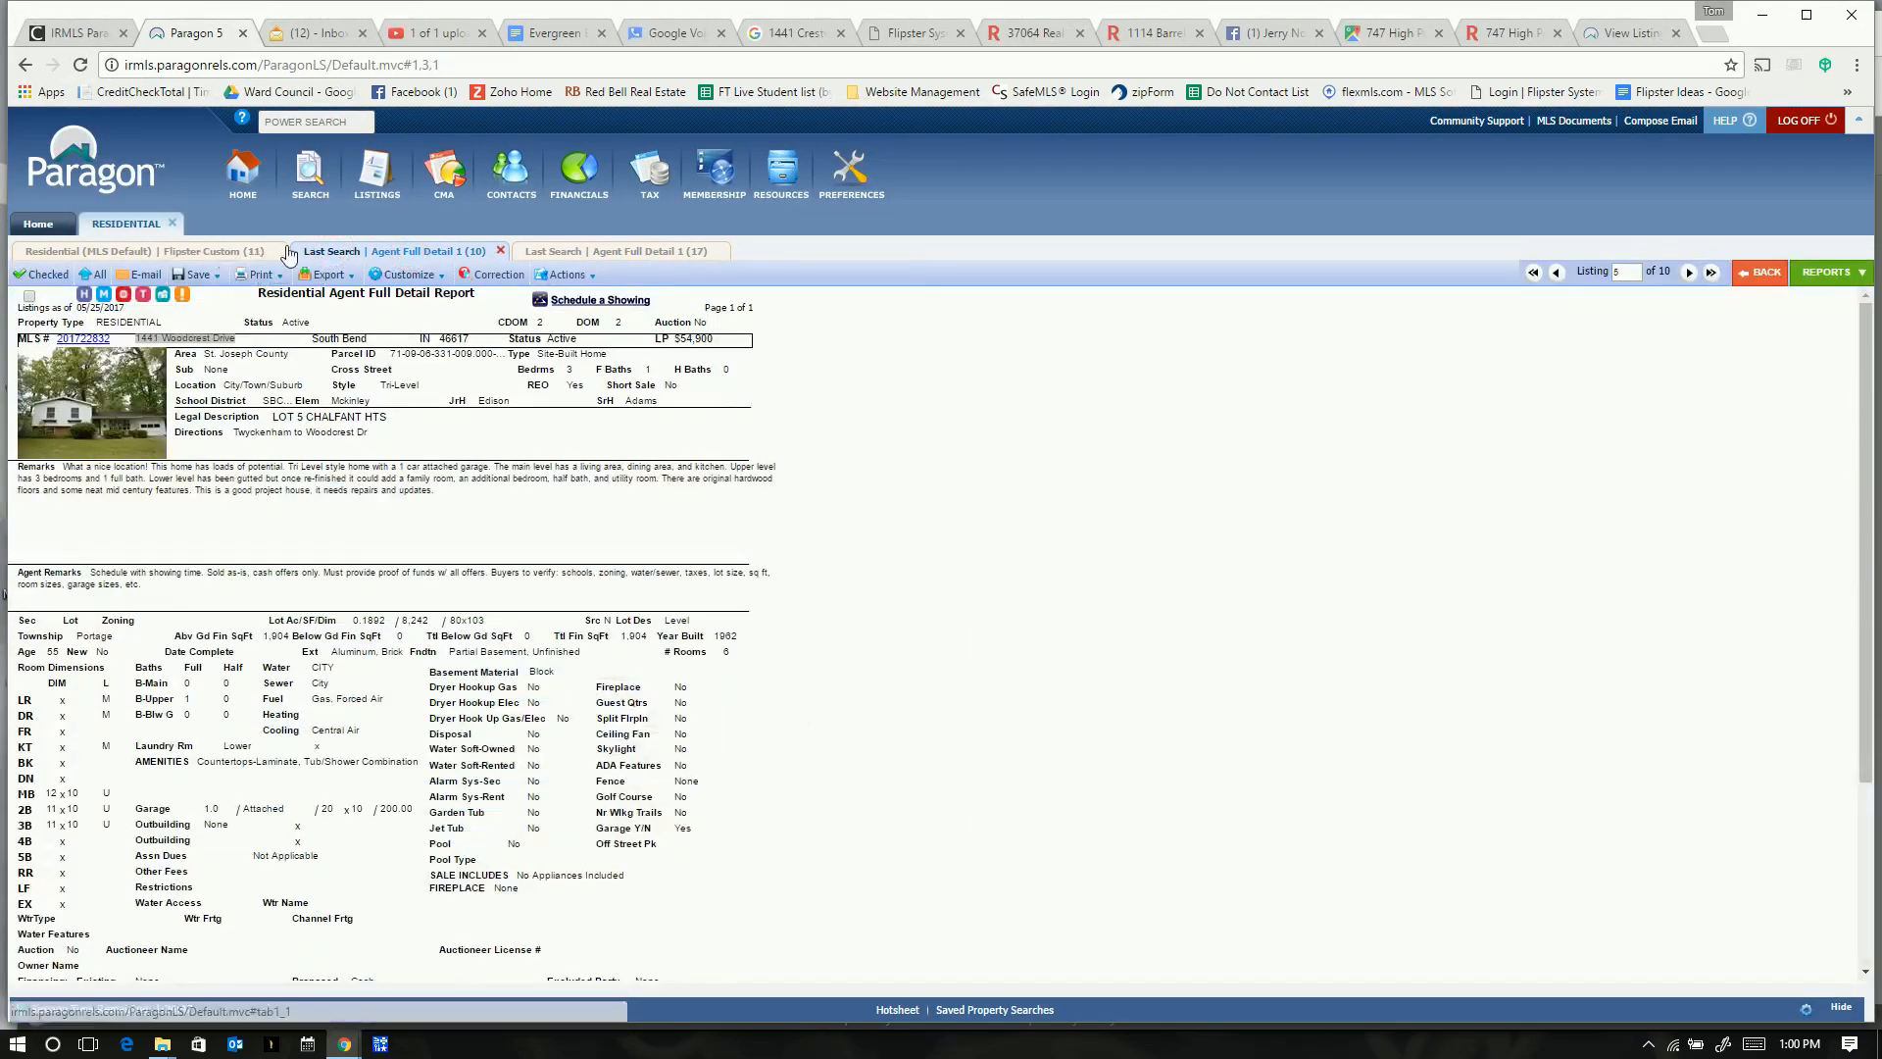
click(335, 252)
click(409, 253)
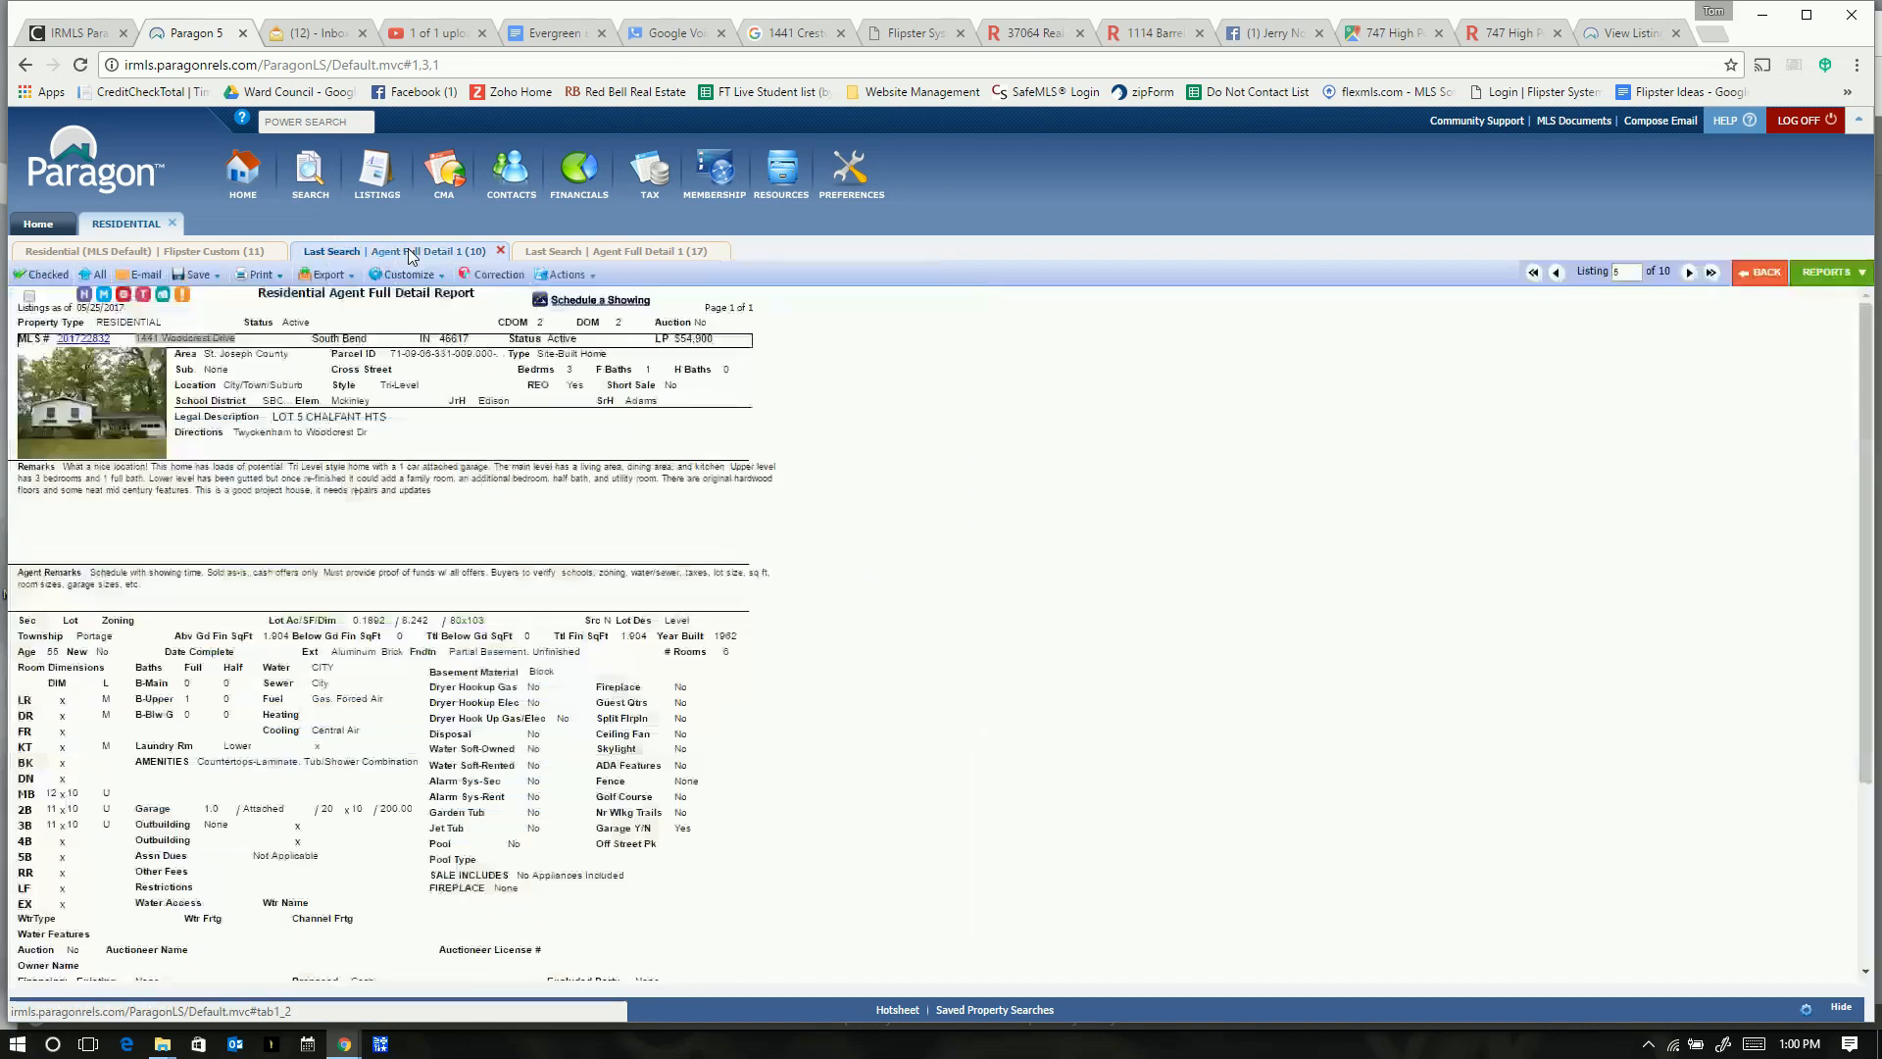
click(568, 252)
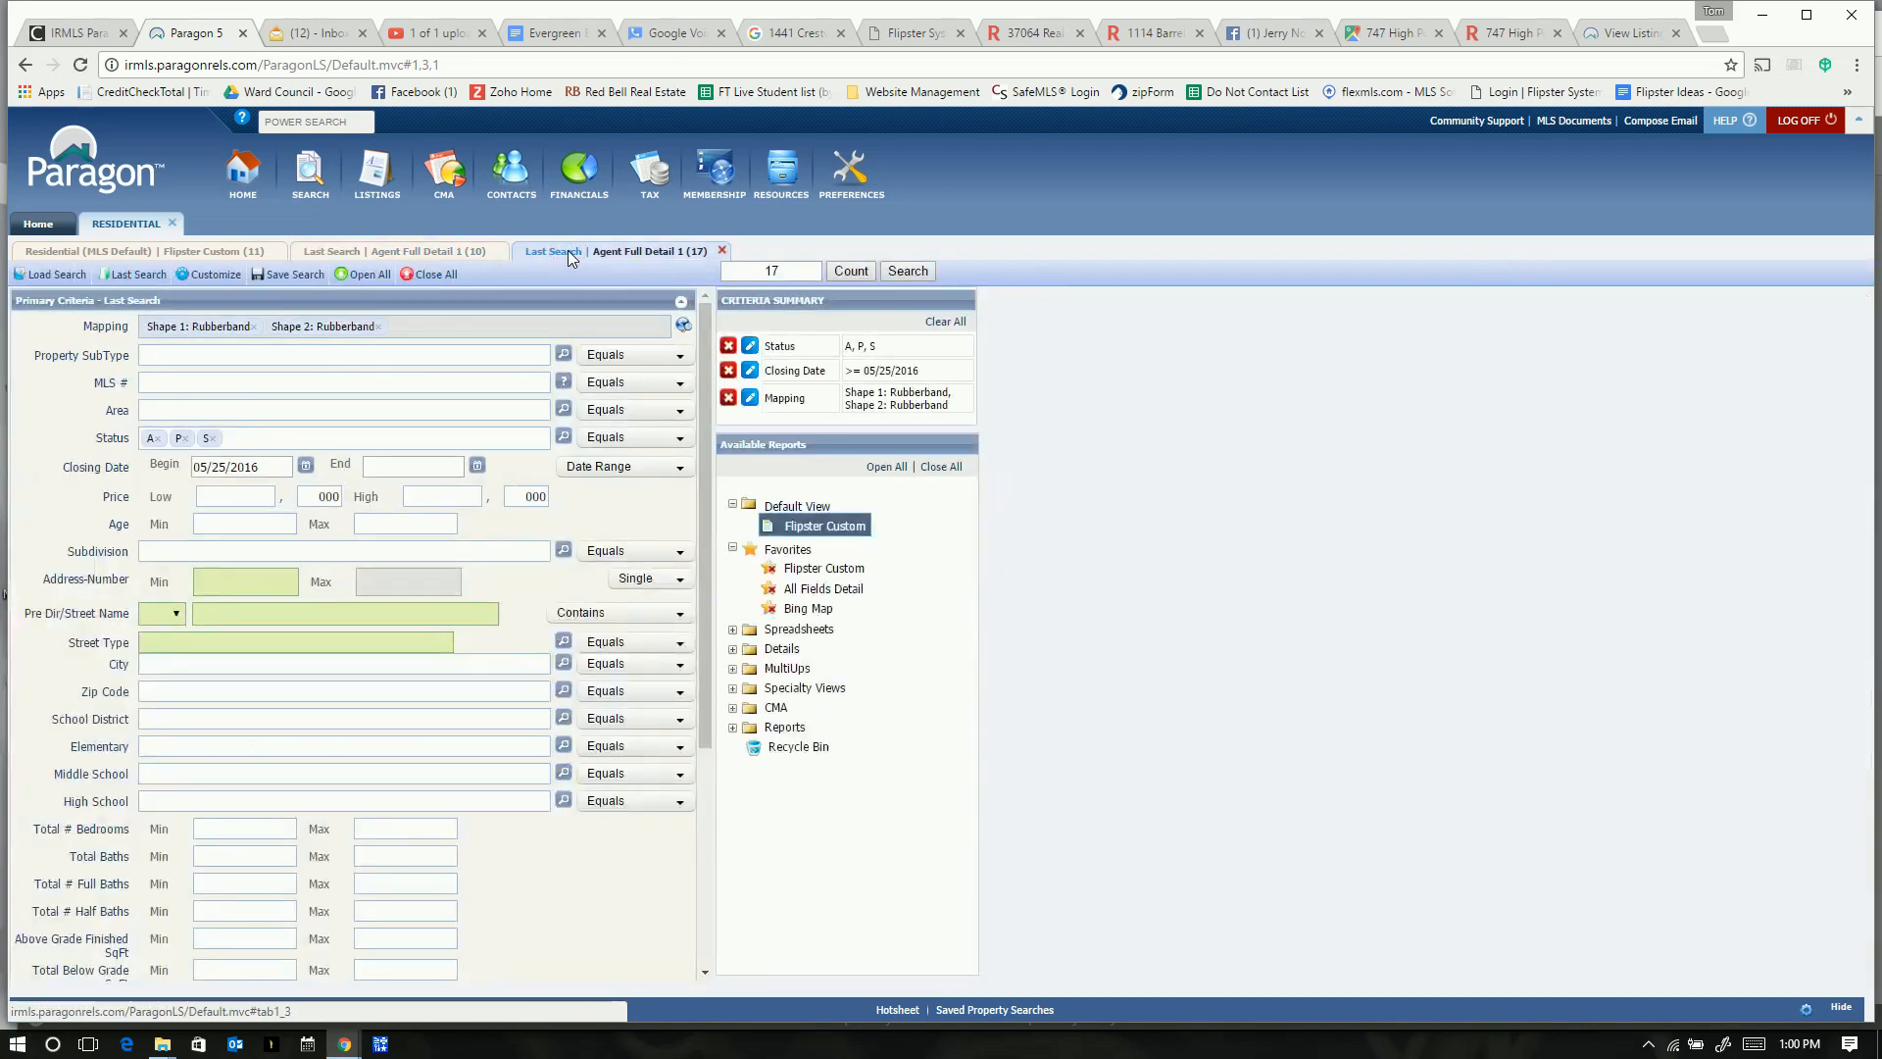
click(682, 326)
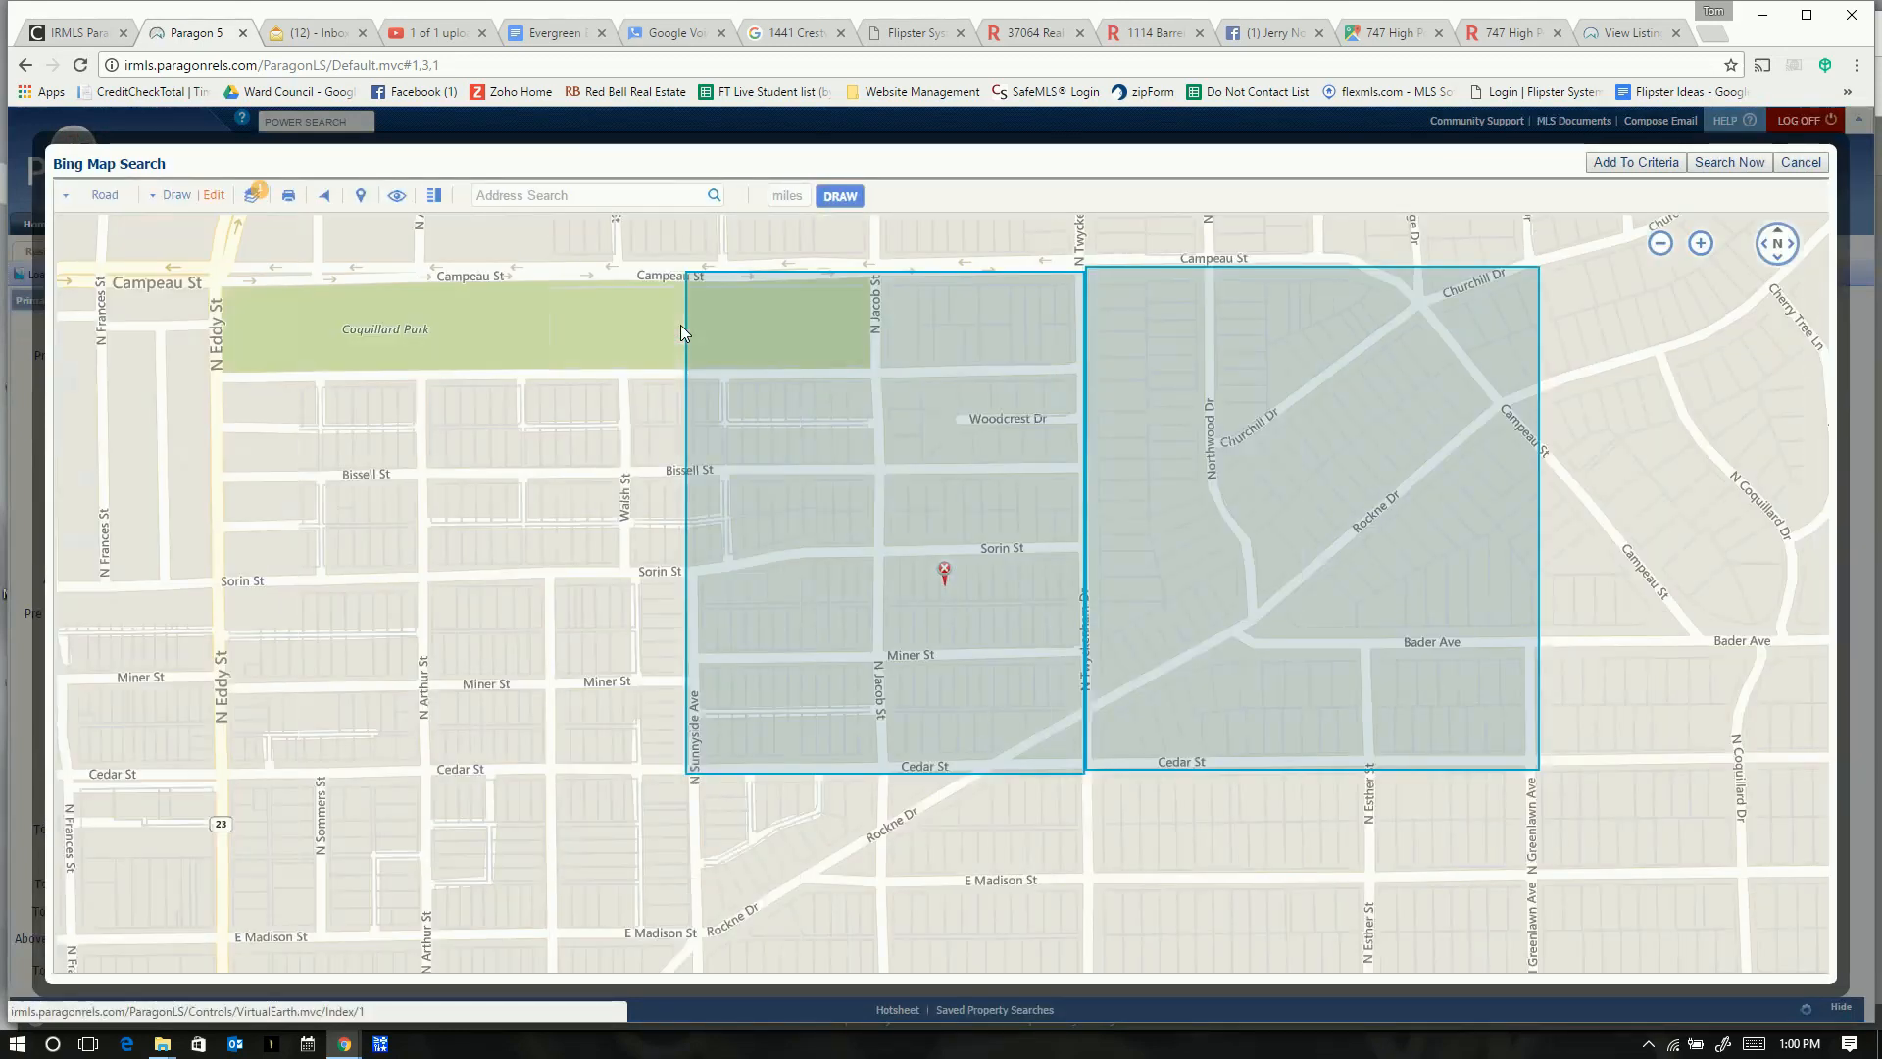
click(1058, 484)
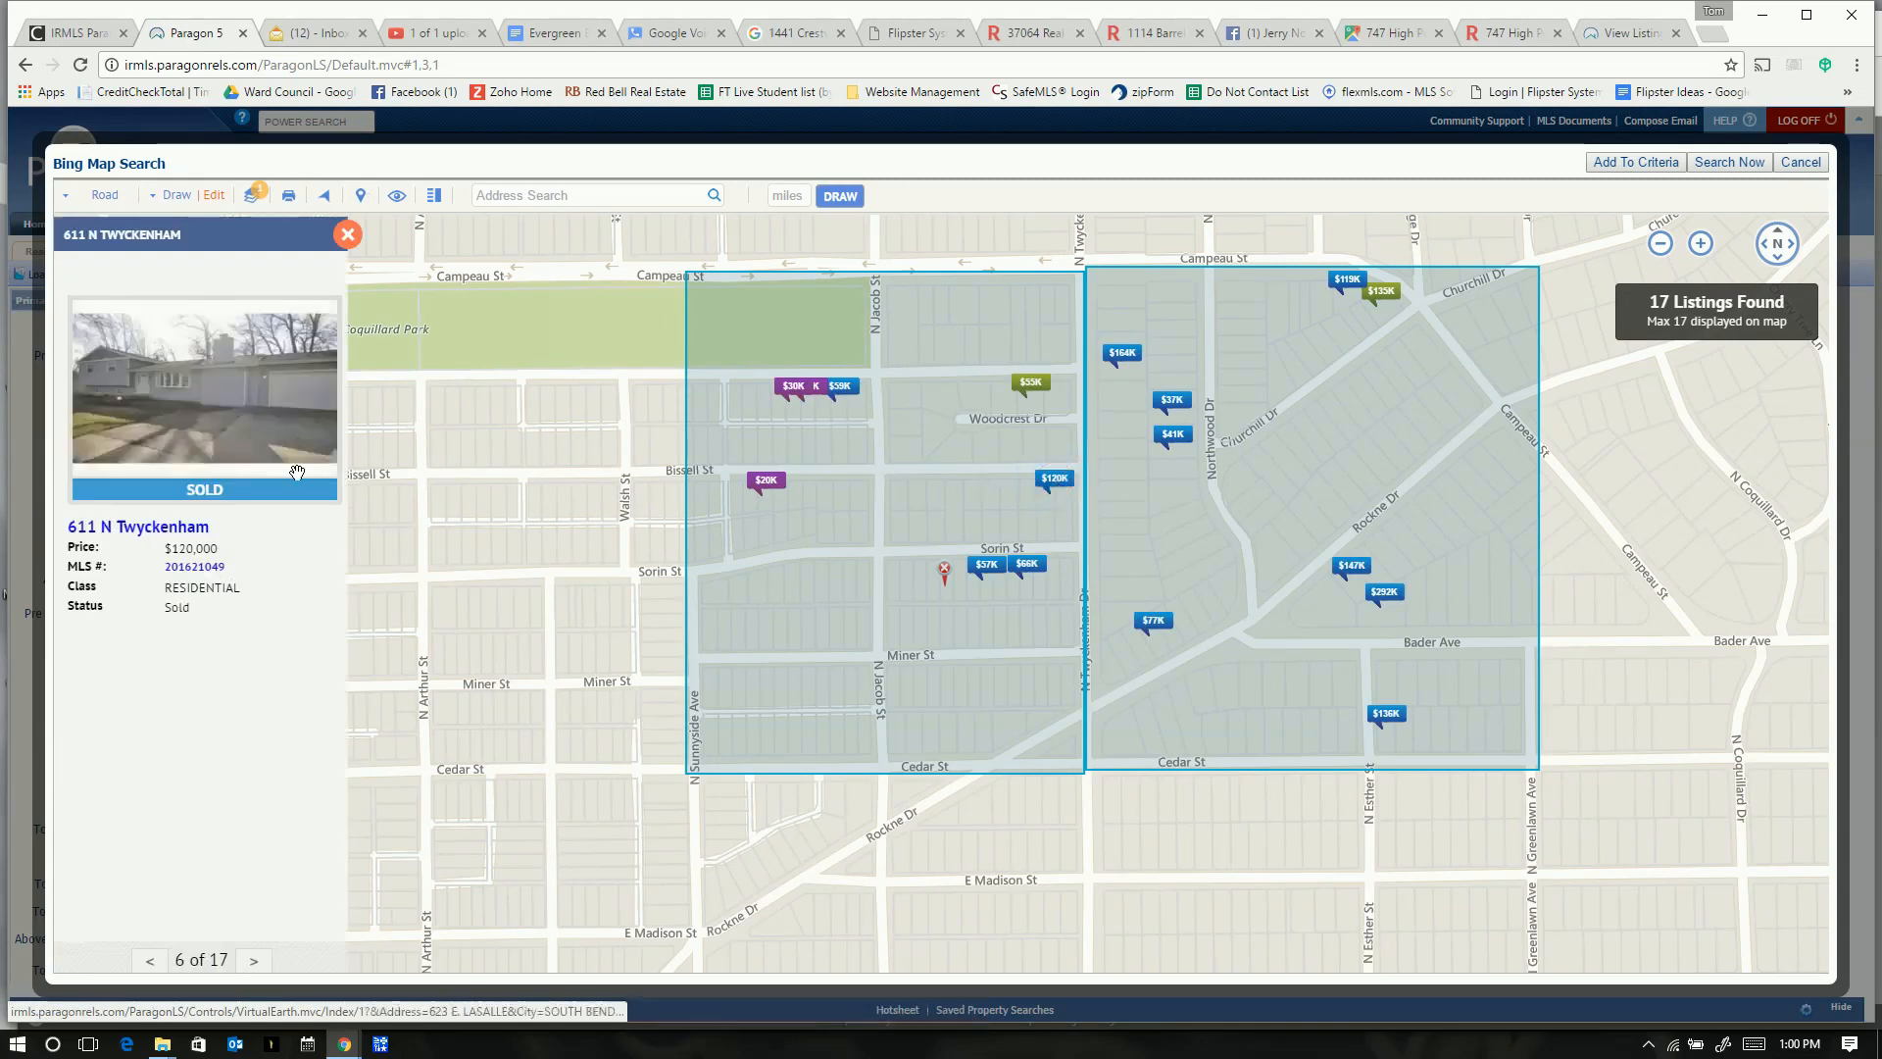
click(204, 570)
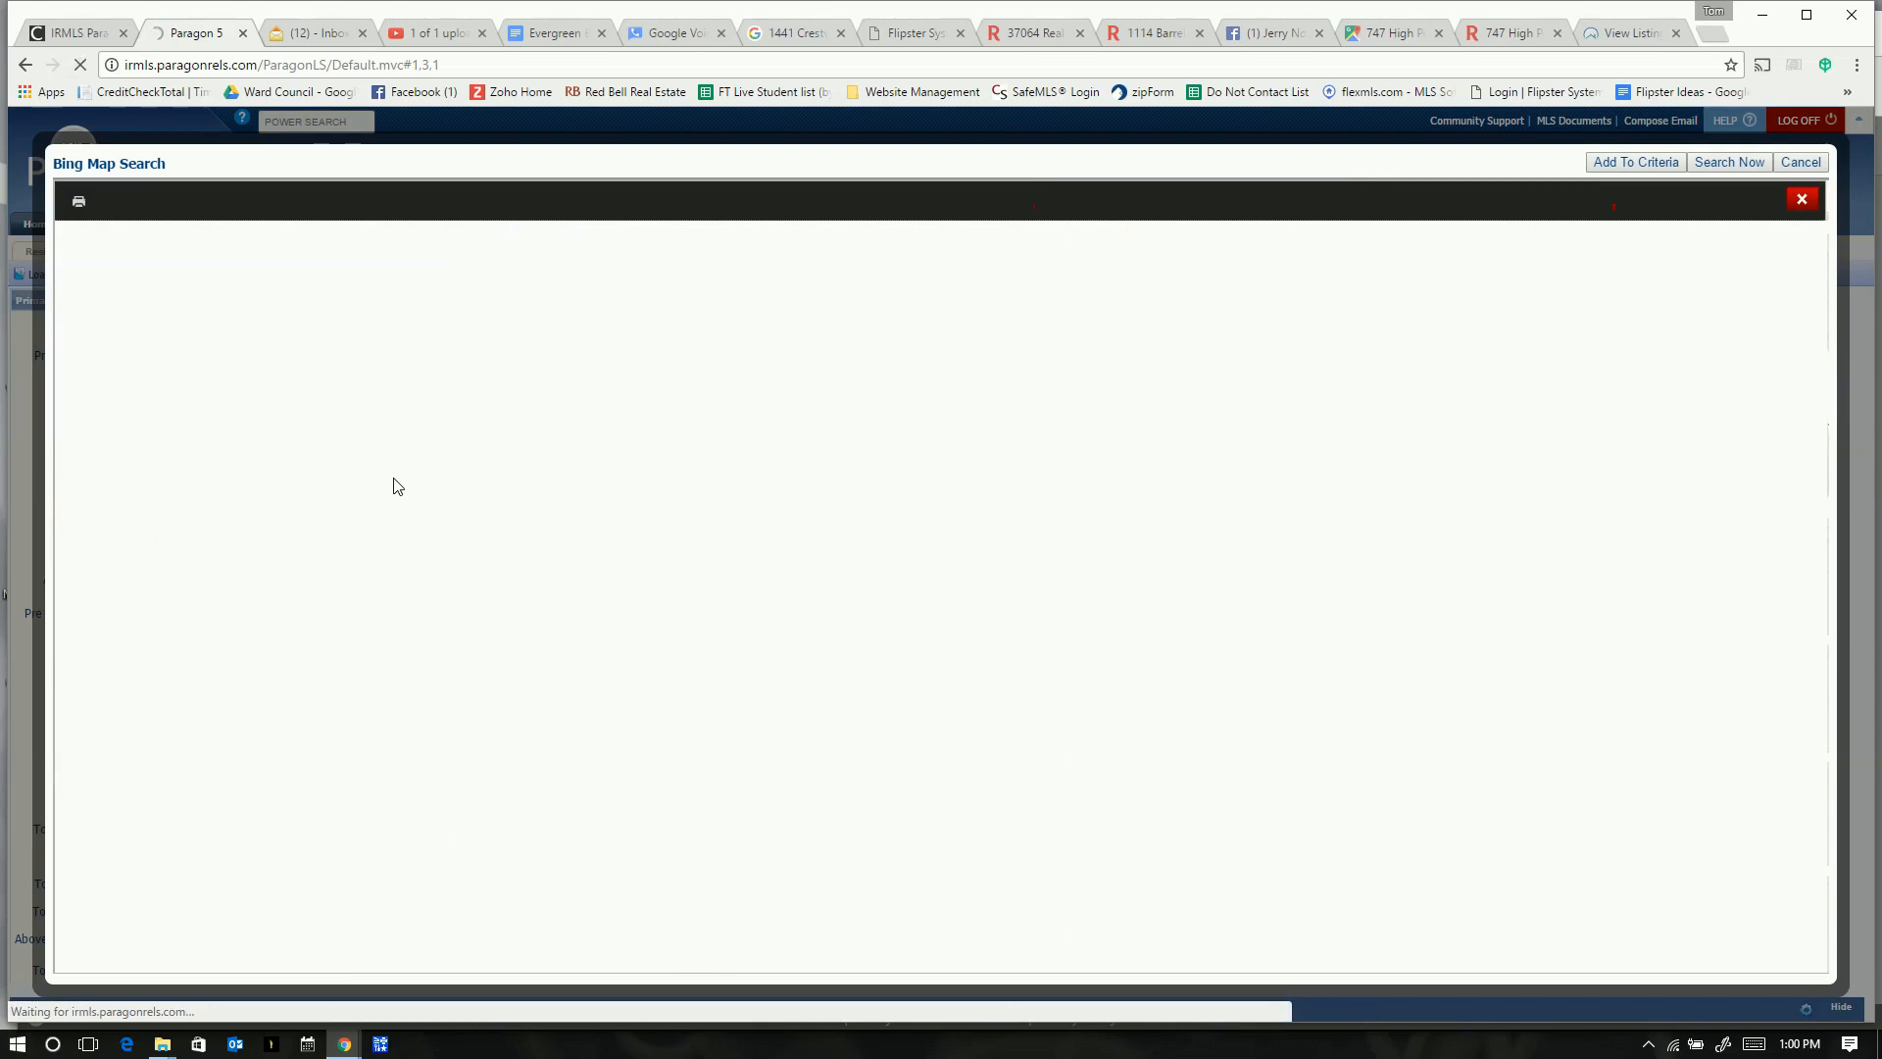
drag(278, 279, 182, 271)
key(ctrl+c)
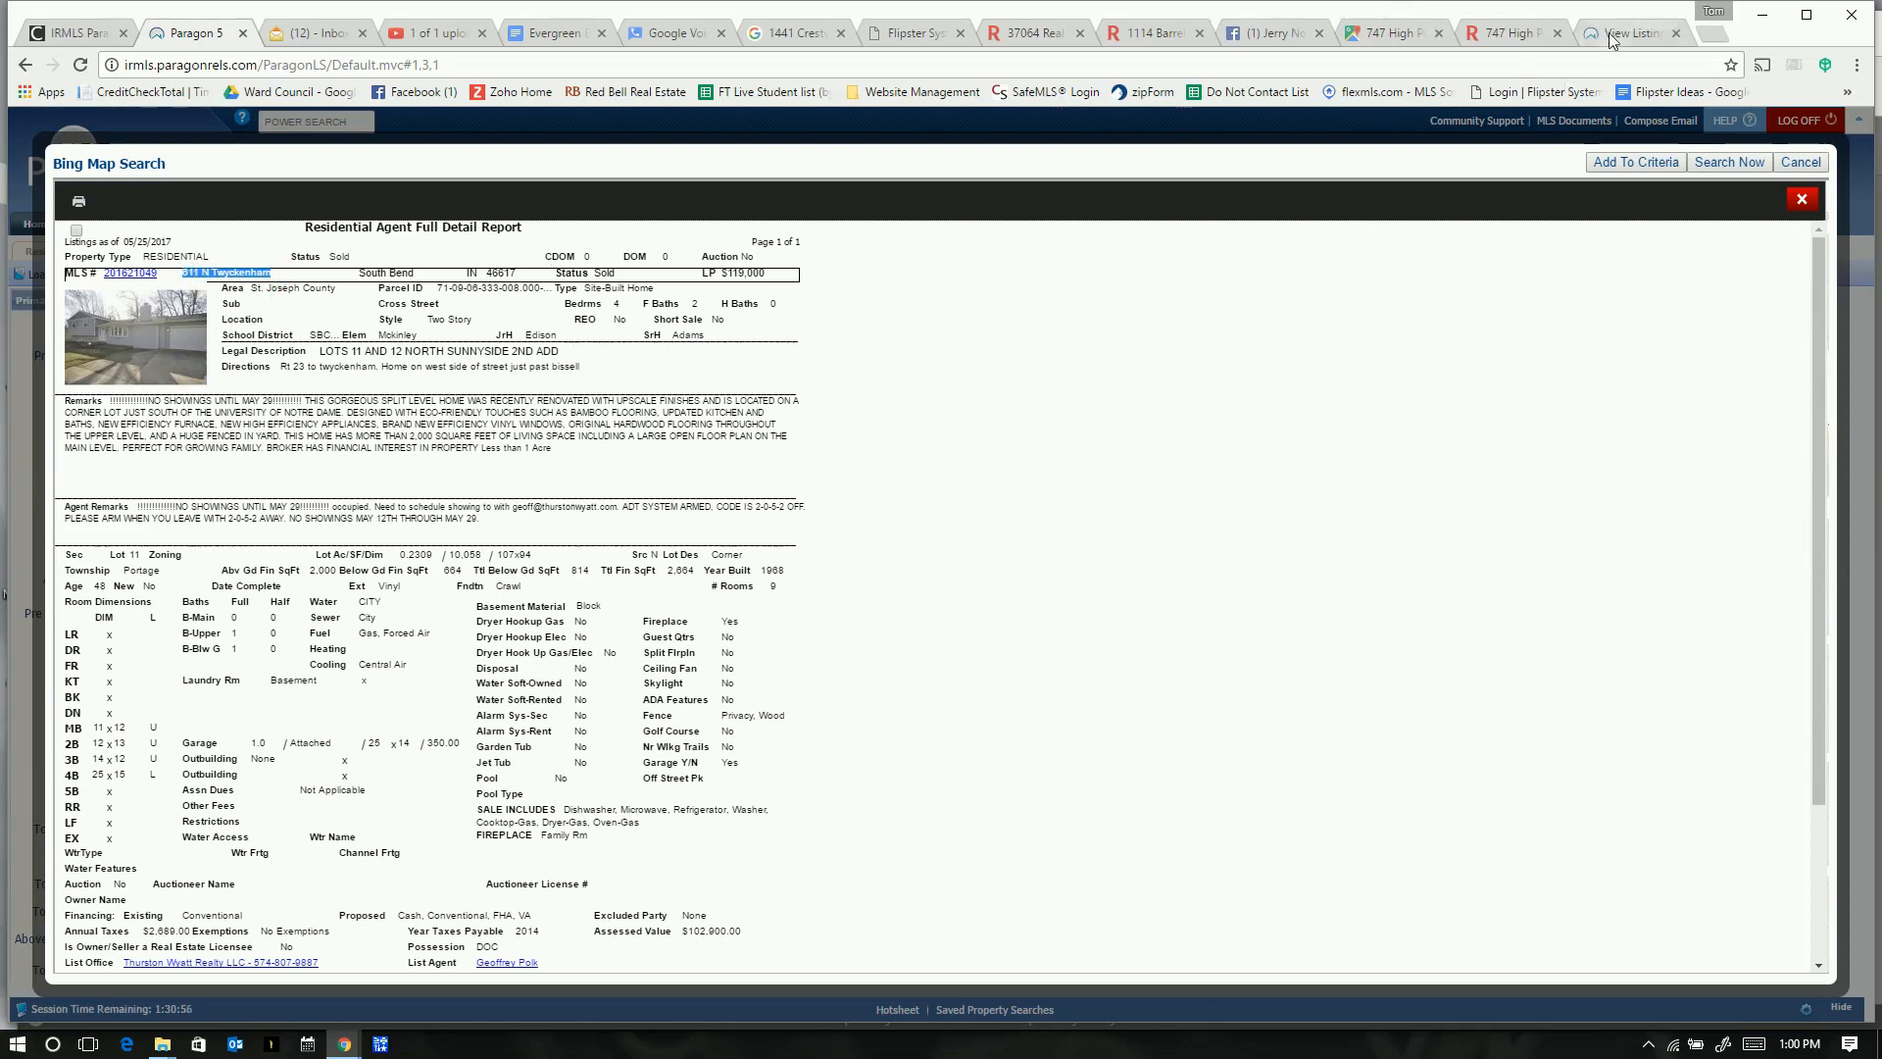
key(alt+Tab)
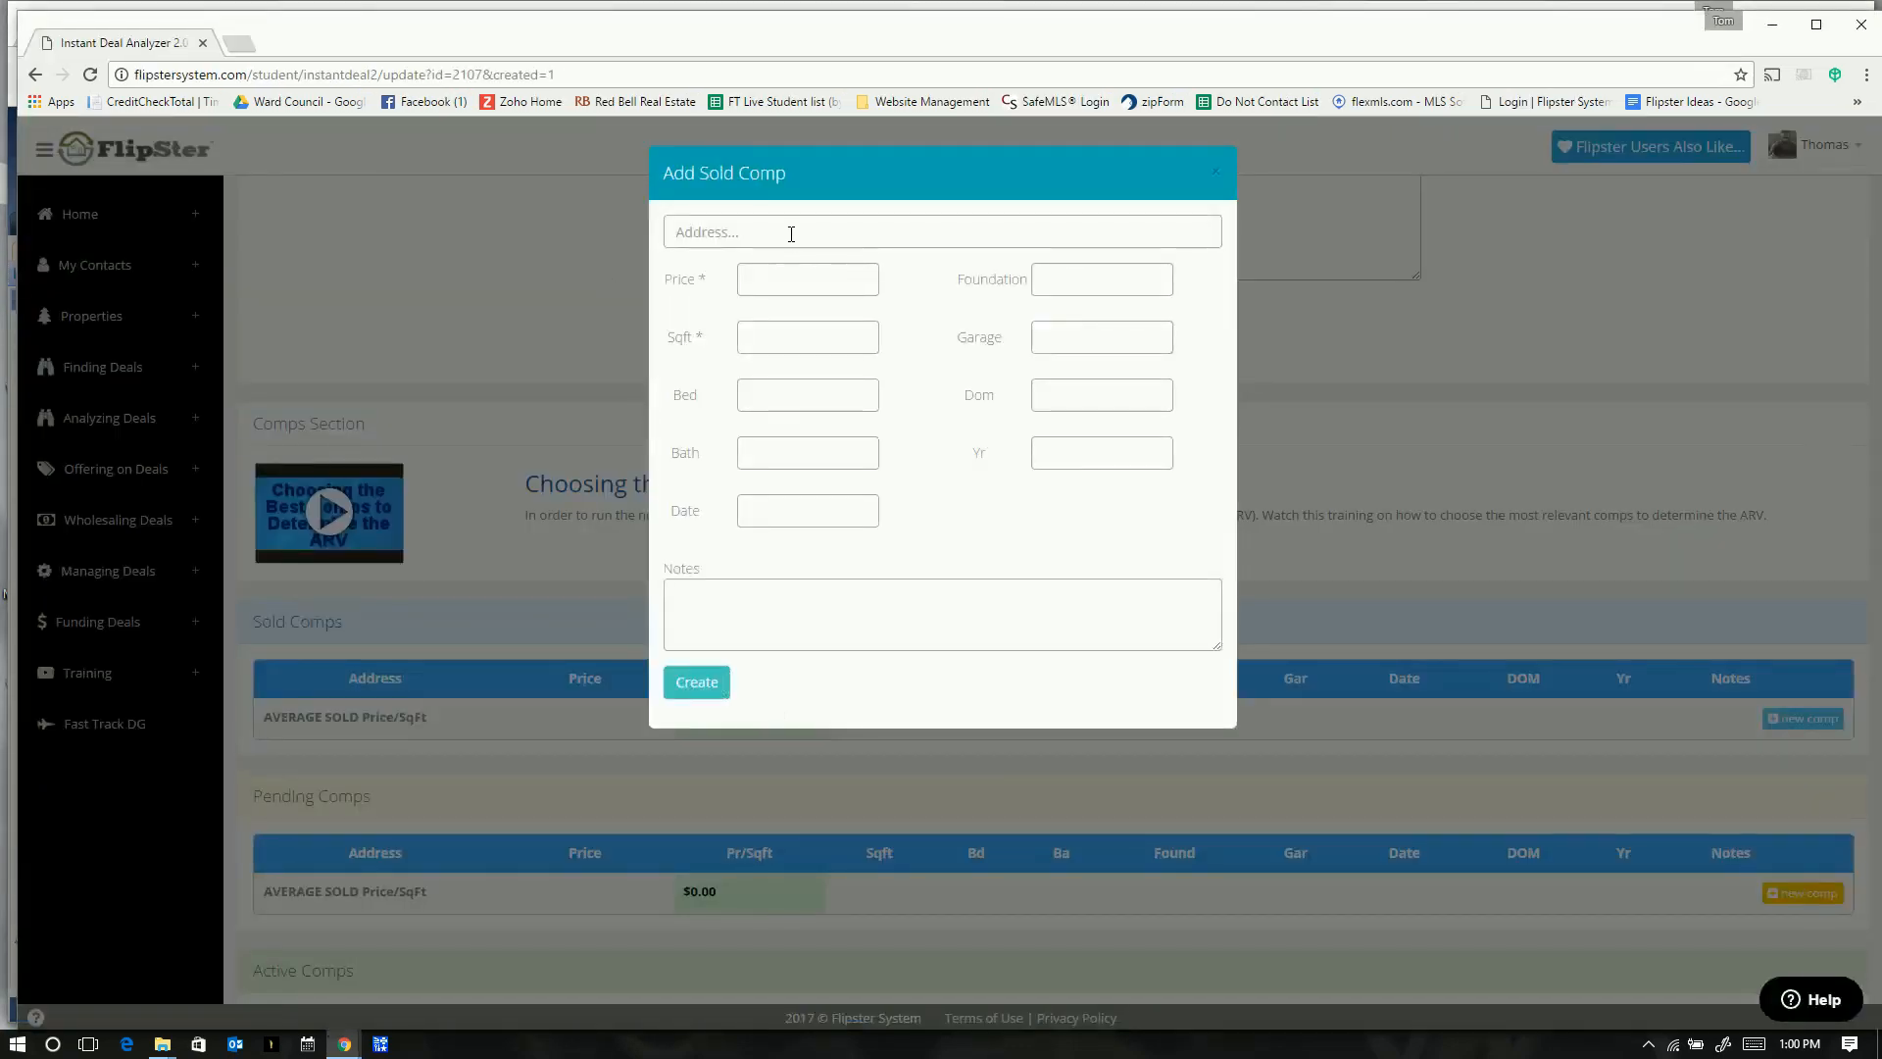
key(ctrl+v)
text(12)
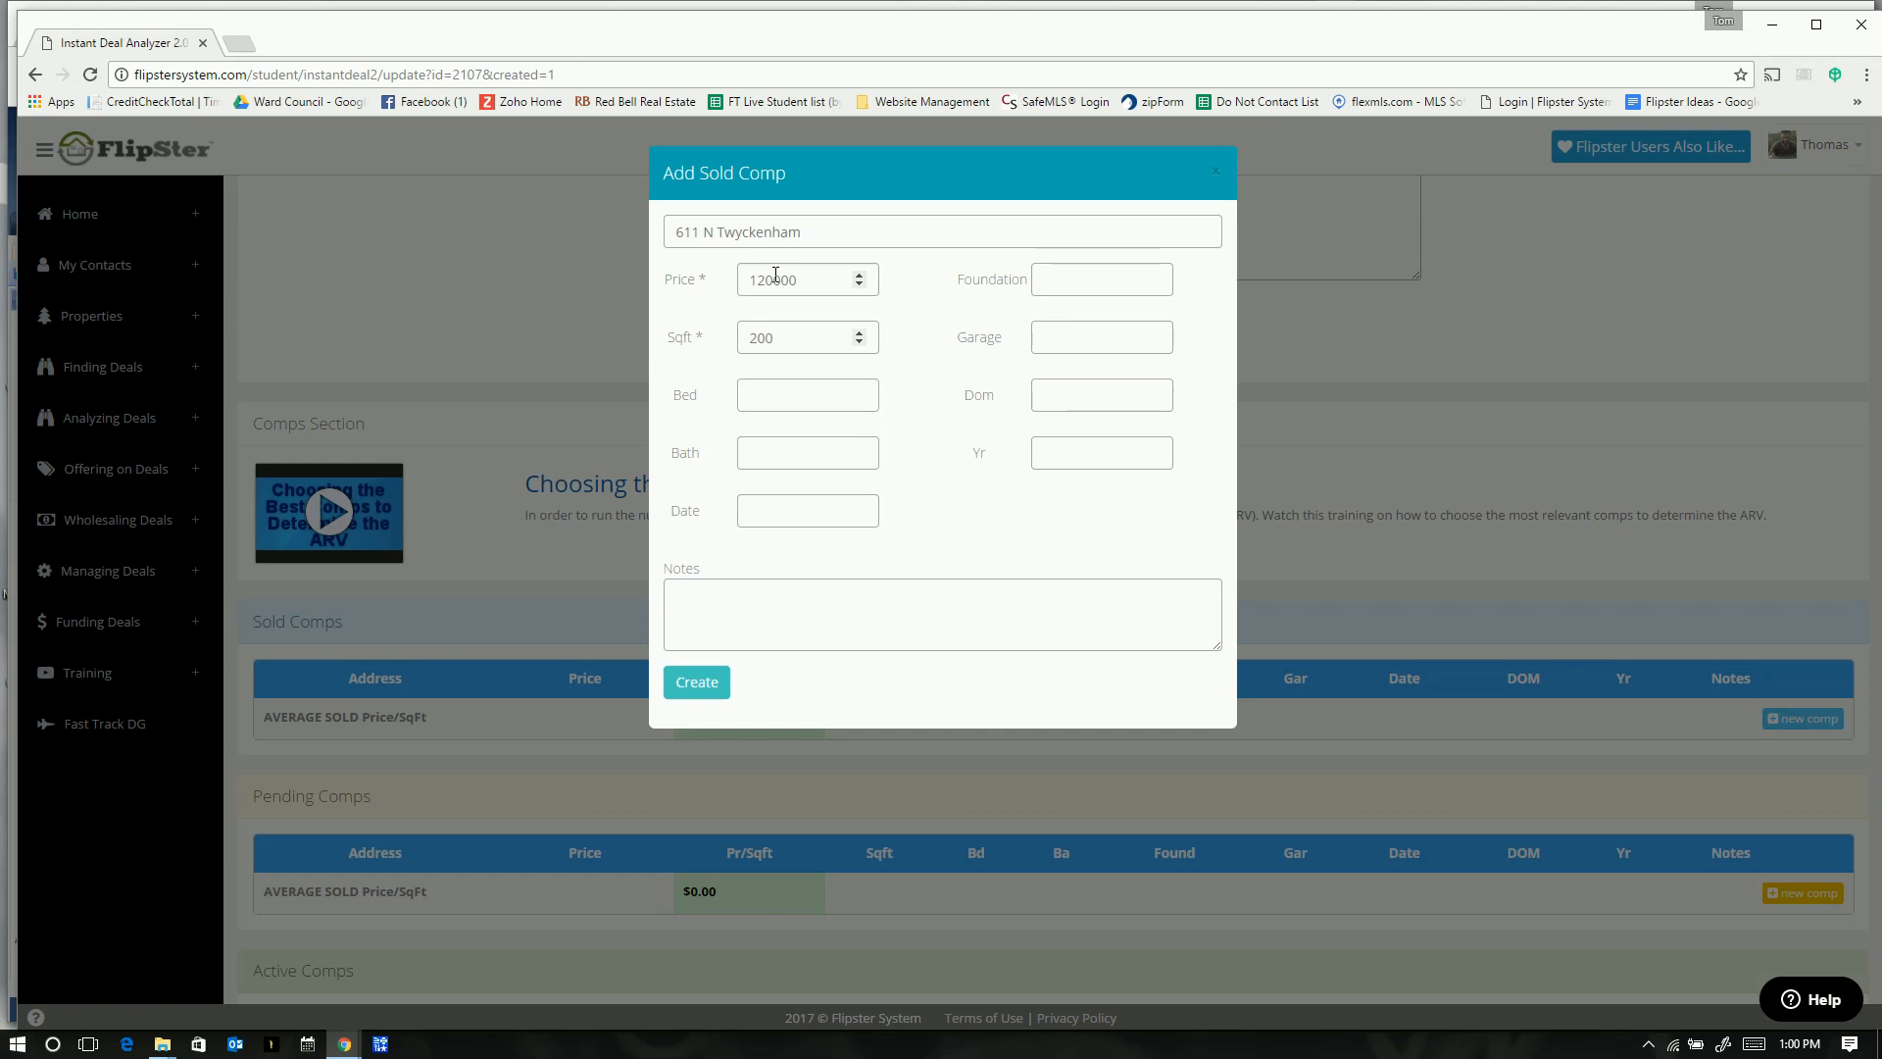
key(alt+Tab)
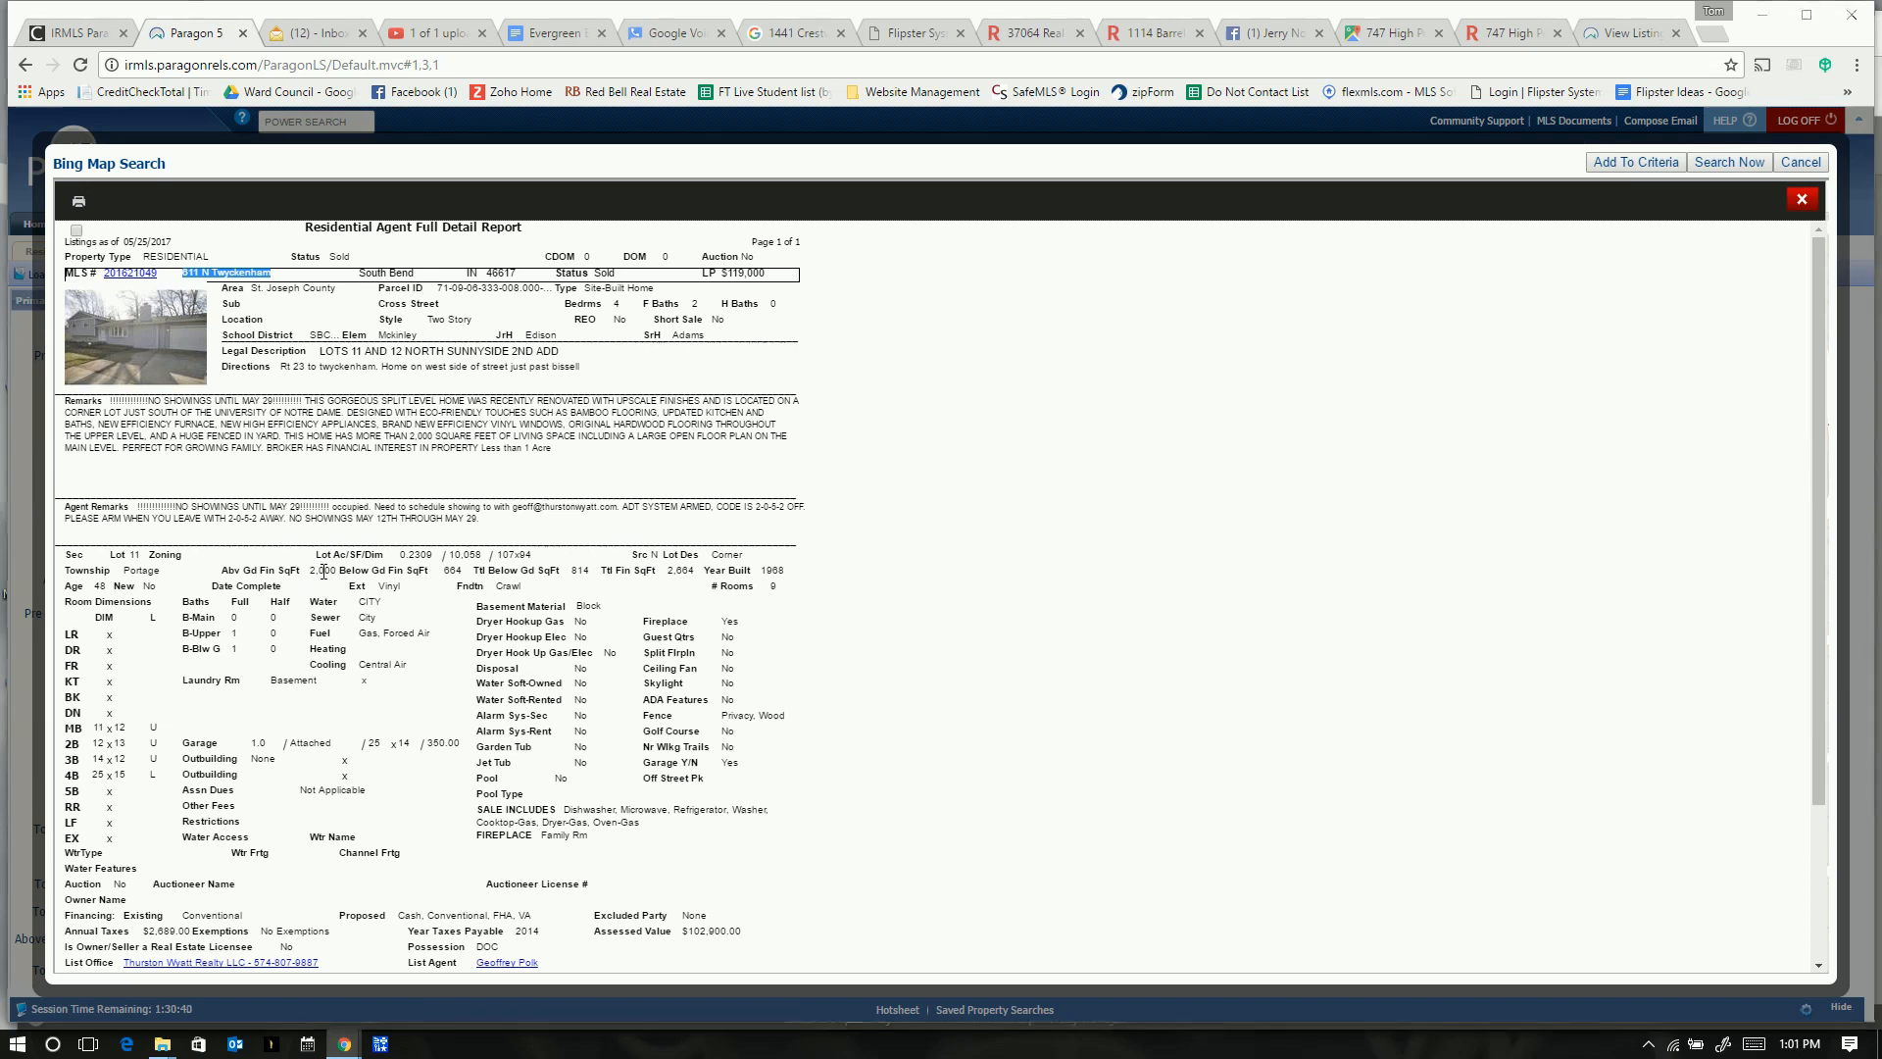
key(alt+Tab)
- Enter 4 bedrooms and a garage count of 2
click(772, 390)
text(4)
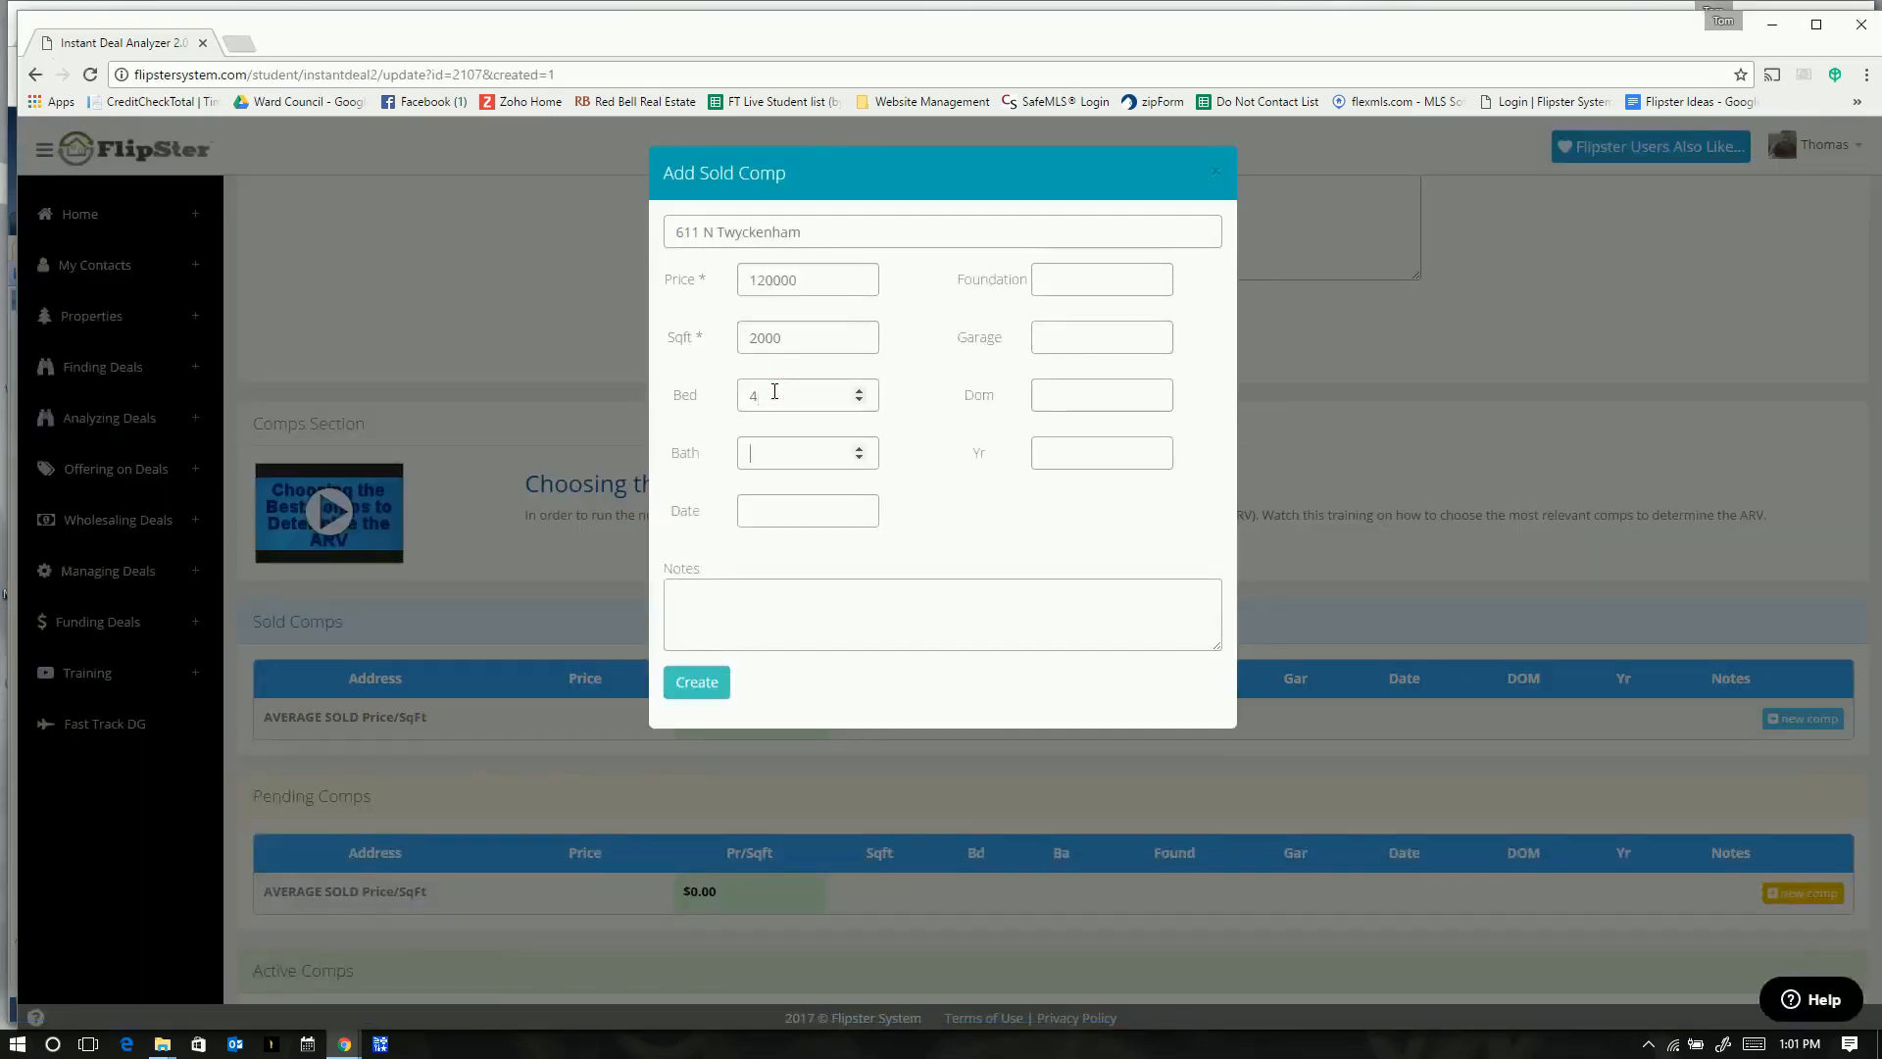
key(Tab)
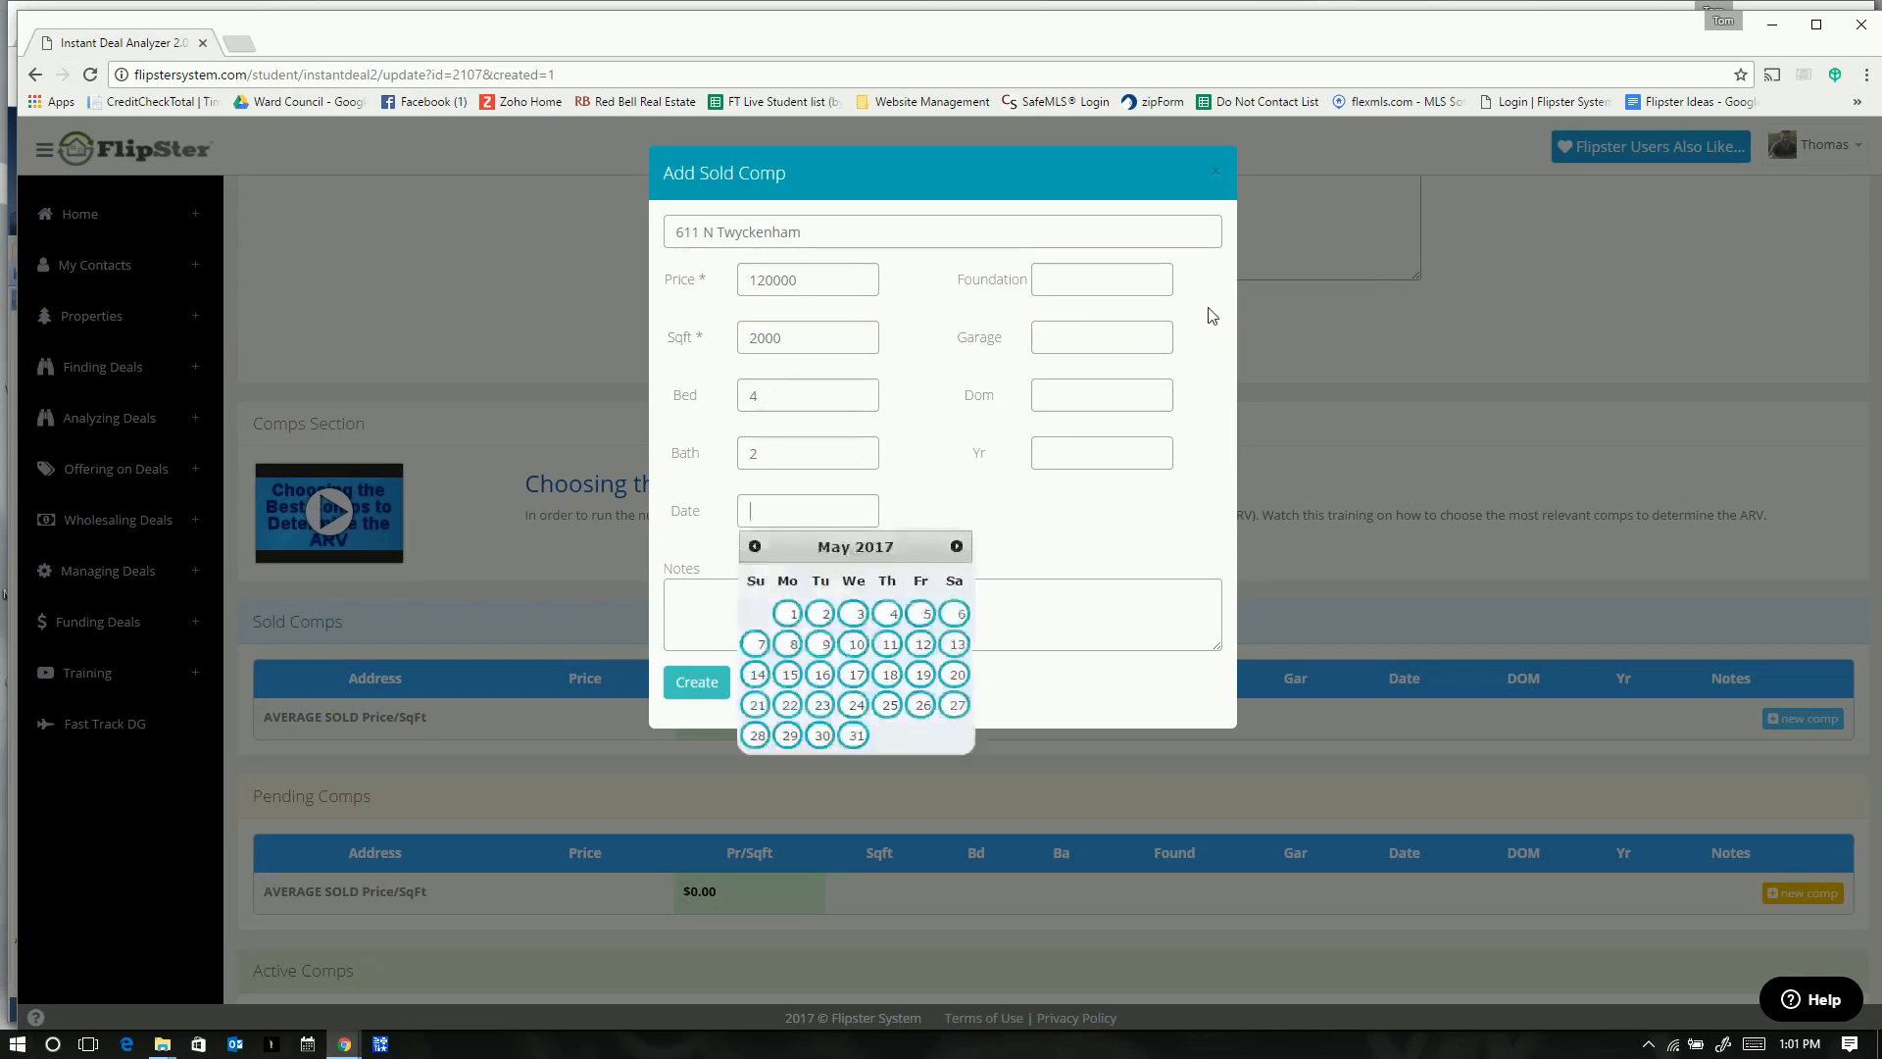
click(1112, 326)
text(2)
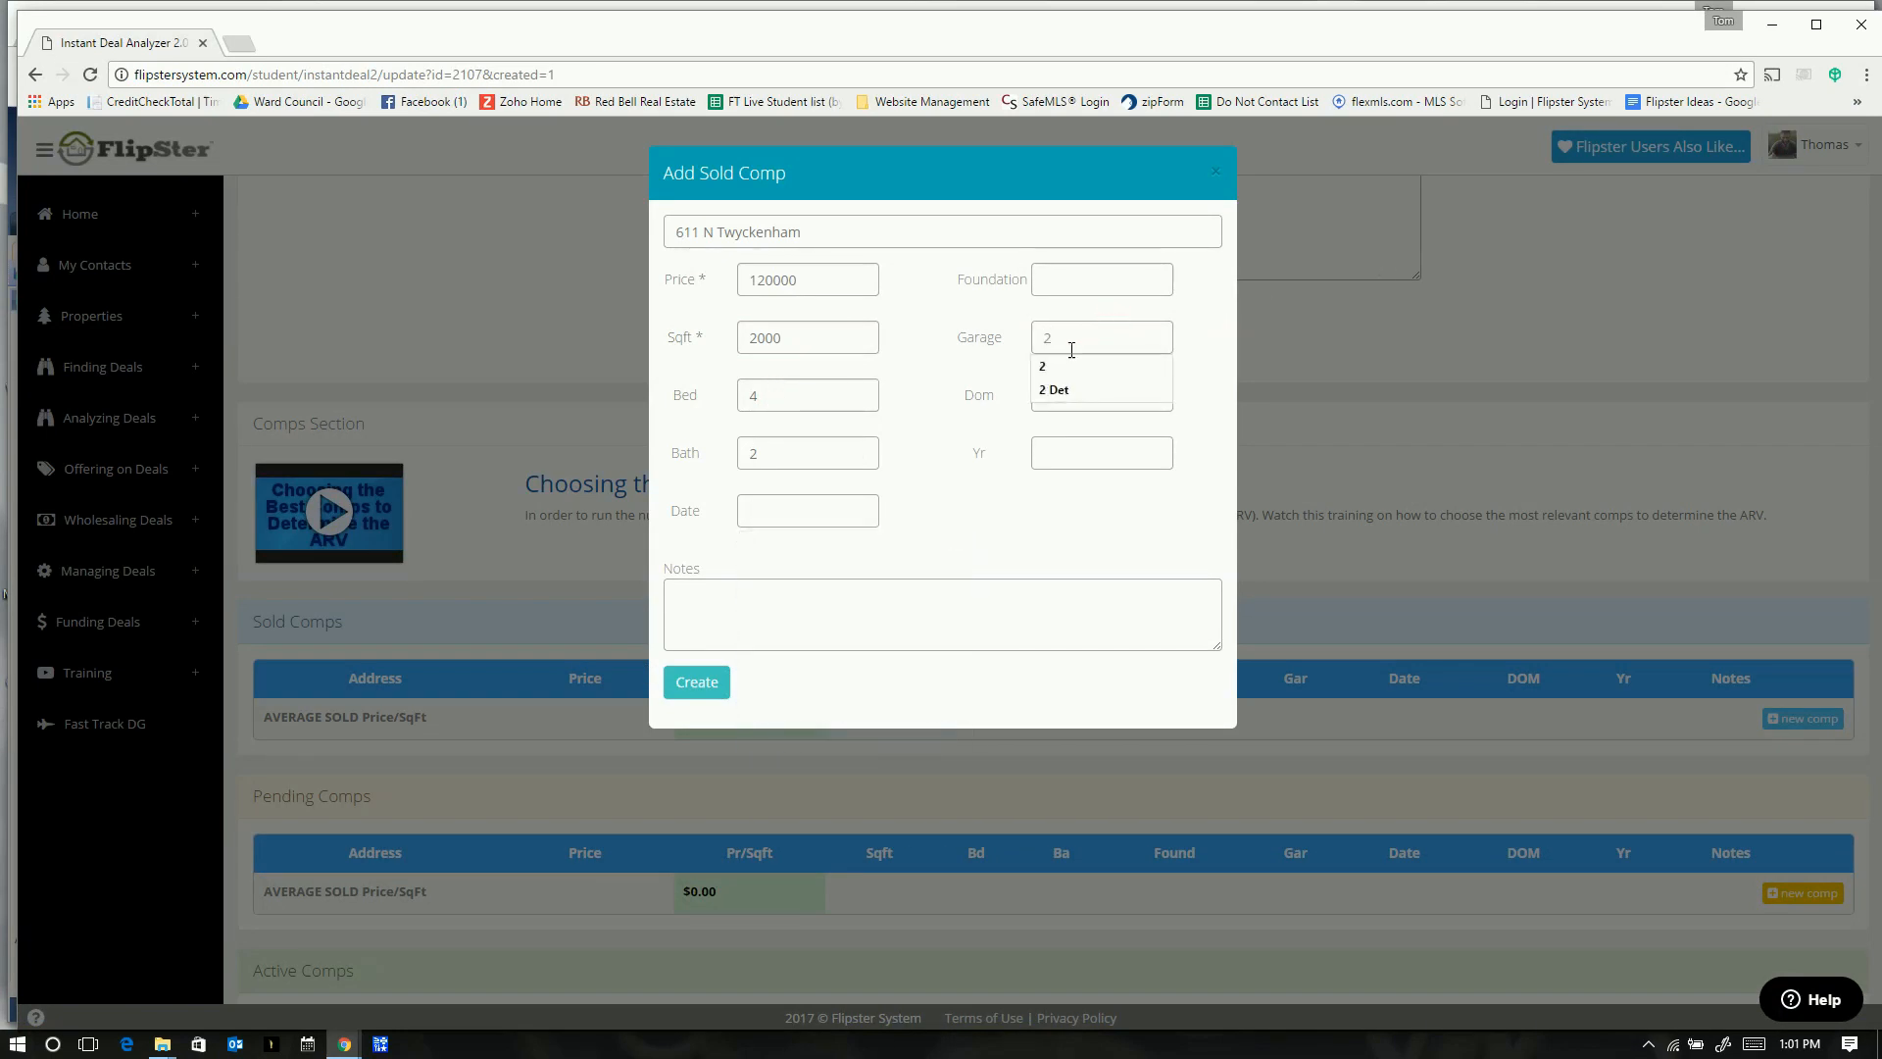
click(1045, 365)
click(1051, 392)
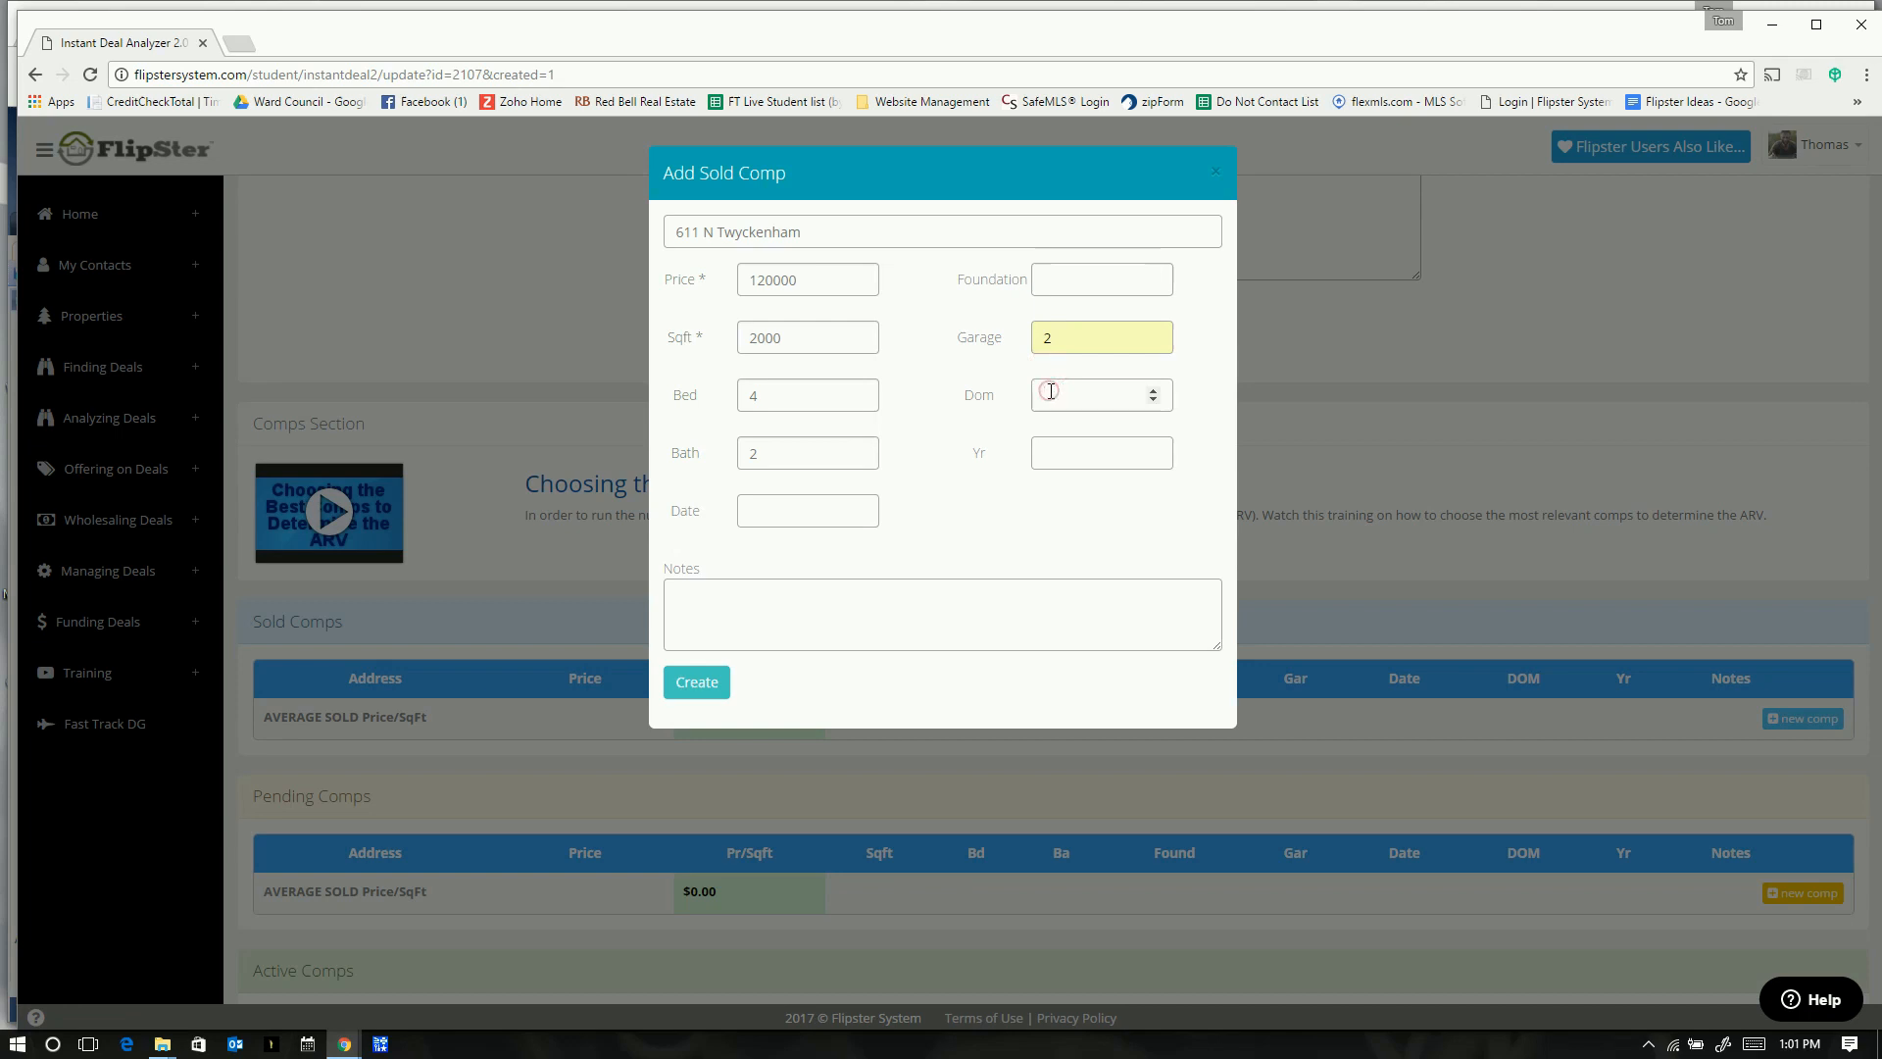
- Delete the wrong 1968 days-on-market value, then fill in year built and foundation type
key(alt+Tab)
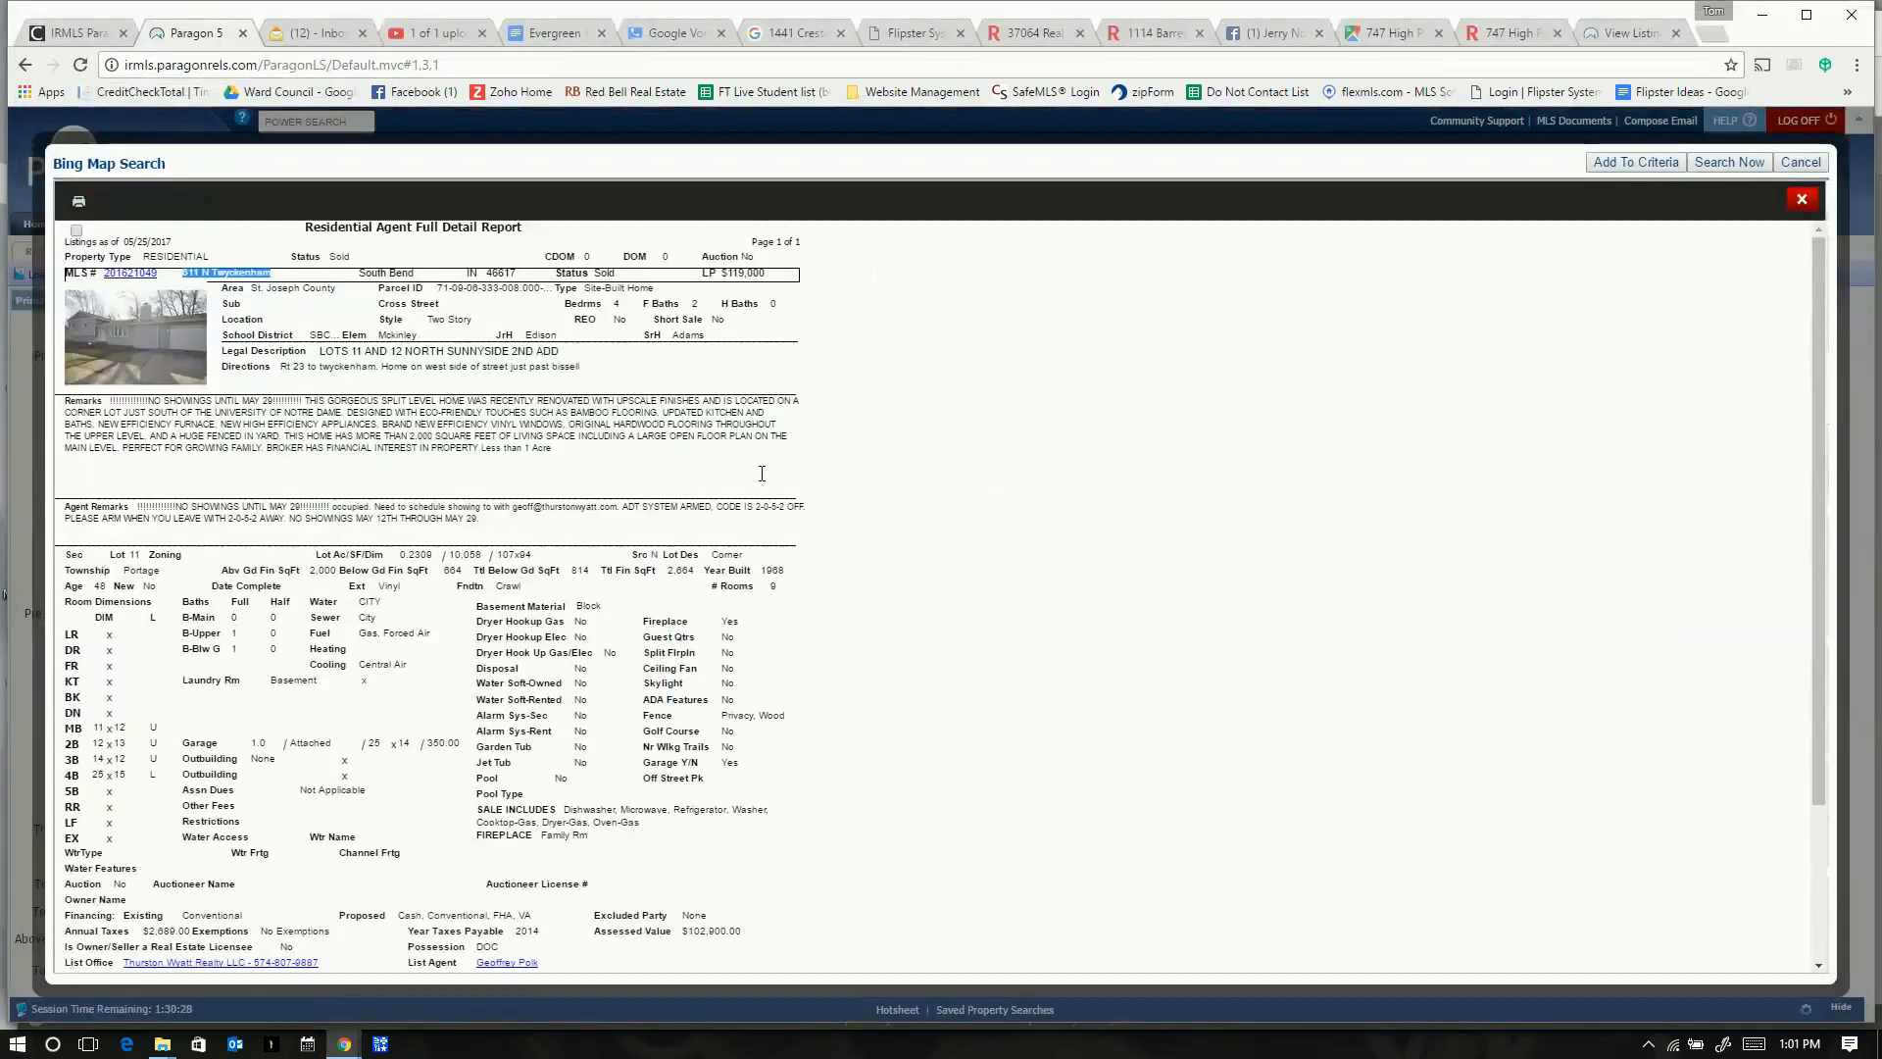
key(alt+Tab)
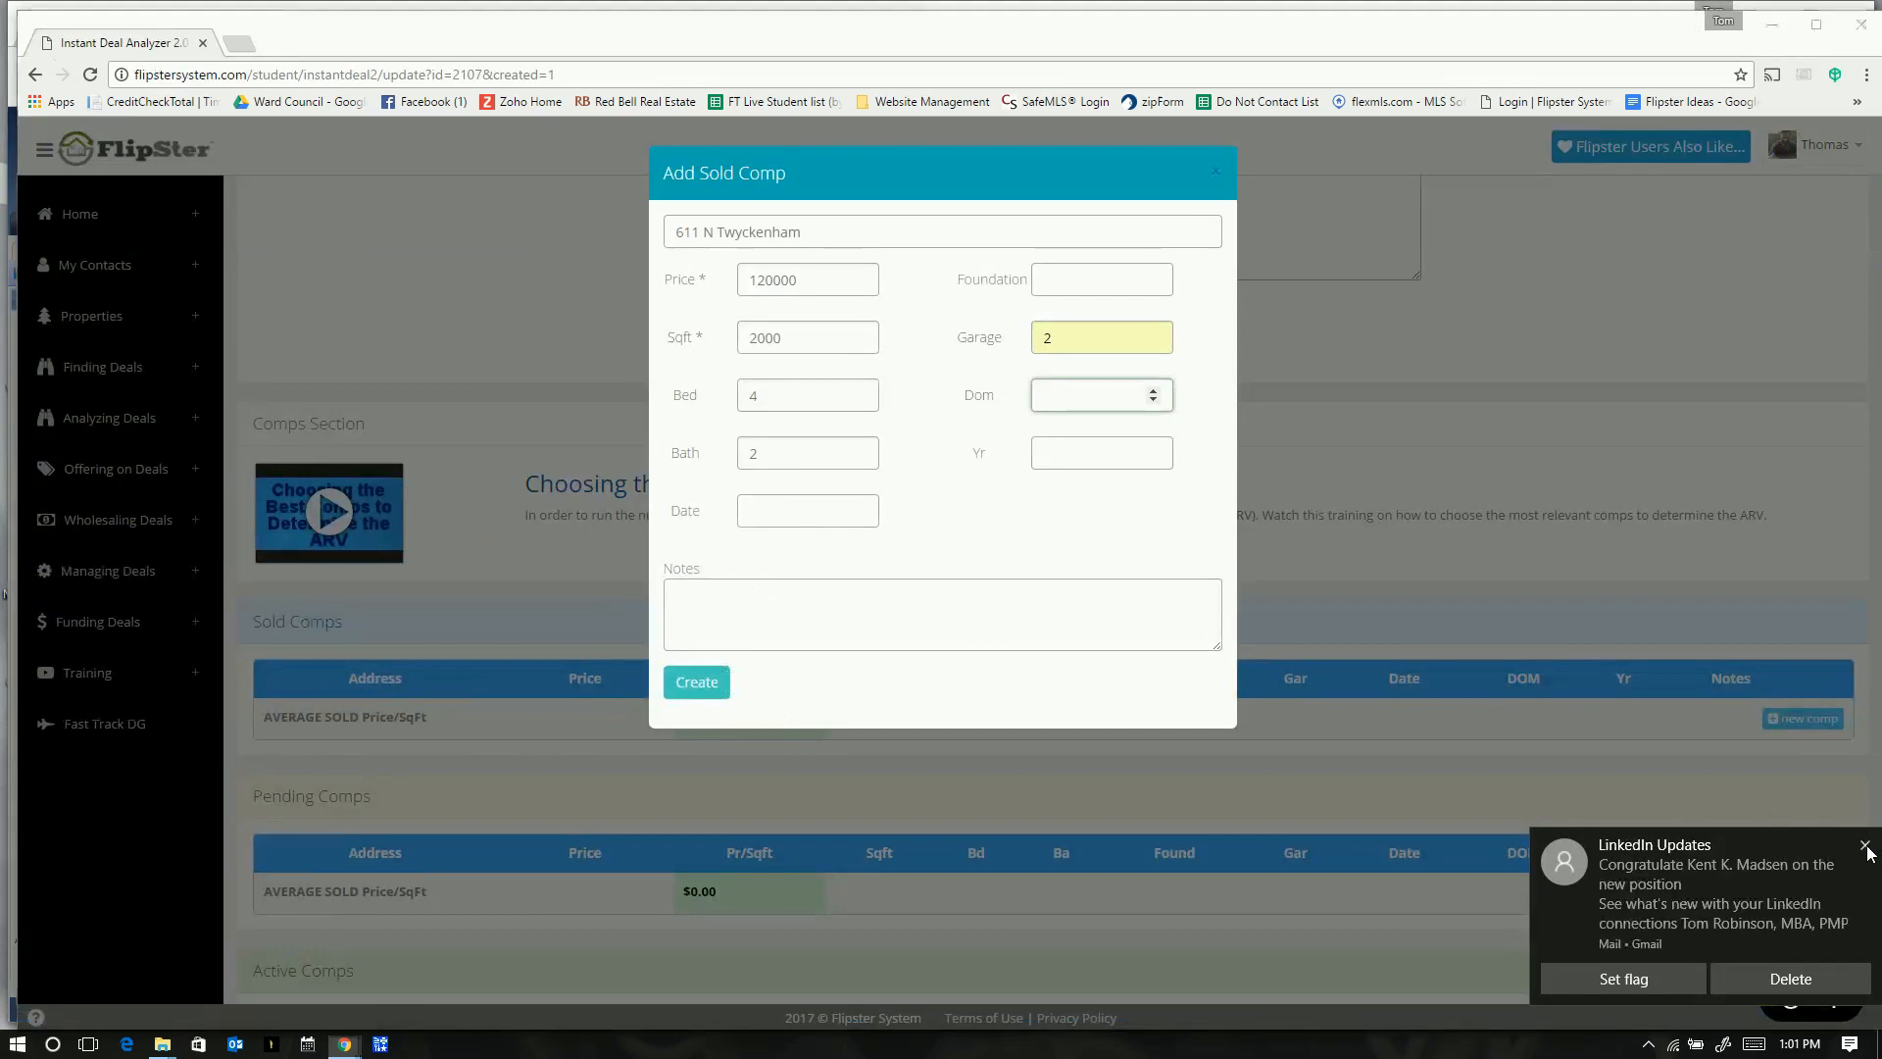
click(1861, 843)
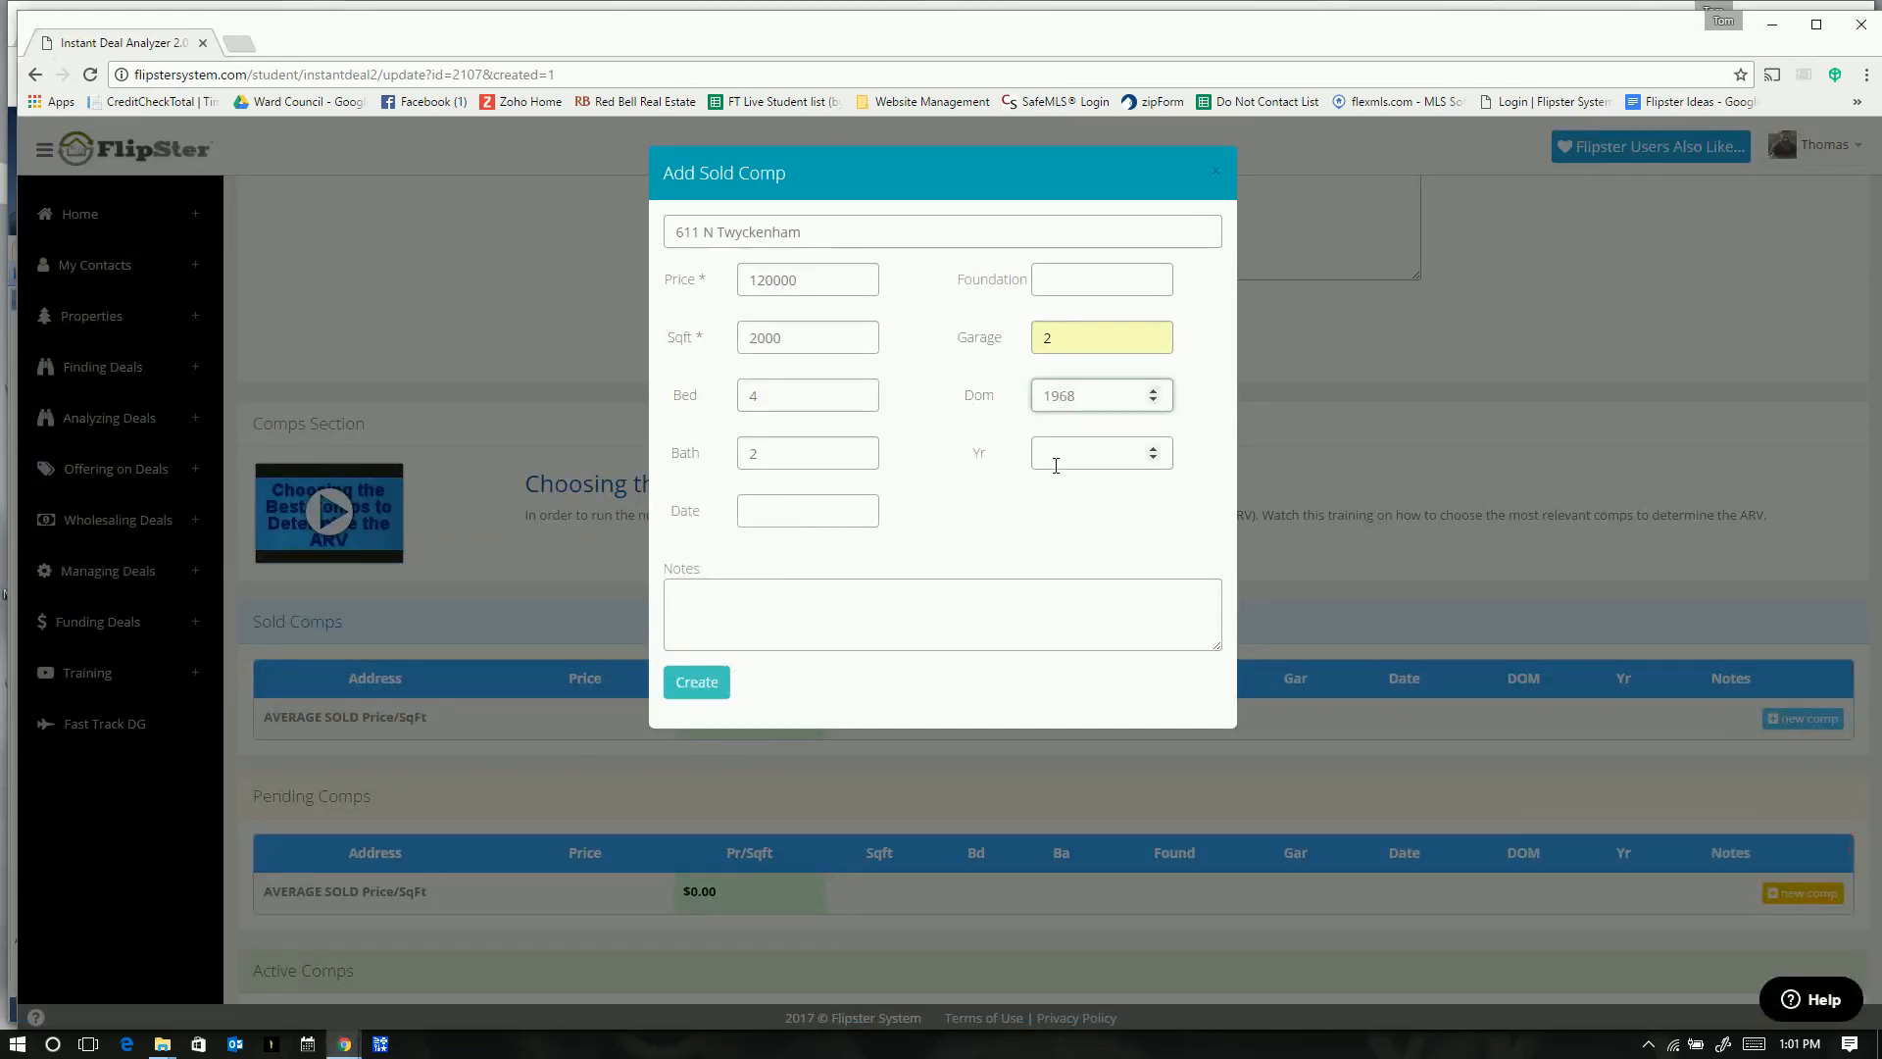
drag(1078, 394, 967, 408)
key(BackSpace)
click(1068, 453)
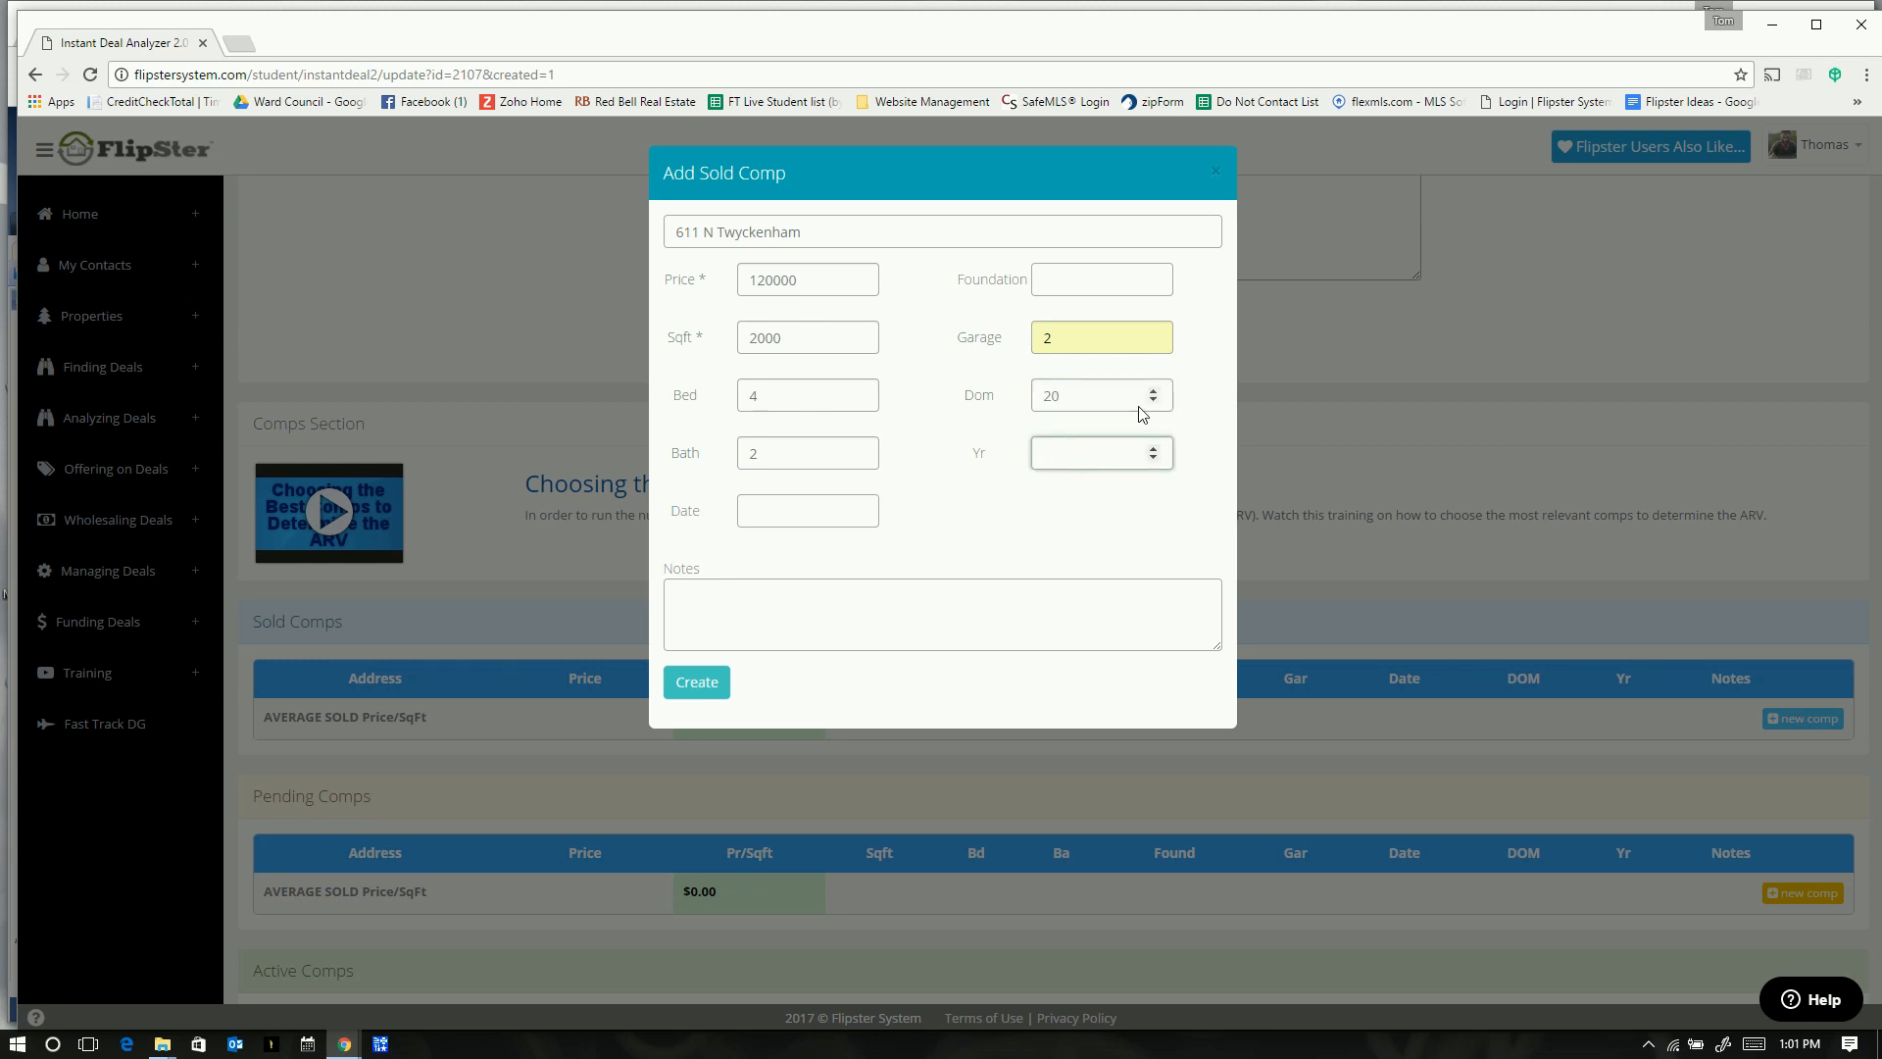
text(1968)
click(1073, 278)
text(Tru)
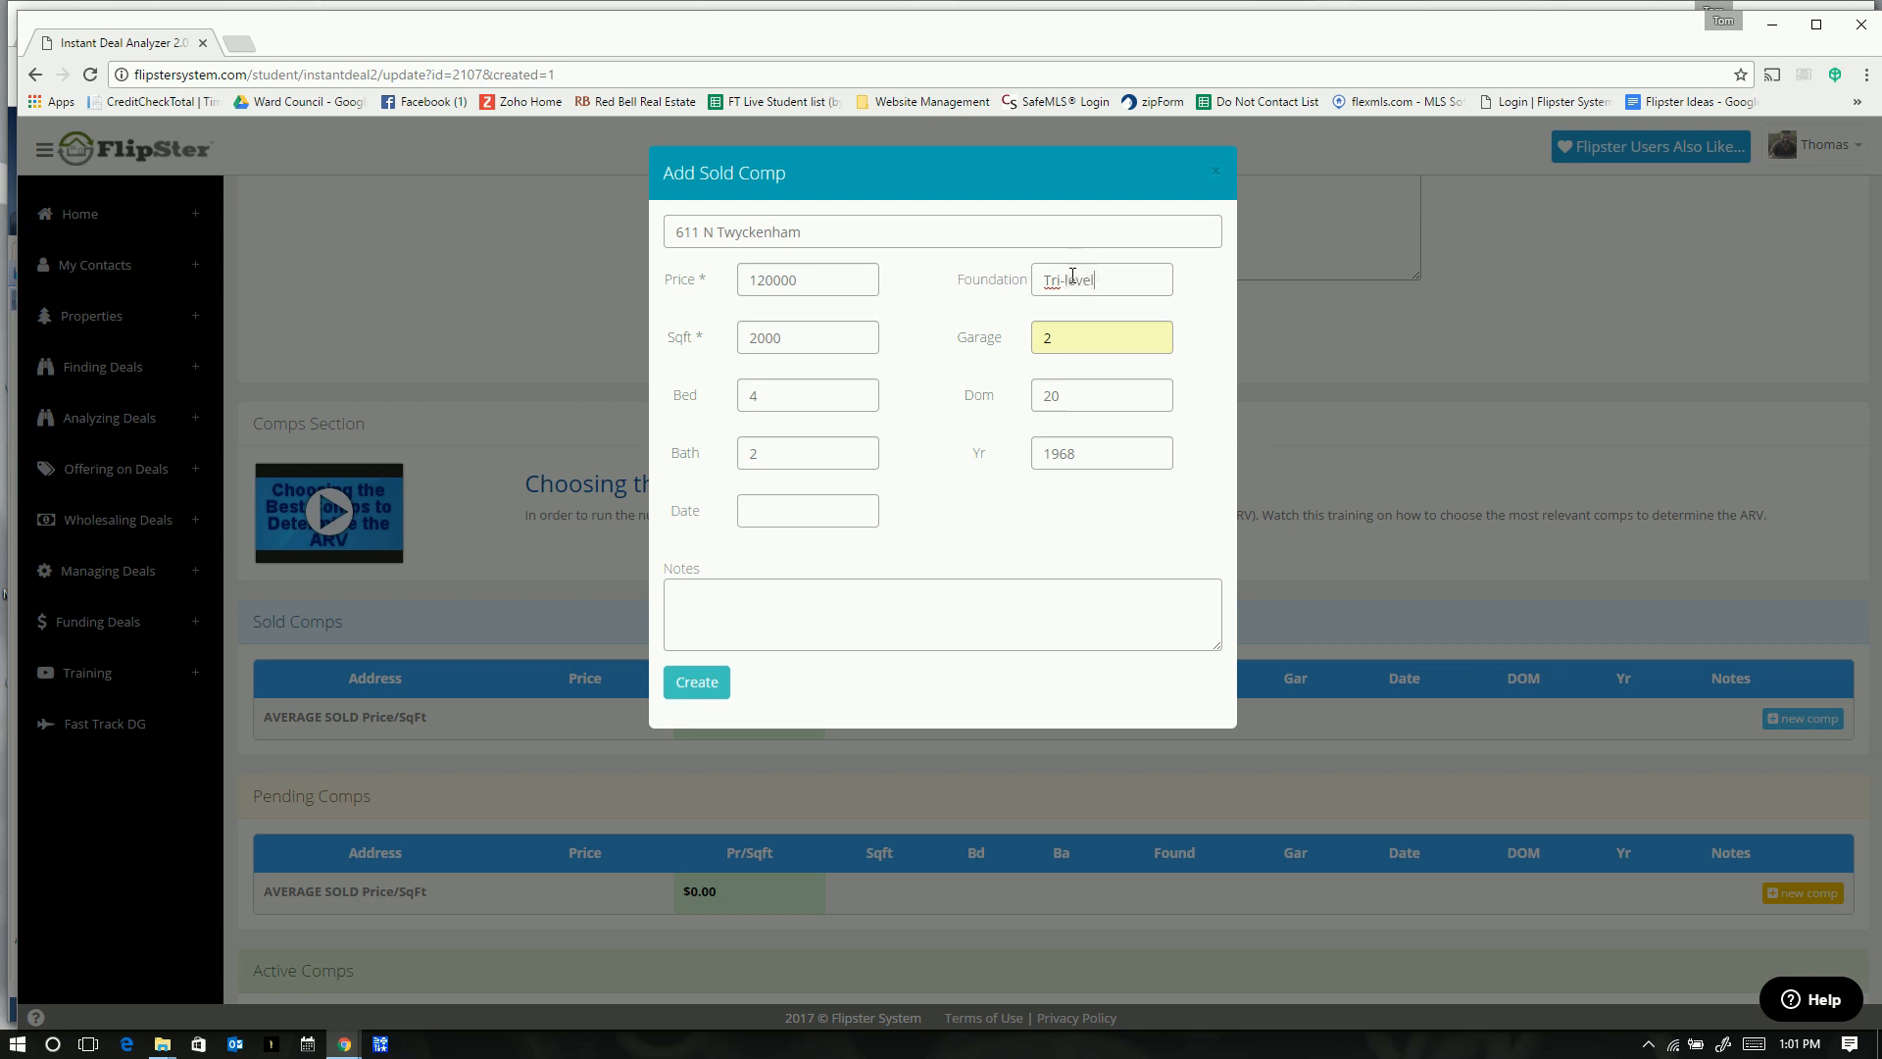
click(758, 509)
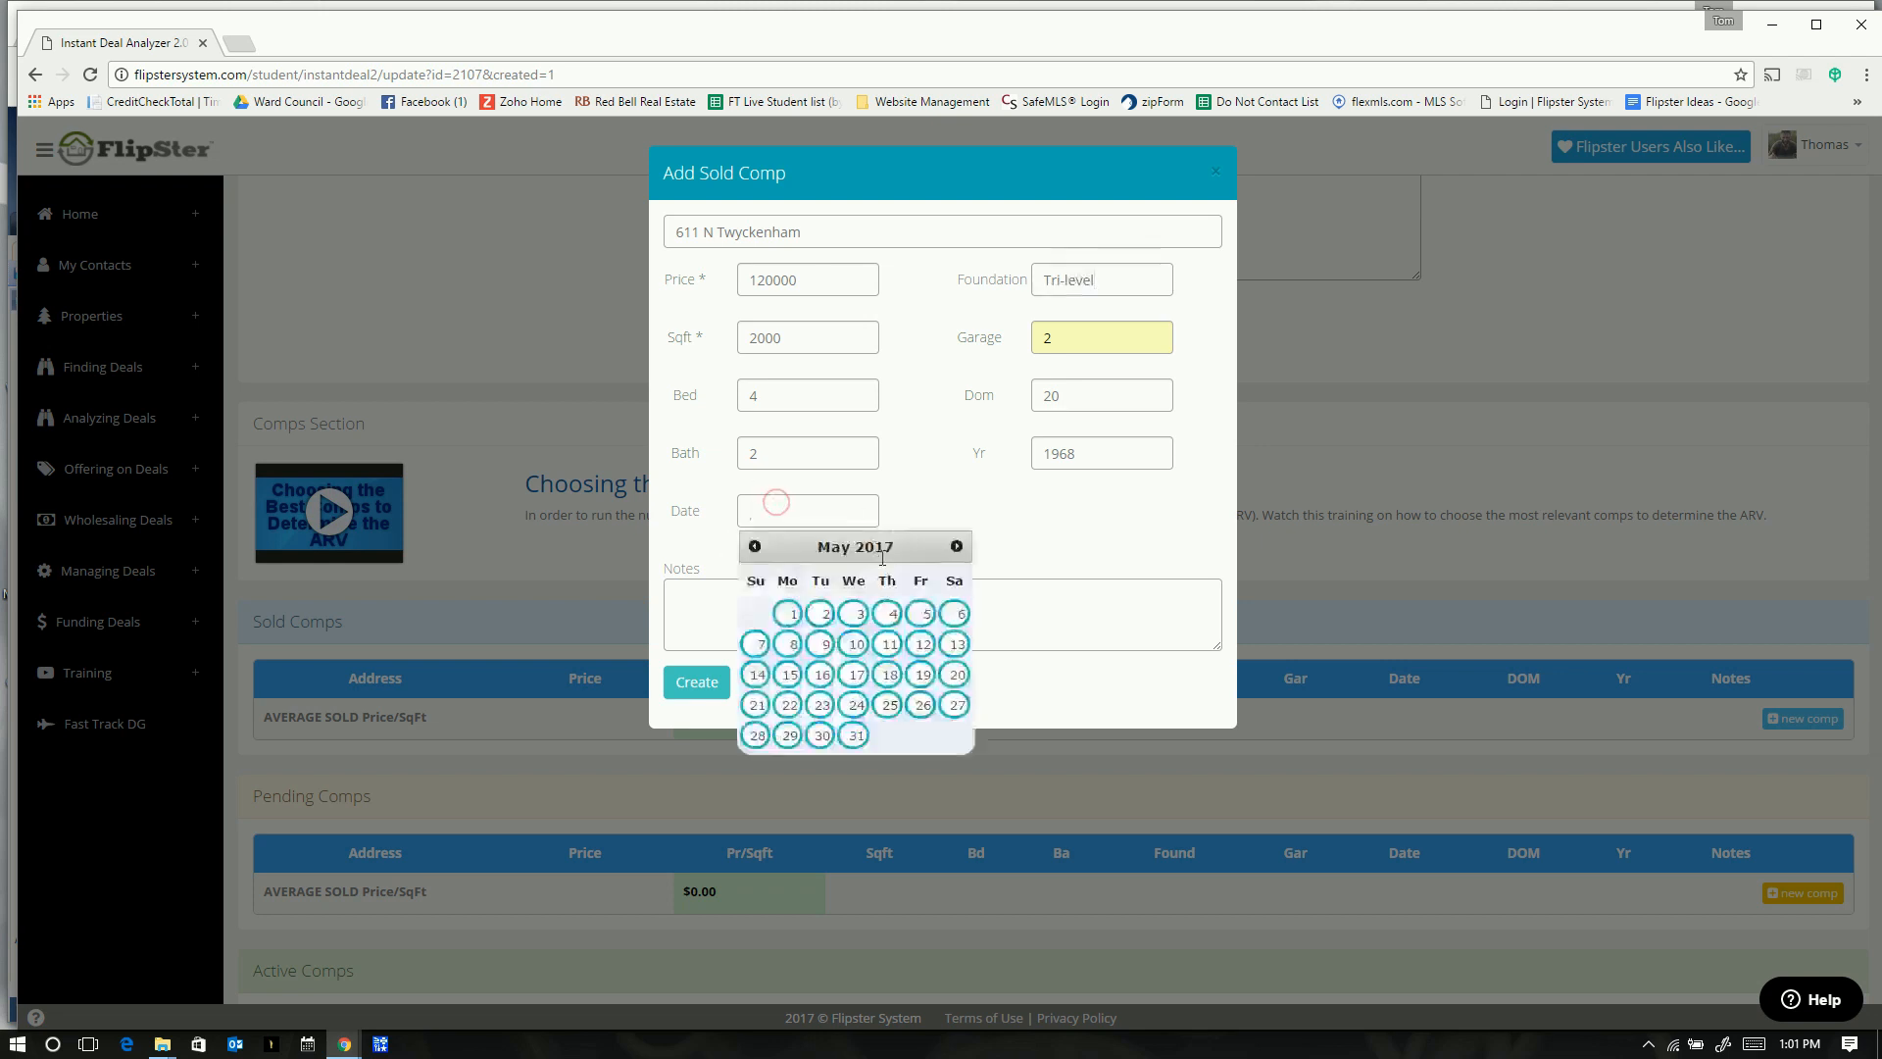
key(alt+Tab)
click(993, 723)
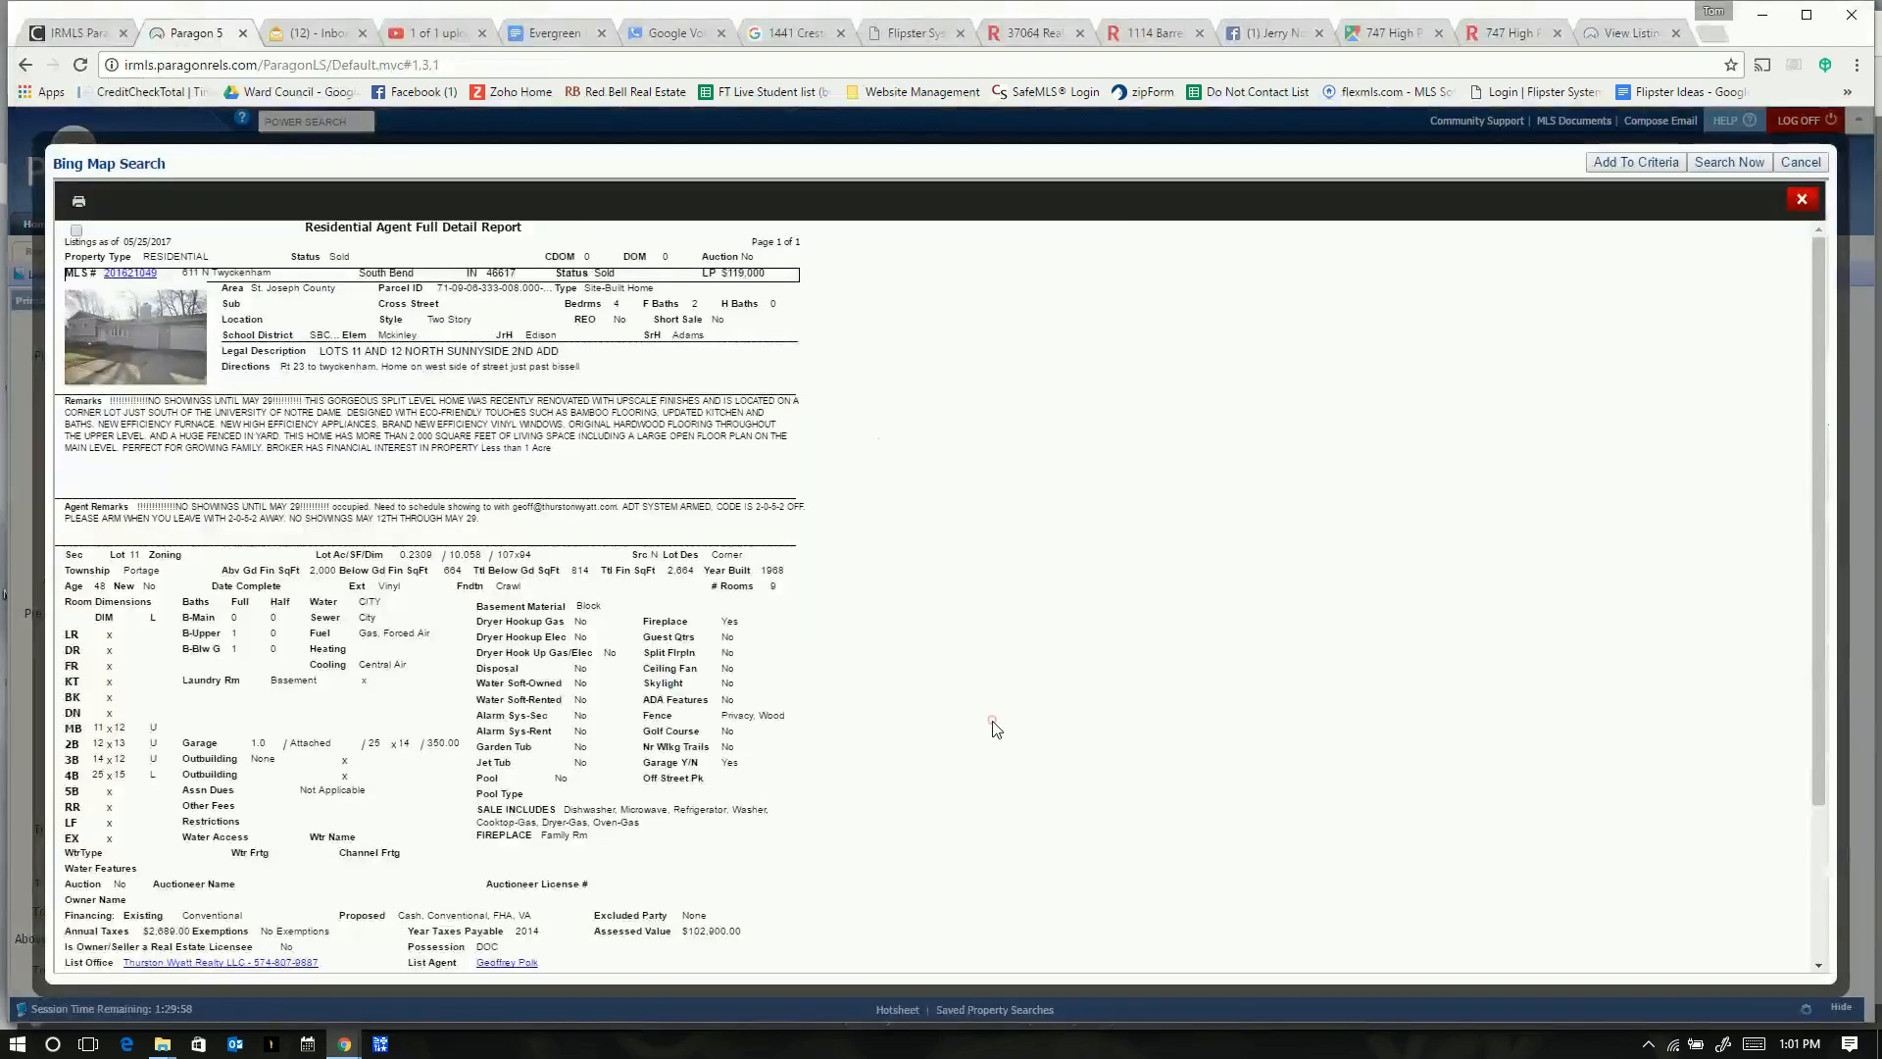
scroll(994, 723, down, 3)
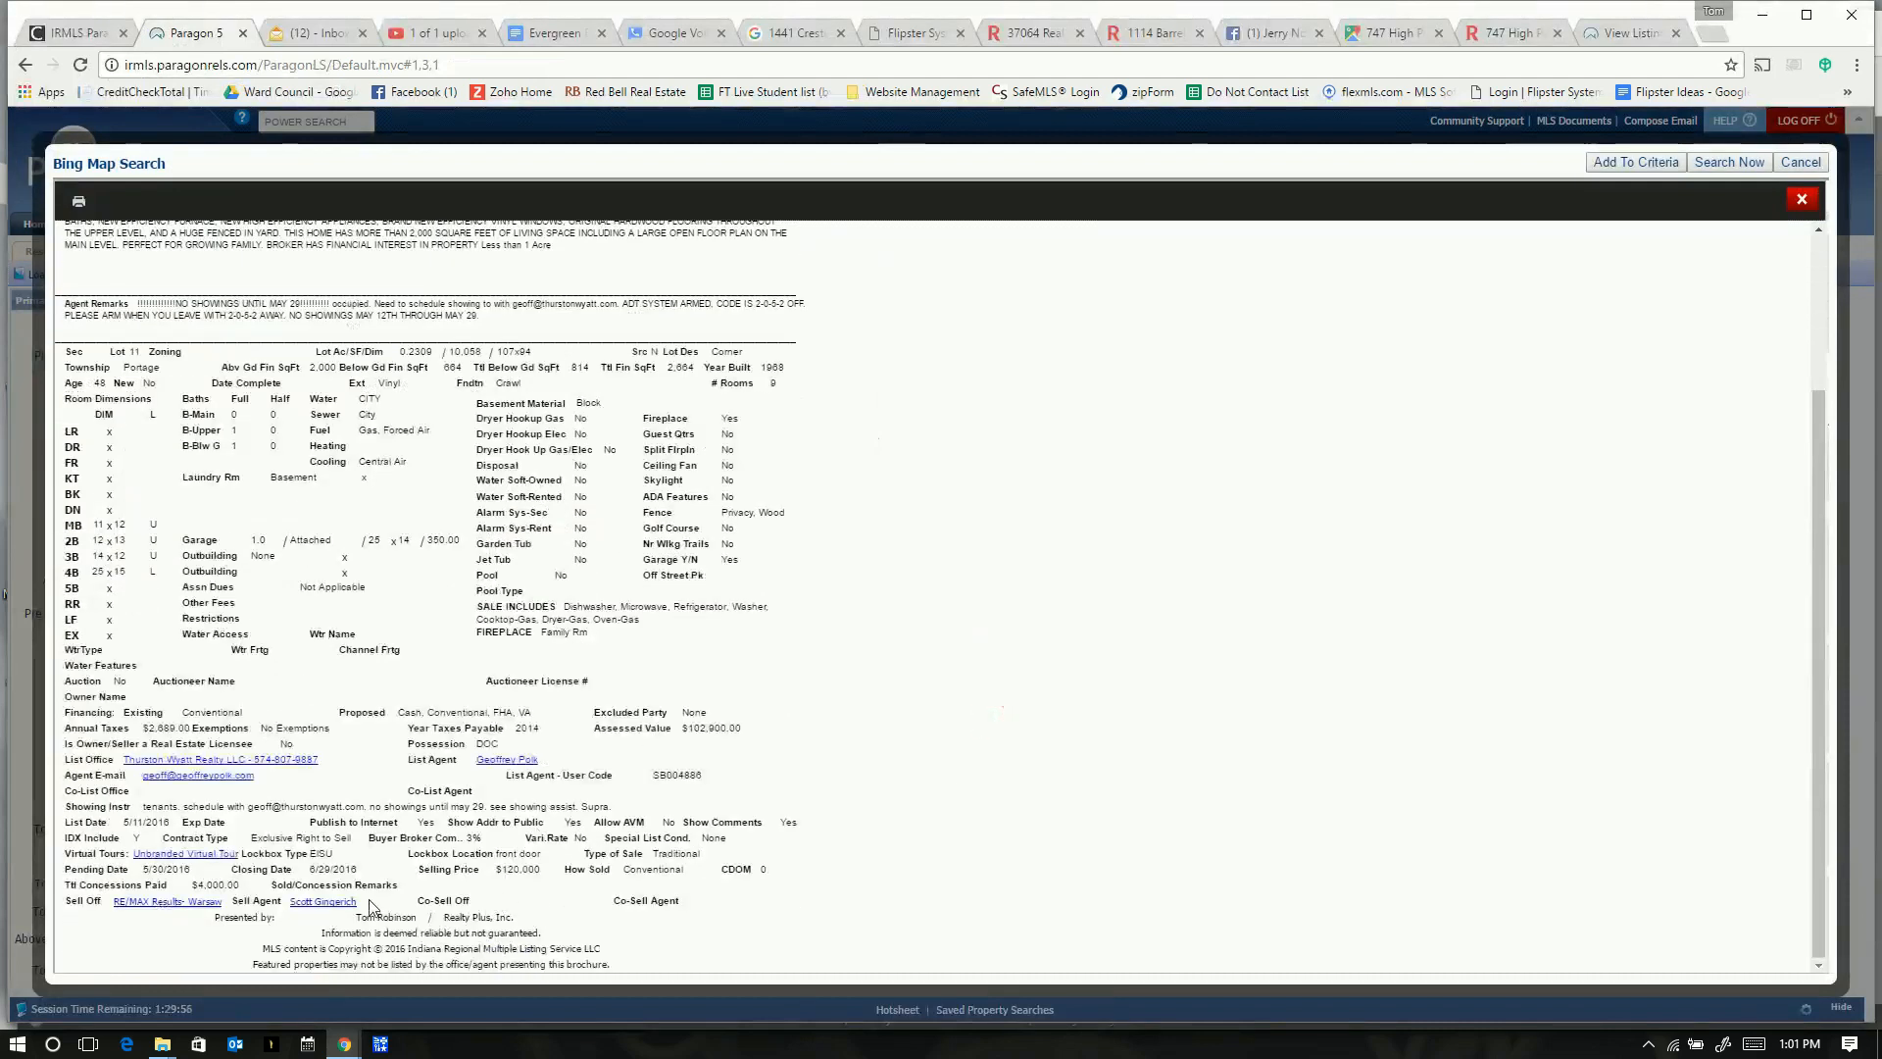
key(alt+Tab)
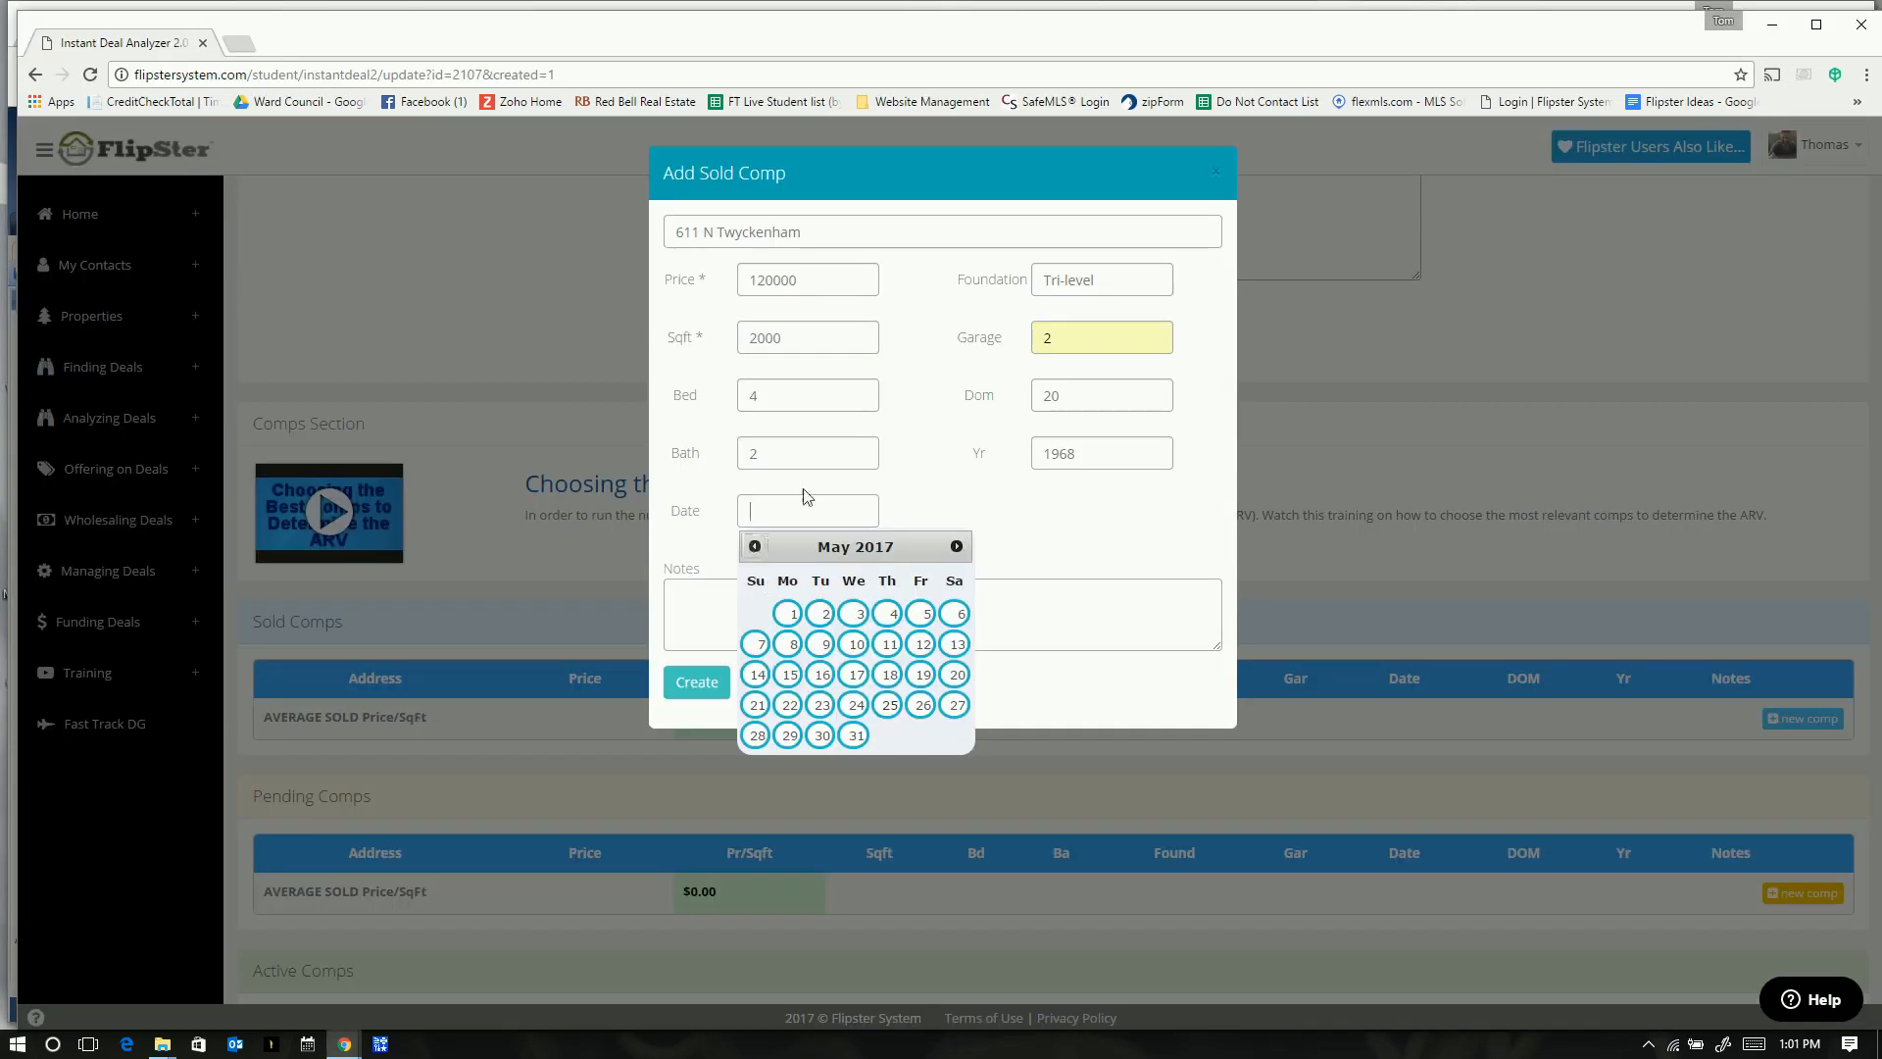
click(757, 548)
click(758, 548)
click(758, 548)
click(758, 548)
click(758, 548)
click(758, 548)
click(758, 548)
click(758, 548)
click(758, 548)
click(758, 548)
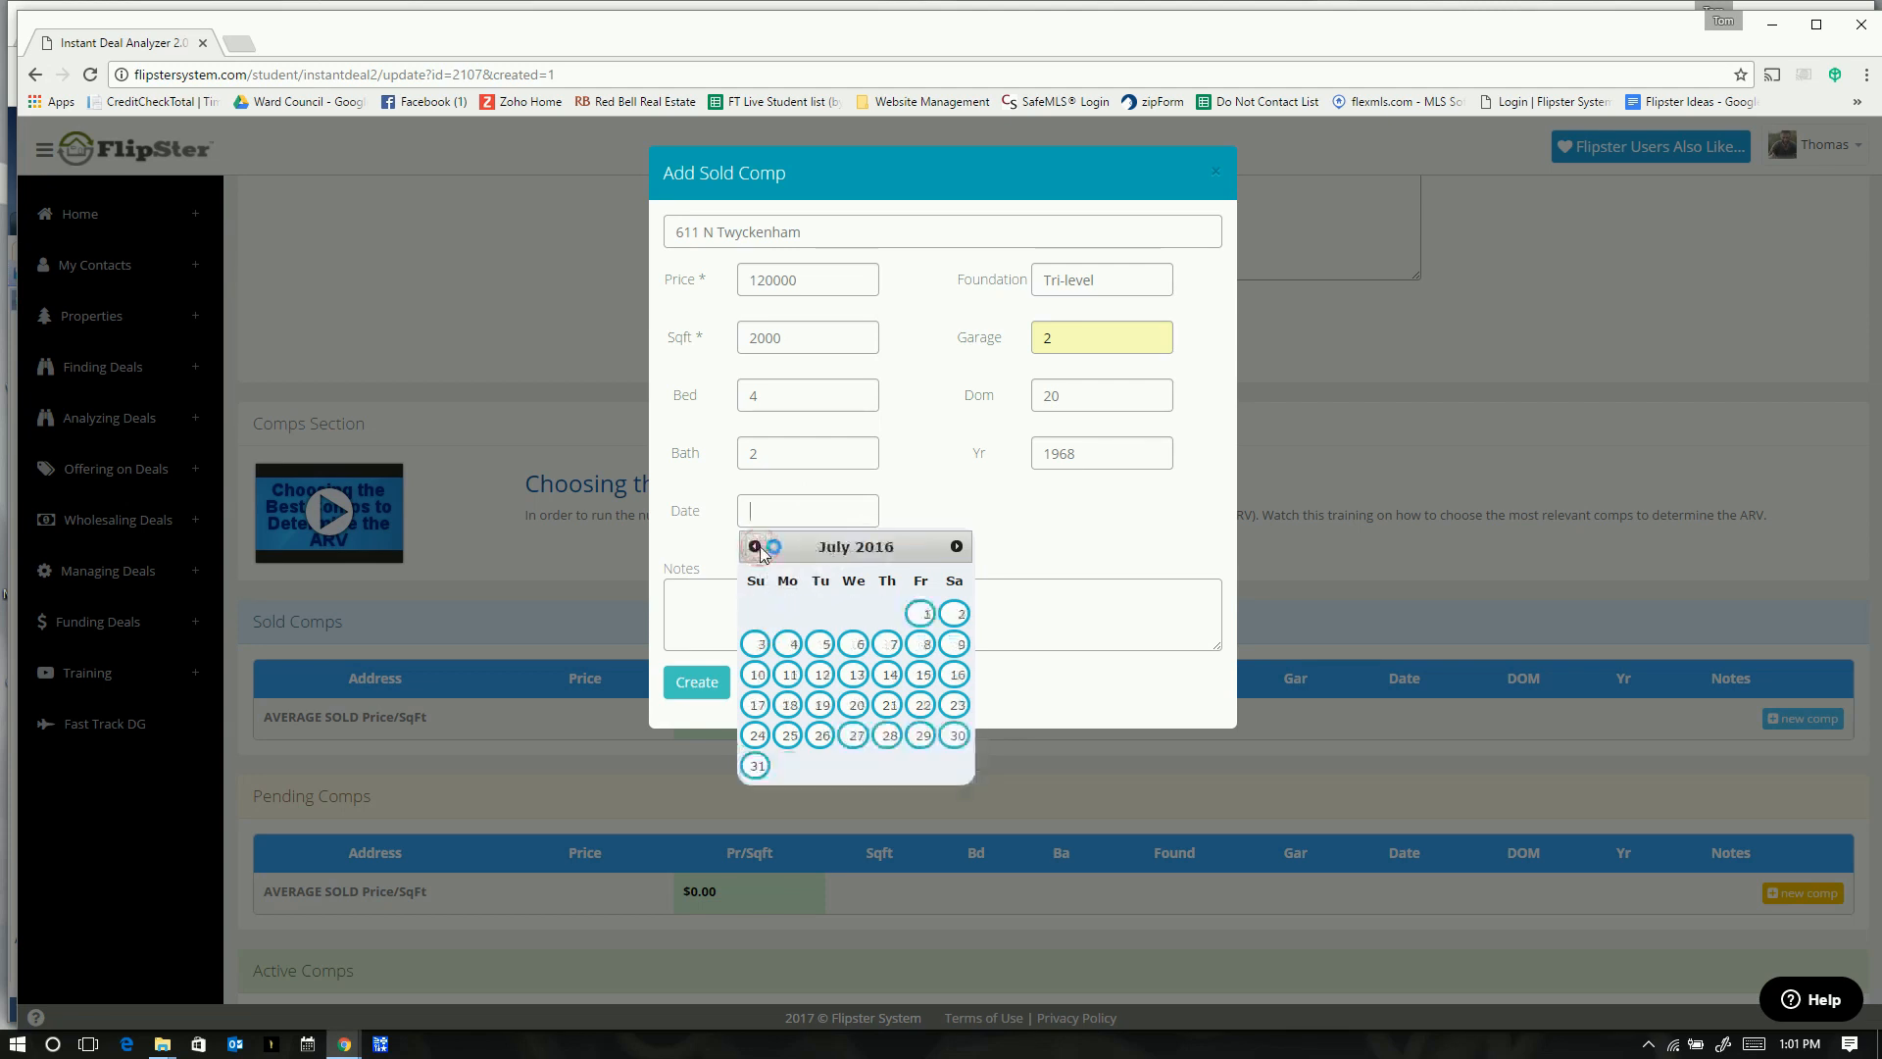
click(757, 548)
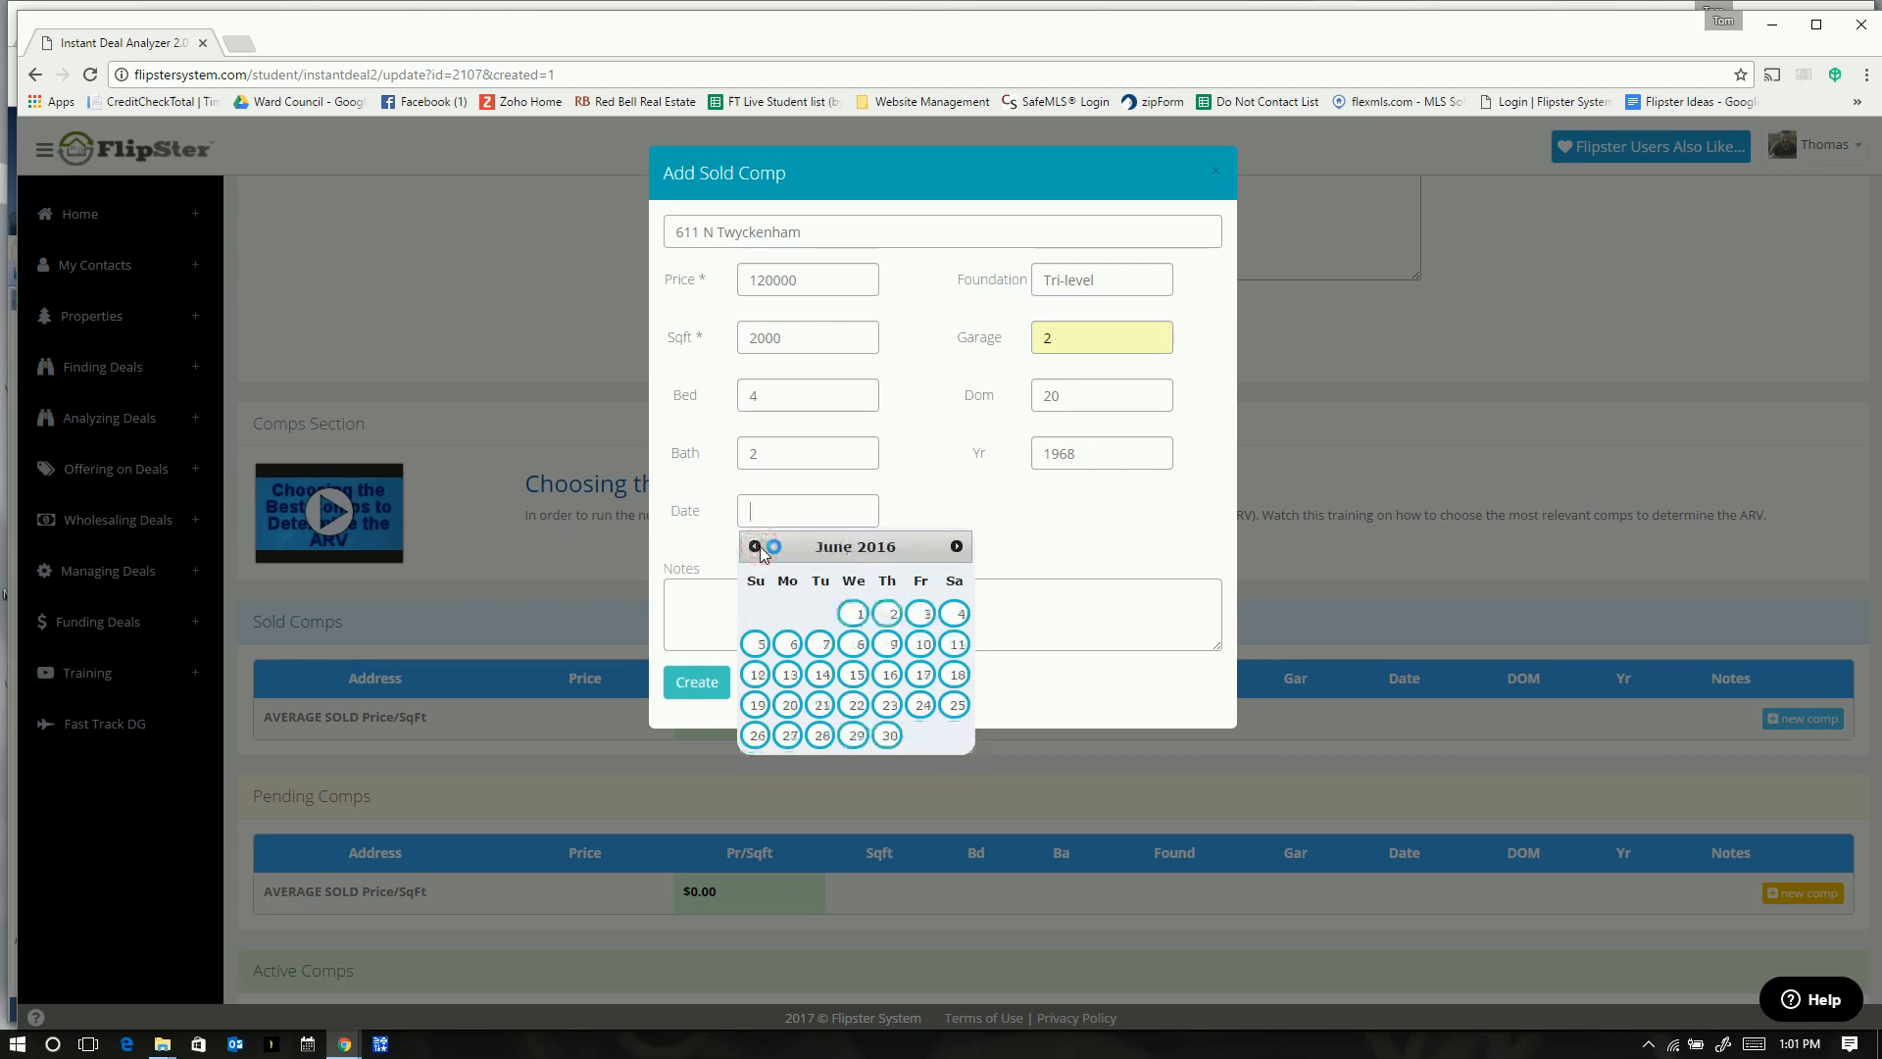
click(855, 737)
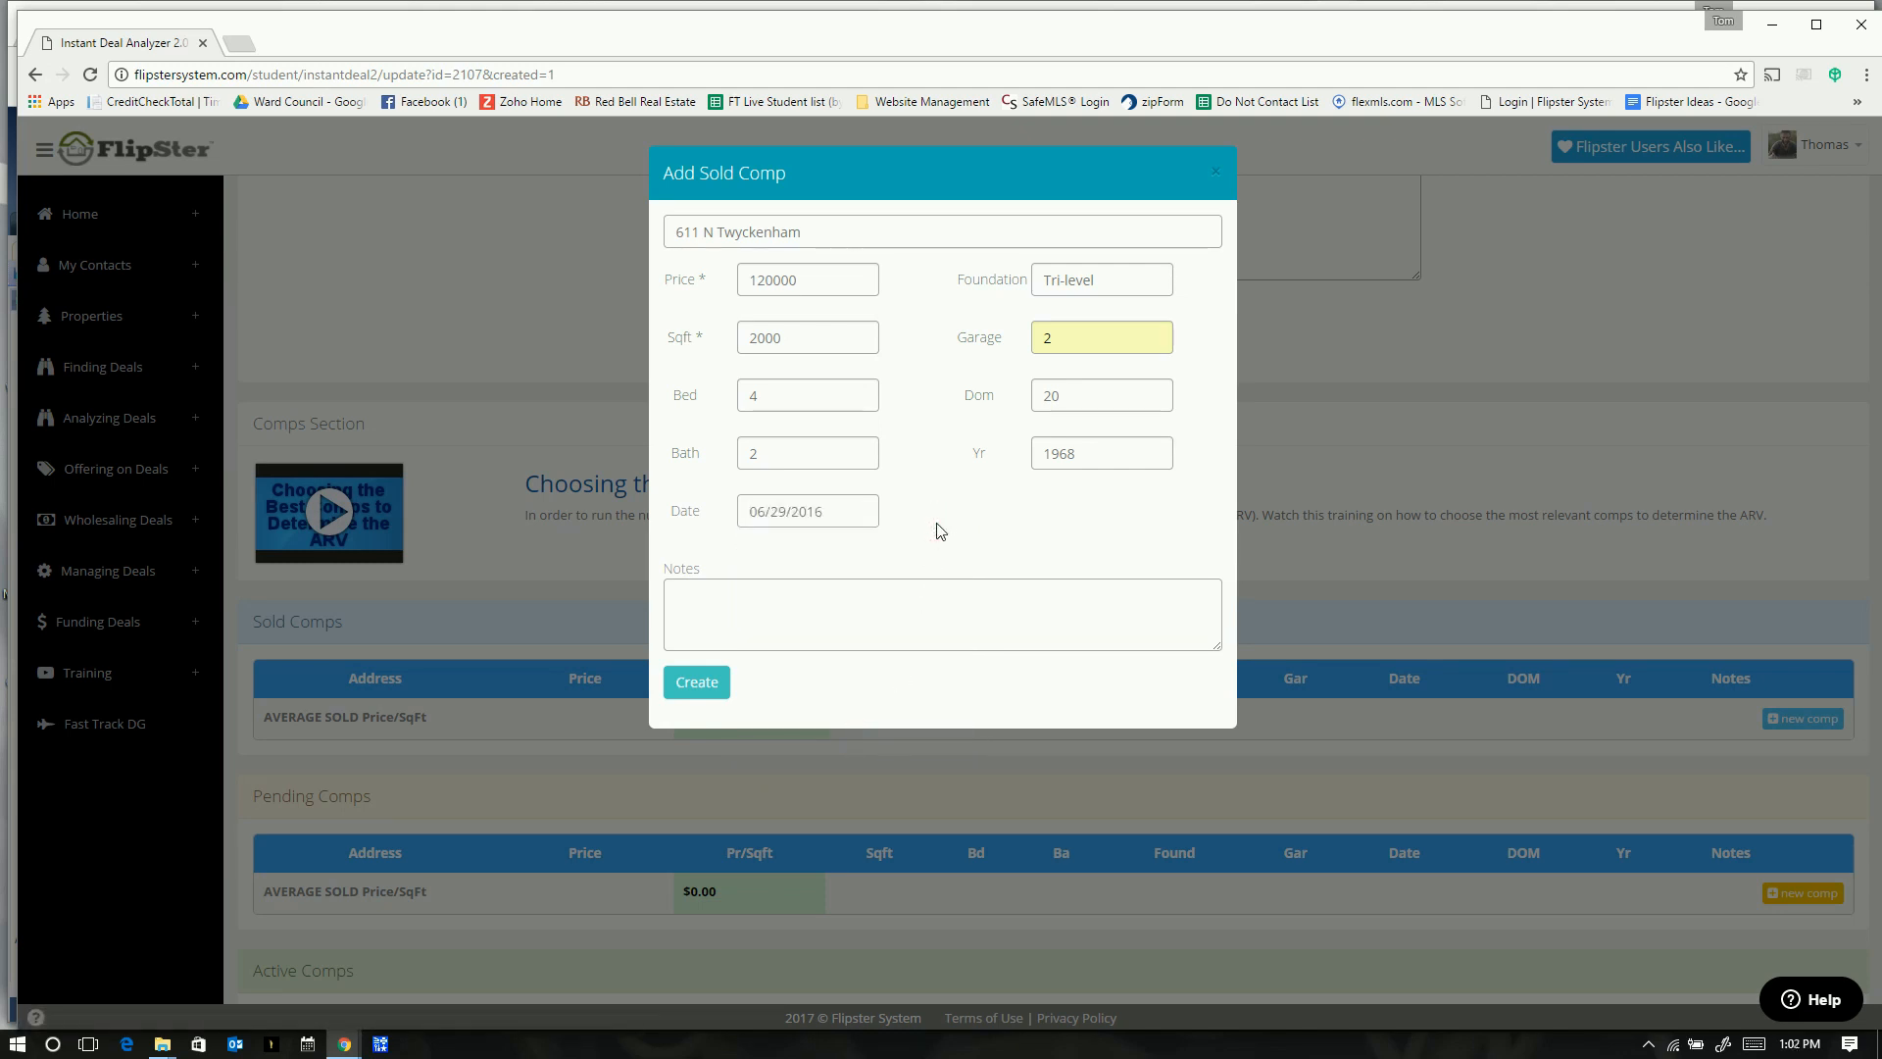
click(702, 686)
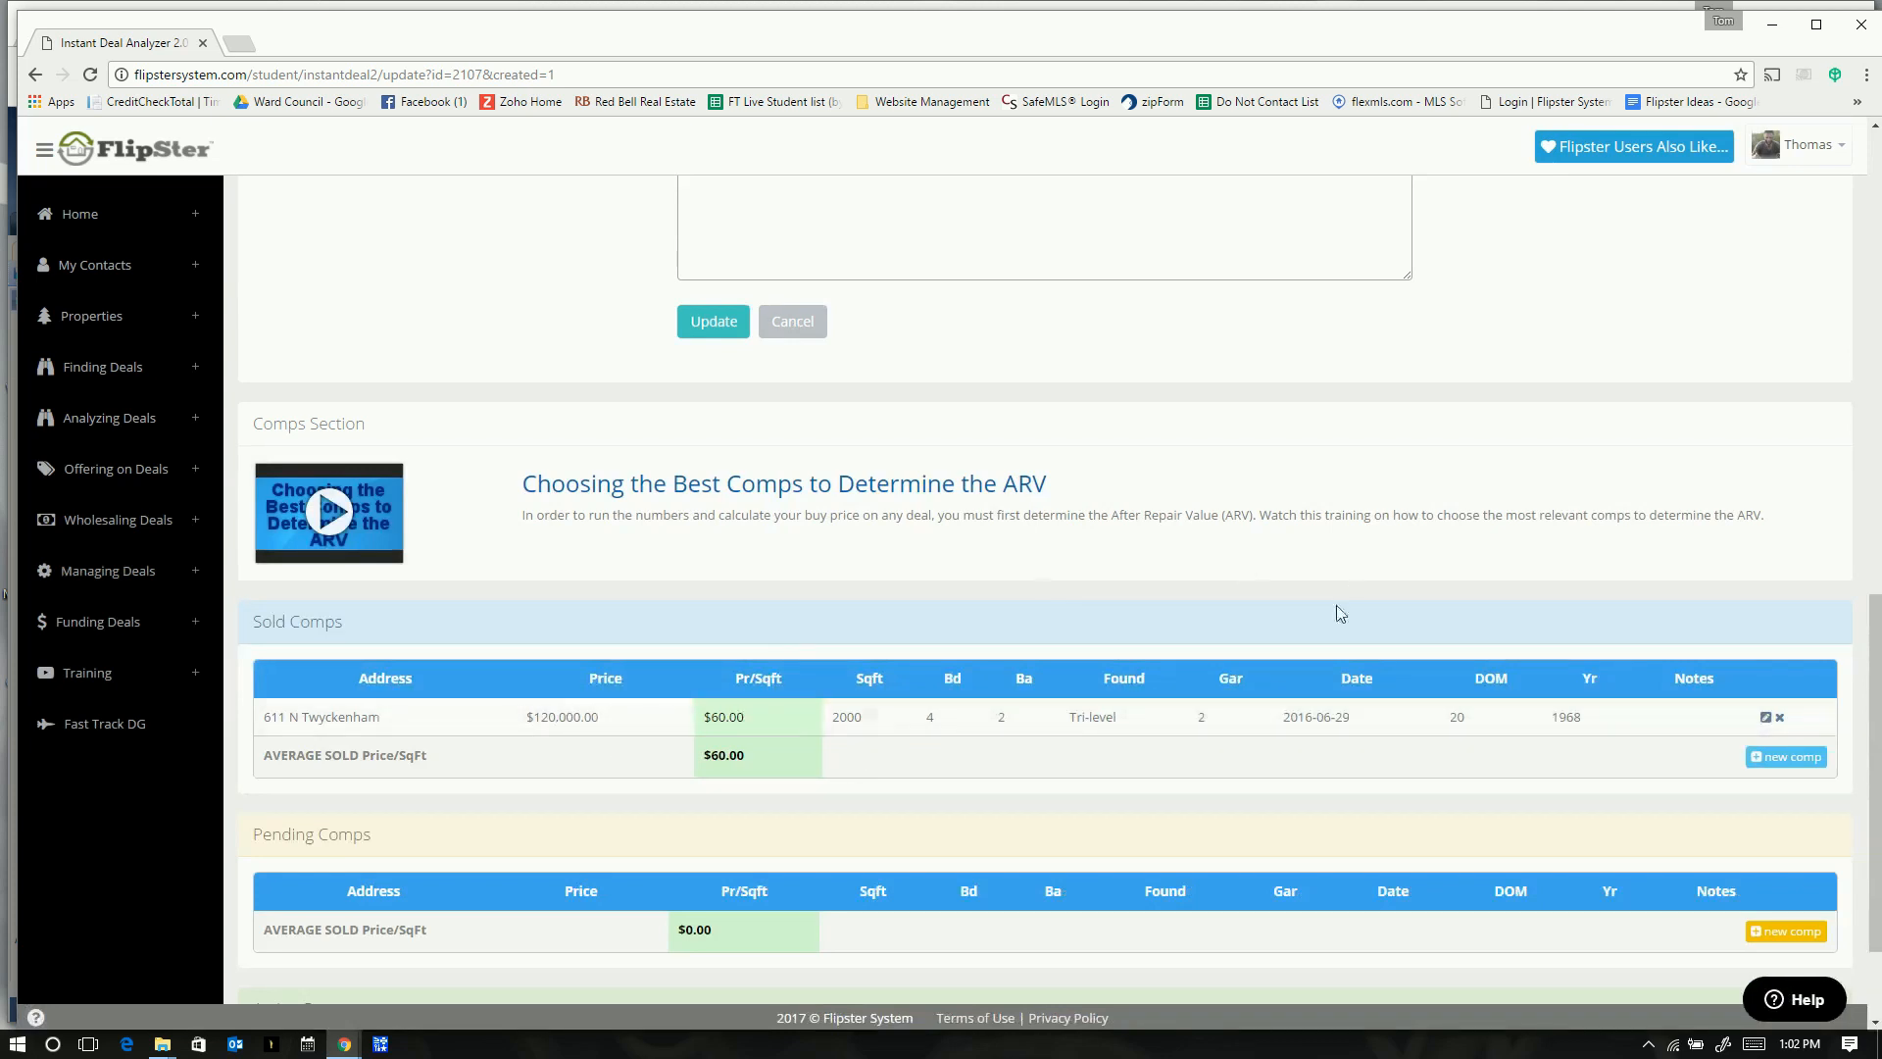
- Start a second sold comp, then switch over to Paragon MLS
click(1773, 761)
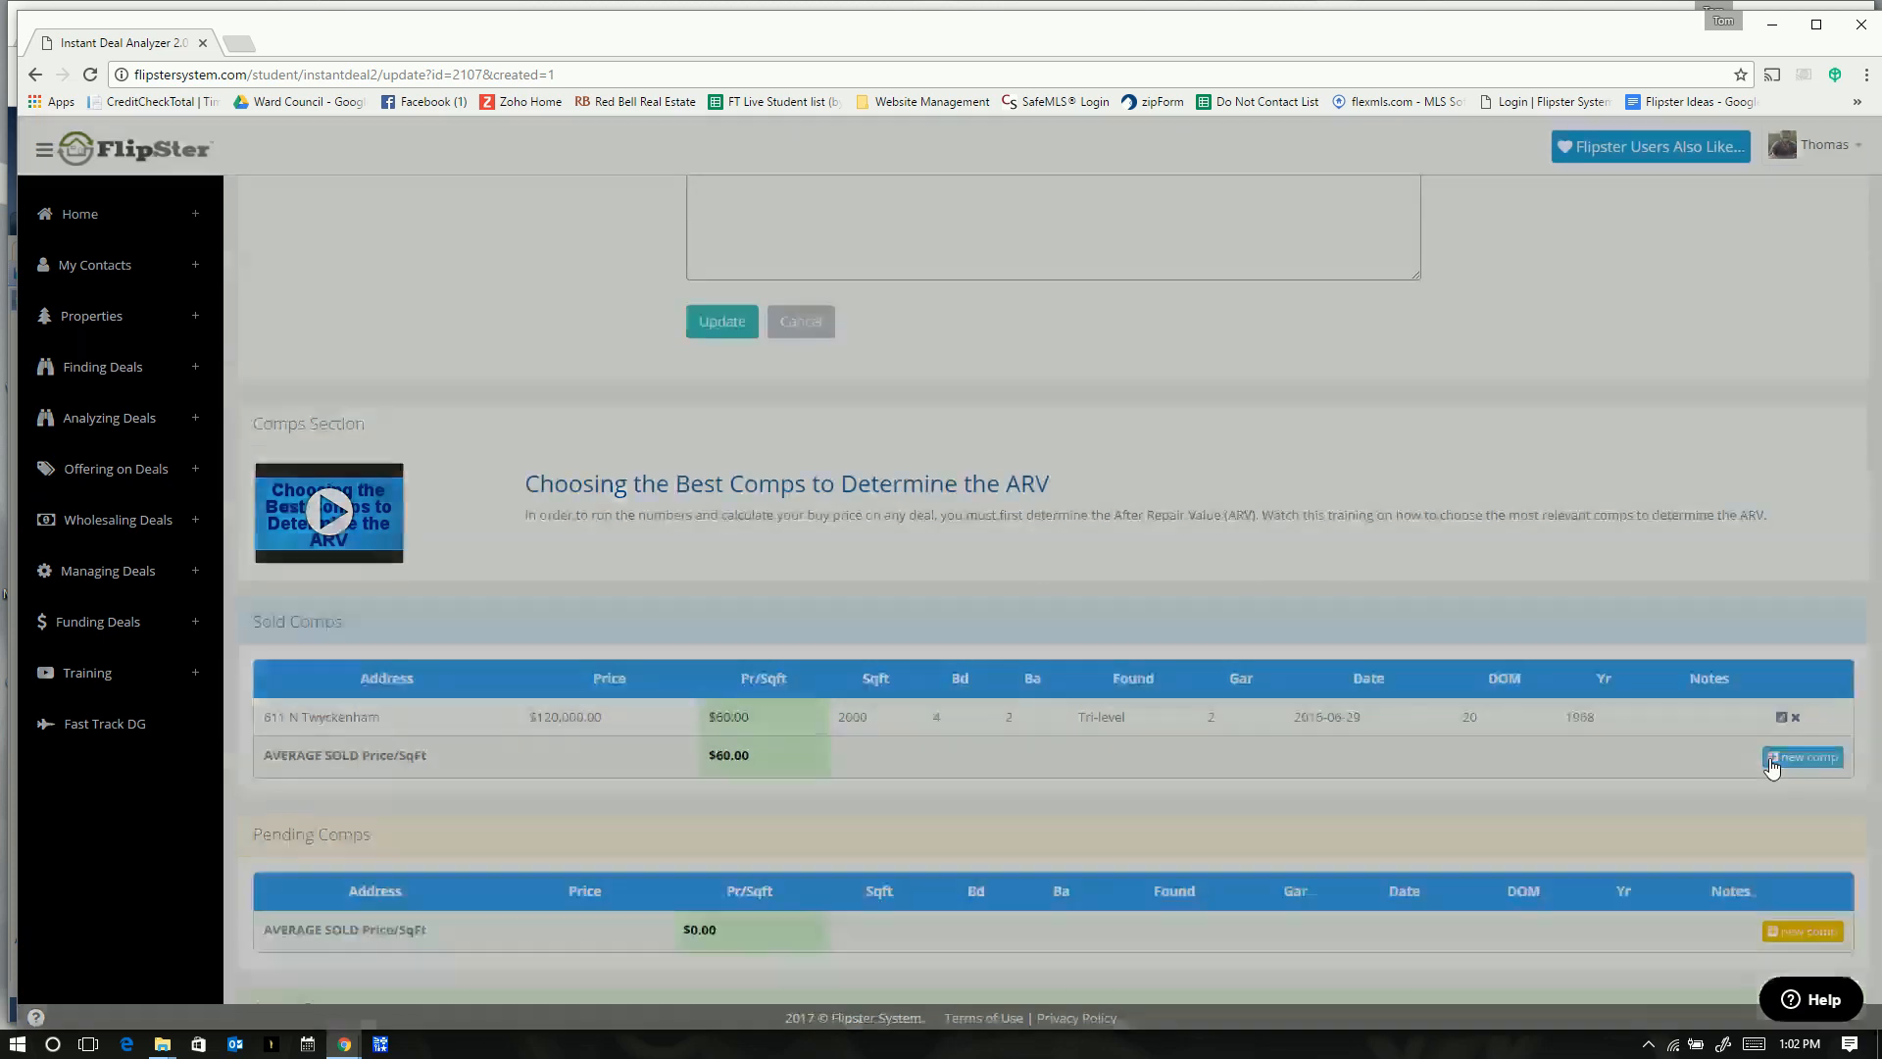
key(alt+Tab)
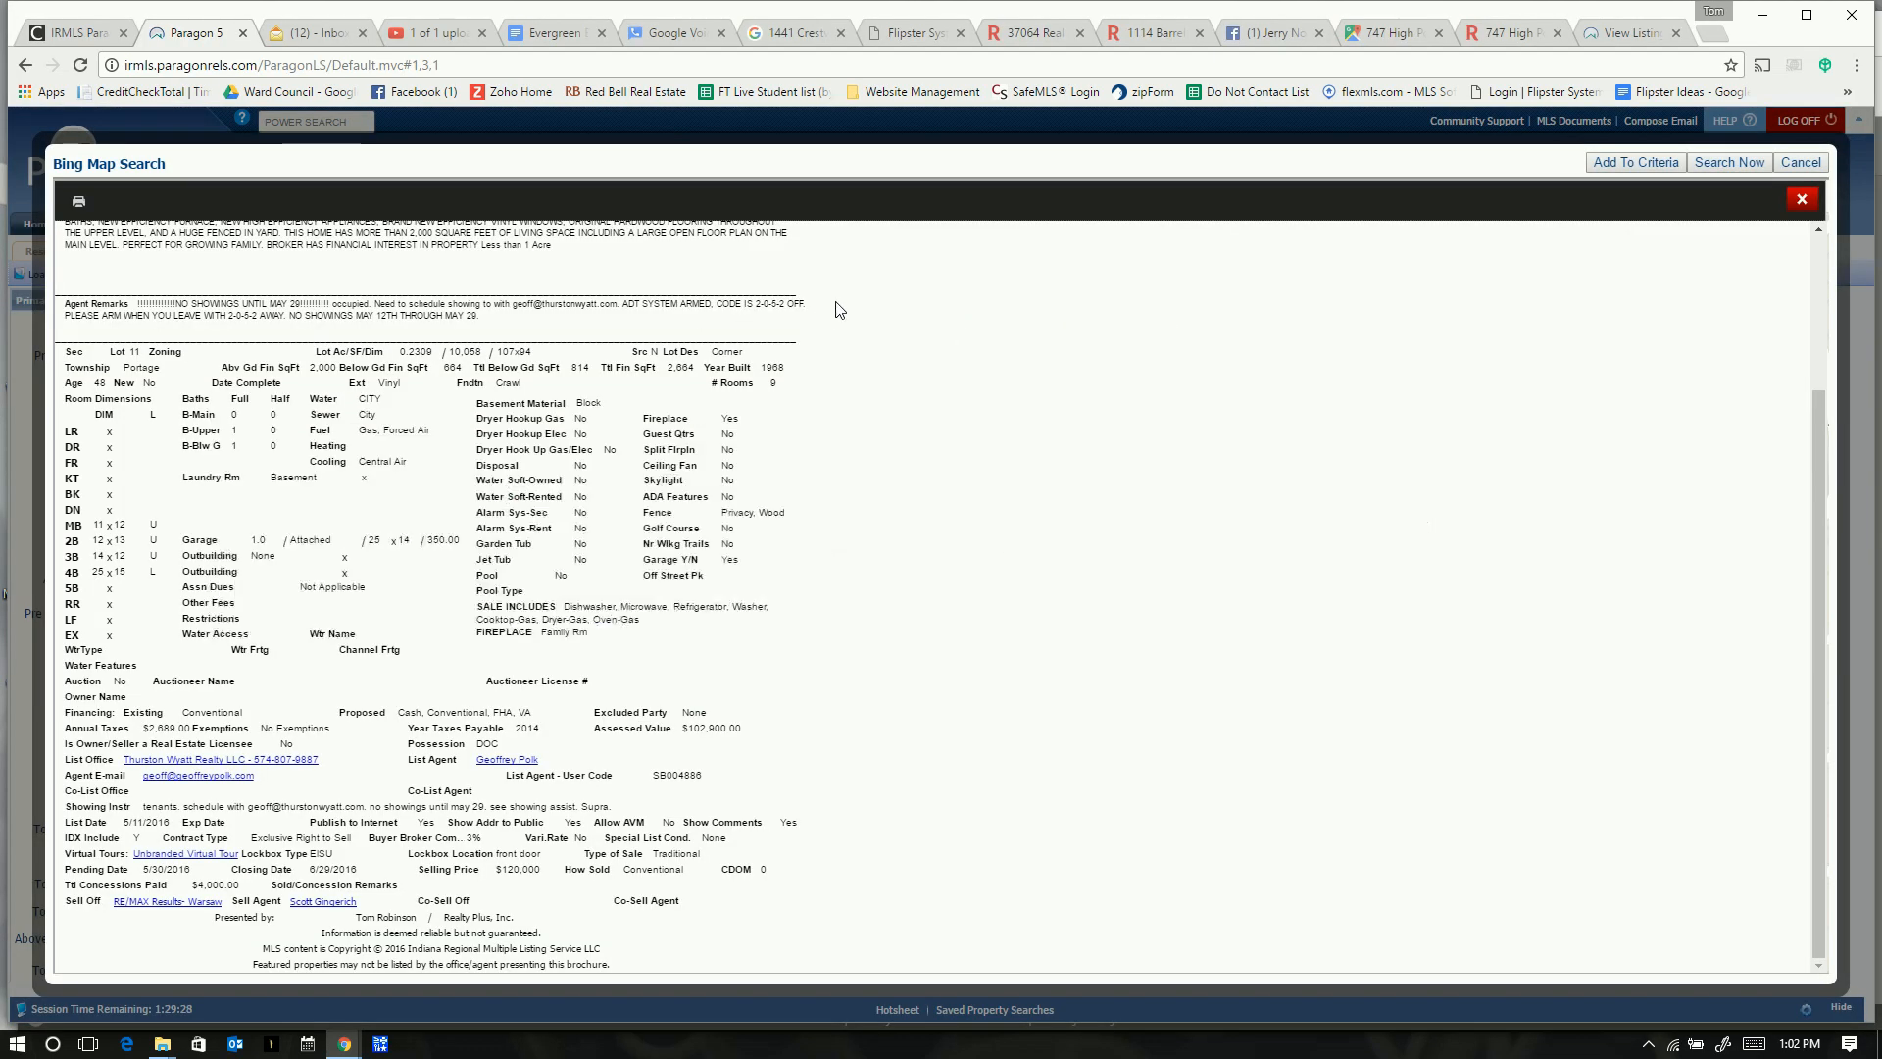
click(1802, 201)
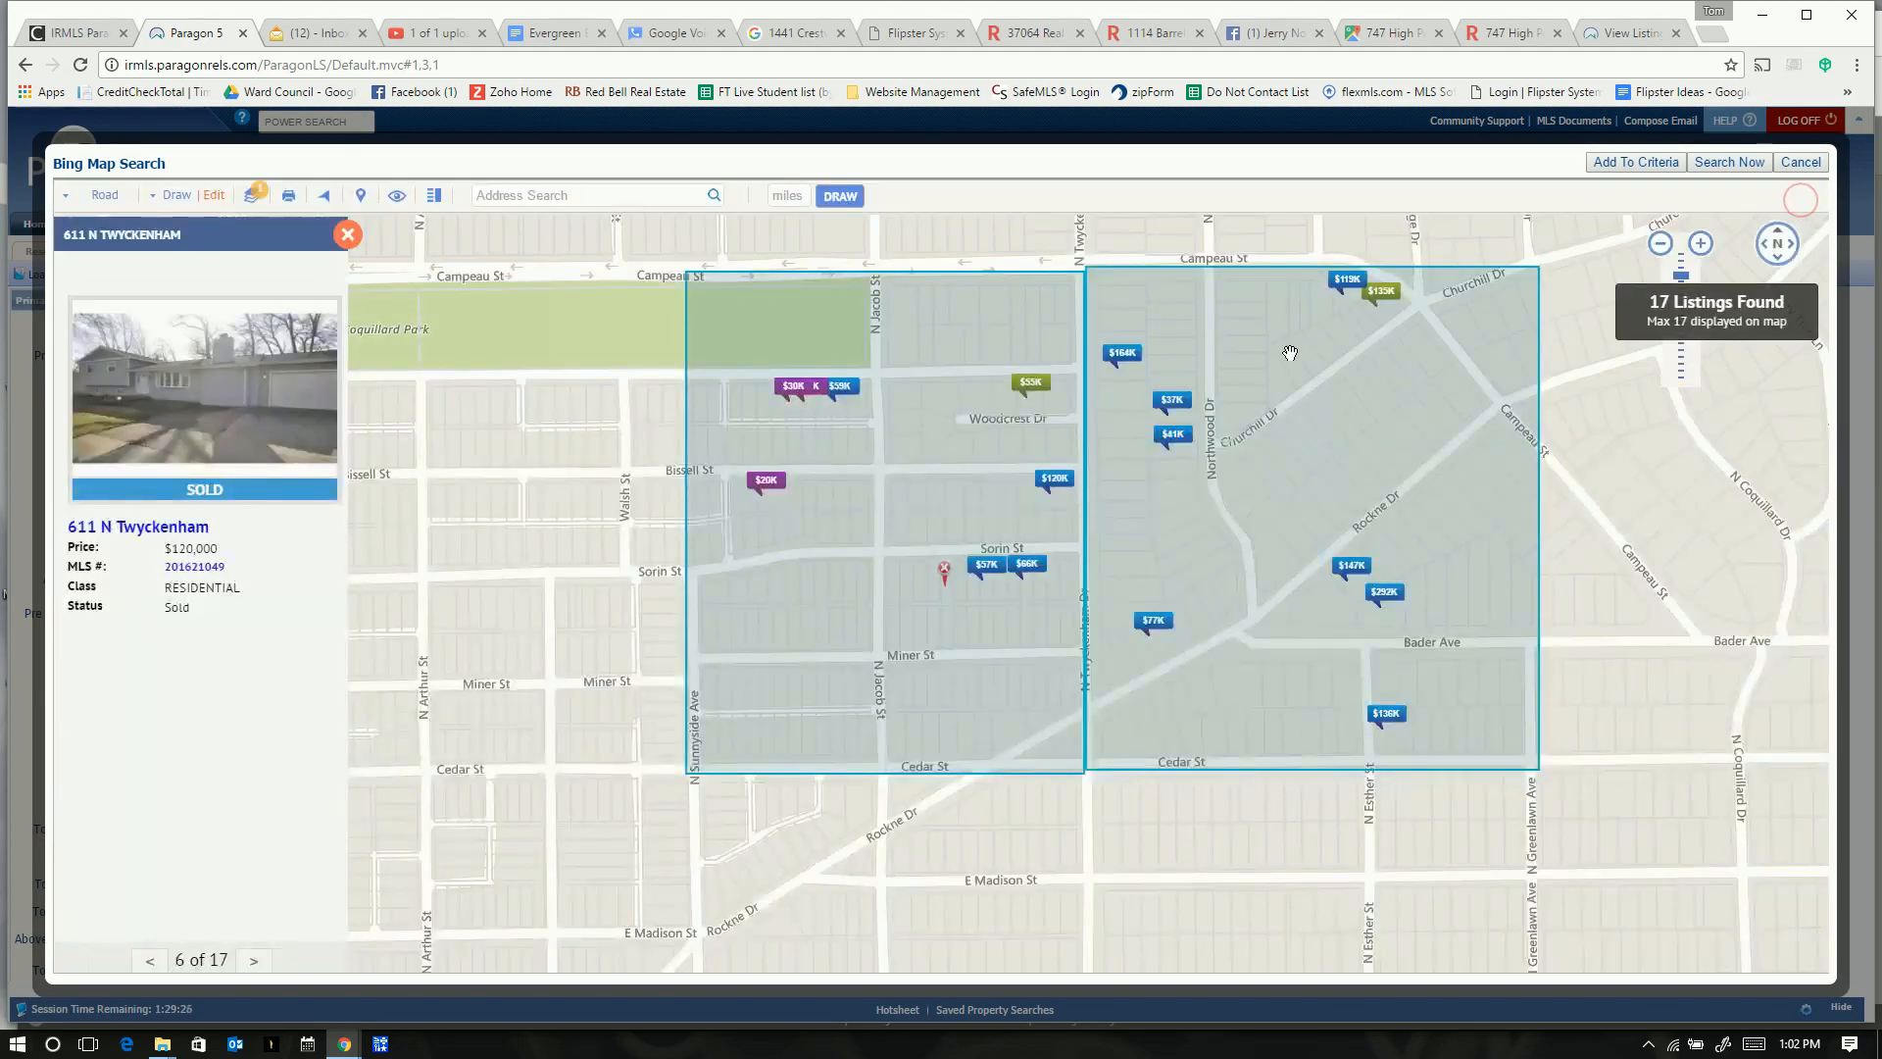
click(1344, 282)
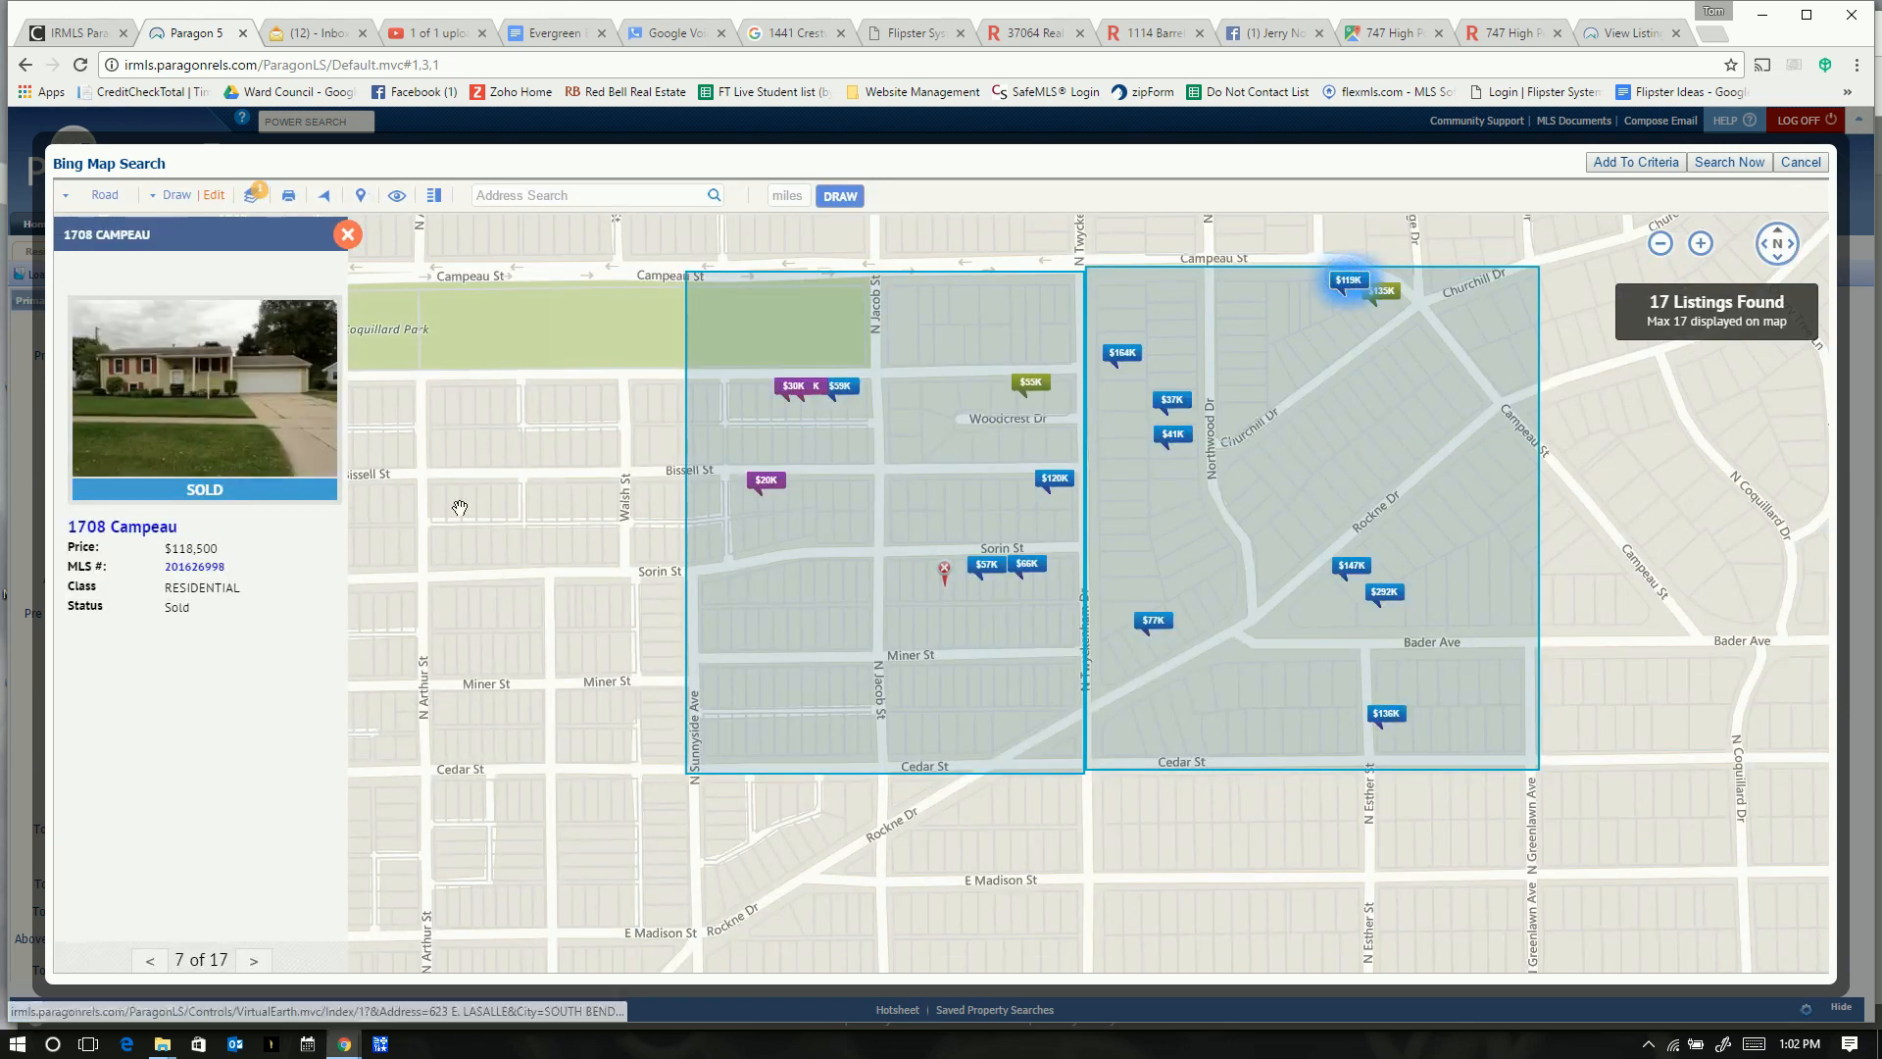
click(196, 568)
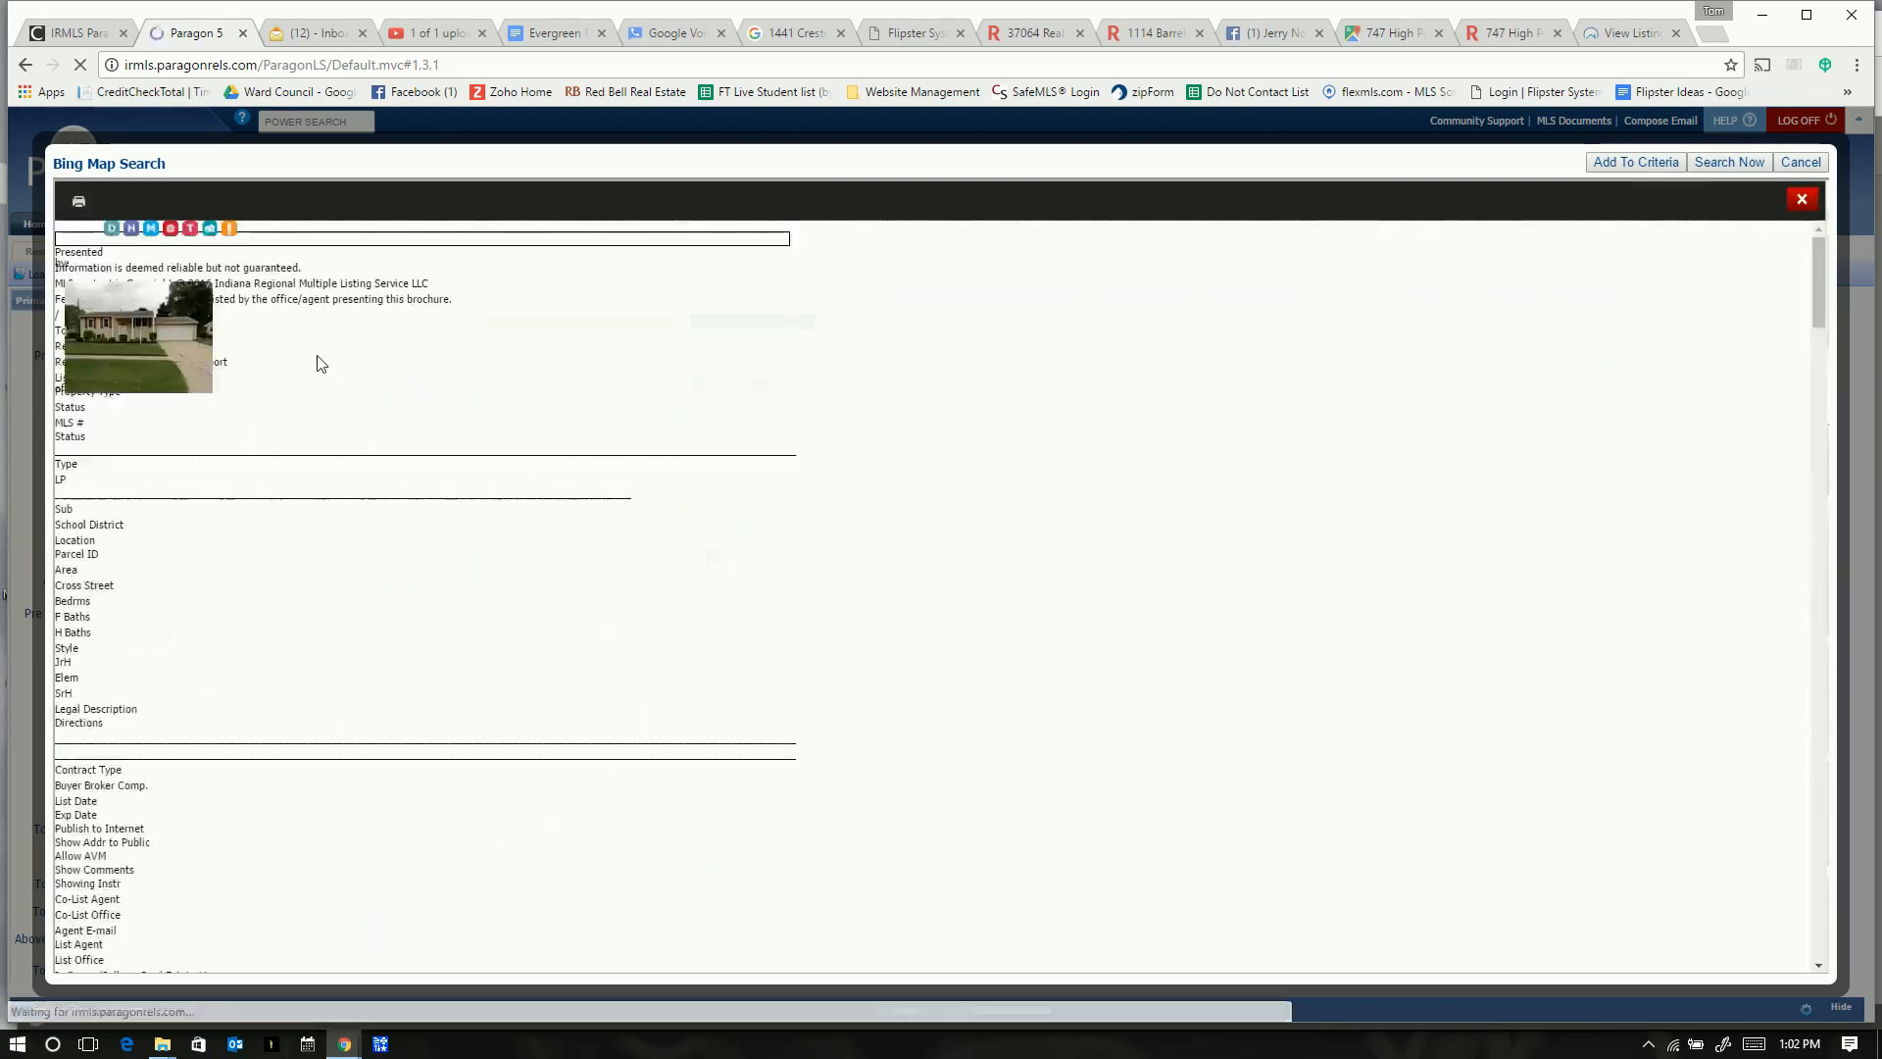
double_click(257, 273)
click(257, 273)
key(ctrl+c)
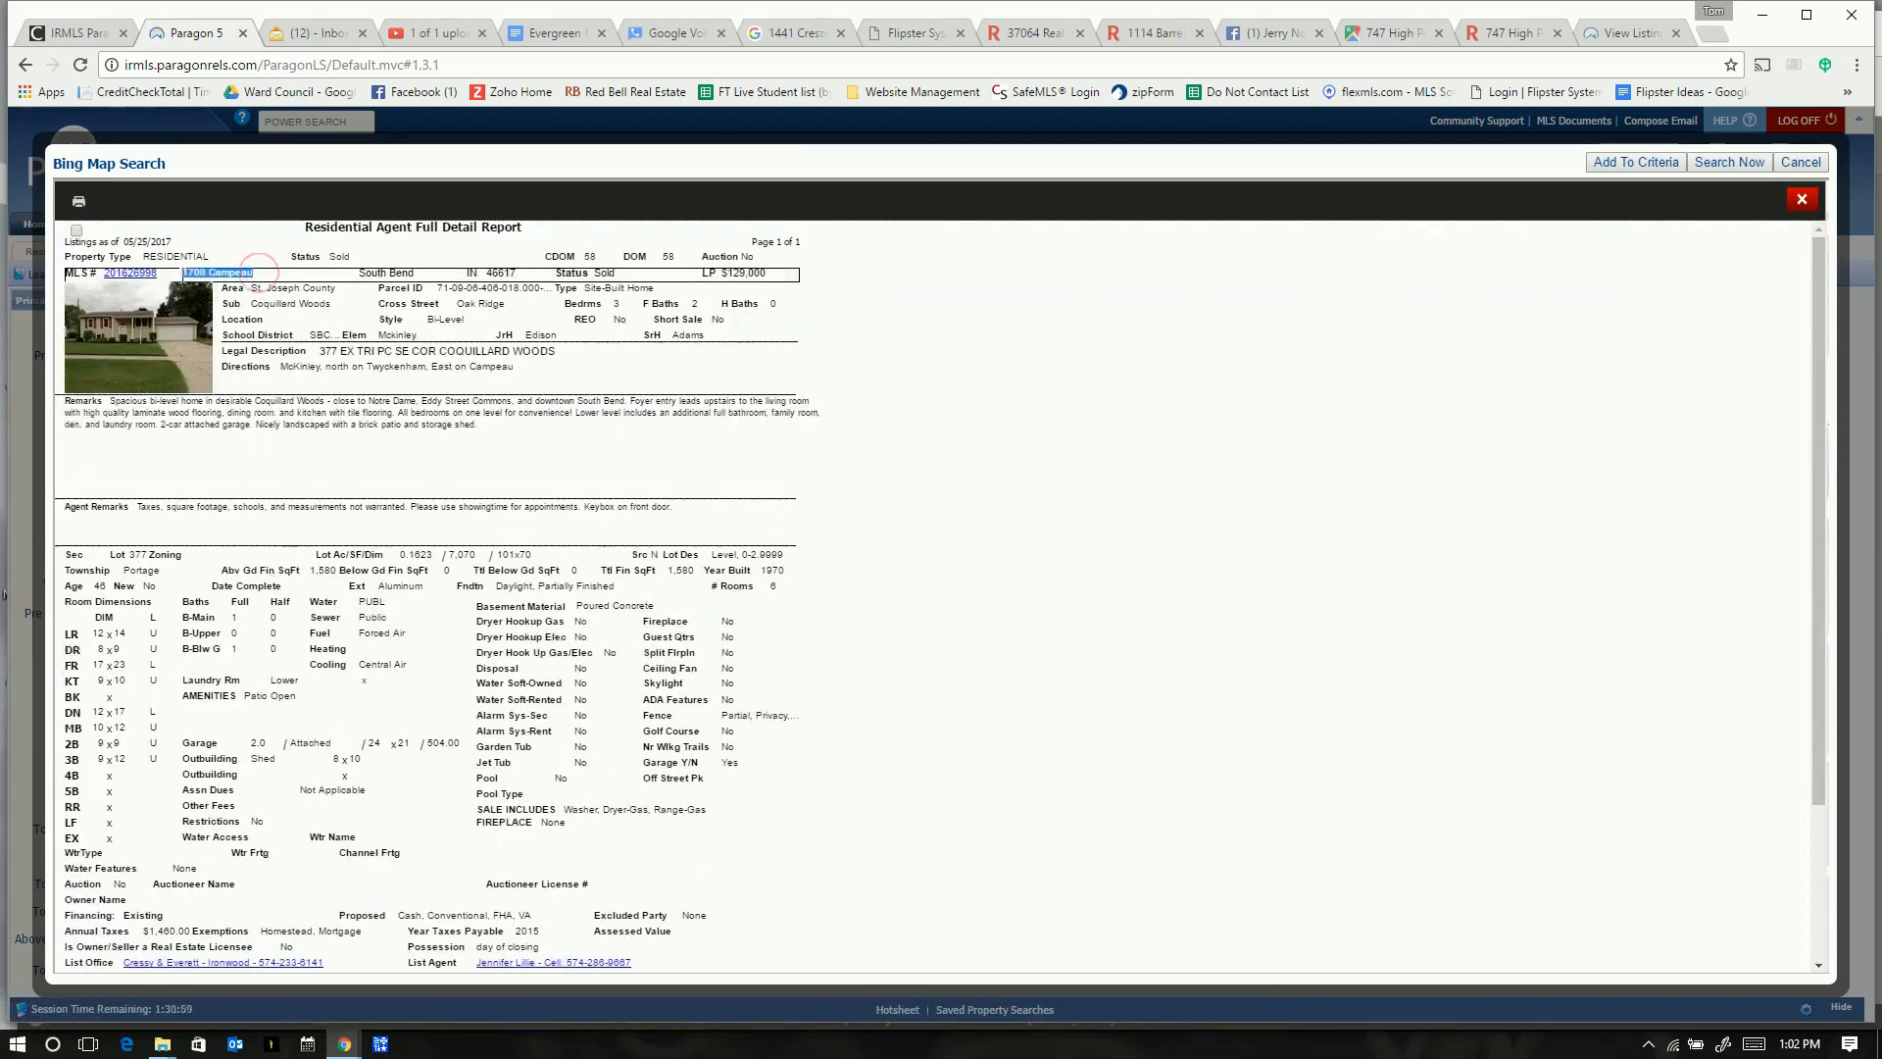
key(alt+Tab)
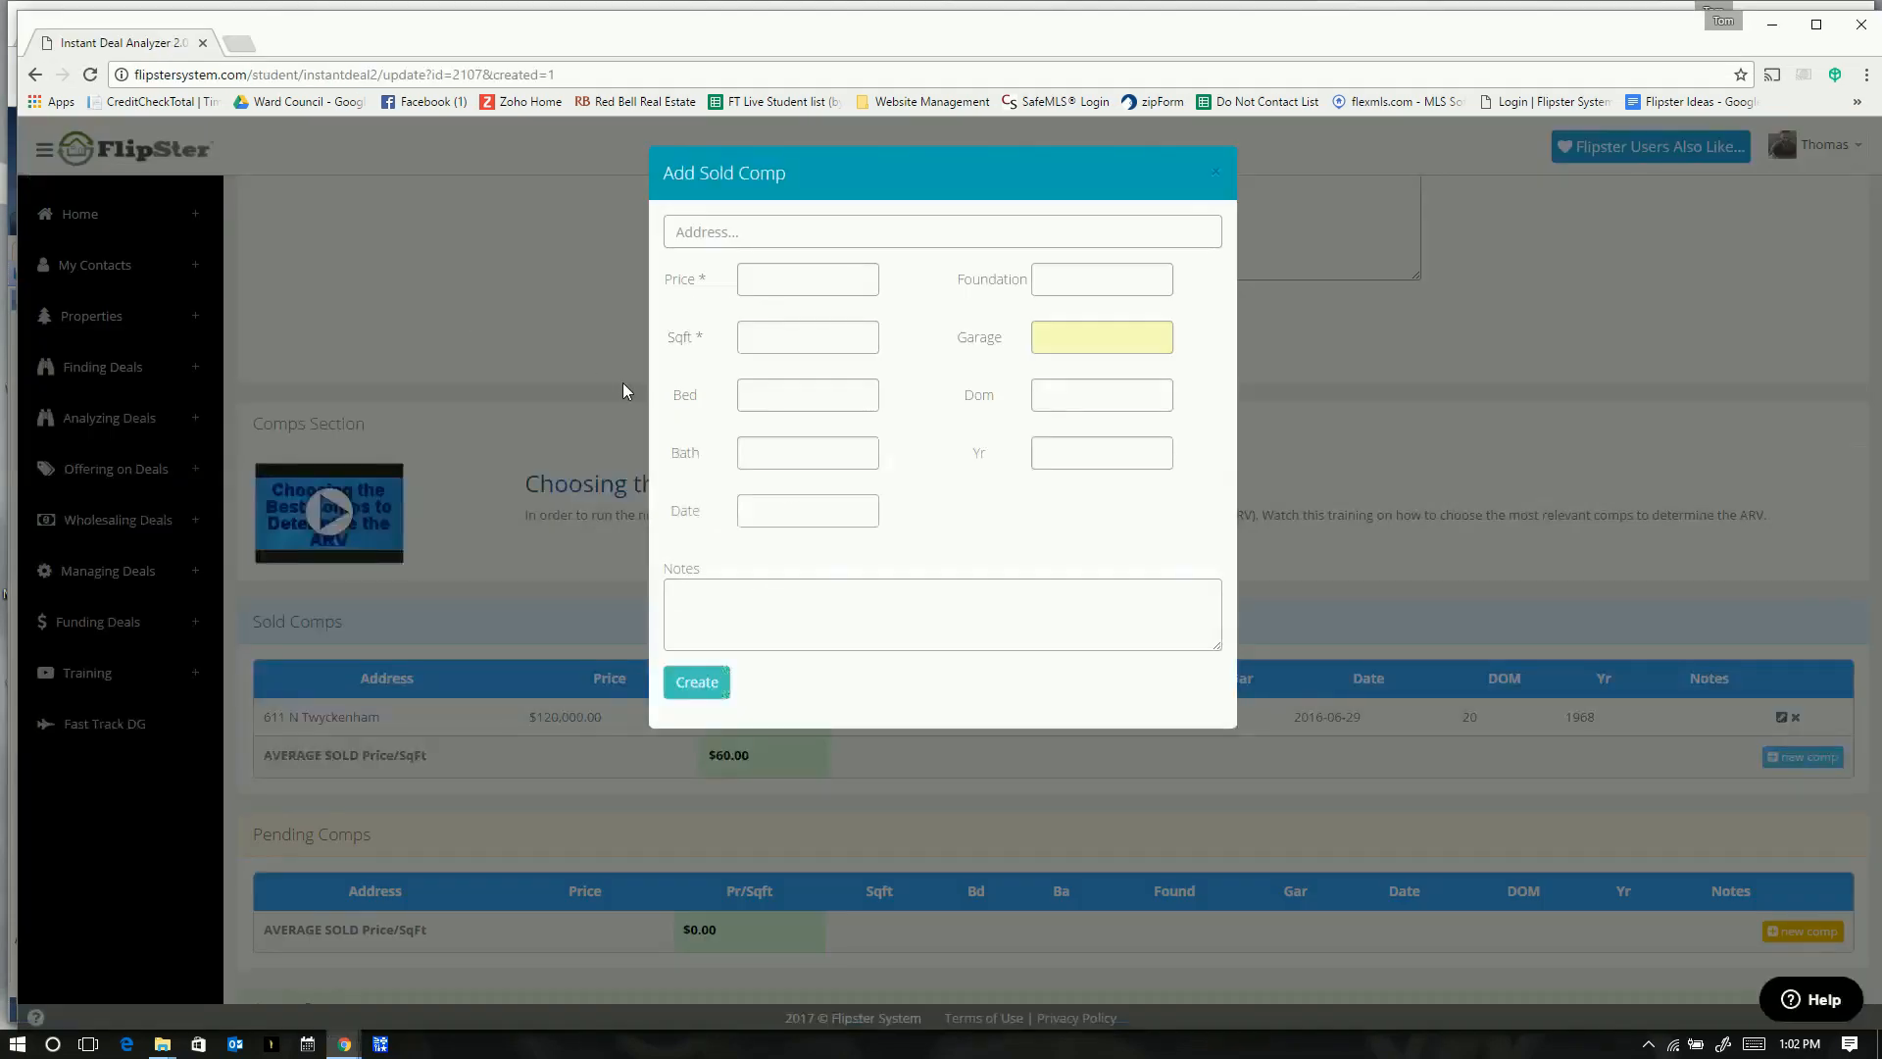
key(ctrl+v)
click(782, 279)
key(alt+Tab)
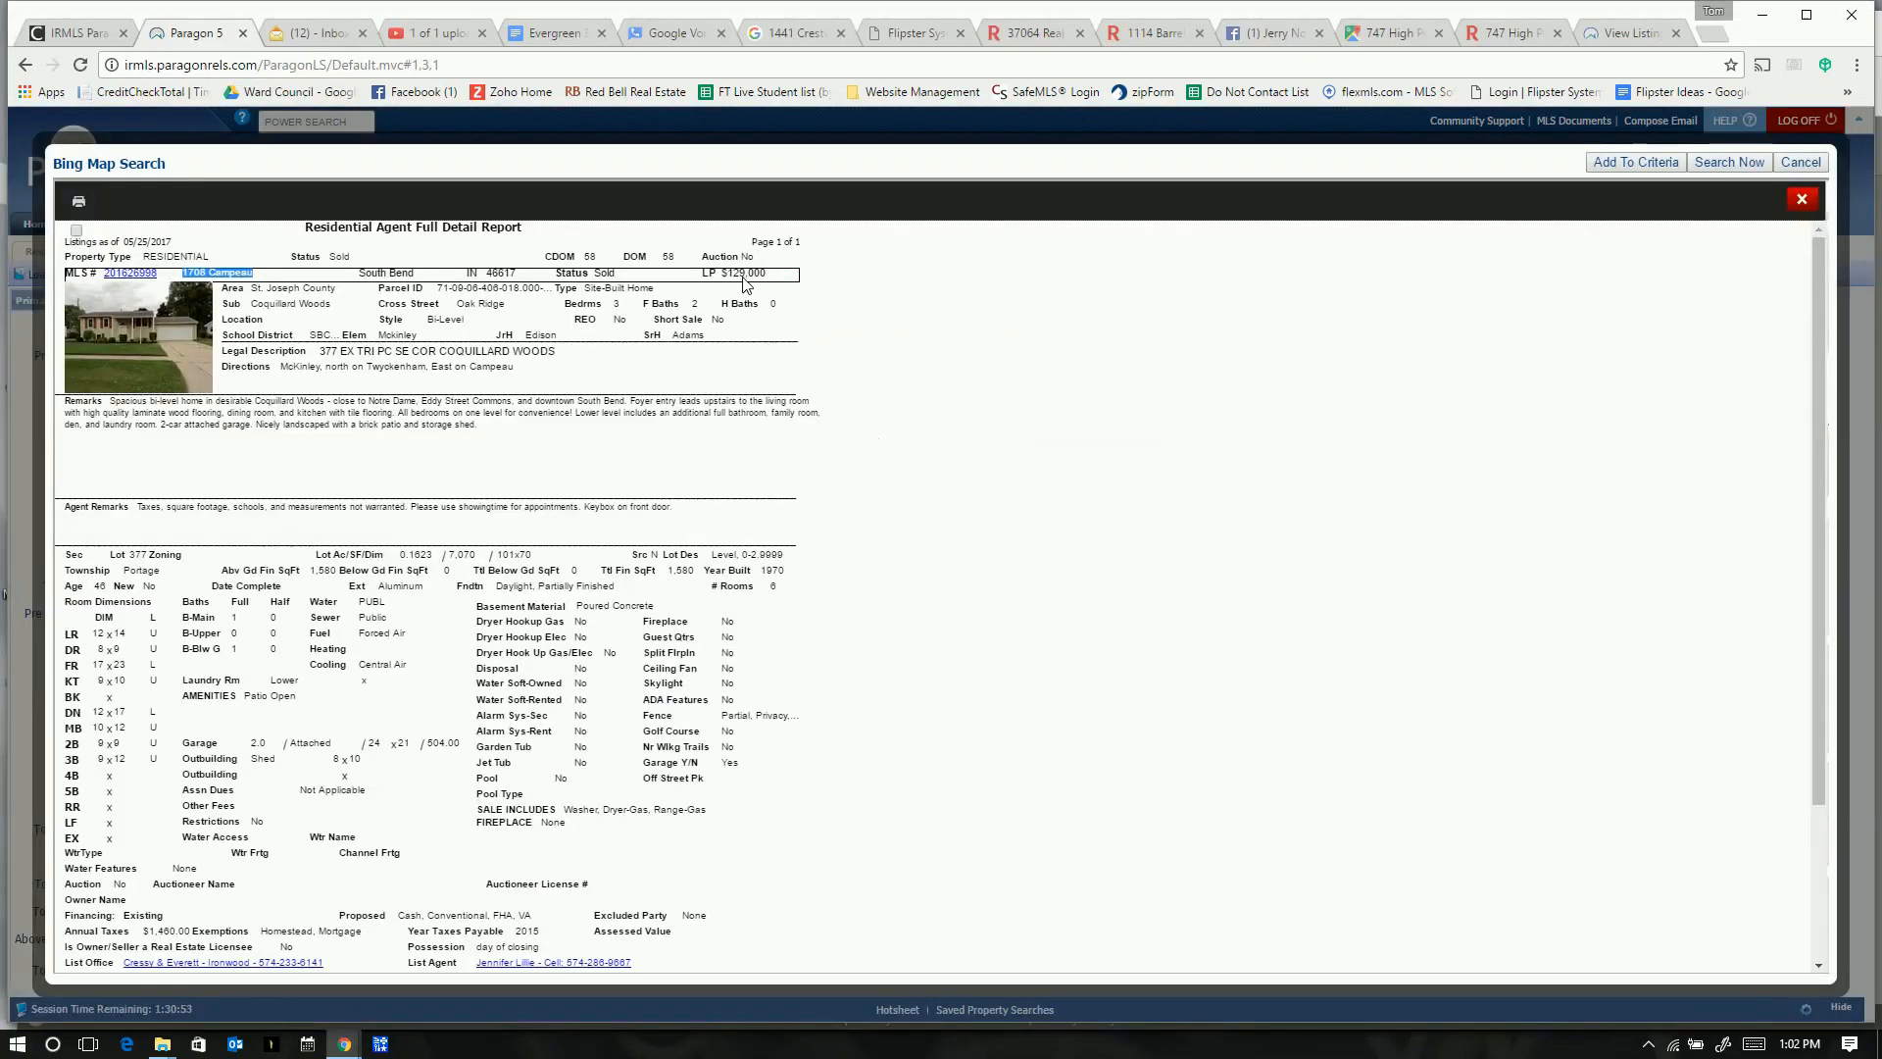
scroll(861, 462, down, 3)
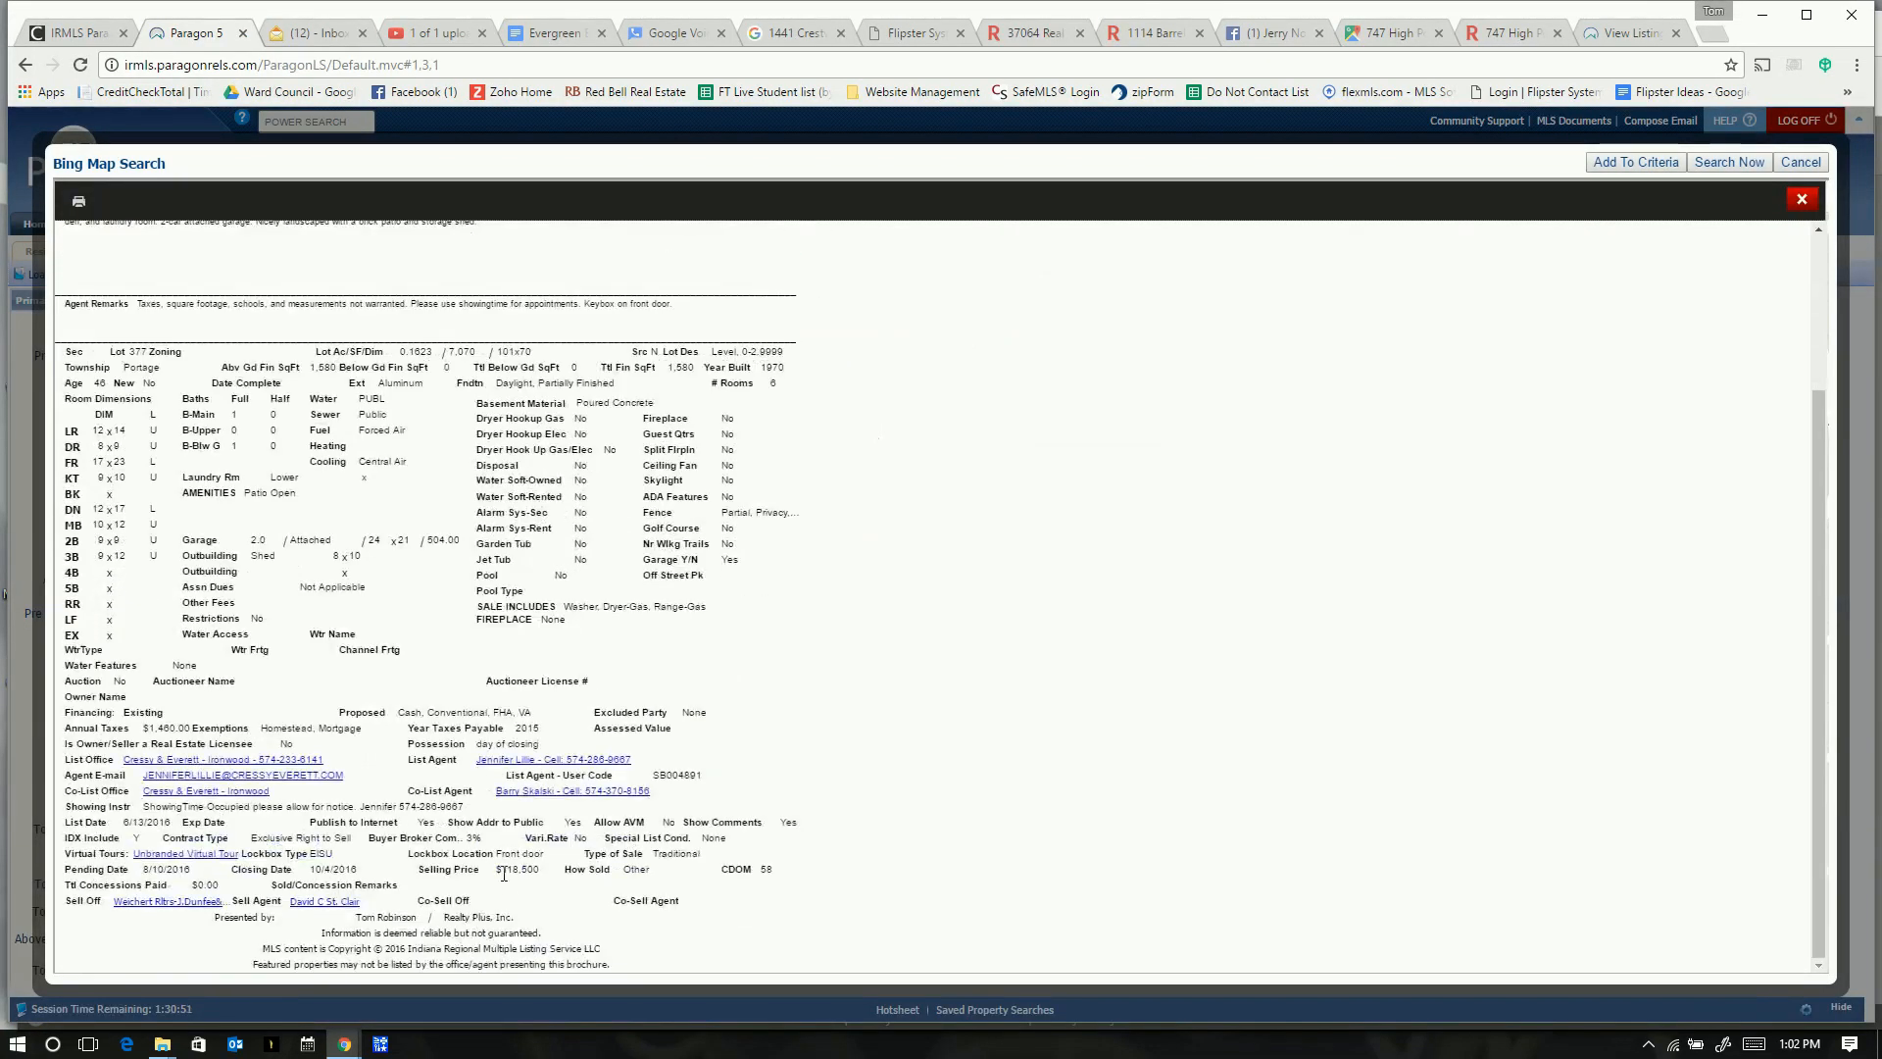
key(alt+Tab)
text(118)
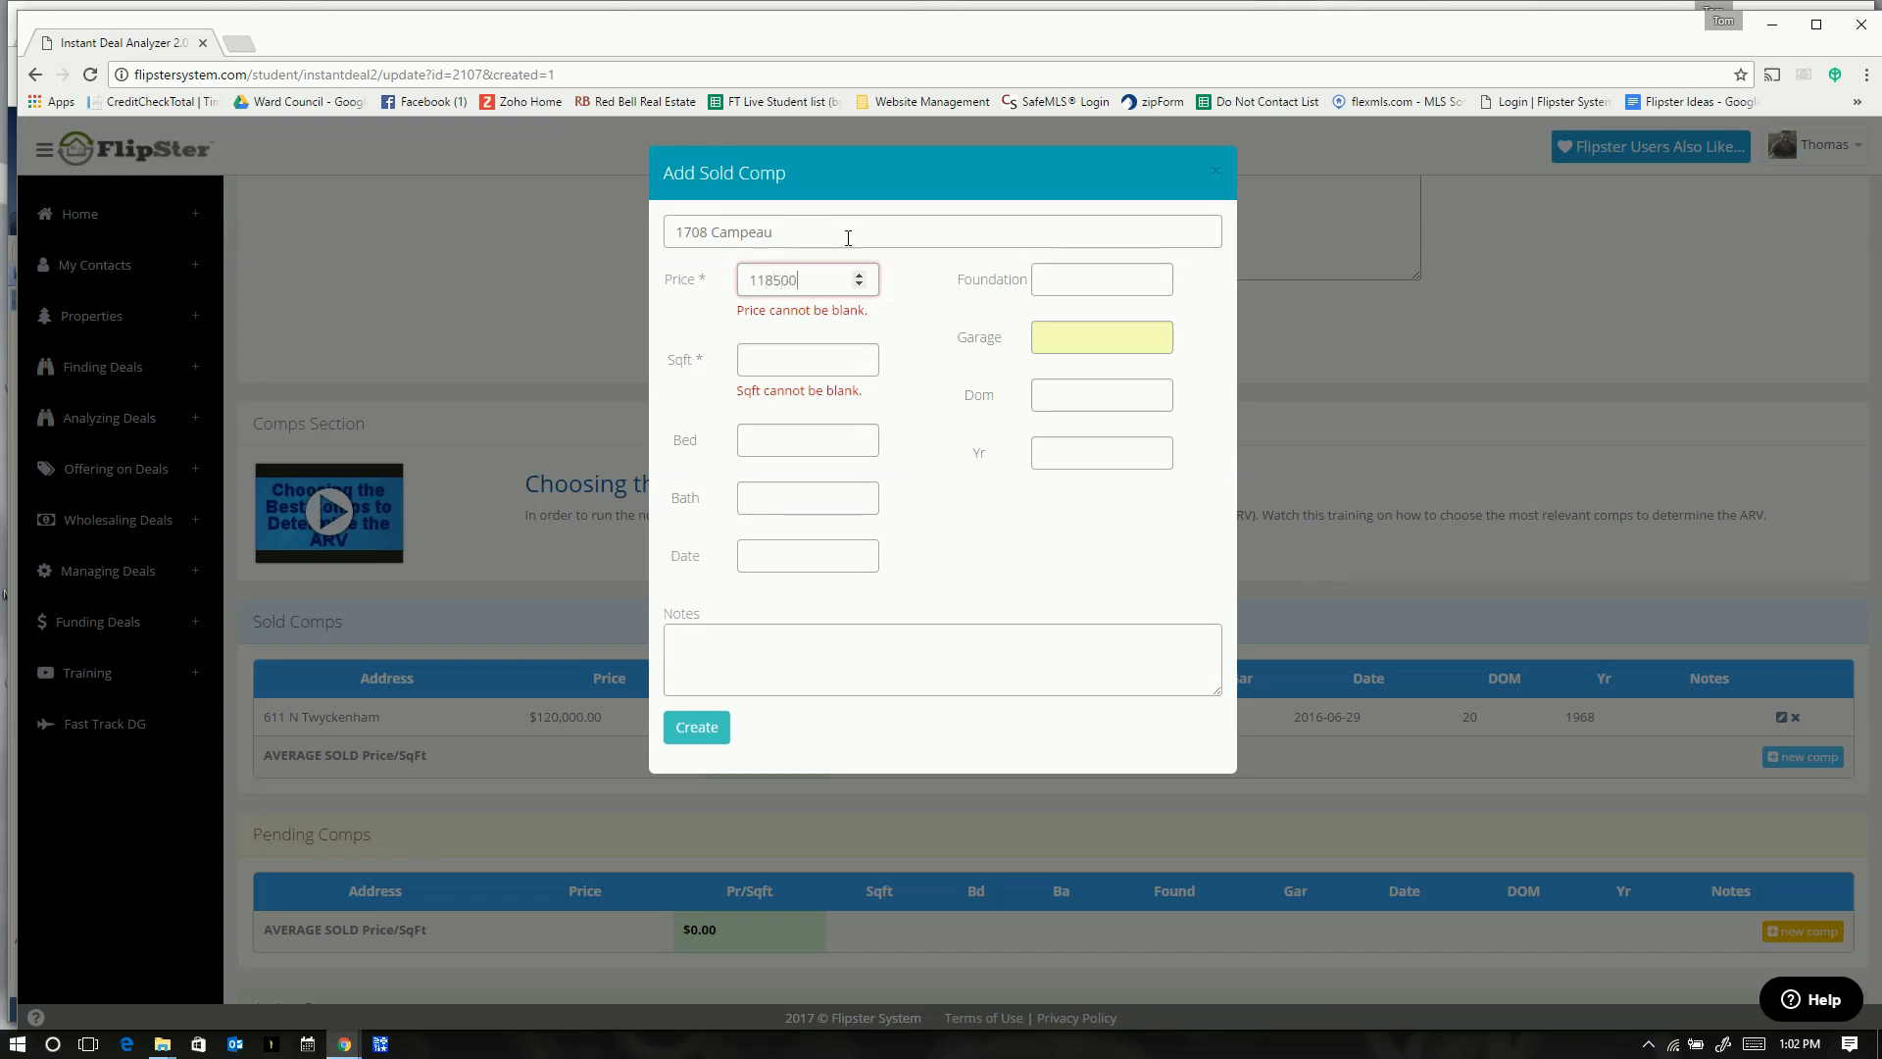
key(Tab)
- Copy the 1,580 above-grade square footage from the MLS report into the comp
key(alt+Tab)
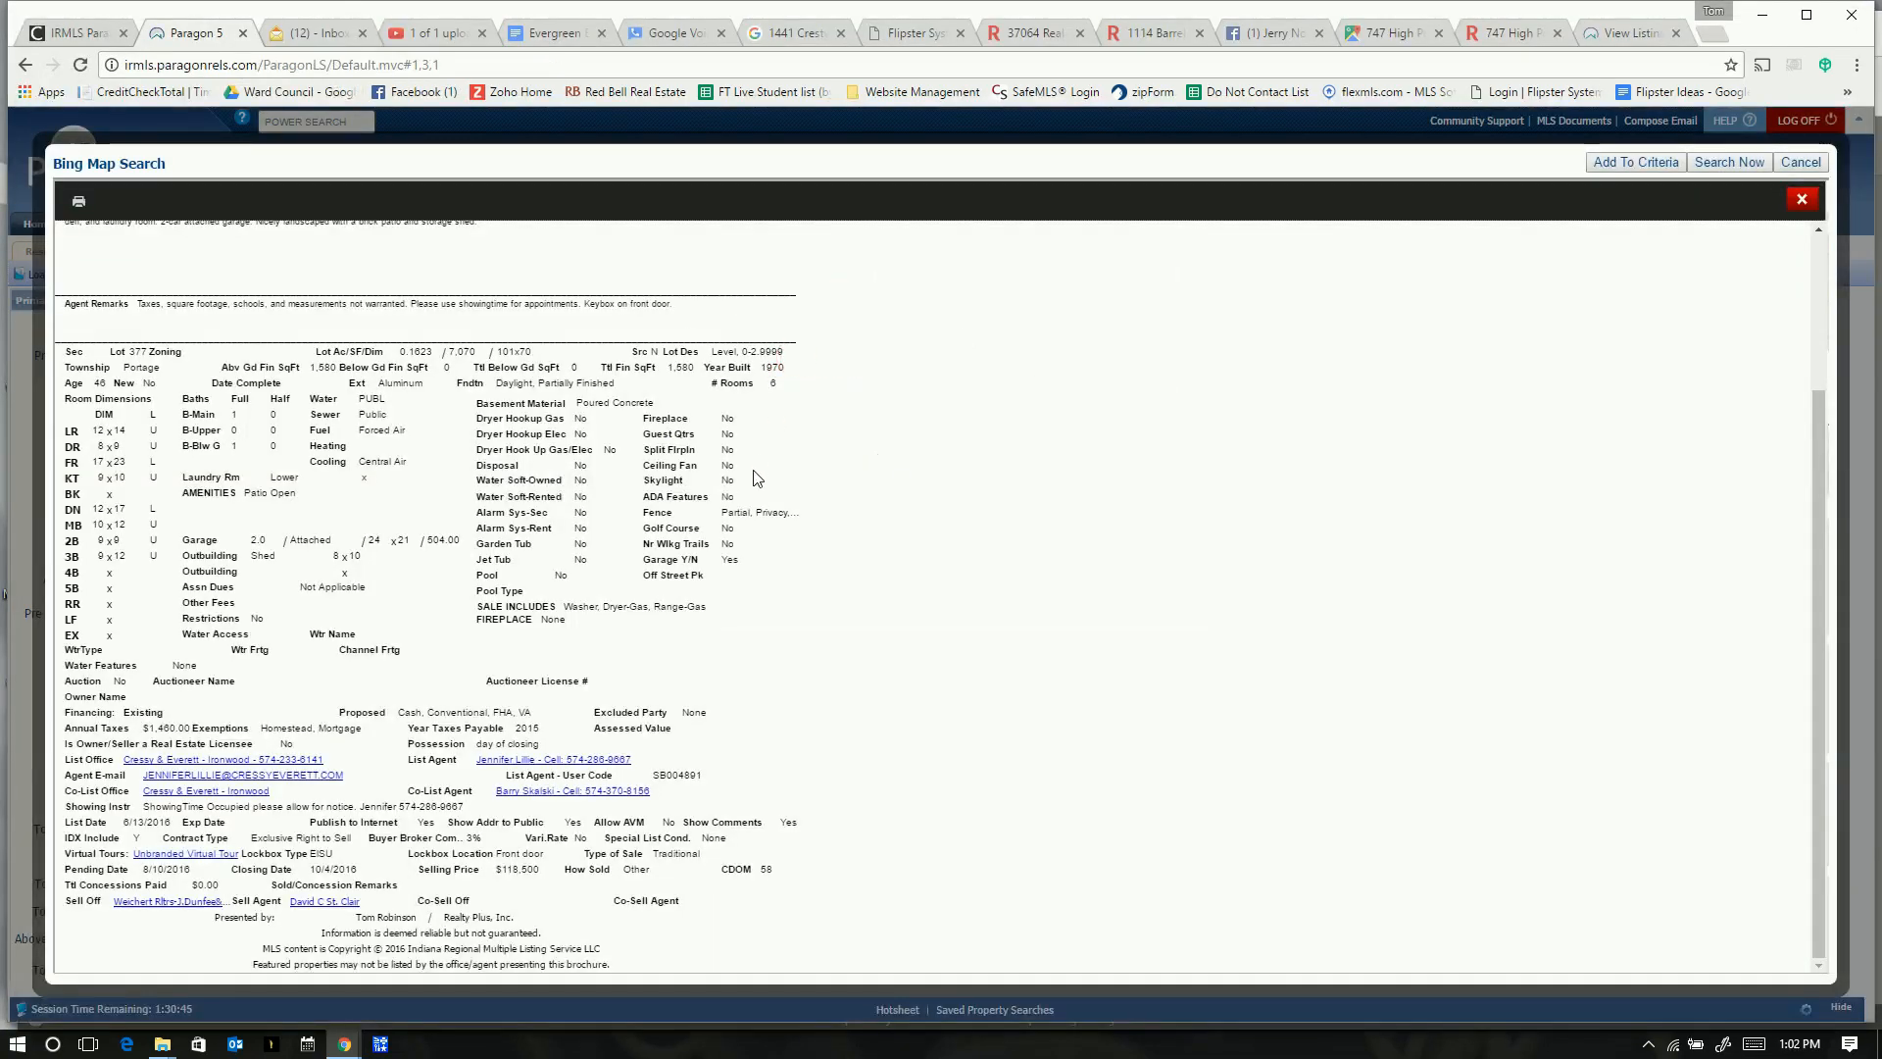
scroll(639, 481, up, 1)
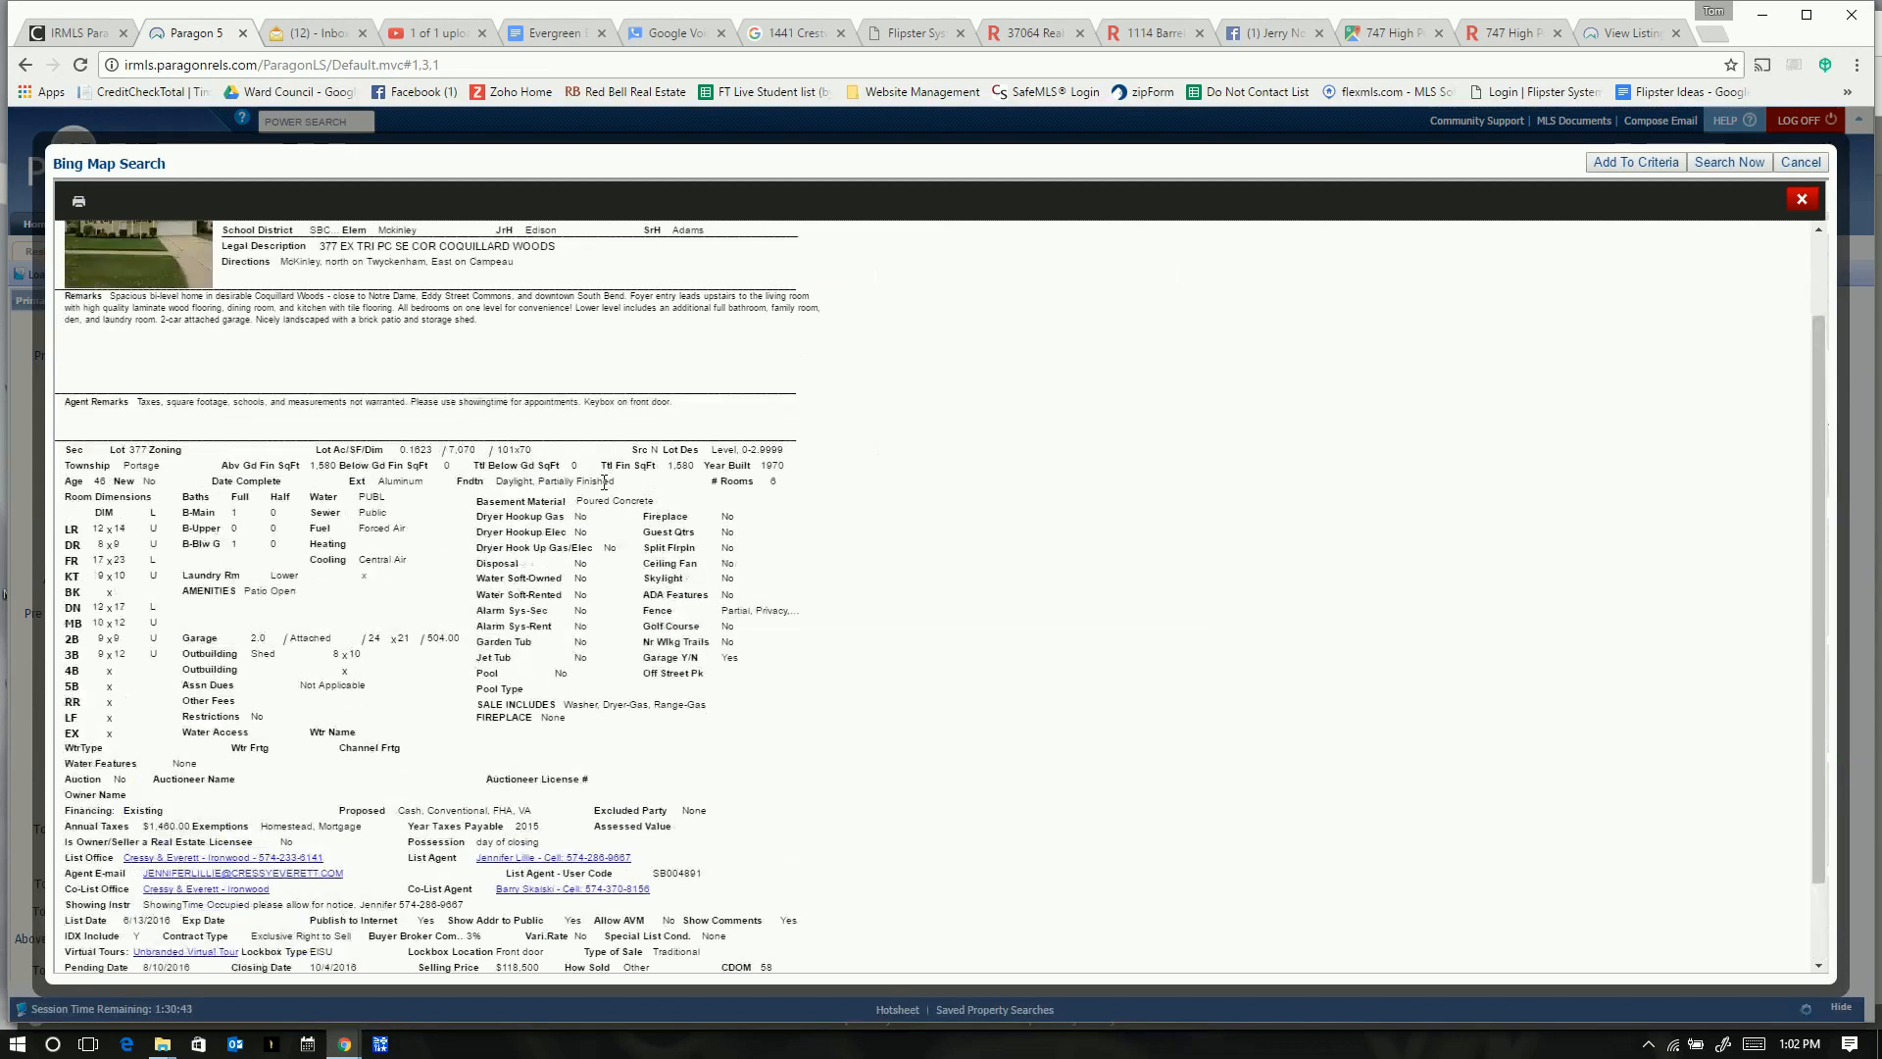
scroll(333, 471, up, 1)
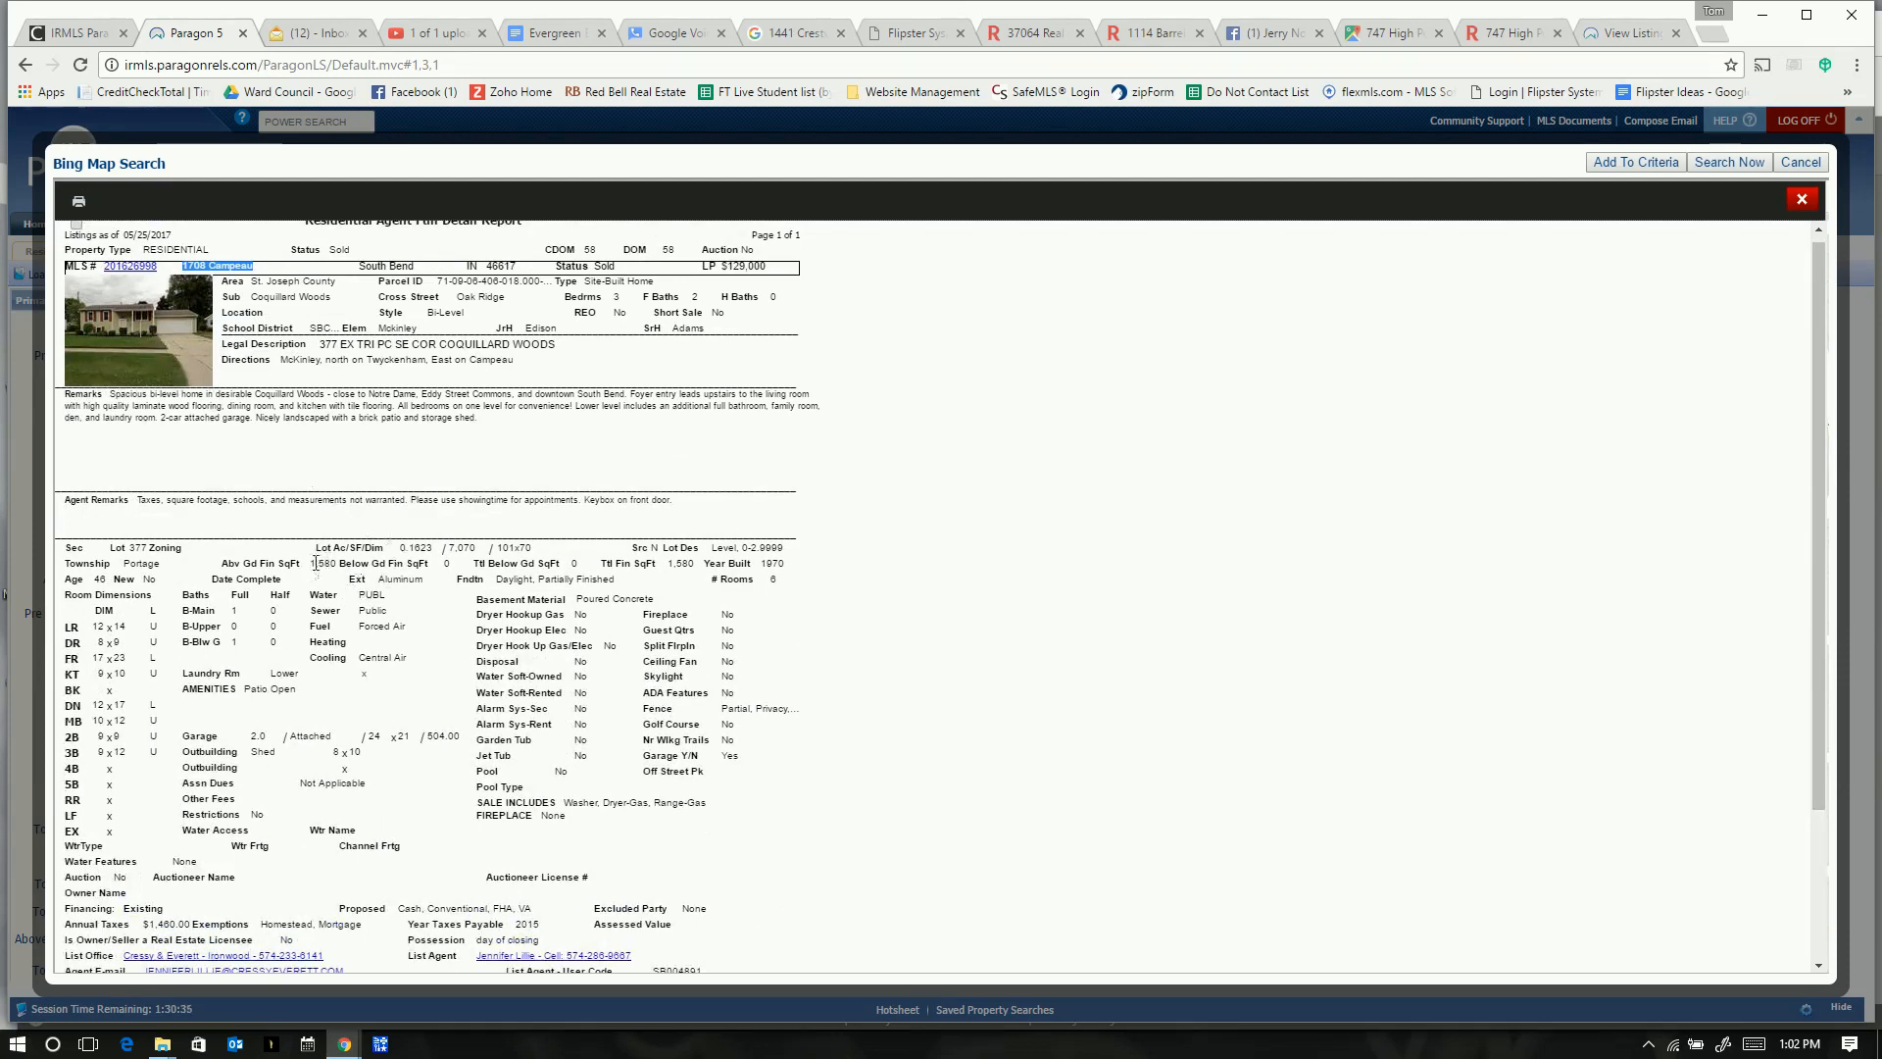
drag(312, 563, 338, 566)
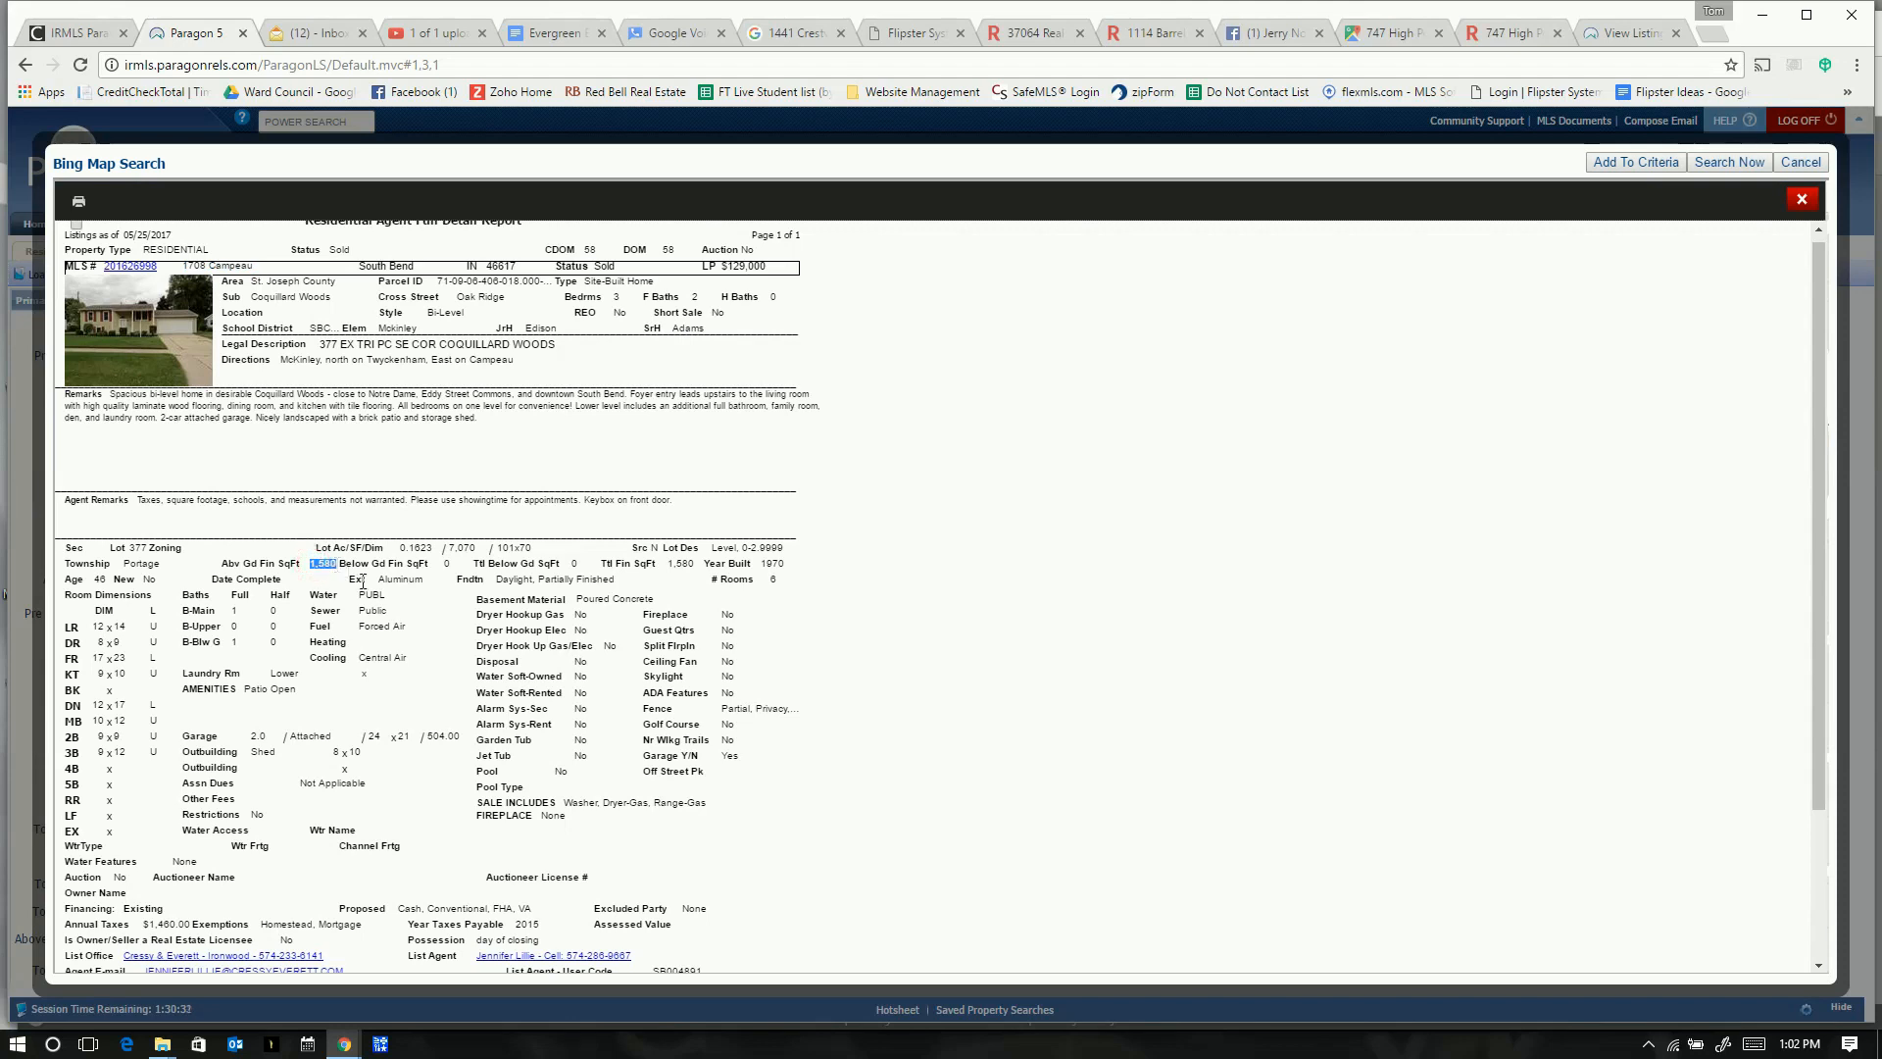
key(alt+Tab)
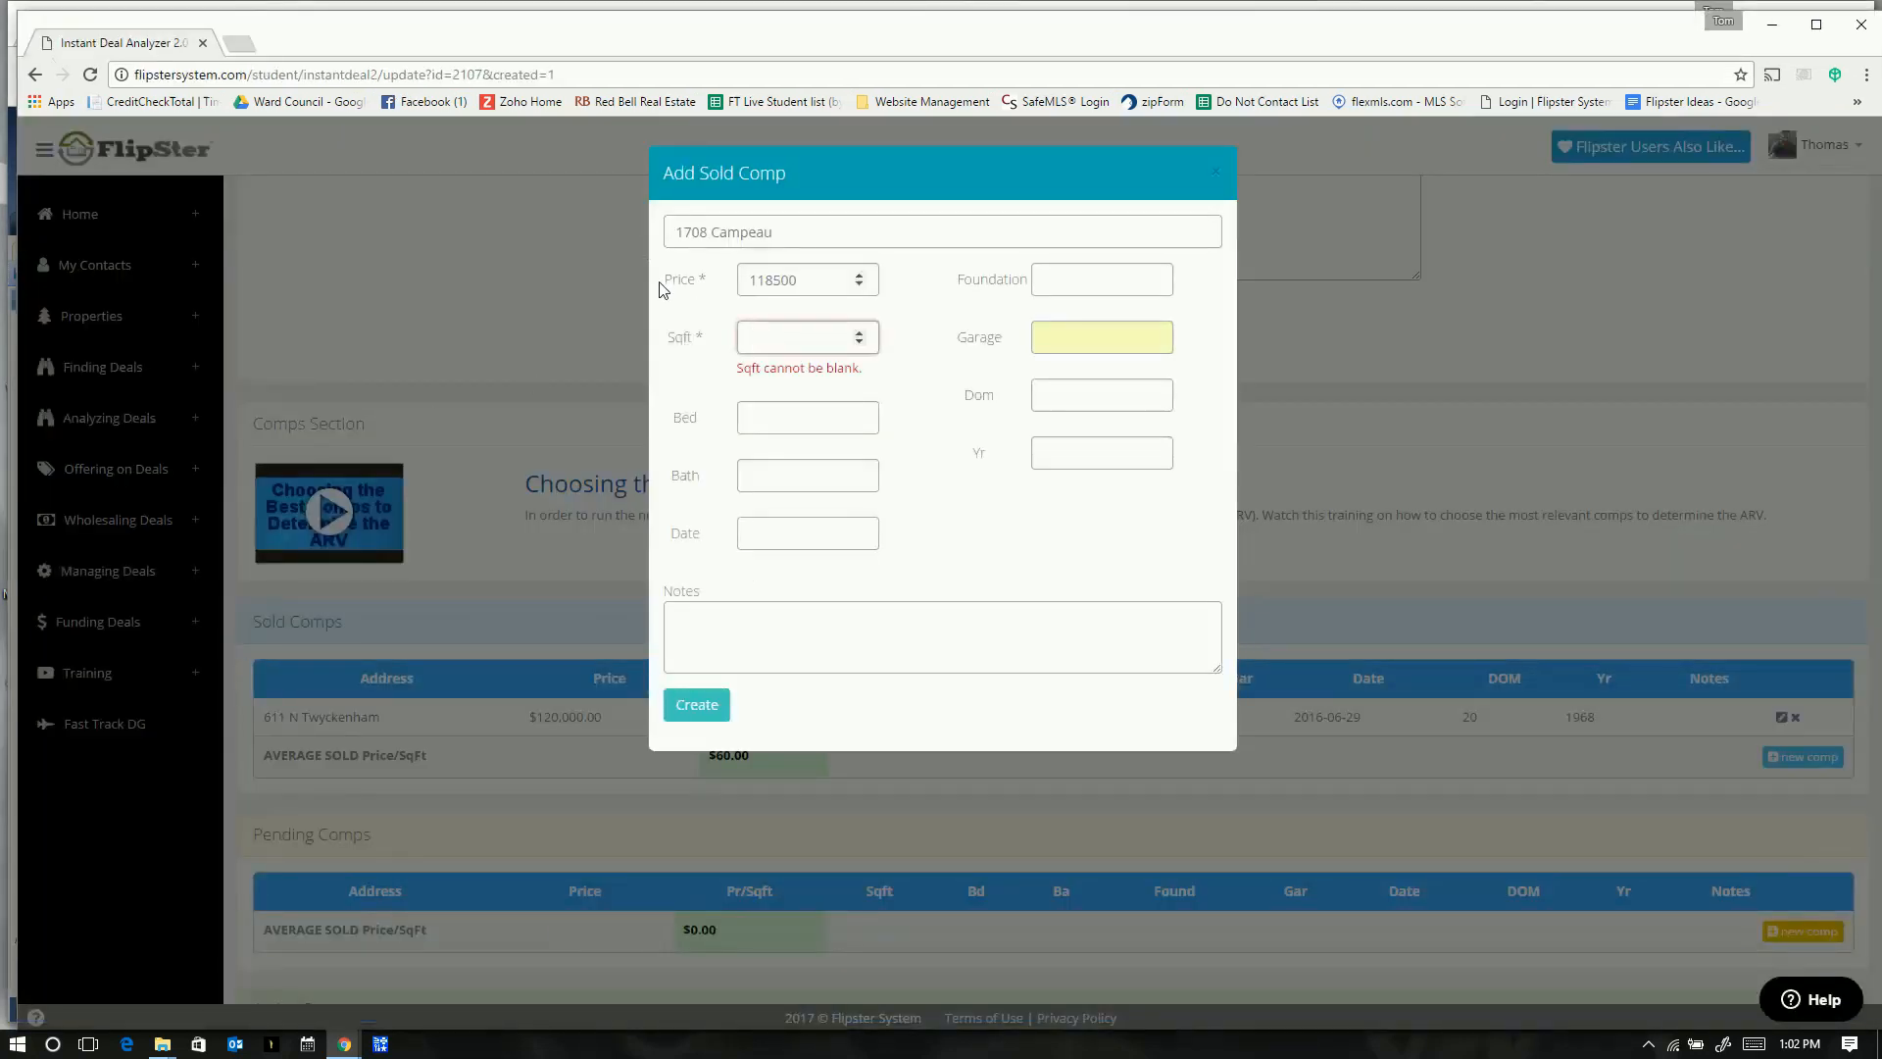
text(1580)
- Enter 3 bedrooms and 2 bathrooms
click(810, 407)
key(alt+Tab)
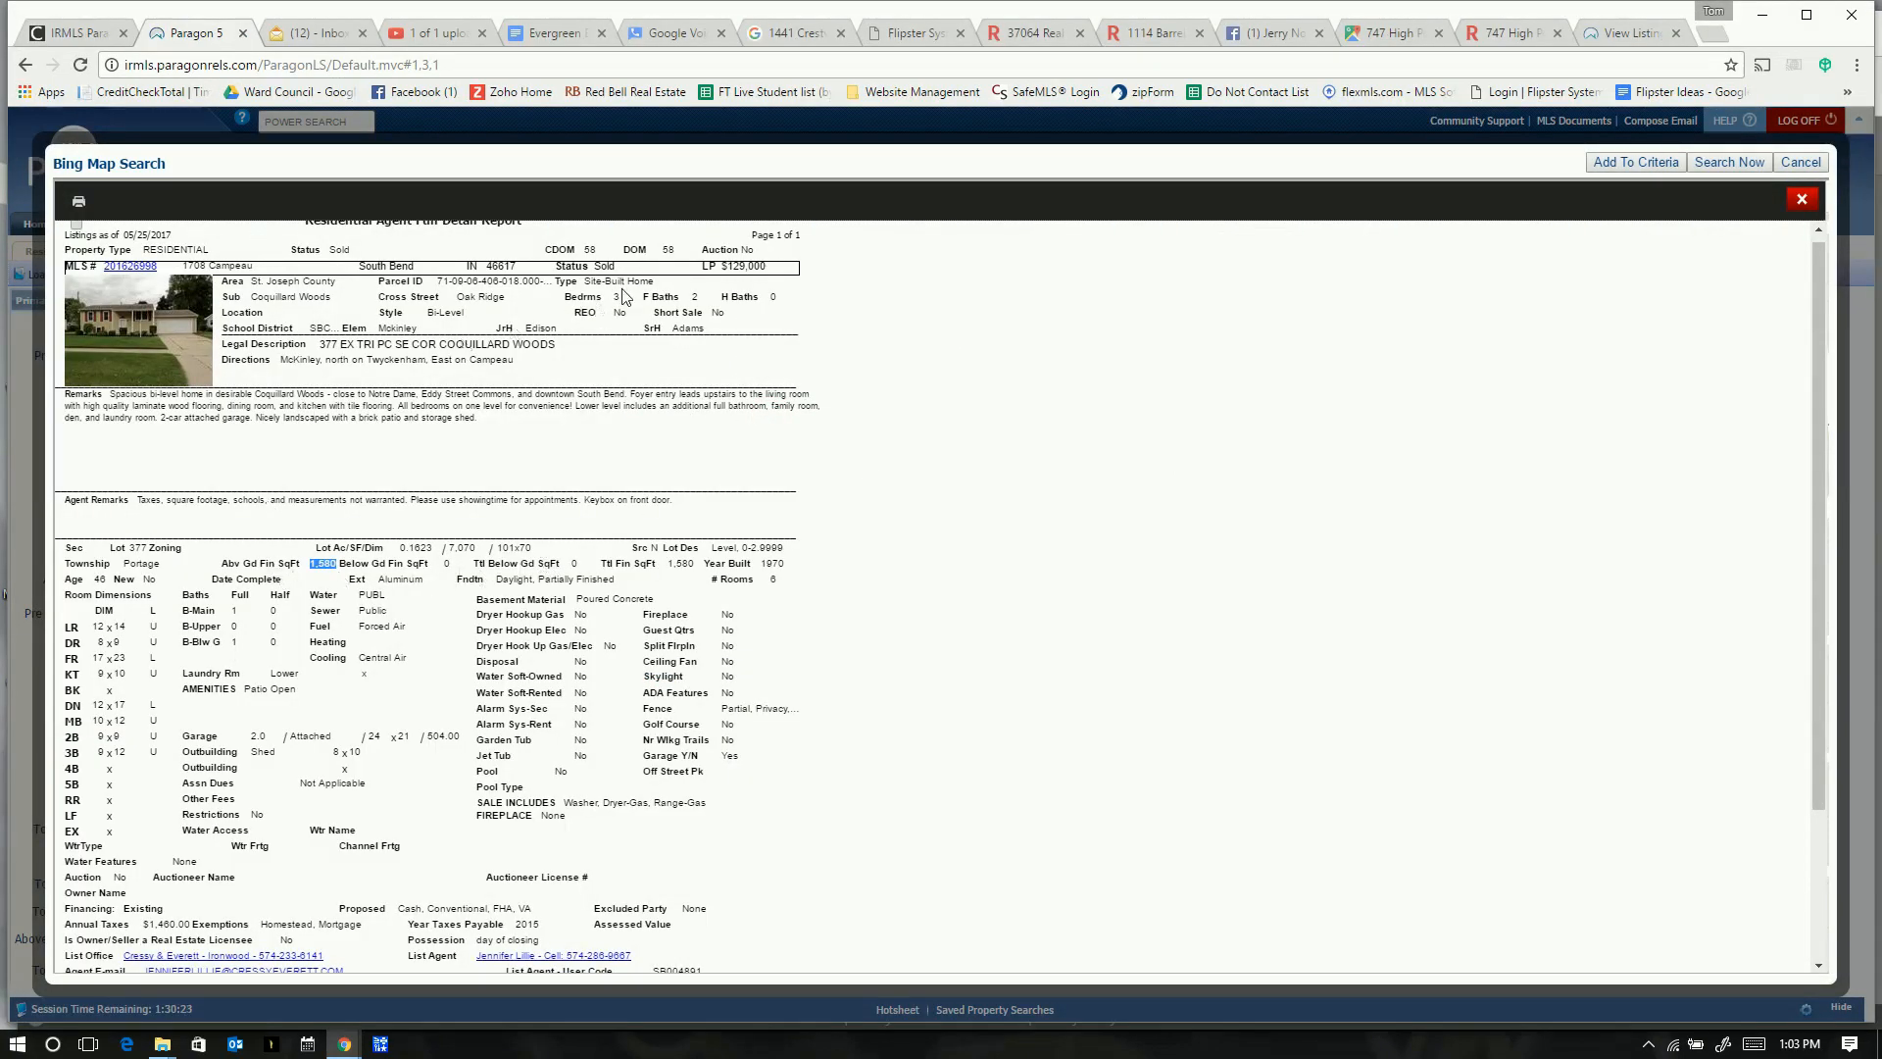
key(alt+Tab)
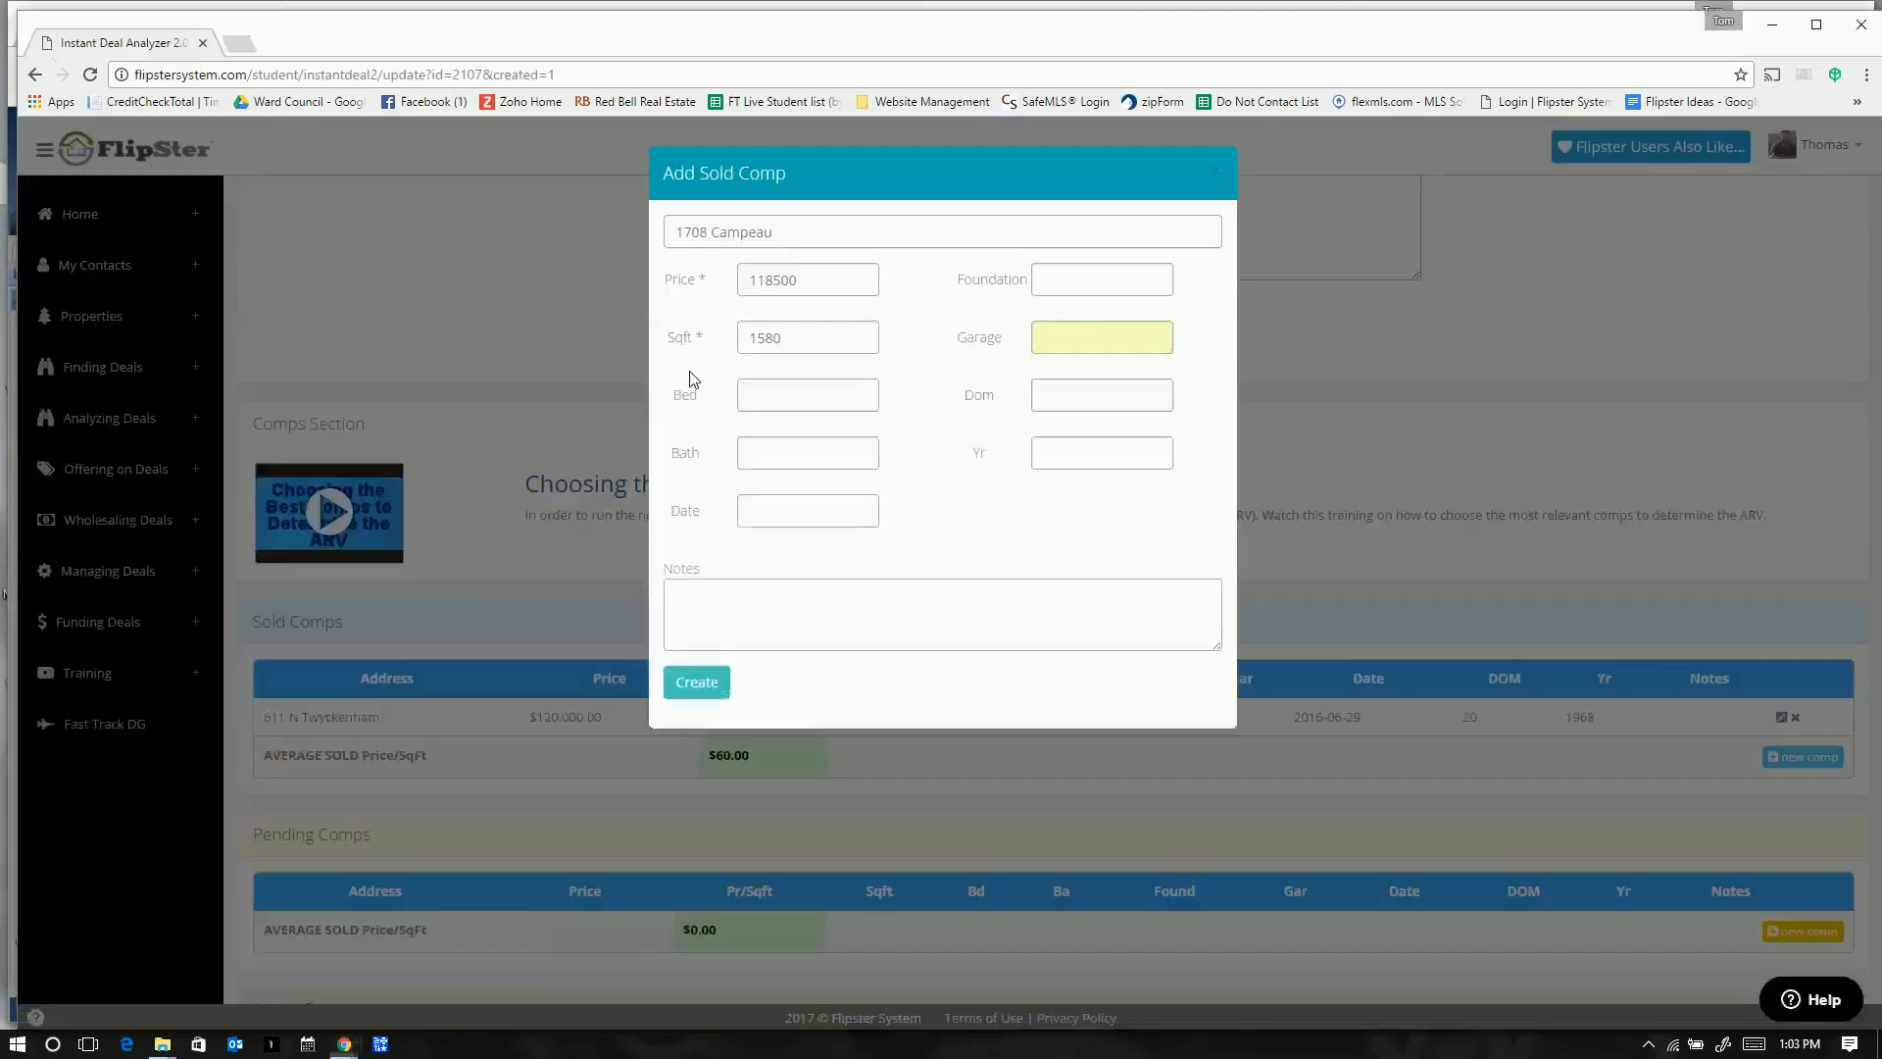
click(779, 466)
text(2)
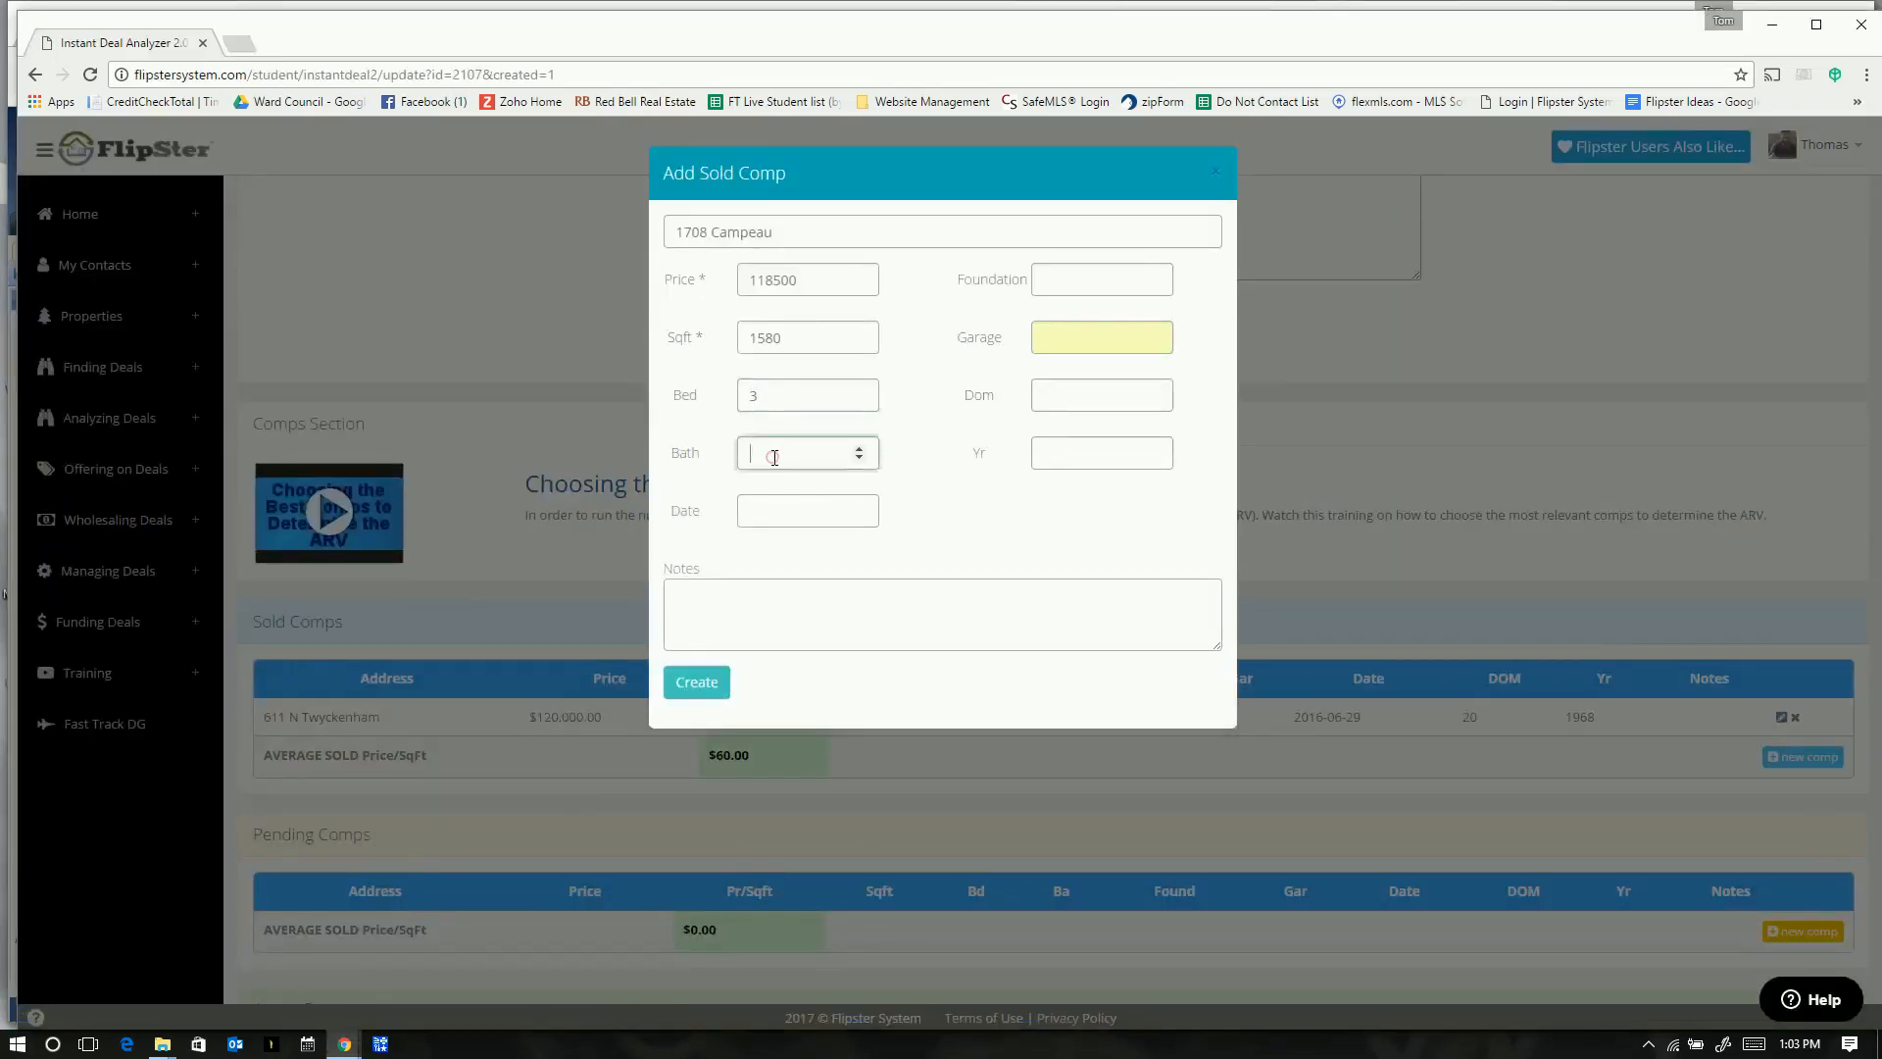
- Set the sale date to 10/04/2016
click(779, 508)
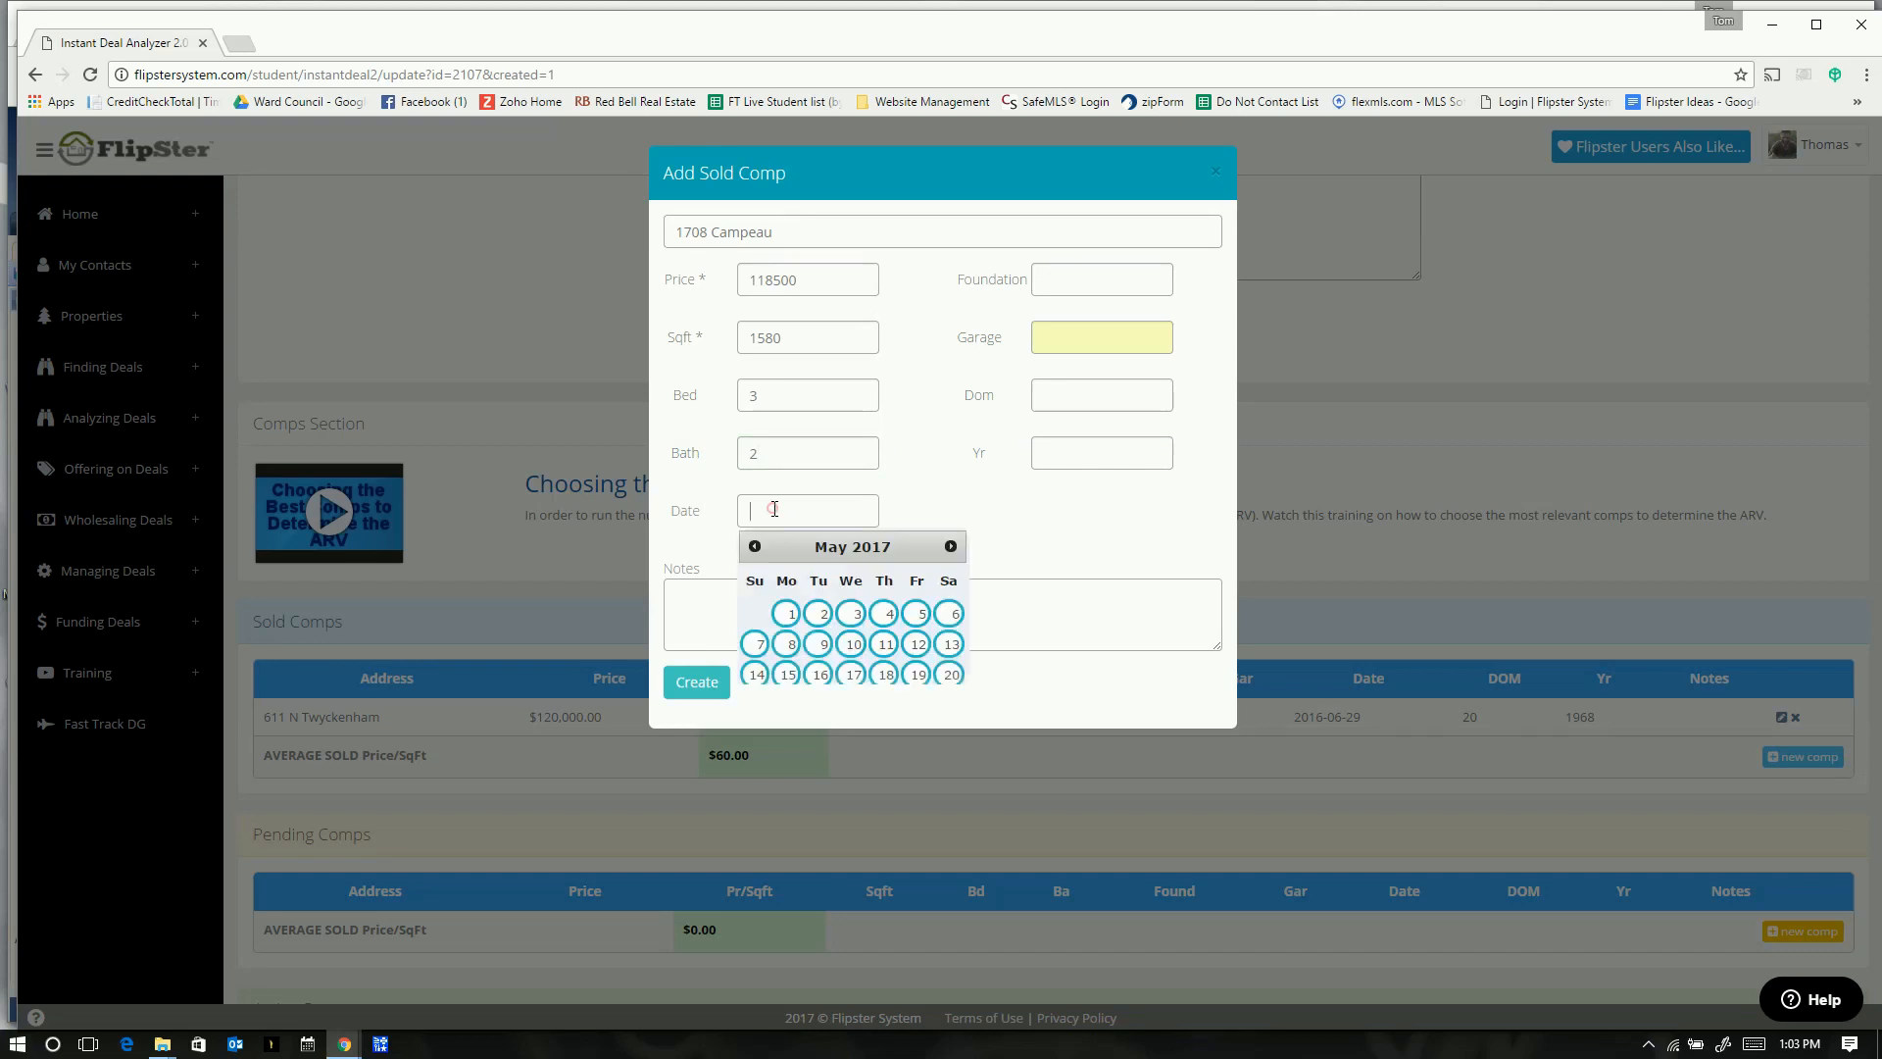
key(alt+Tab)
scroll(955, 849, down, 3)
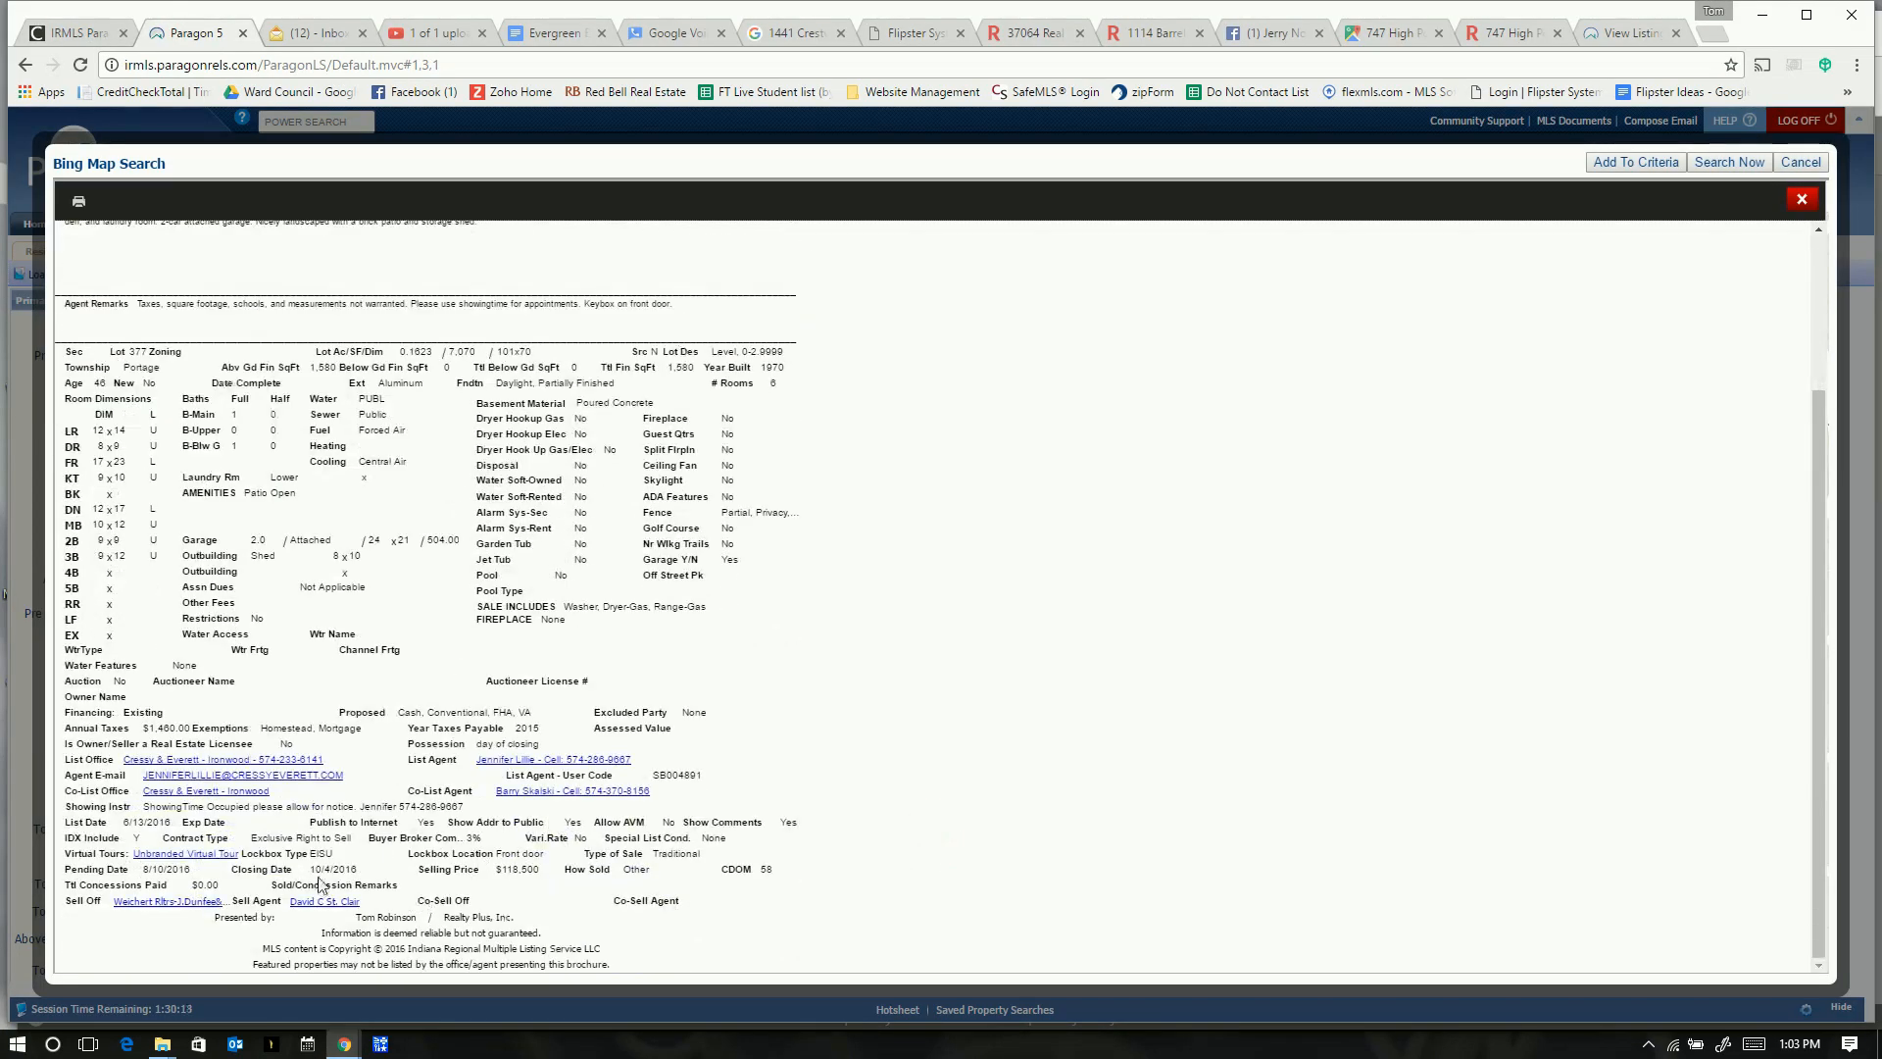
key(alt+Tab)
click(754, 546)
click(754, 546)
click(754, 546)
click(754, 546)
click(754, 546)
click(754, 546)
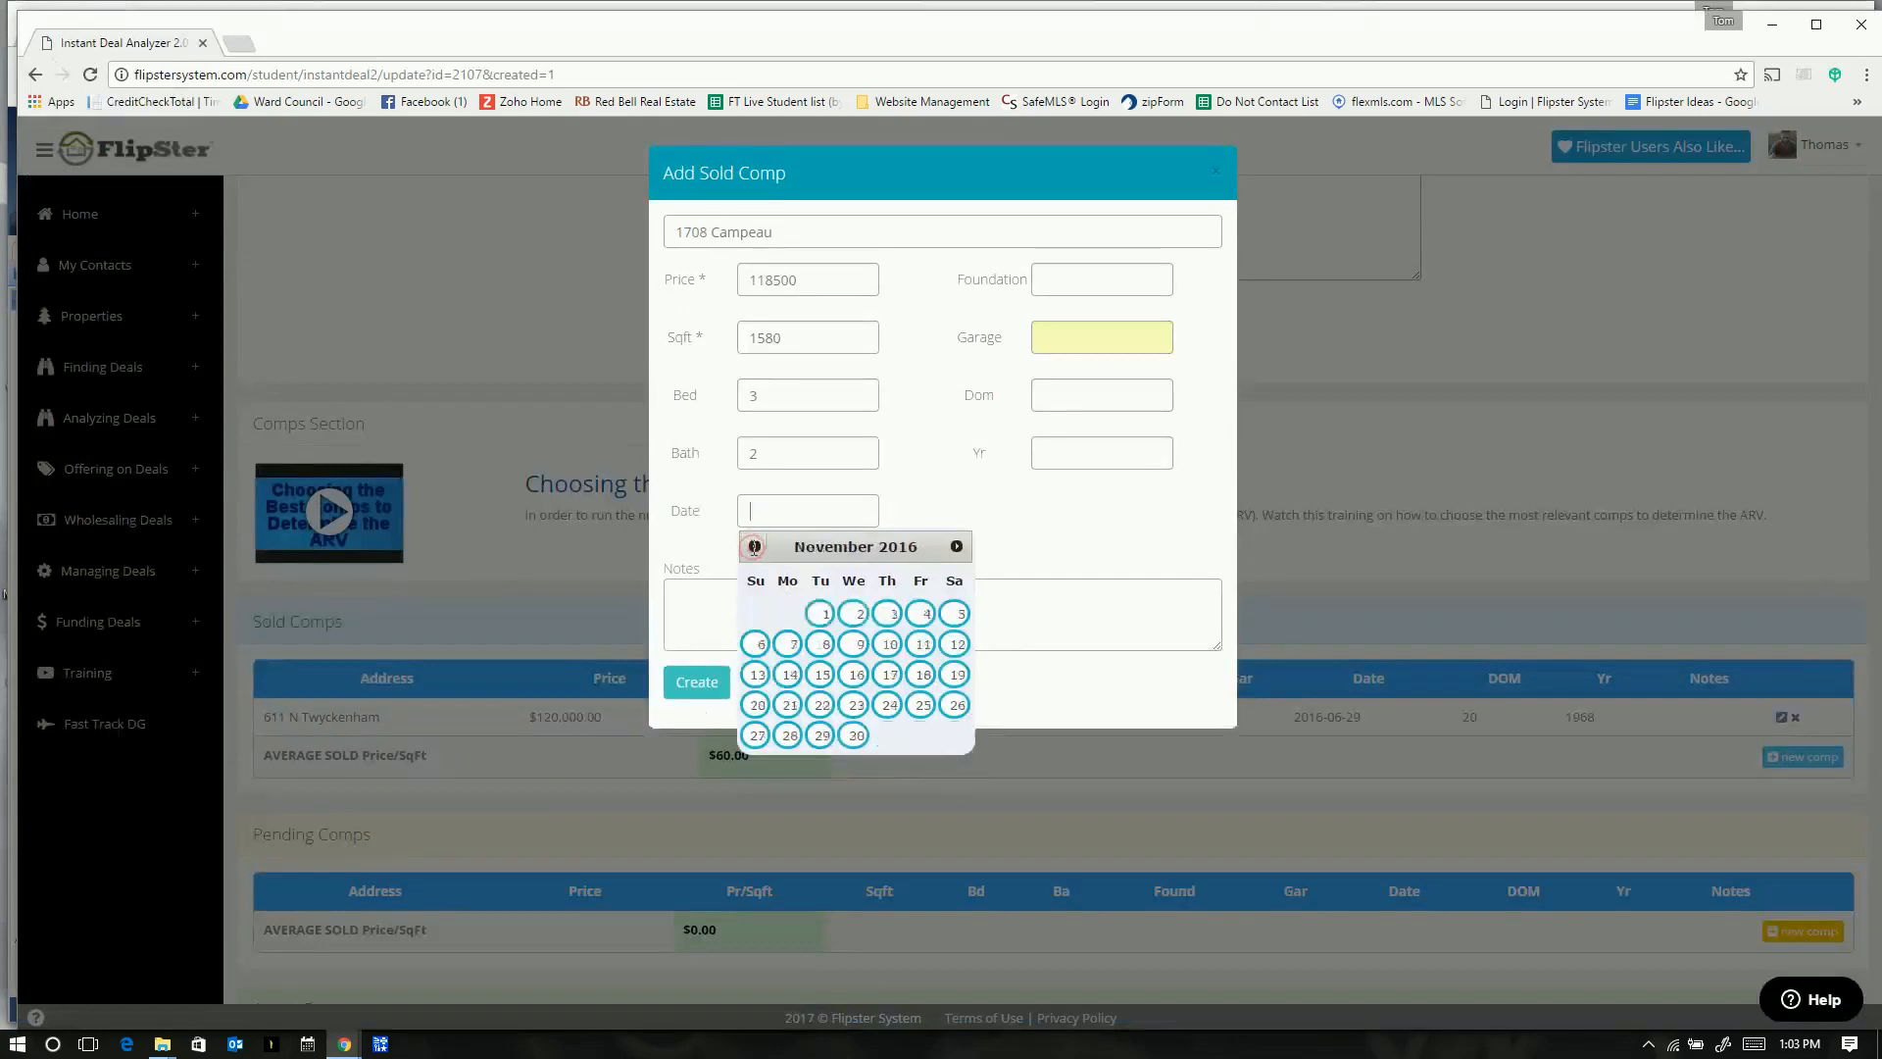
click(754, 546)
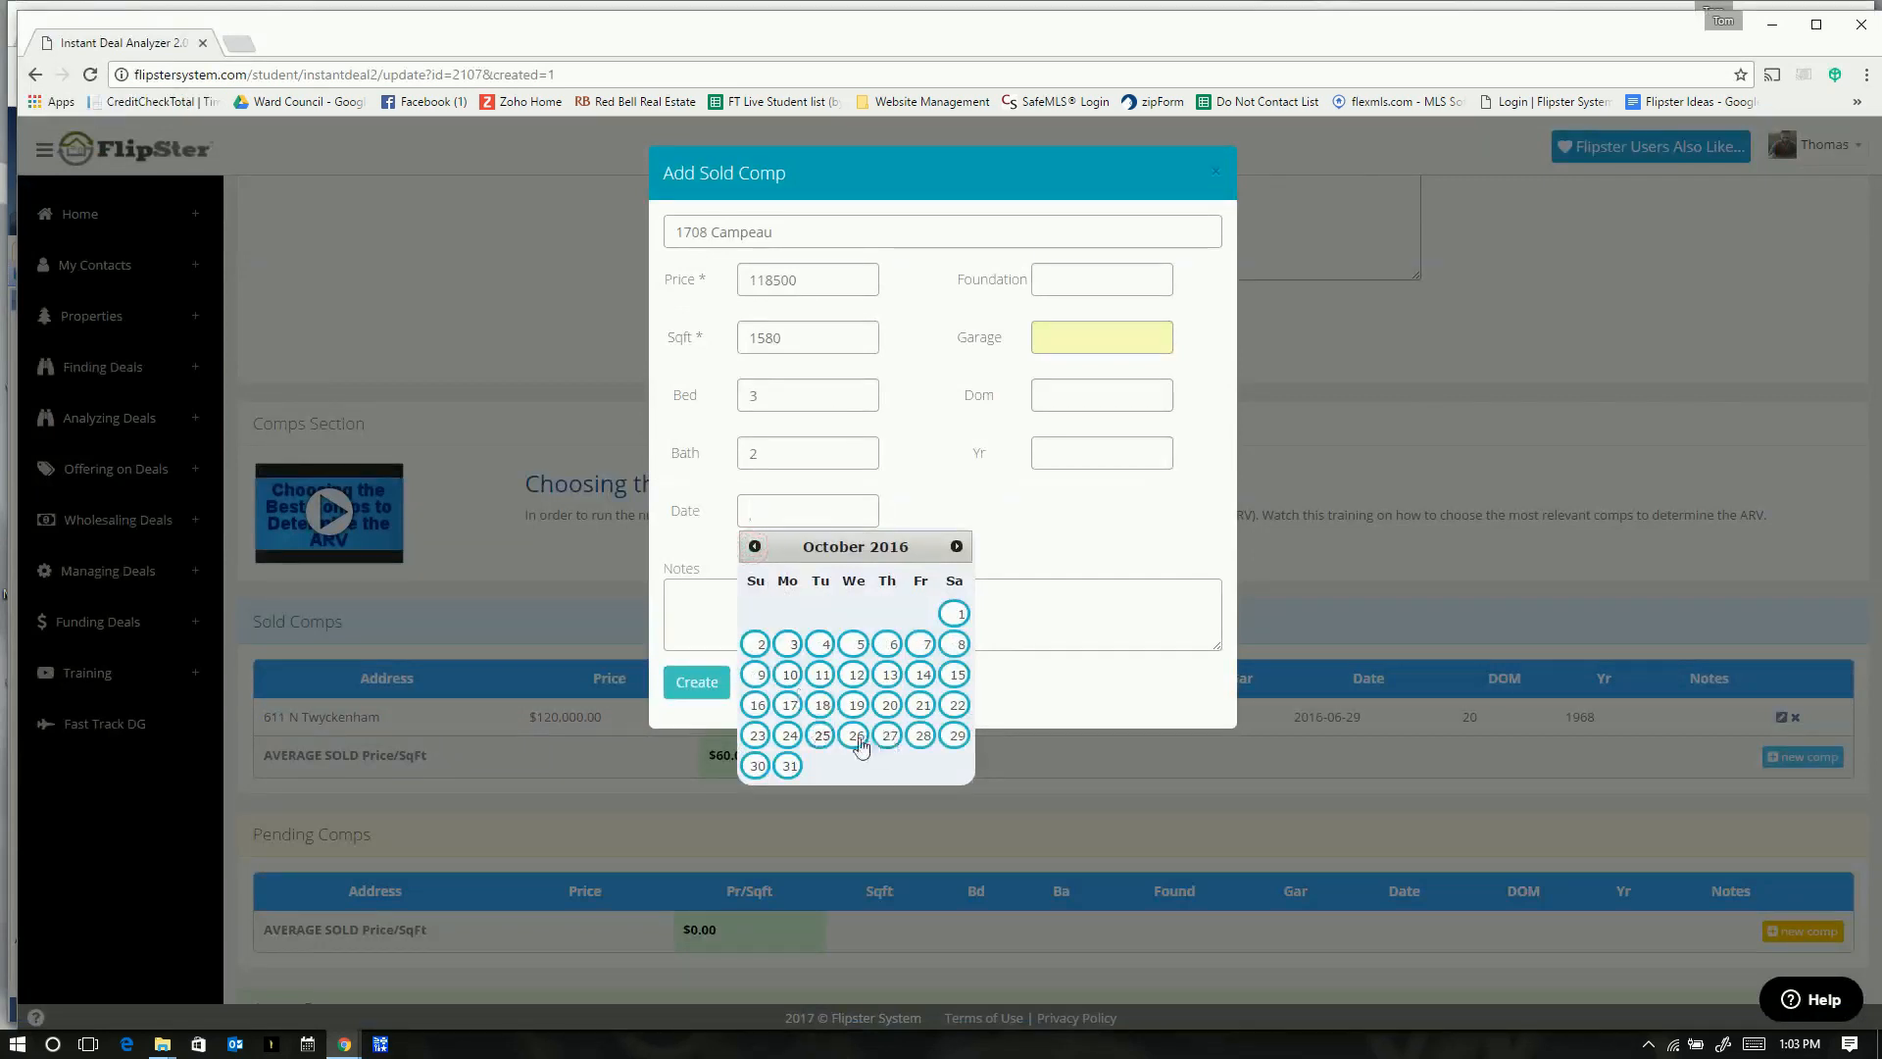
click(817, 644)
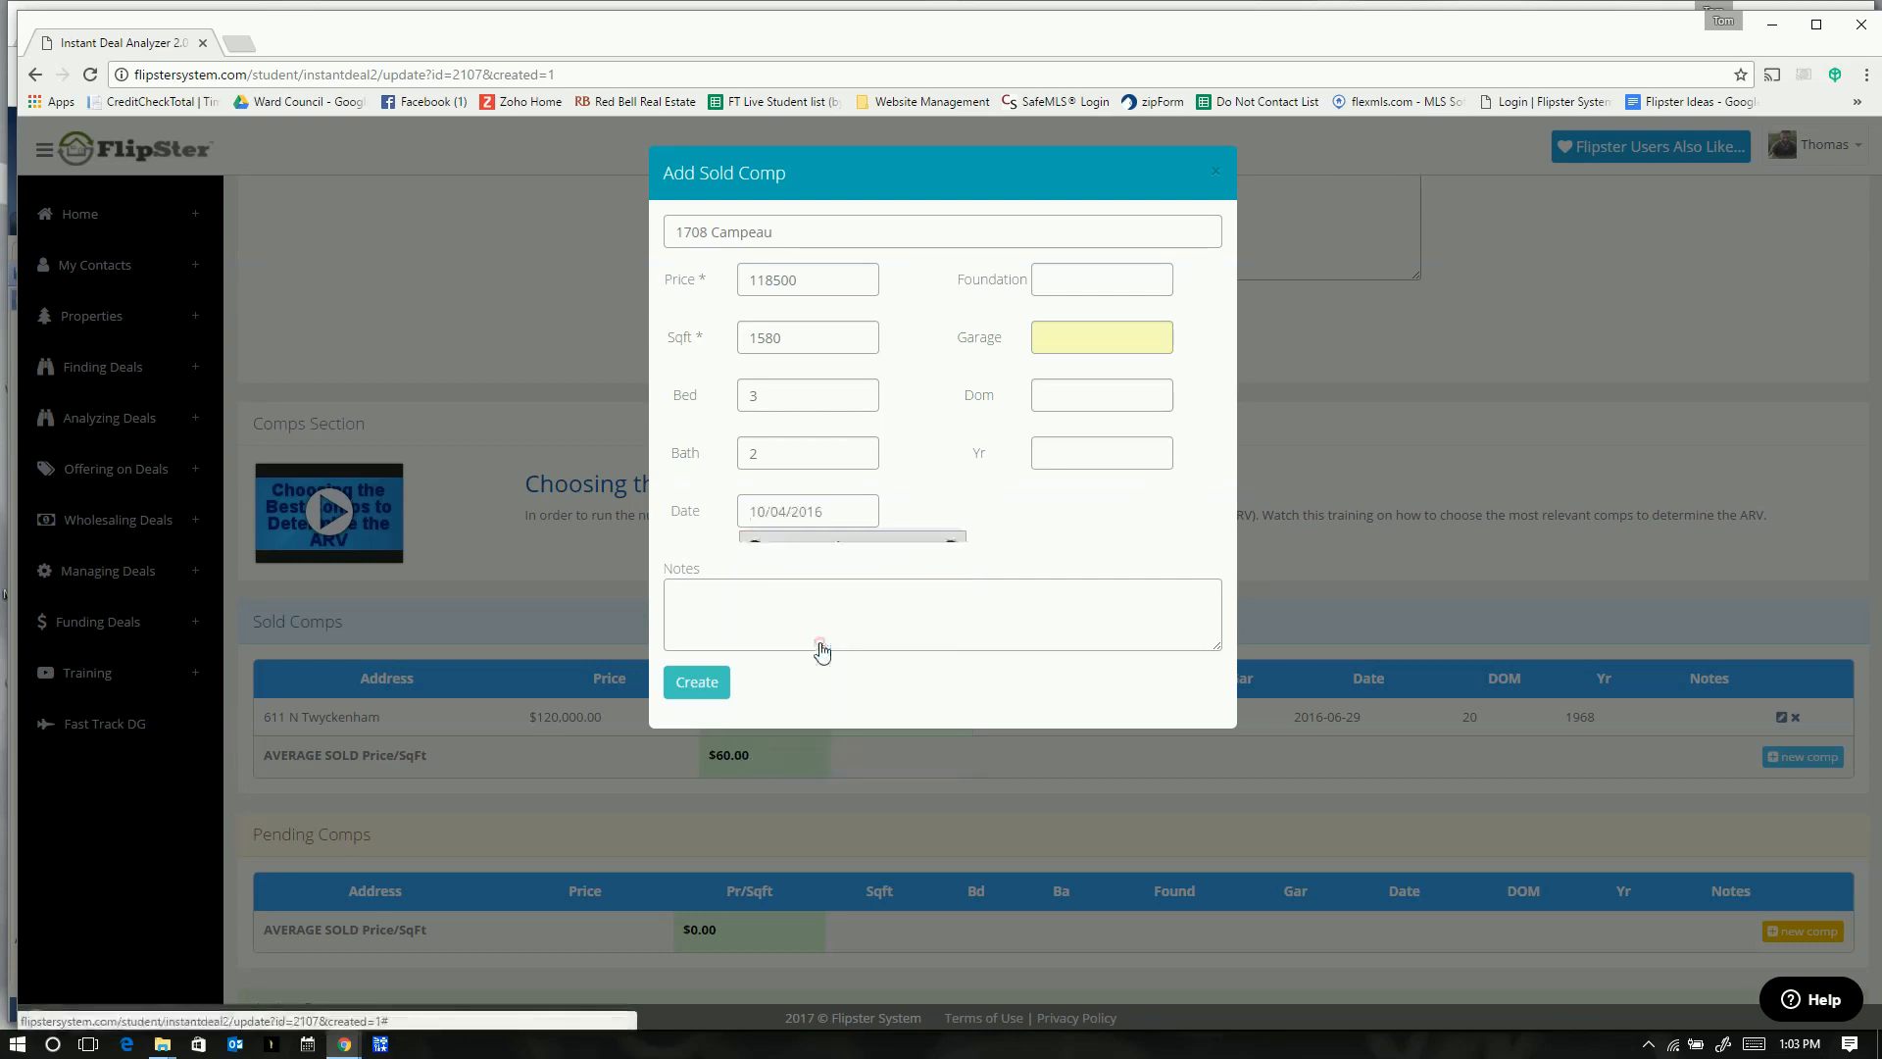
- Fill in year built 1970, 58 days on market, garage 2 and Bi-Level foundation
click(1063, 446)
key(alt+Tab)
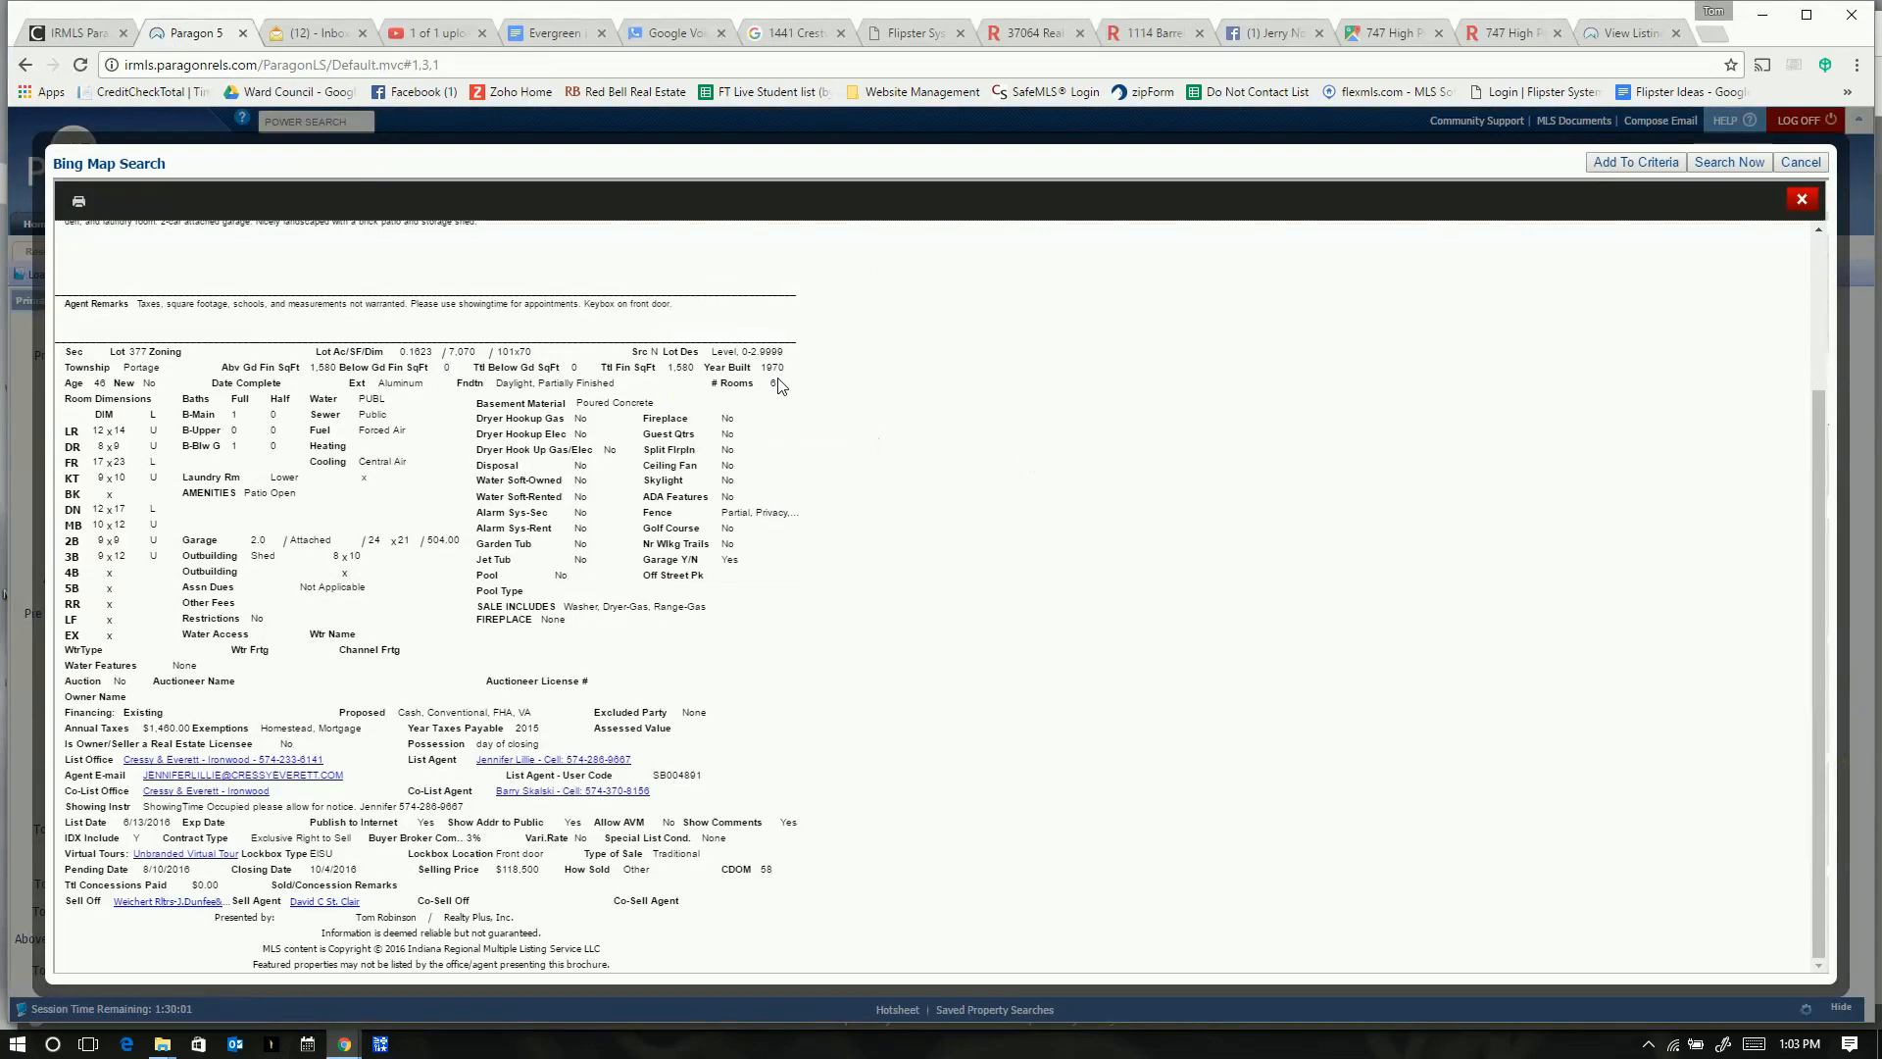
key(alt+Tab)
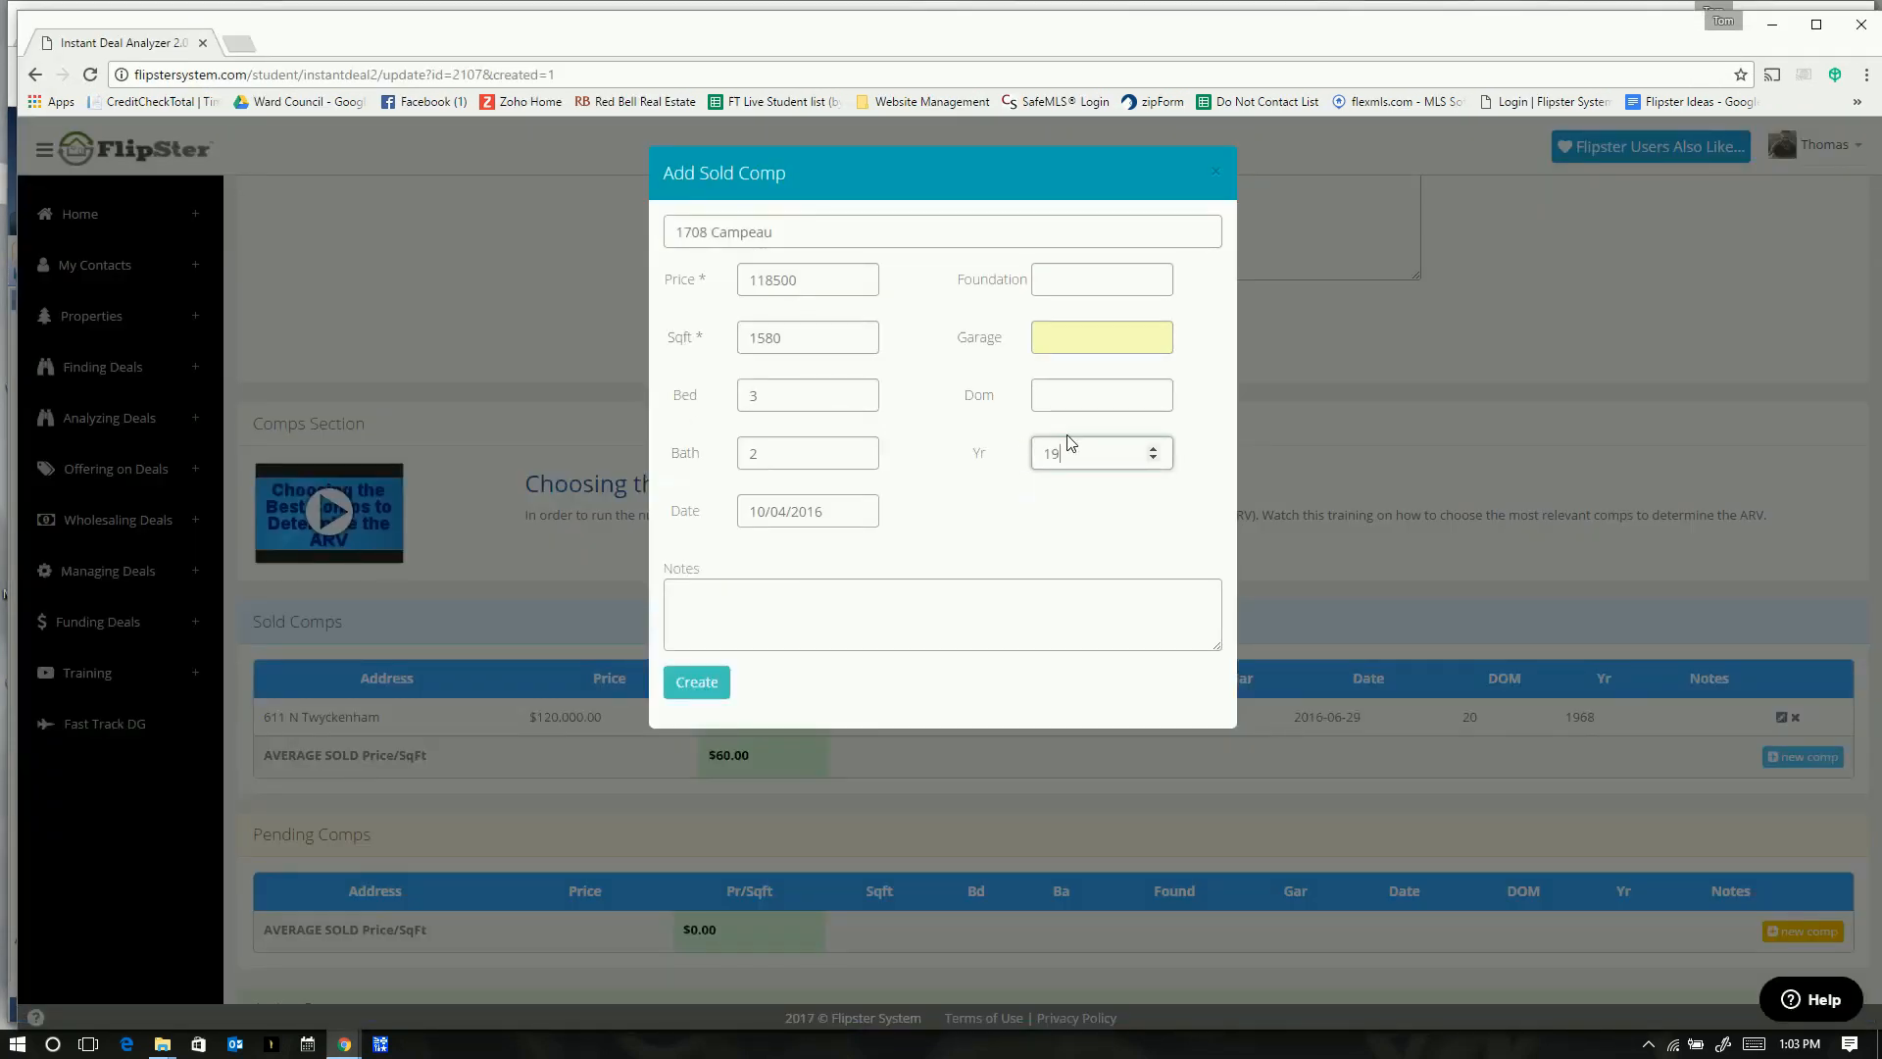
click(1153, 394)
key(alt+Tab)
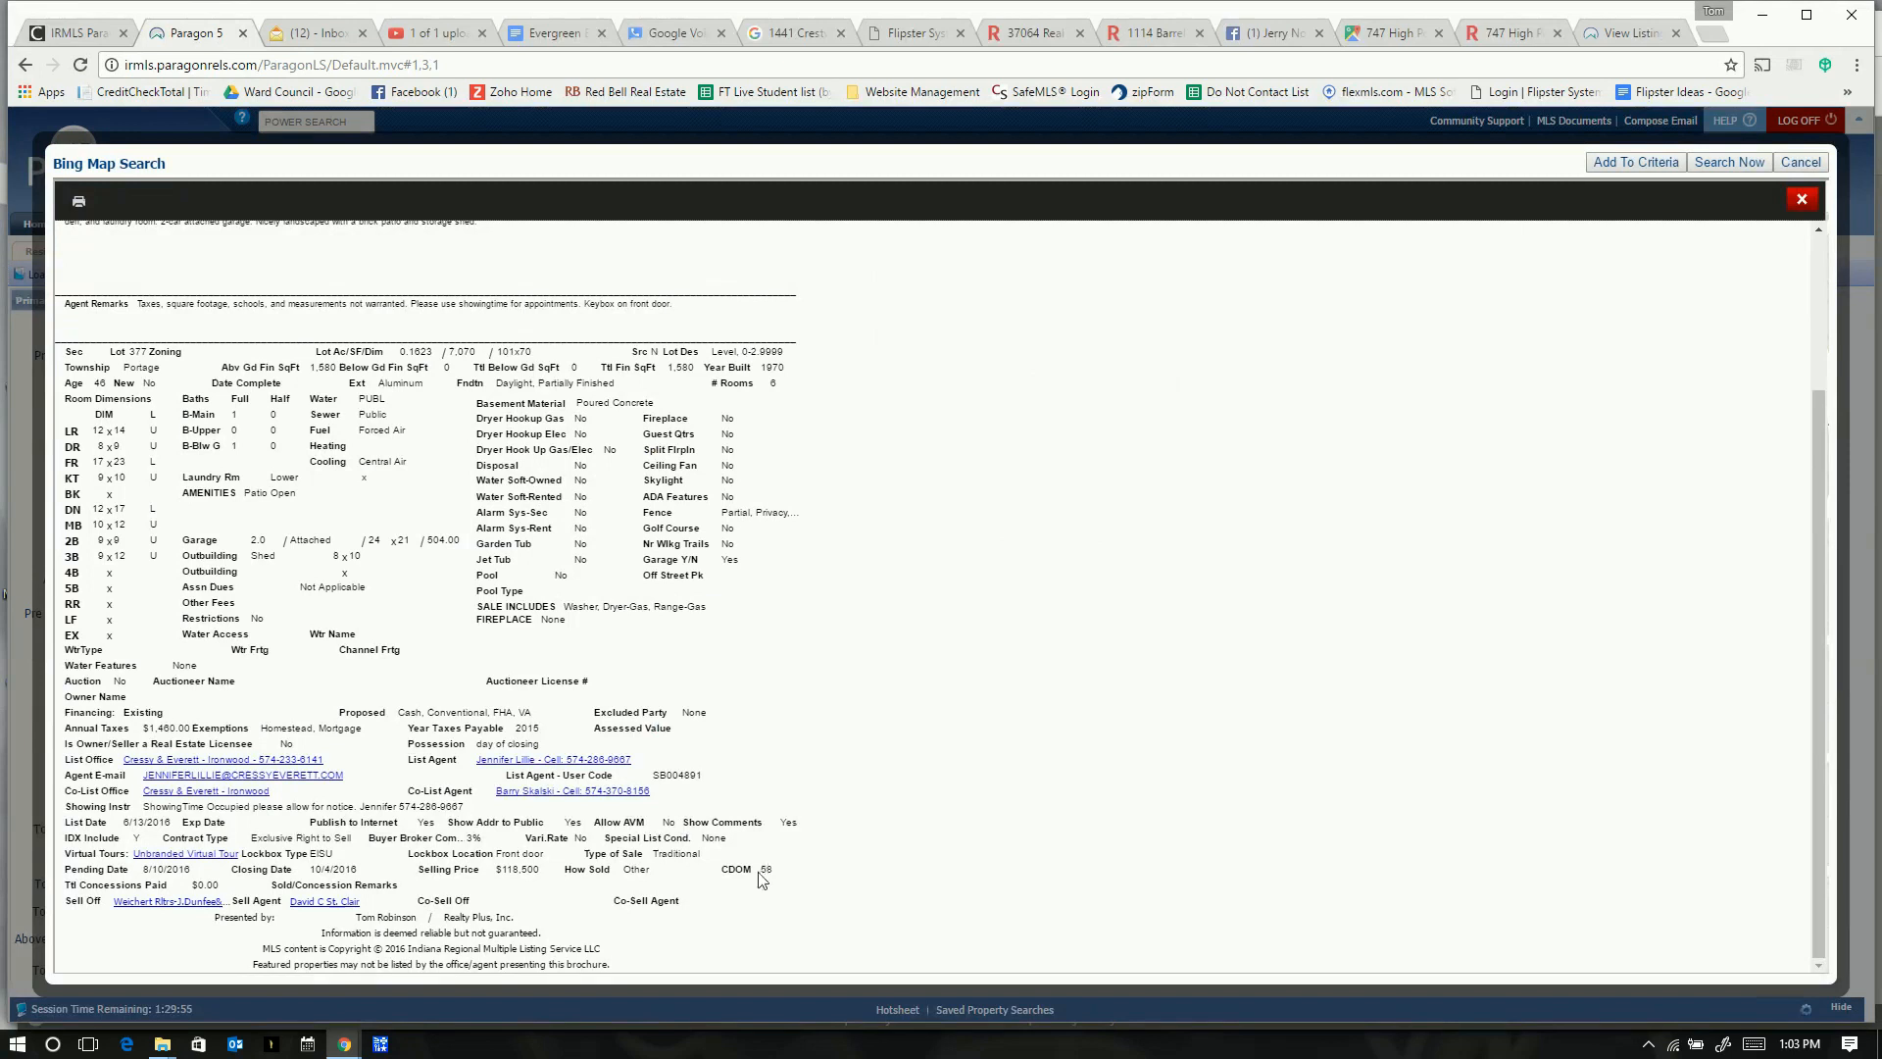
scroll(773, 752, up, 3)
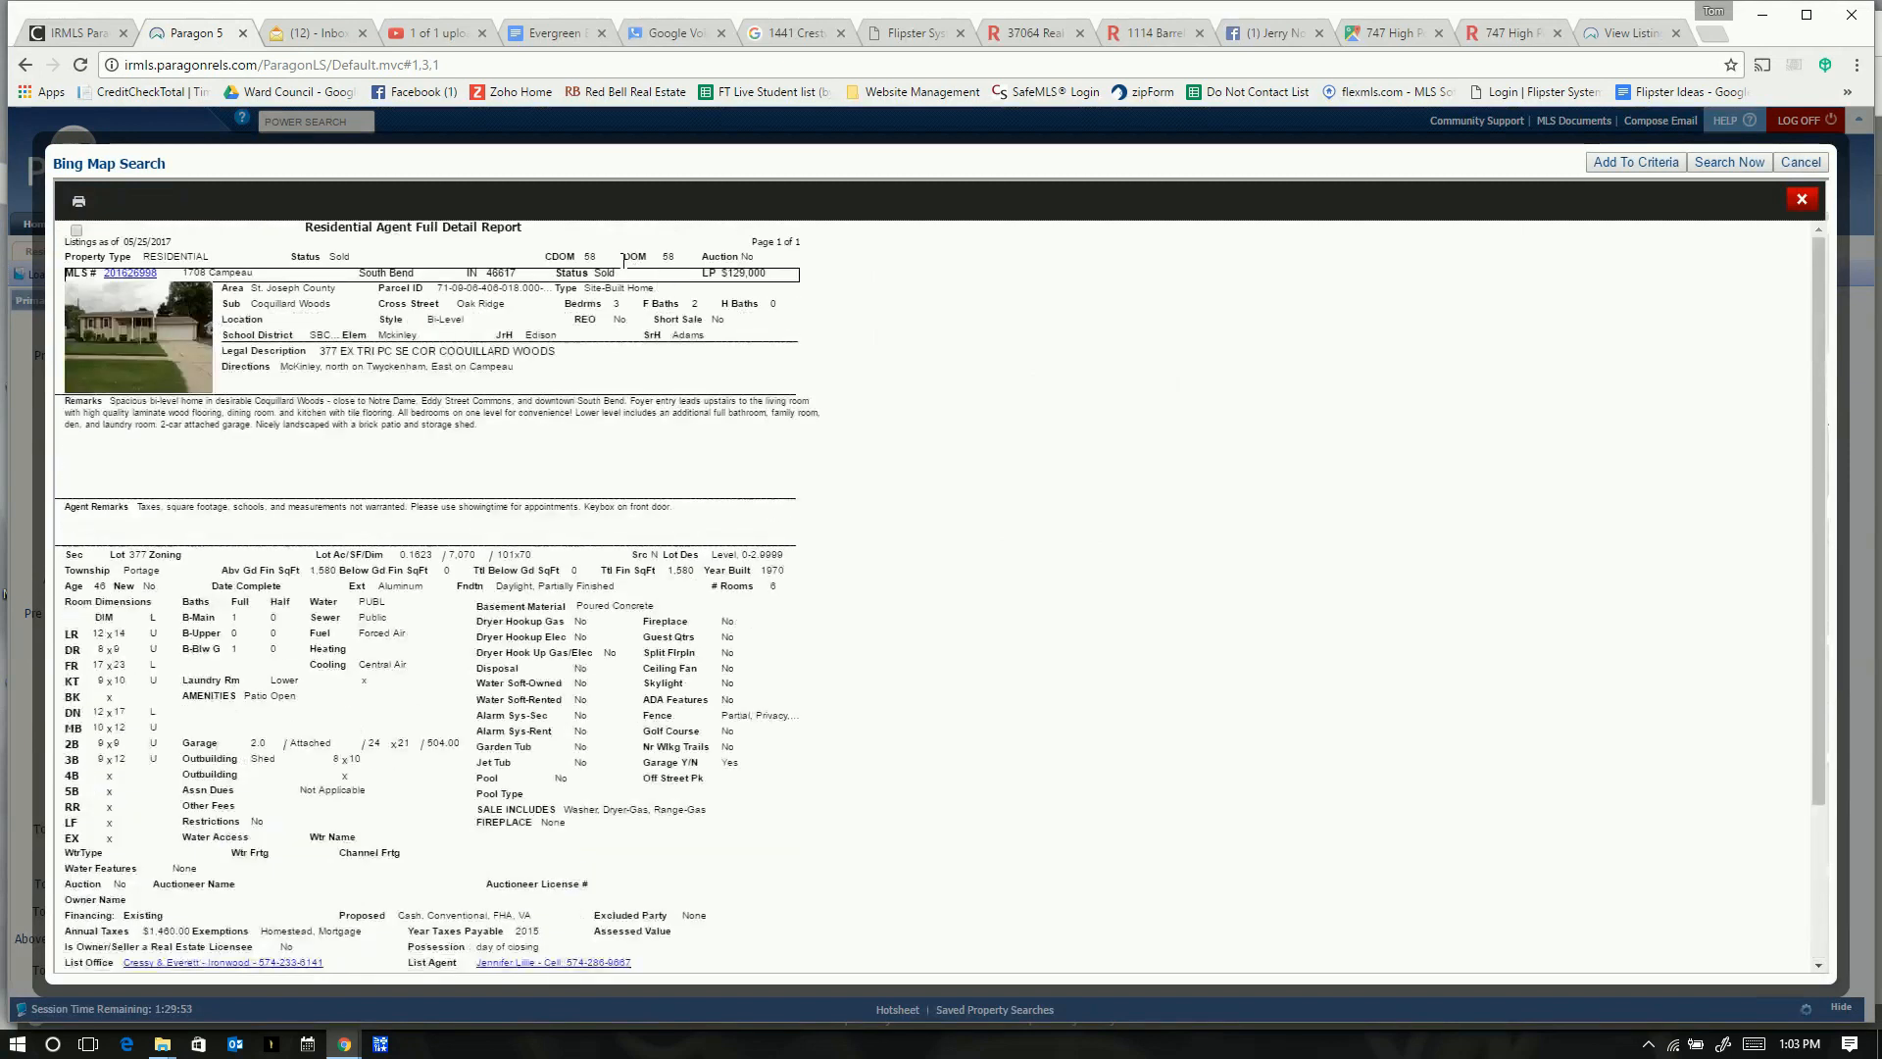
key(alt+Tab)
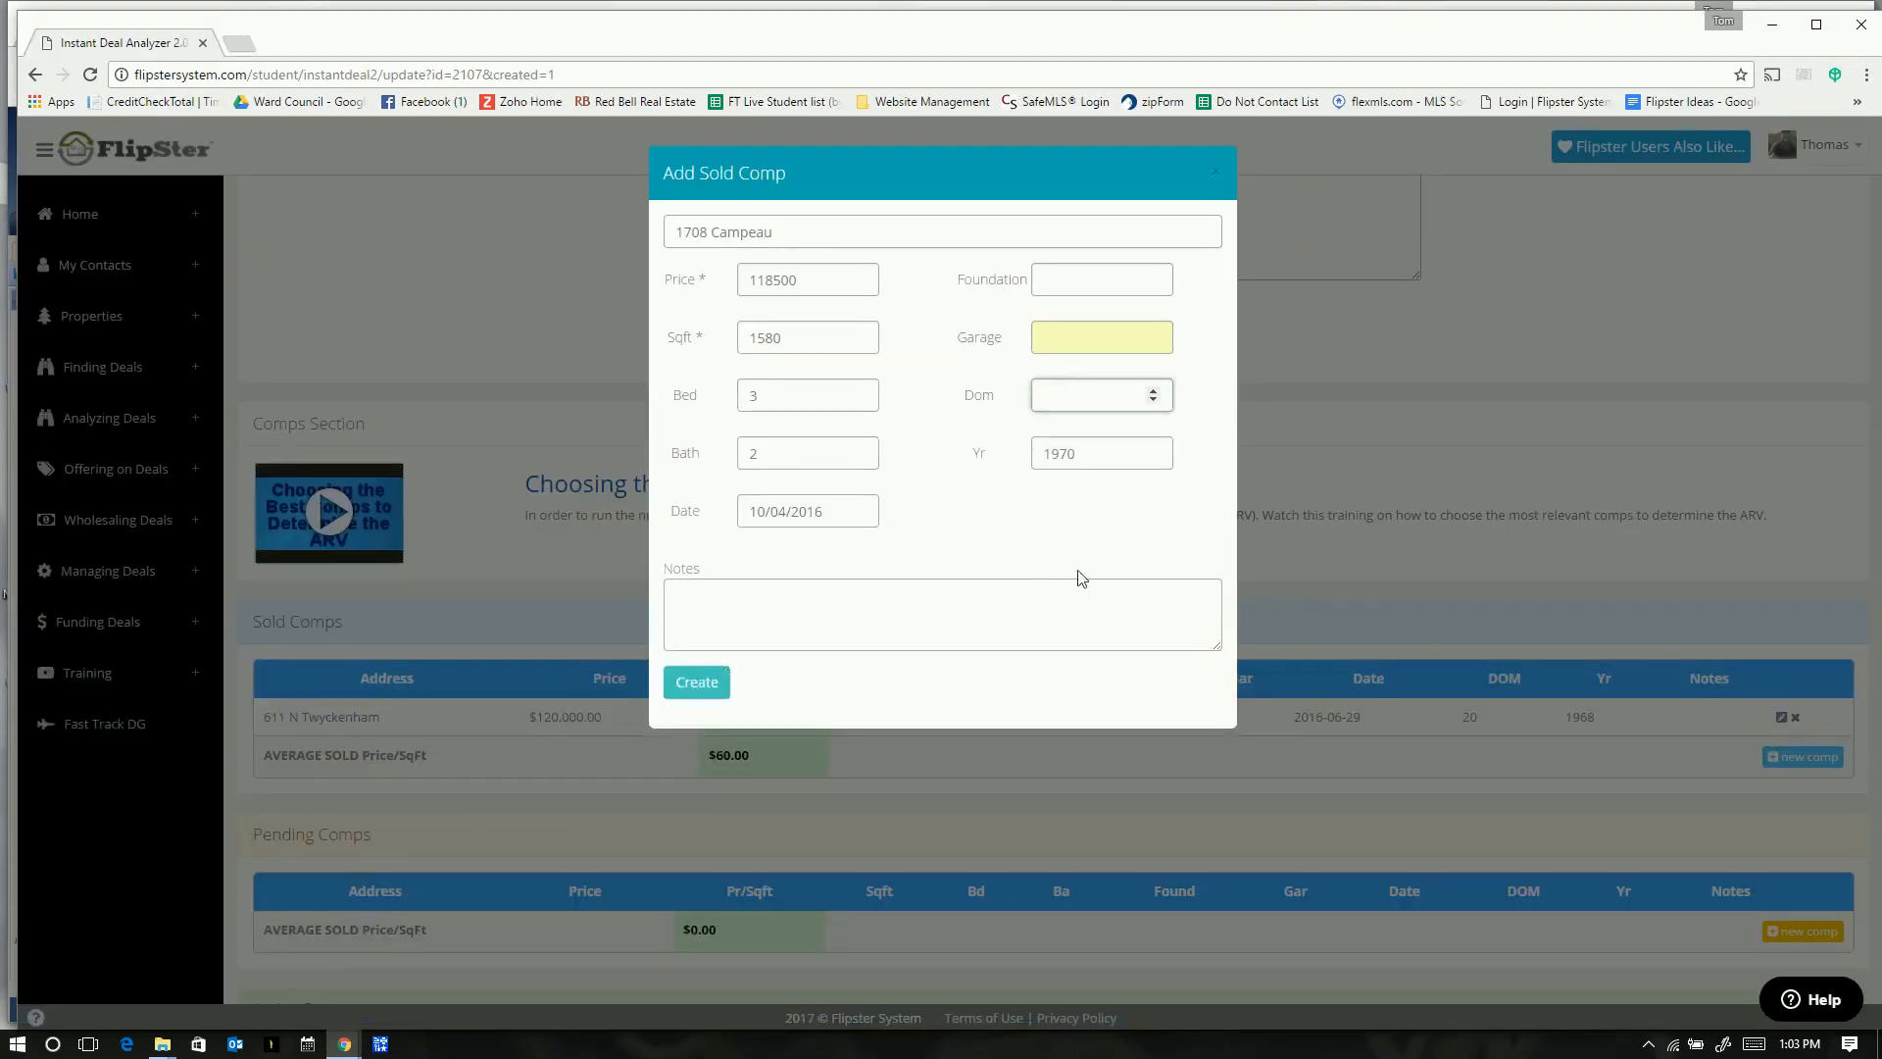
click(1072, 337)
text(2)
click(1063, 365)
click(1058, 281)
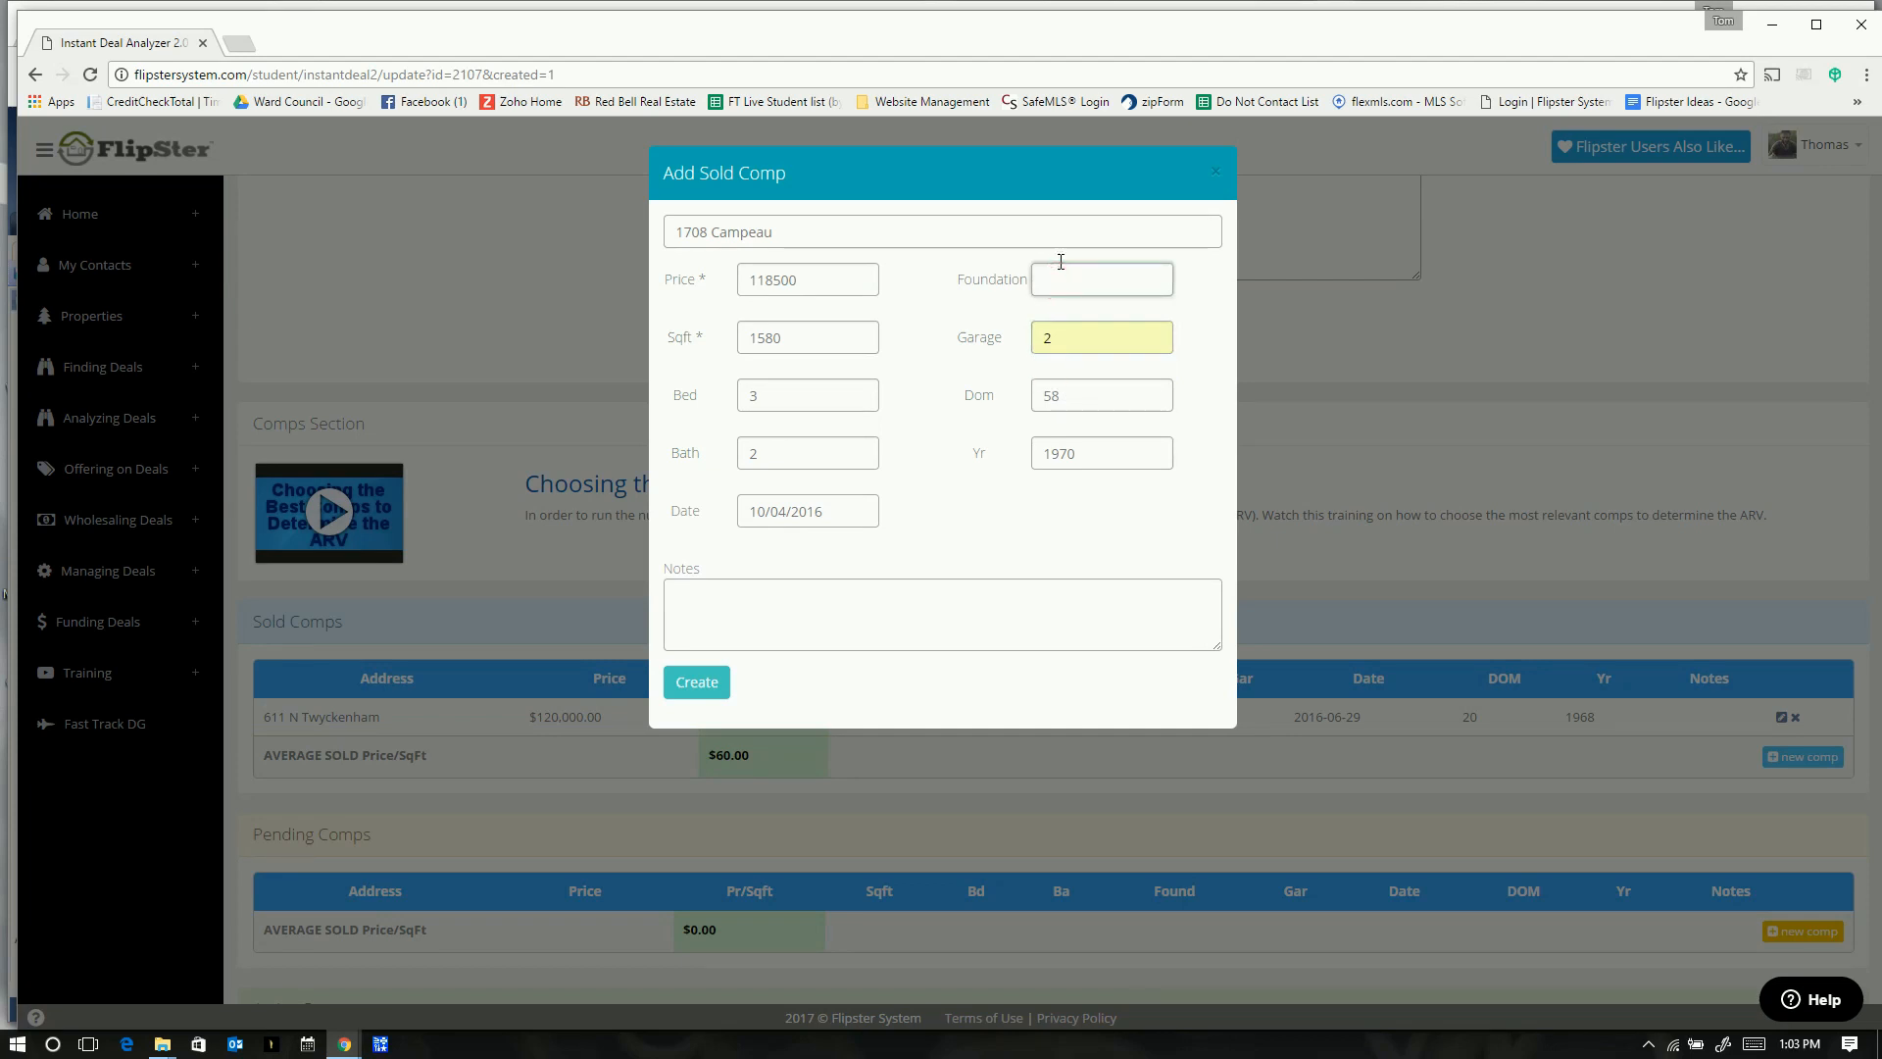
text(Bi-Level)
click(692, 683)
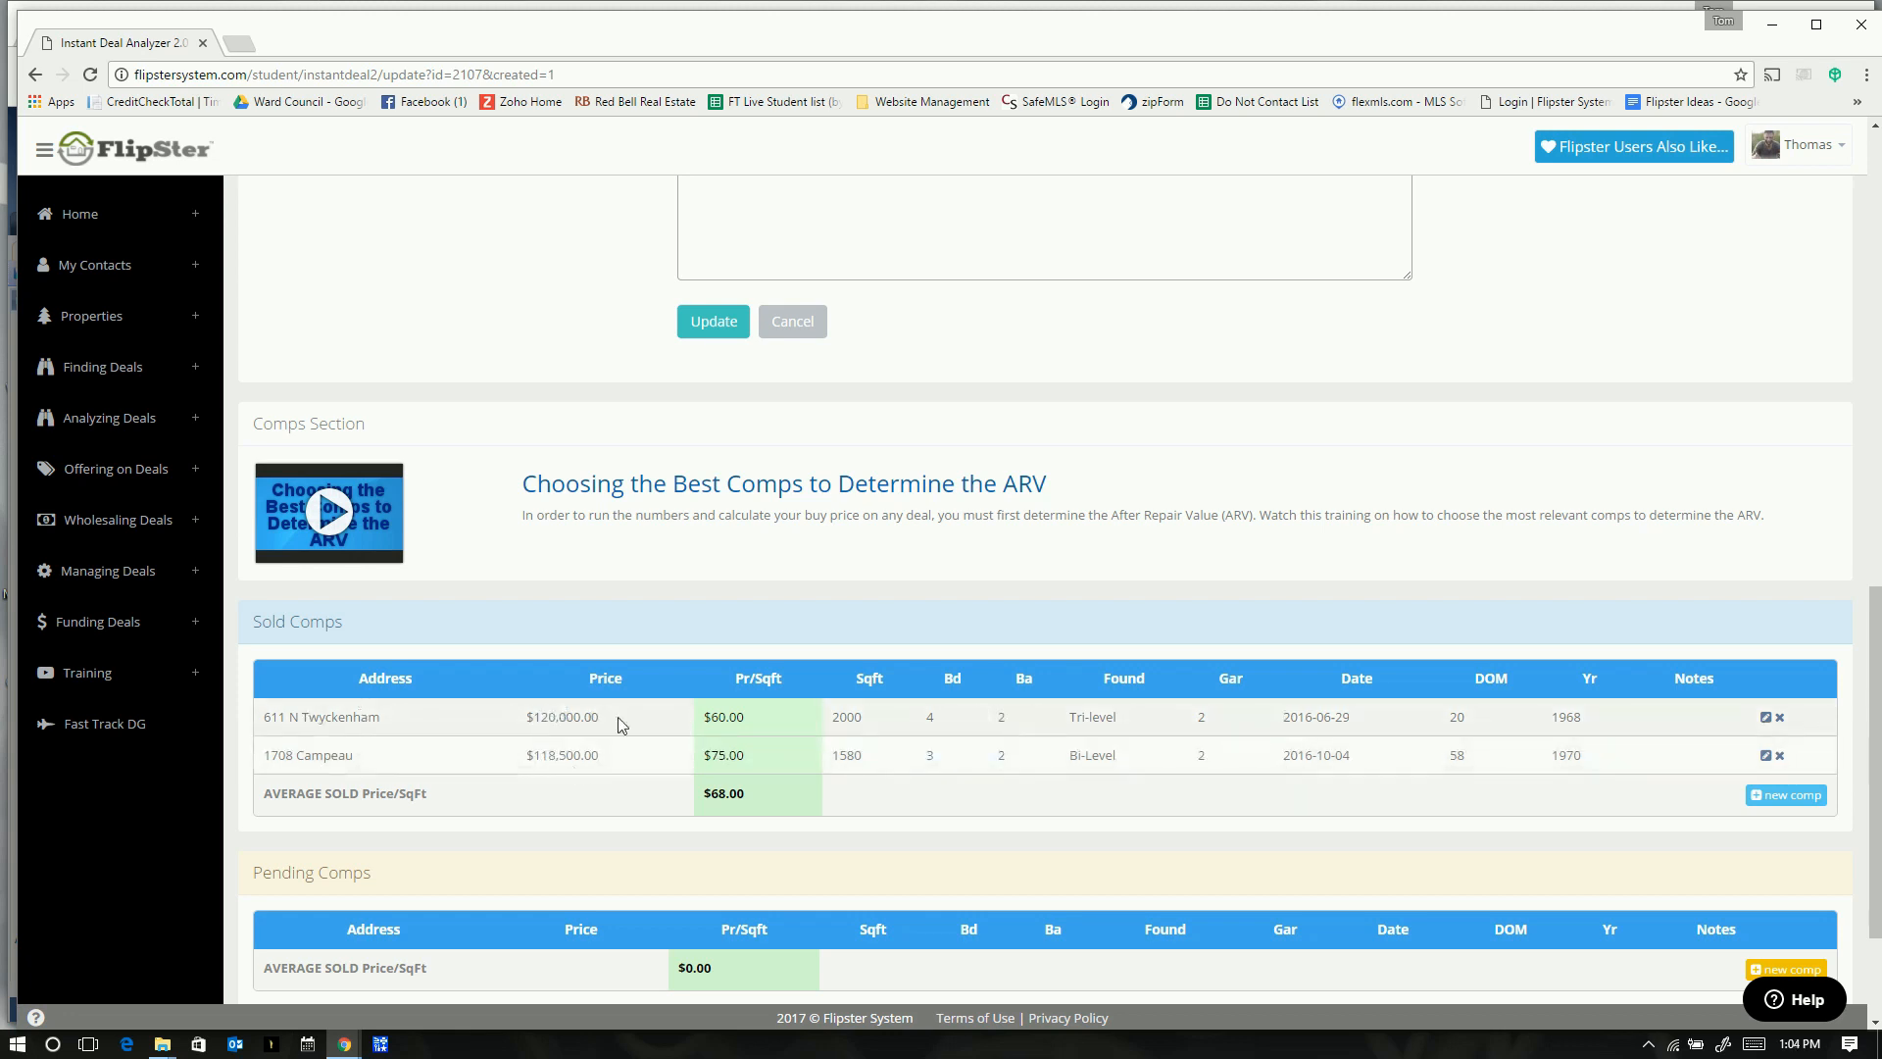
drag(746, 715, 702, 716)
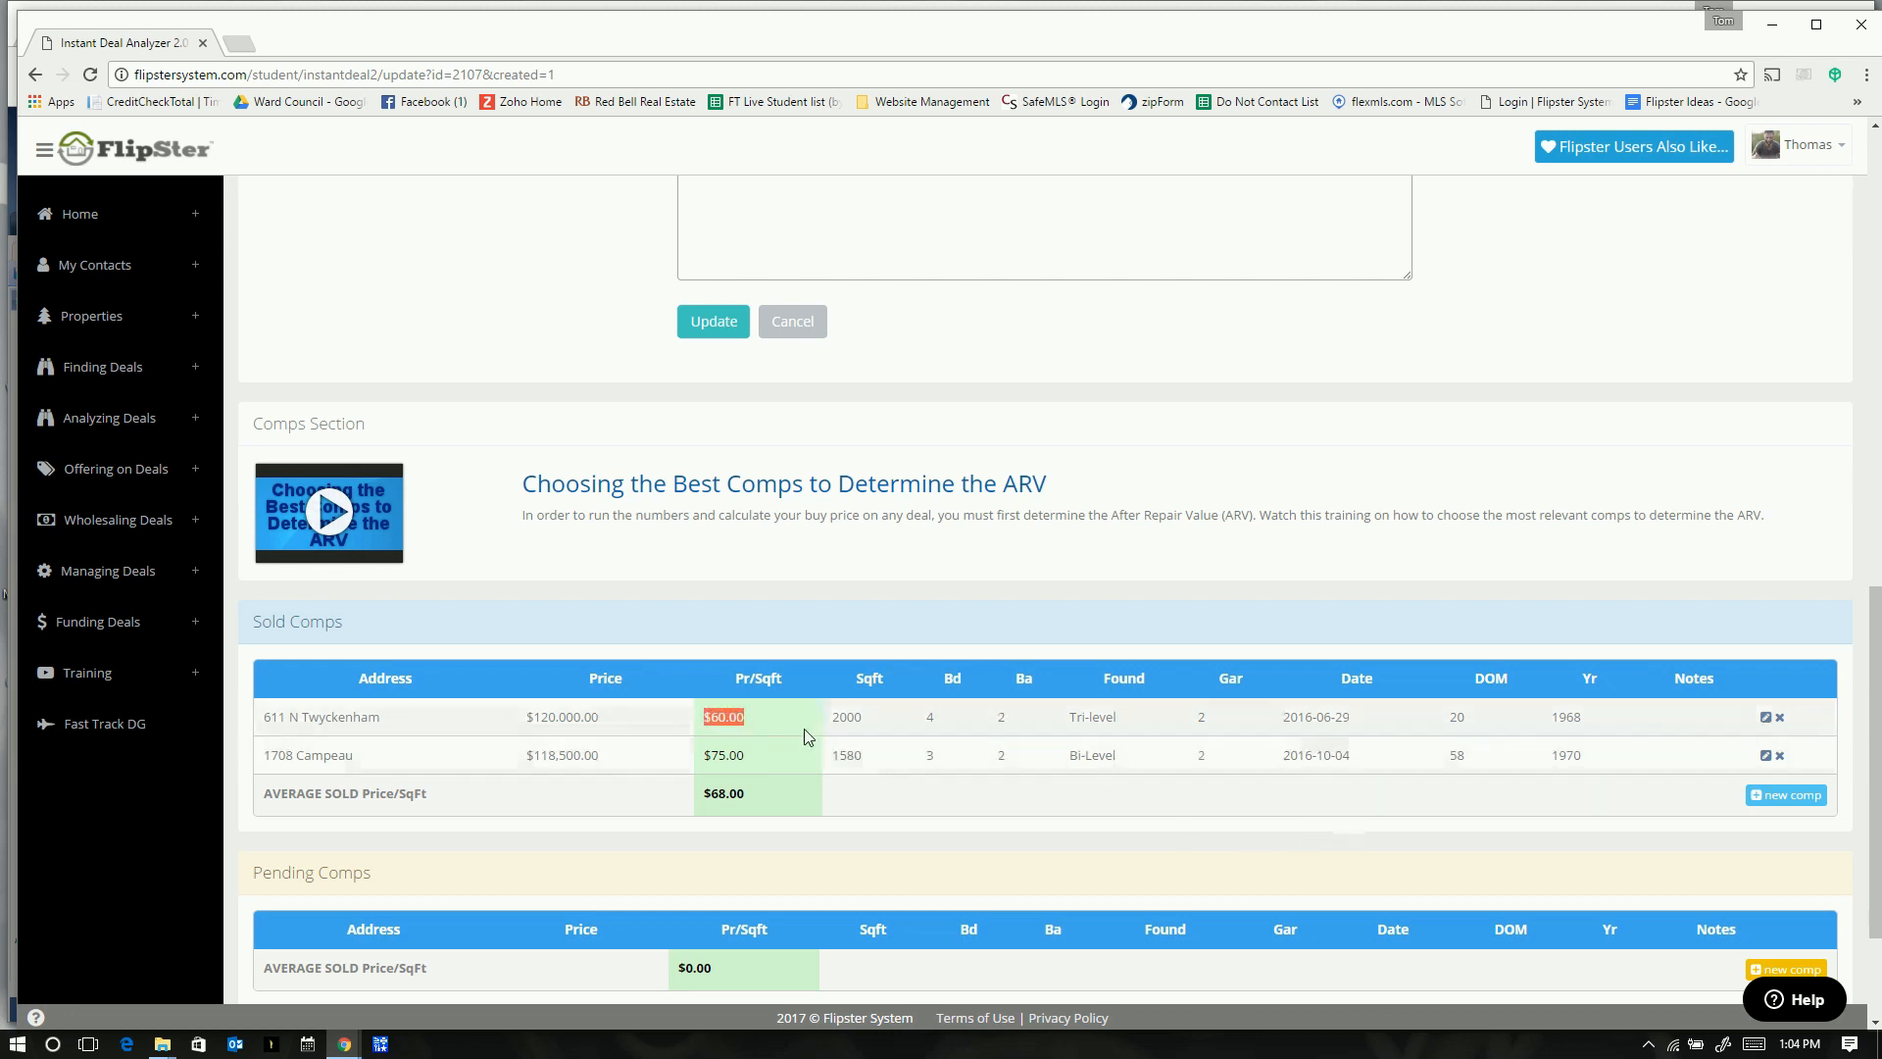
click(1595, 295)
- Set ARV Price Per Sqft to 60 and update the deal, giving Buy Price 39256
scroll(1591, 307, up, 10)
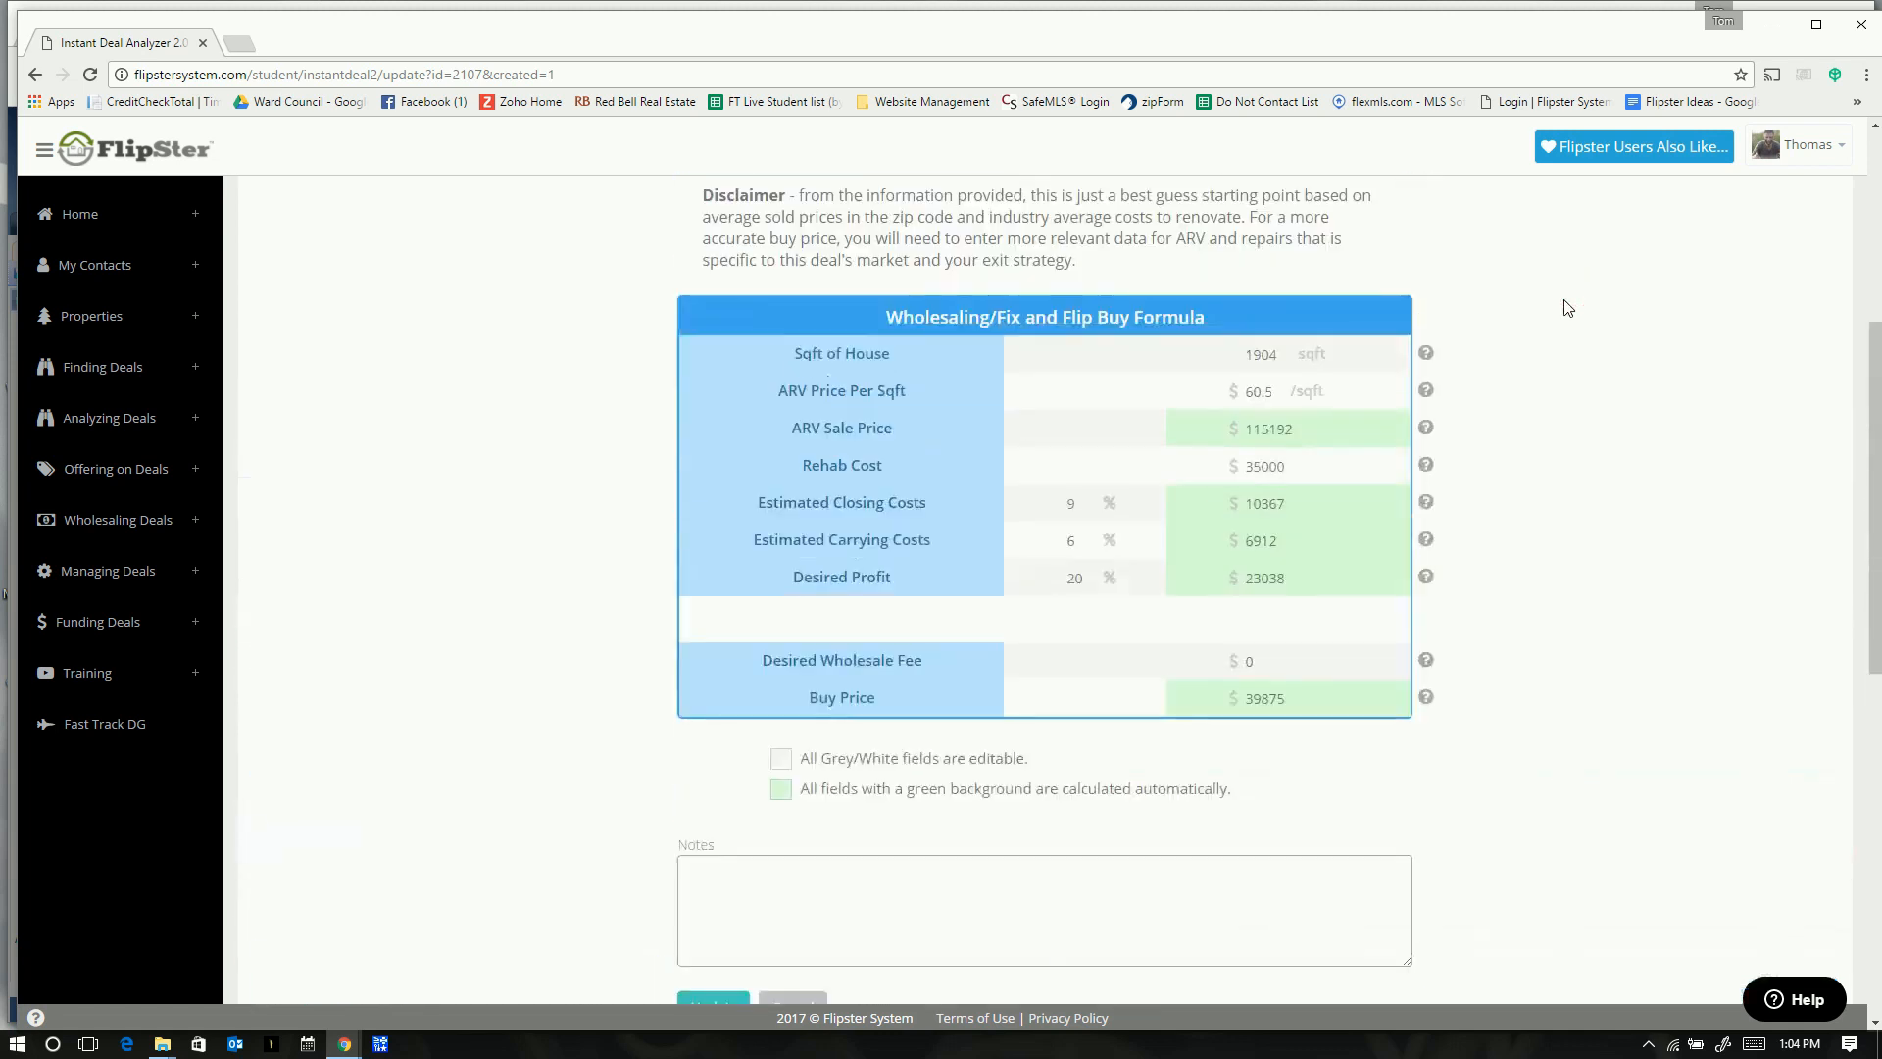
scroll(1264, 700, down, 1)
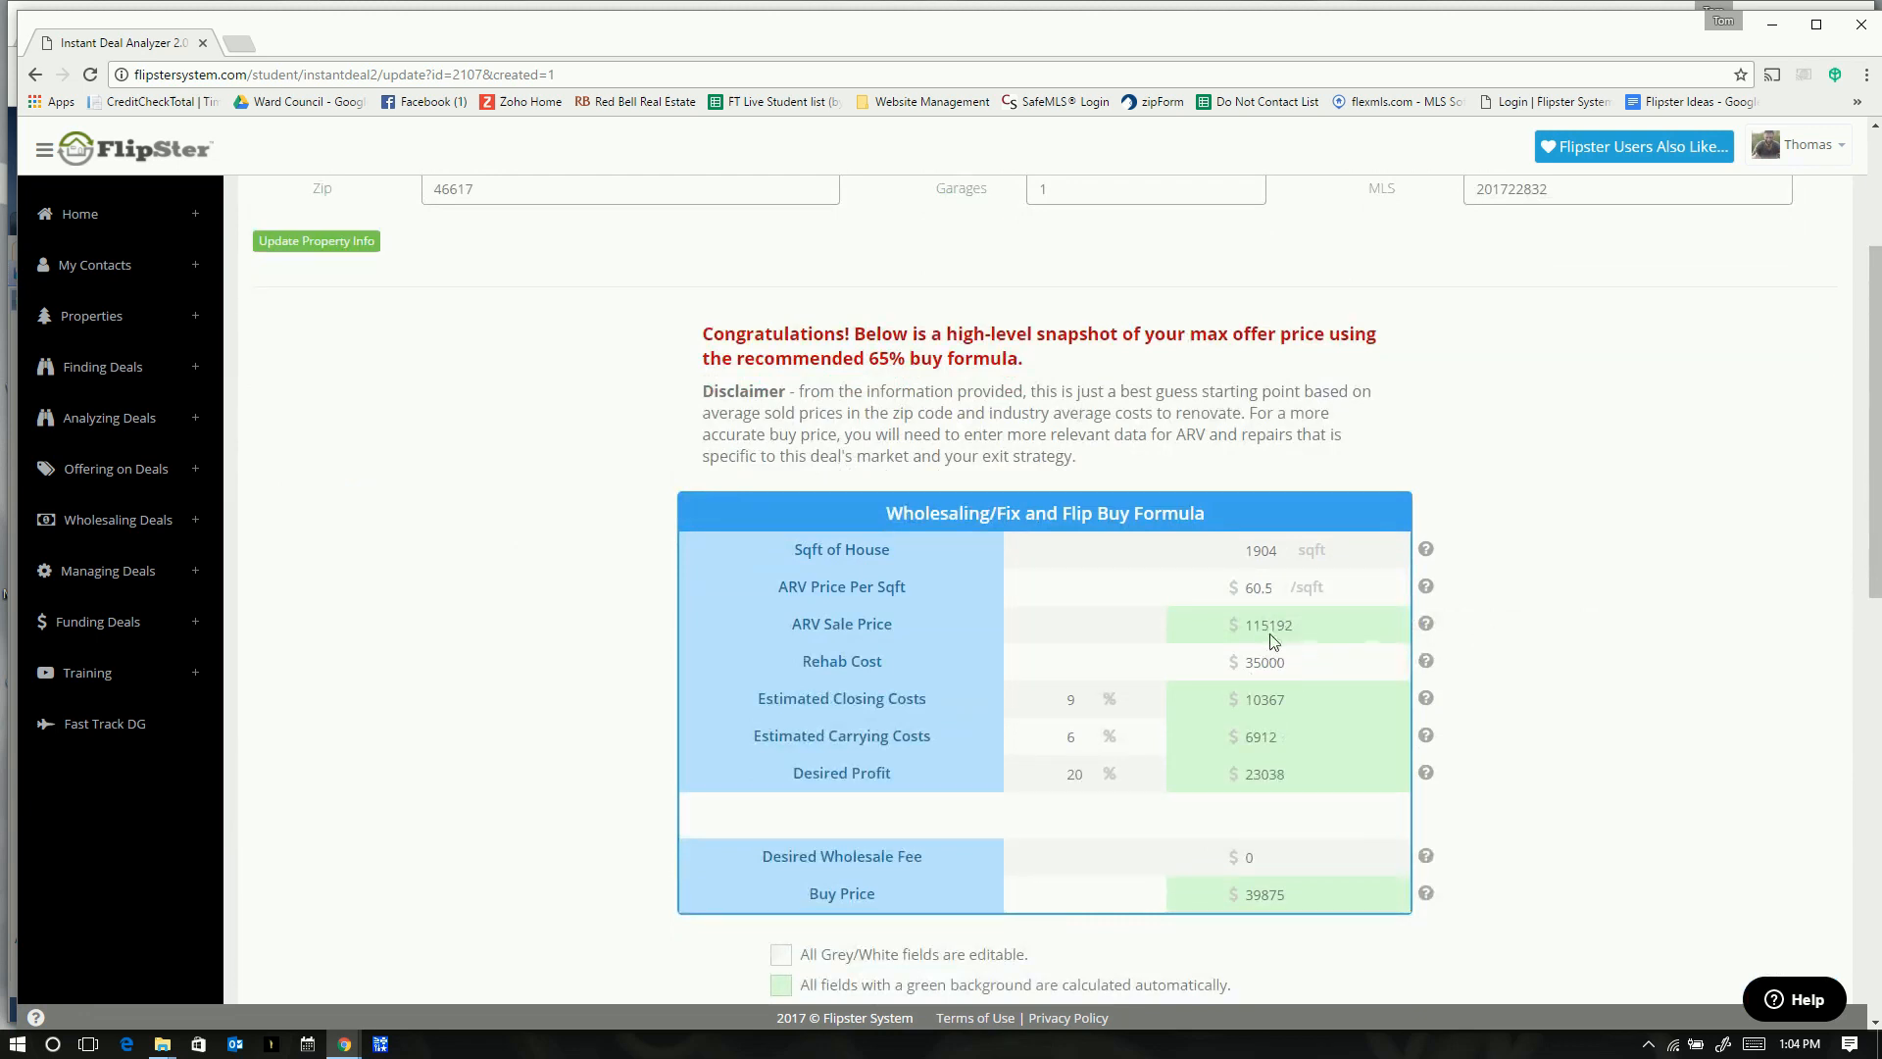
scroll(1279, 669, down, 1)
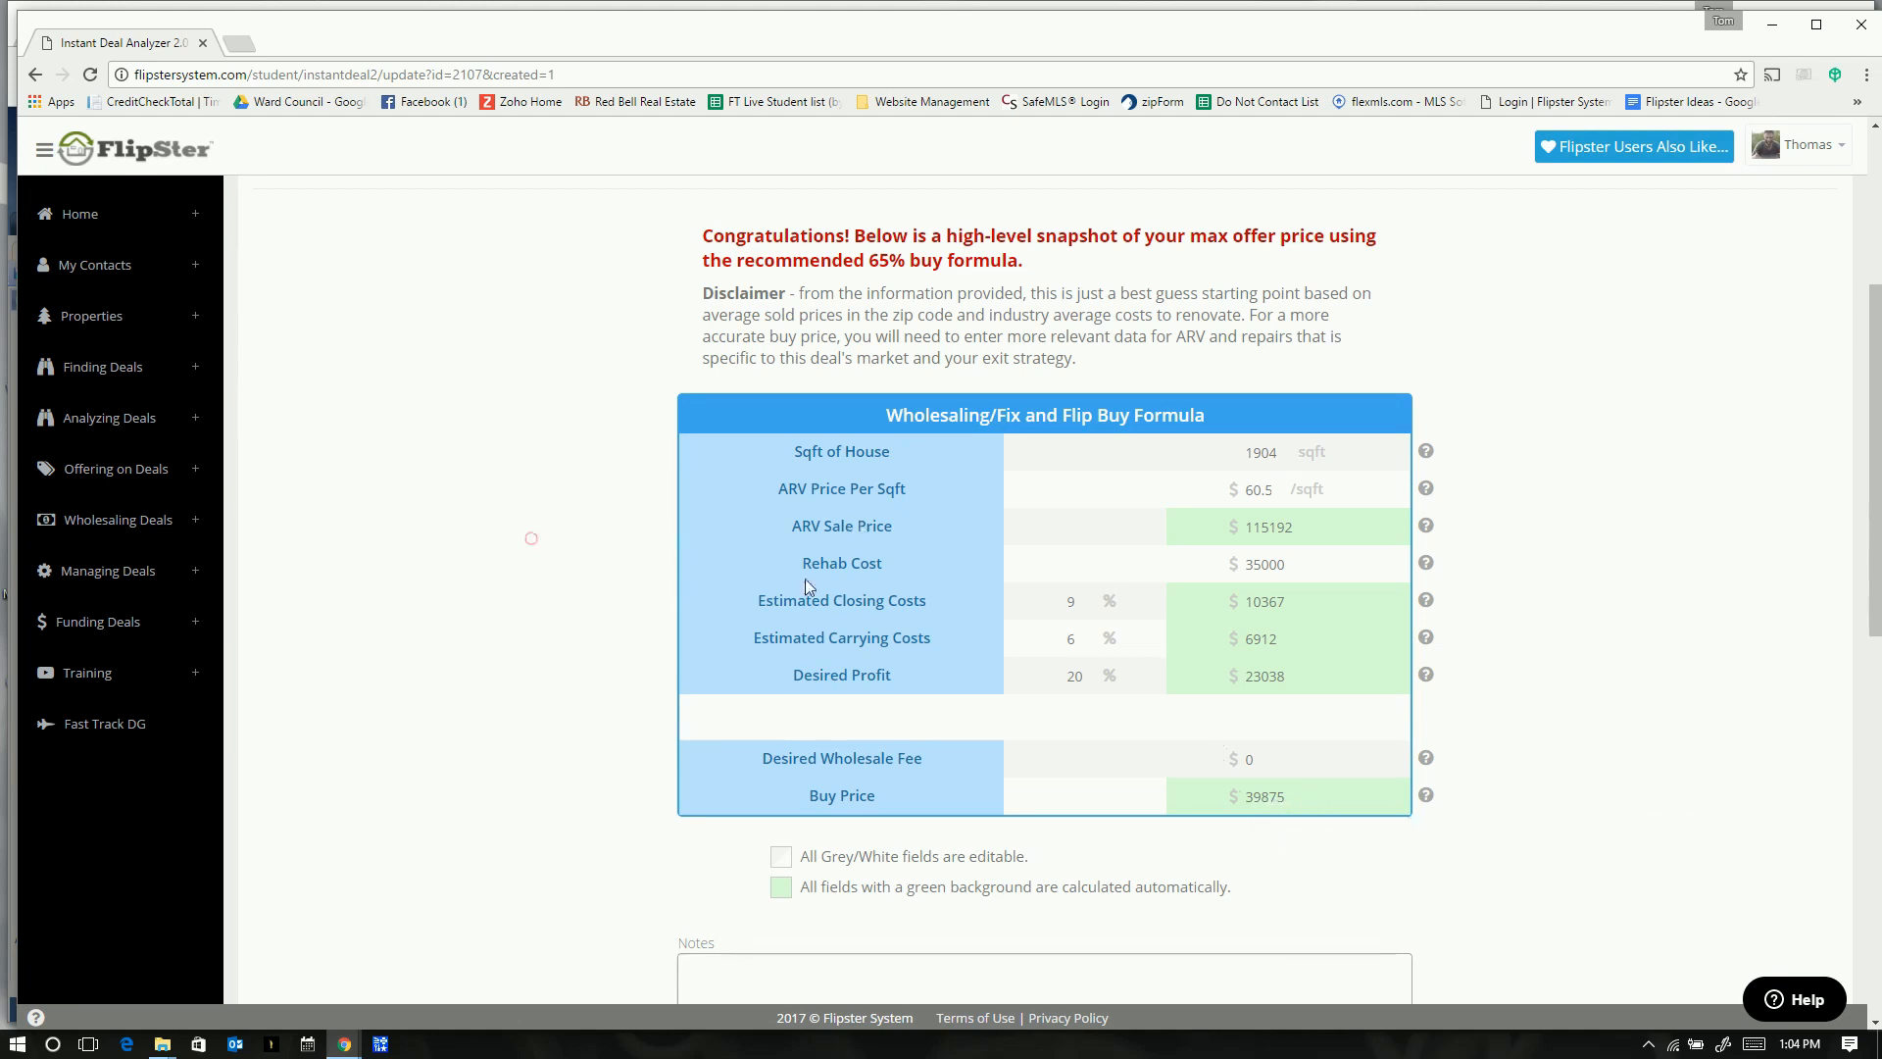
scroll(529, 534, down, 10)
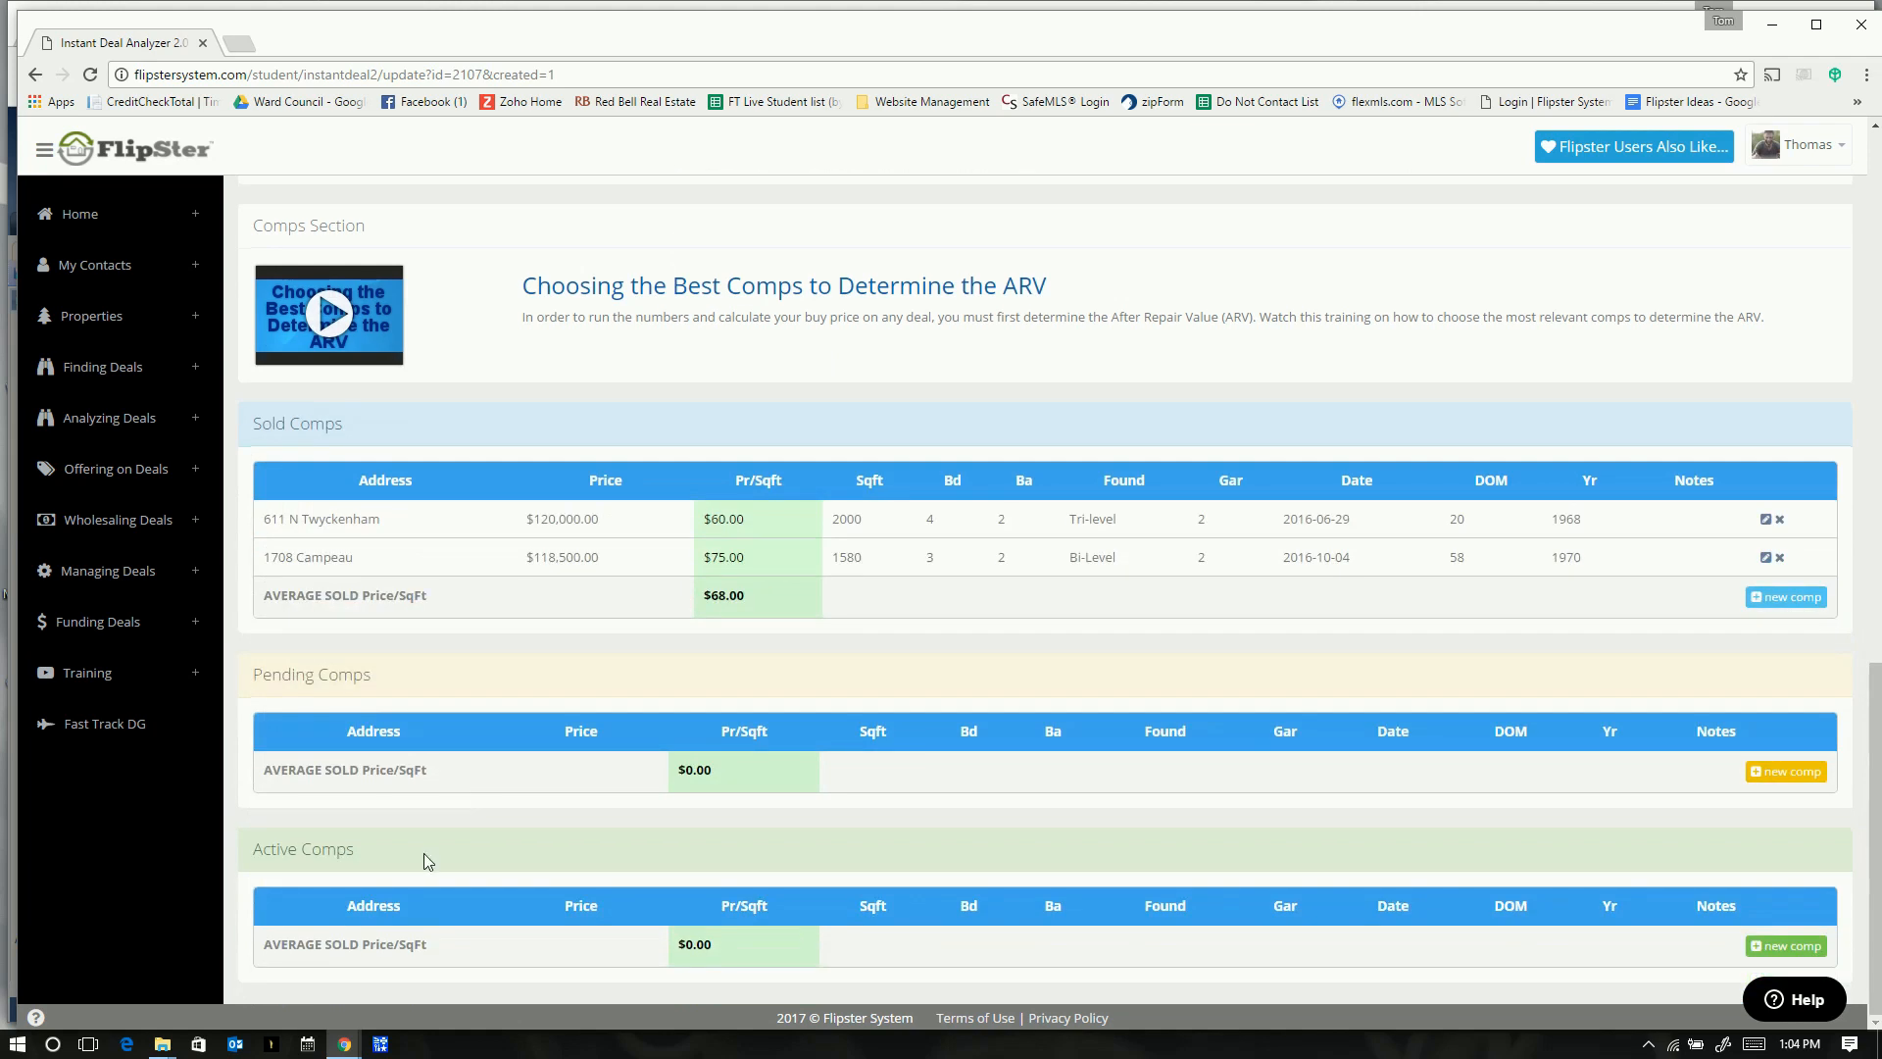
scroll(1427, 634, up, 4)
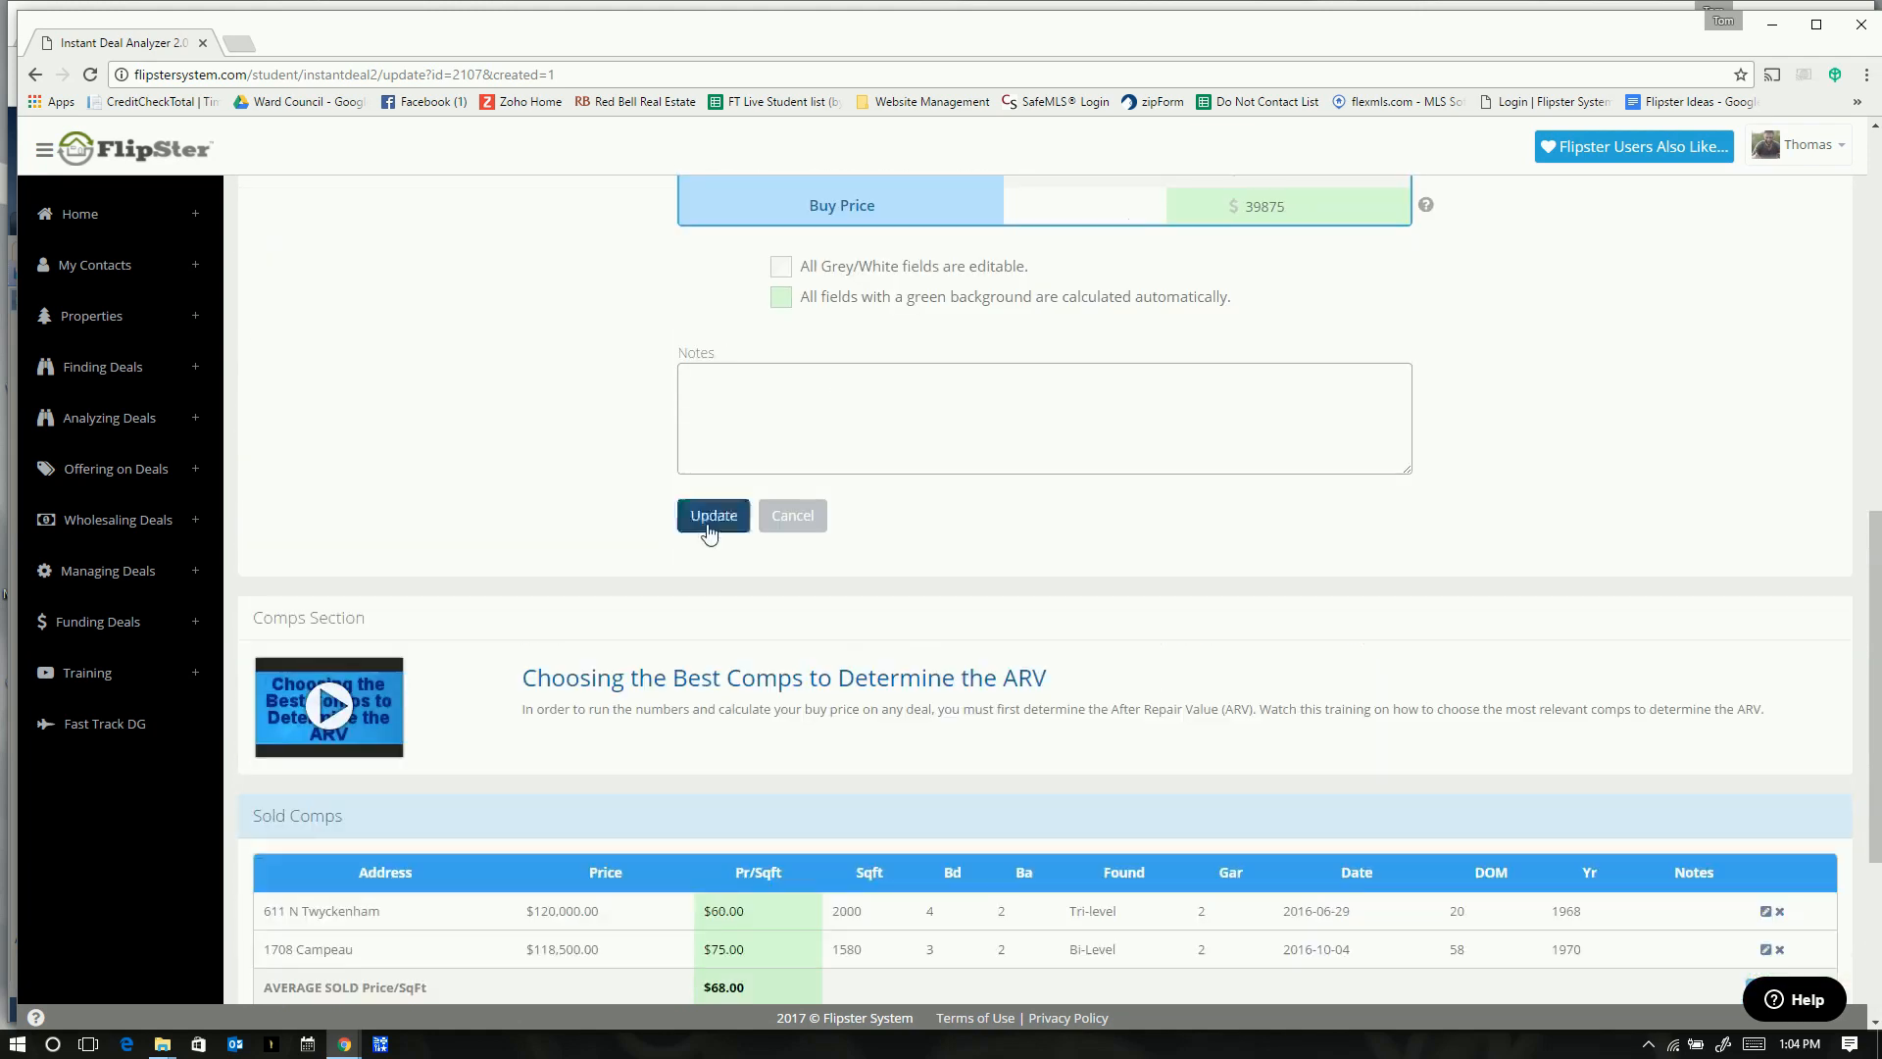
click(706, 526)
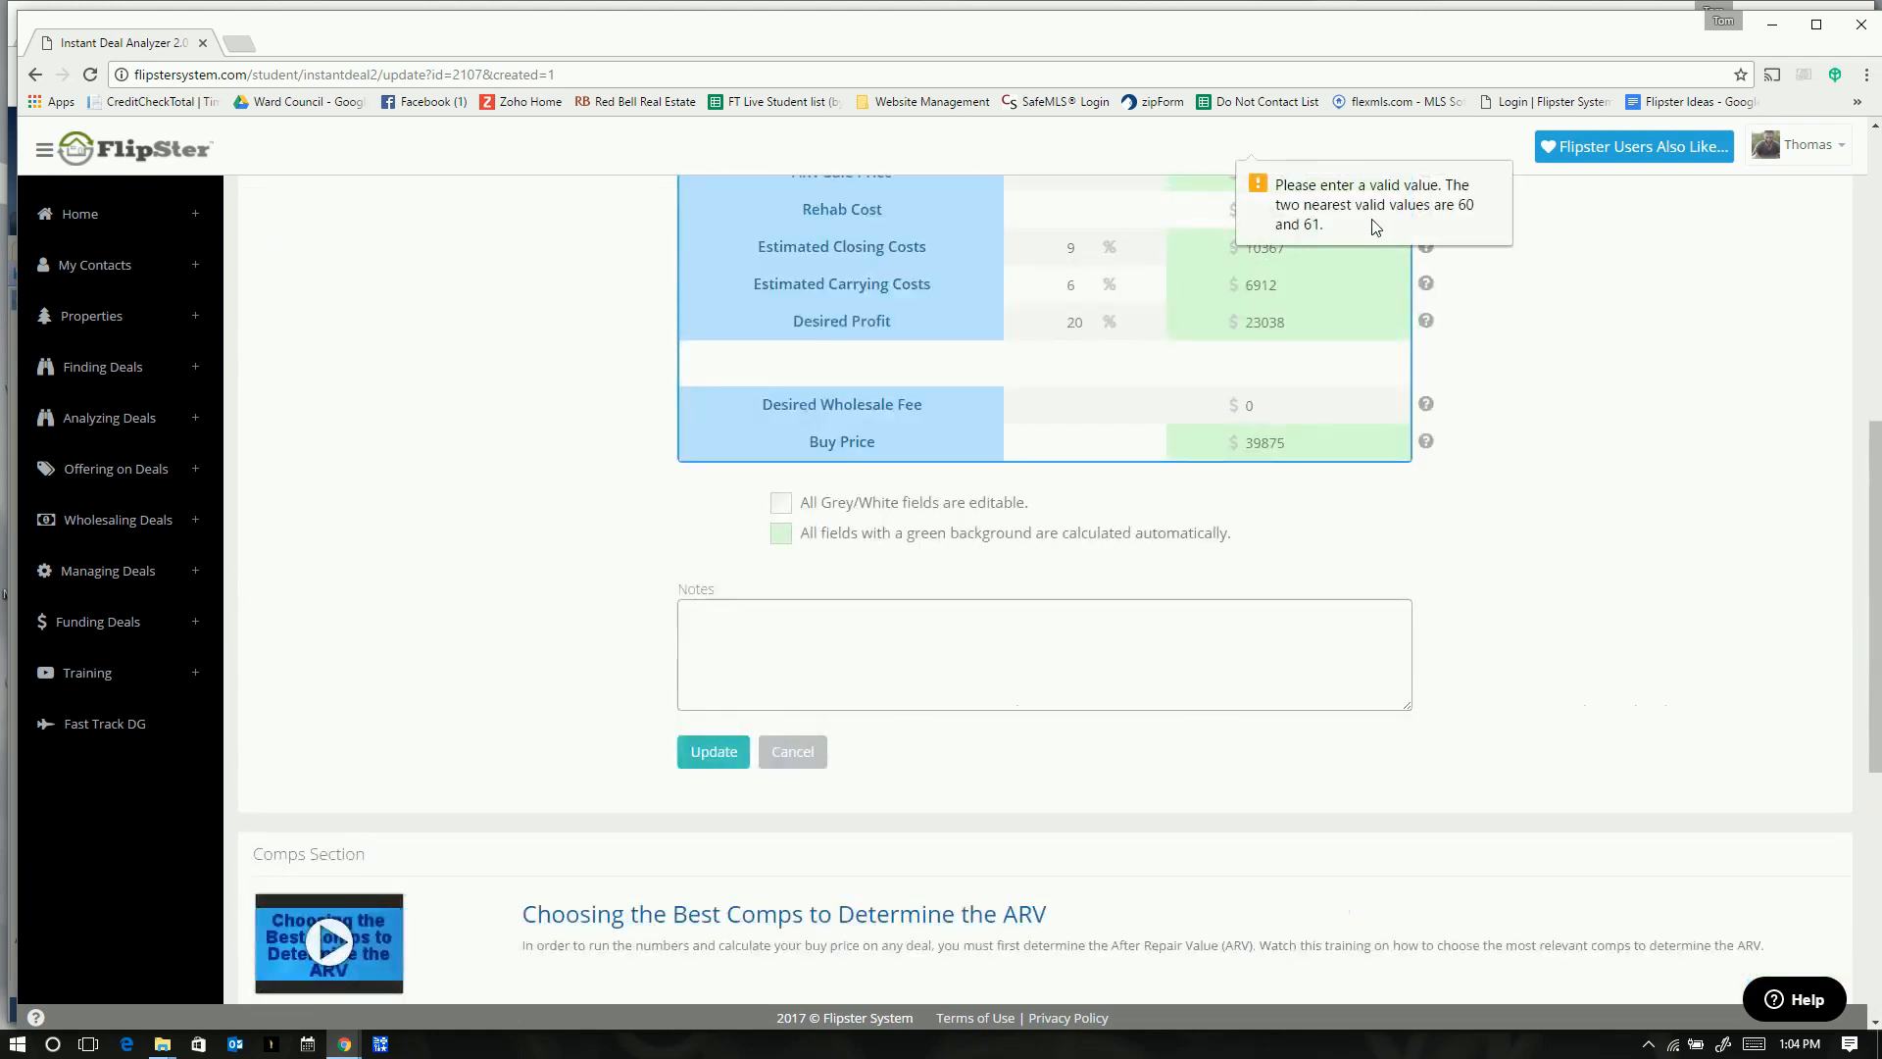
click(1637, 252)
scroll(1235, 265, up, 1)
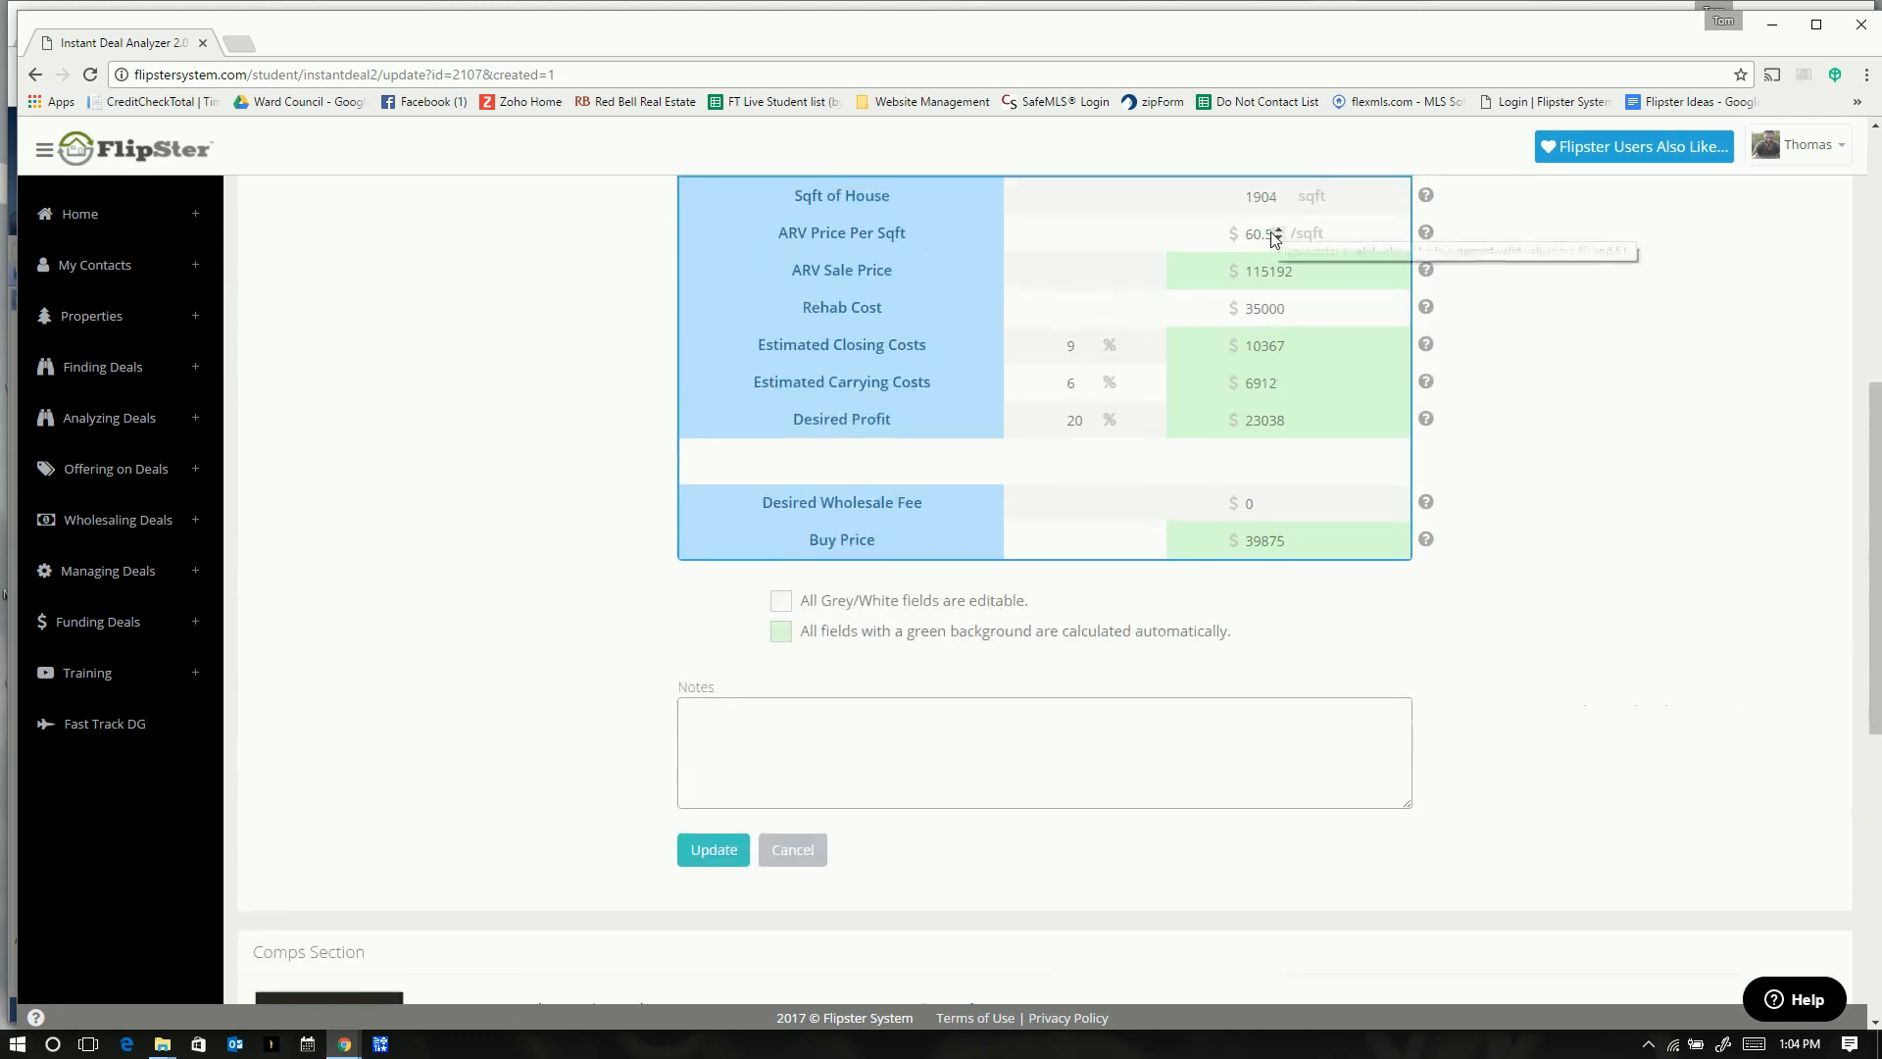
click(1277, 238)
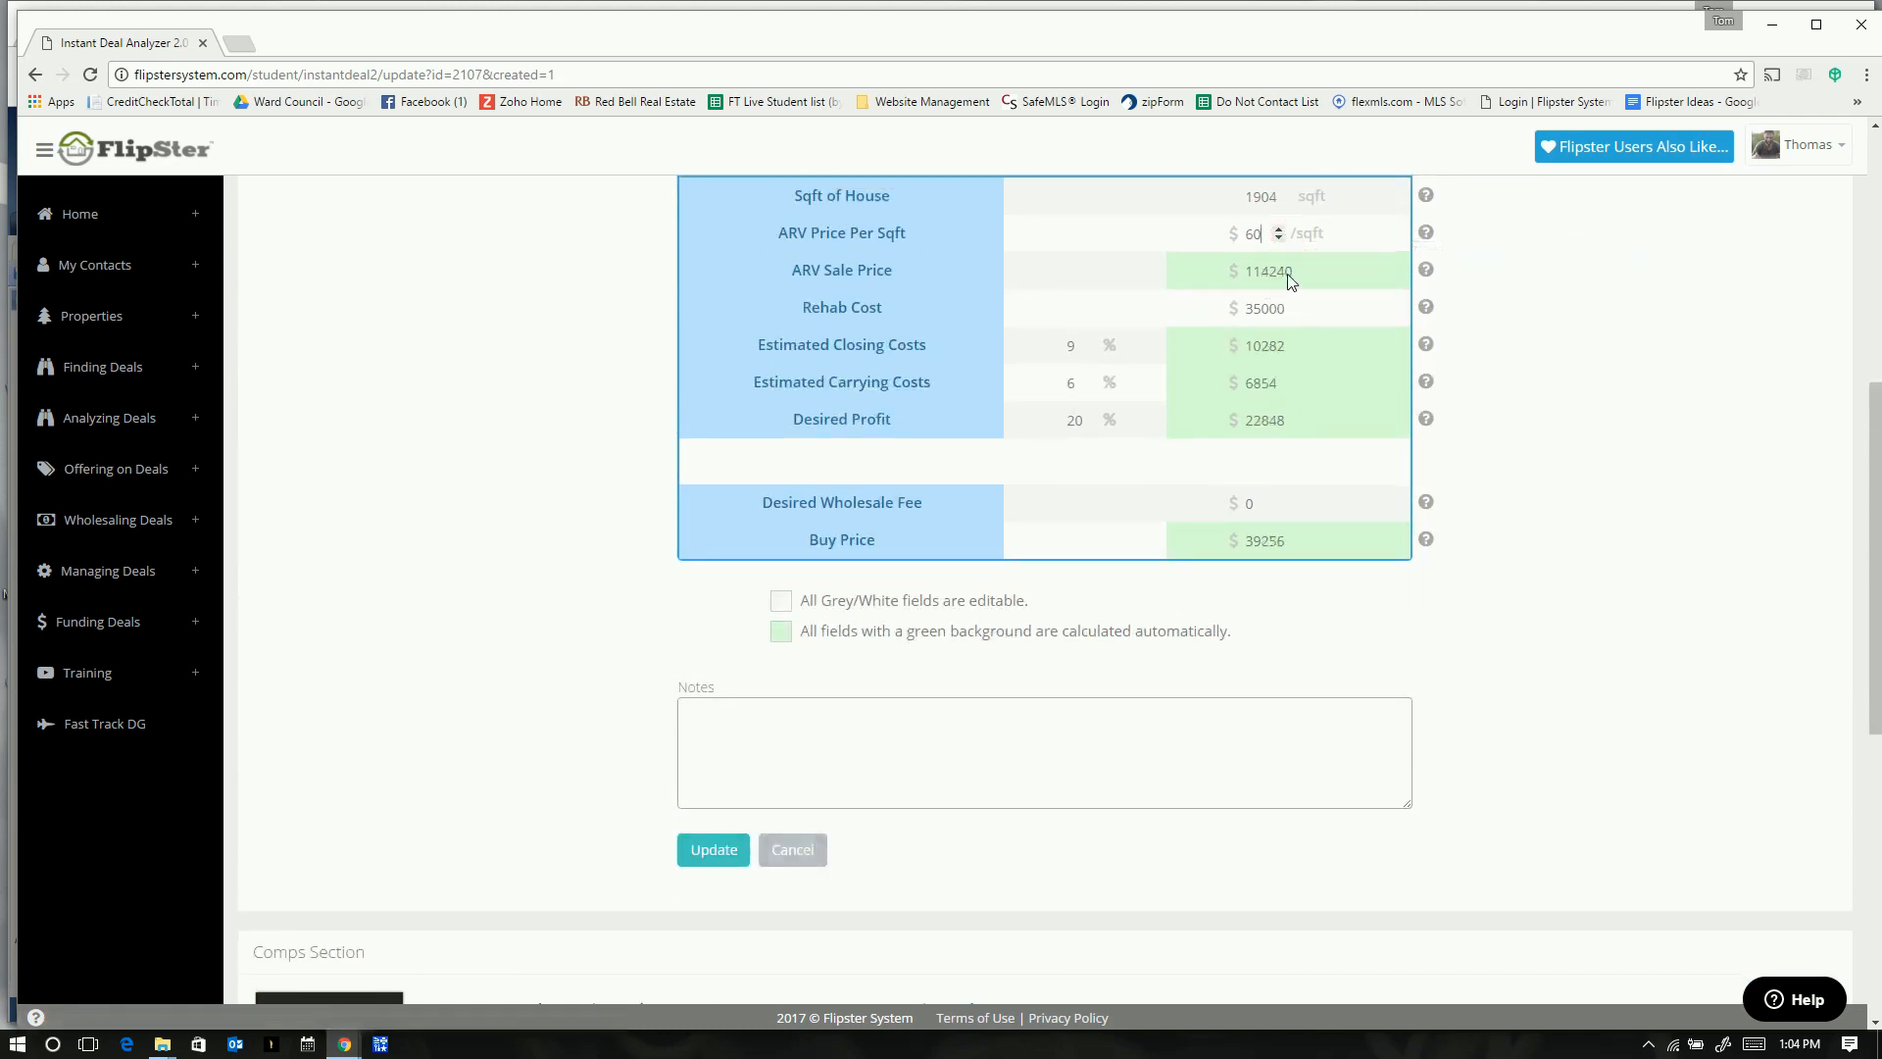
click(710, 860)
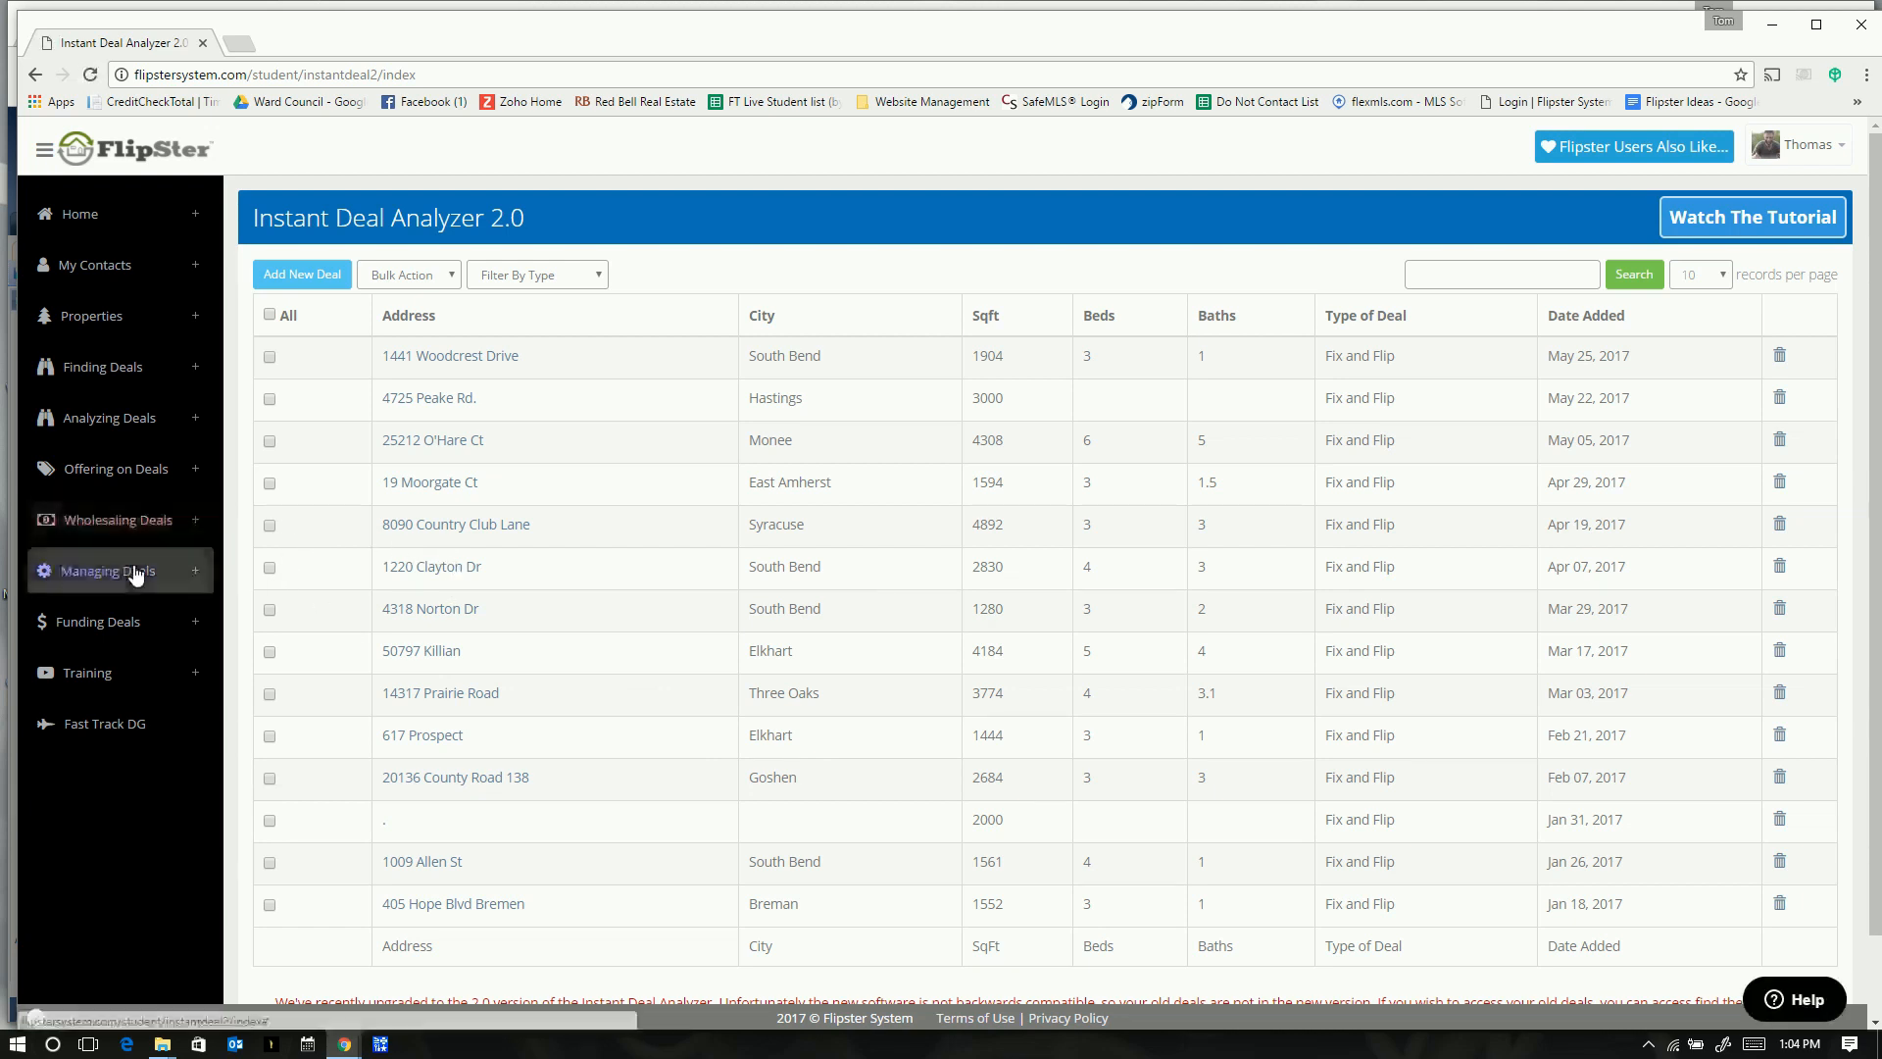
click(195, 474)
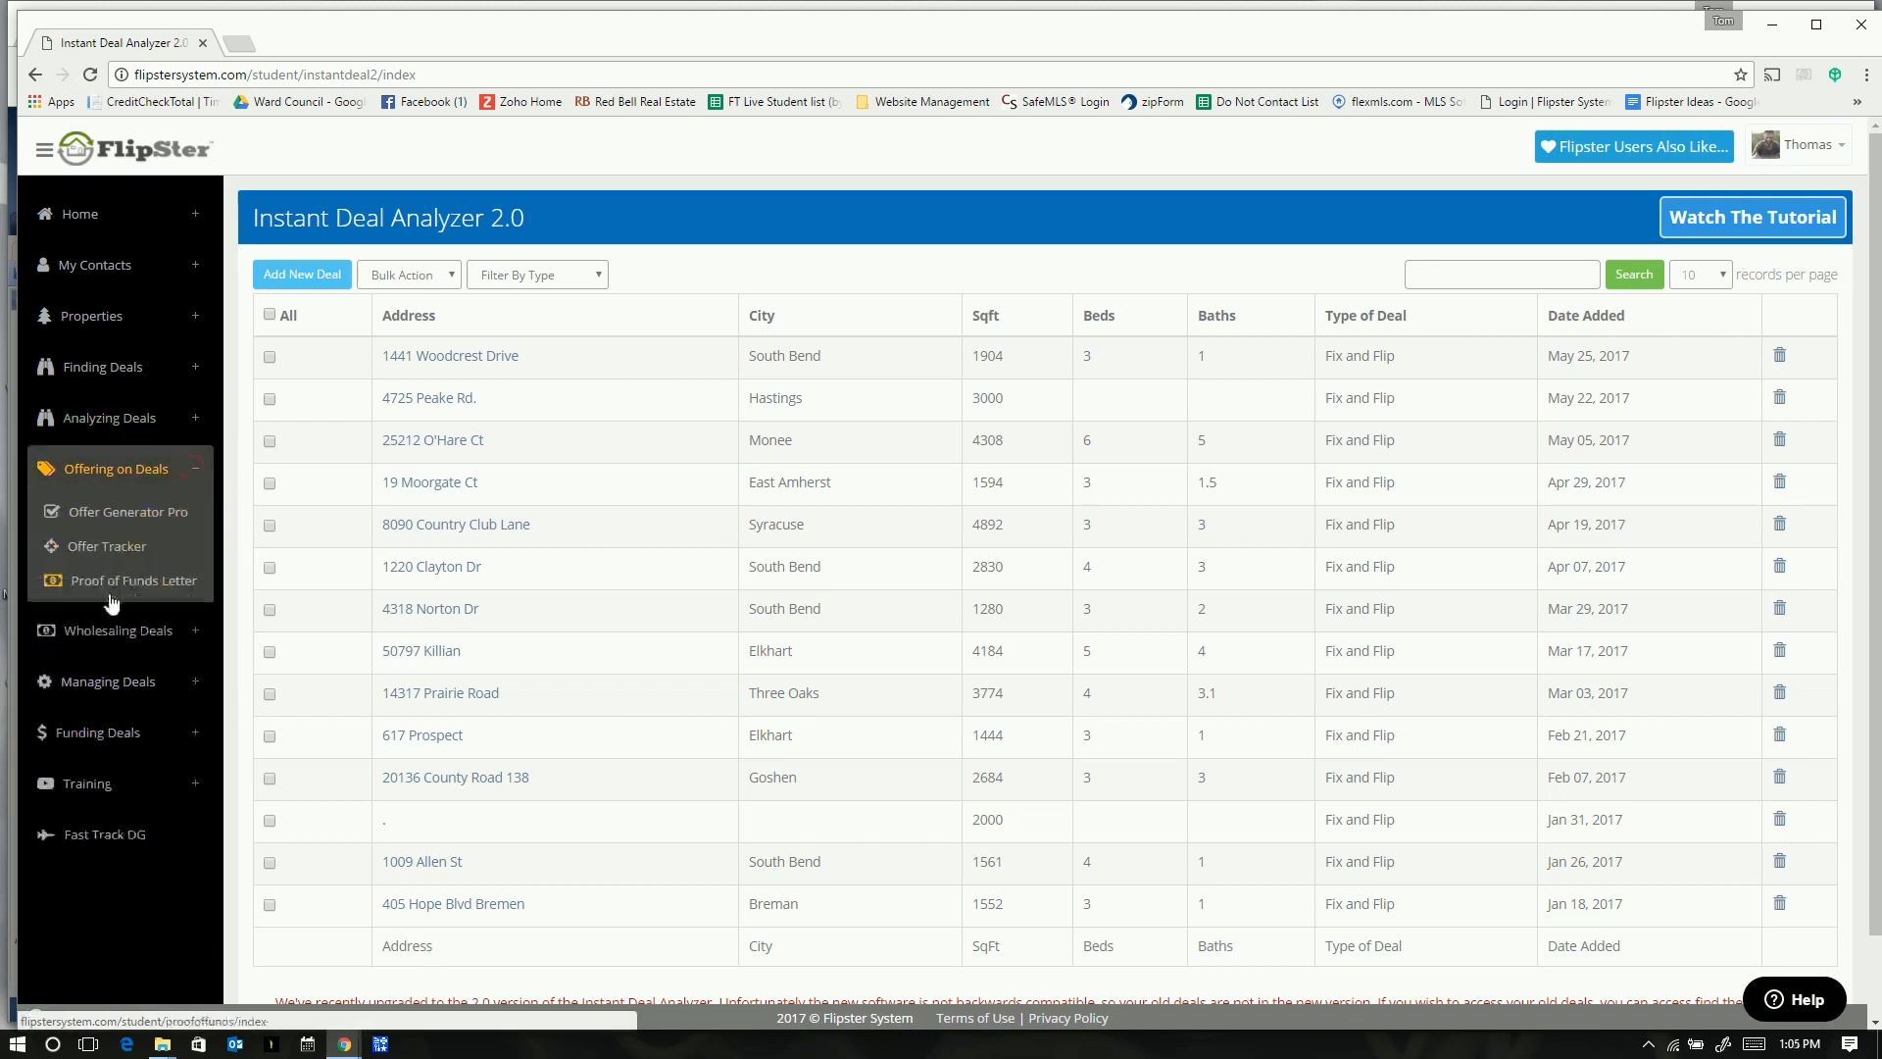
click(104, 584)
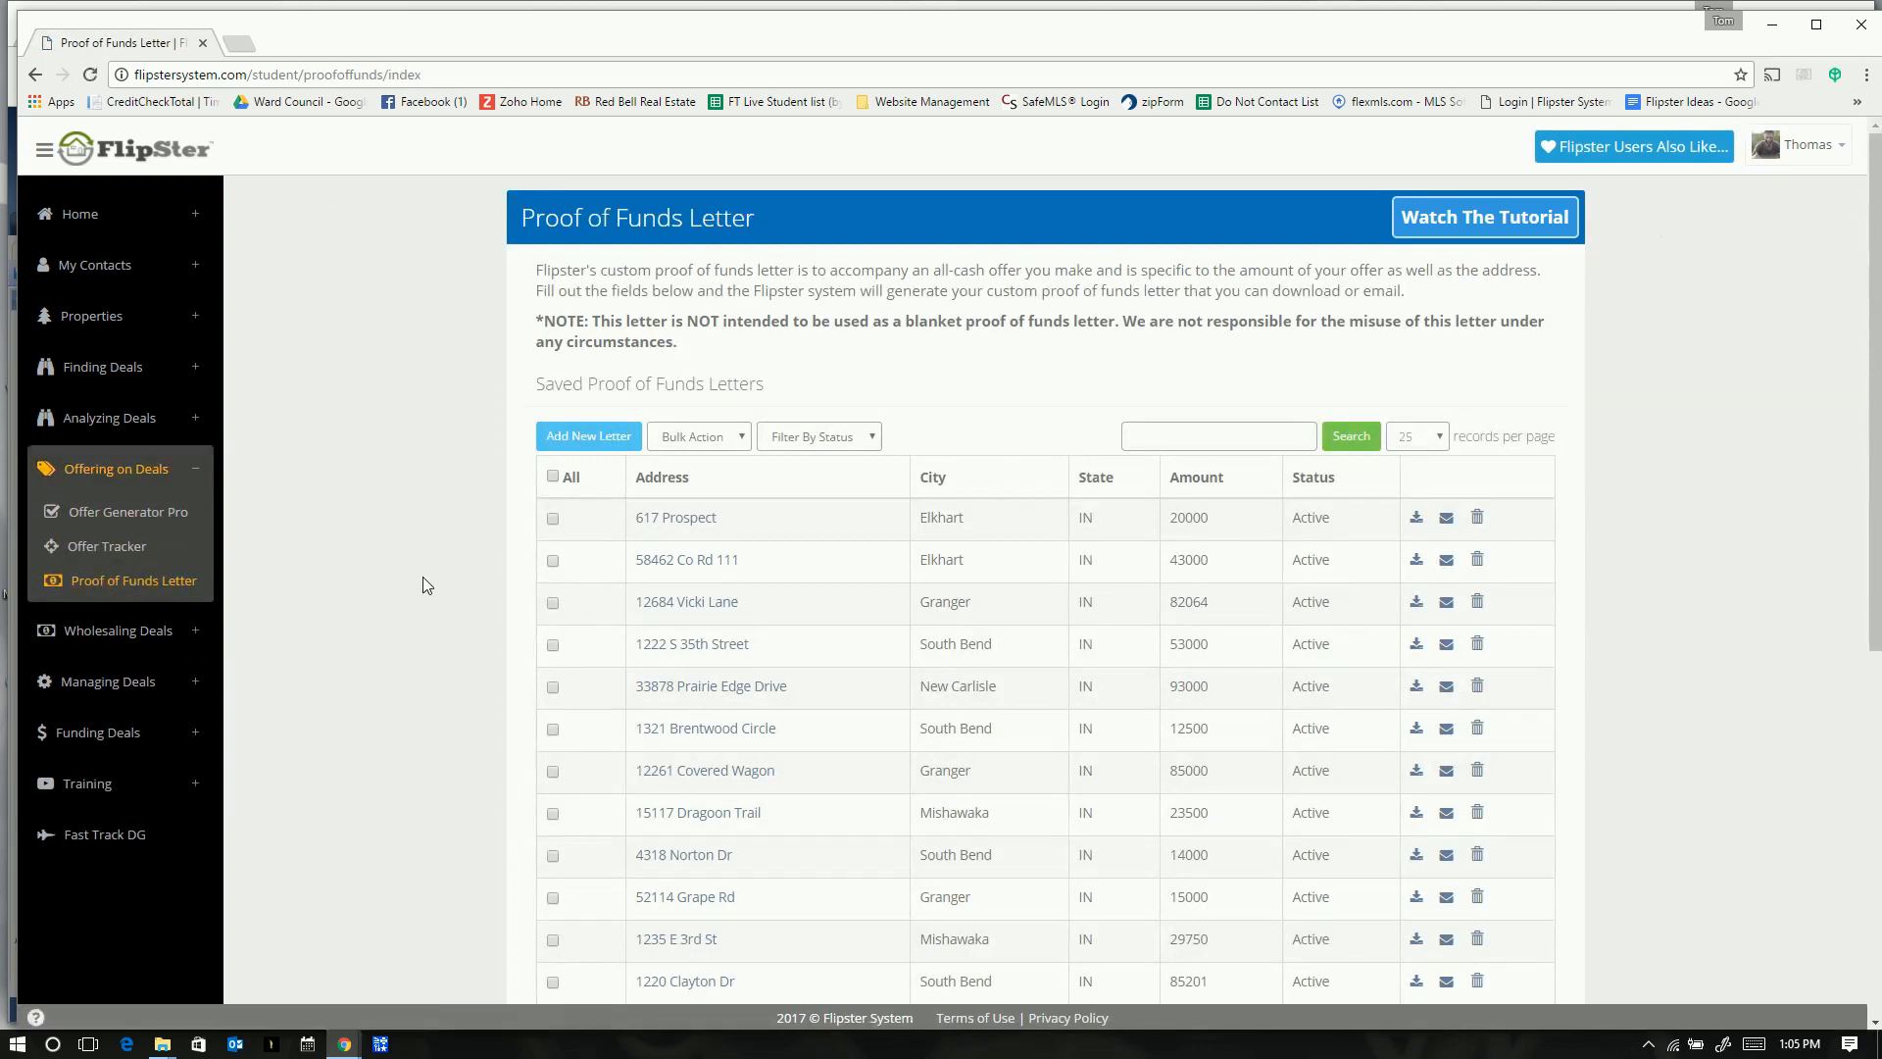
scroll(422, 577, down, 3)
scroll(422, 578, down, 3)
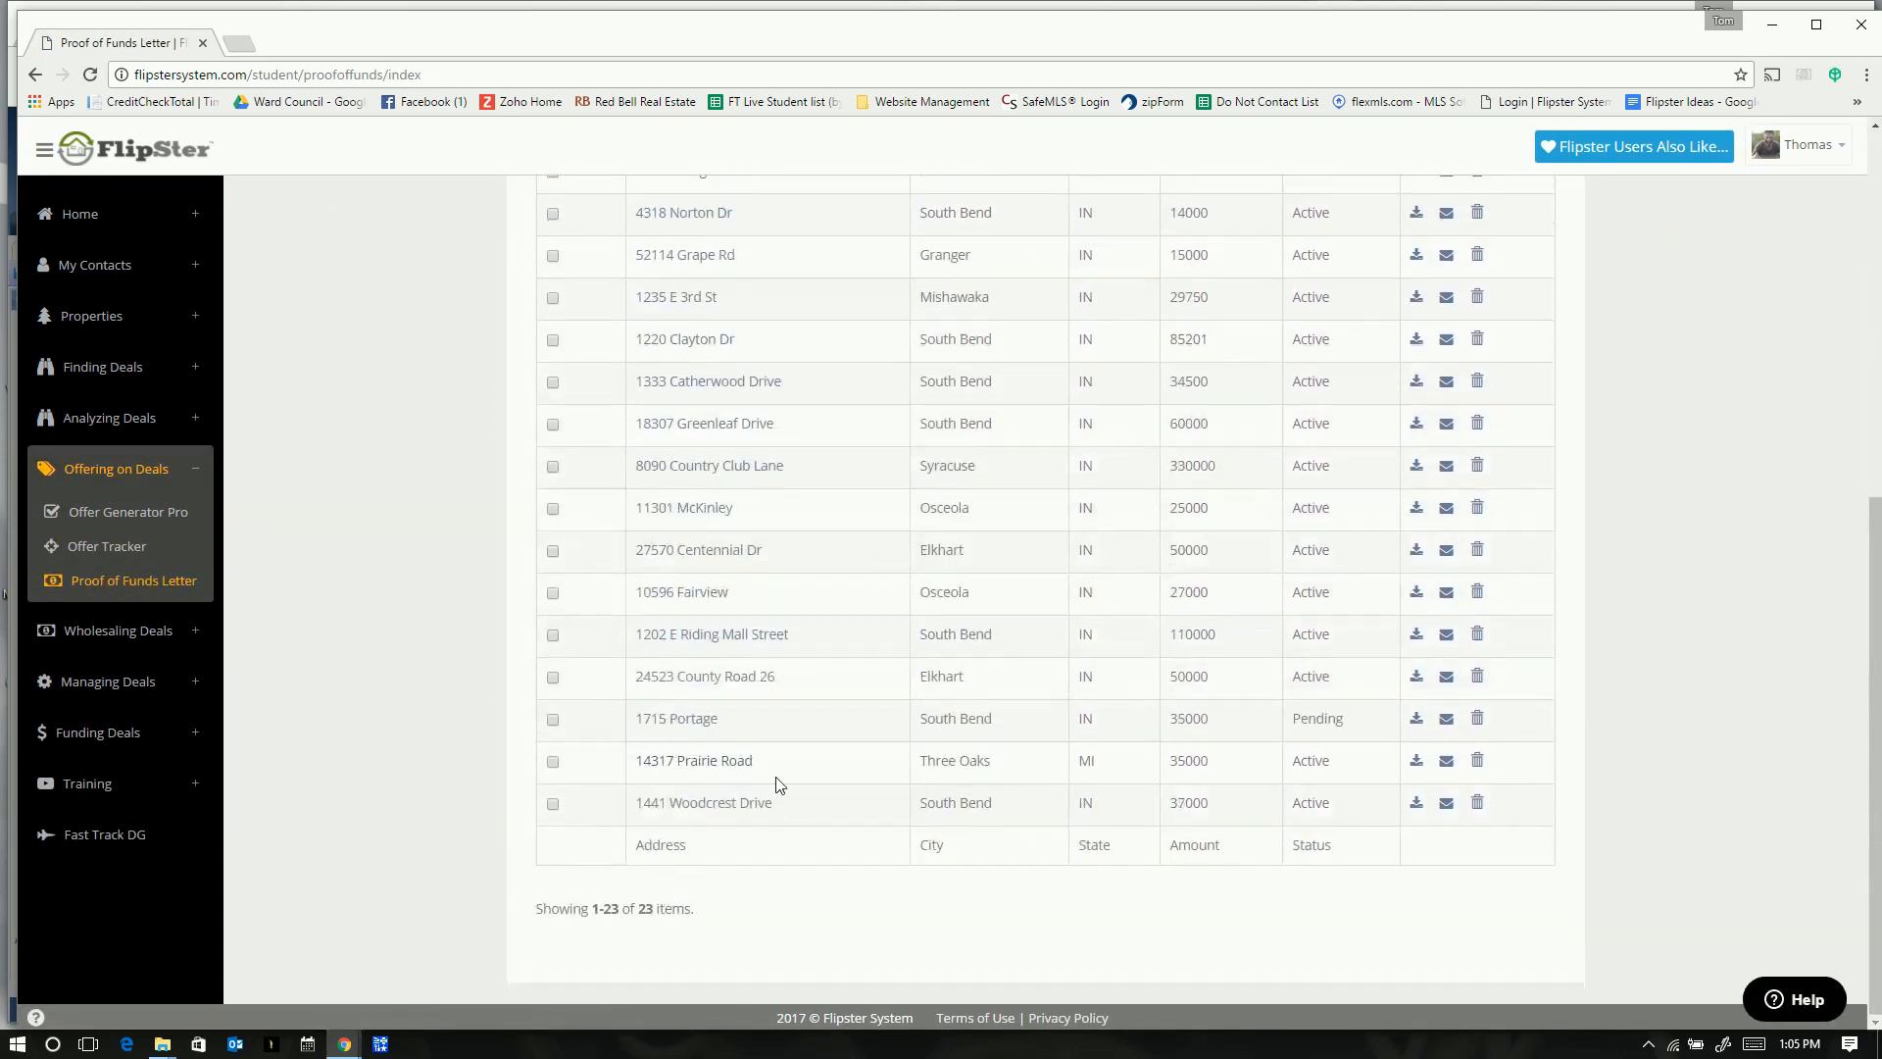
click(700, 807)
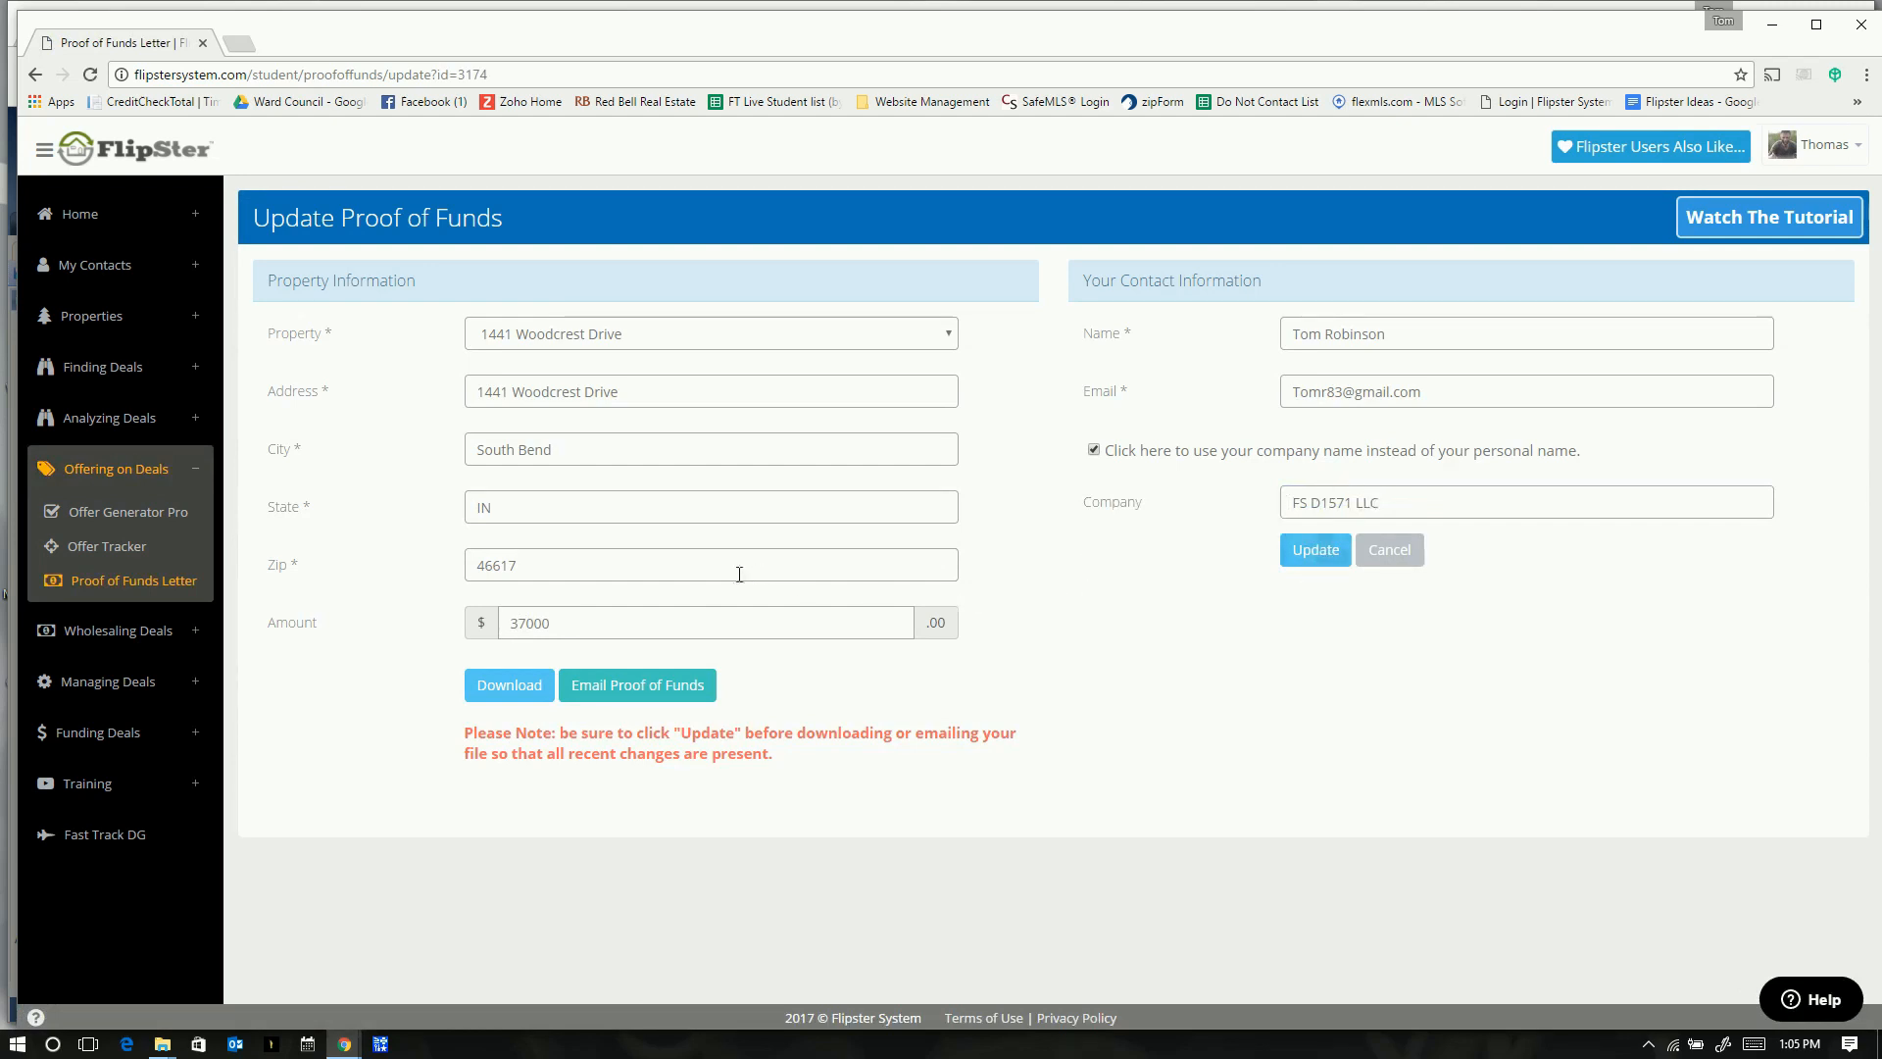
click(521, 691)
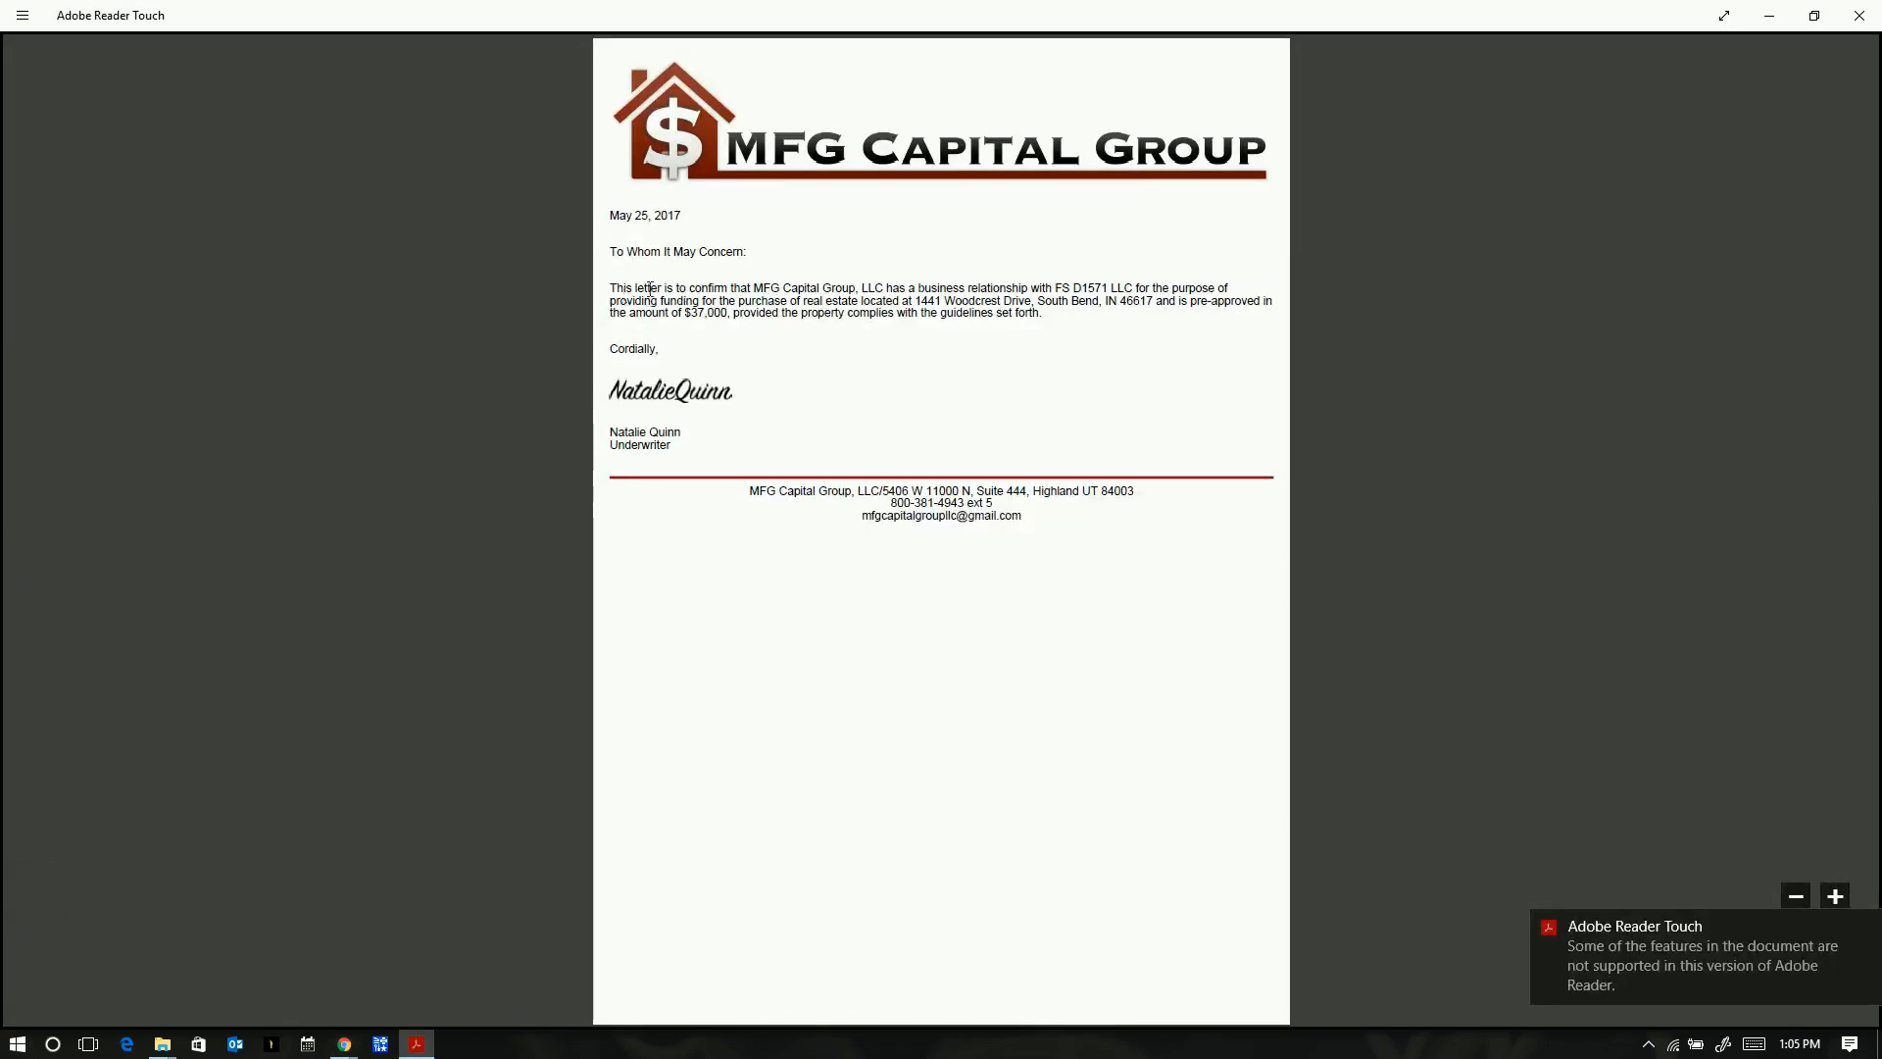
- Highlight the company name, property address and $37,000 amount in the letter, then close Adobe Reader
drag(1052, 288, 1128, 286)
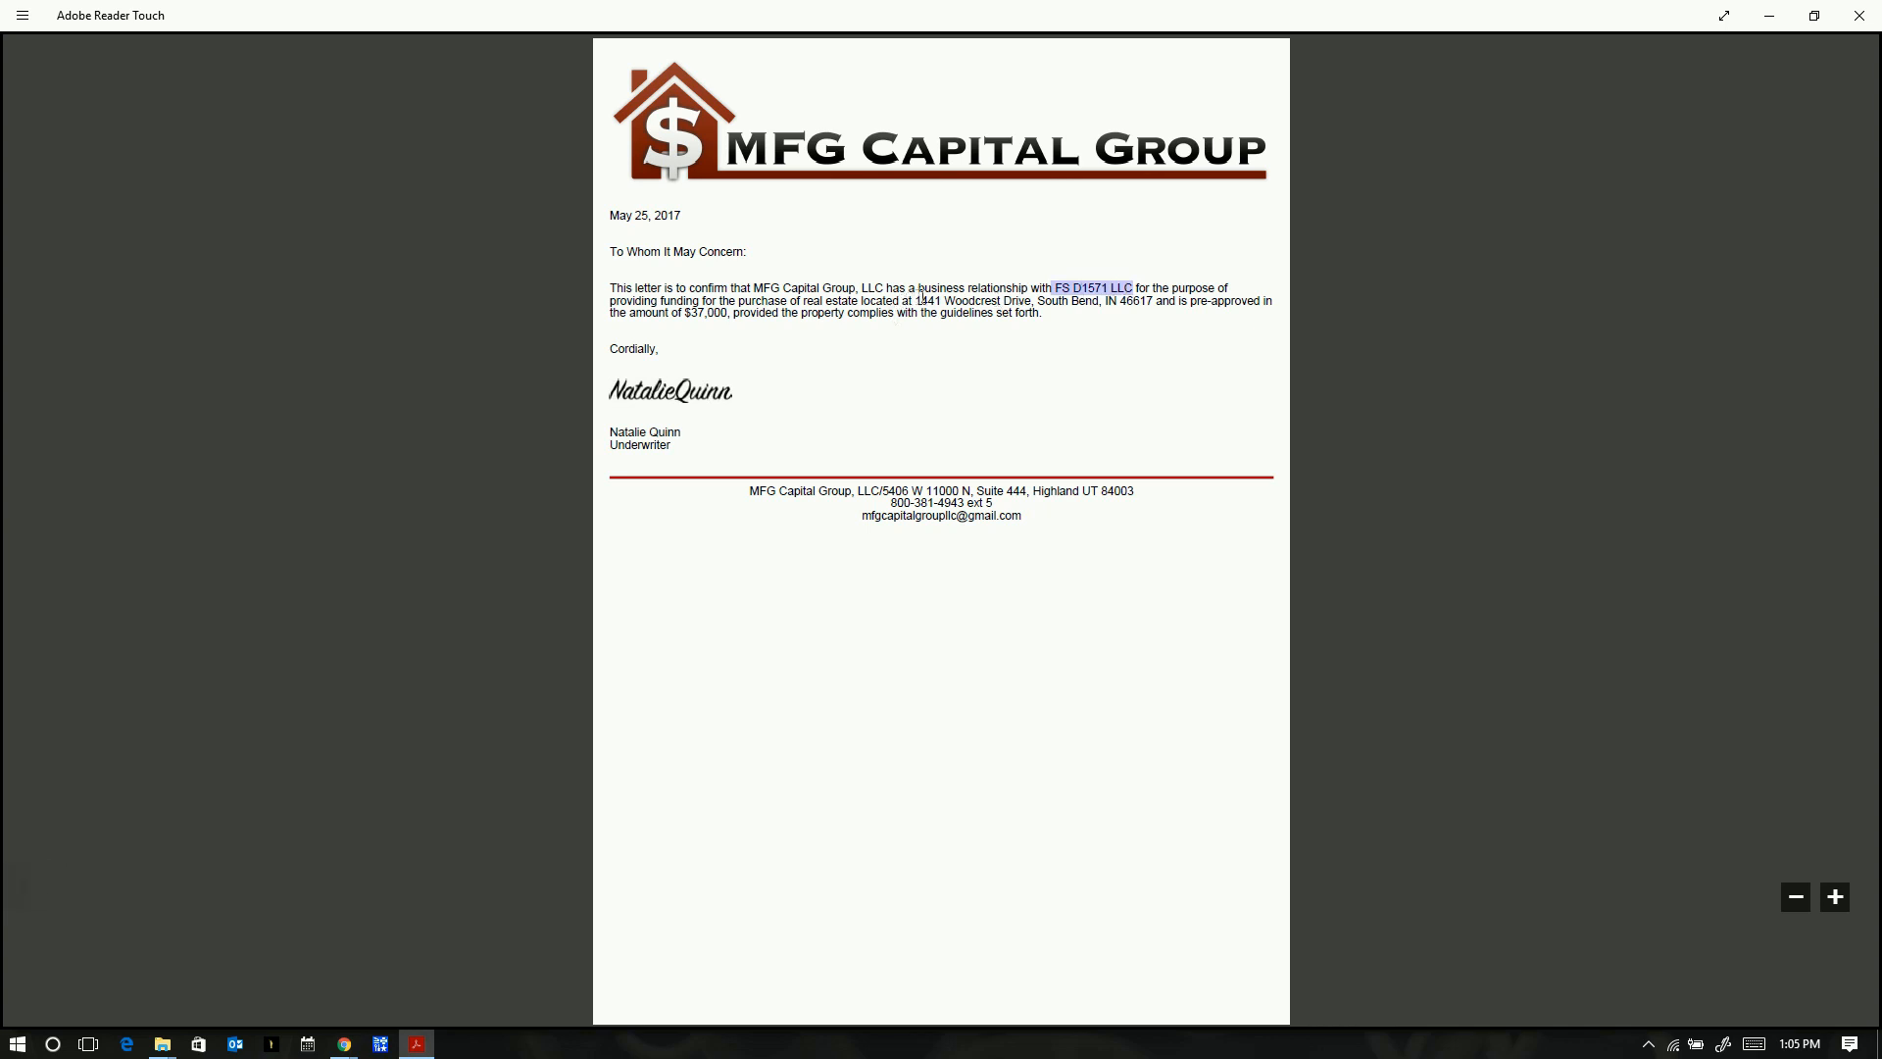
drag(919, 301, 1131, 306)
double_click(697, 319)
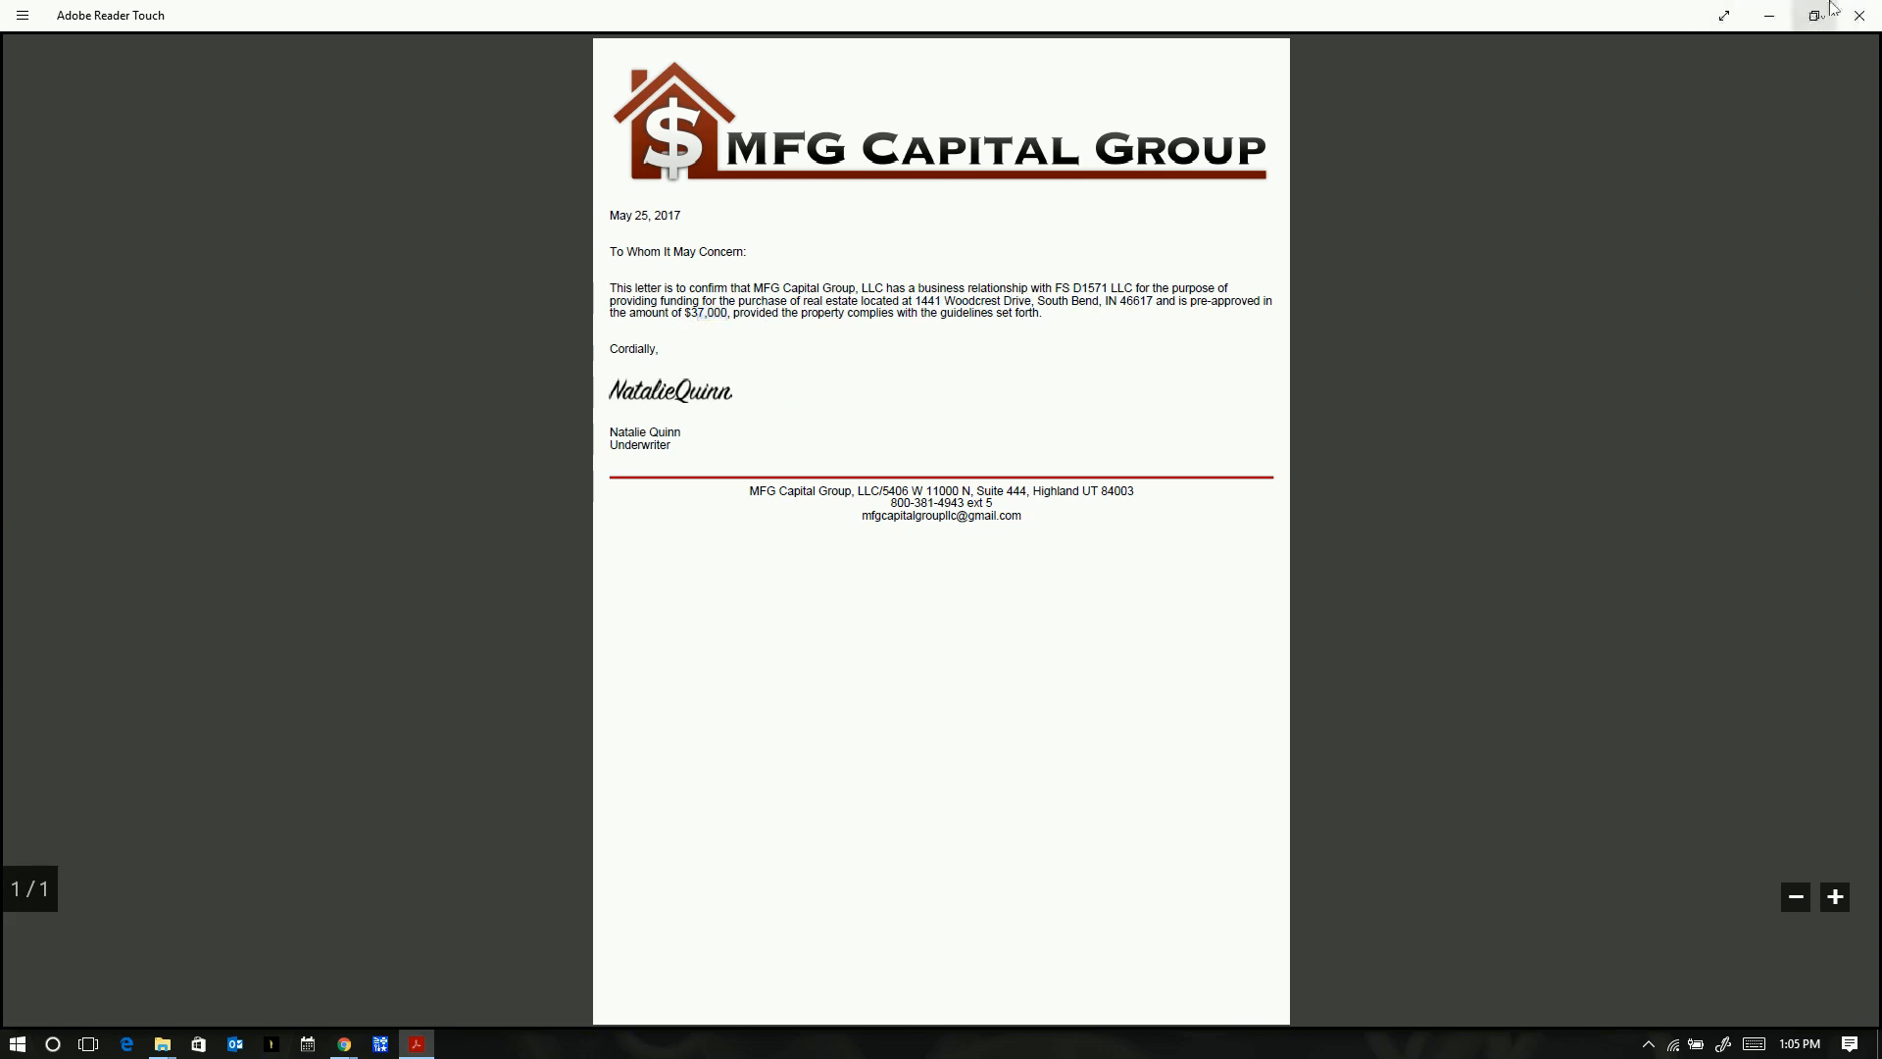
click(1860, 15)
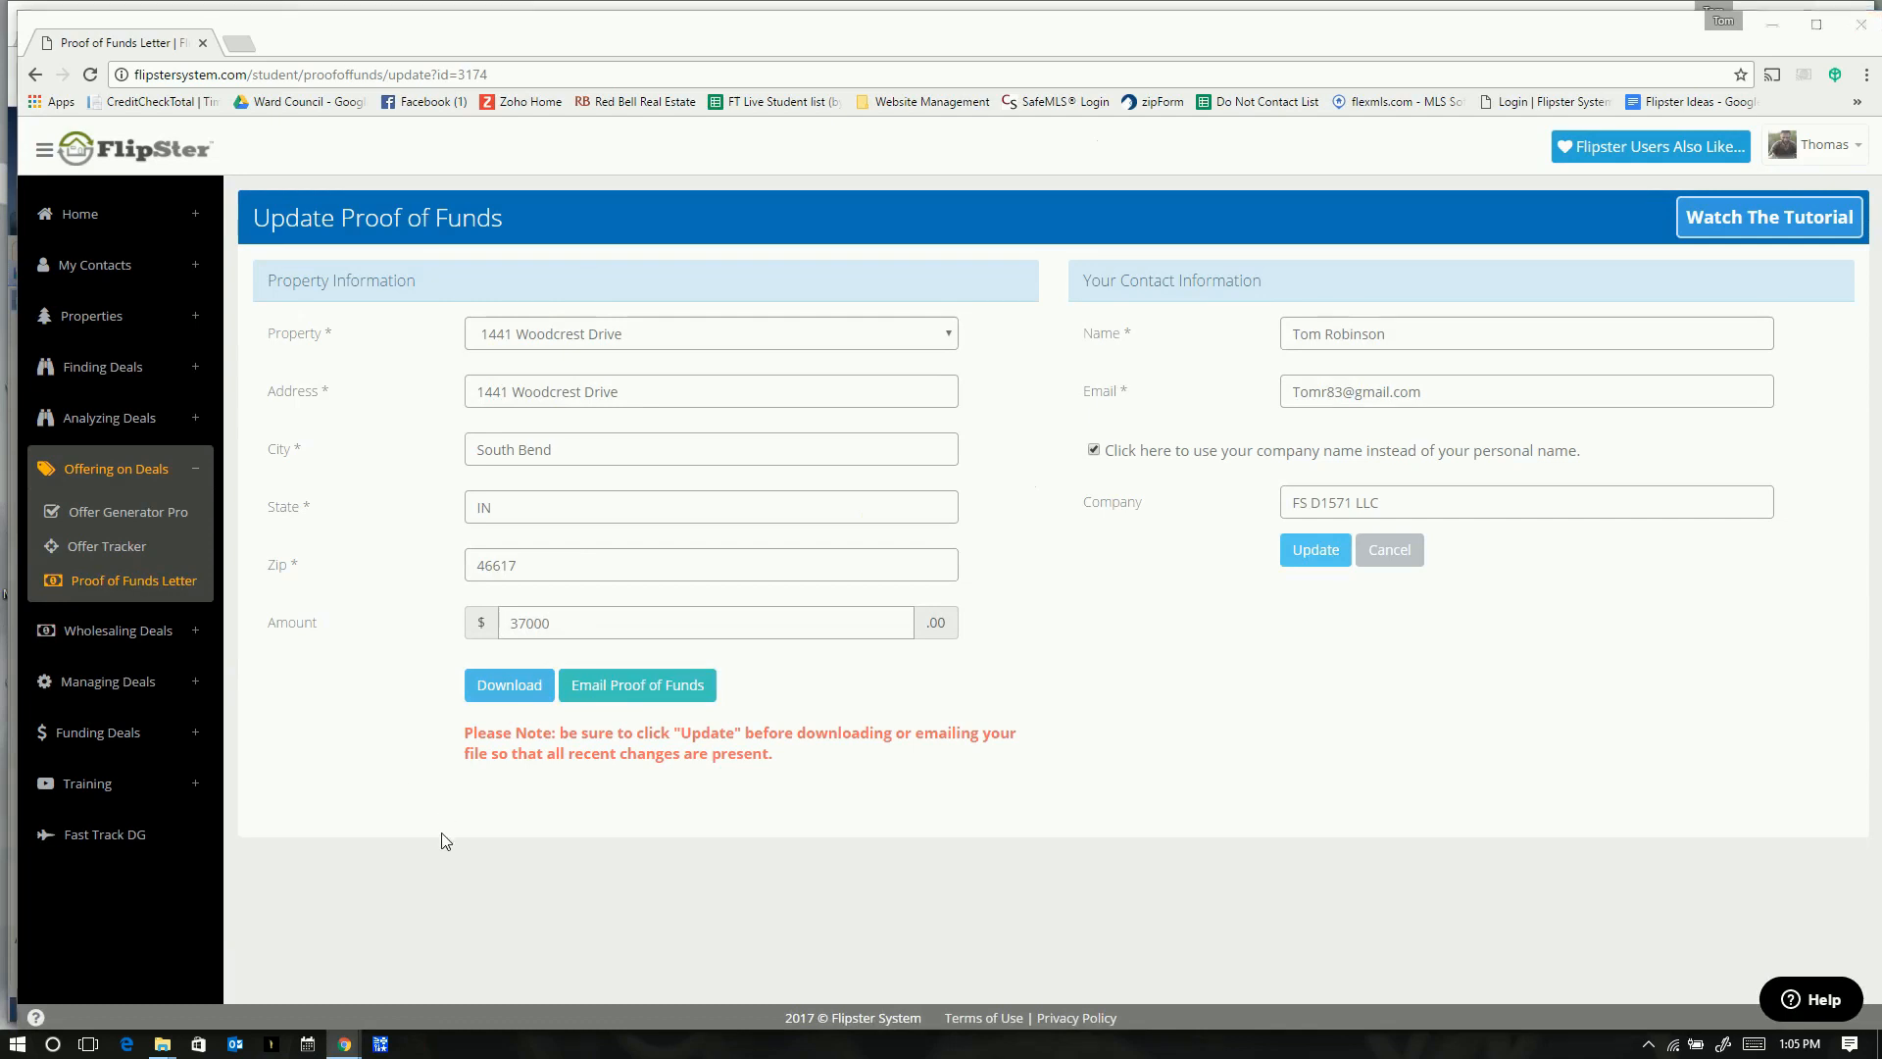
key(alt+Tab)
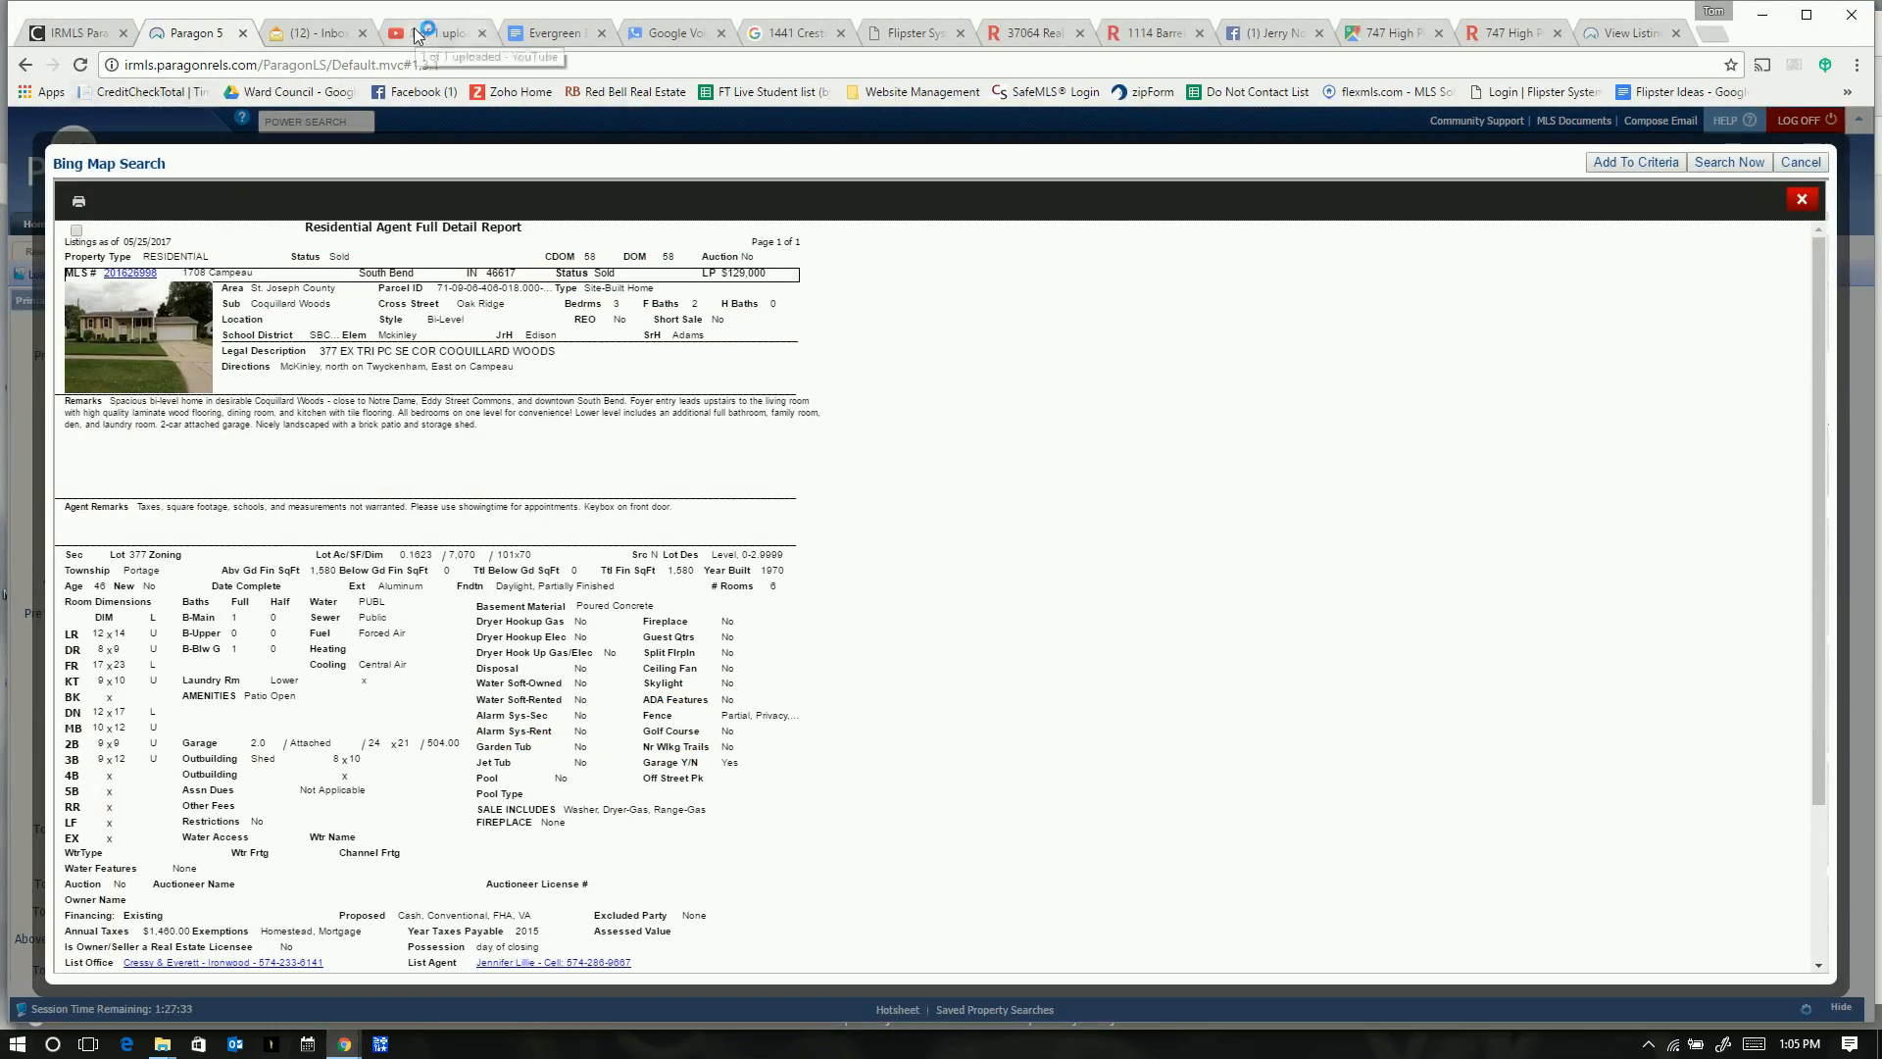
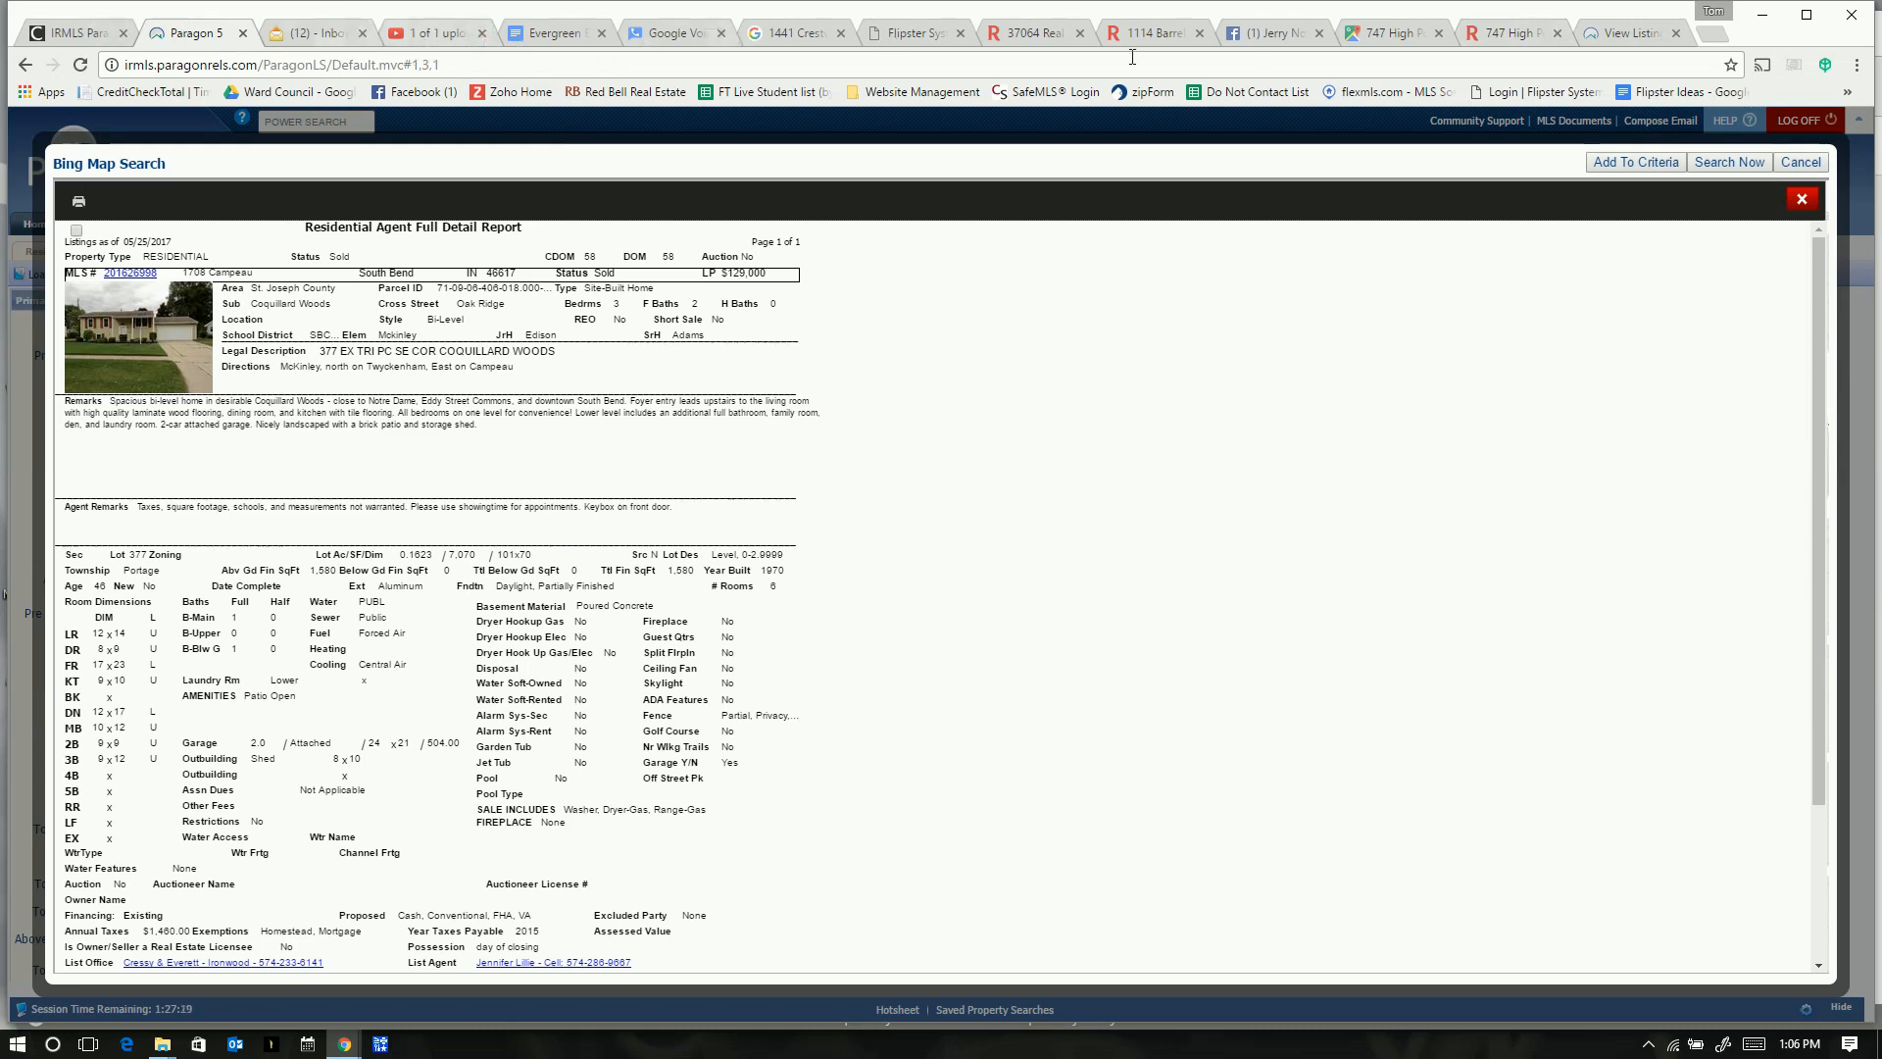
click(441, 33)
click(421, 60)
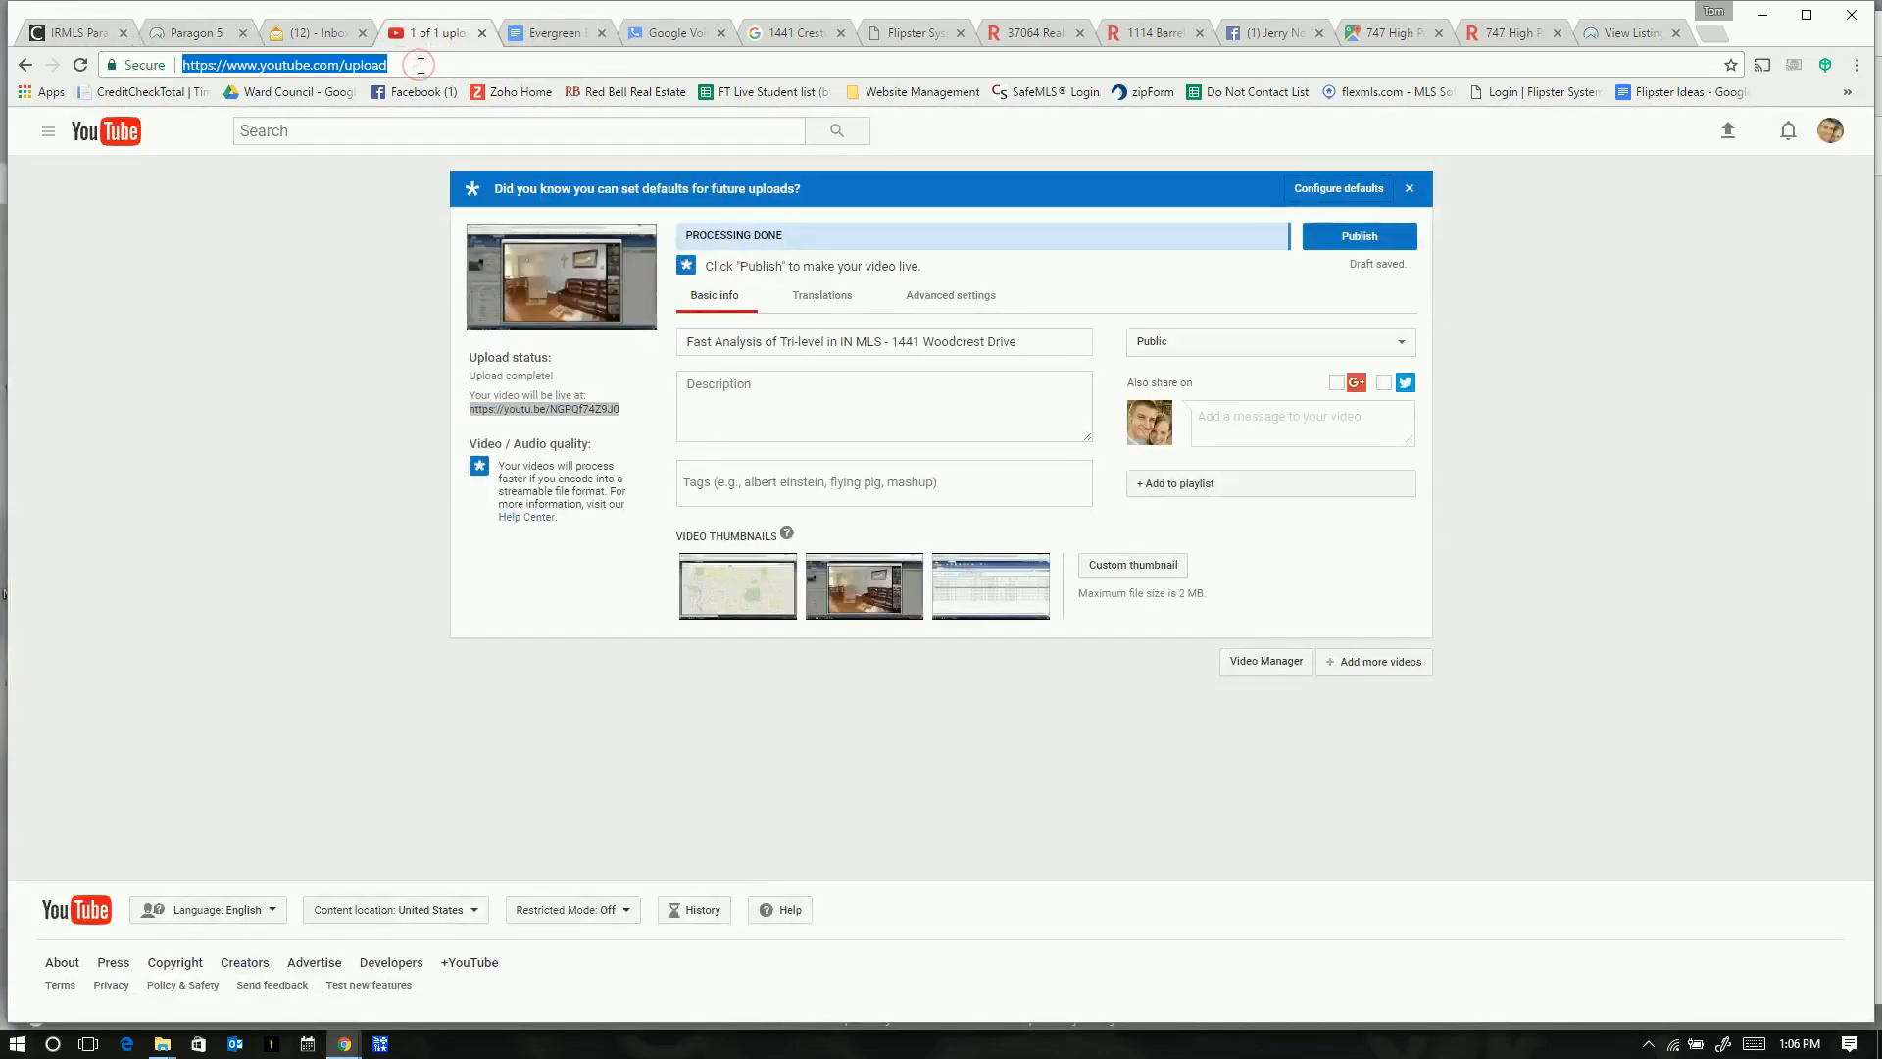
text(gmail)
key(Return)
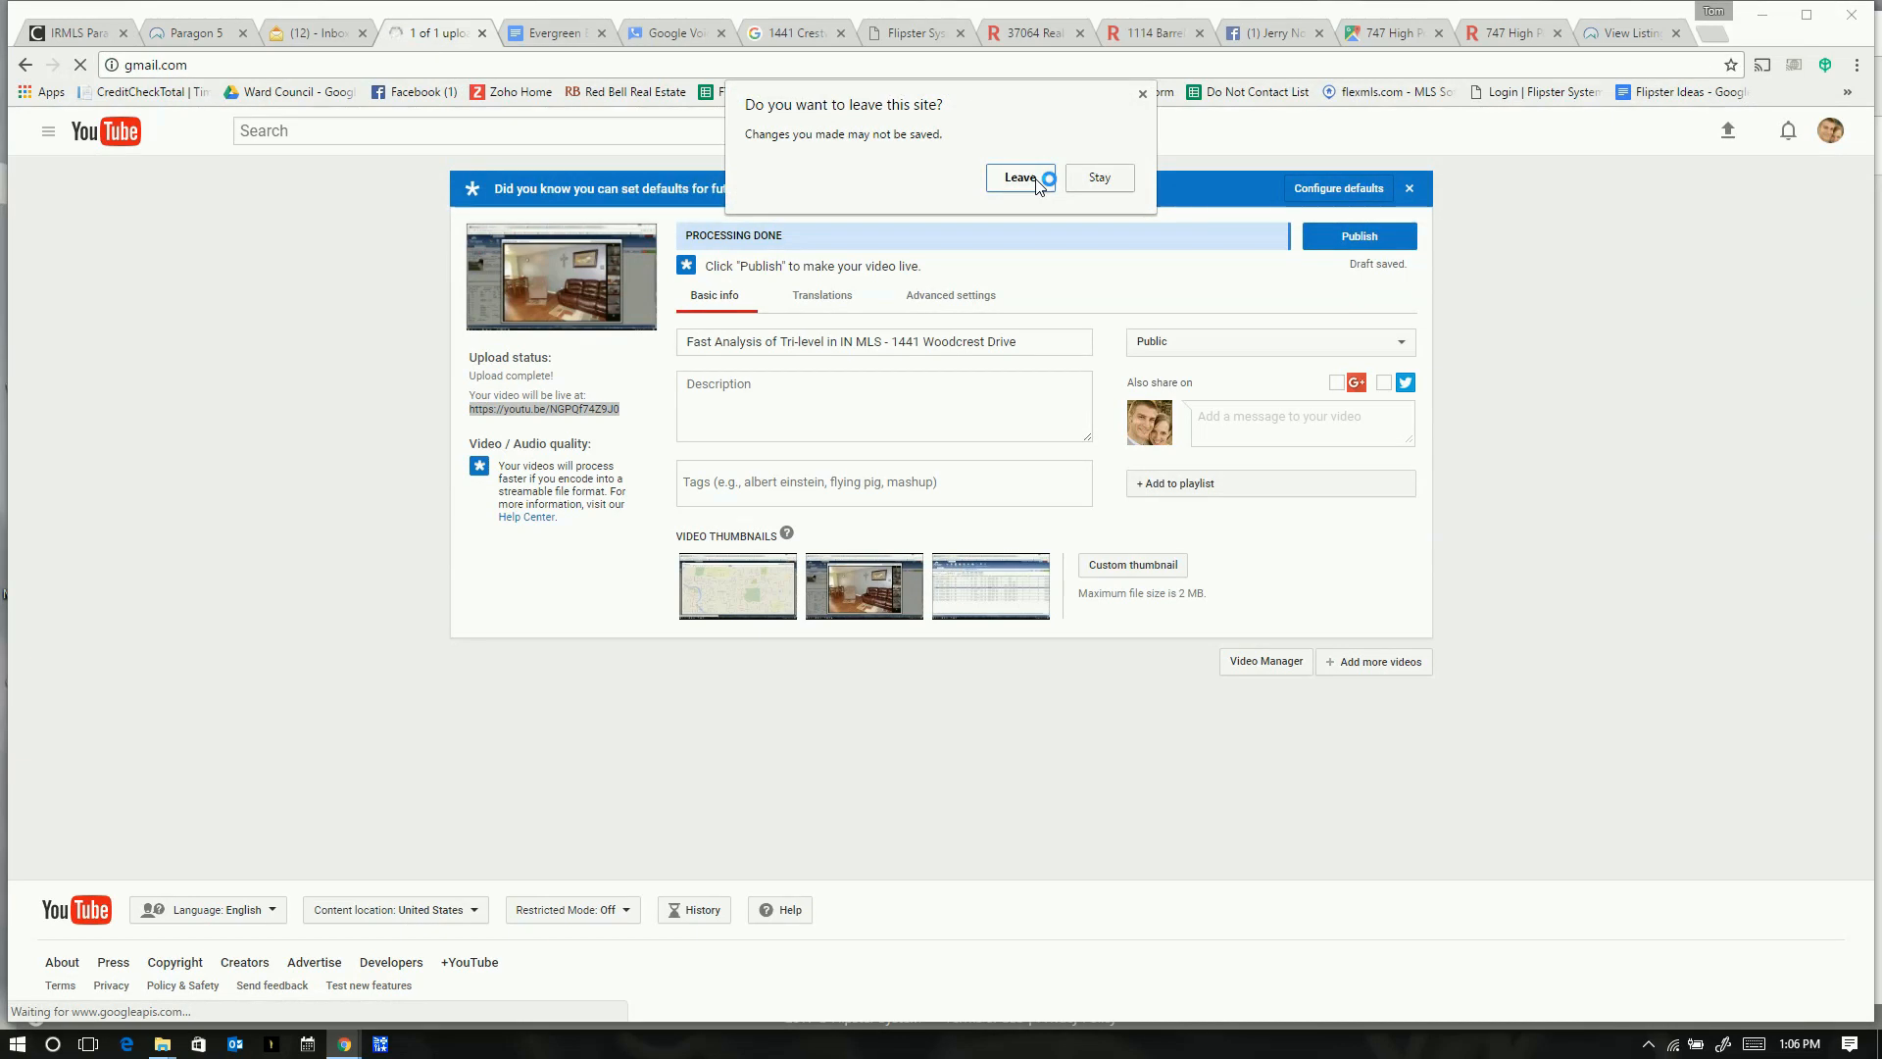
click(1109, 179)
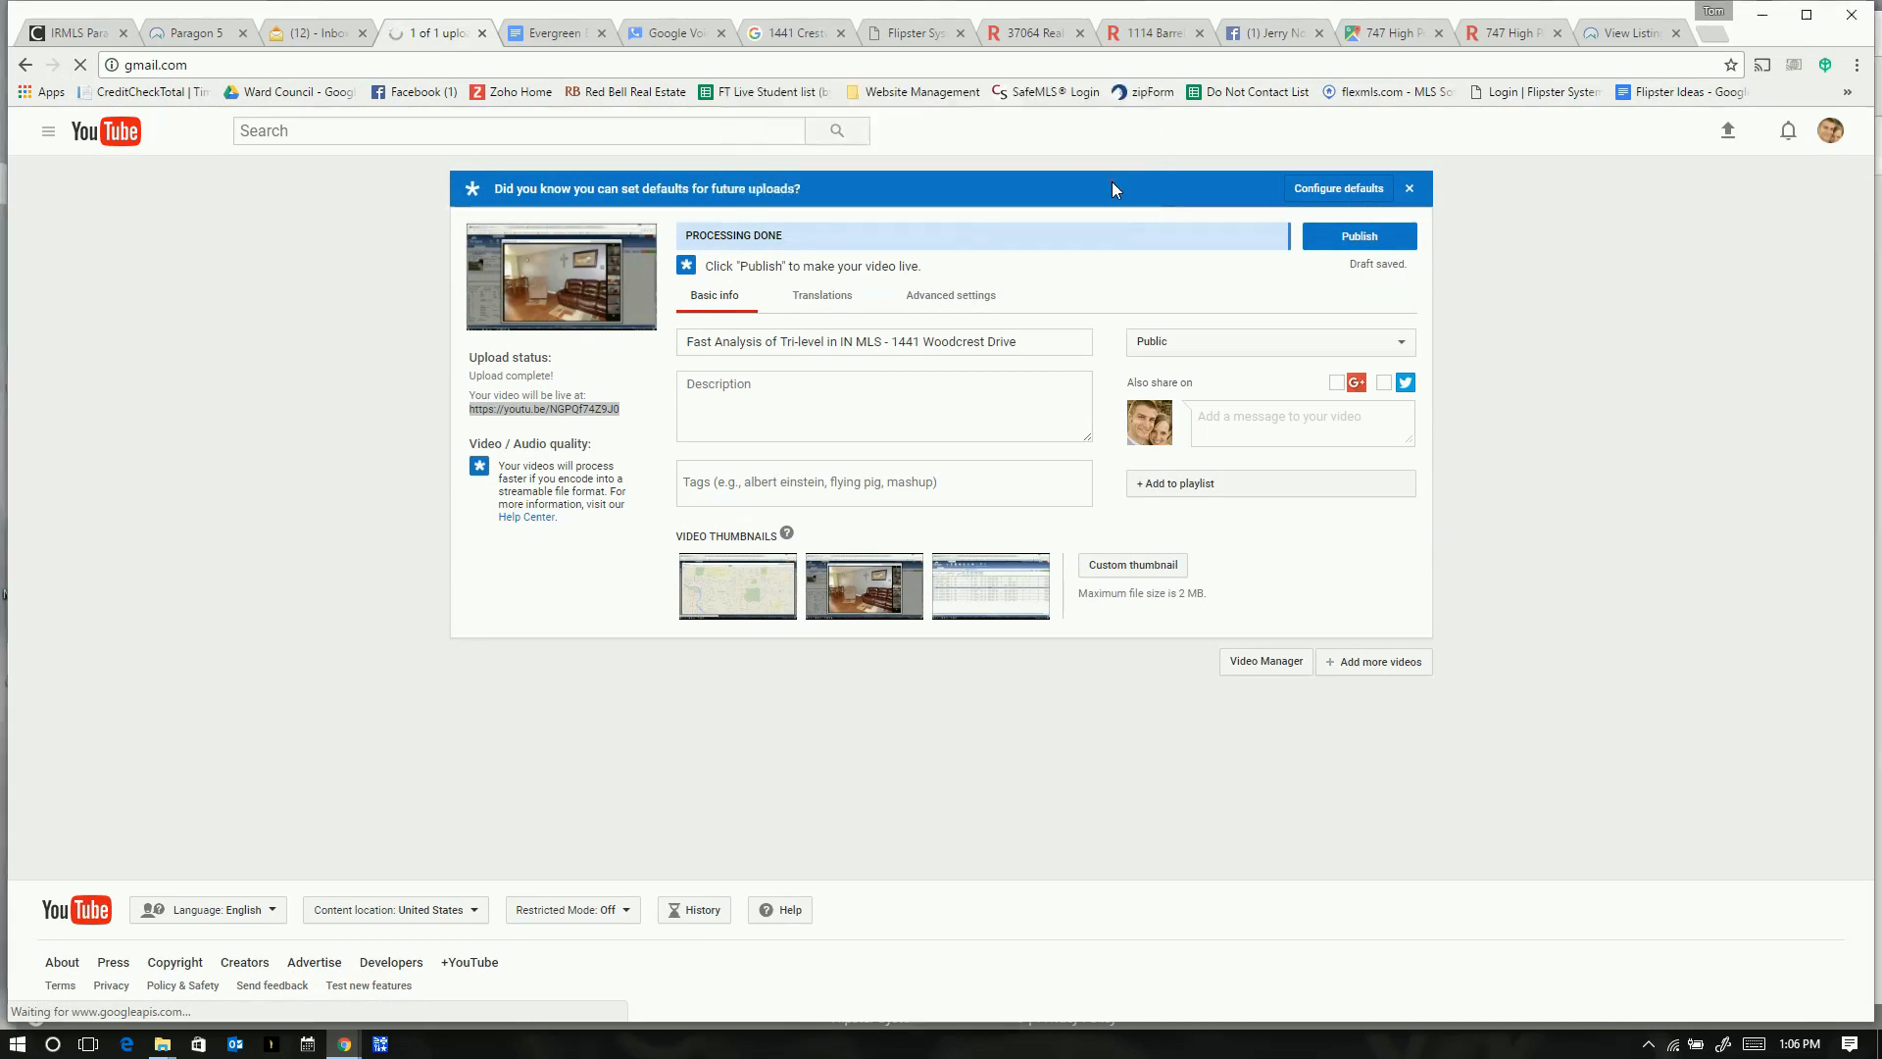
click(1359, 236)
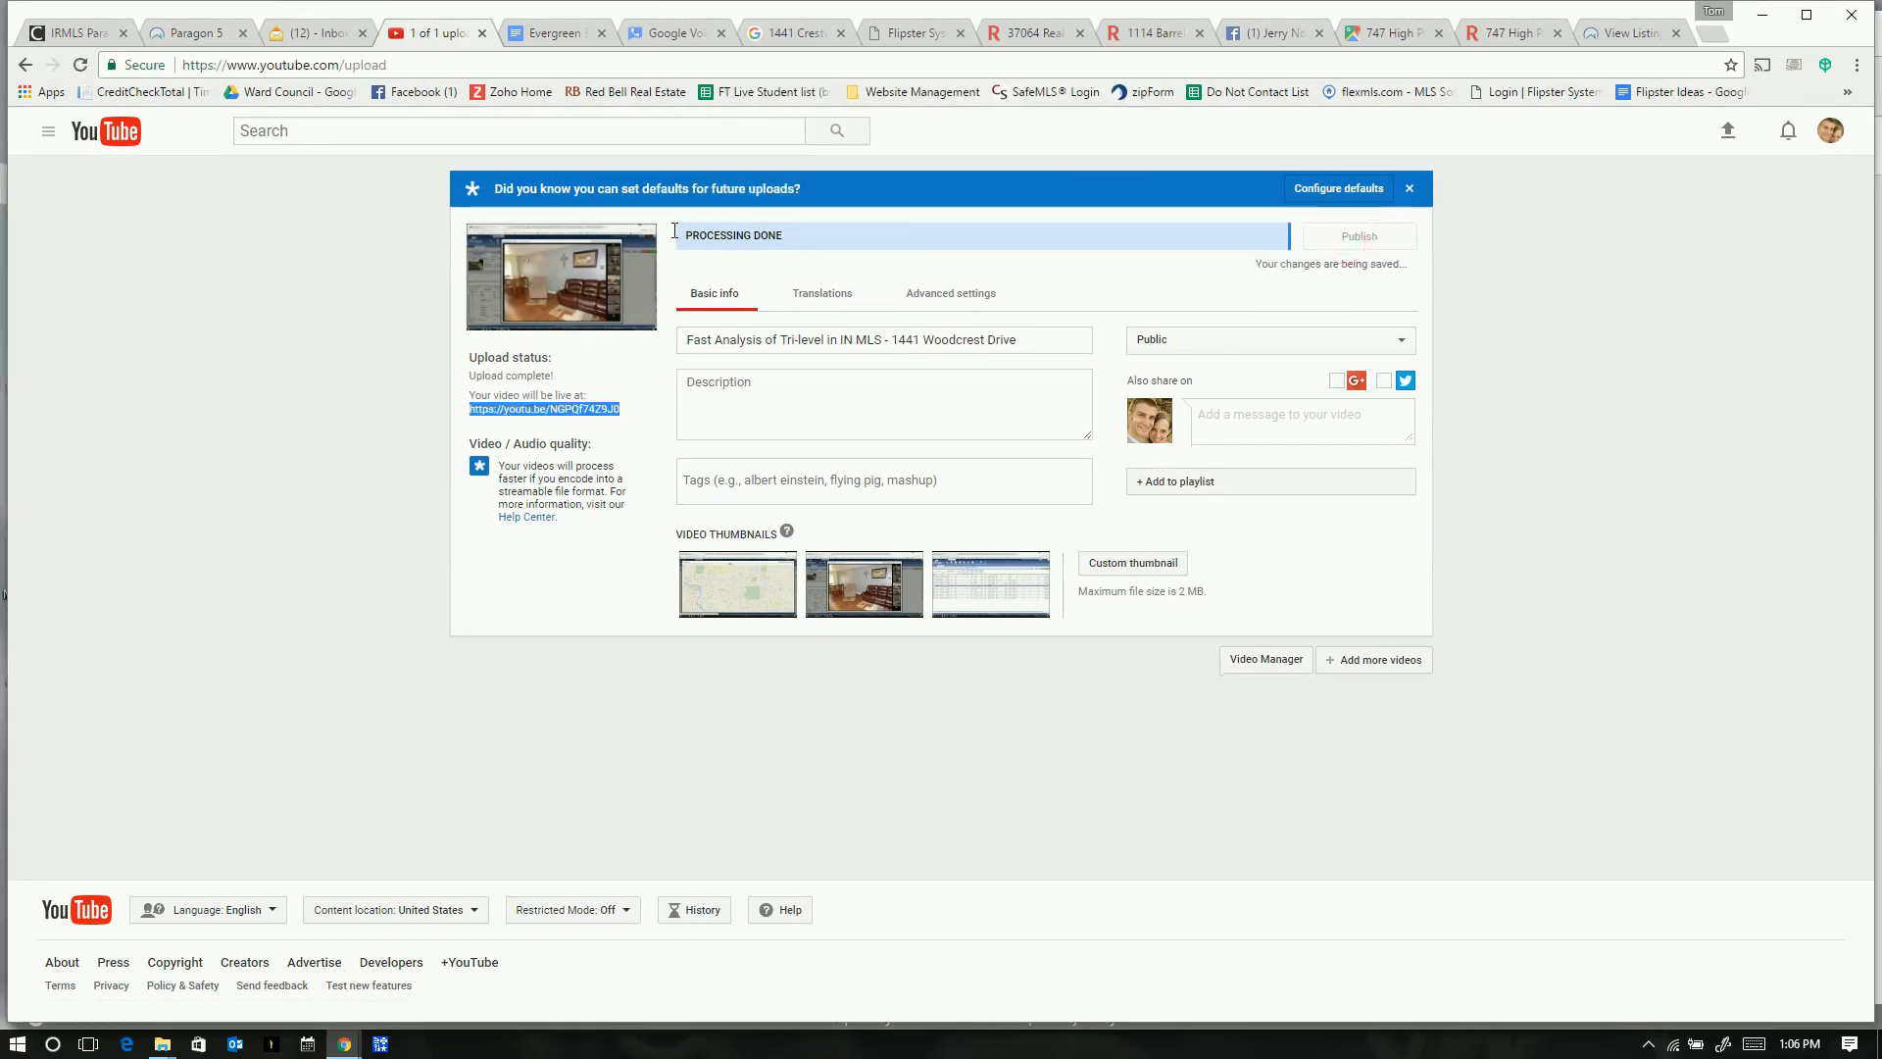
click(399, 70)
- Load Gmail and address a new email to the suggested agent with subject 'Offer for'
text(gmail)
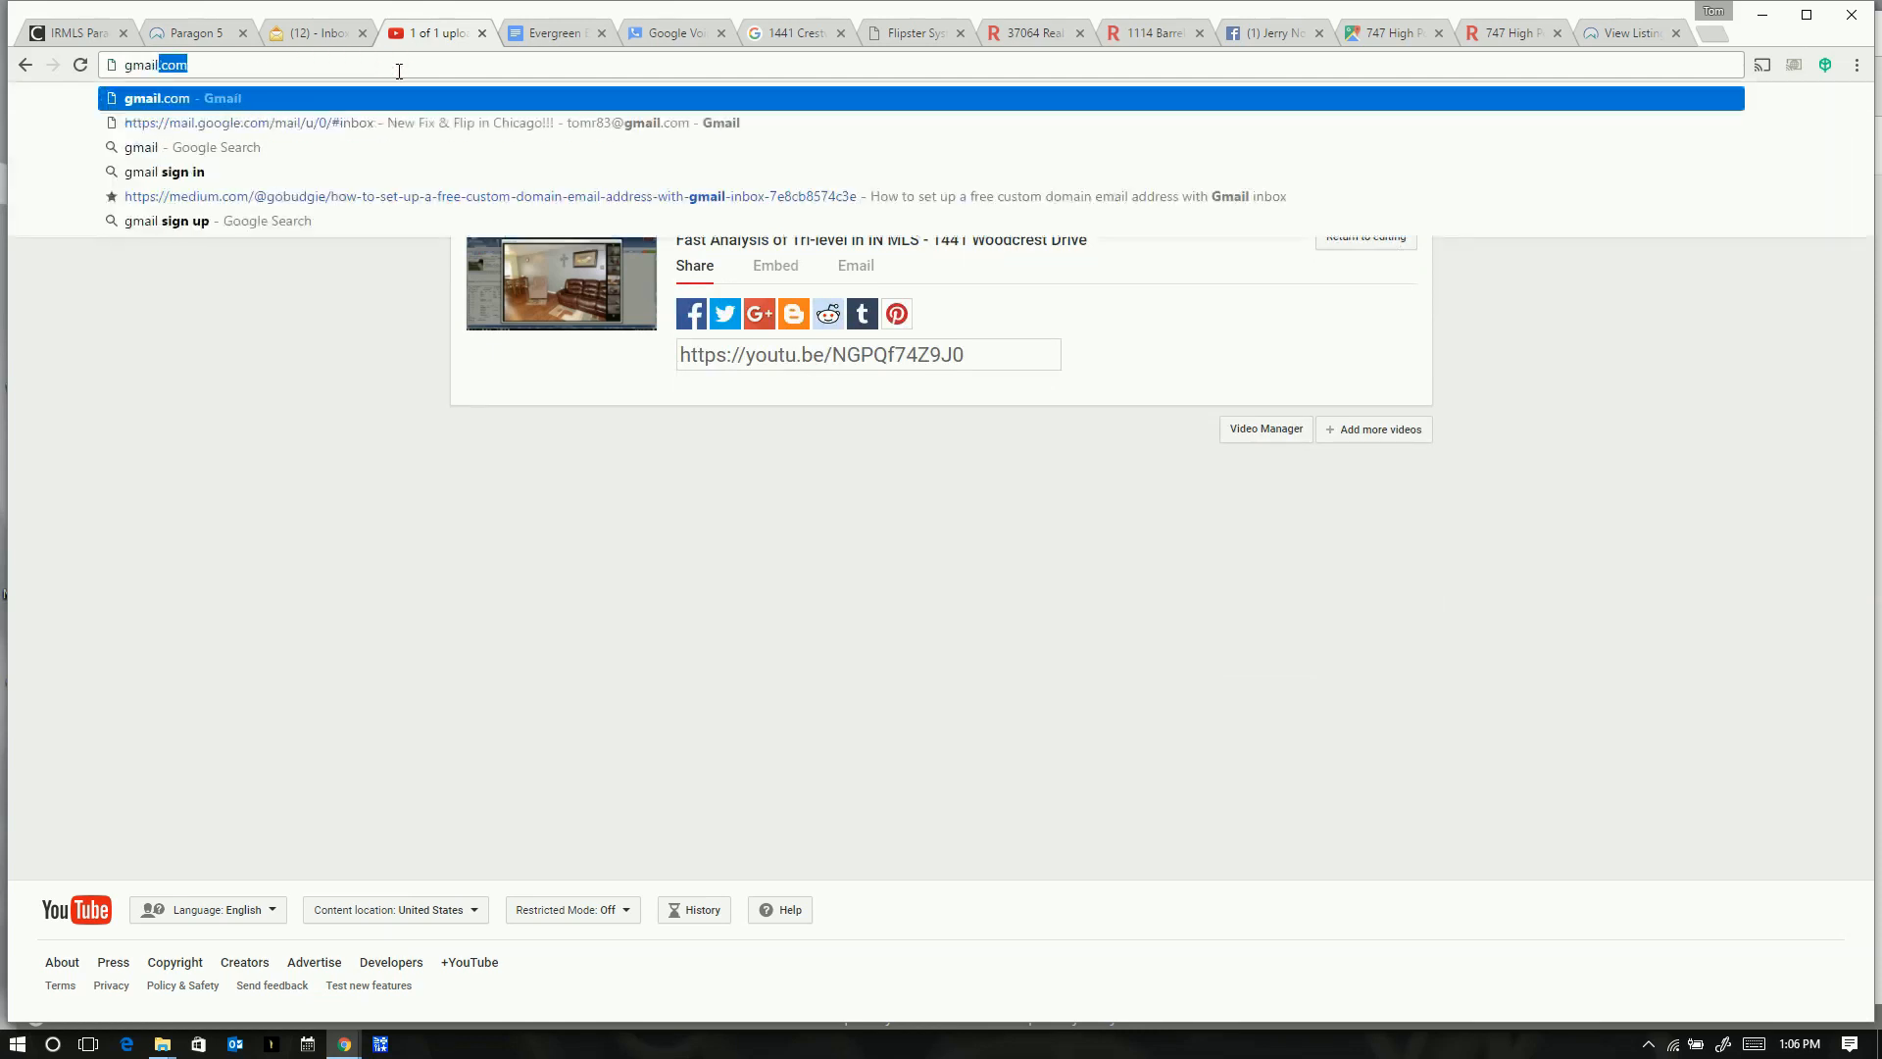
key(Return)
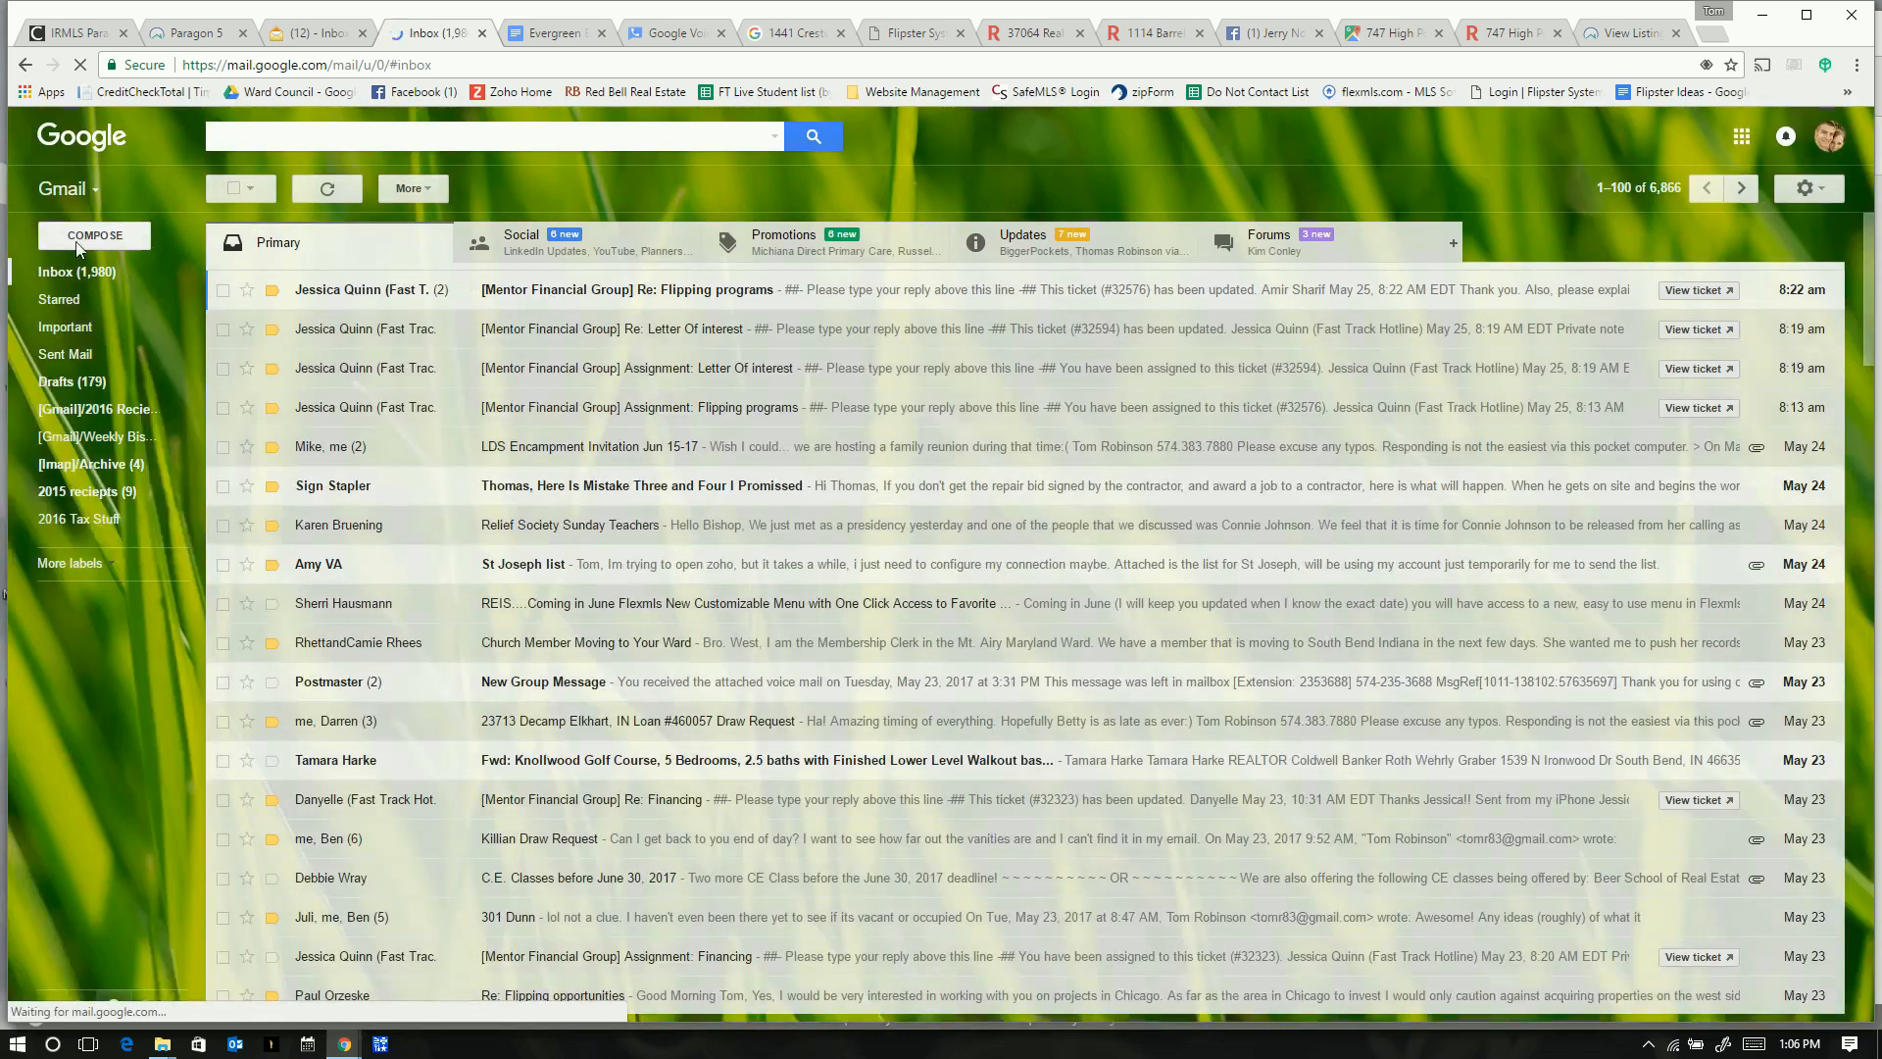
click(82, 239)
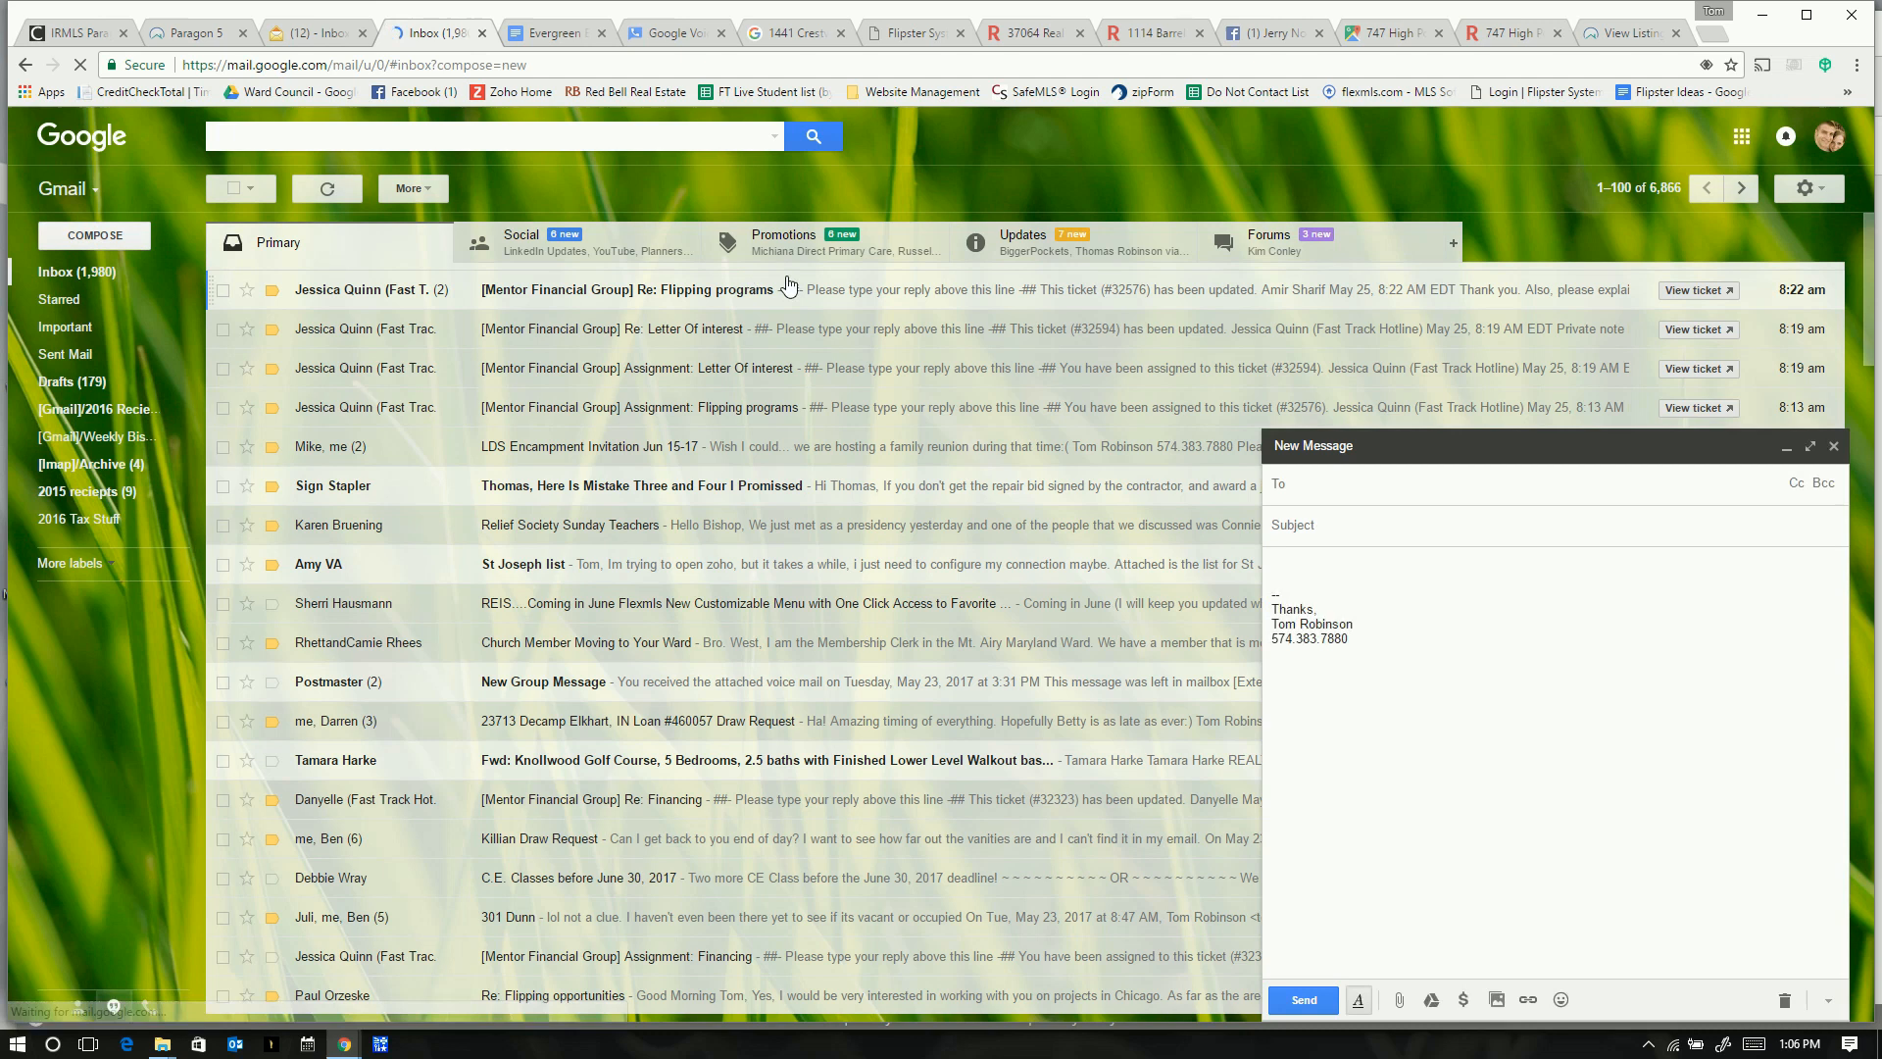
text(mark)
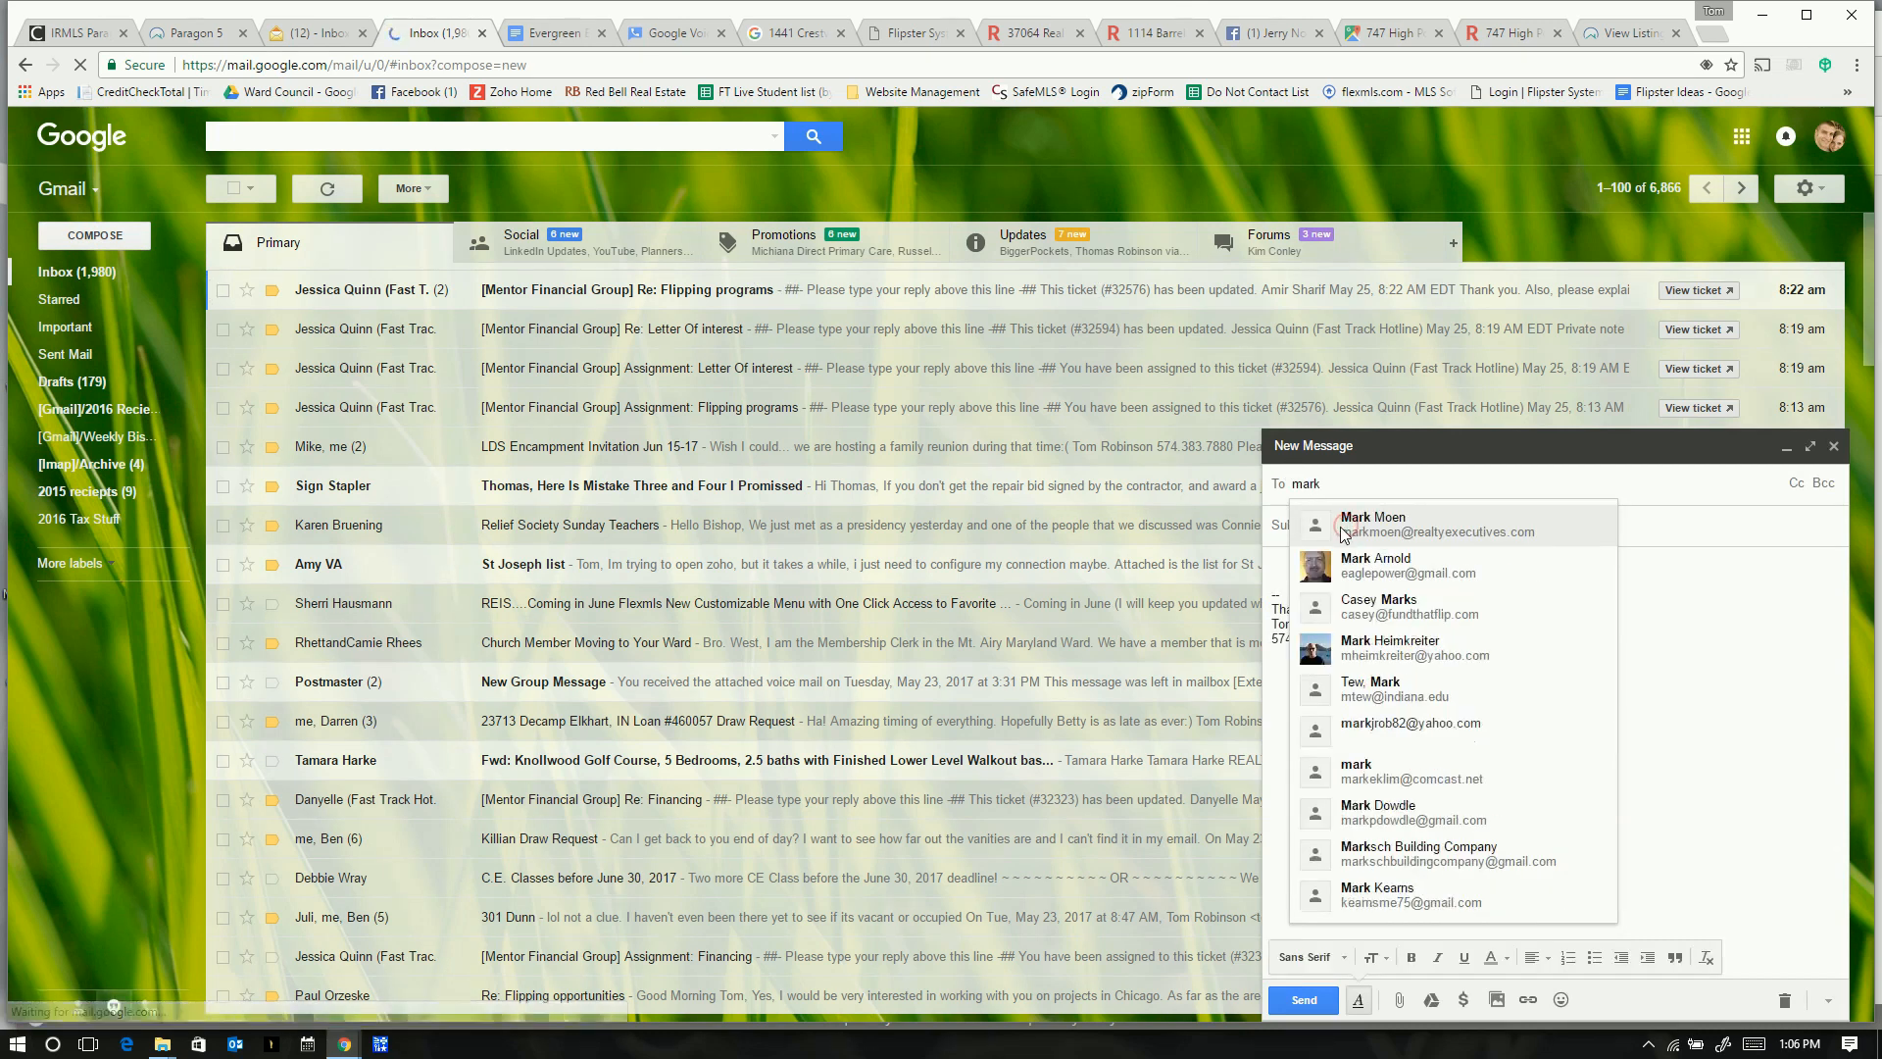
click(1372, 524)
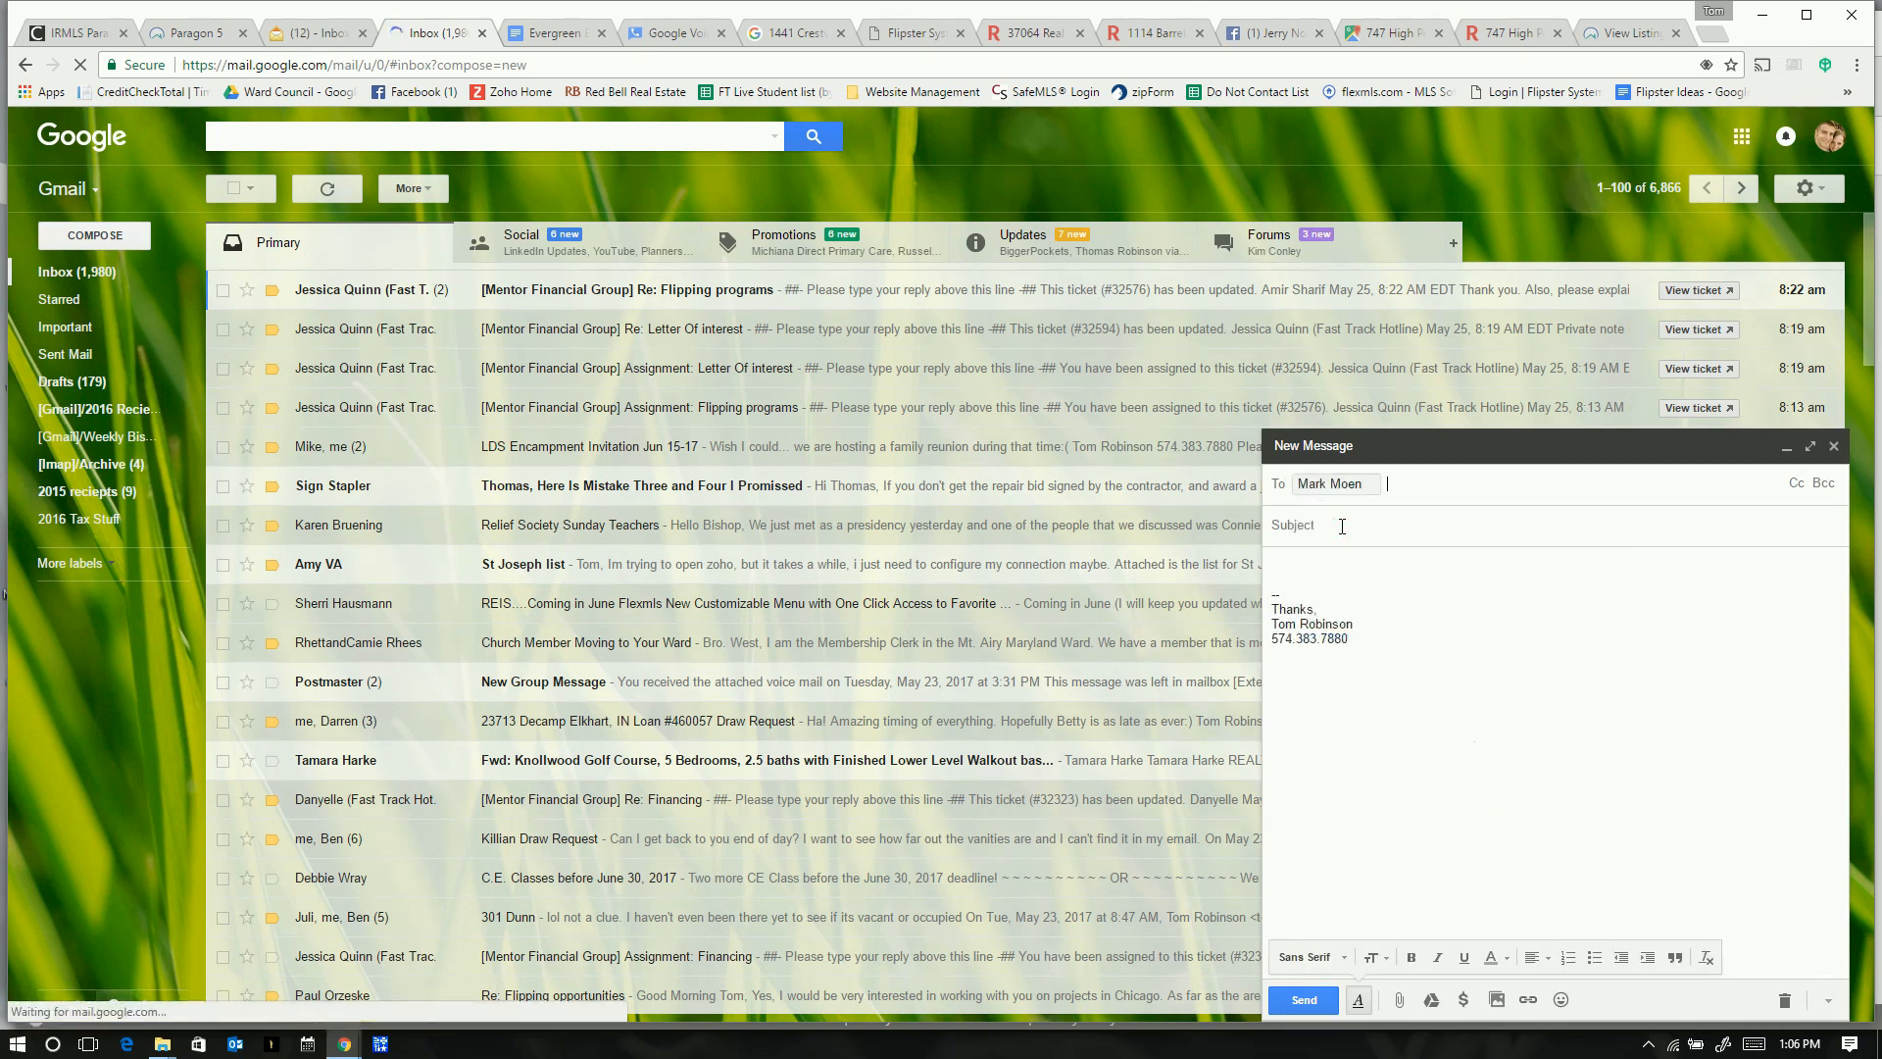
click(1341, 527)
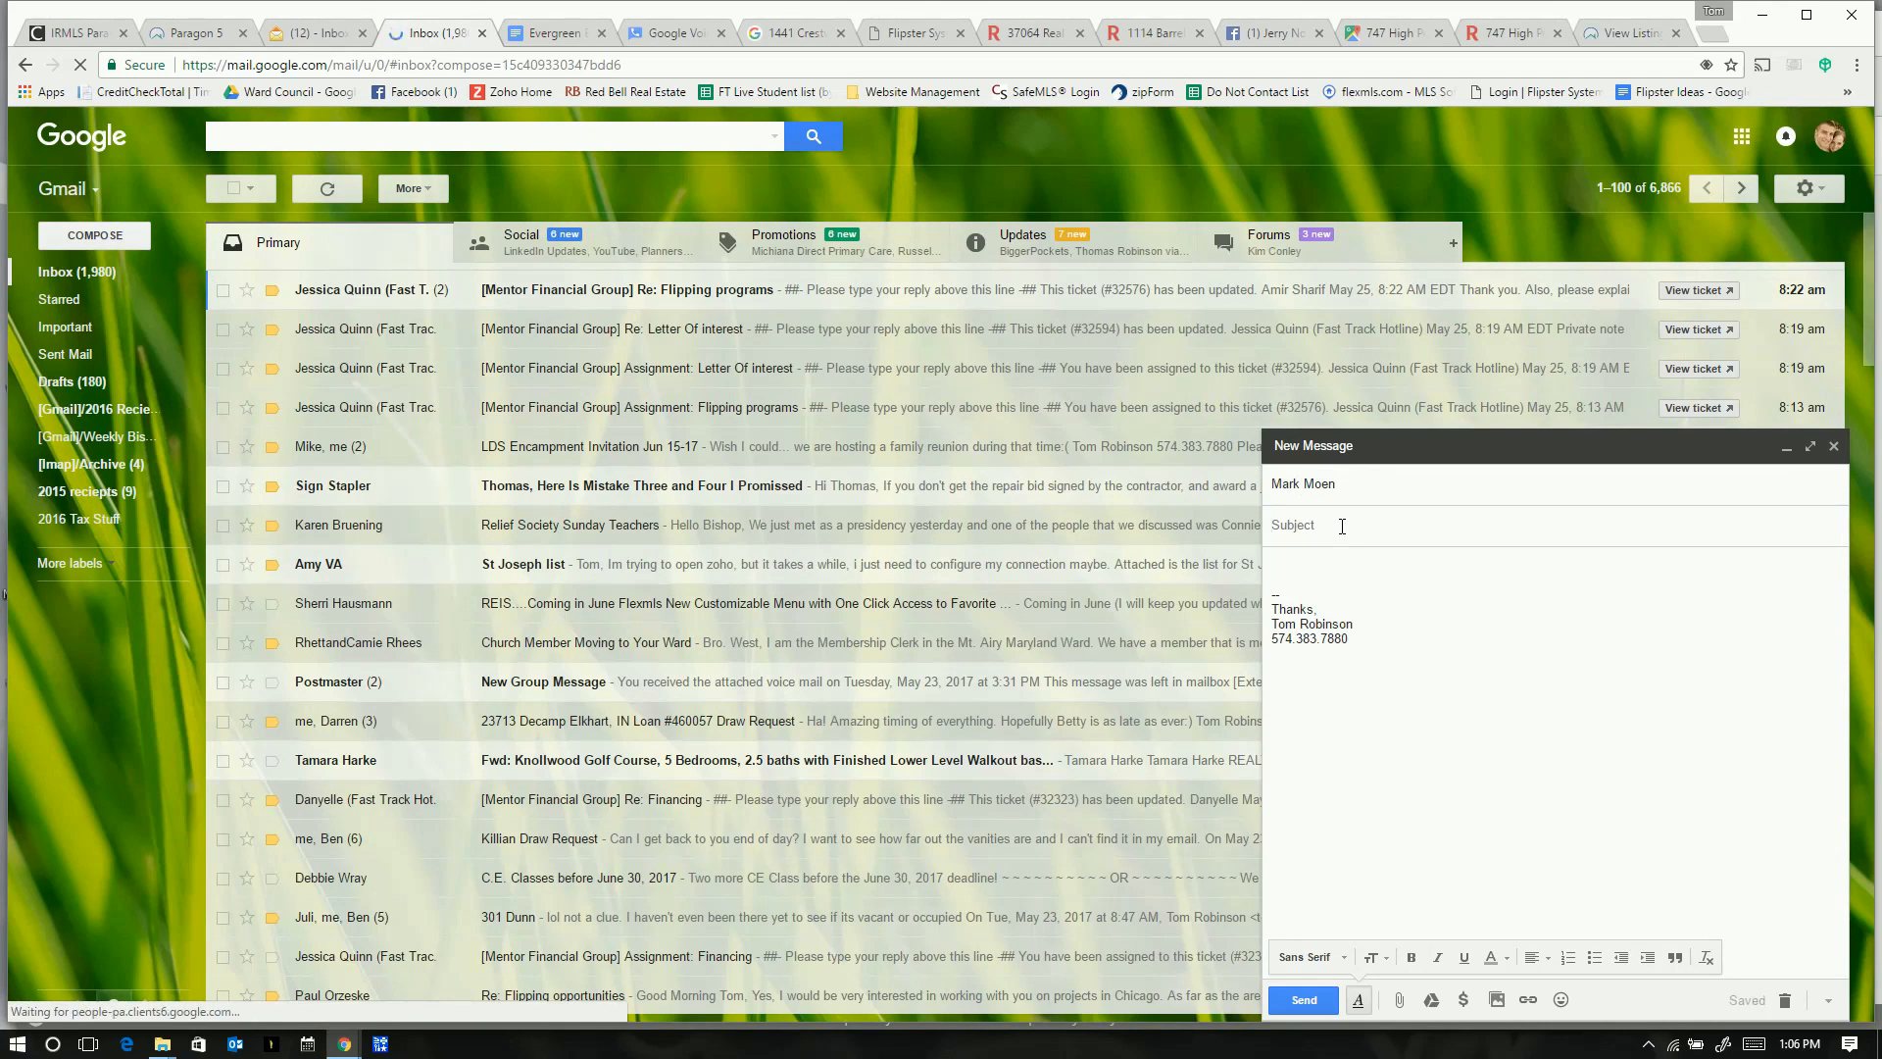
text(Offer for)
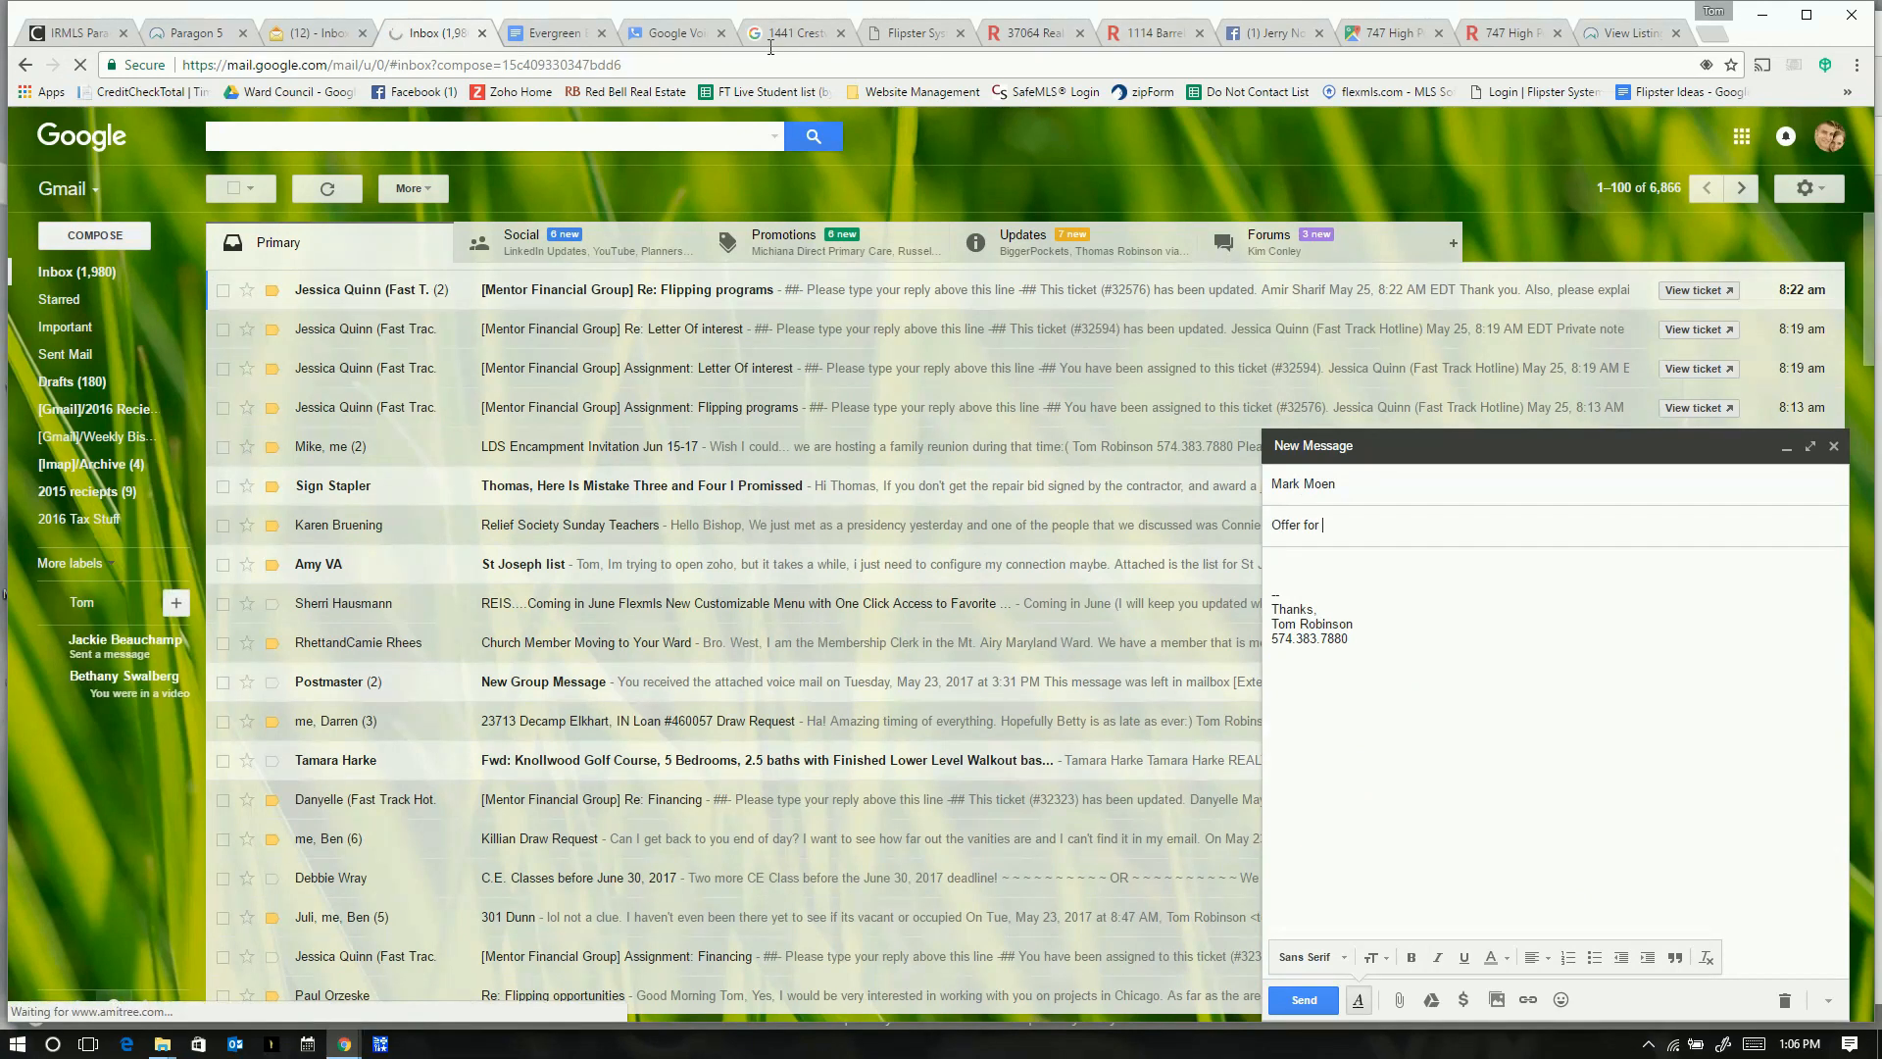
click(790, 35)
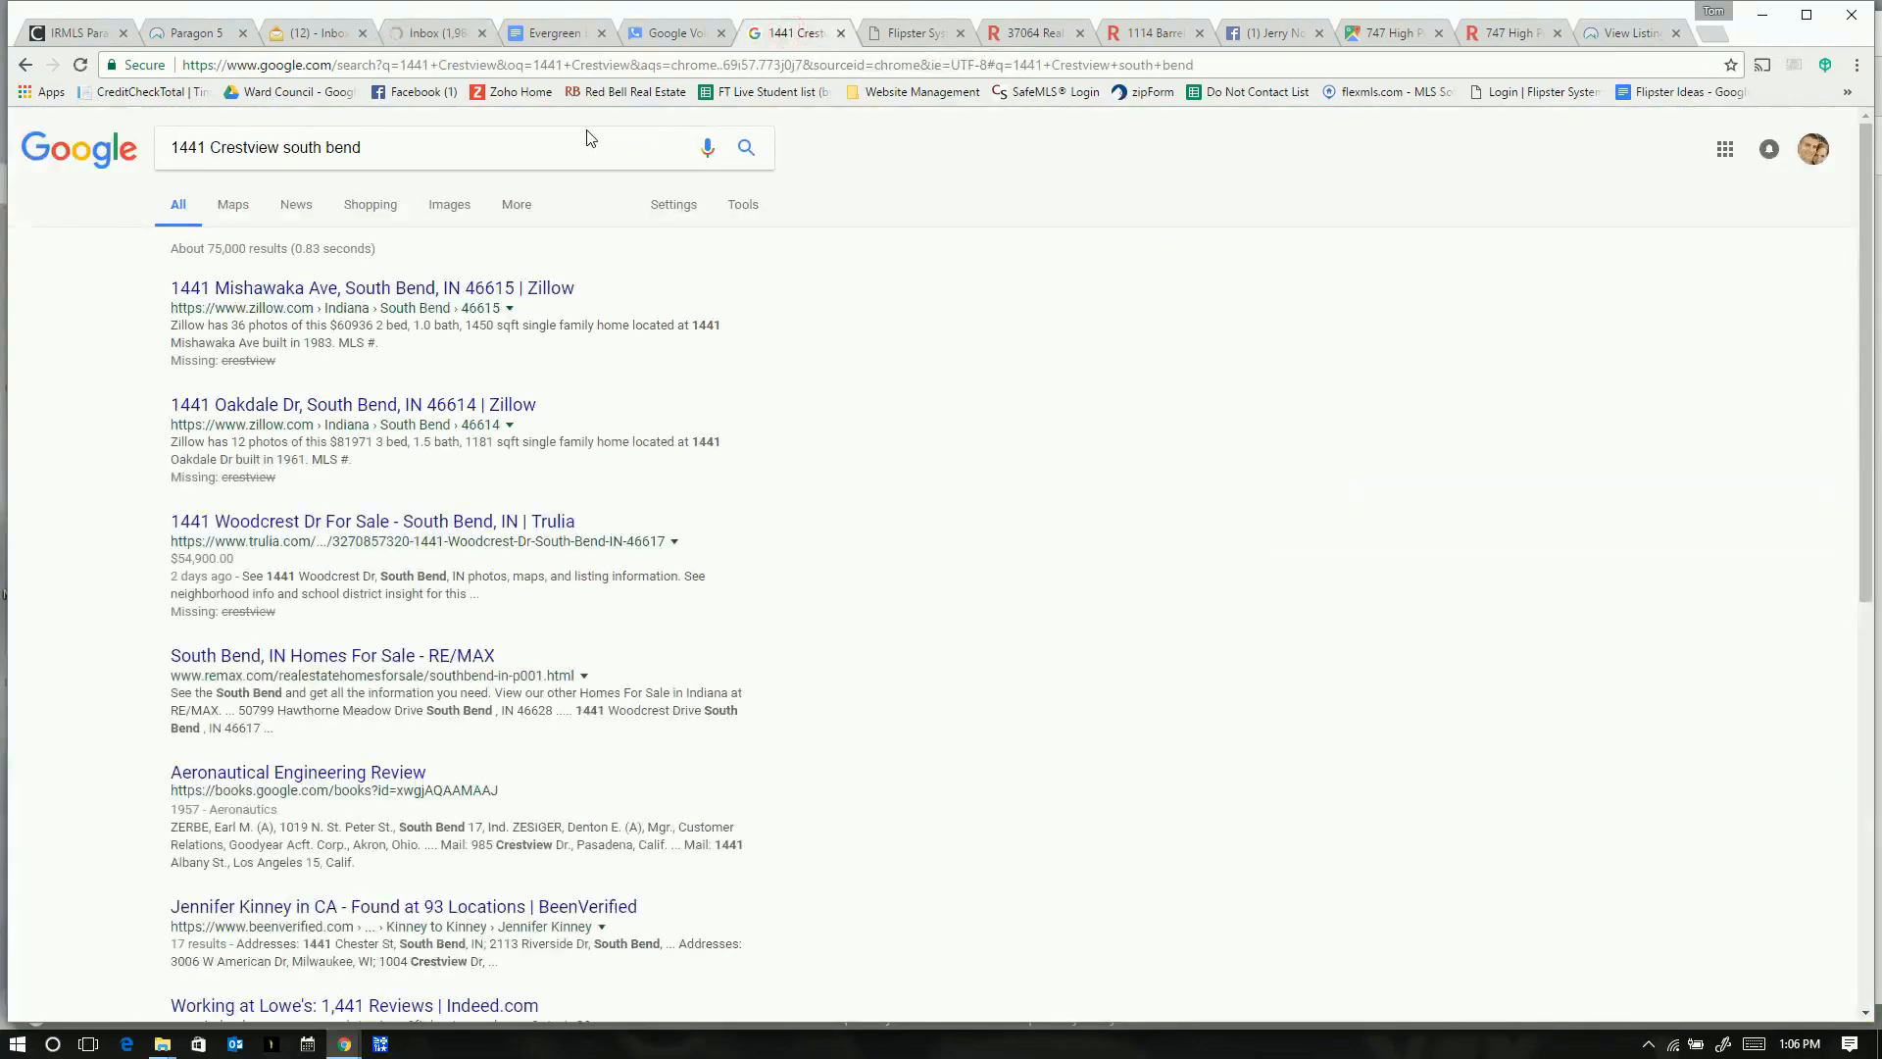
click(840, 33)
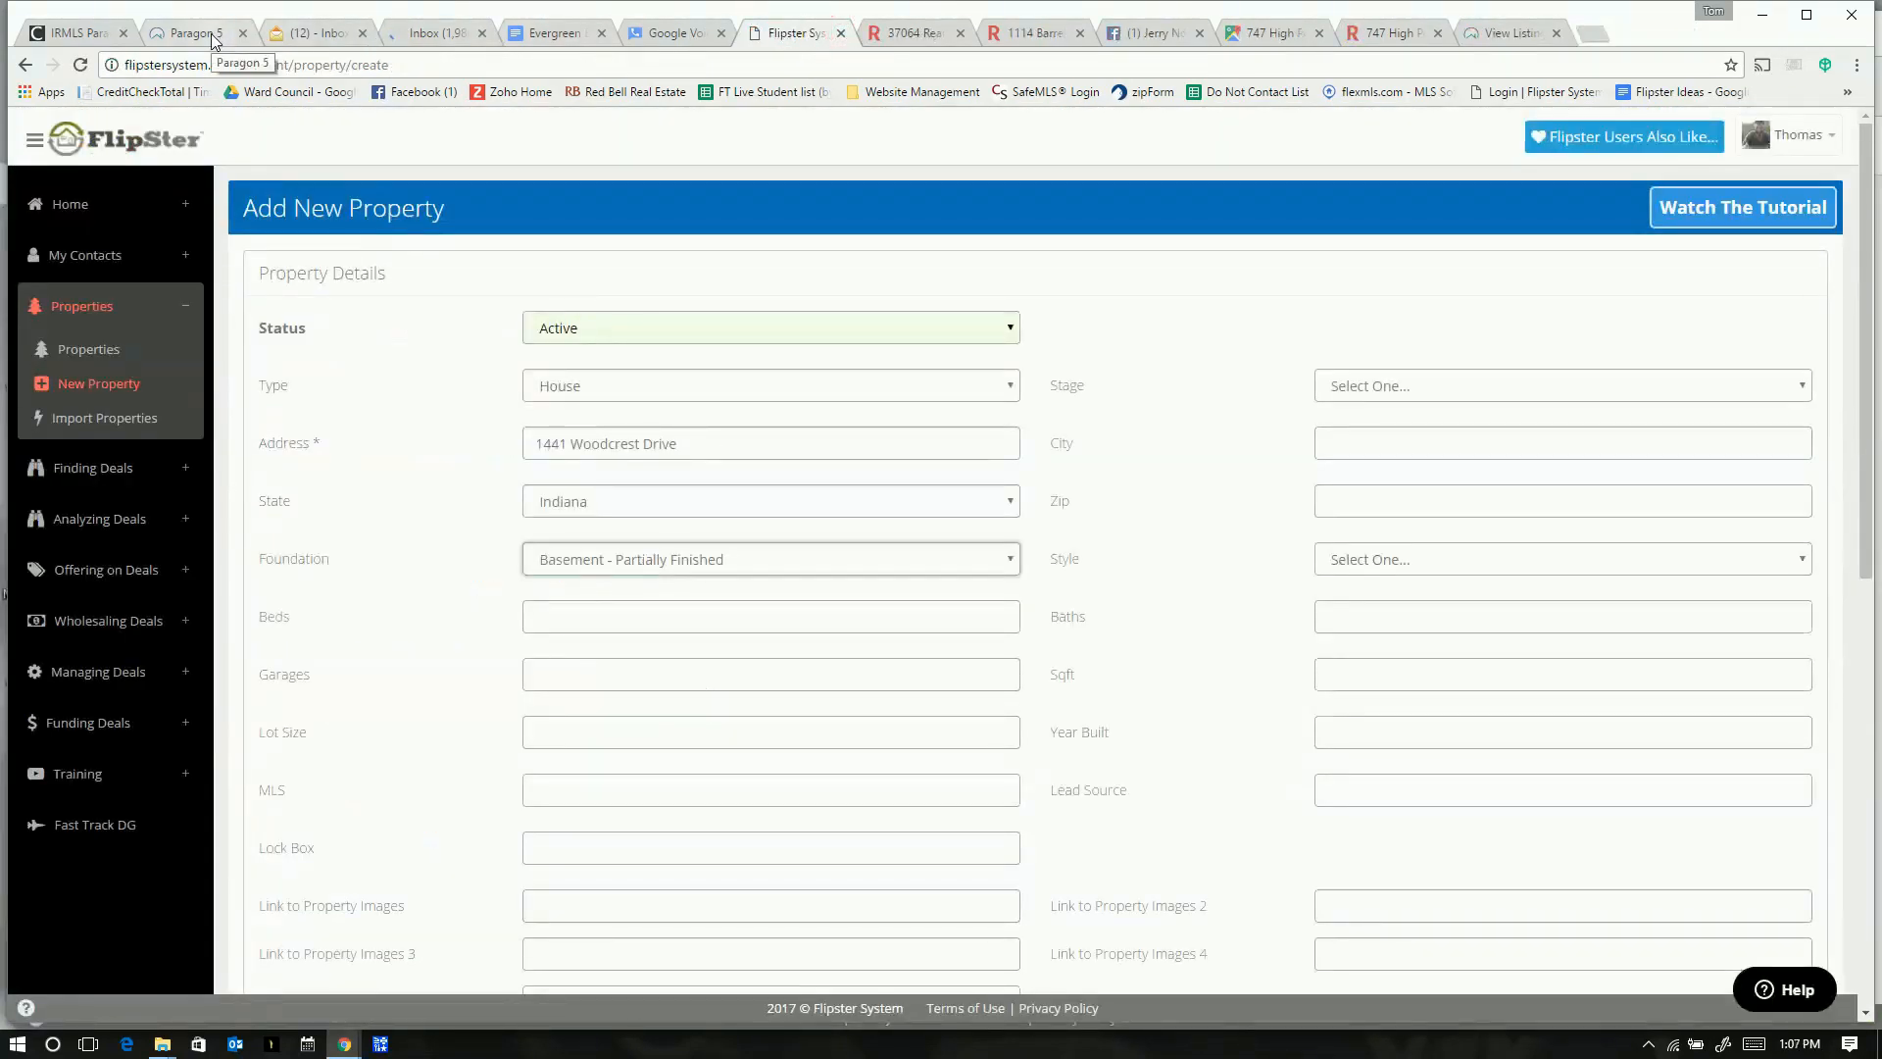
key(alt+Tab)
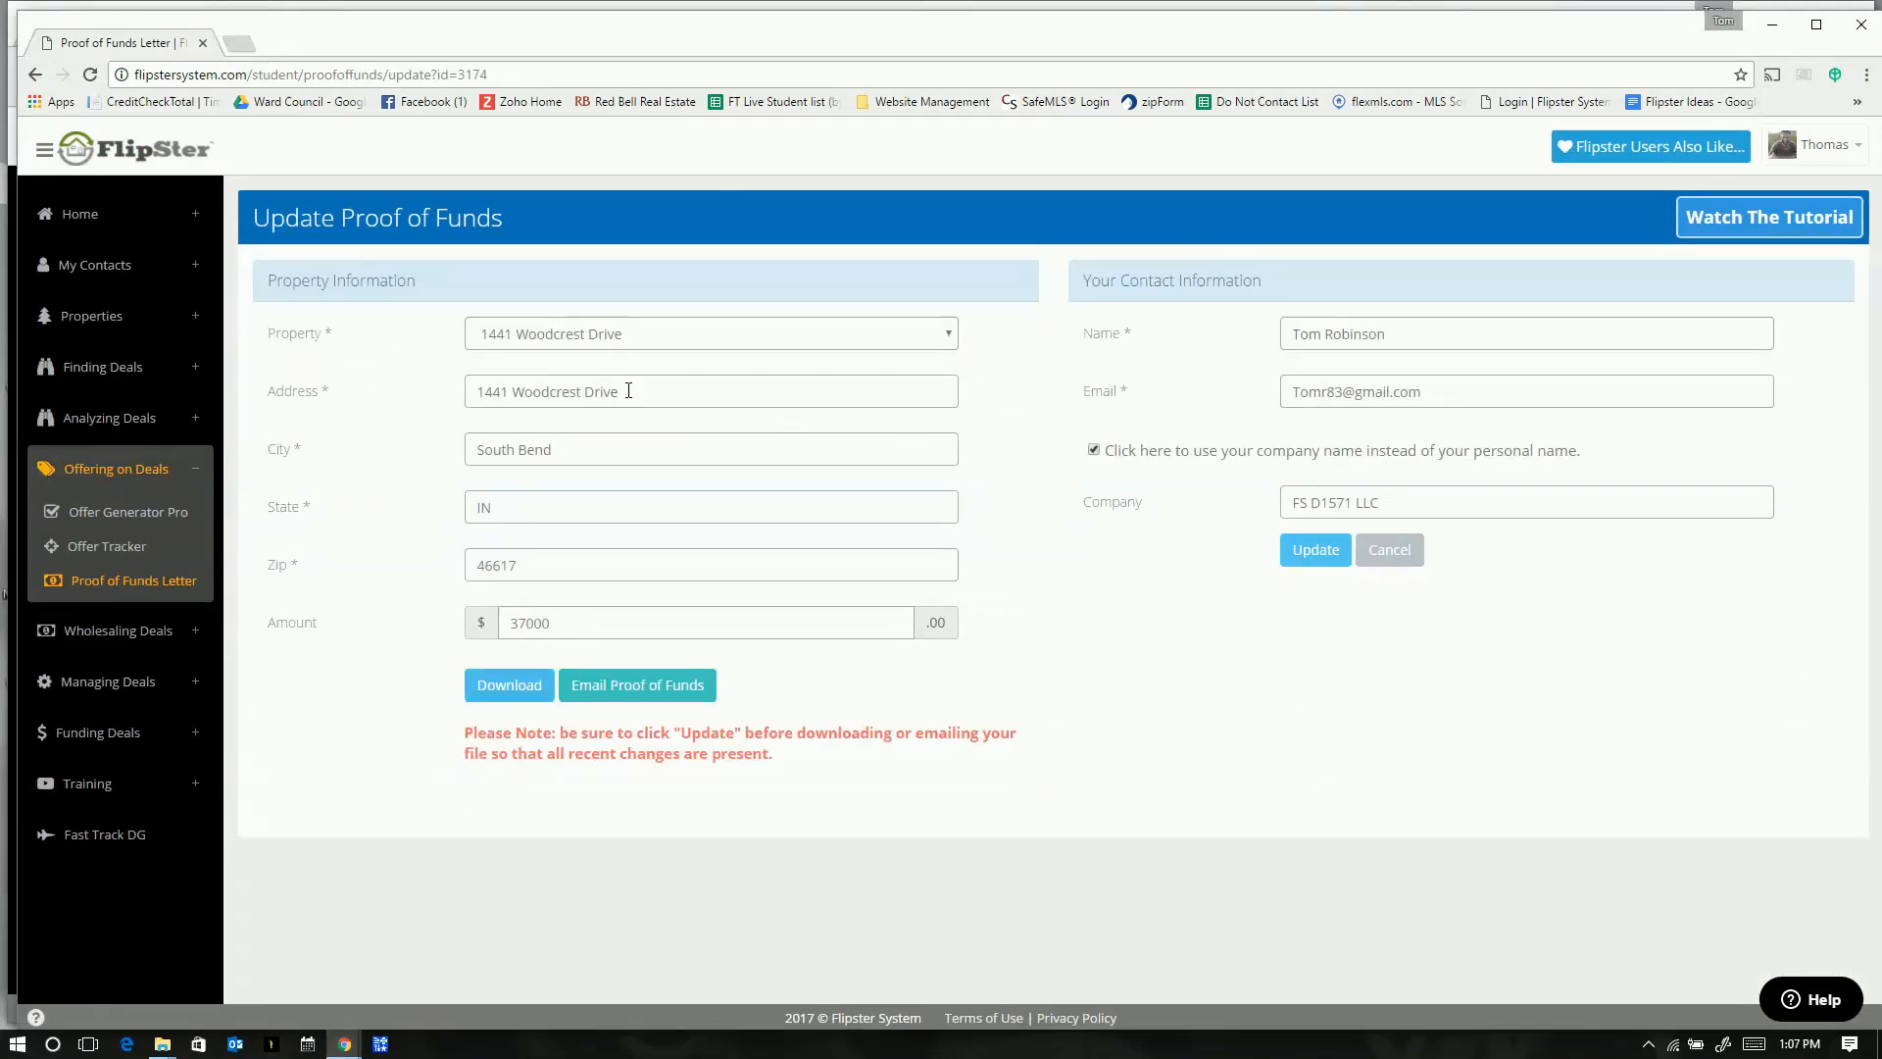
drag(632, 398, 495, 392)
key(alt+Tab)
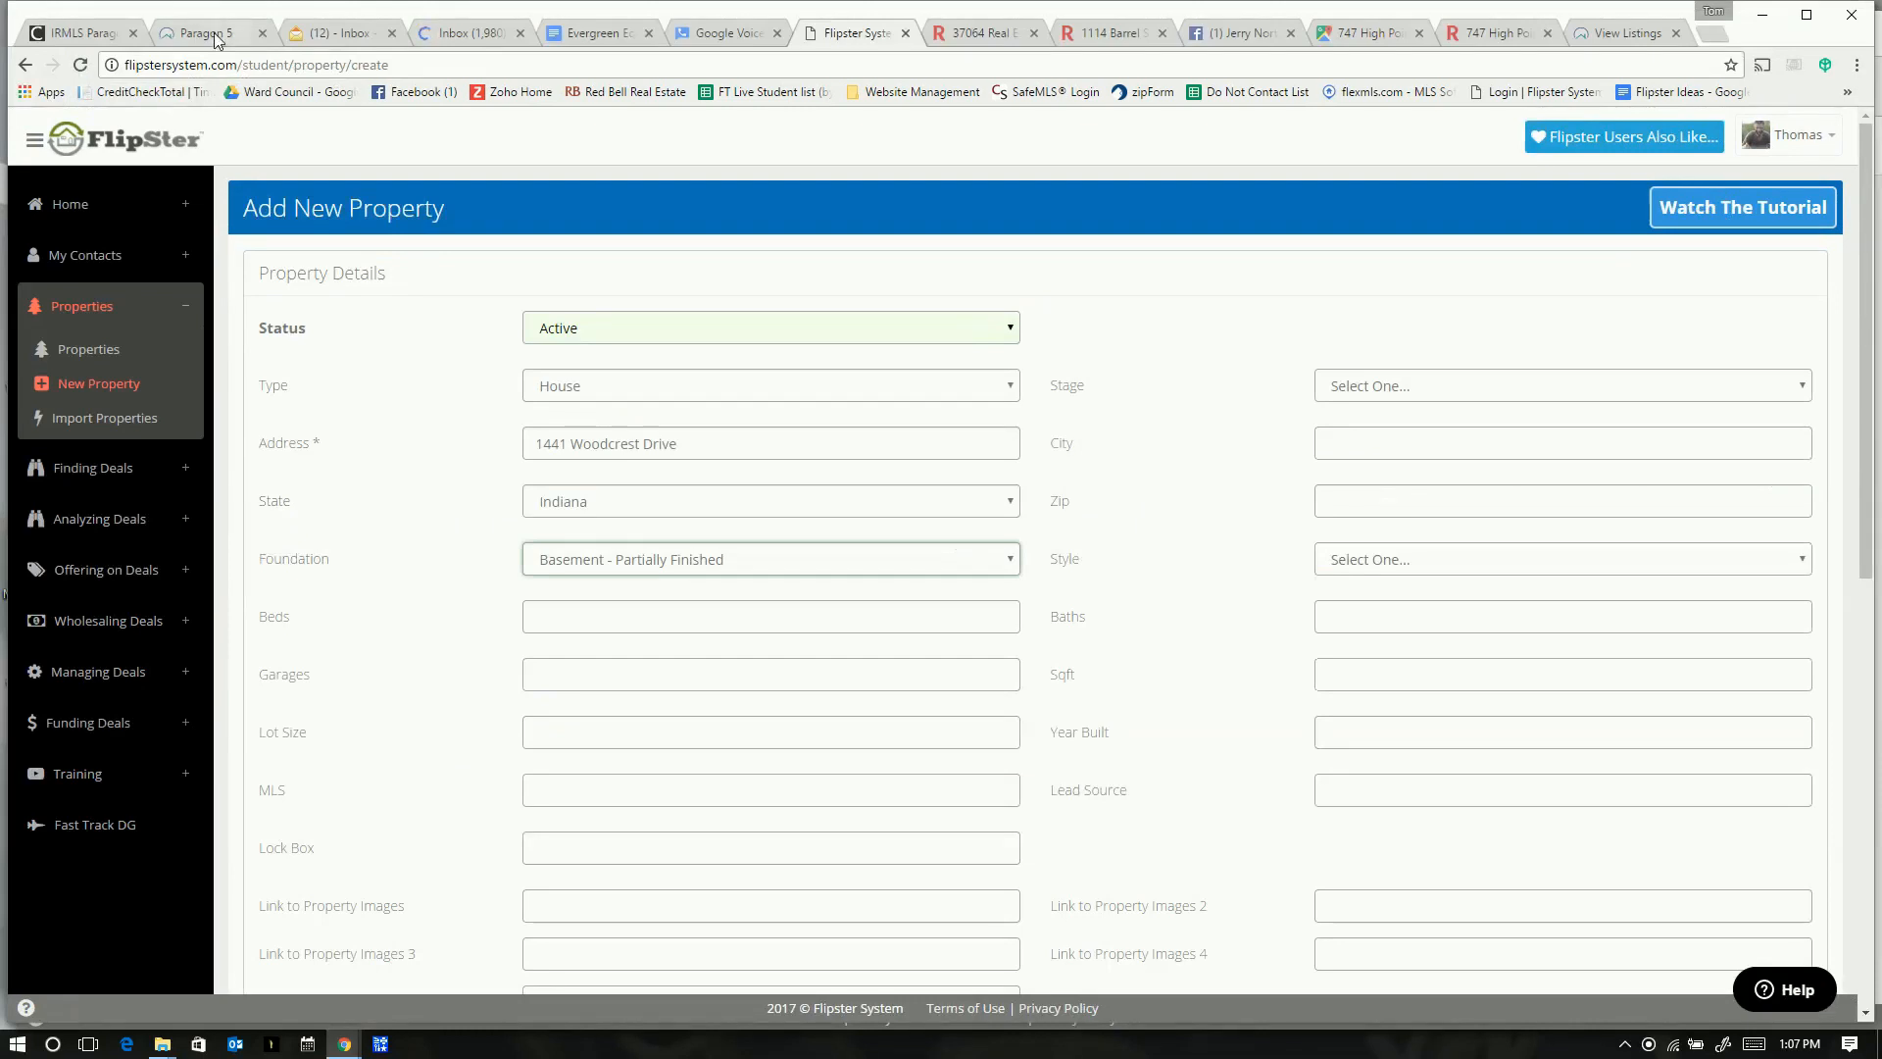
click(206, 34)
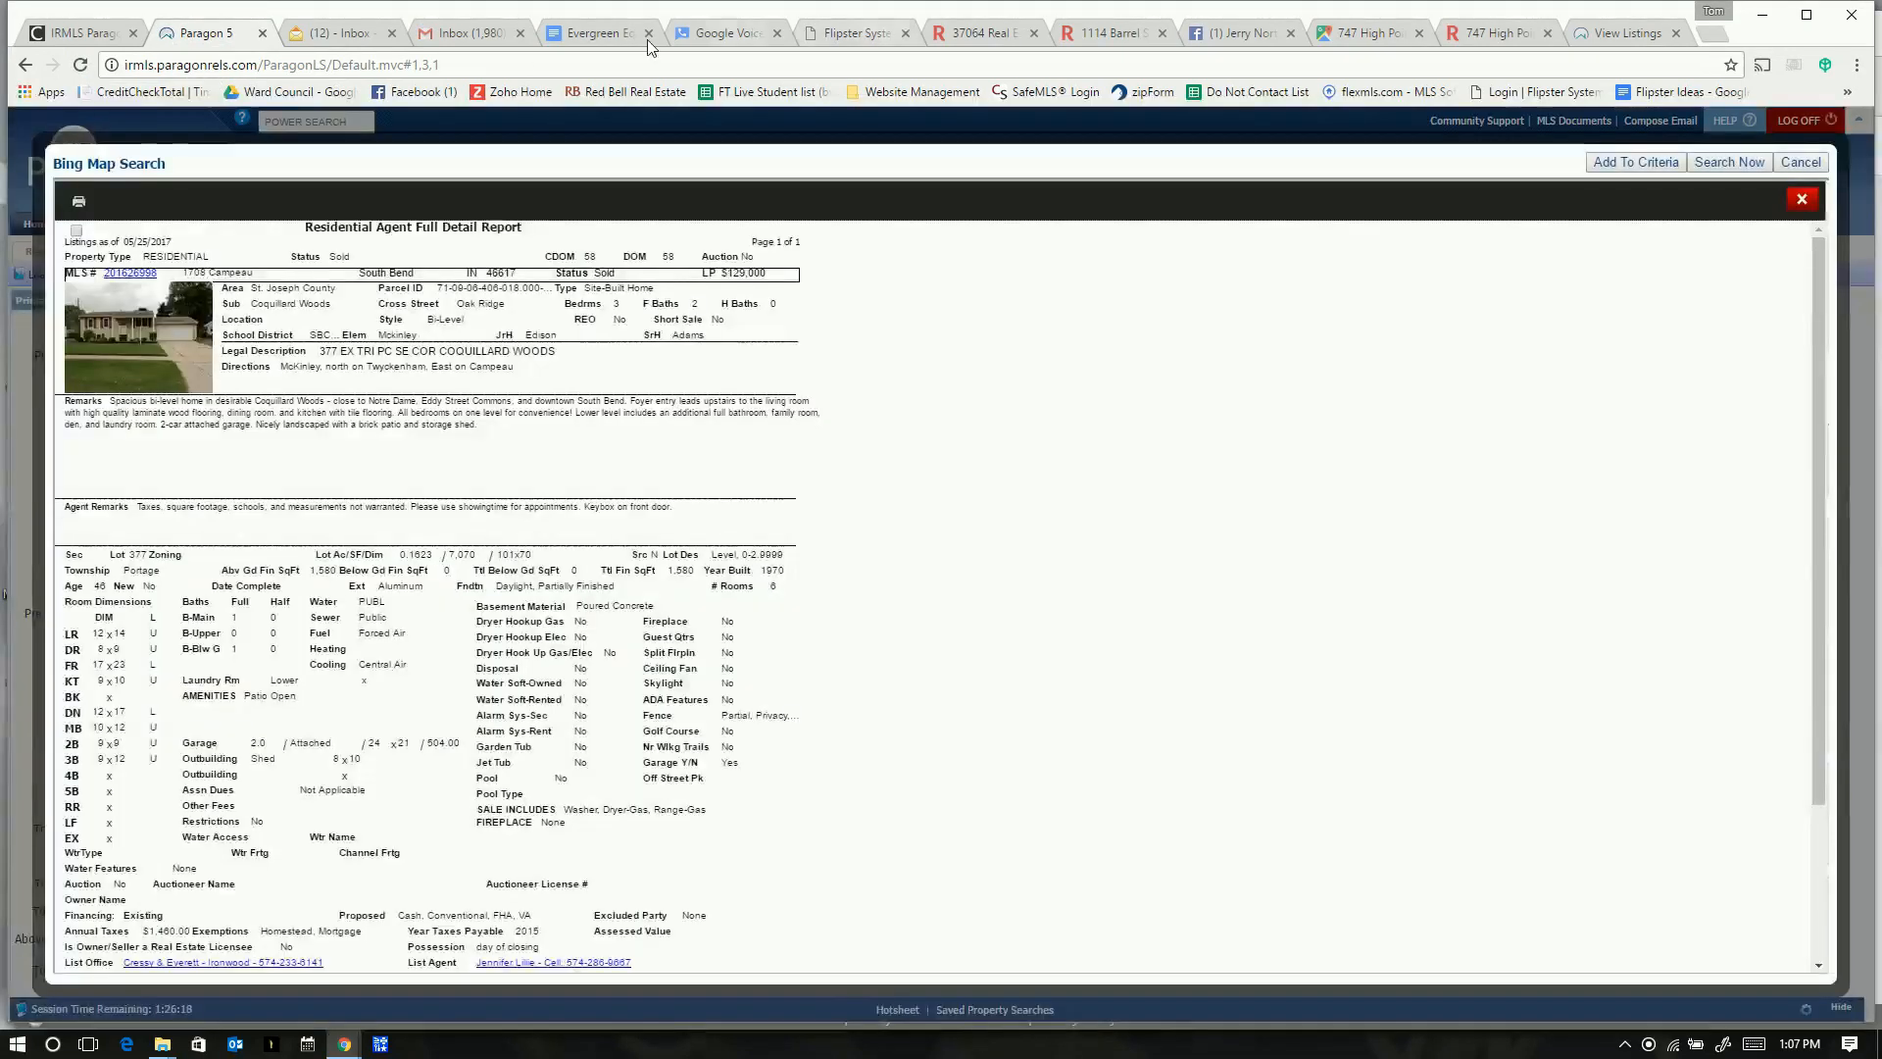
click(468, 33)
click(1302, 565)
text(Hi Mar)
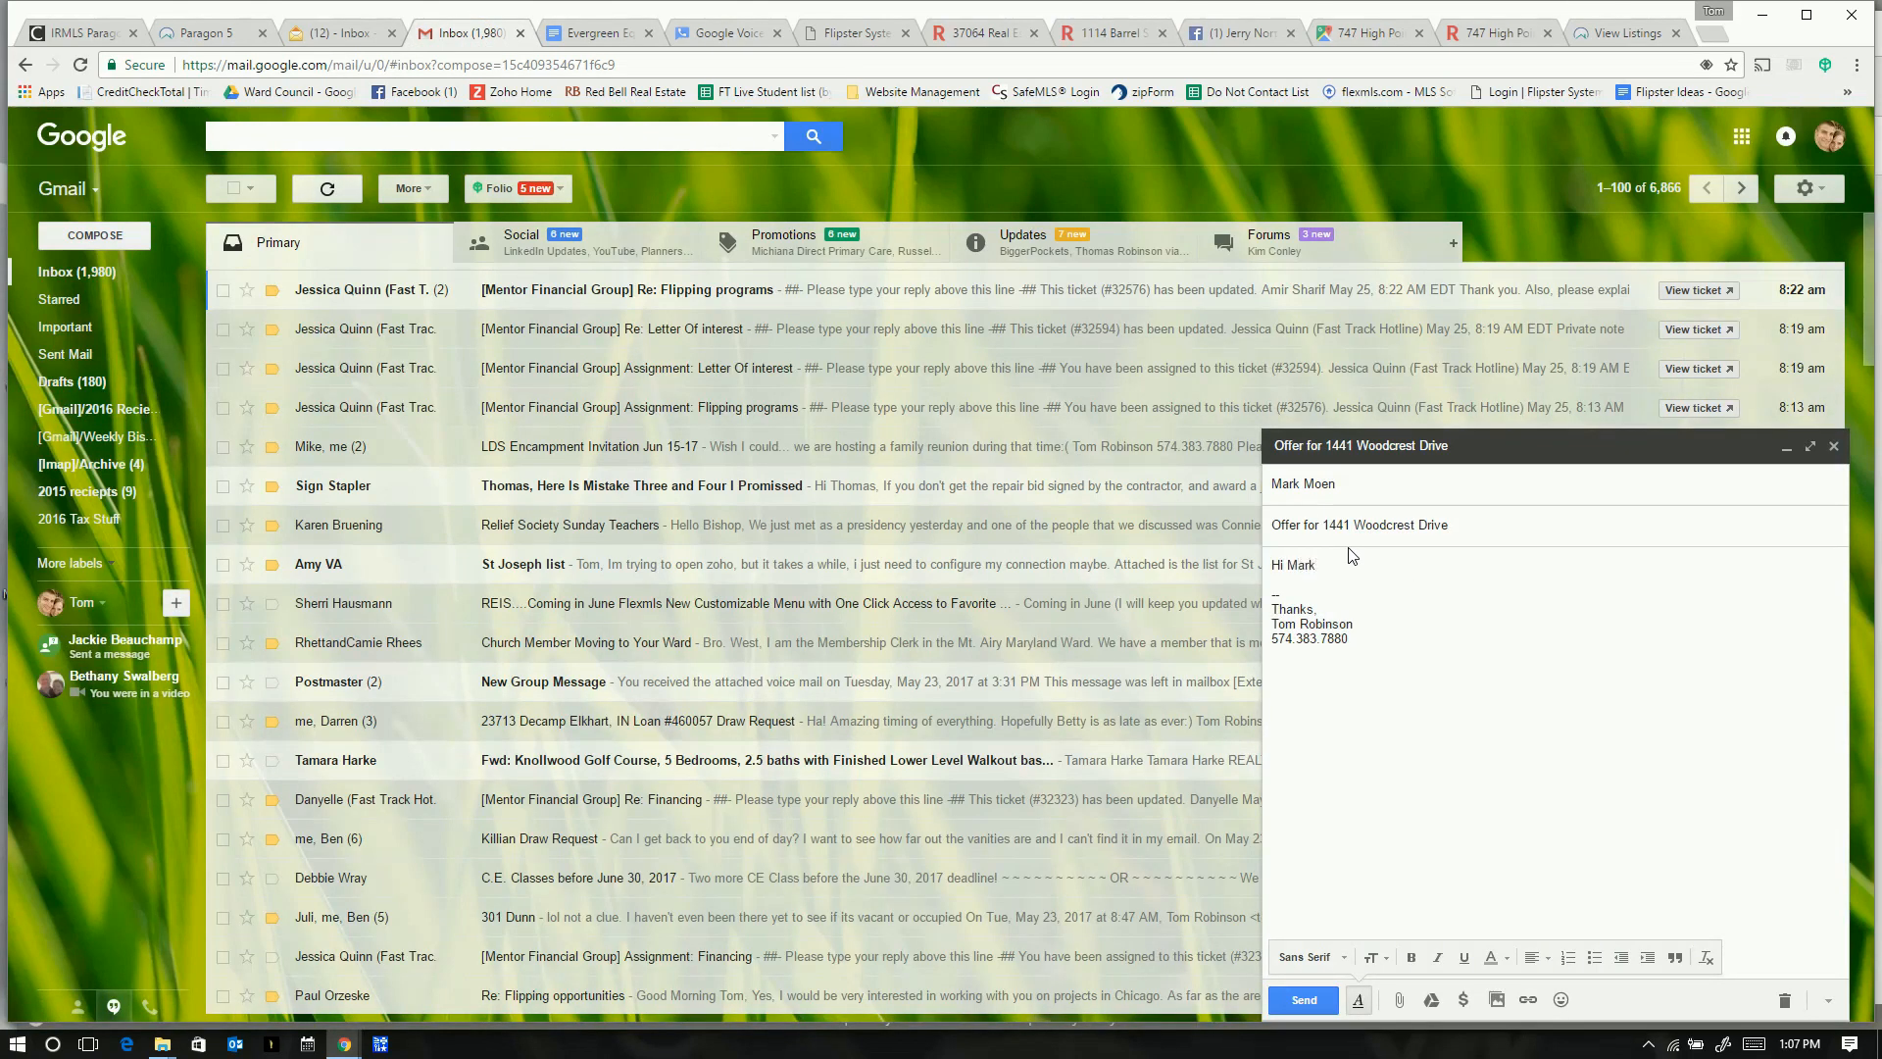
text(k,)
key(Return)
key(Return)
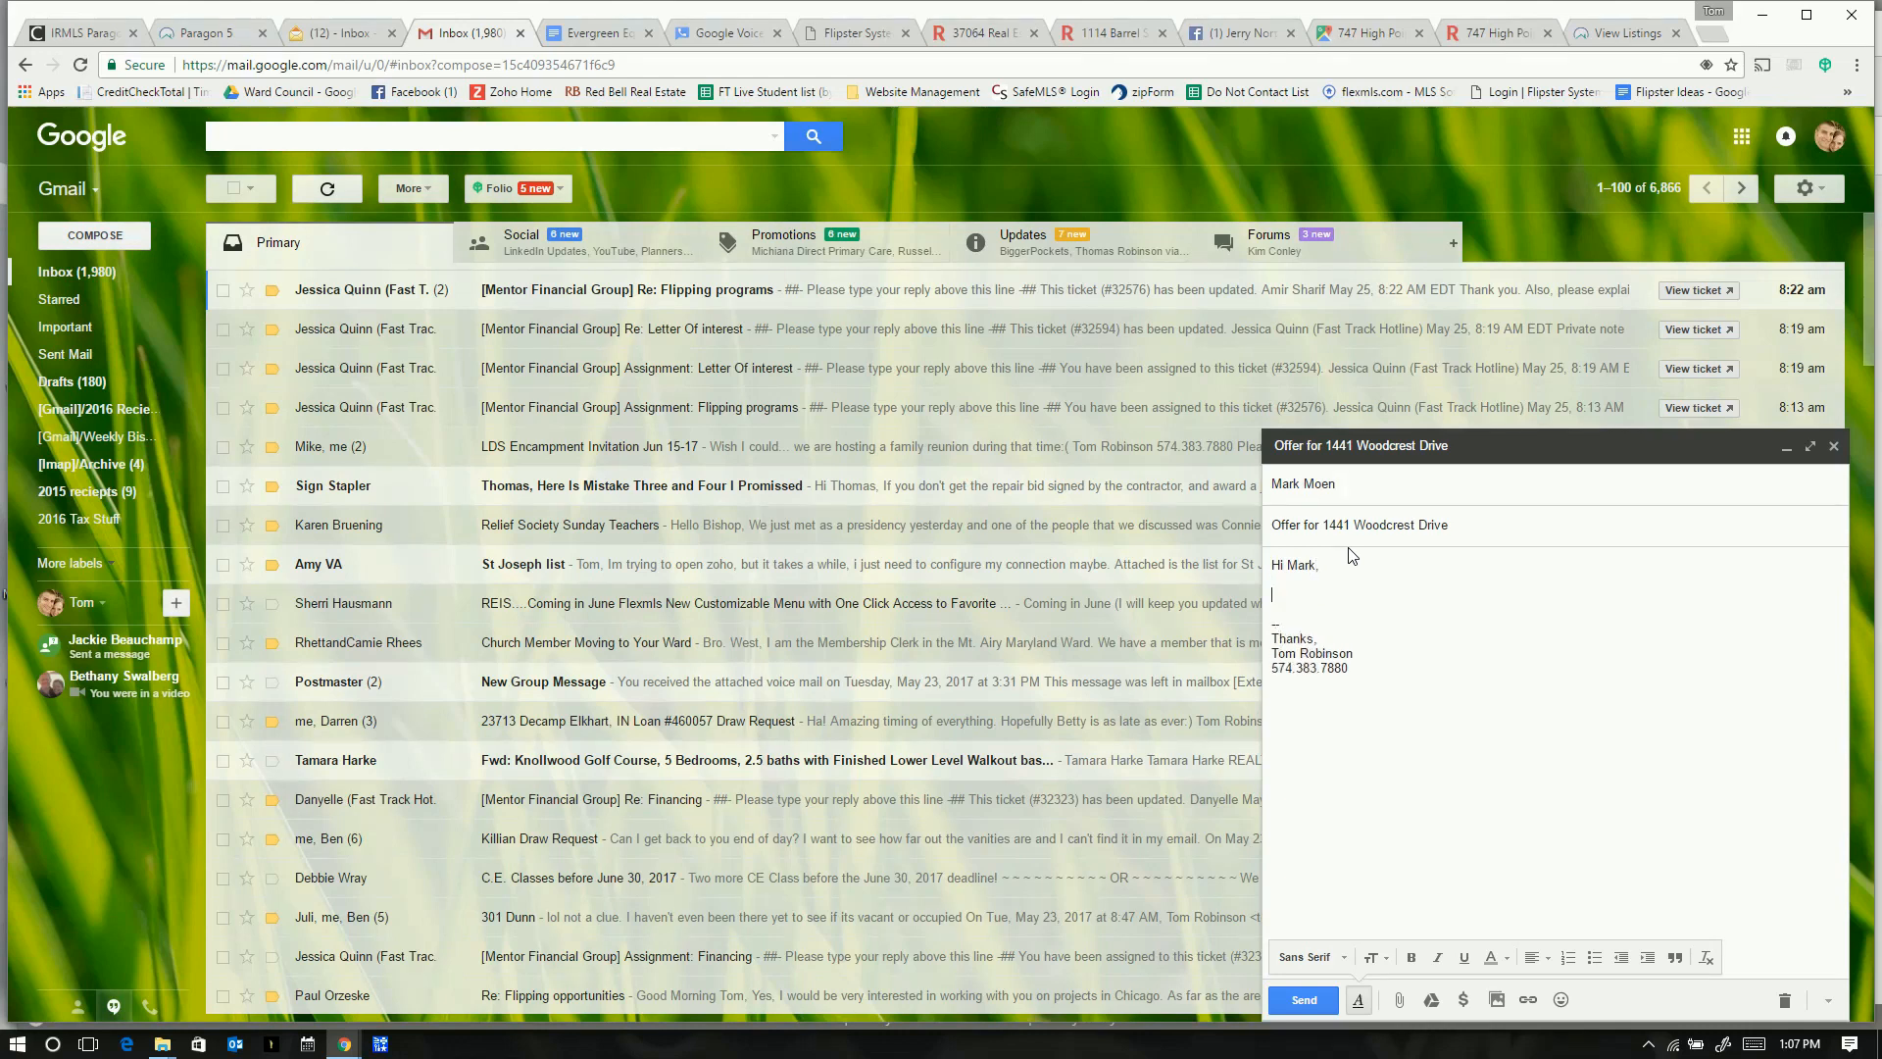
text(I reviewed the property)
text(located at)
text(.)
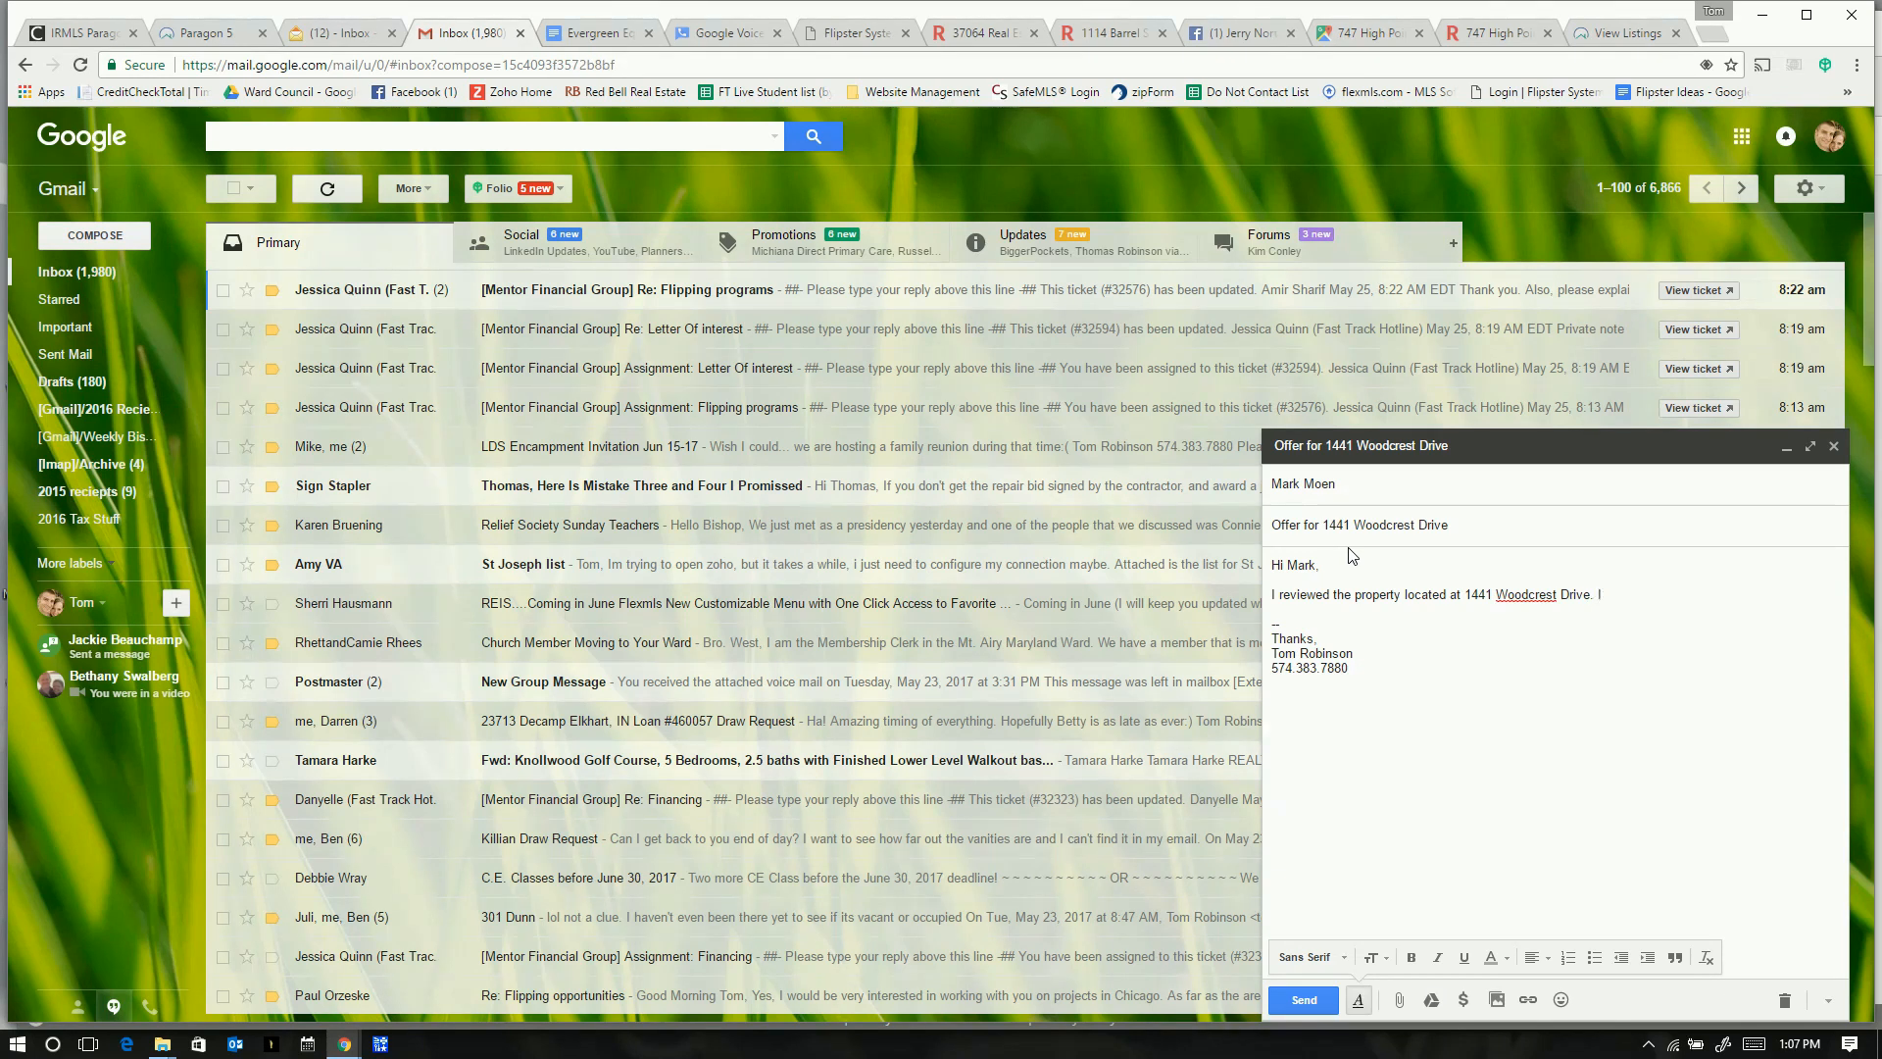
text(I fee)
text(l confident )
text(than)
text( my numbers)
text( are )
text(pretty )
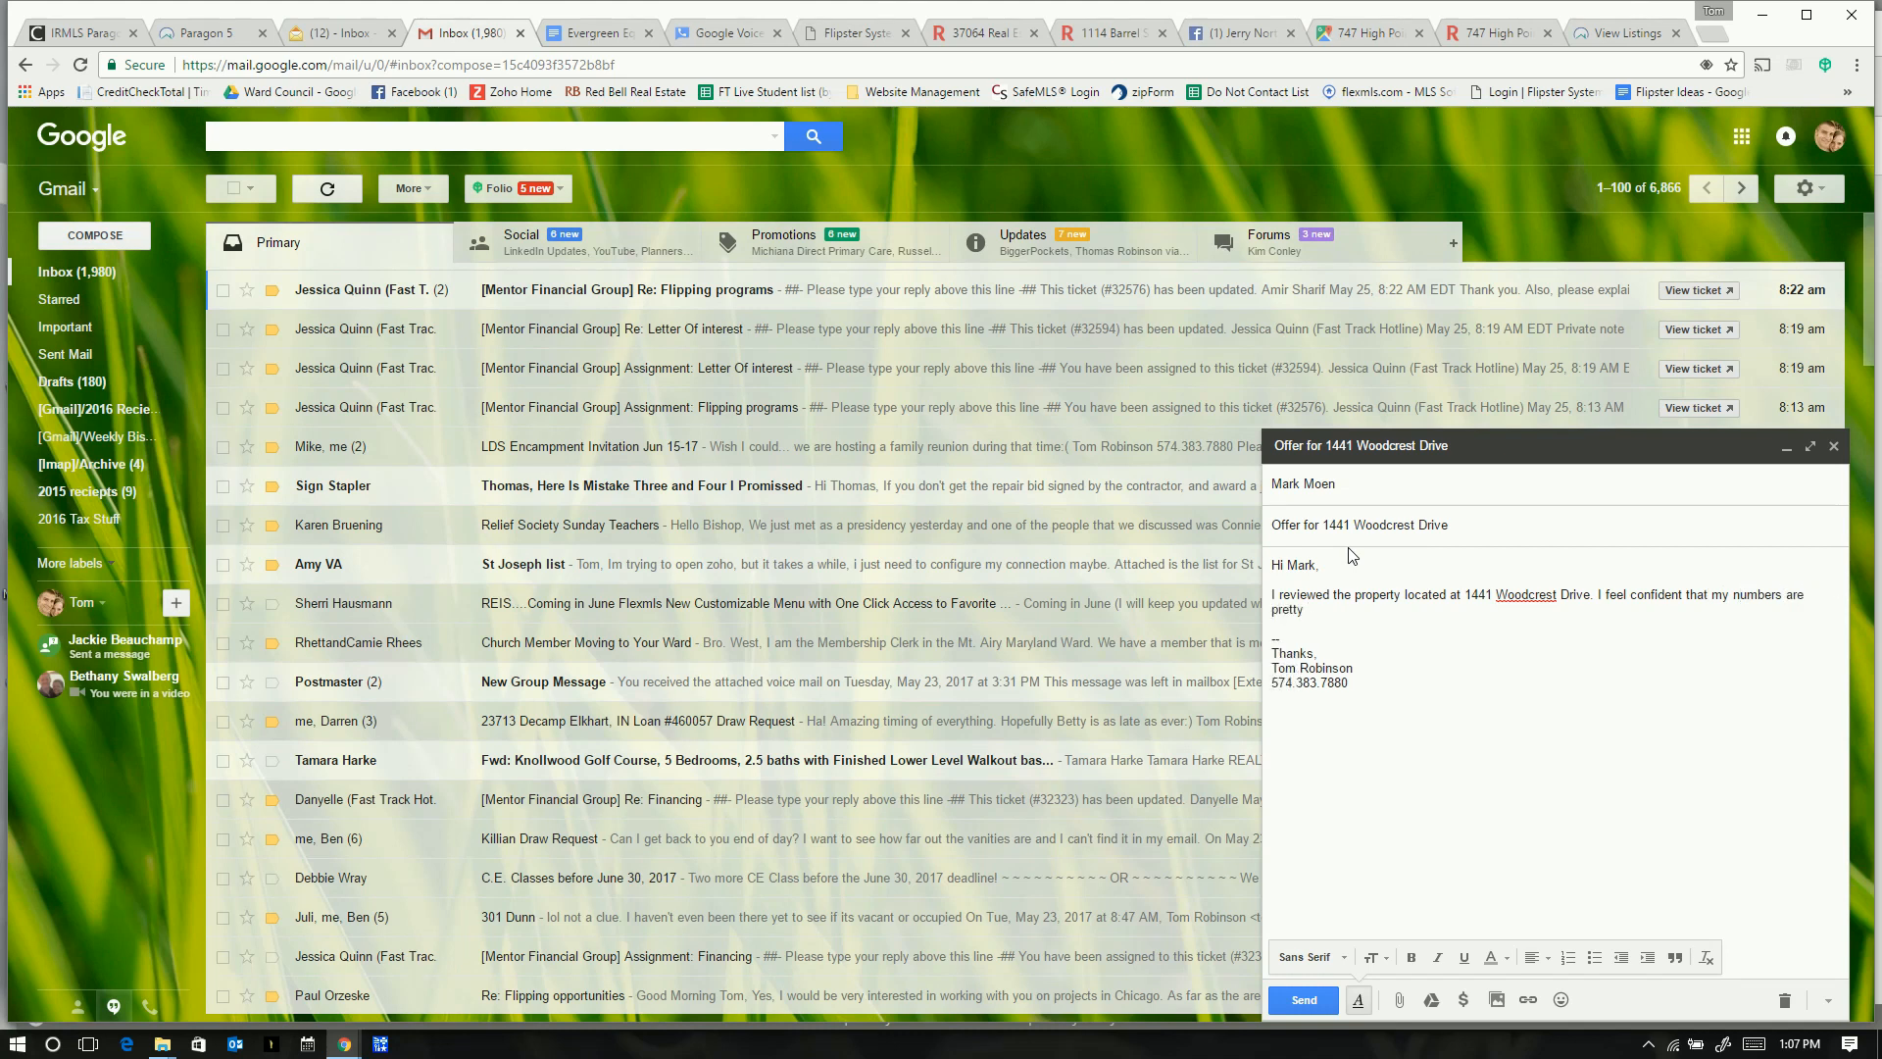
text(solid)
text(enough to make an offer)
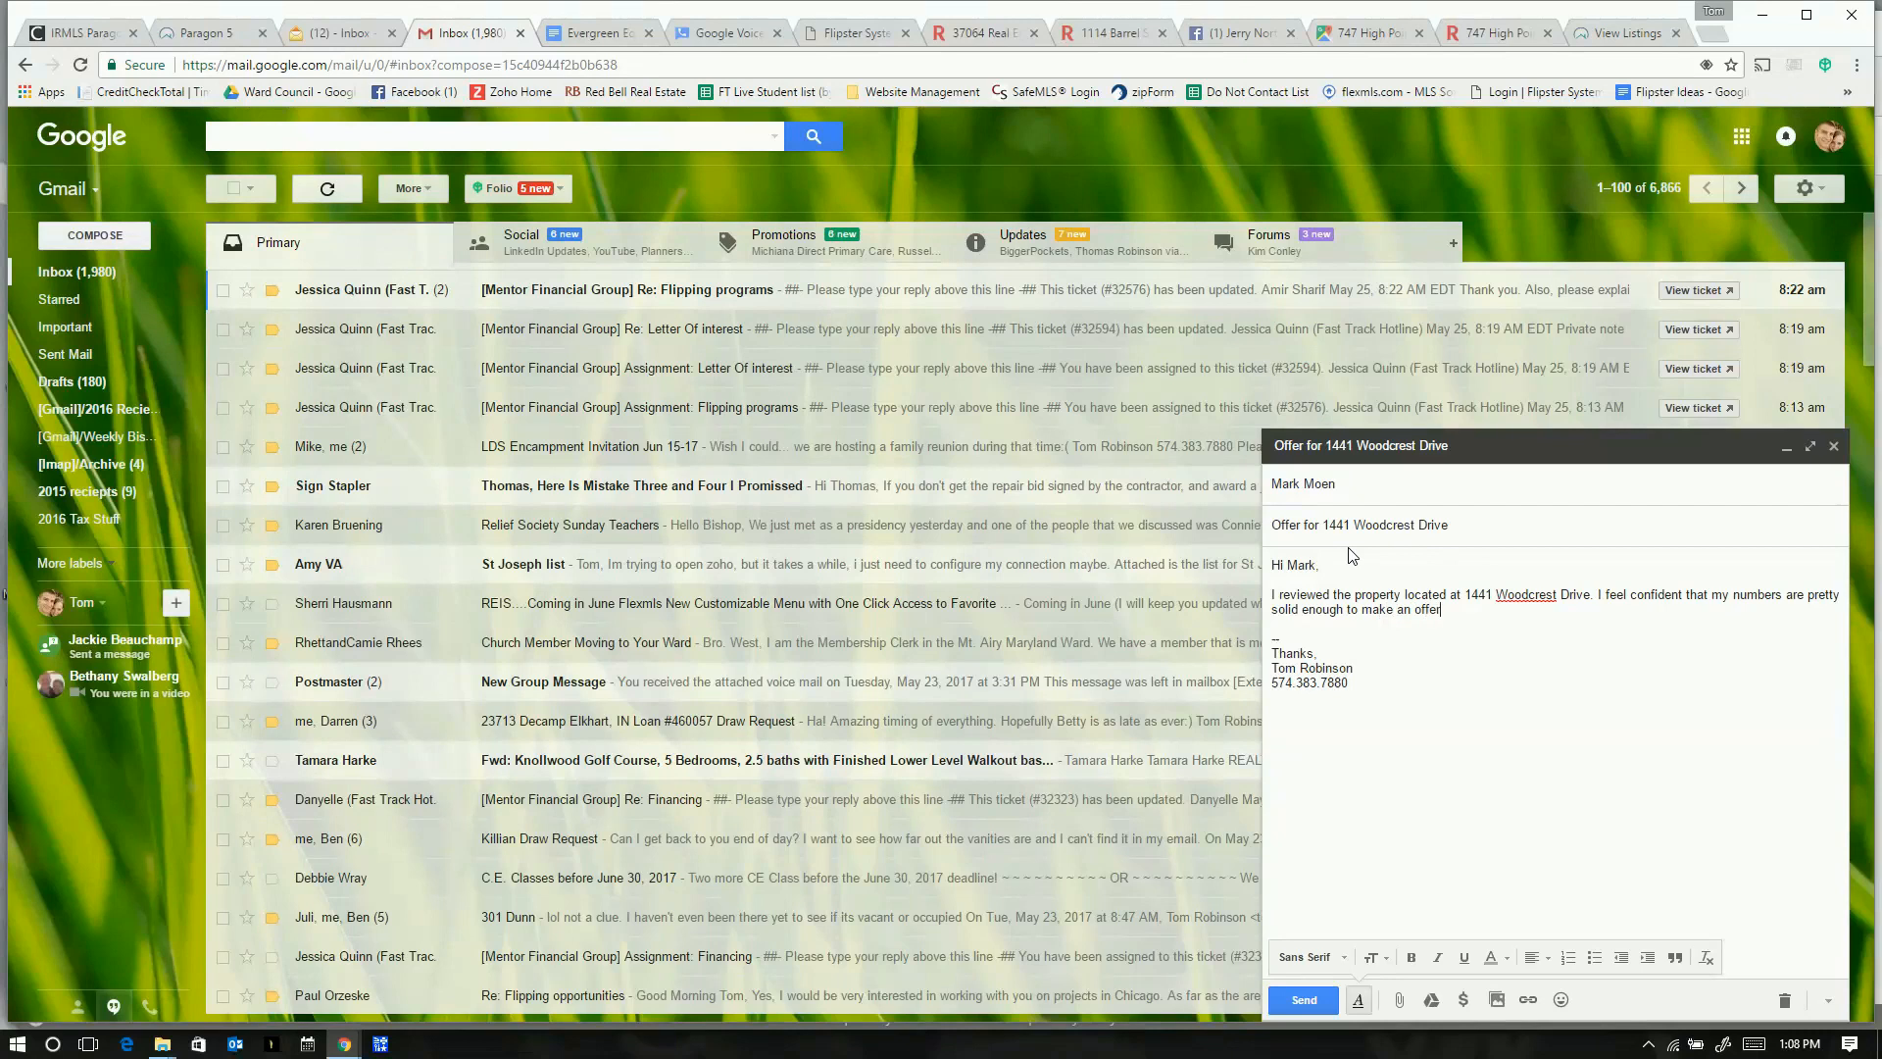
text(, eventhough I haven't walked the property.)
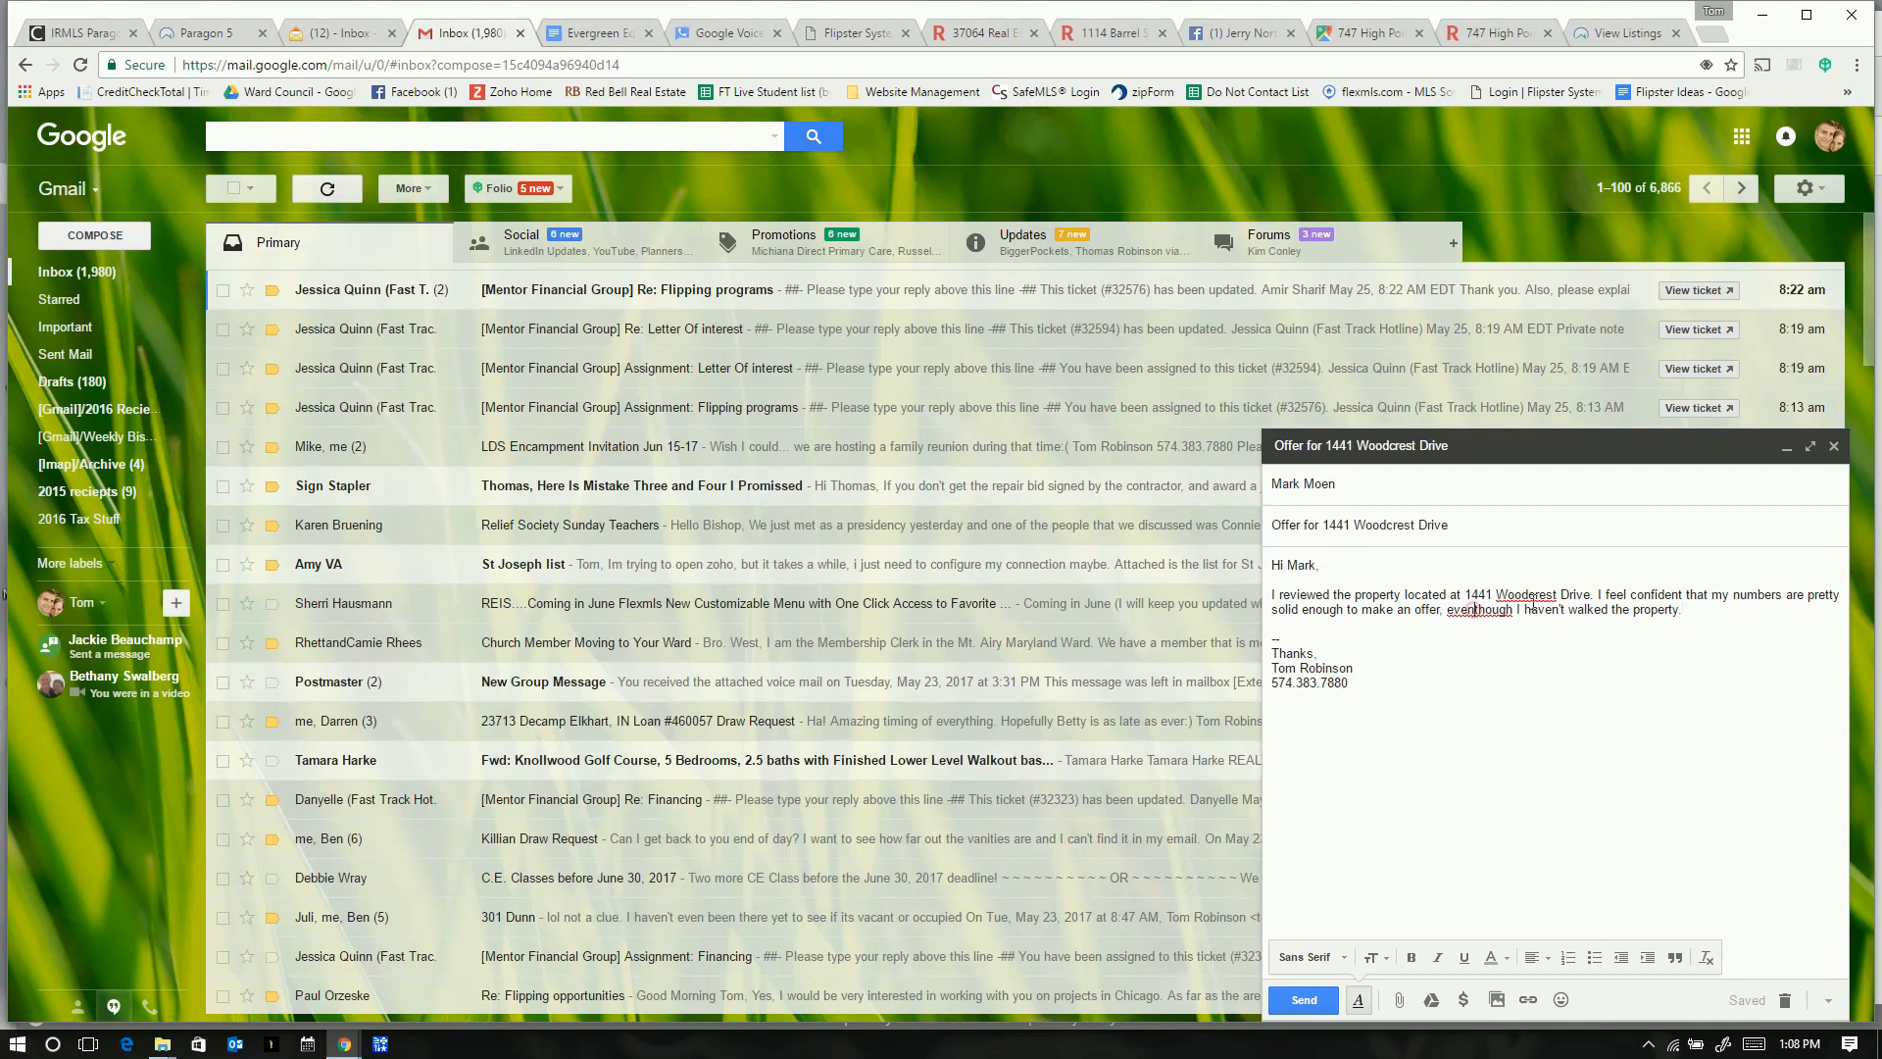
- Correct 'eventhough' and add a sentence about submitting with a 1 day inspection contingency
click(1683, 609)
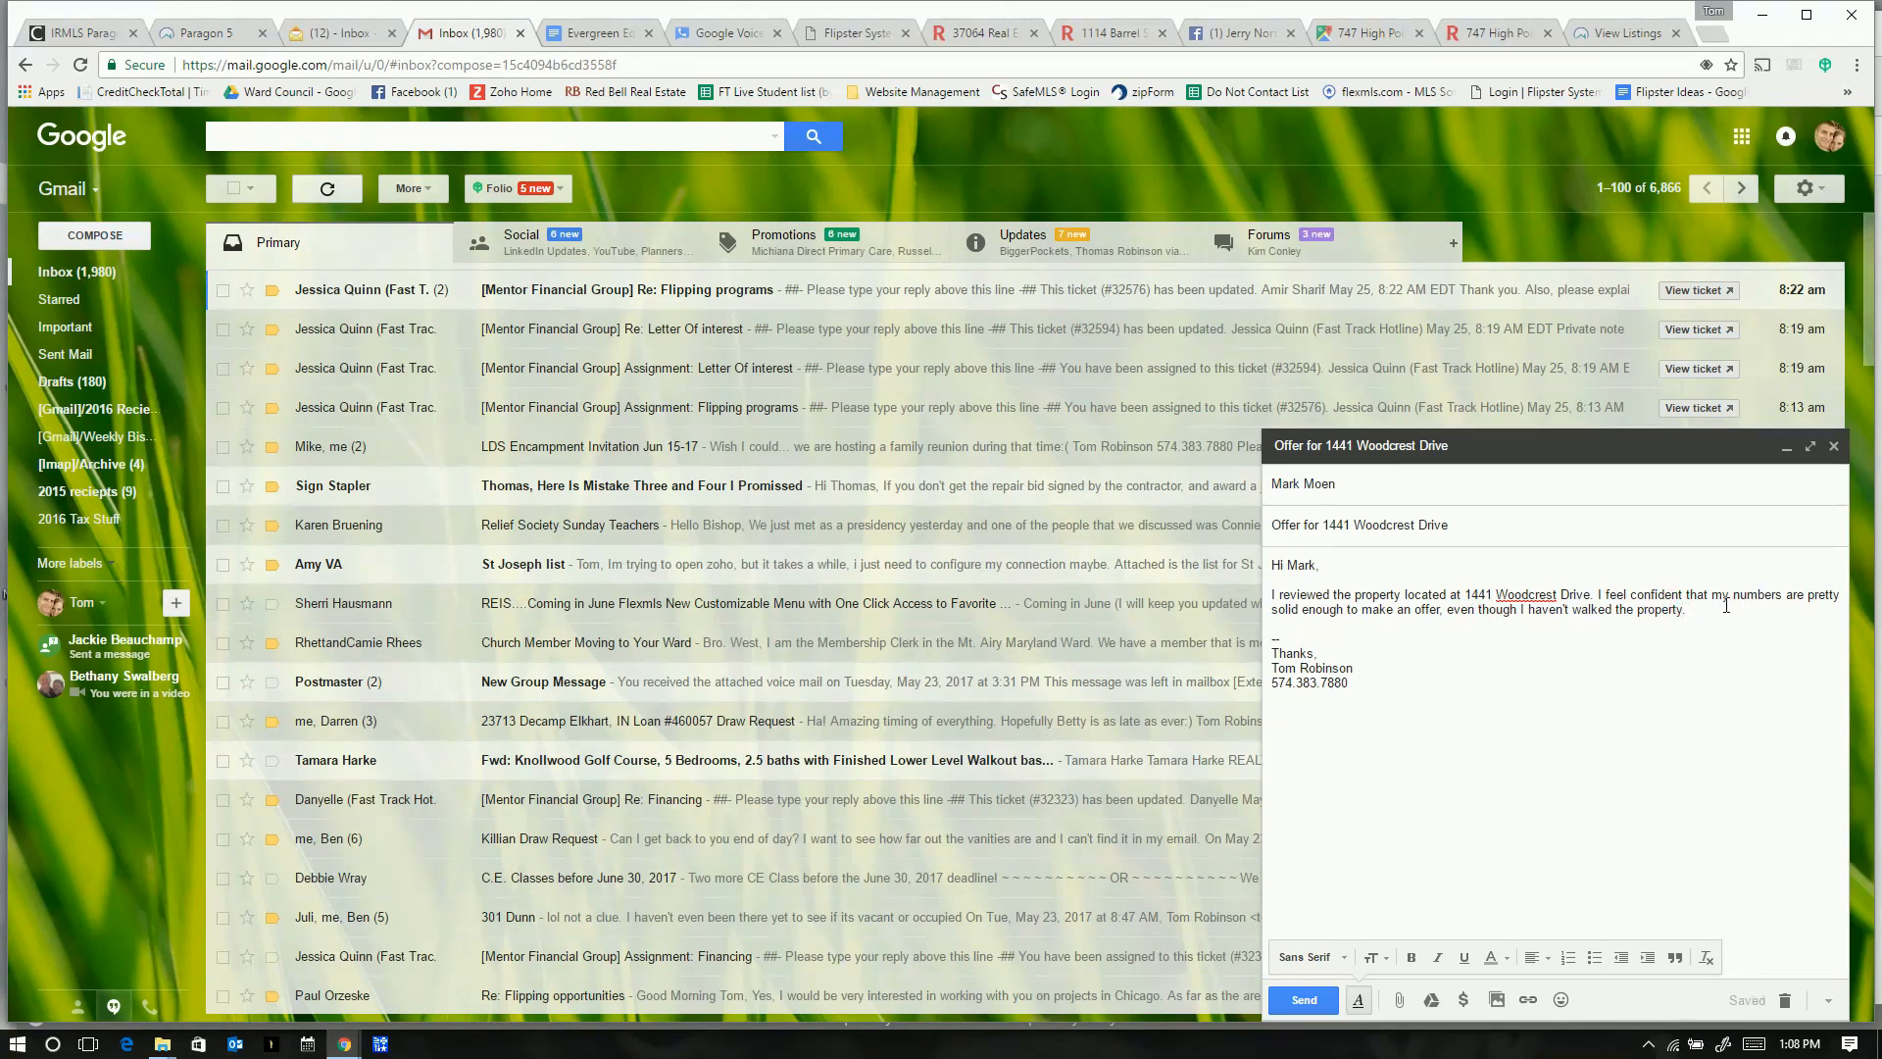
text(As such  I want to submit w)
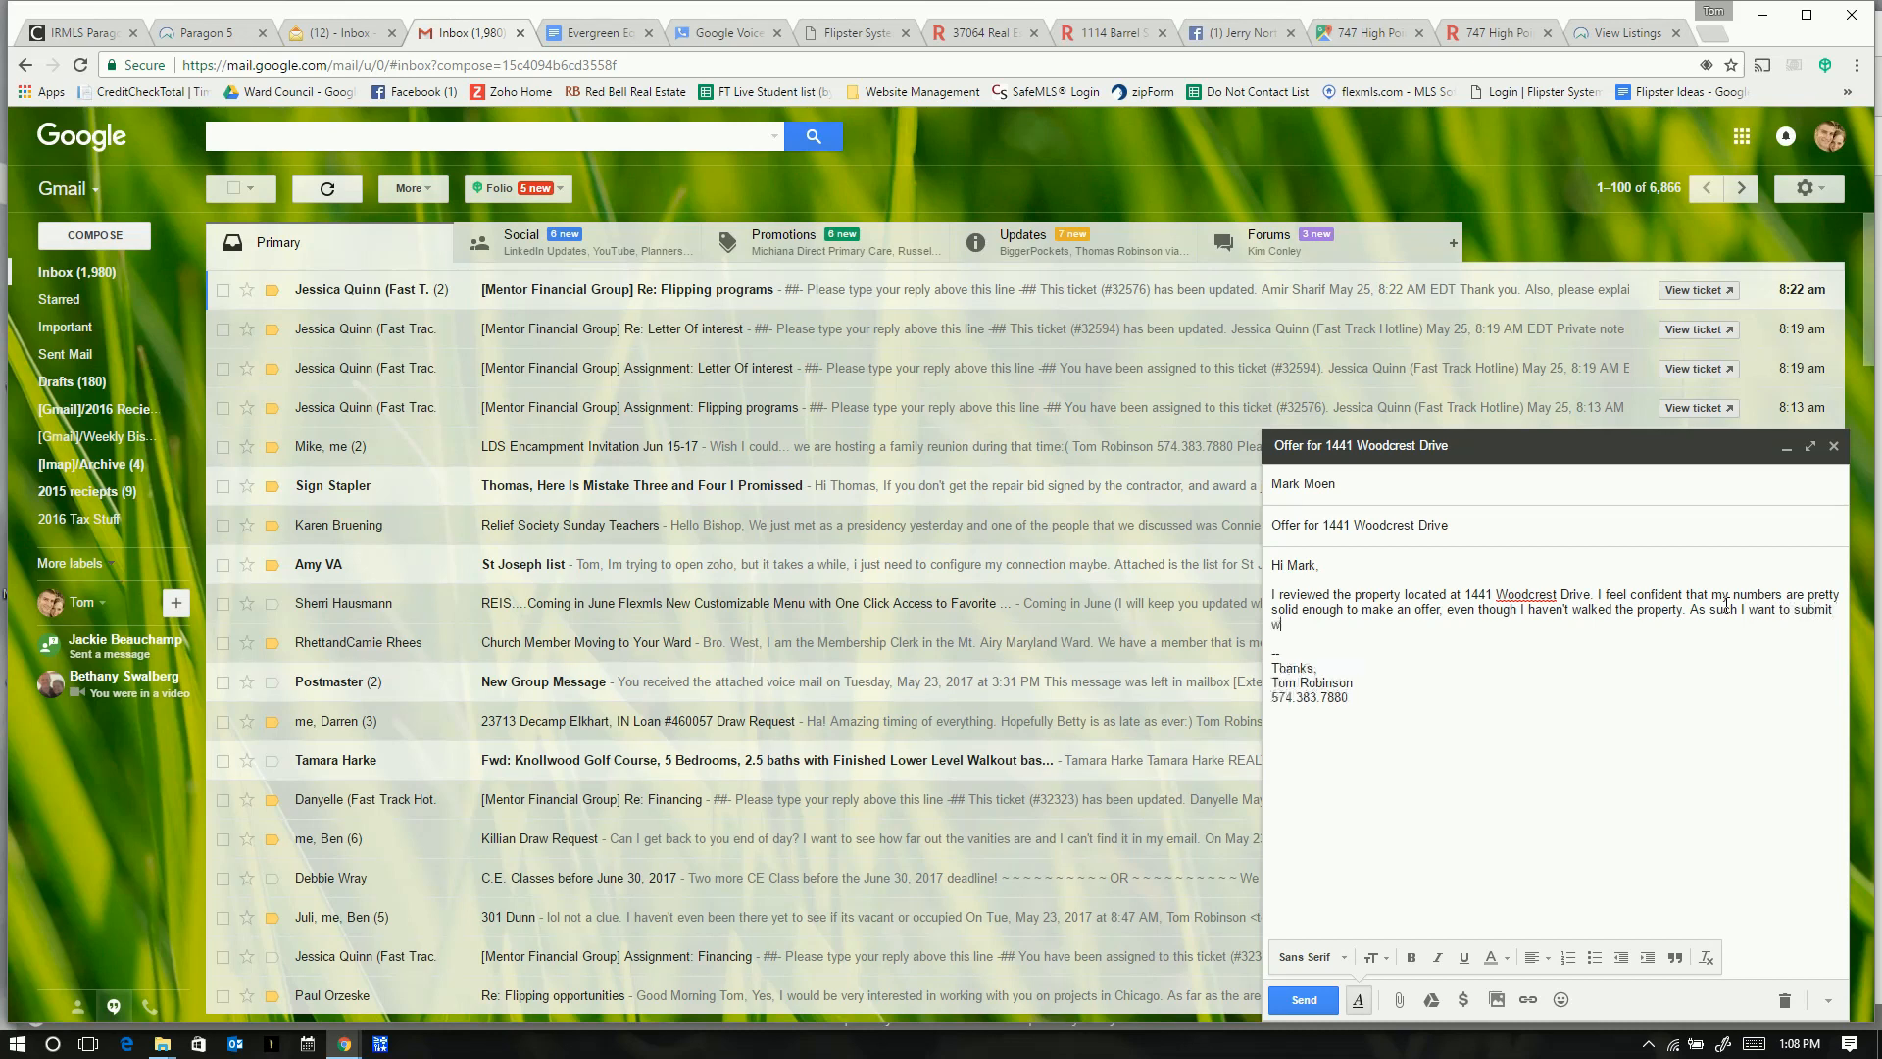
text(ith a 1 day inspection contigency just so )
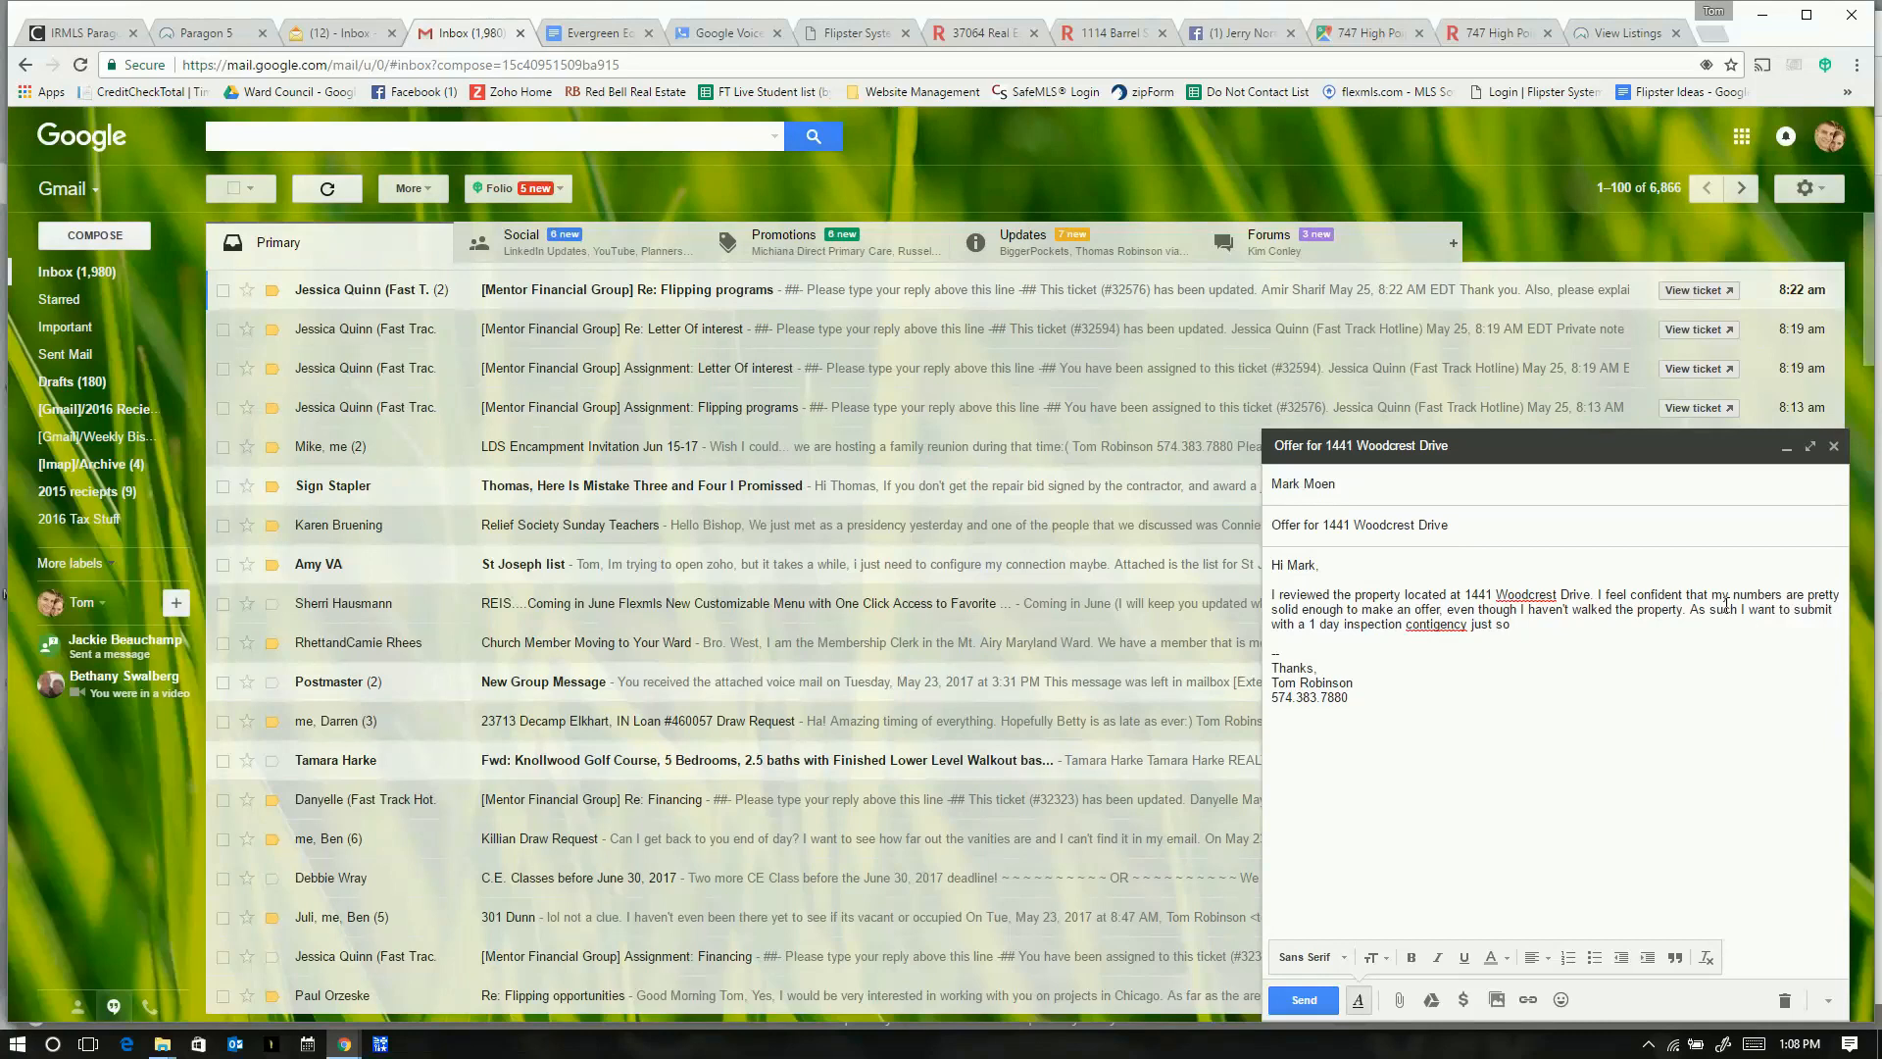
text(I can validate my n)
text(umbers)
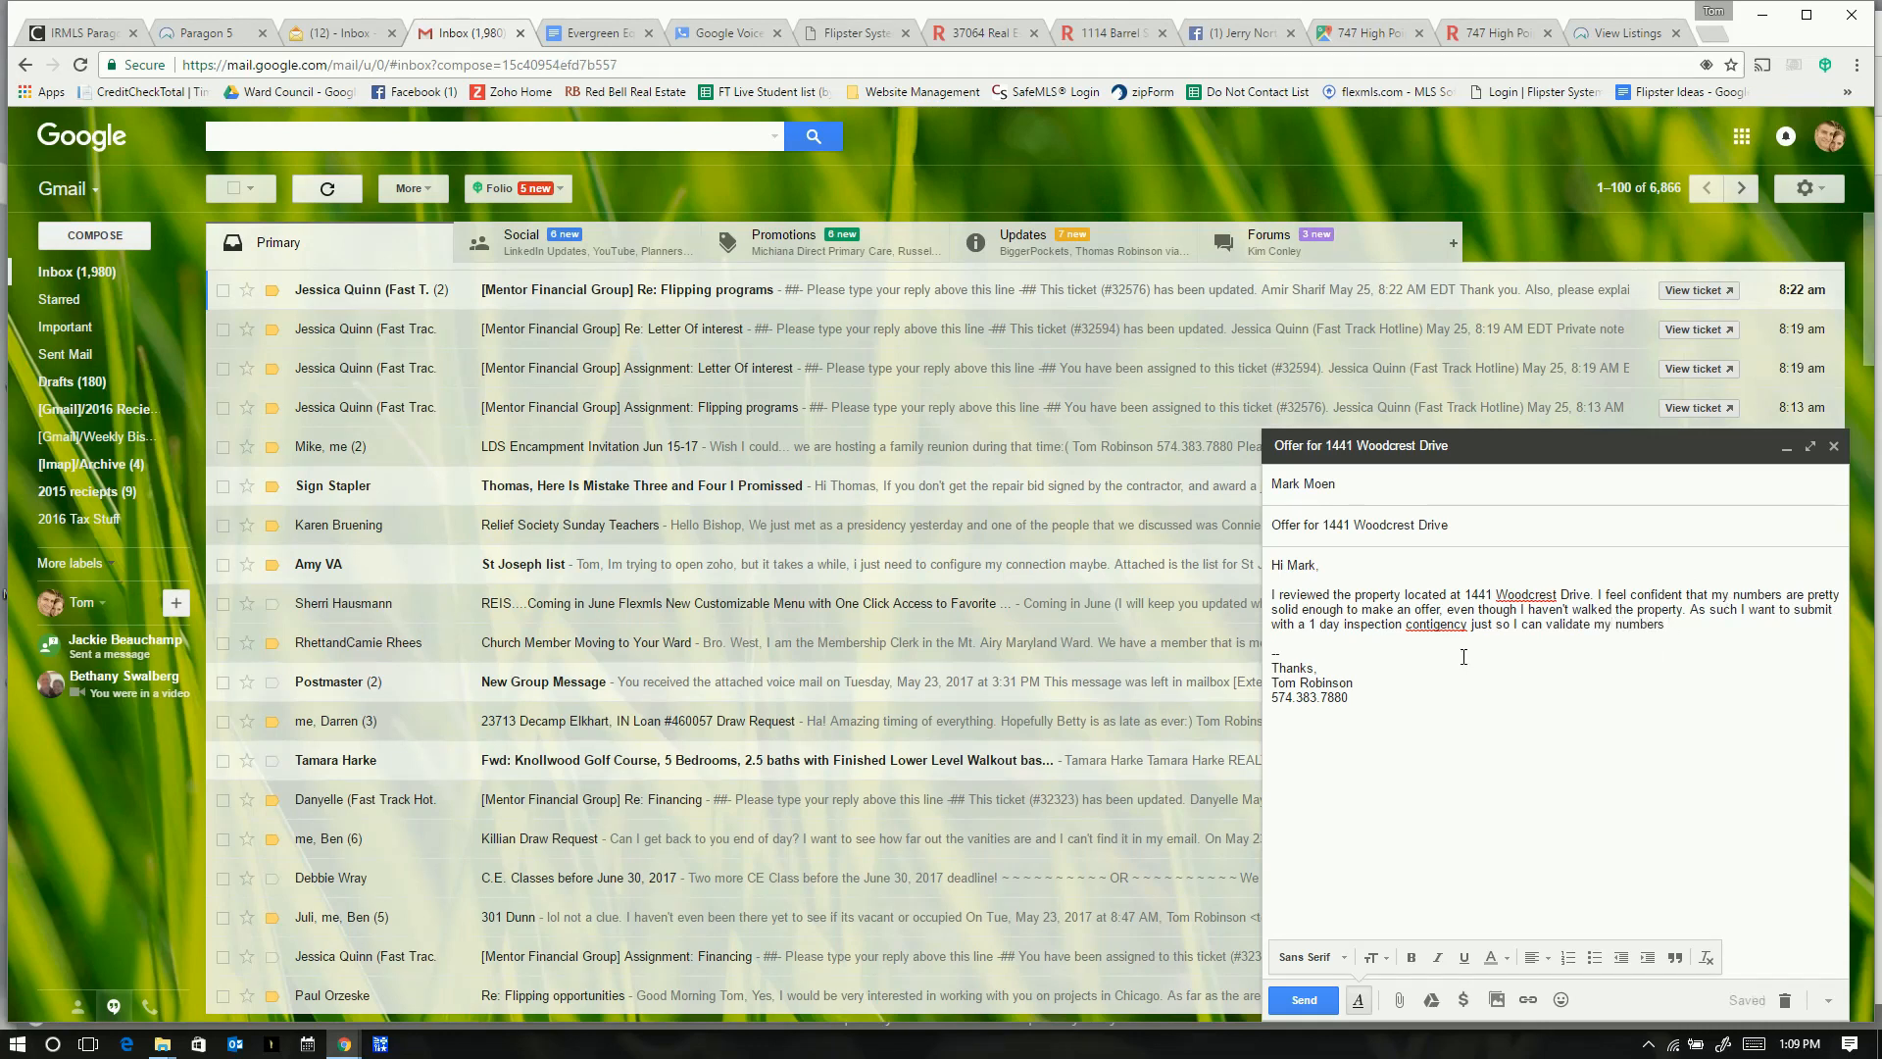
right_click(1431, 627)
click(1470, 644)
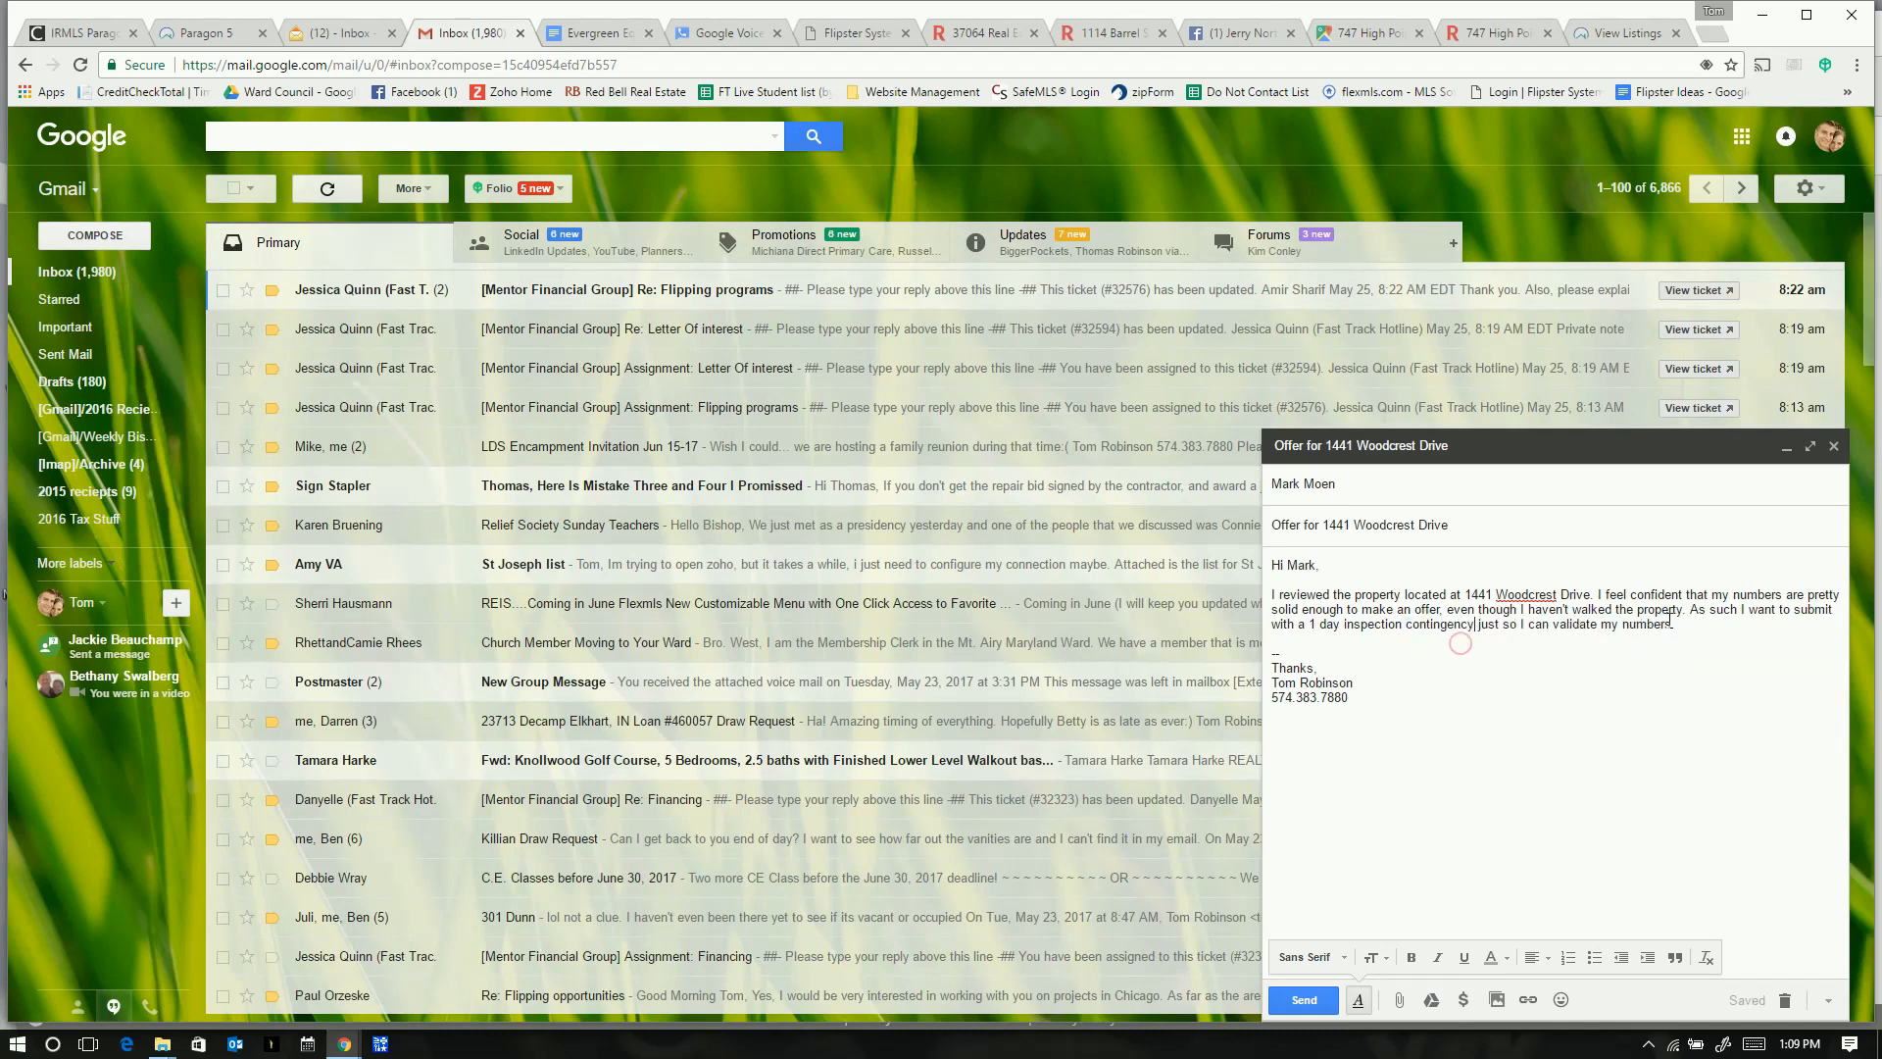
- Finish the sentence about going out to validate numbers and assumptions if accepted, and start a 'Buyer:' line
click(1550, 627)
text(can quickly)
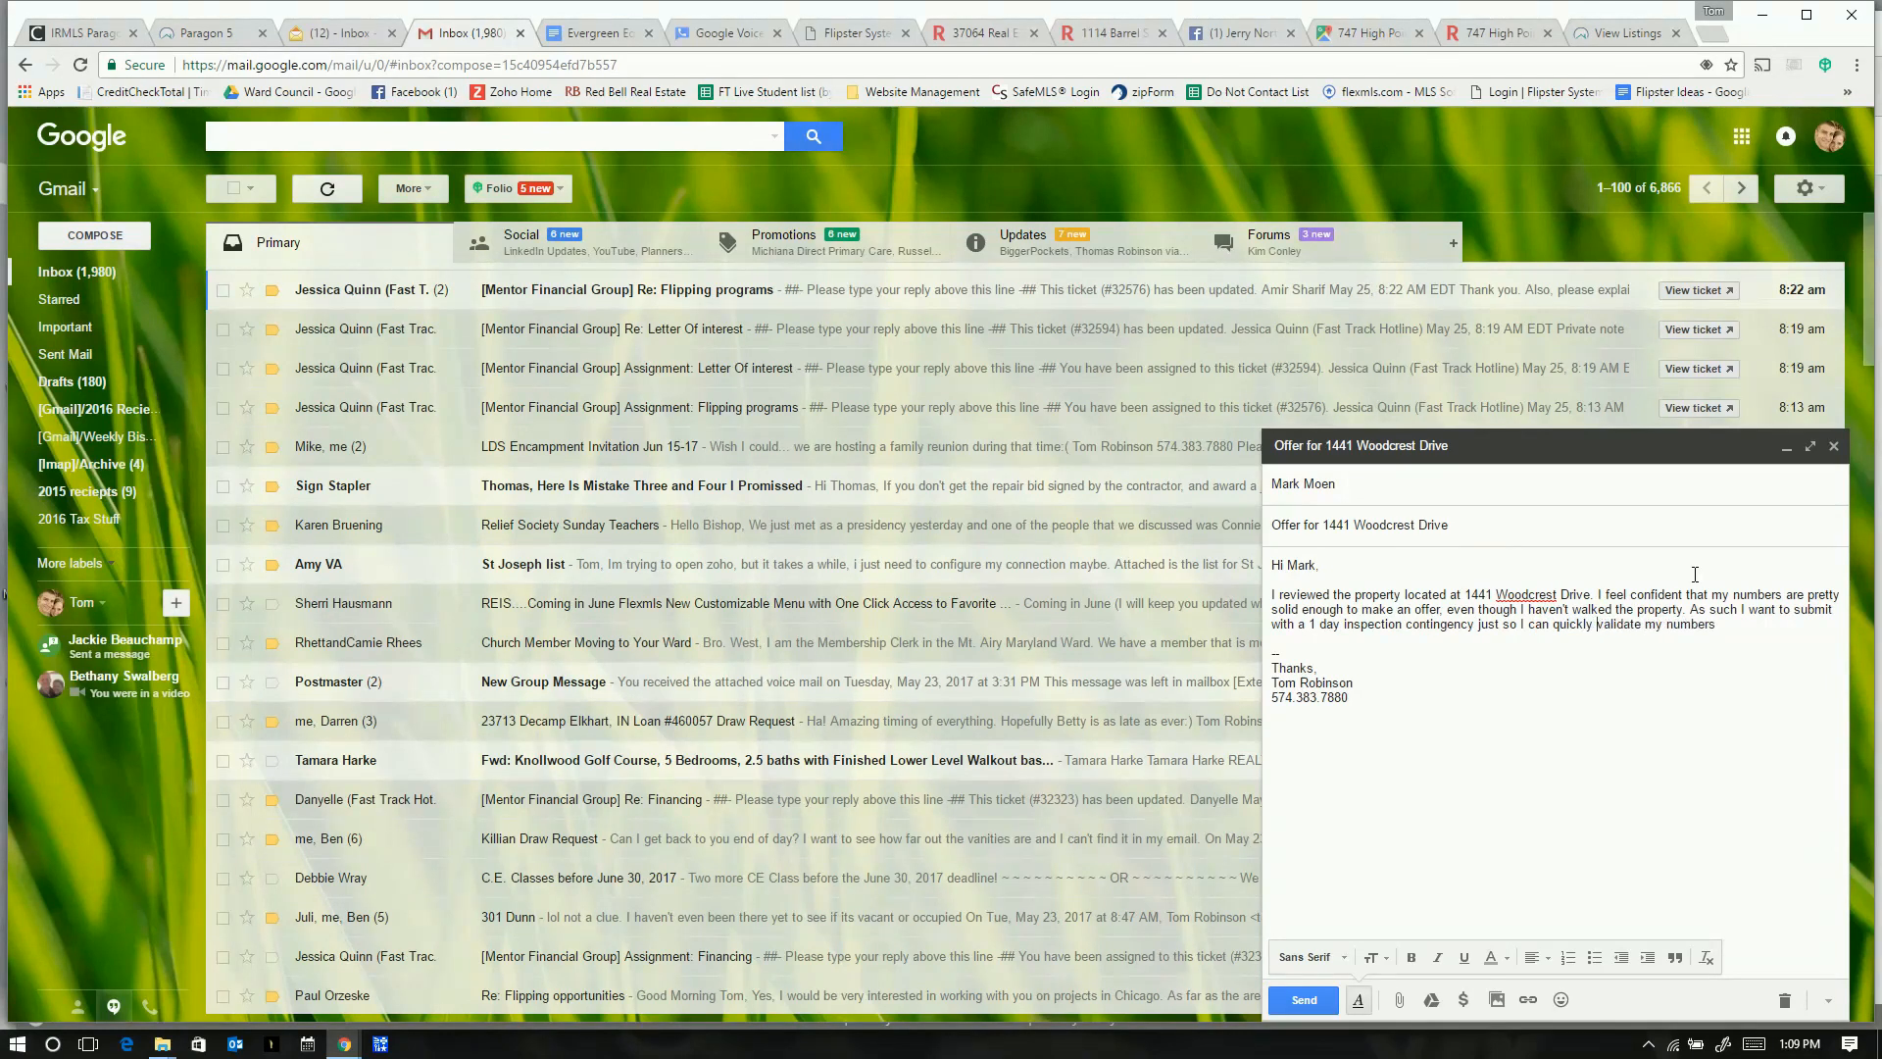
text( validate my numbers and assumptions shoul)
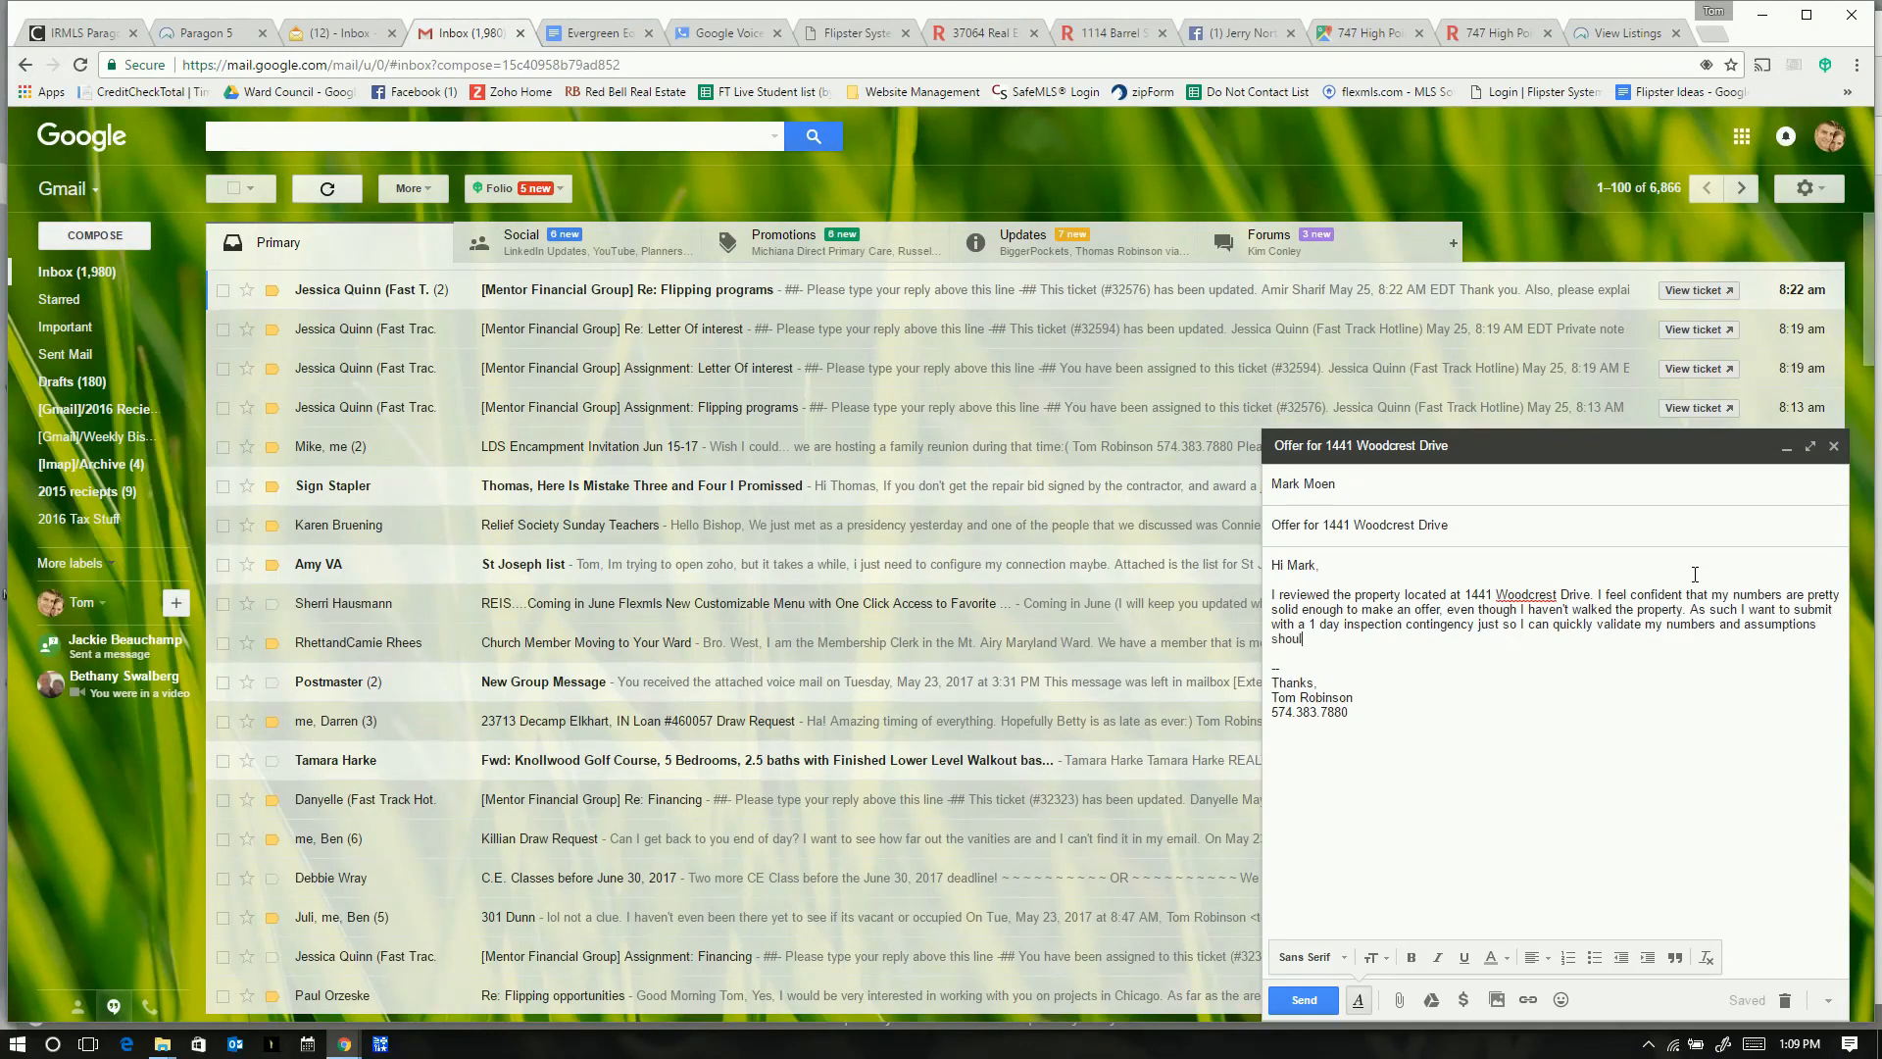
text(d this offer be accepted.)
key(Return)
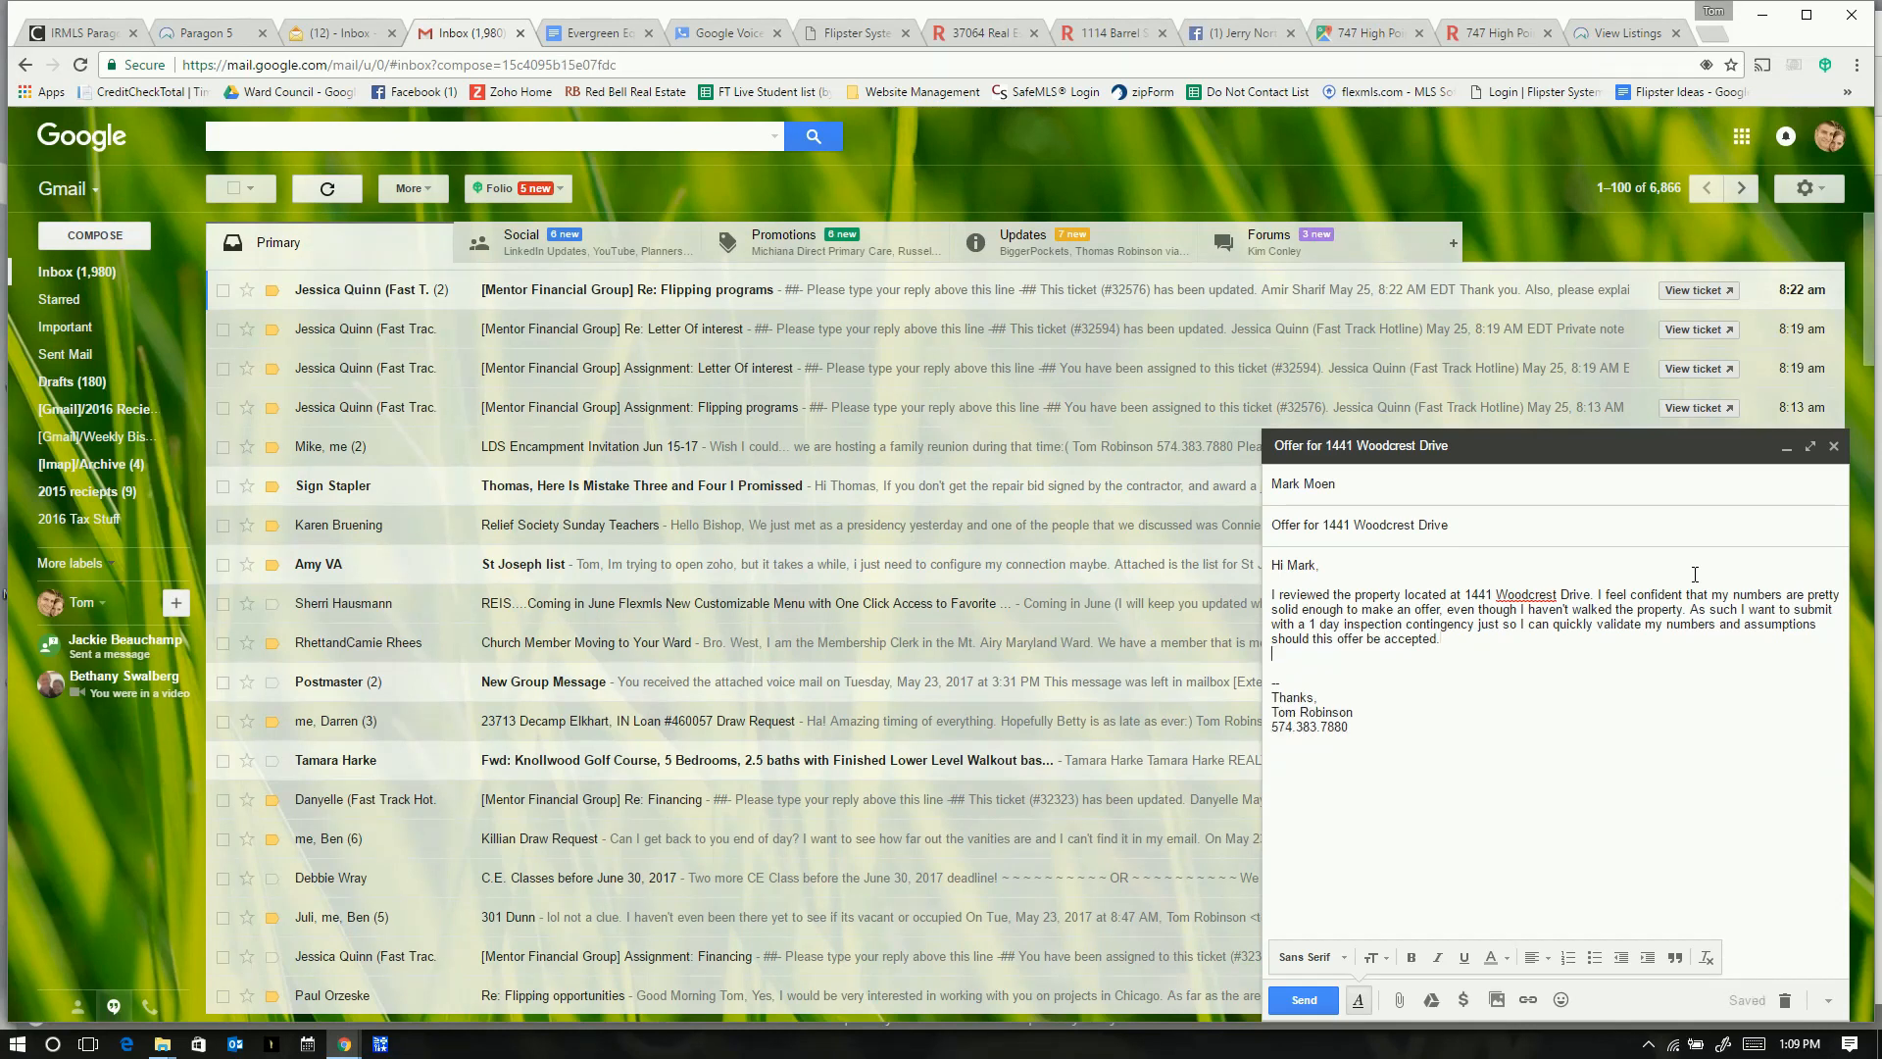
key(Return)
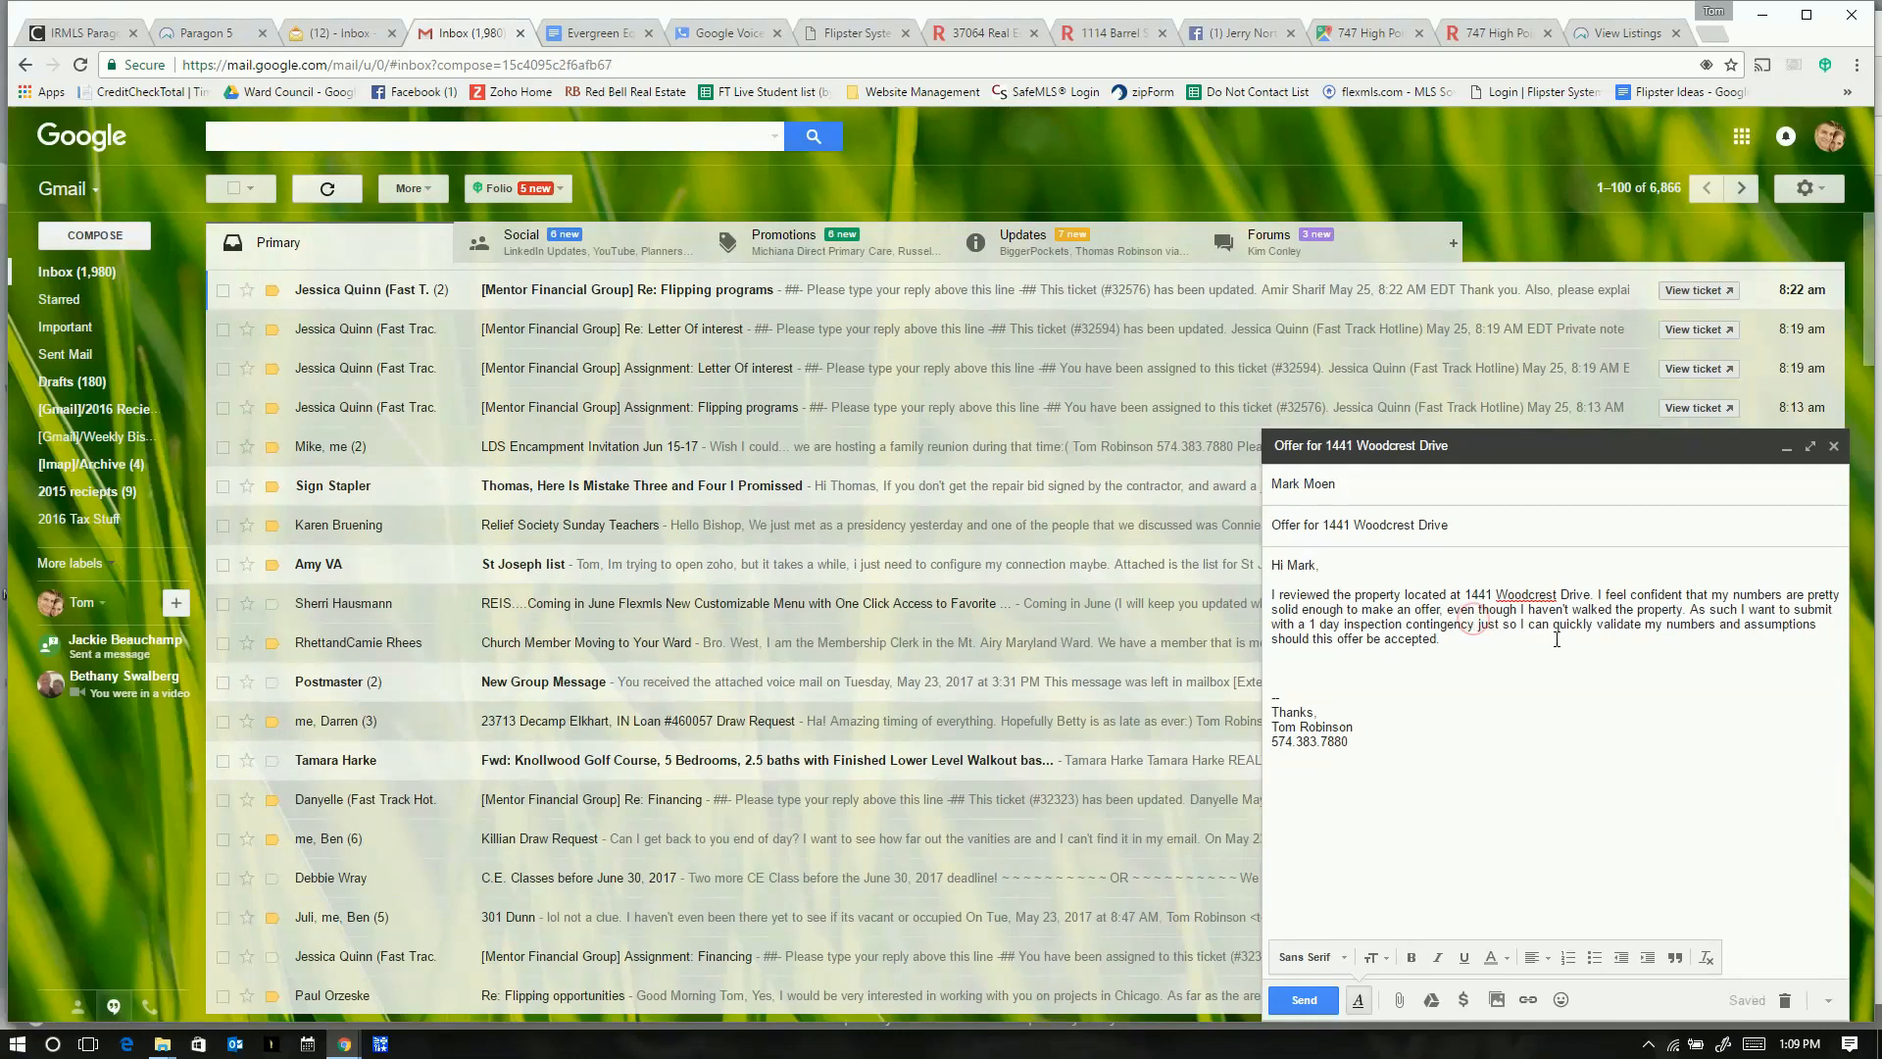
click(1597, 625)
text(go out and )
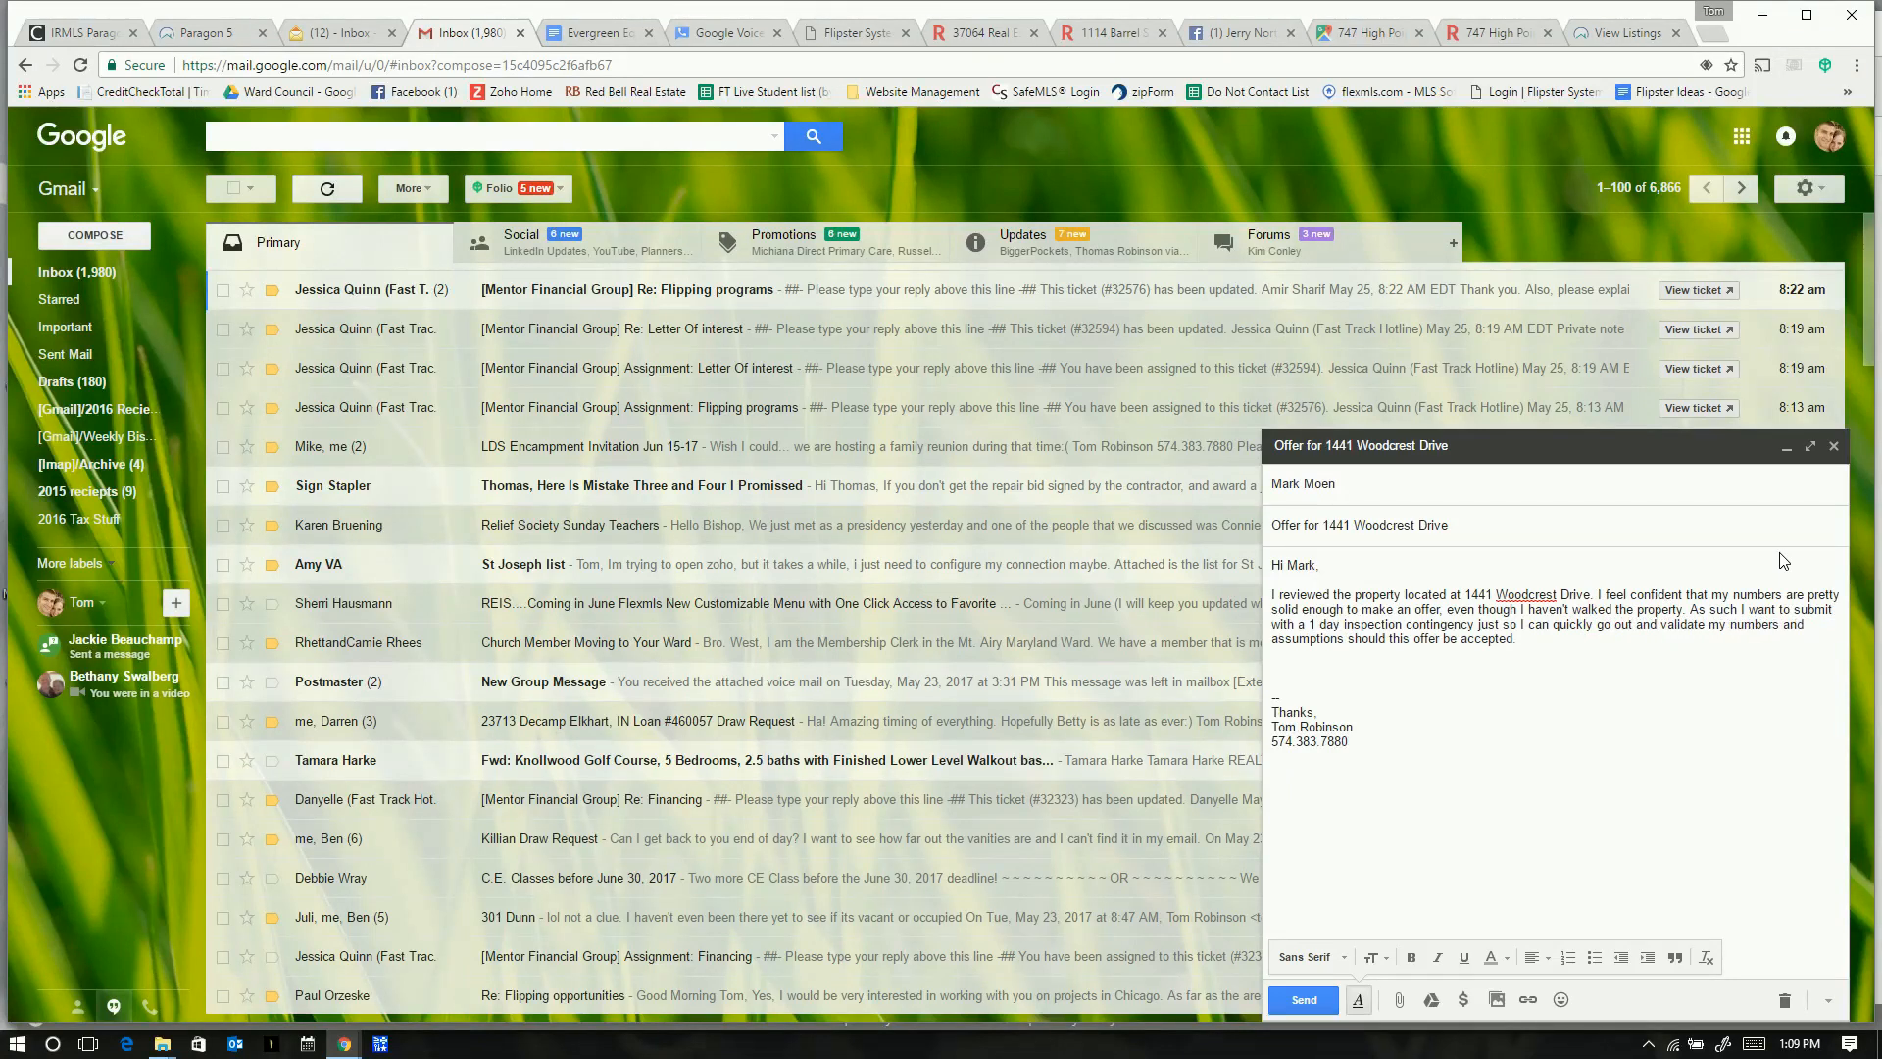
text(Buyer:)
click(1603, 37)
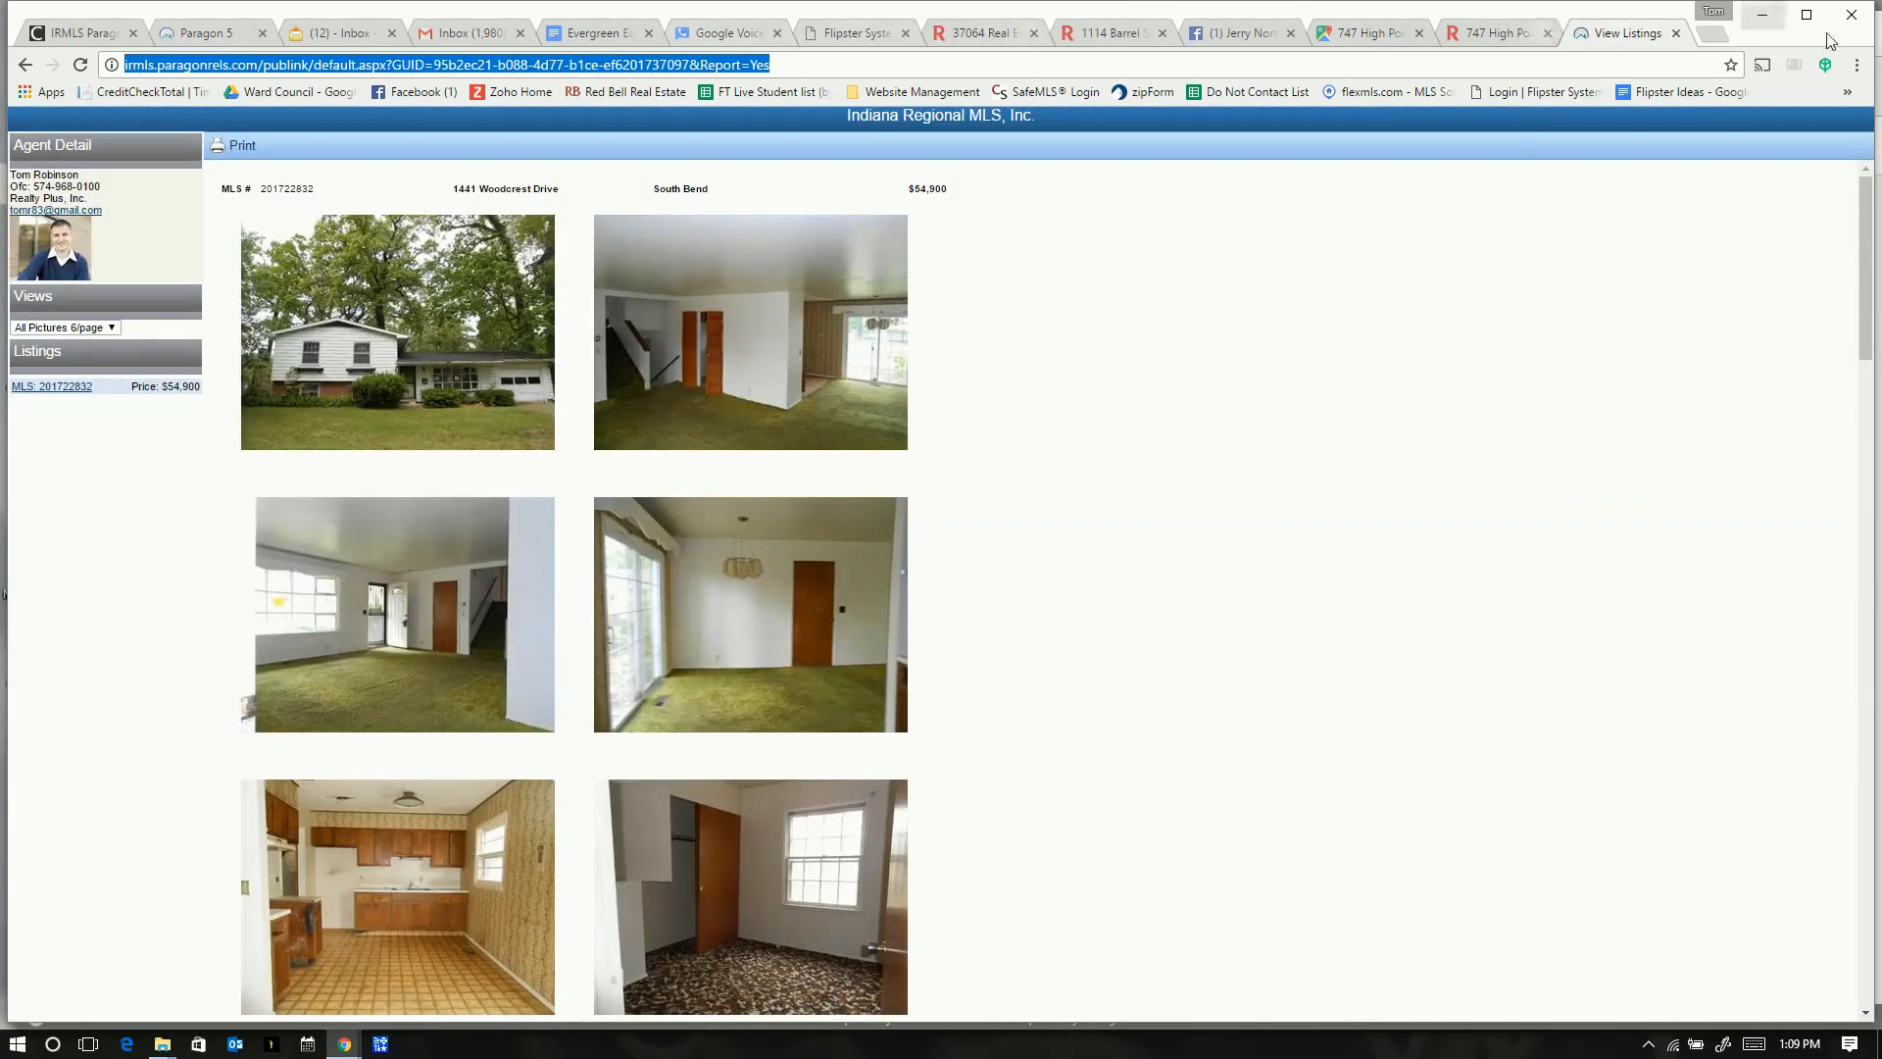
click(456, 37)
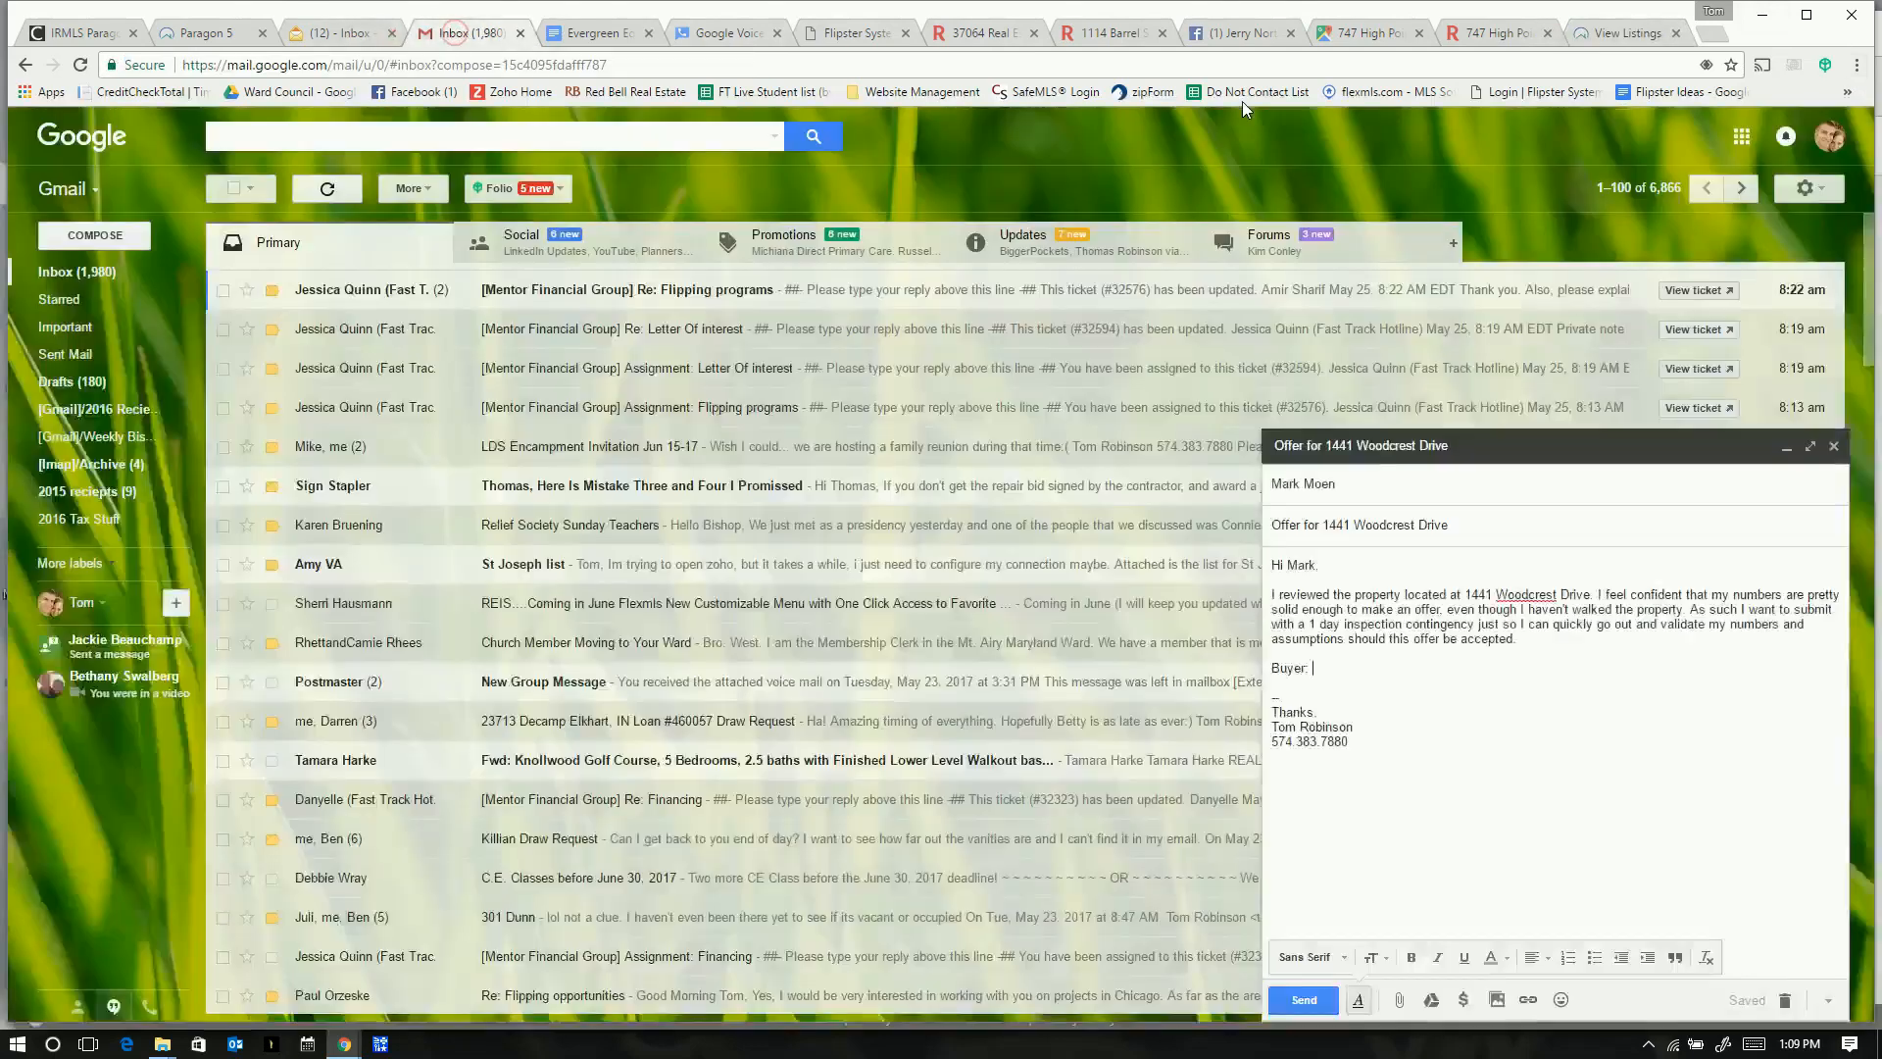
- Open Chrome's downloads list and show proof_of_funds_letter (51).pdf in its Downloads folder
click(1859, 67)
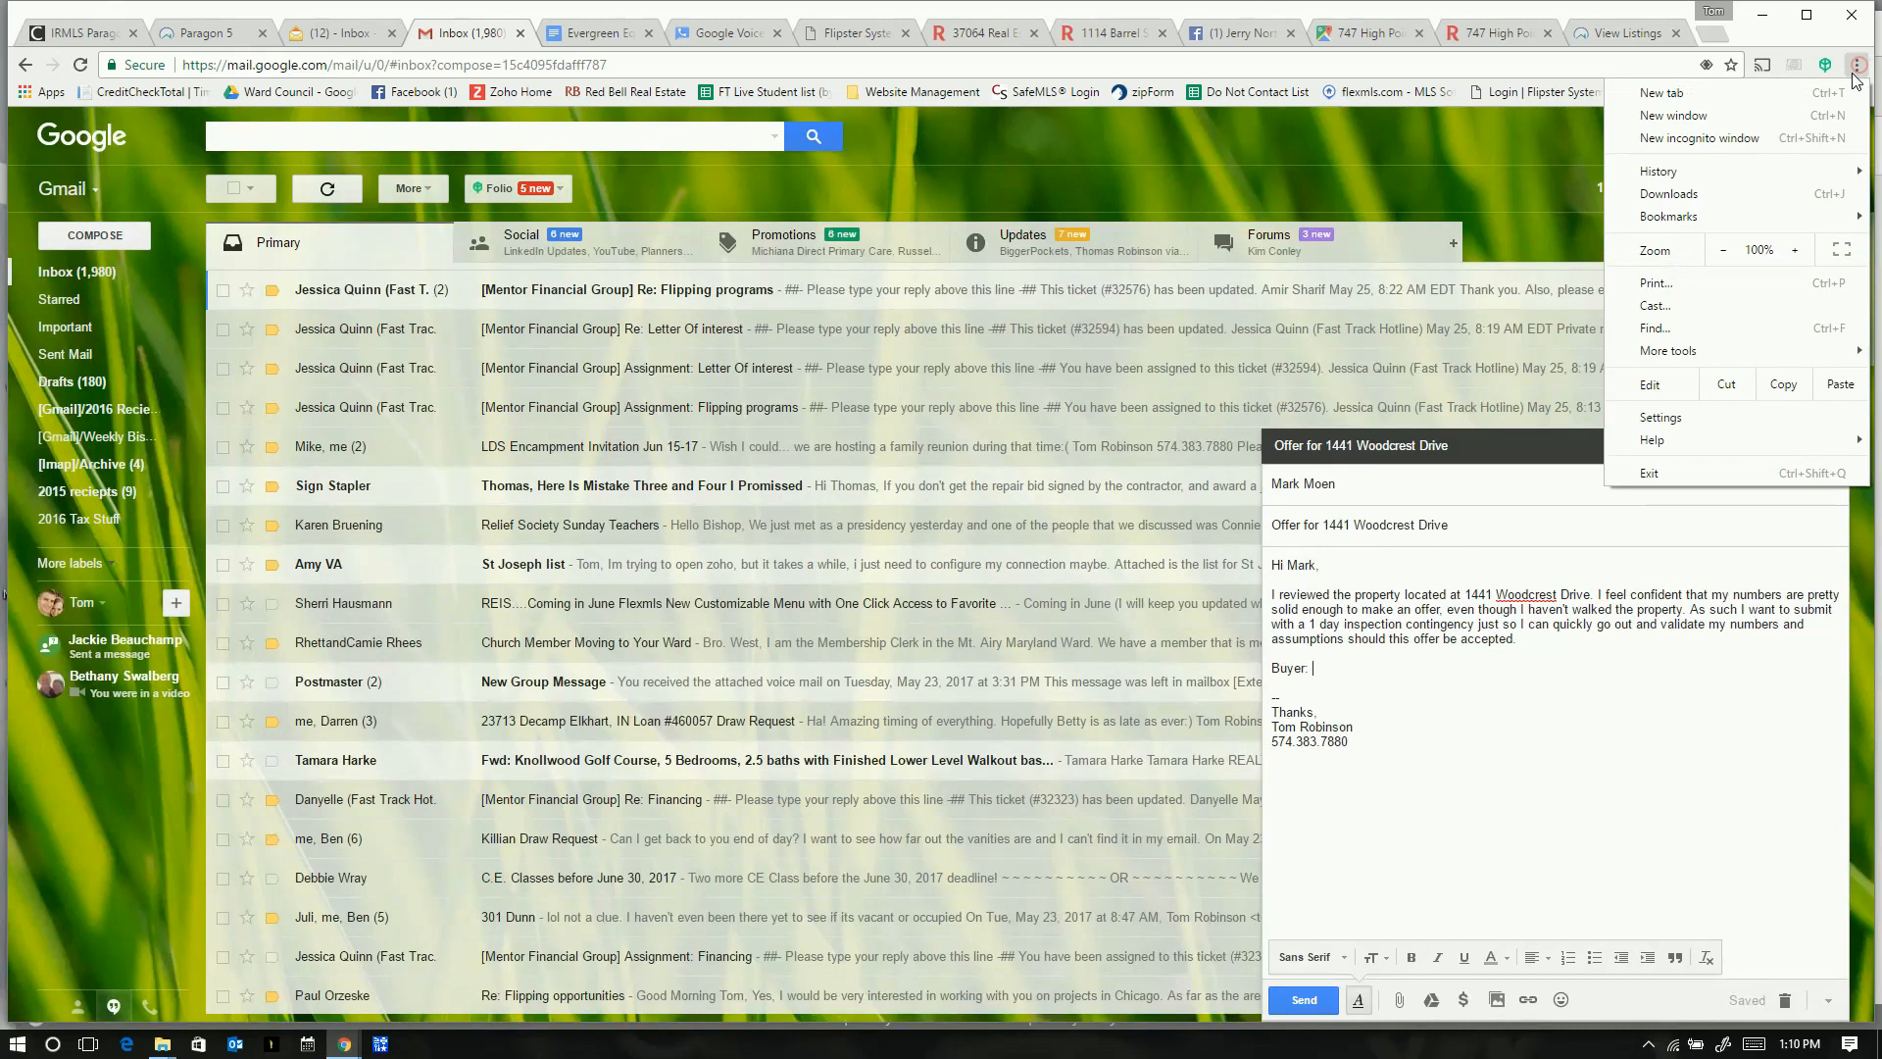
click(1698, 194)
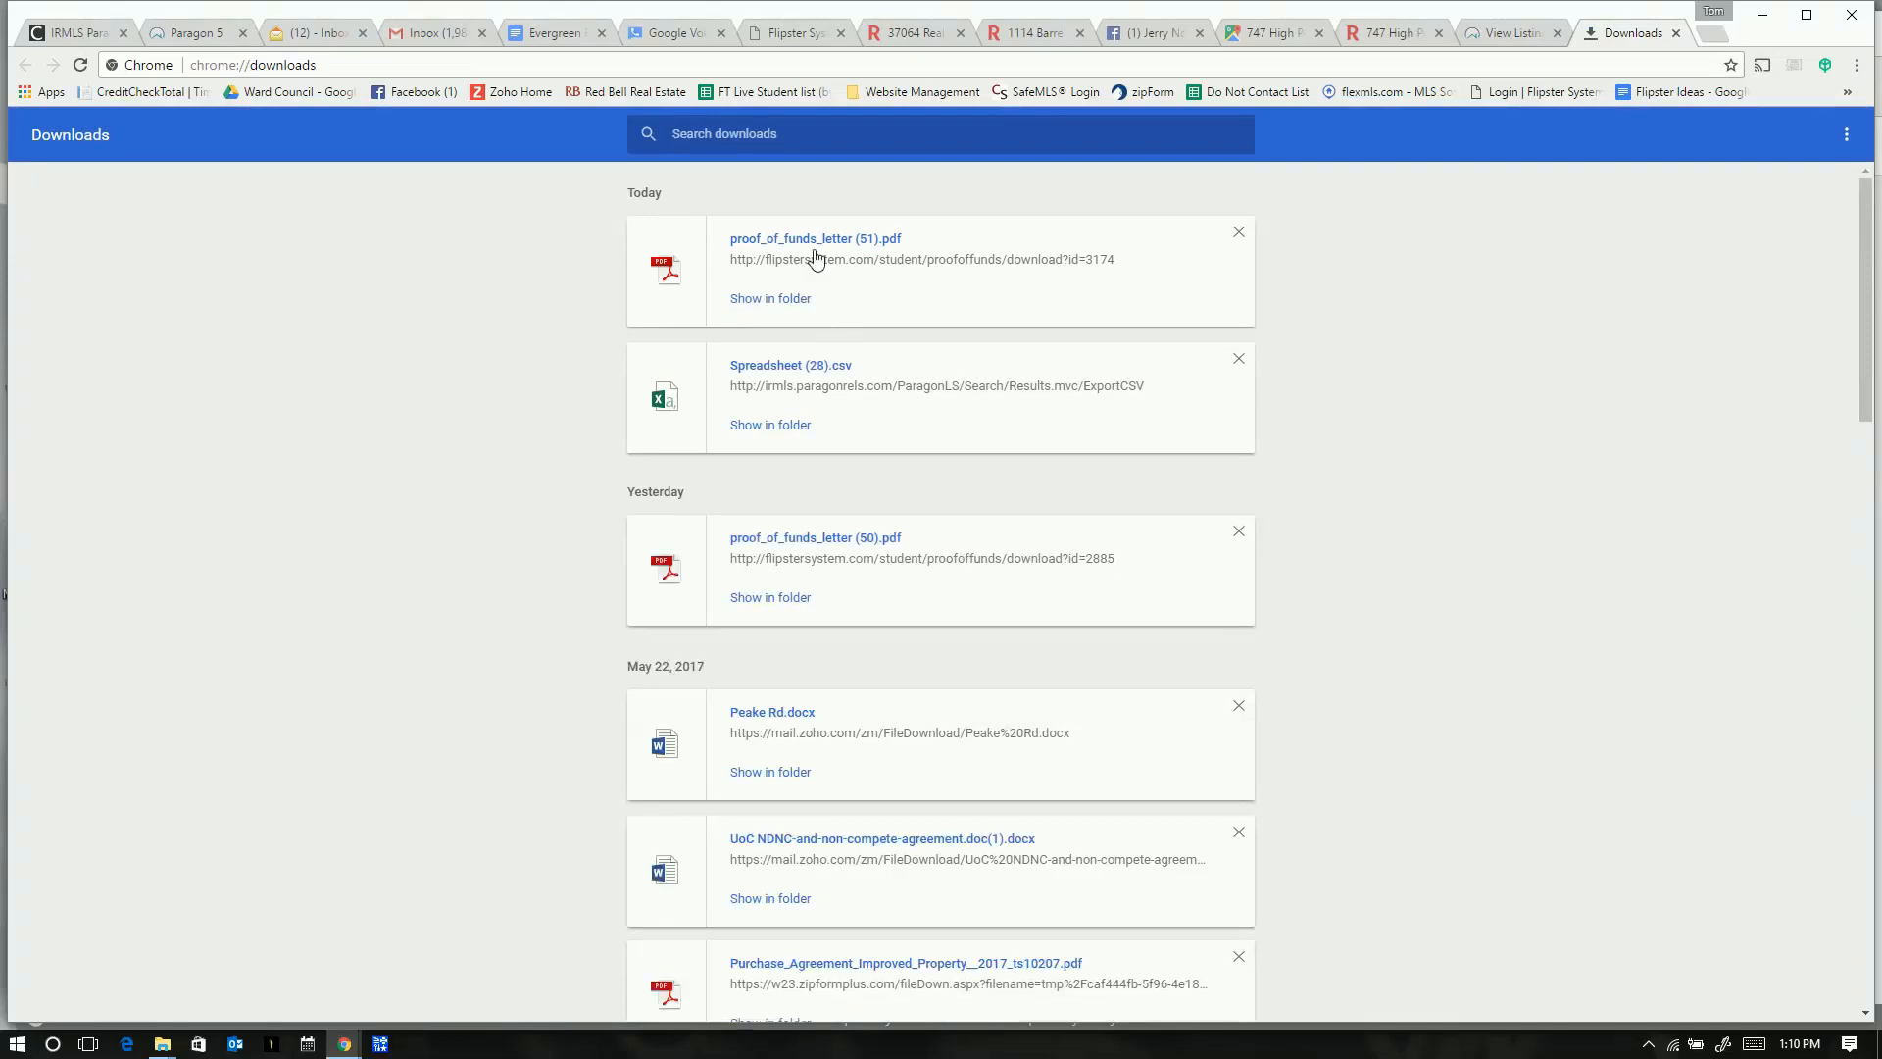
drag(1392, 8, 1791, 107)
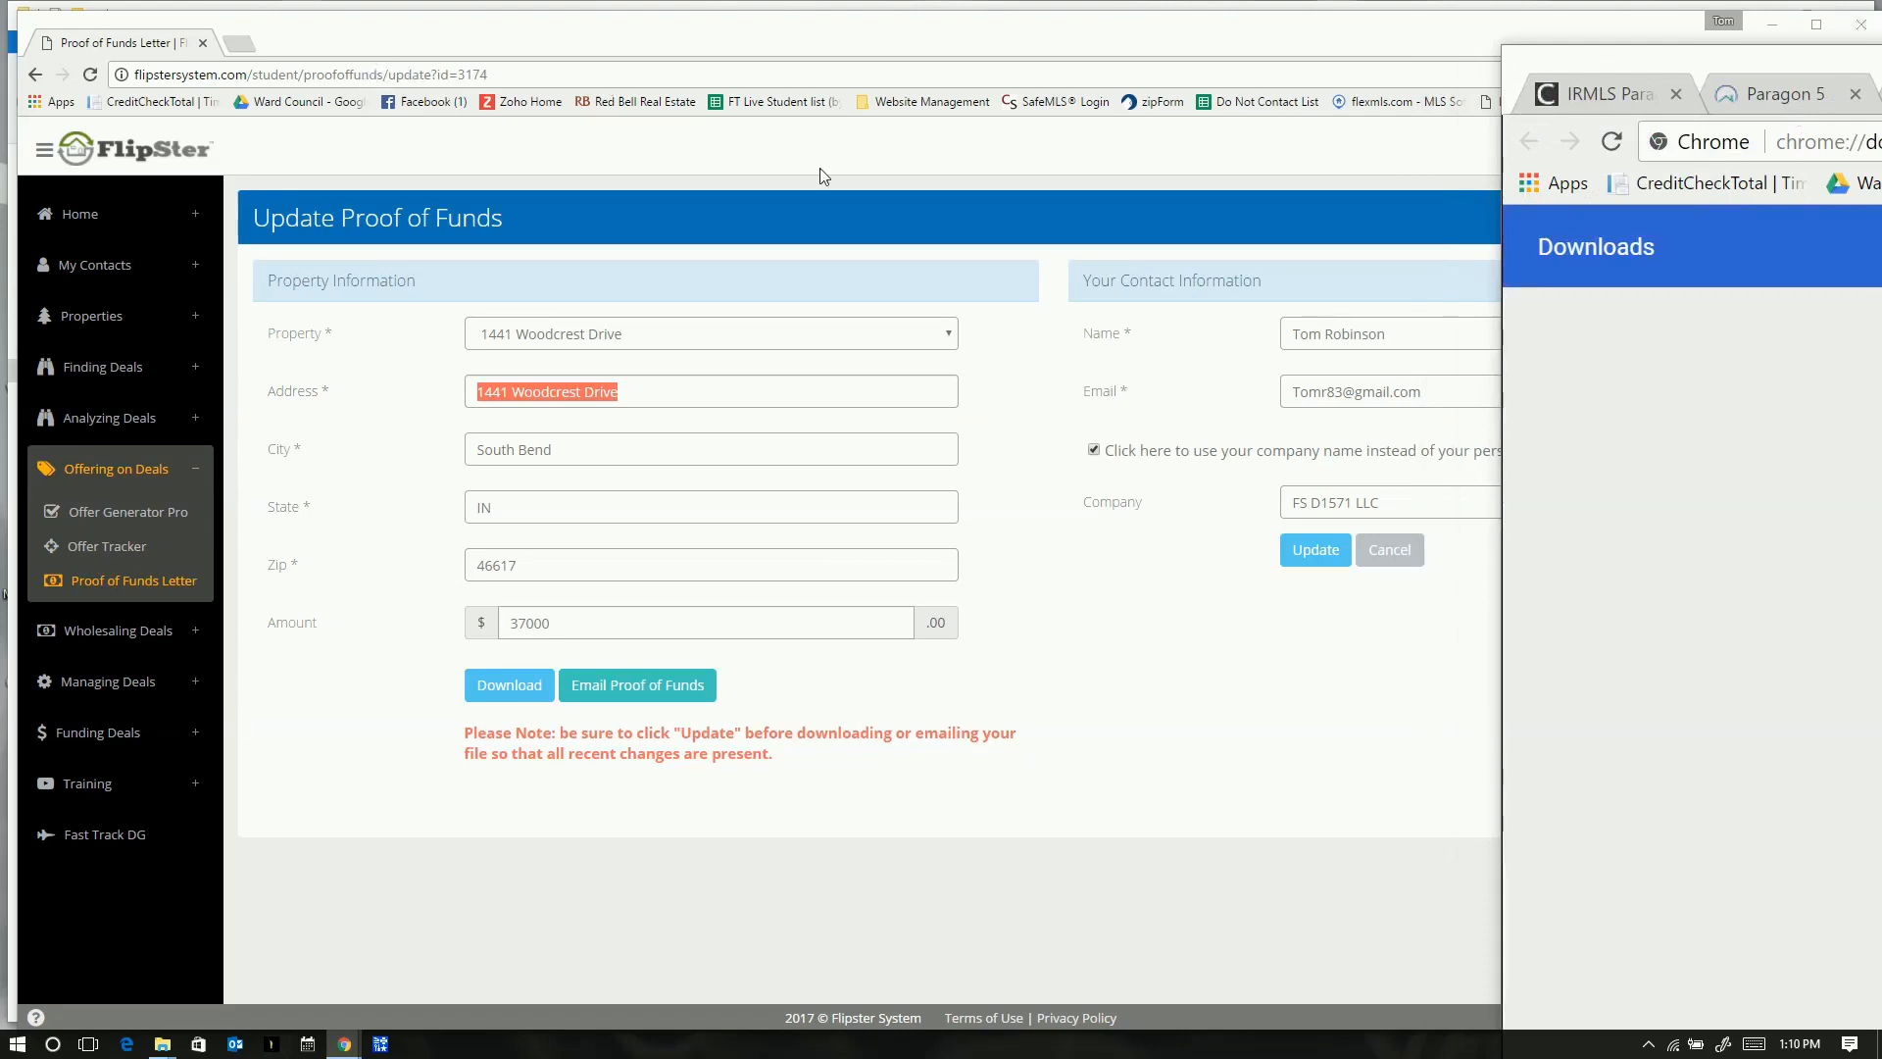
drag(1743, 165, 1234, 71)
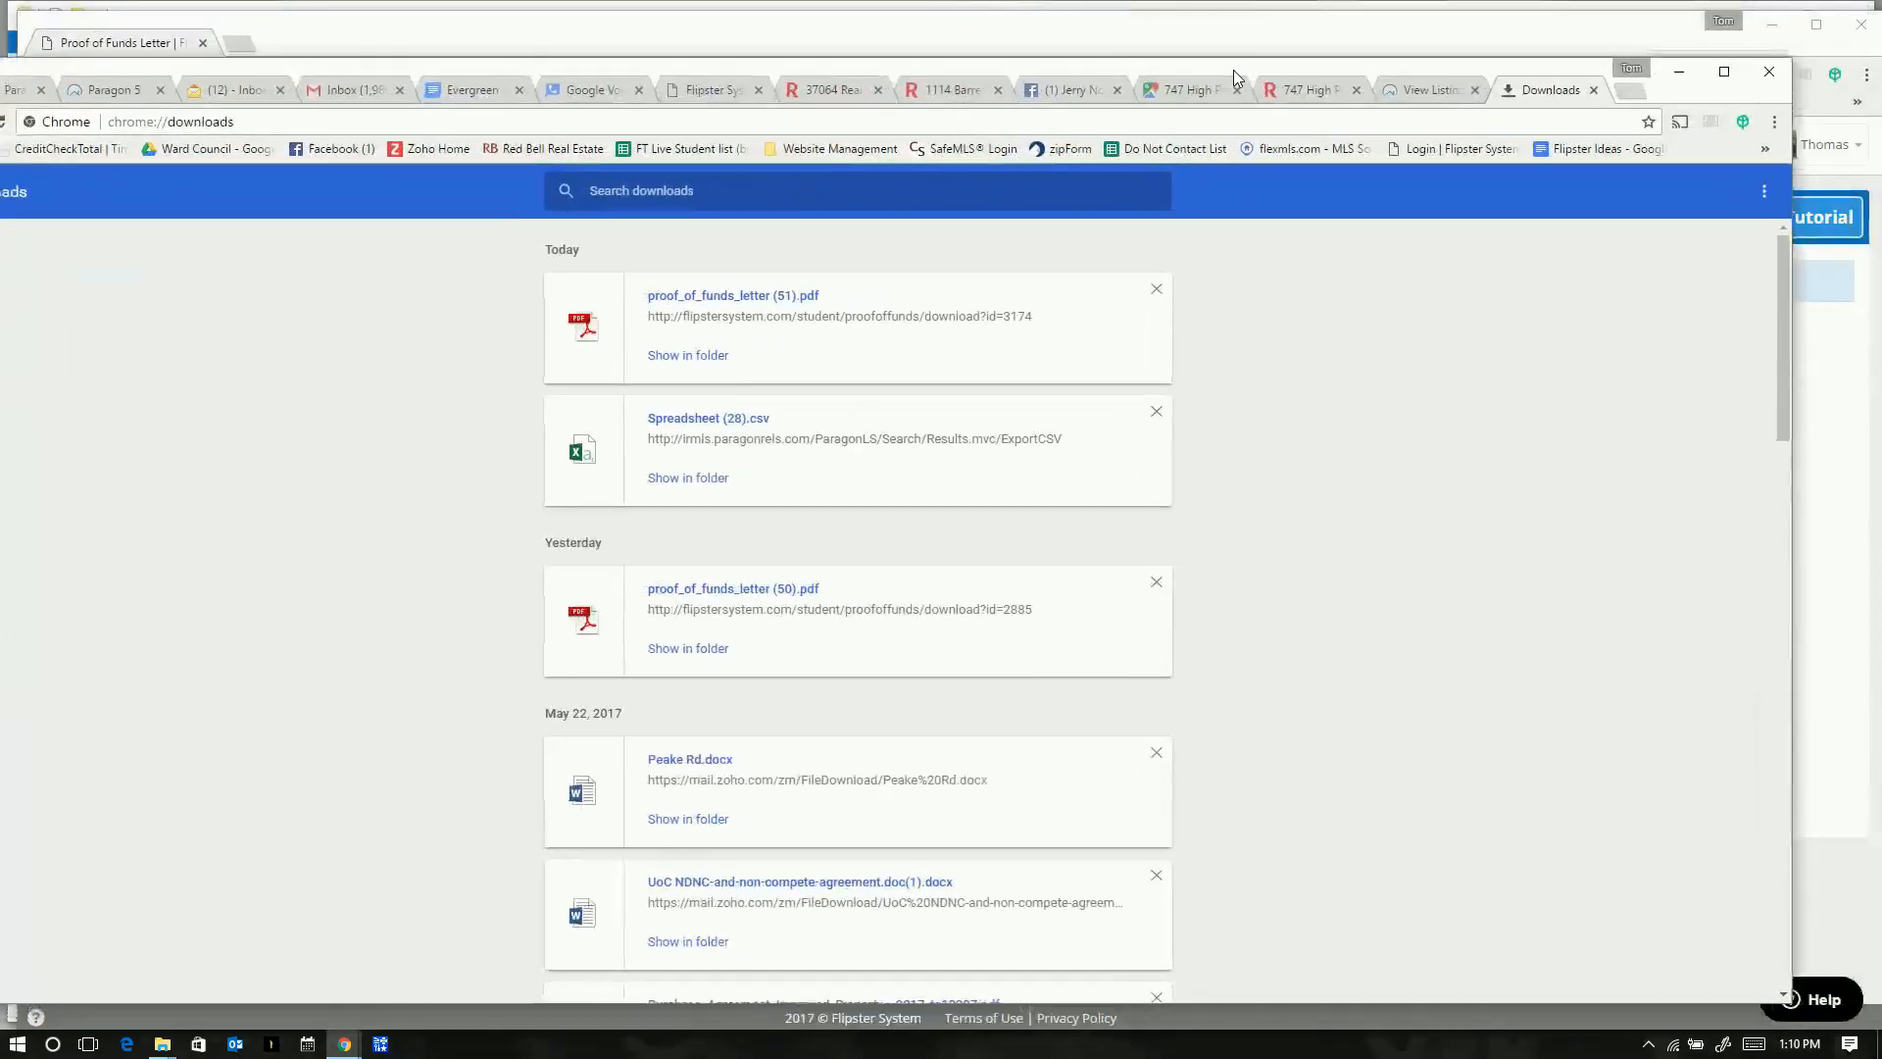
double_click(1233, 68)
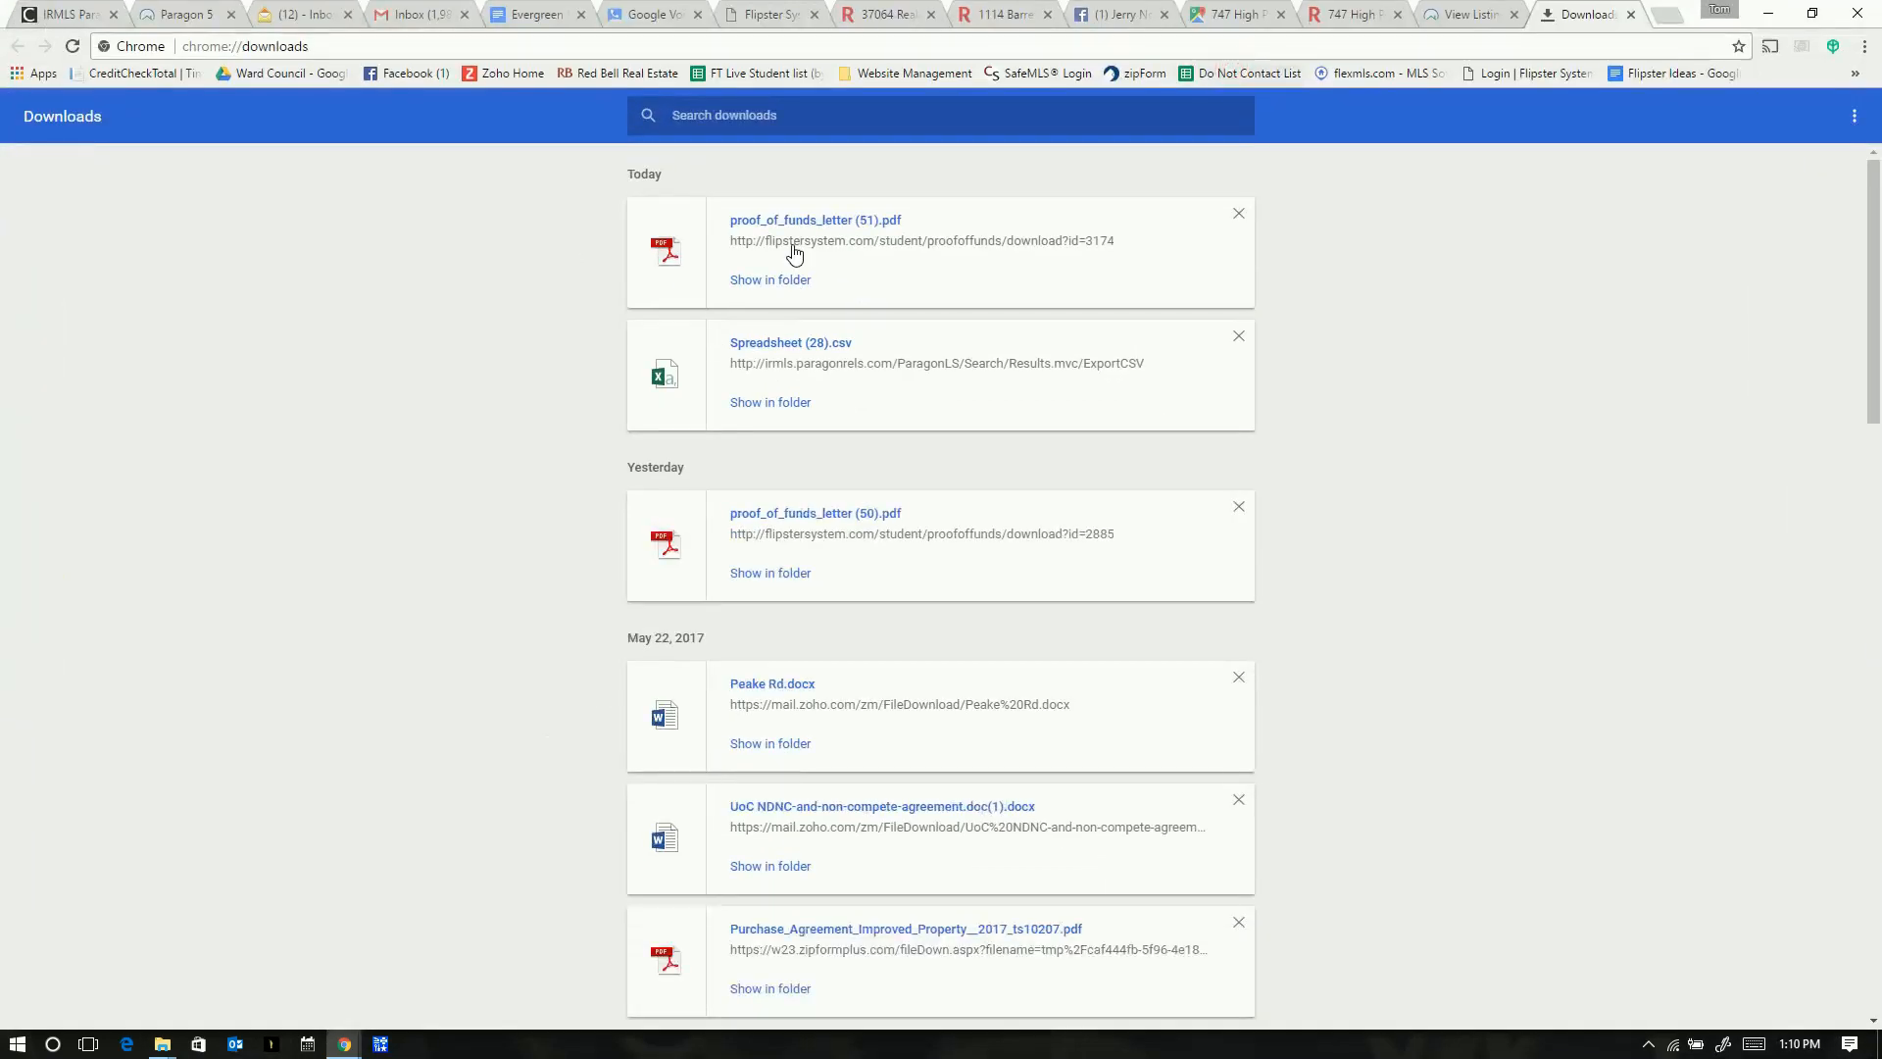
click(781, 284)
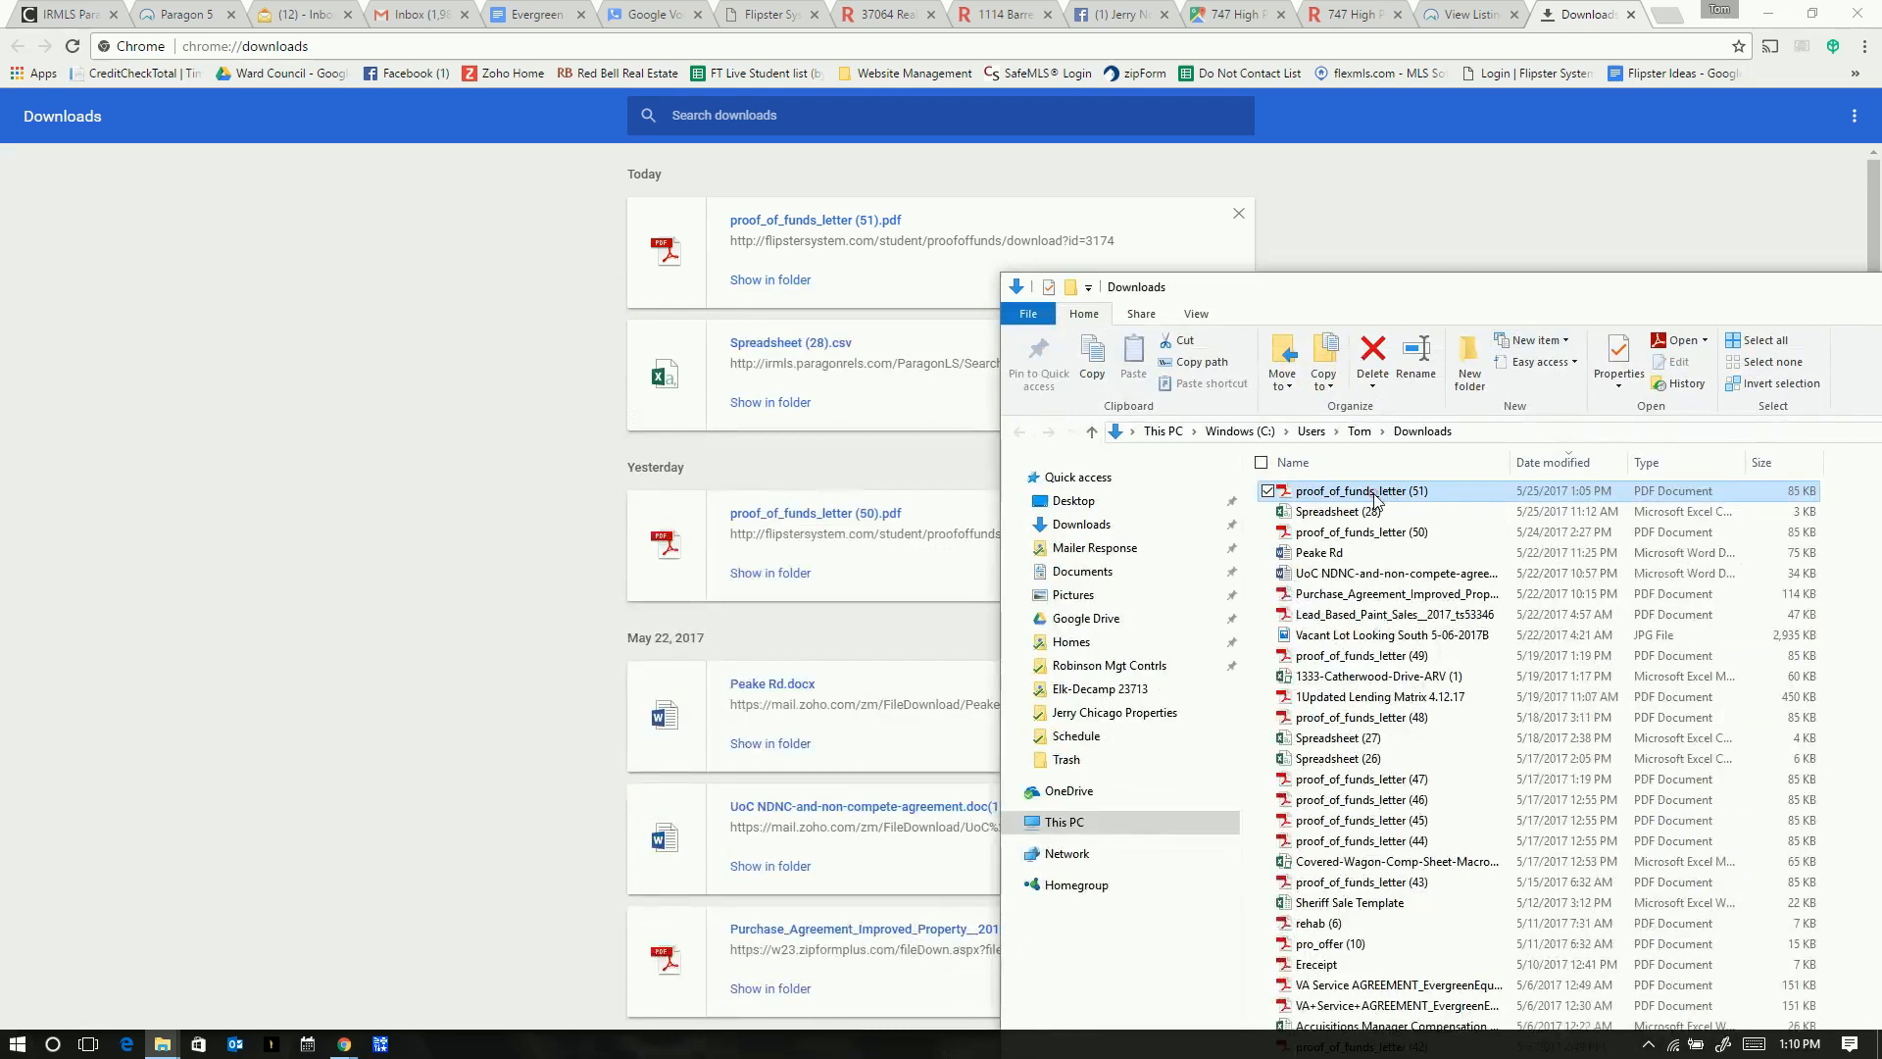
- Open proof_of_funds_letter (51), select the buyer name FS D1571 LLC, and return to Chrome's downloads
double_click(1374, 493)
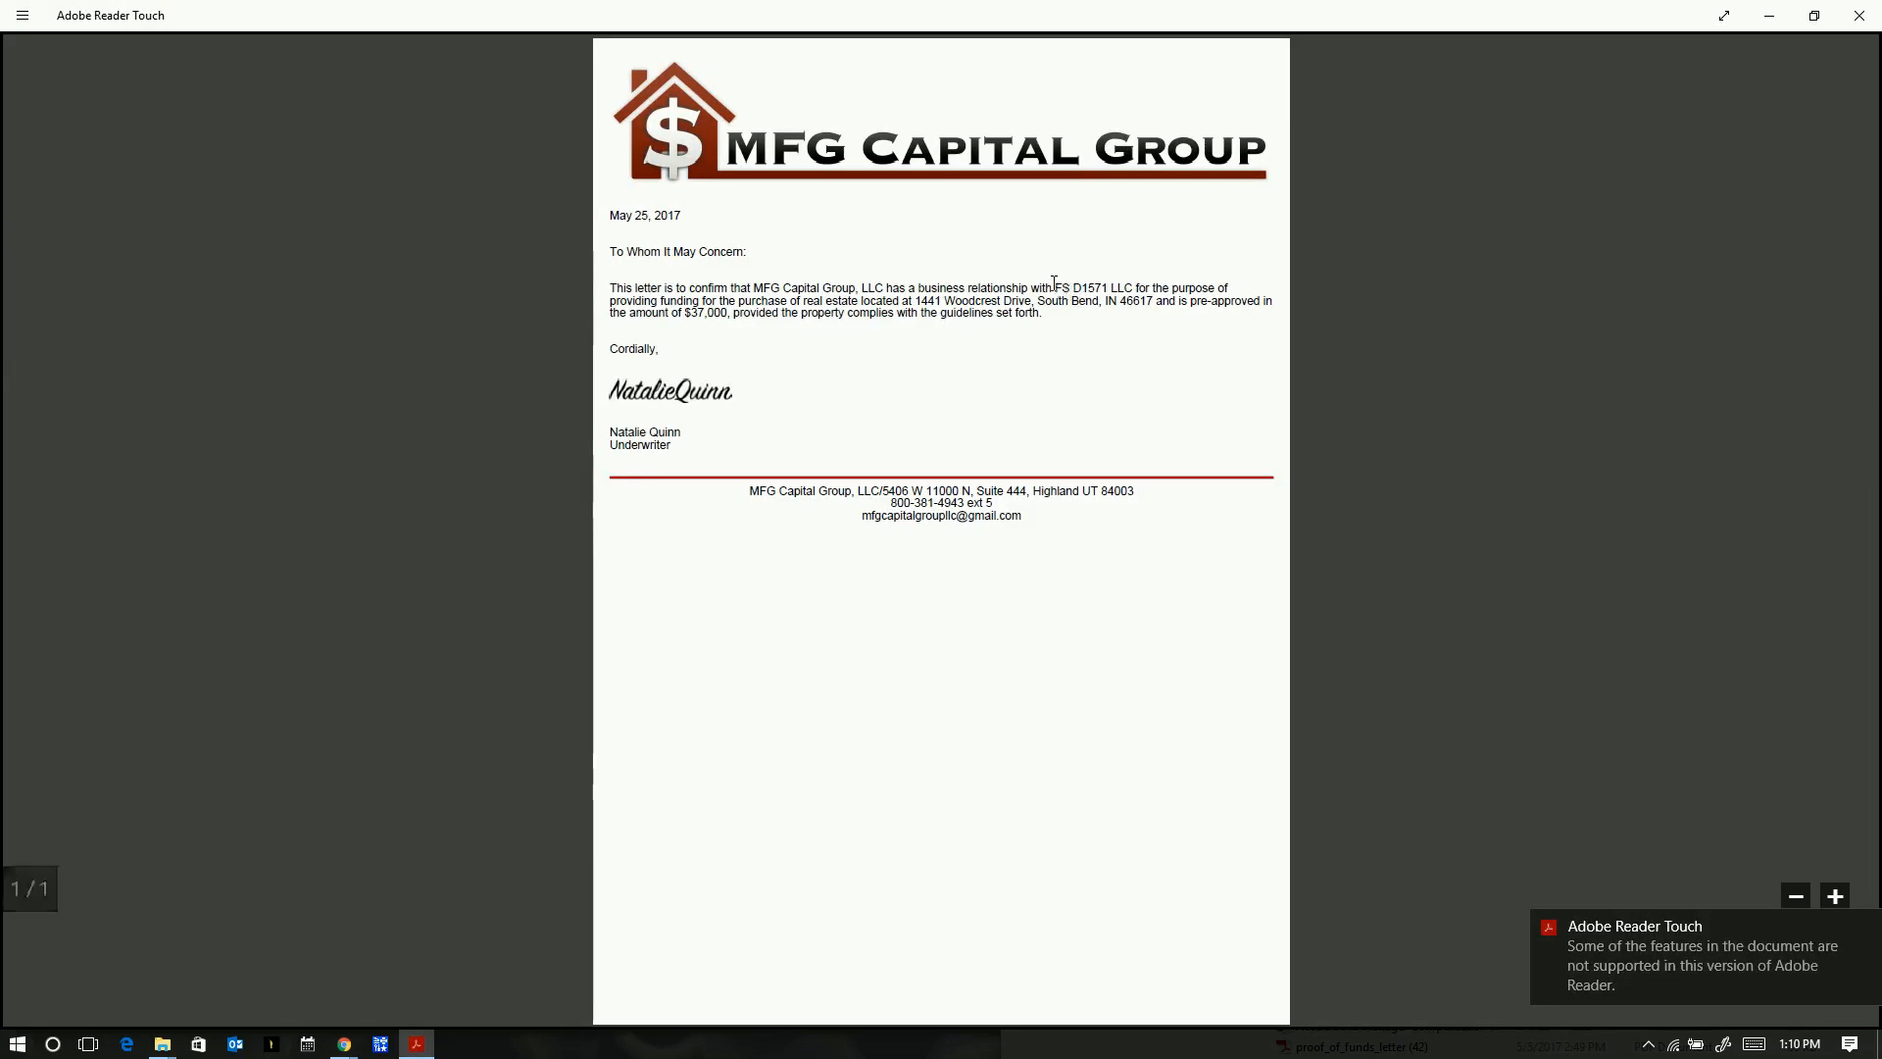
drag(1055, 284, 1126, 283)
key(ctrl+c)
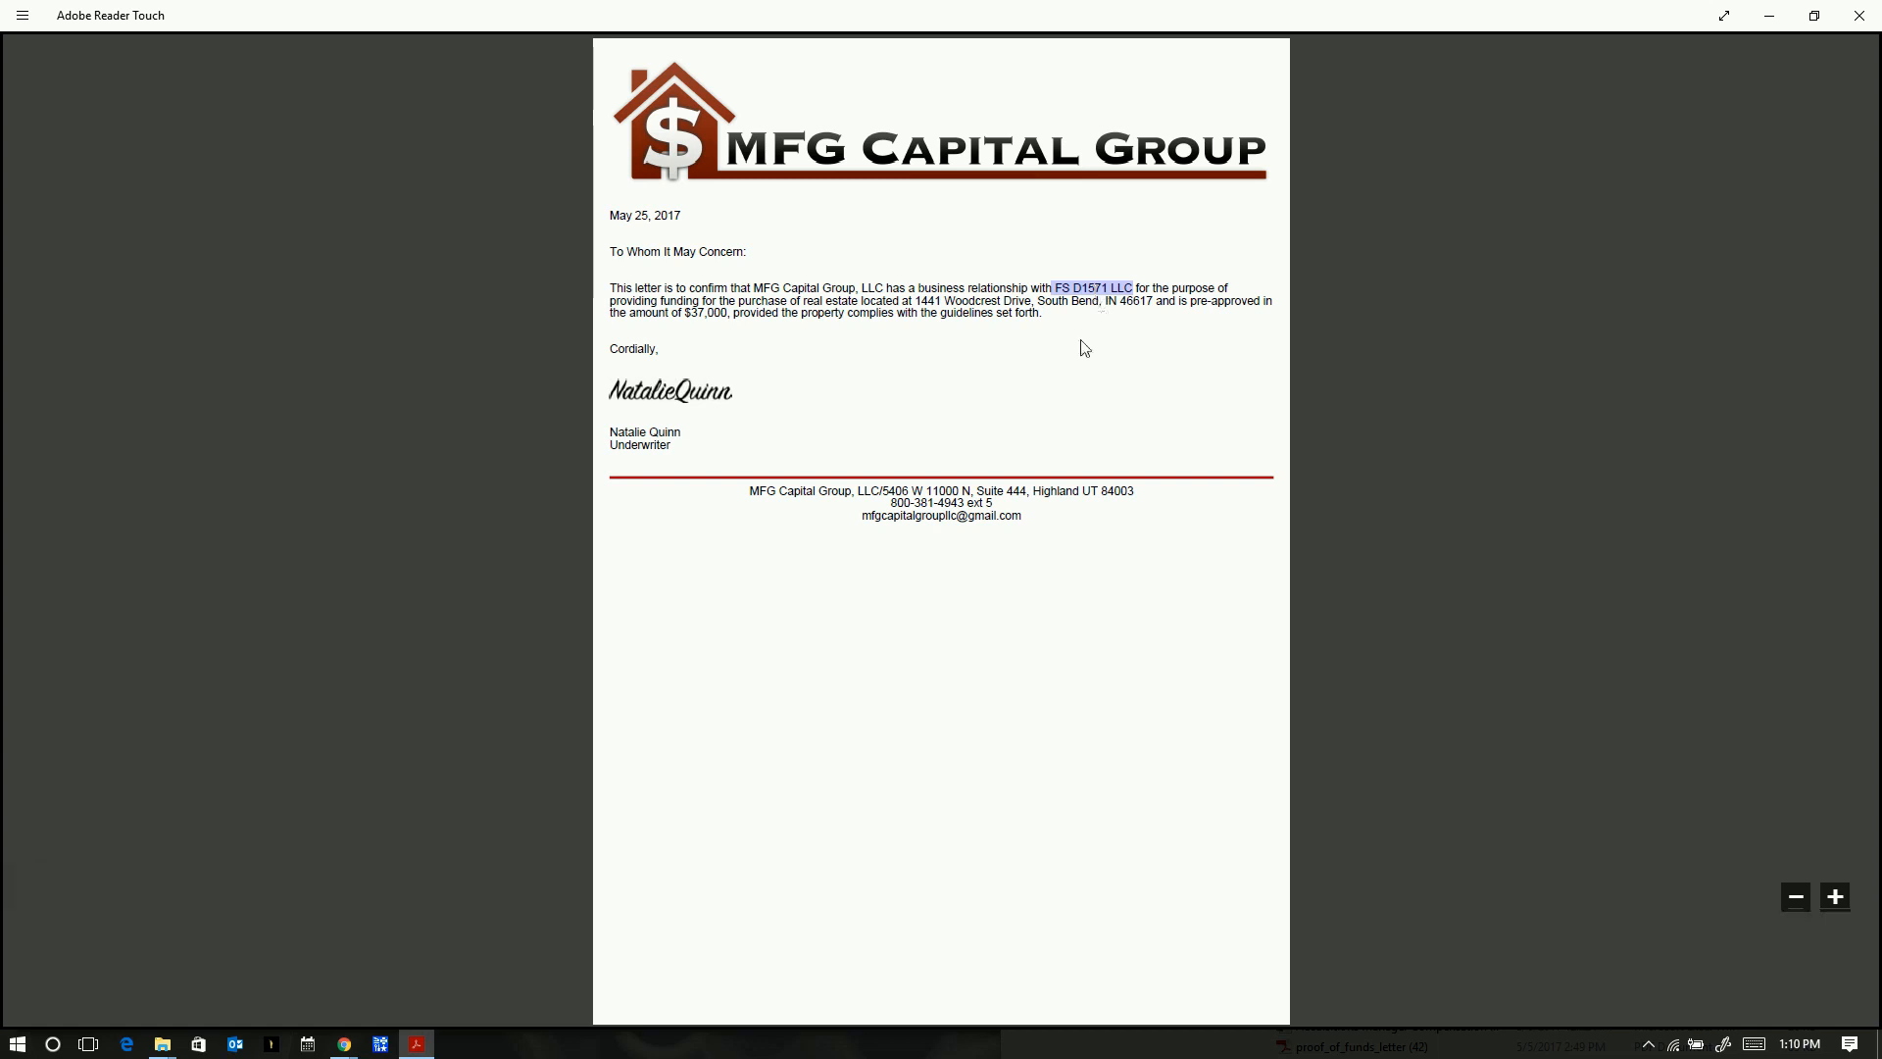
click(347, 1045)
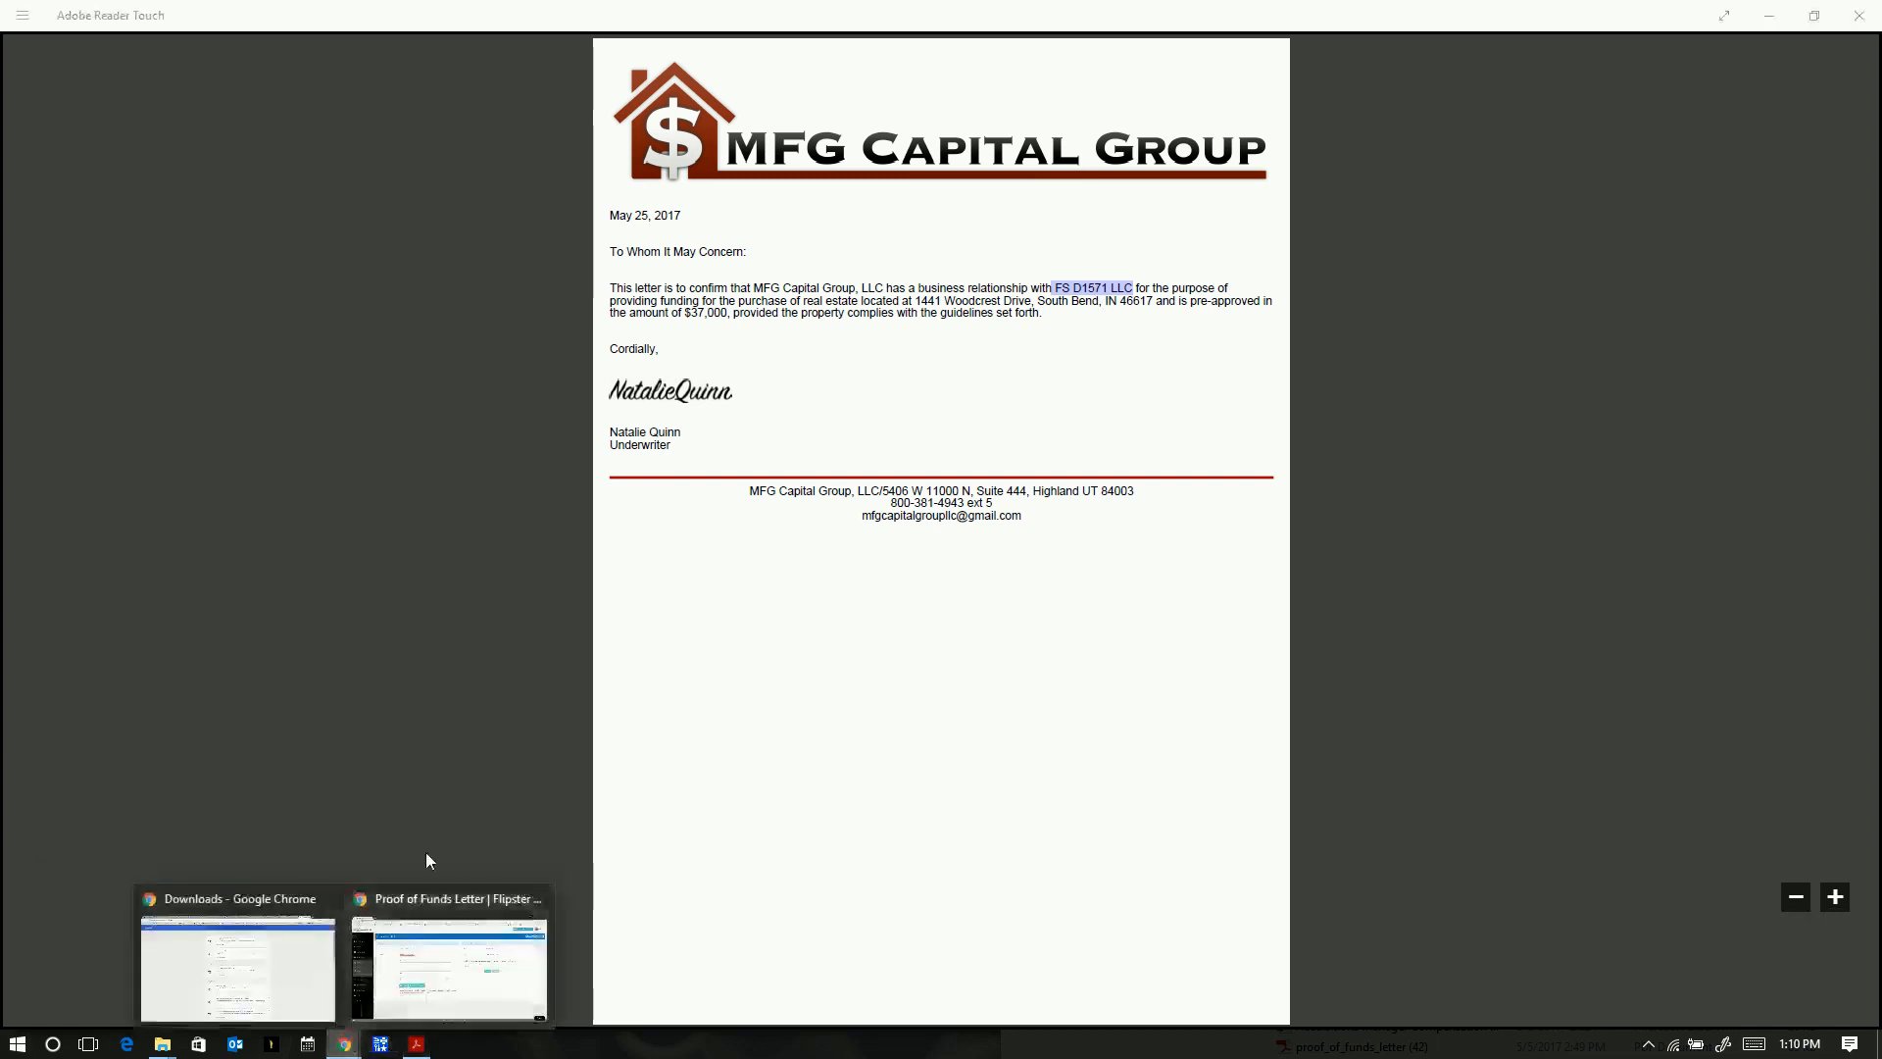
click(310, 959)
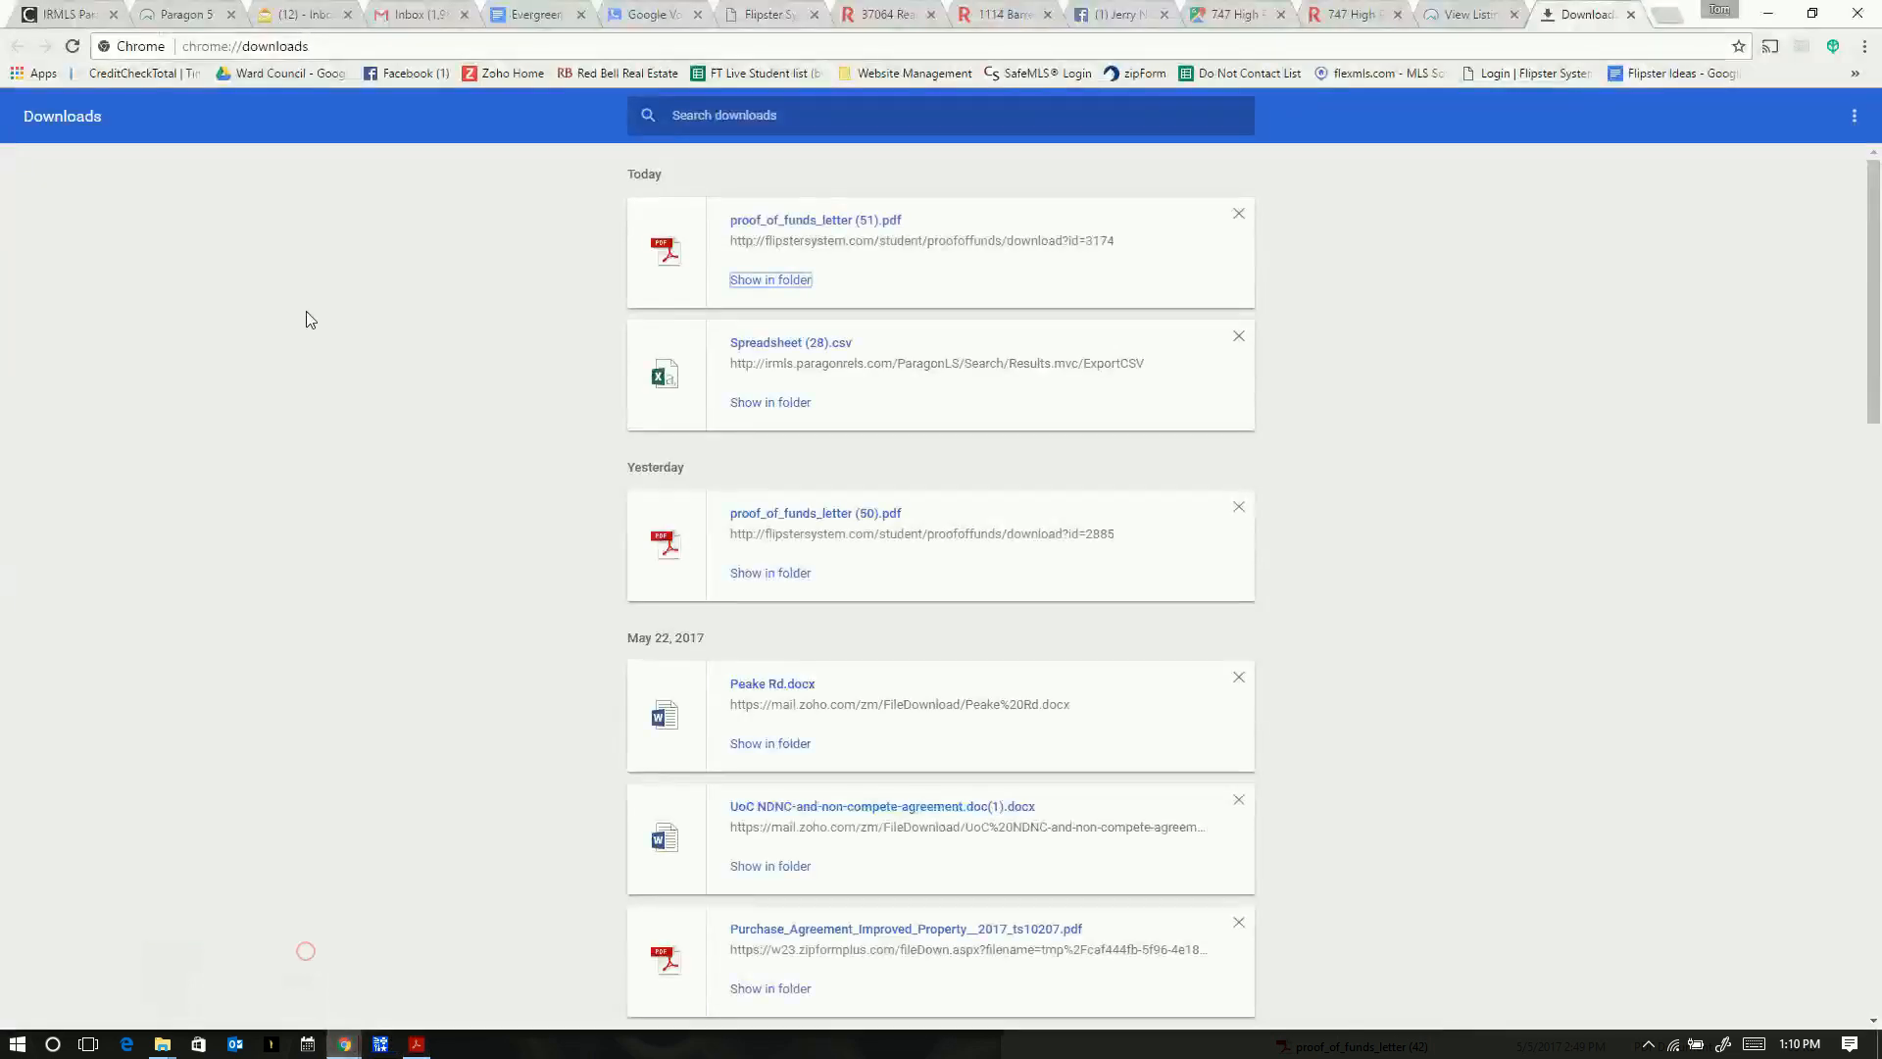
- Paste FS D1571 LLC after 'Buyer:' and add the line 'Amount: $37,000'
click(412, 14)
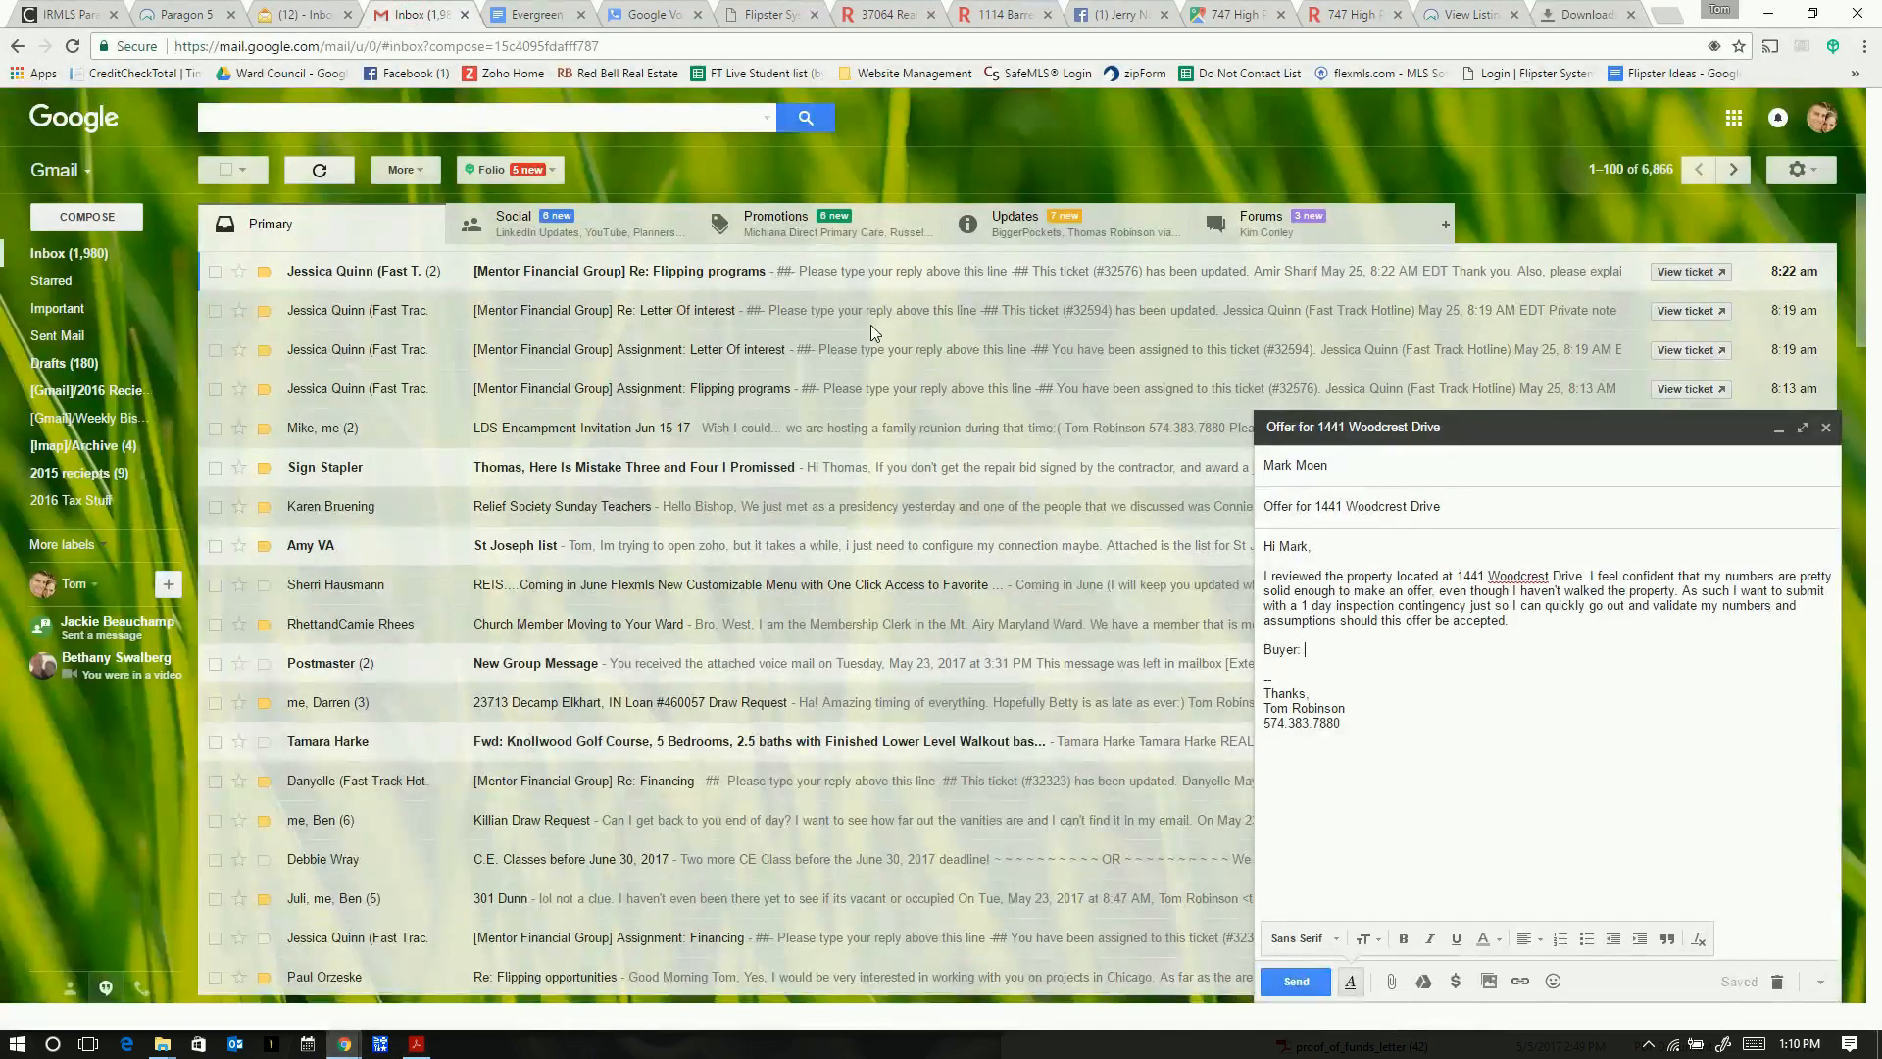
key(ctrl+v)
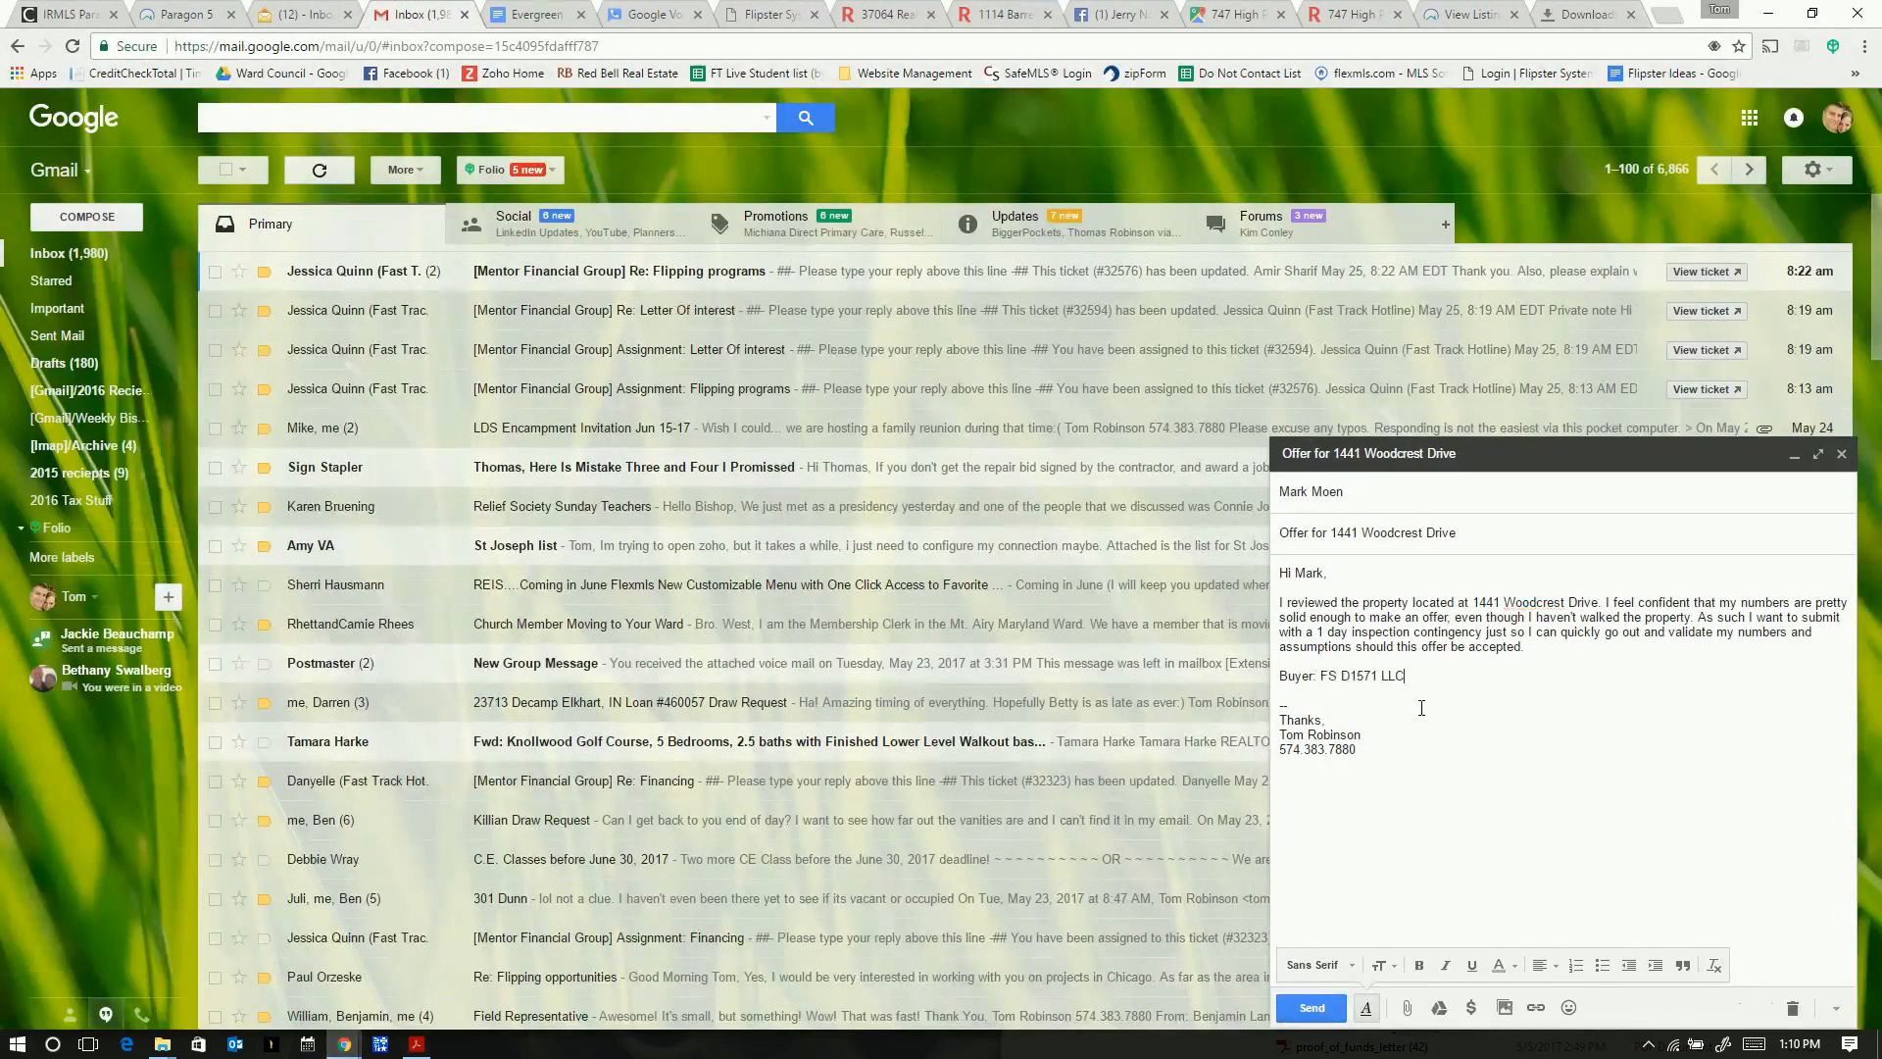
key(Return)
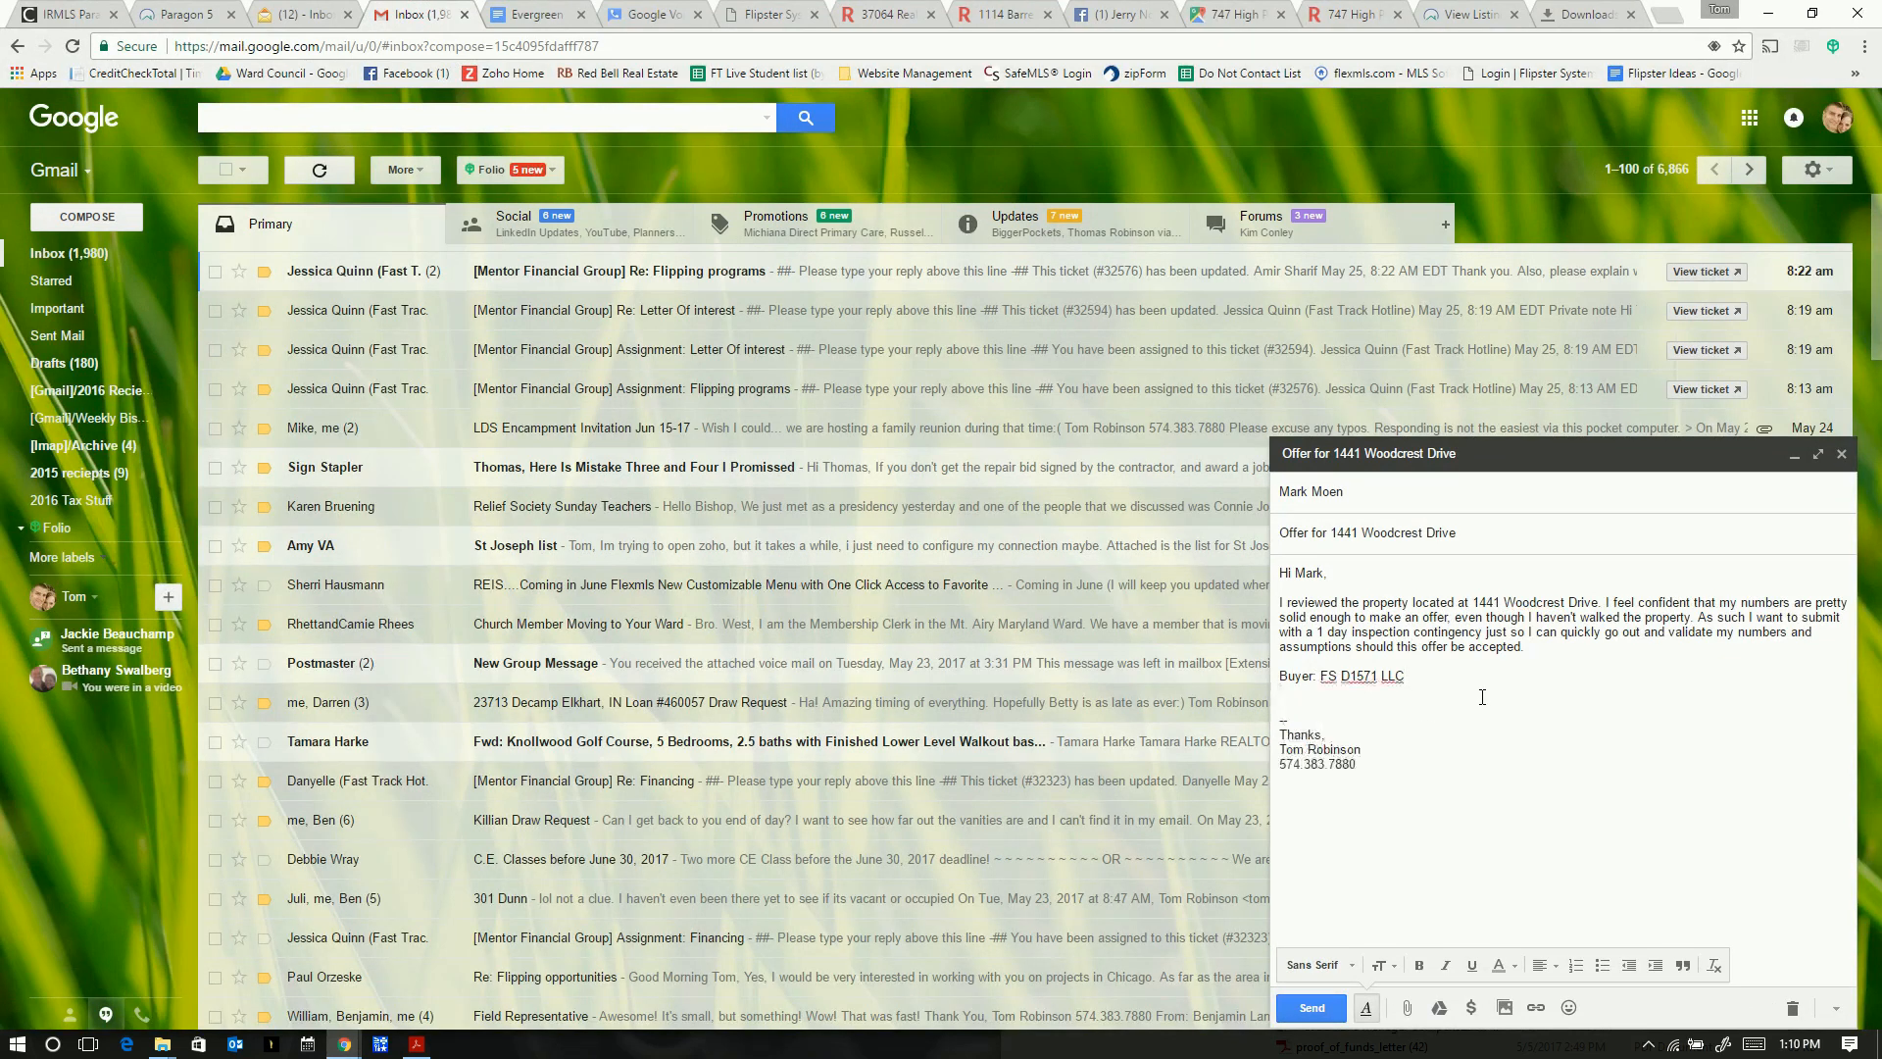
text(Amount: 37,000)
key(Left)
text($)
key(End)
key(Return)
- Add term lines: Cash (Hard Money), Inspection: 1 day, Earnest Money: $1,000, close within 30 days
text(Cash)
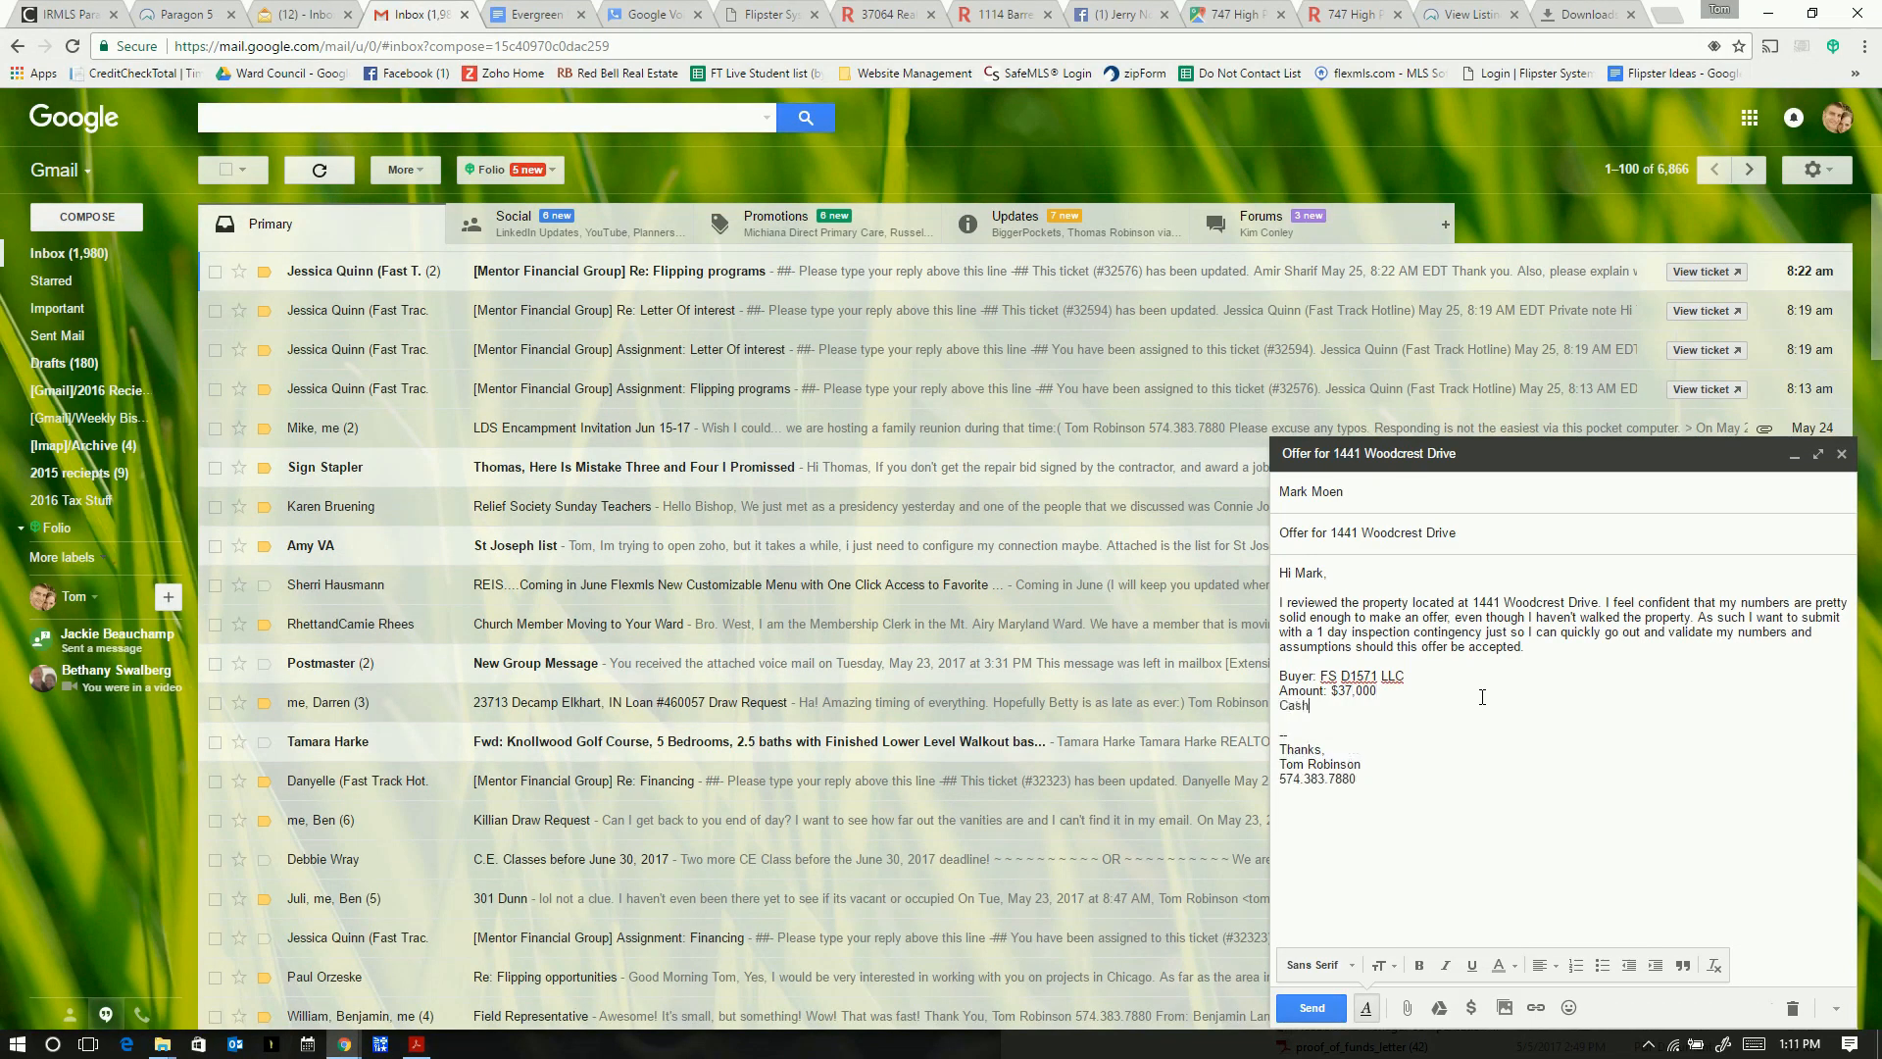
text( (Hard Money)
key(Return)
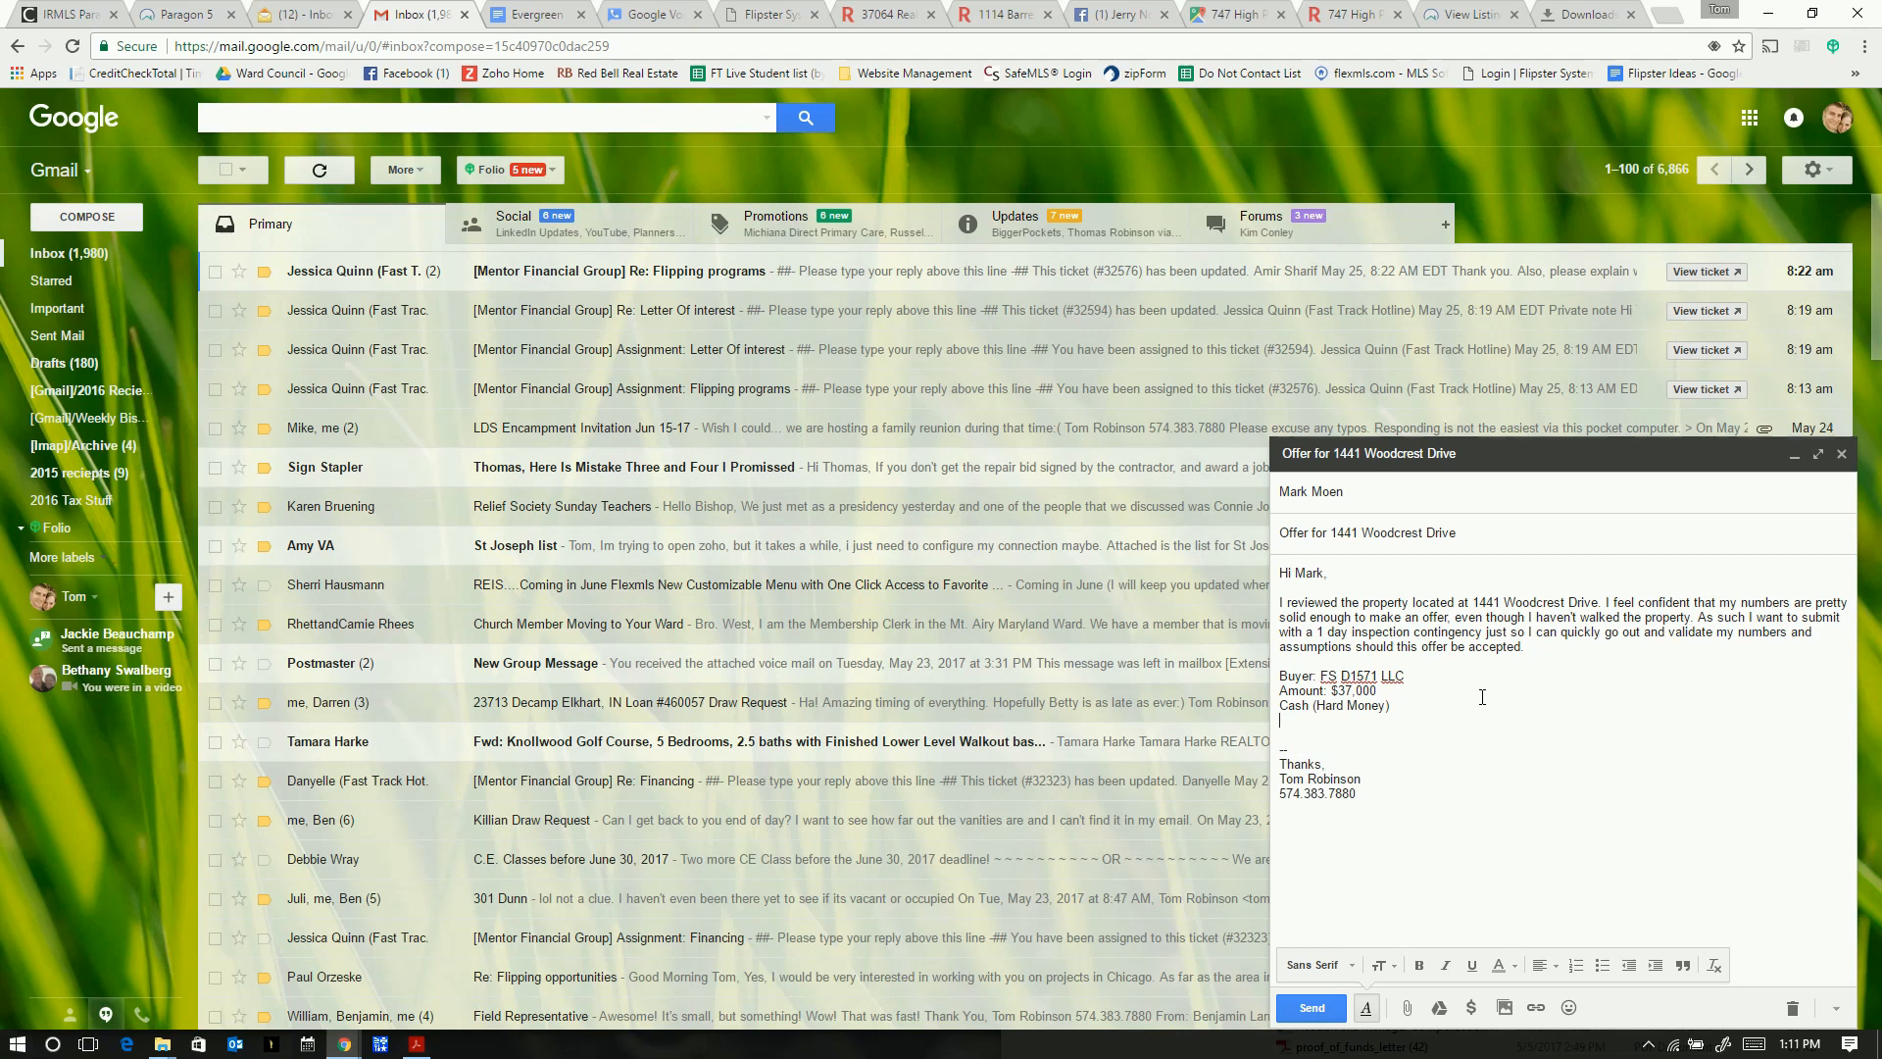
text(:)
text(Inspe)
text(ction)
text(: 1 day)
key(Return)
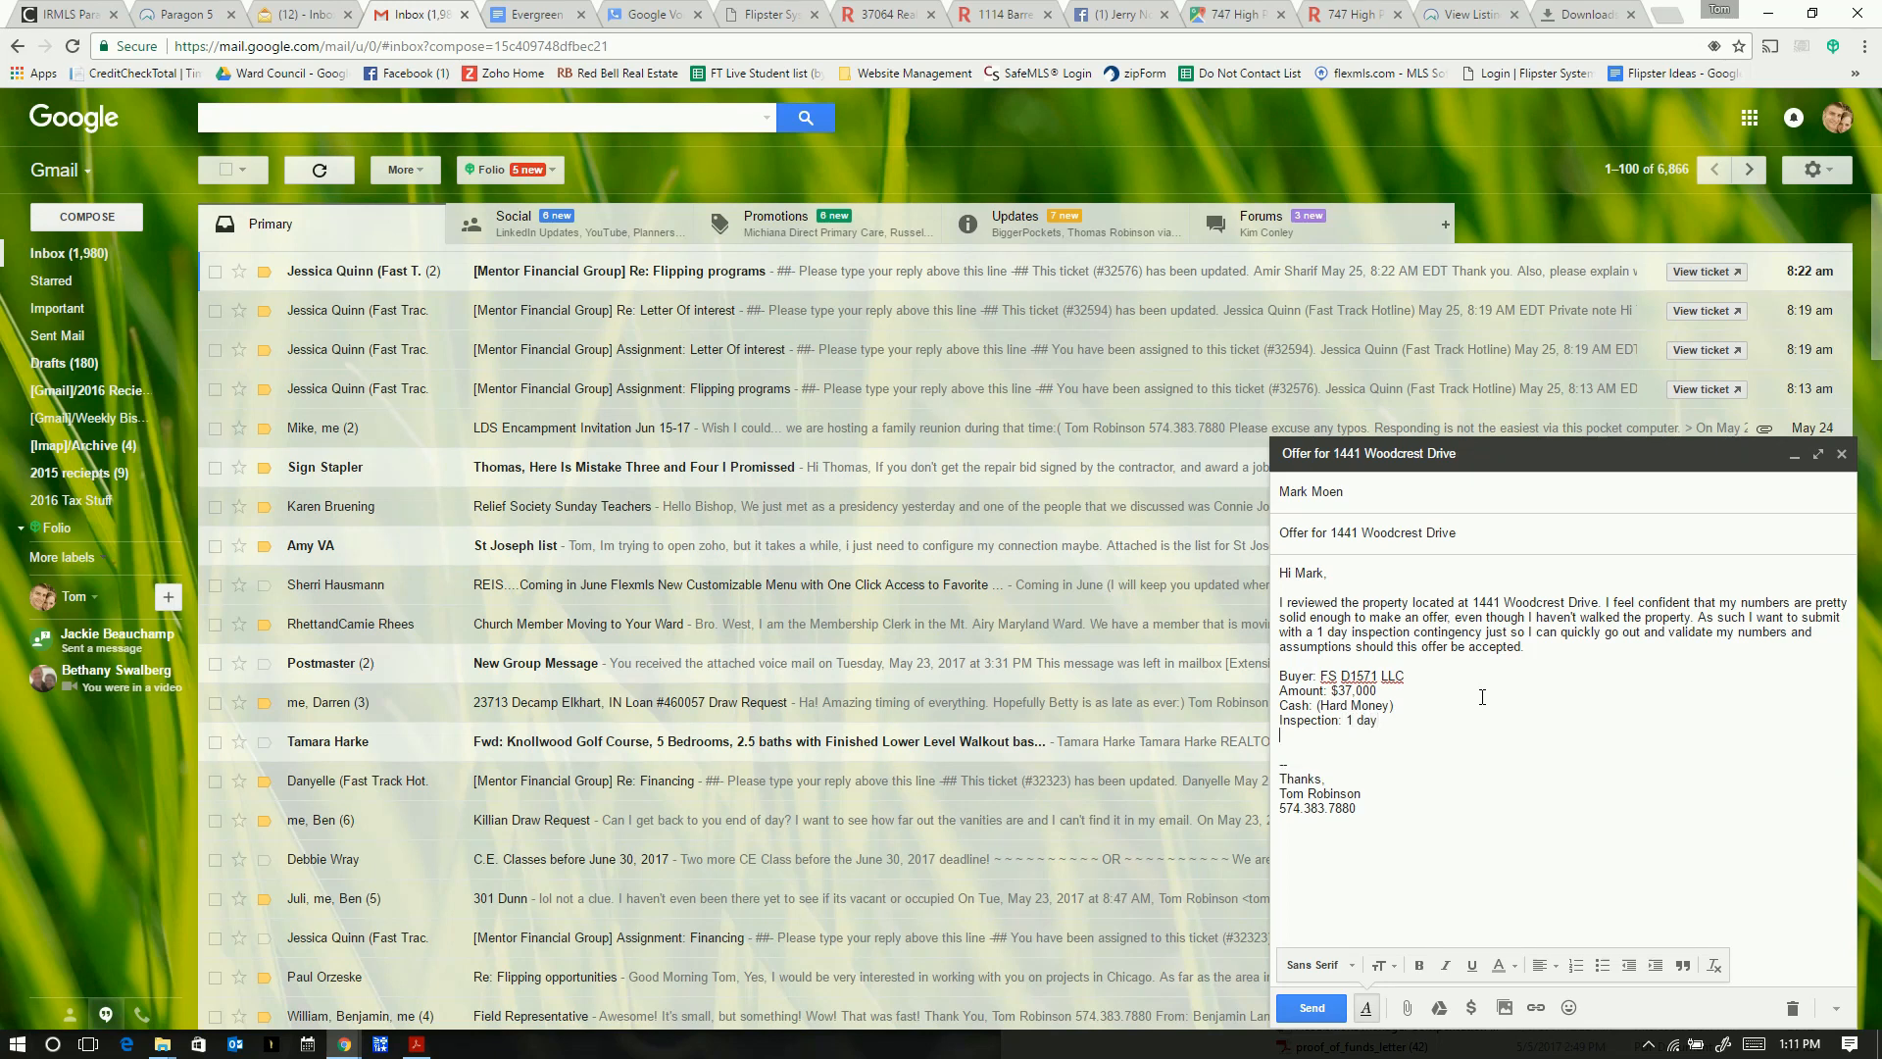
text(Earnest Mone)
text(y: $1,000)
key(Return)
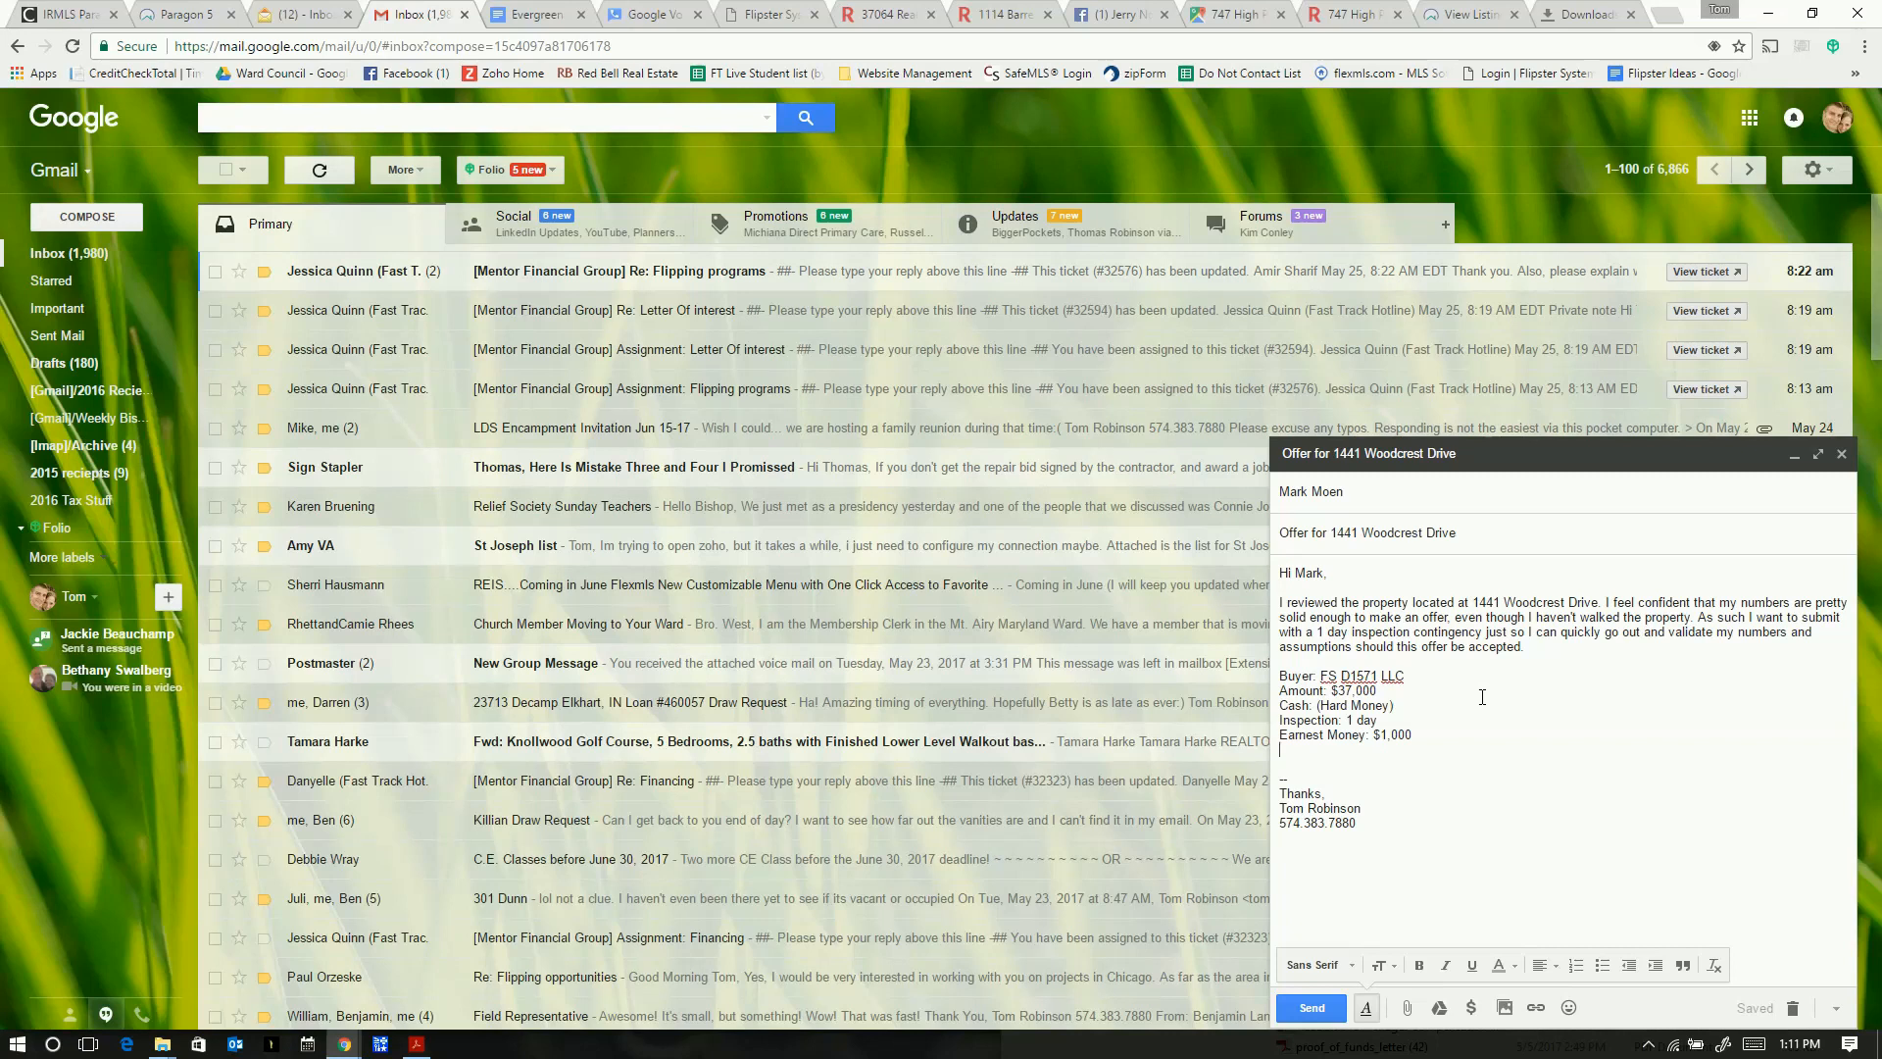
text(Close within 30 days of accepted Pu)
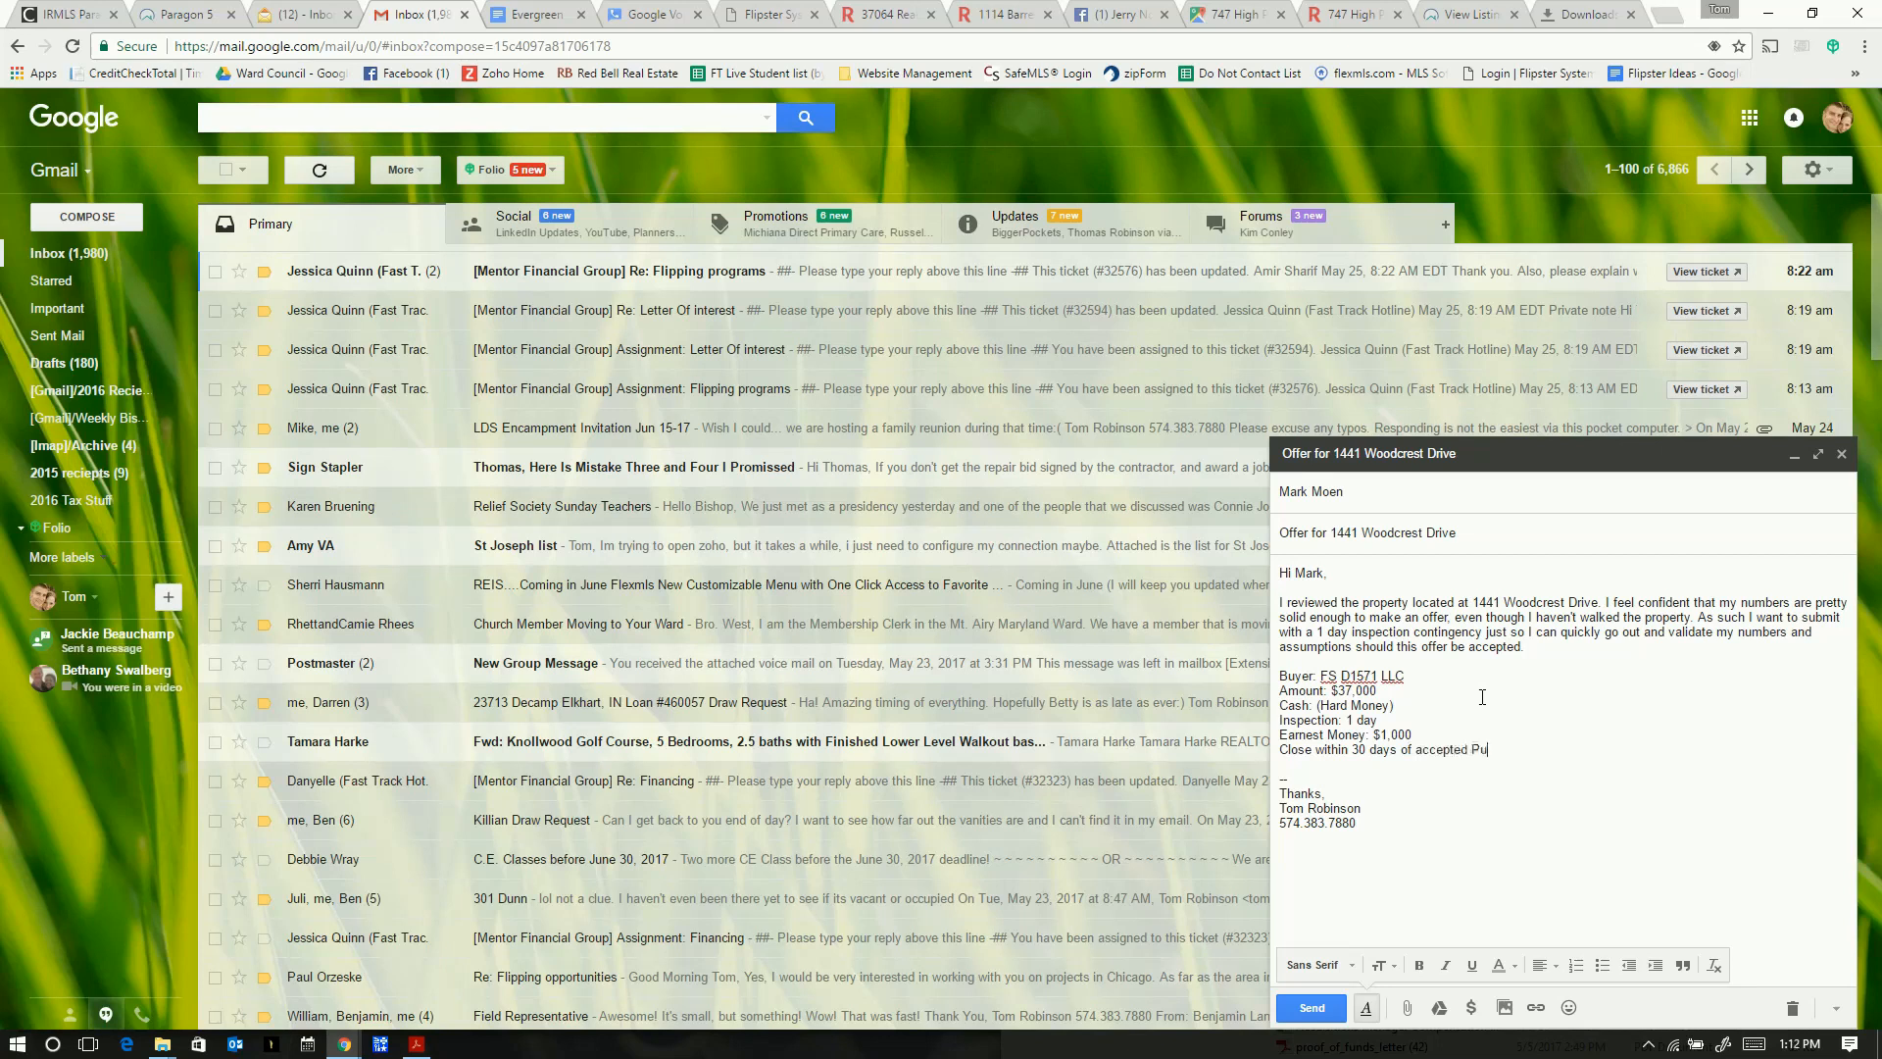
text(rchase Agreement)
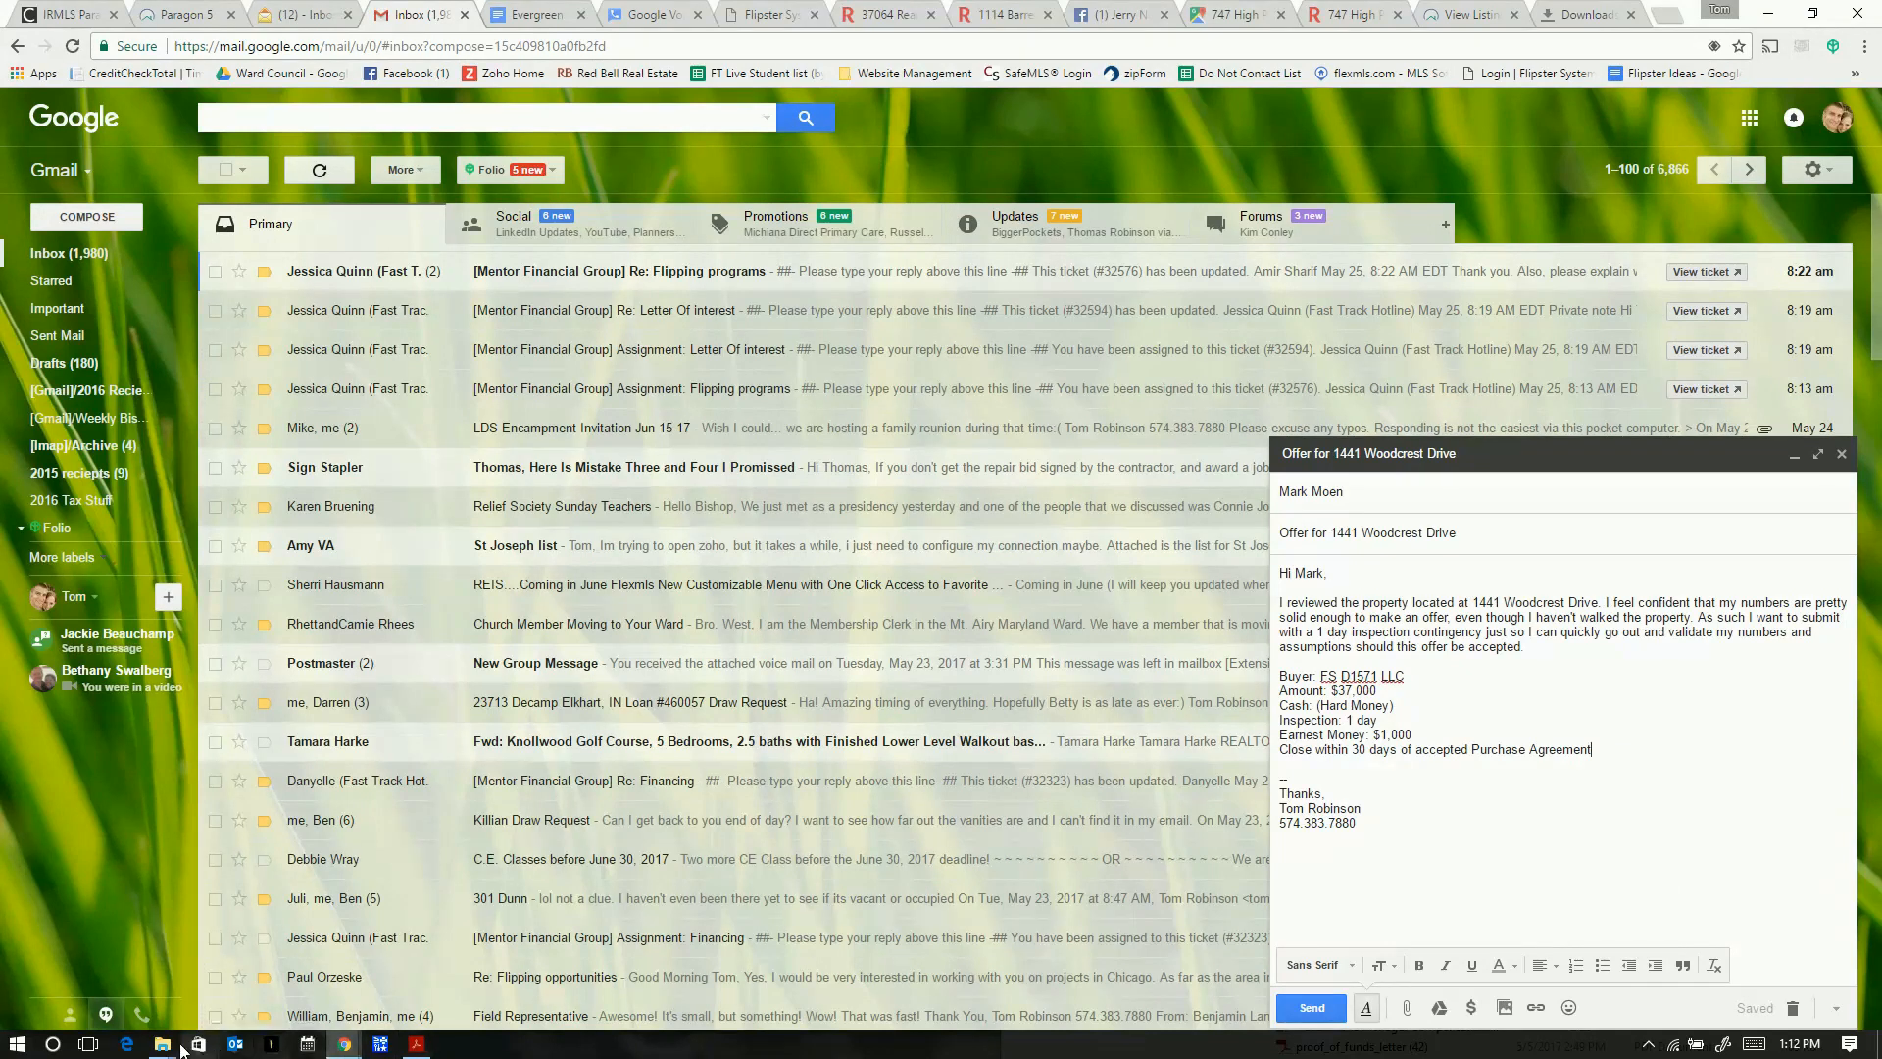
- Attach proof_of_funds_letter (51).pdf from the Downloads folder to the offer draft
mouse_move(163, 1044)
click(697, 962)
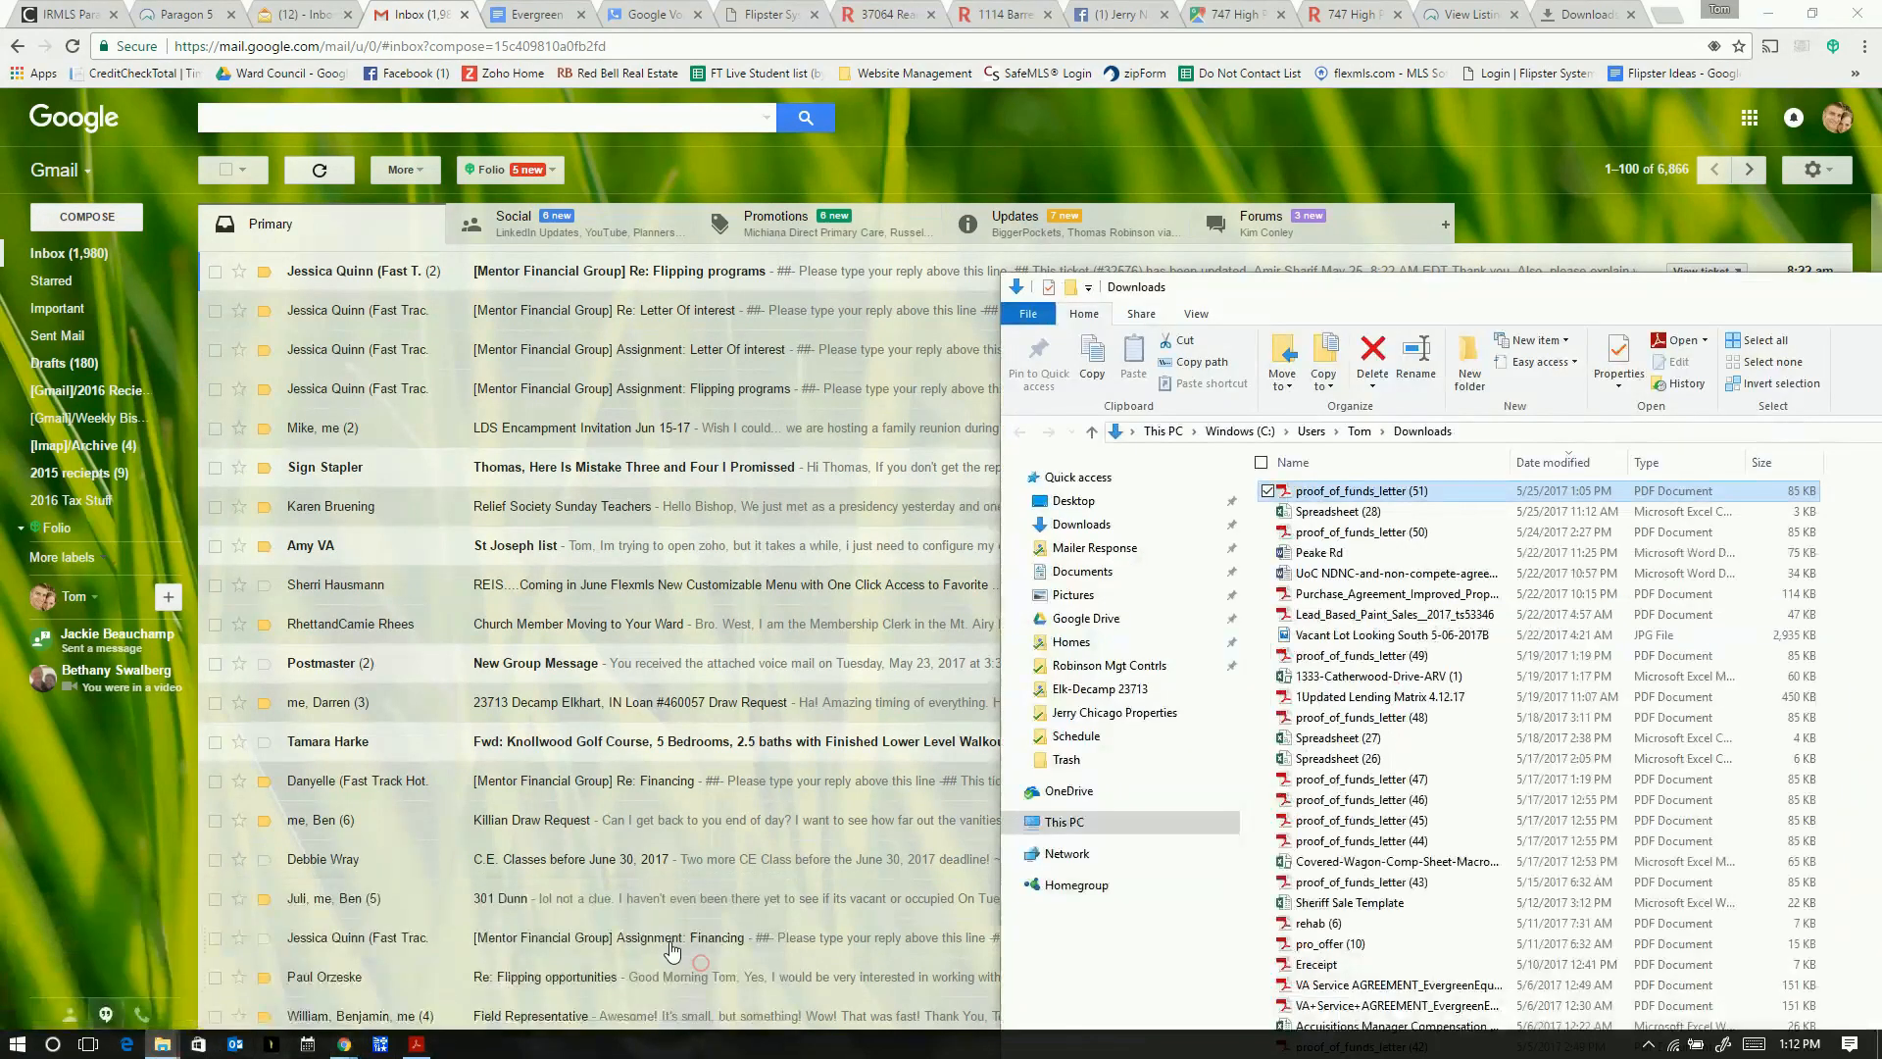
drag(1492, 307, 415, 147)
drag(272, 338, 1519, 865)
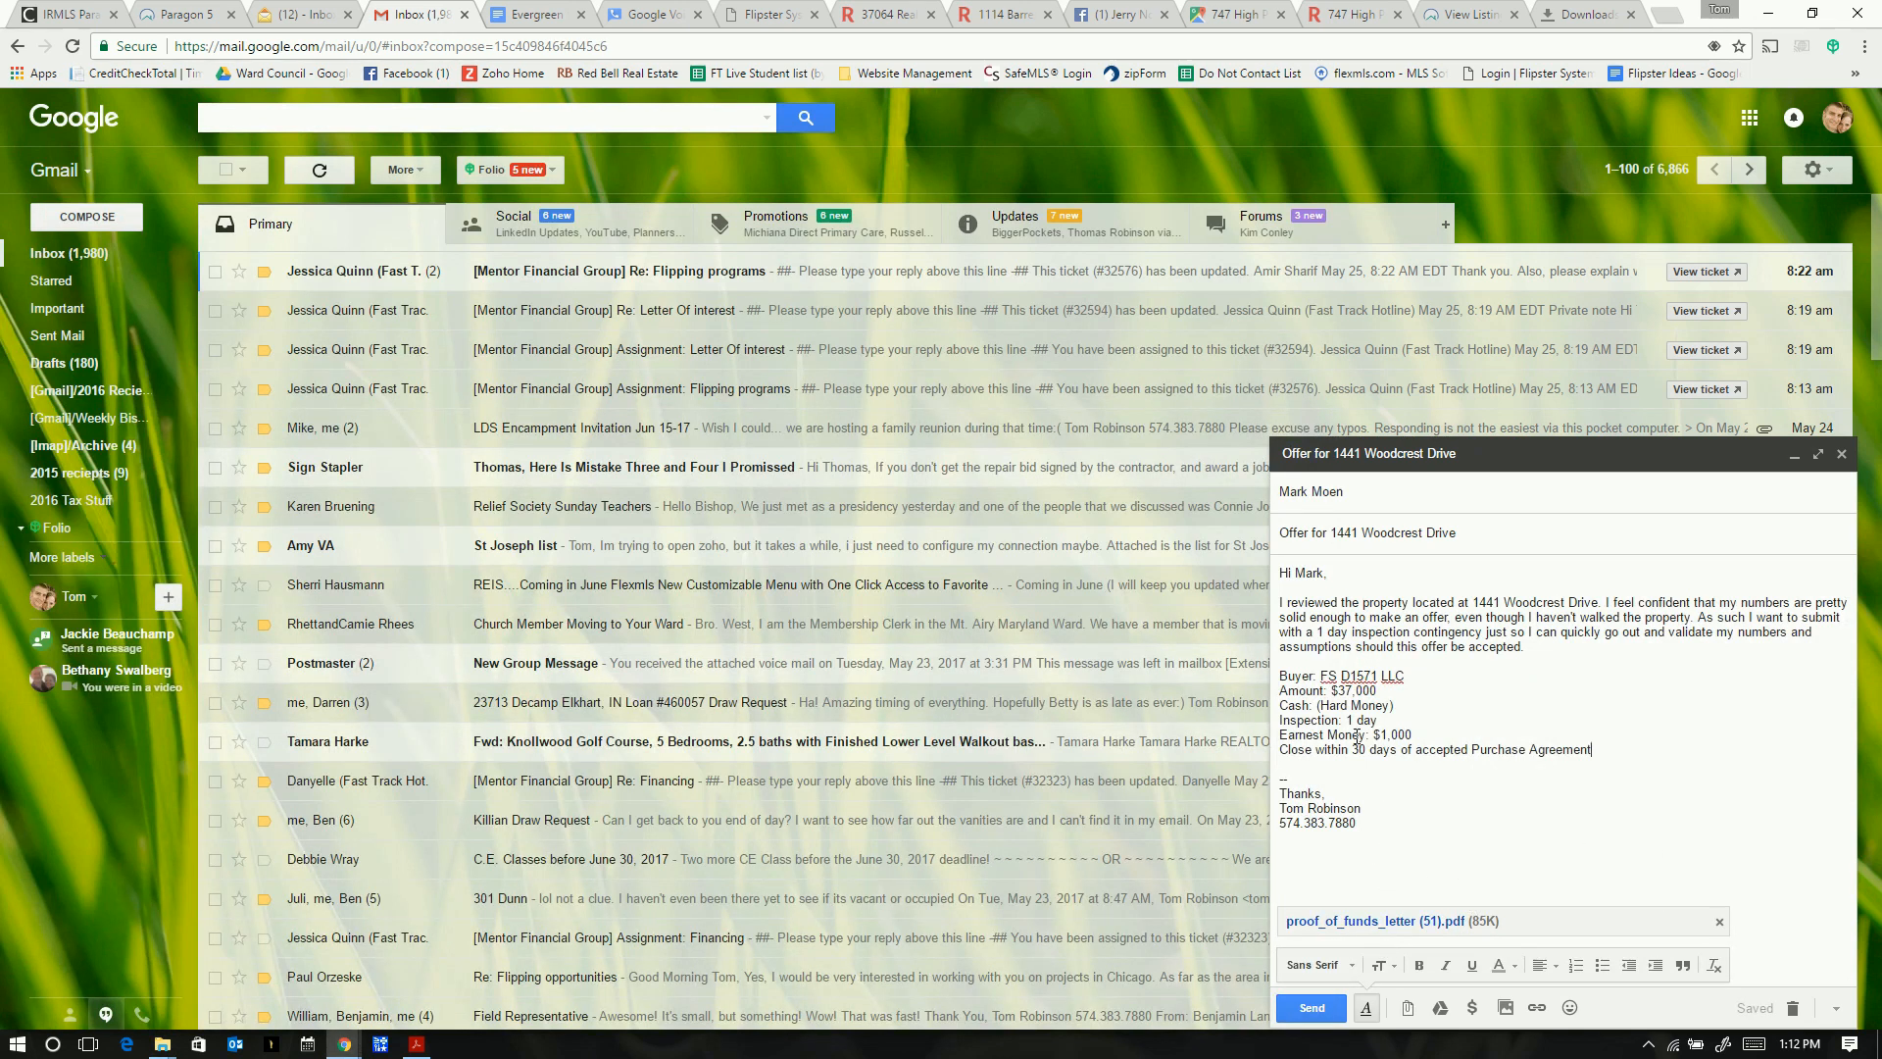
- Add a blank line after the terms list and delete the colon after 'Cash'
click(1614, 747)
key(Return)
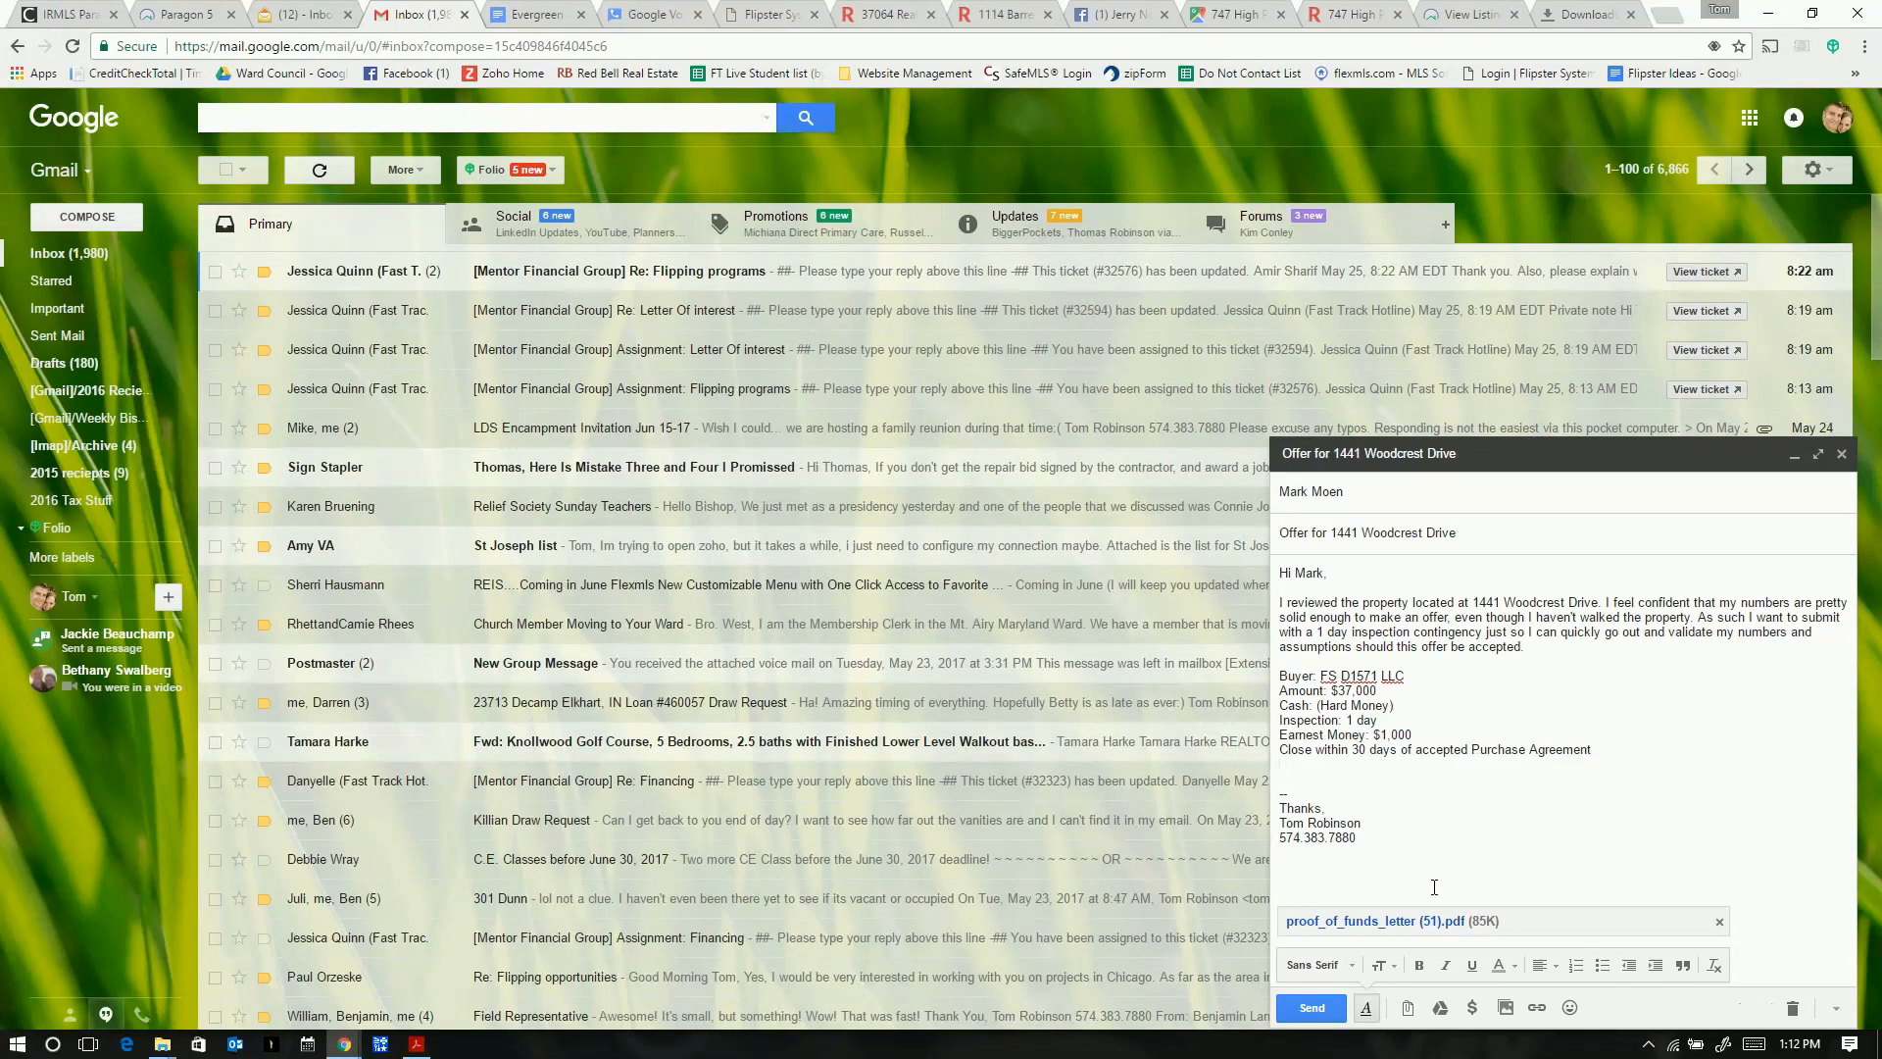
click(1311, 704)
key(Delete)
click(1589, 603)
text(from the )
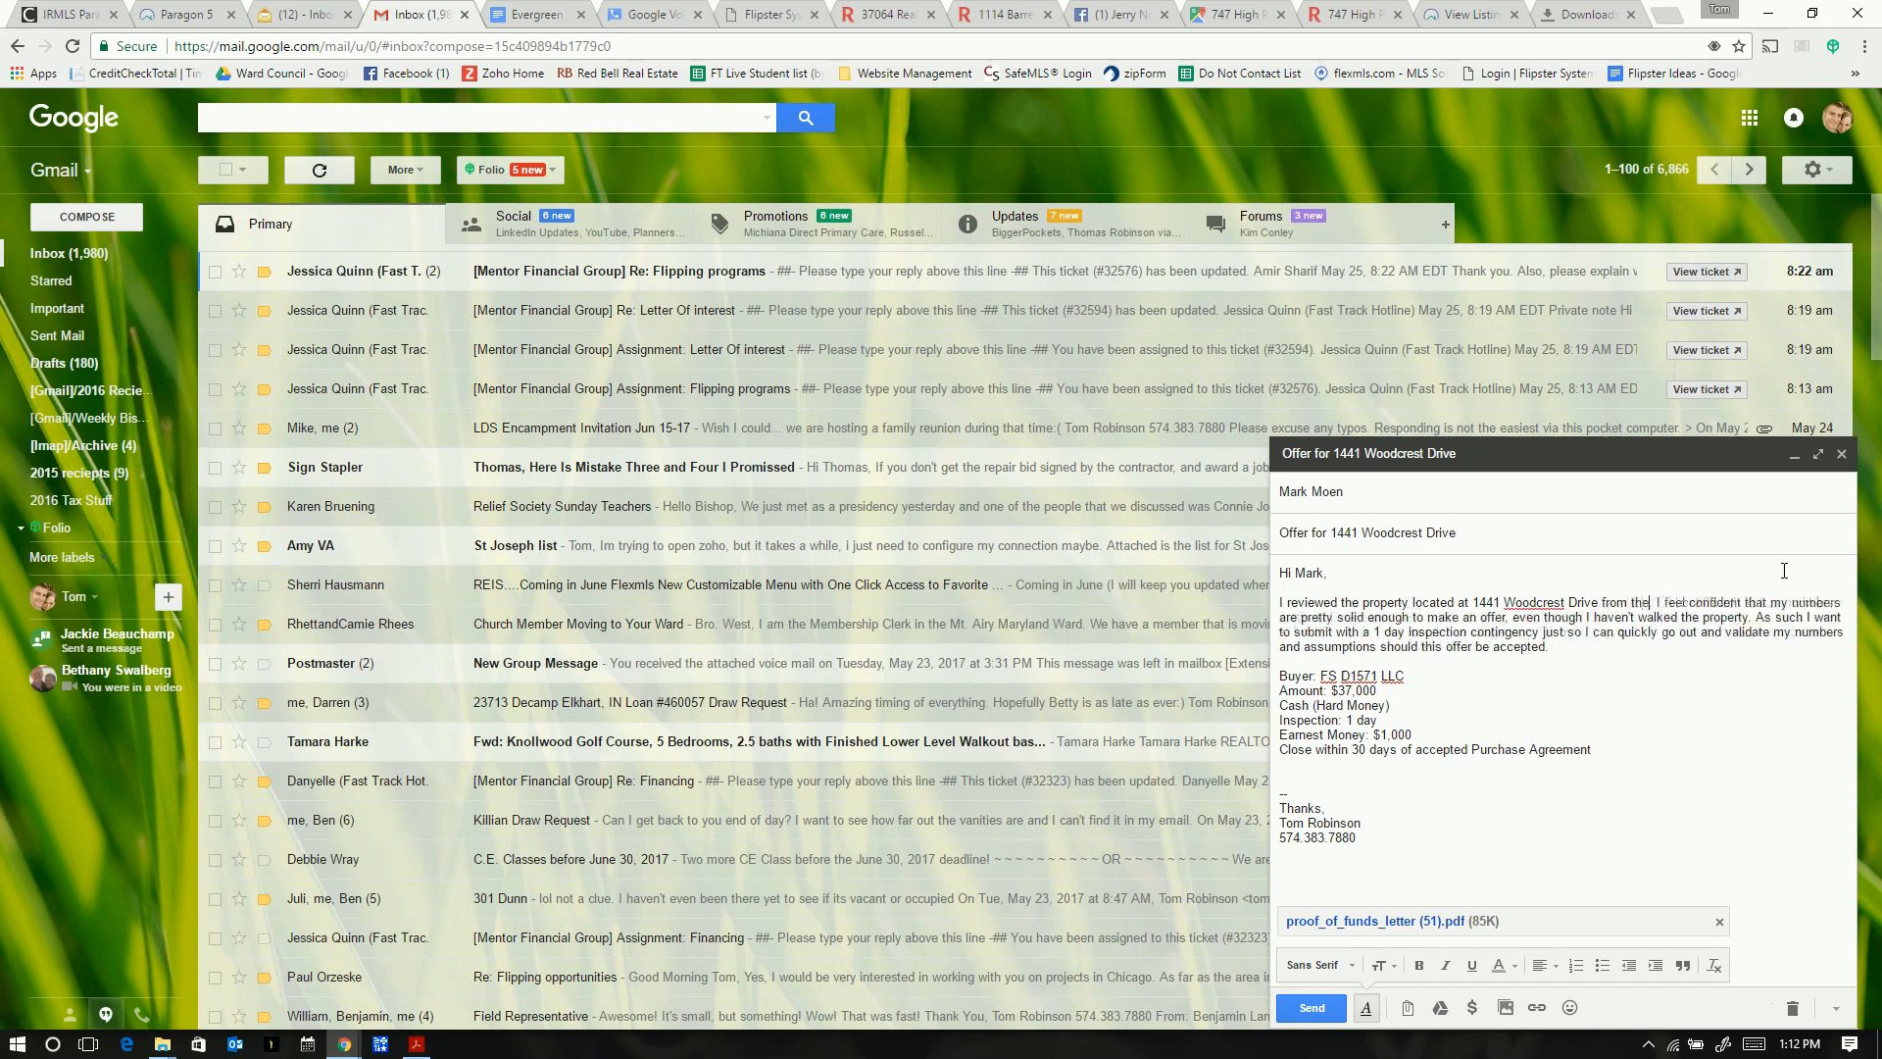
text(pictures)
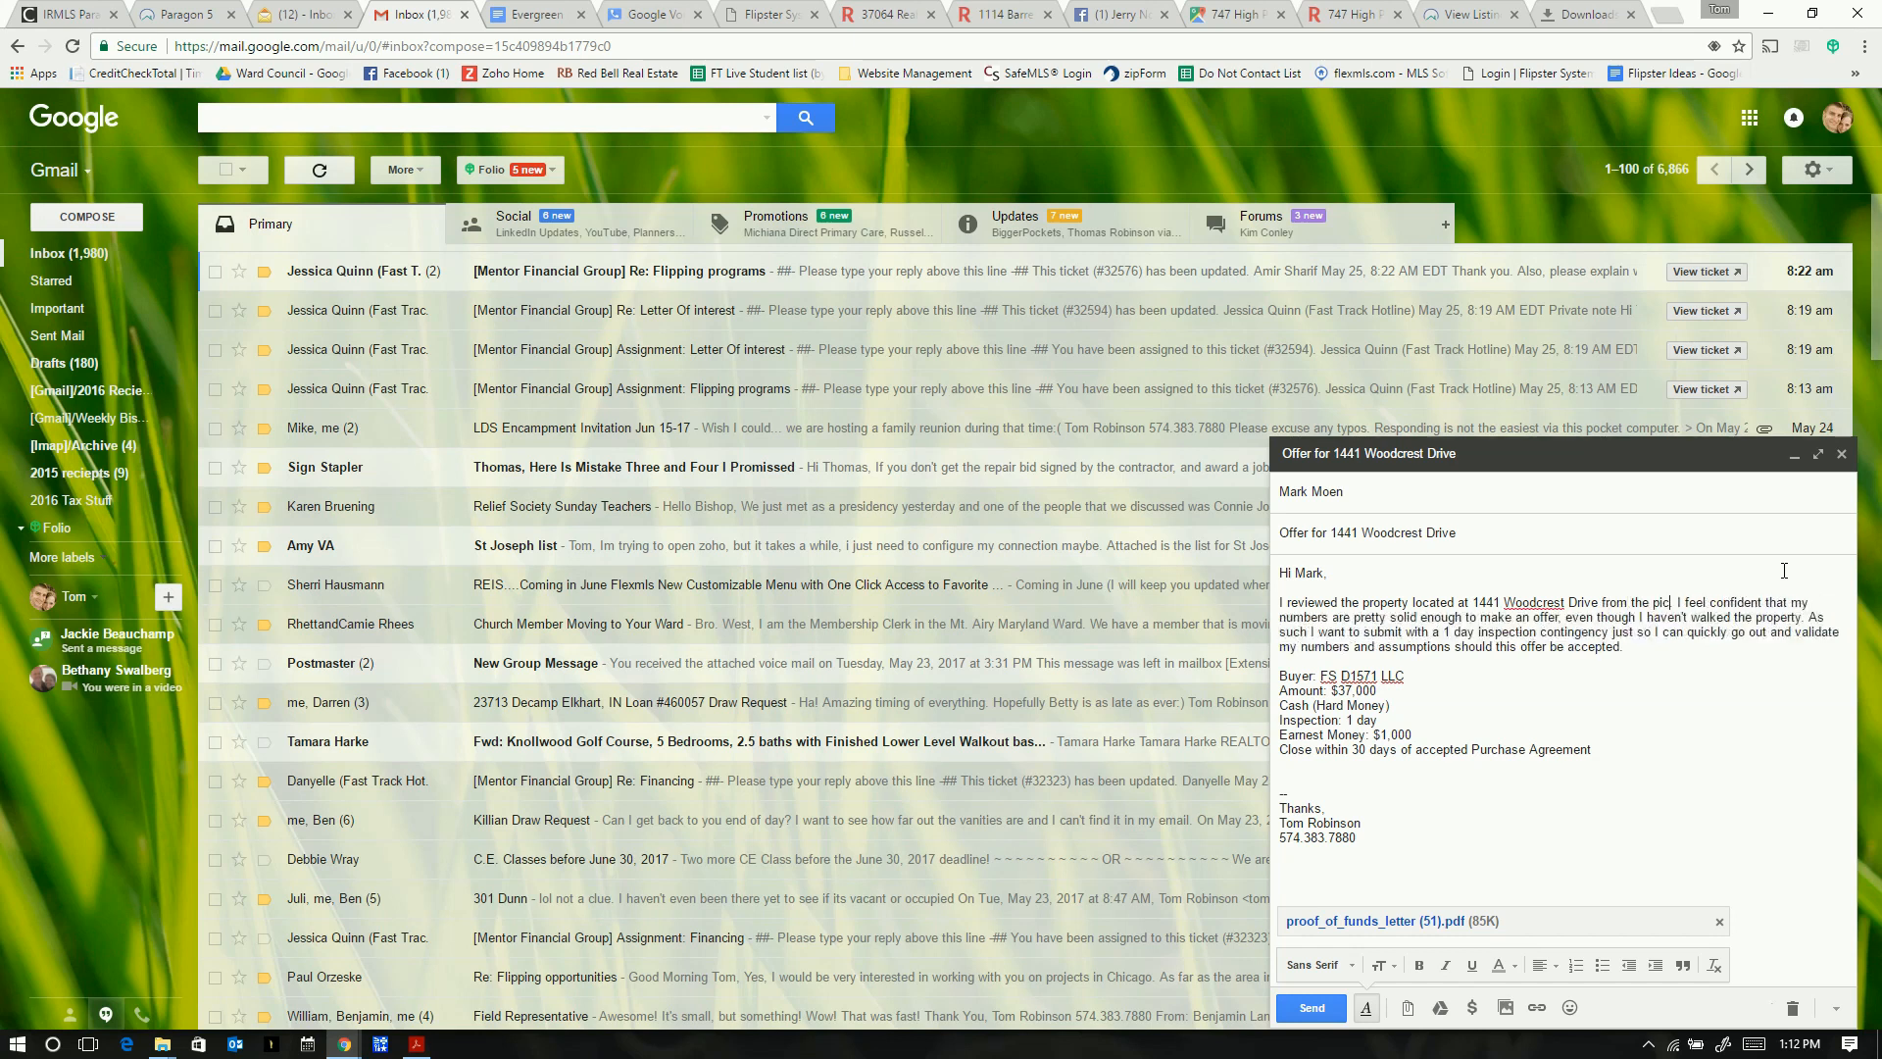
text( and MLS.)
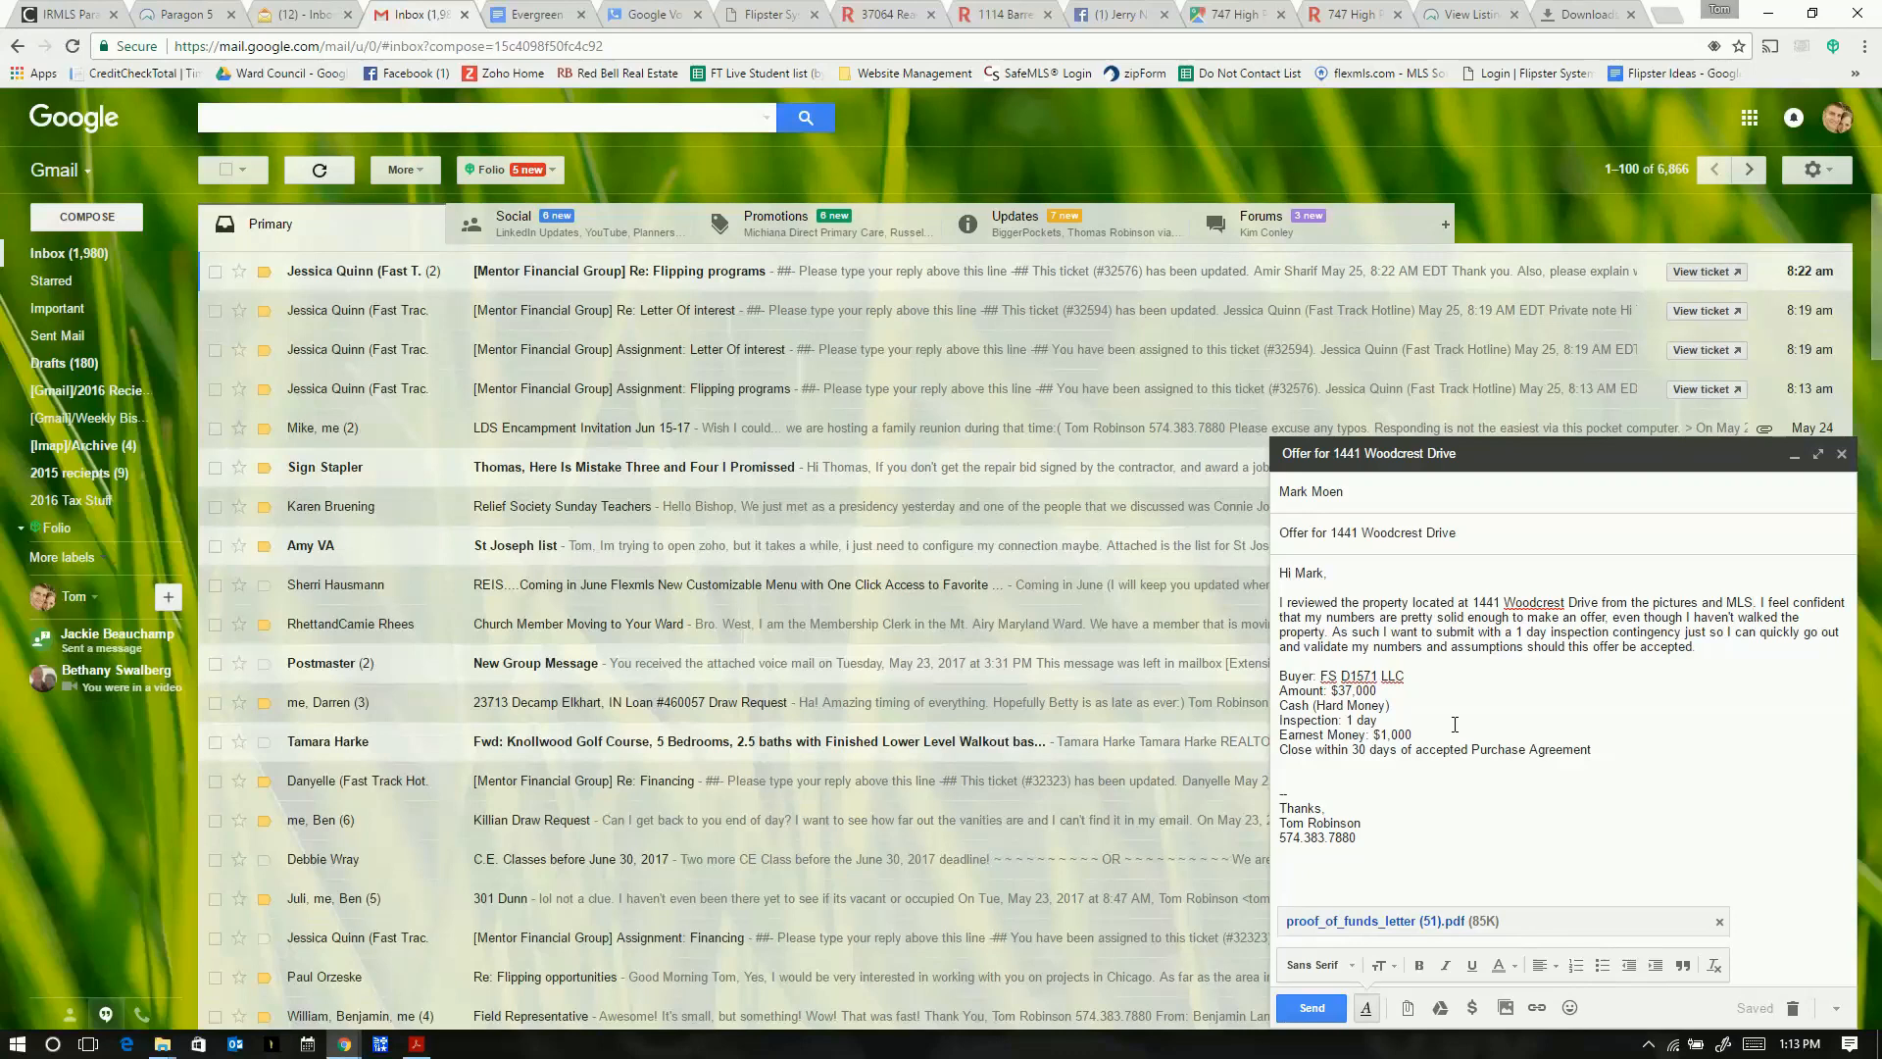
click(1385, 773)
click(1711, 655)
click(1733, 647)
- Add the counter-offer sentence about validating and removing the inspection, then send the email
text(If they provide a decent coun)
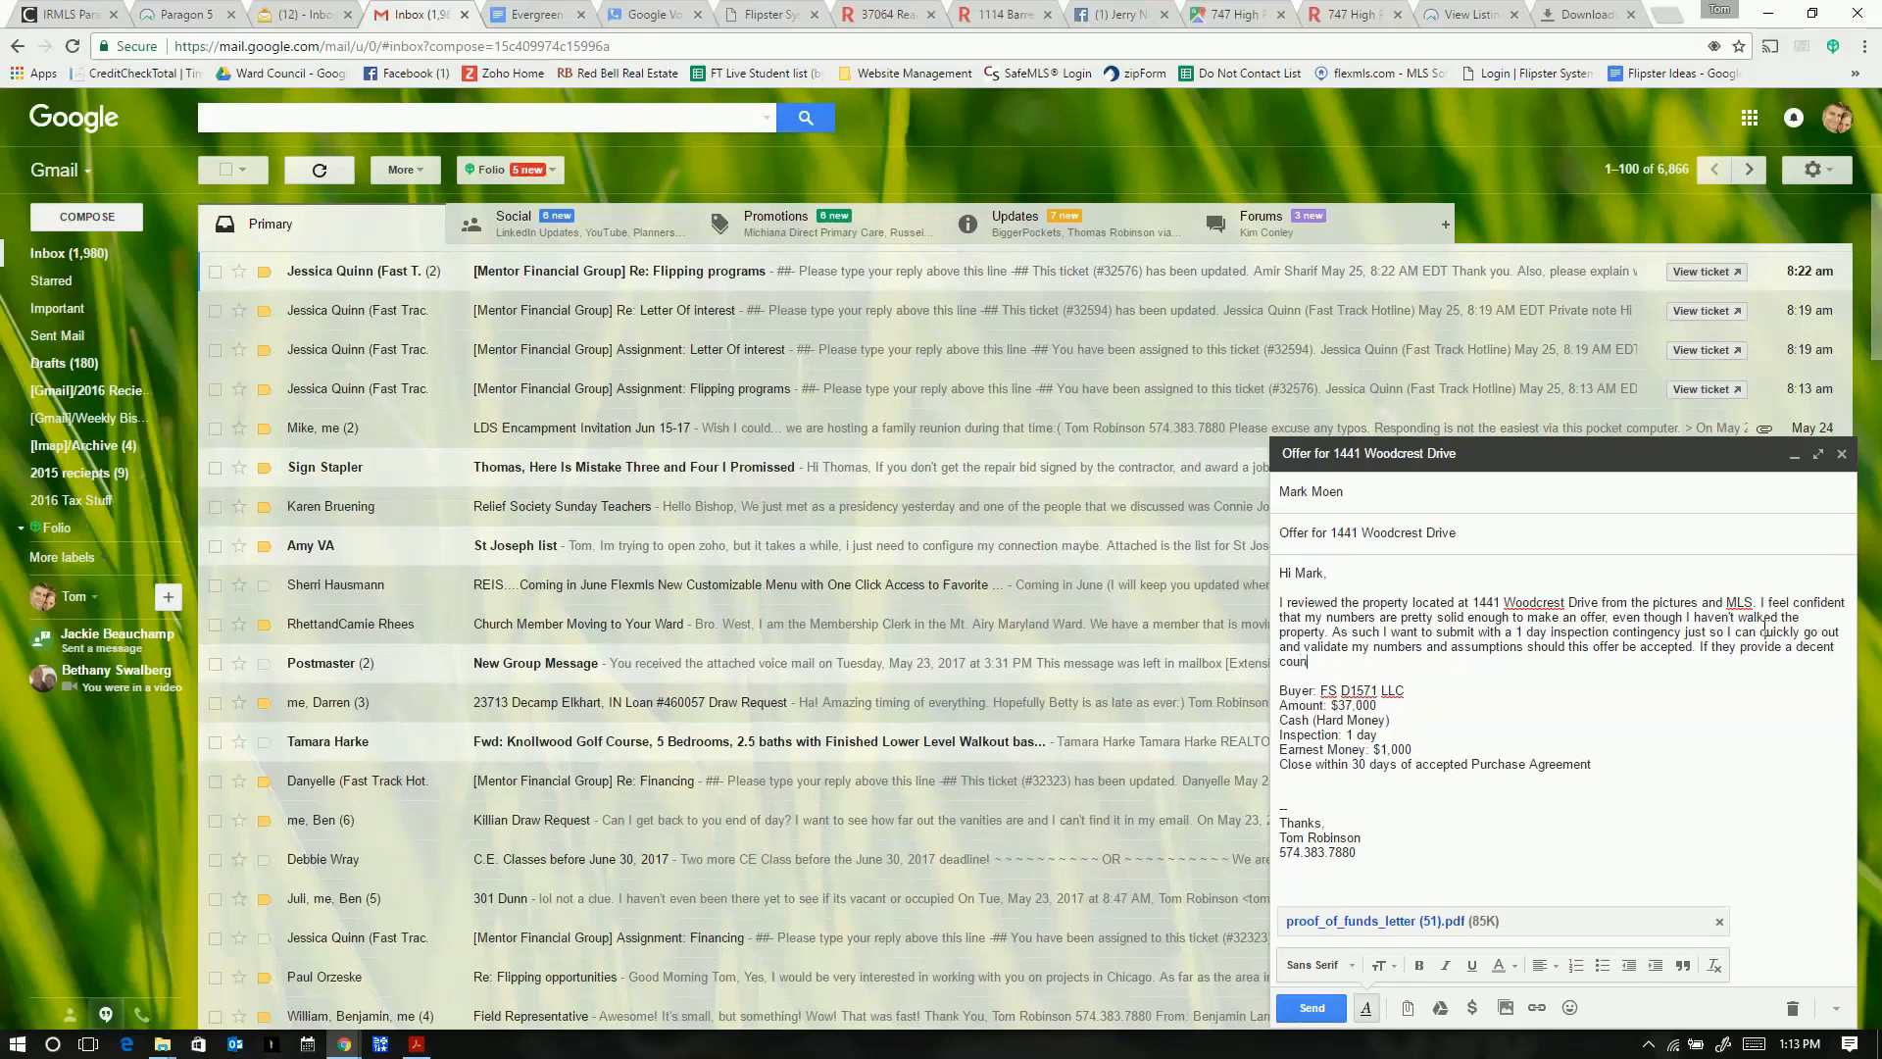
text(ter-offer, I can run out there and validate)
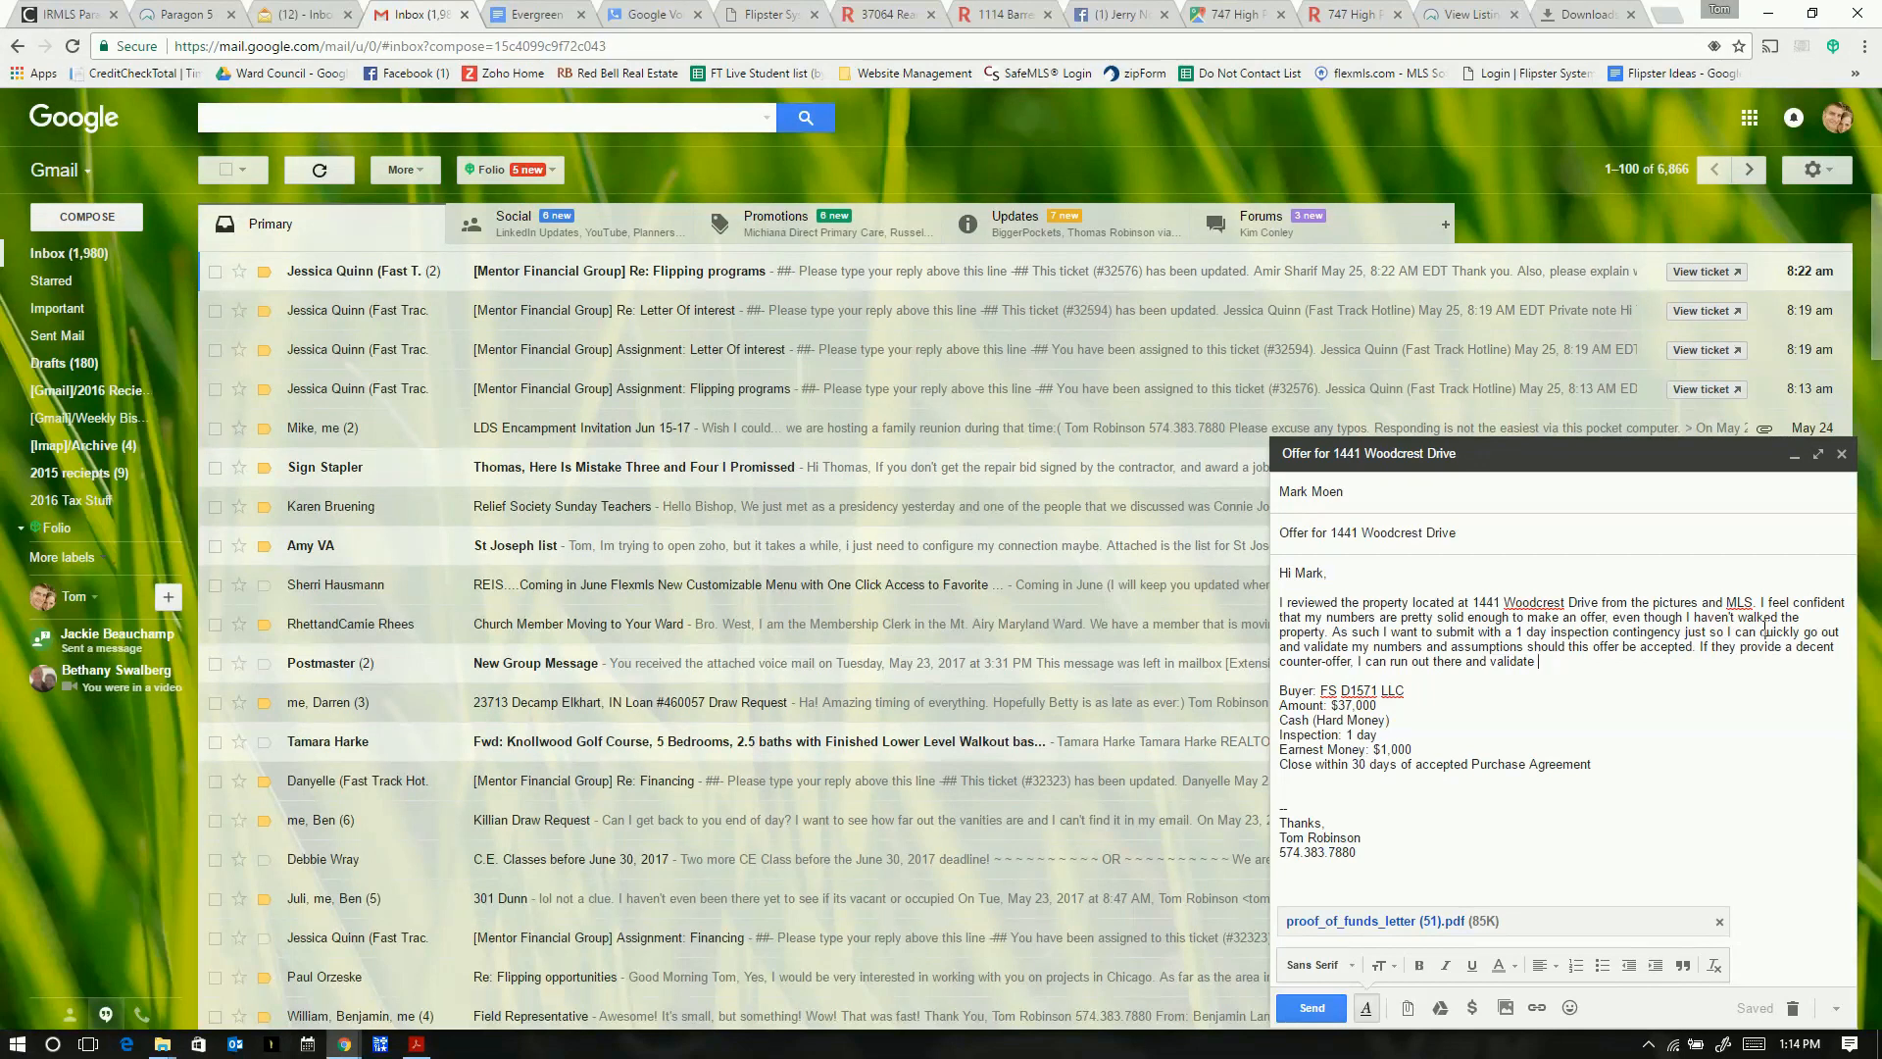
text(and then we can remove the inspection at that)
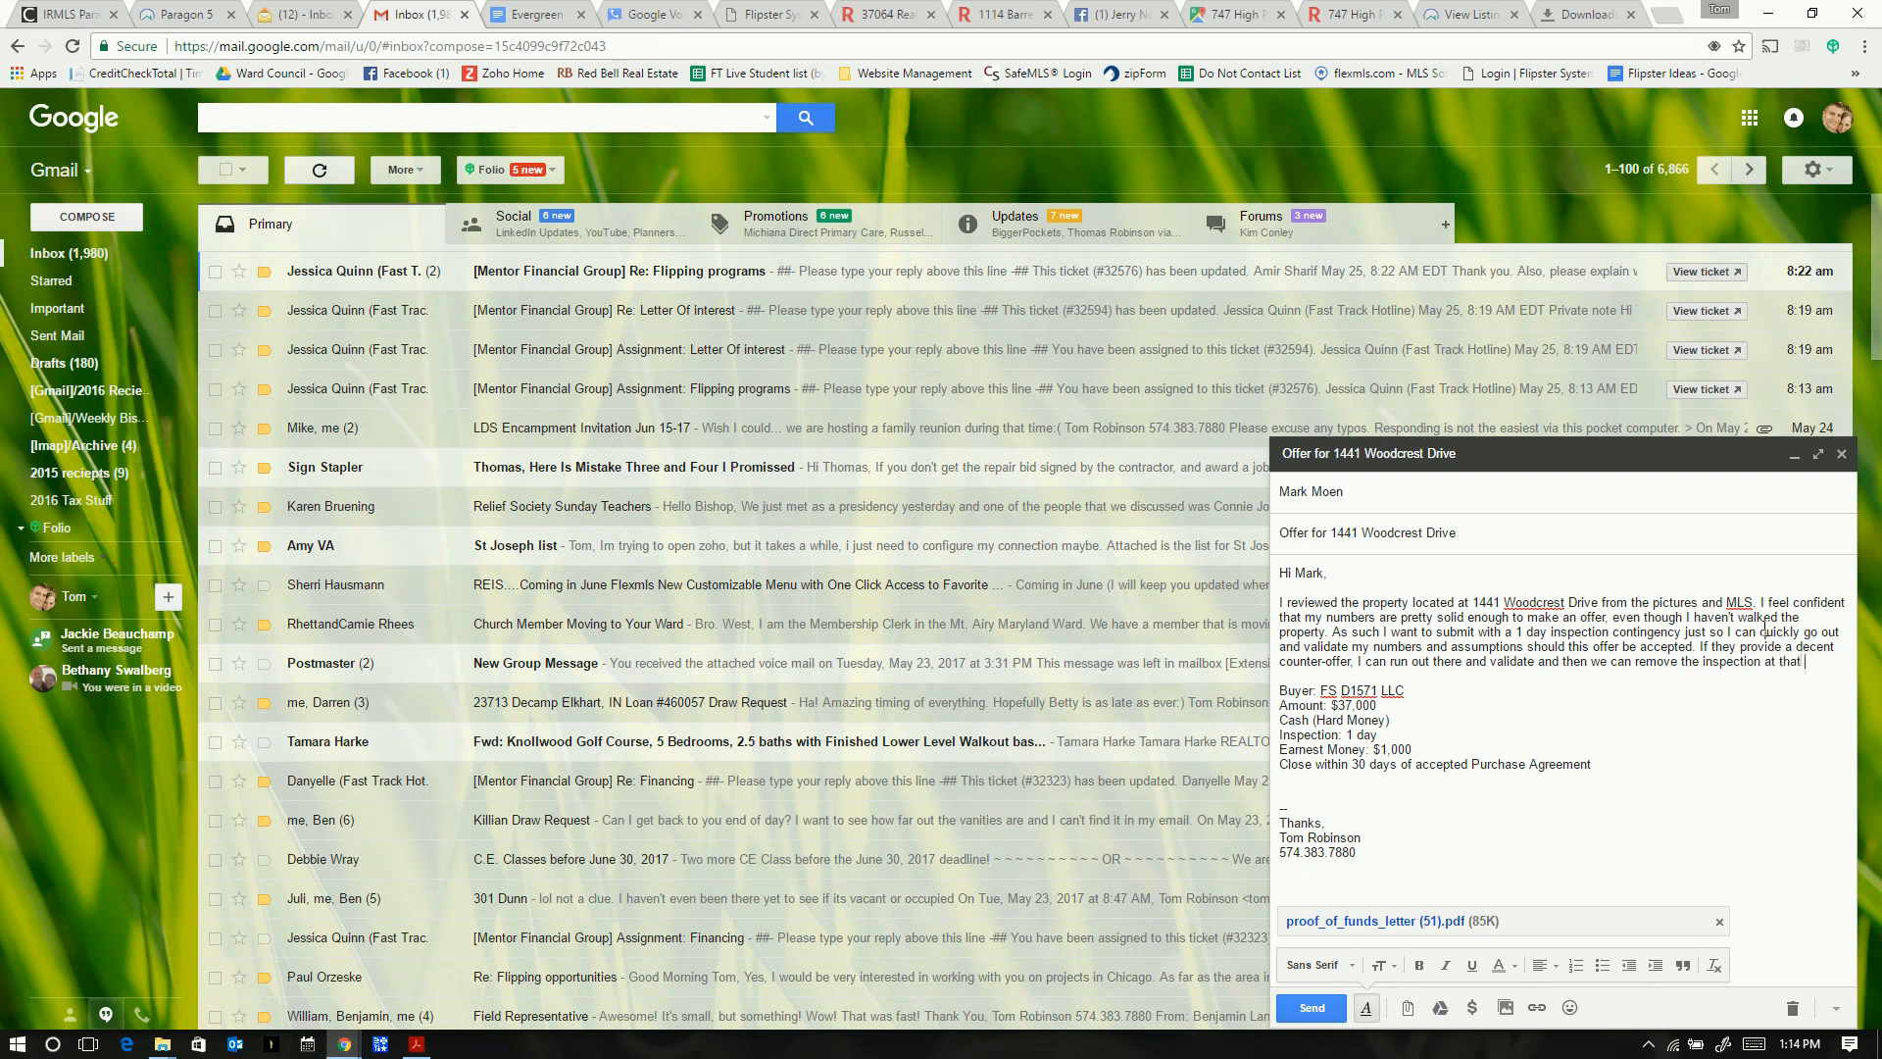
text( time.)
click(1309, 1008)
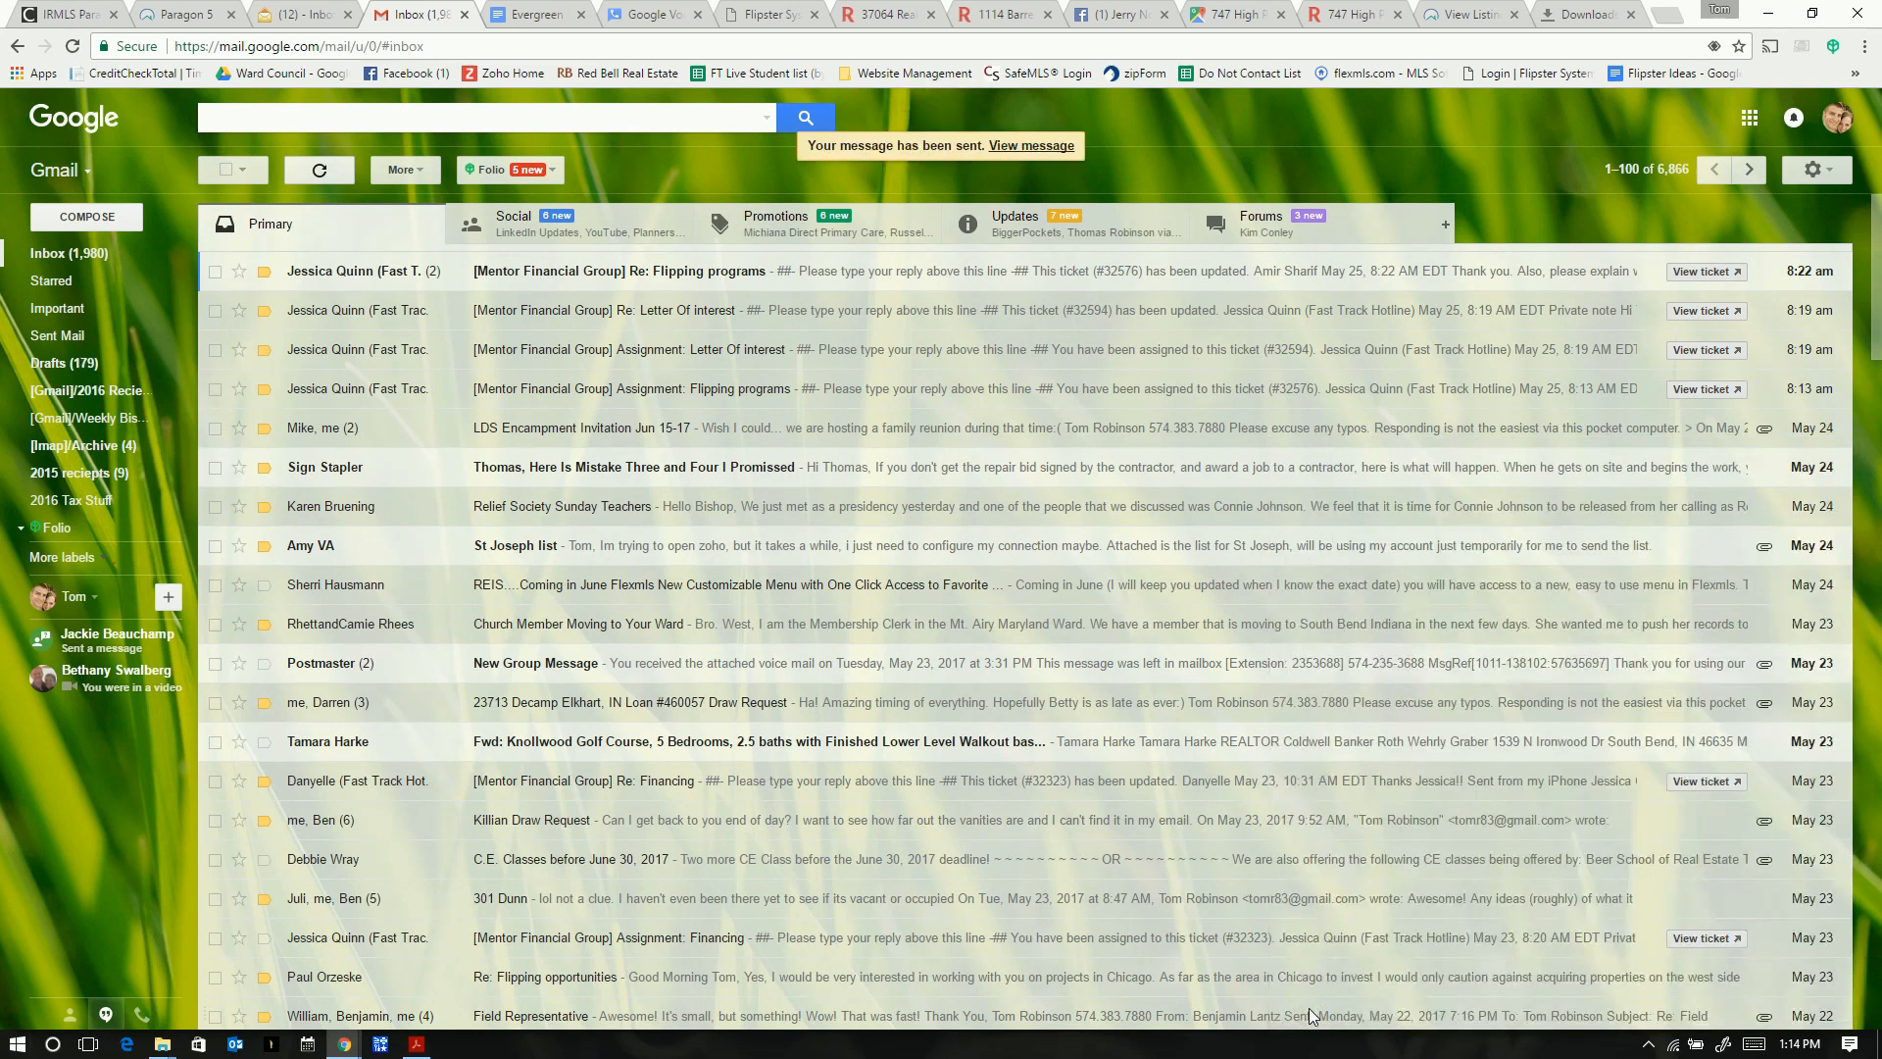